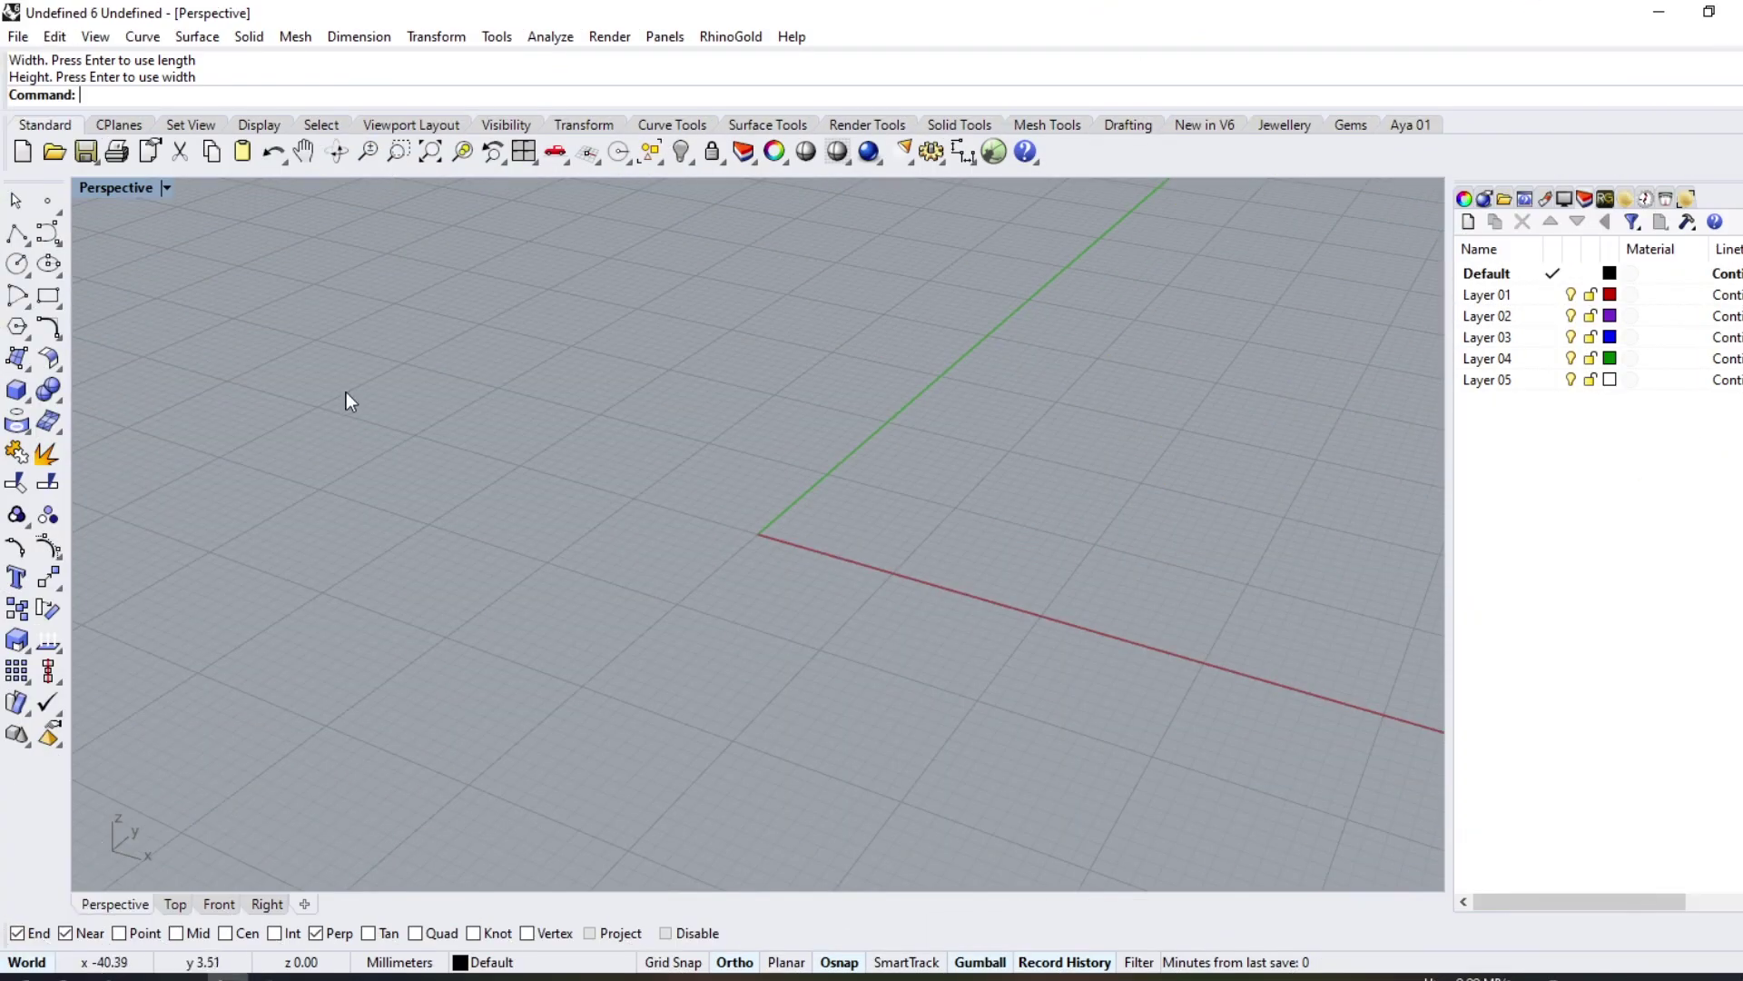
# Step: Create a 7 × 3 × 2.5 mm box from the origin with Box 3 Point
pyautogui.click(24, 397)
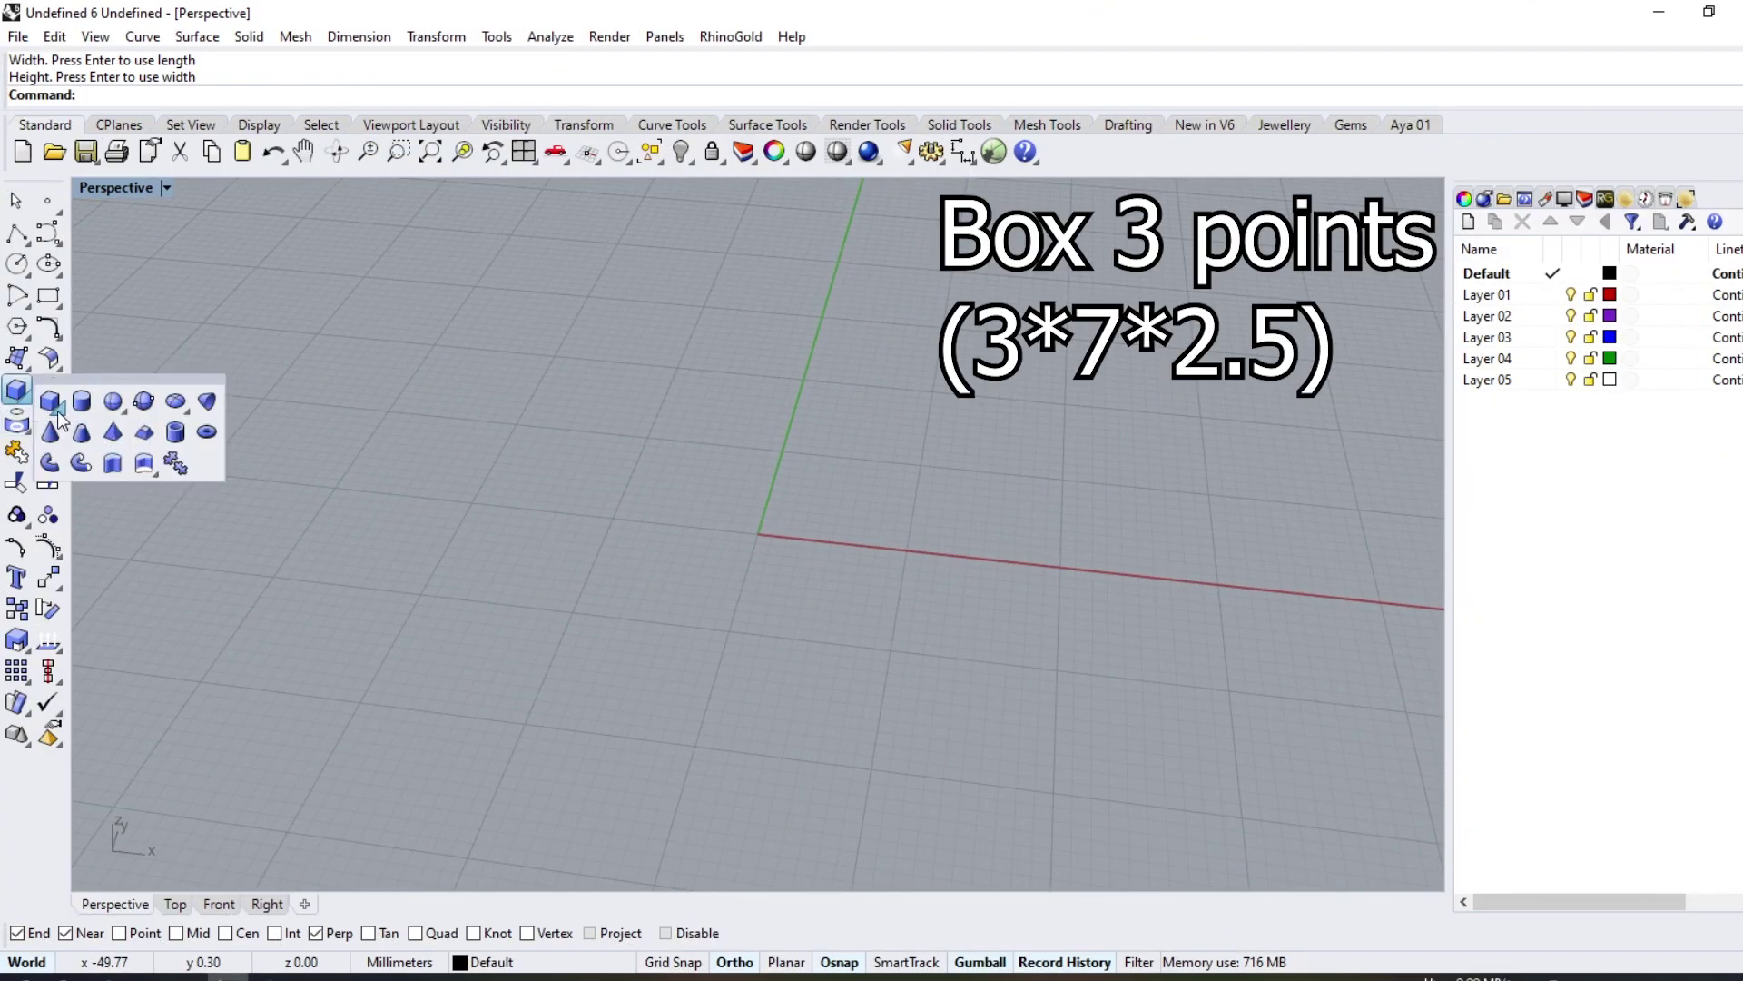
pyautogui.click(113, 444)
pyautogui.click(873, 522)
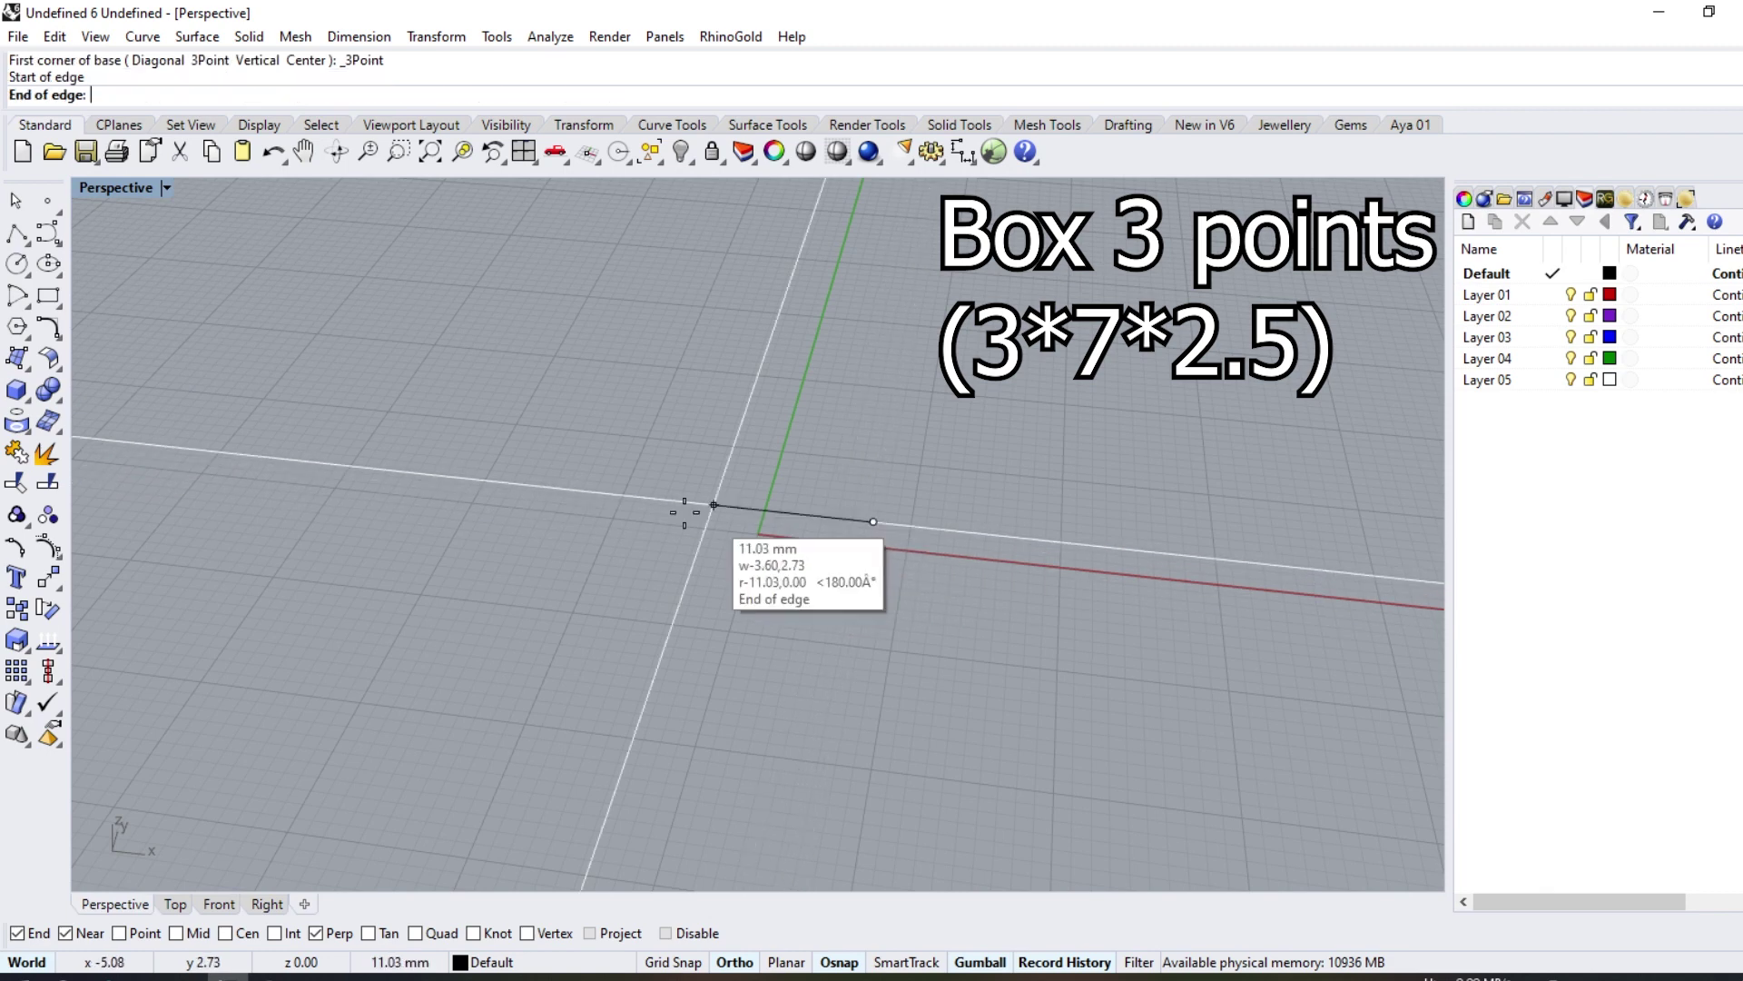
pyautogui.write('7')
pyautogui.press('Return')
pyautogui.write('3')
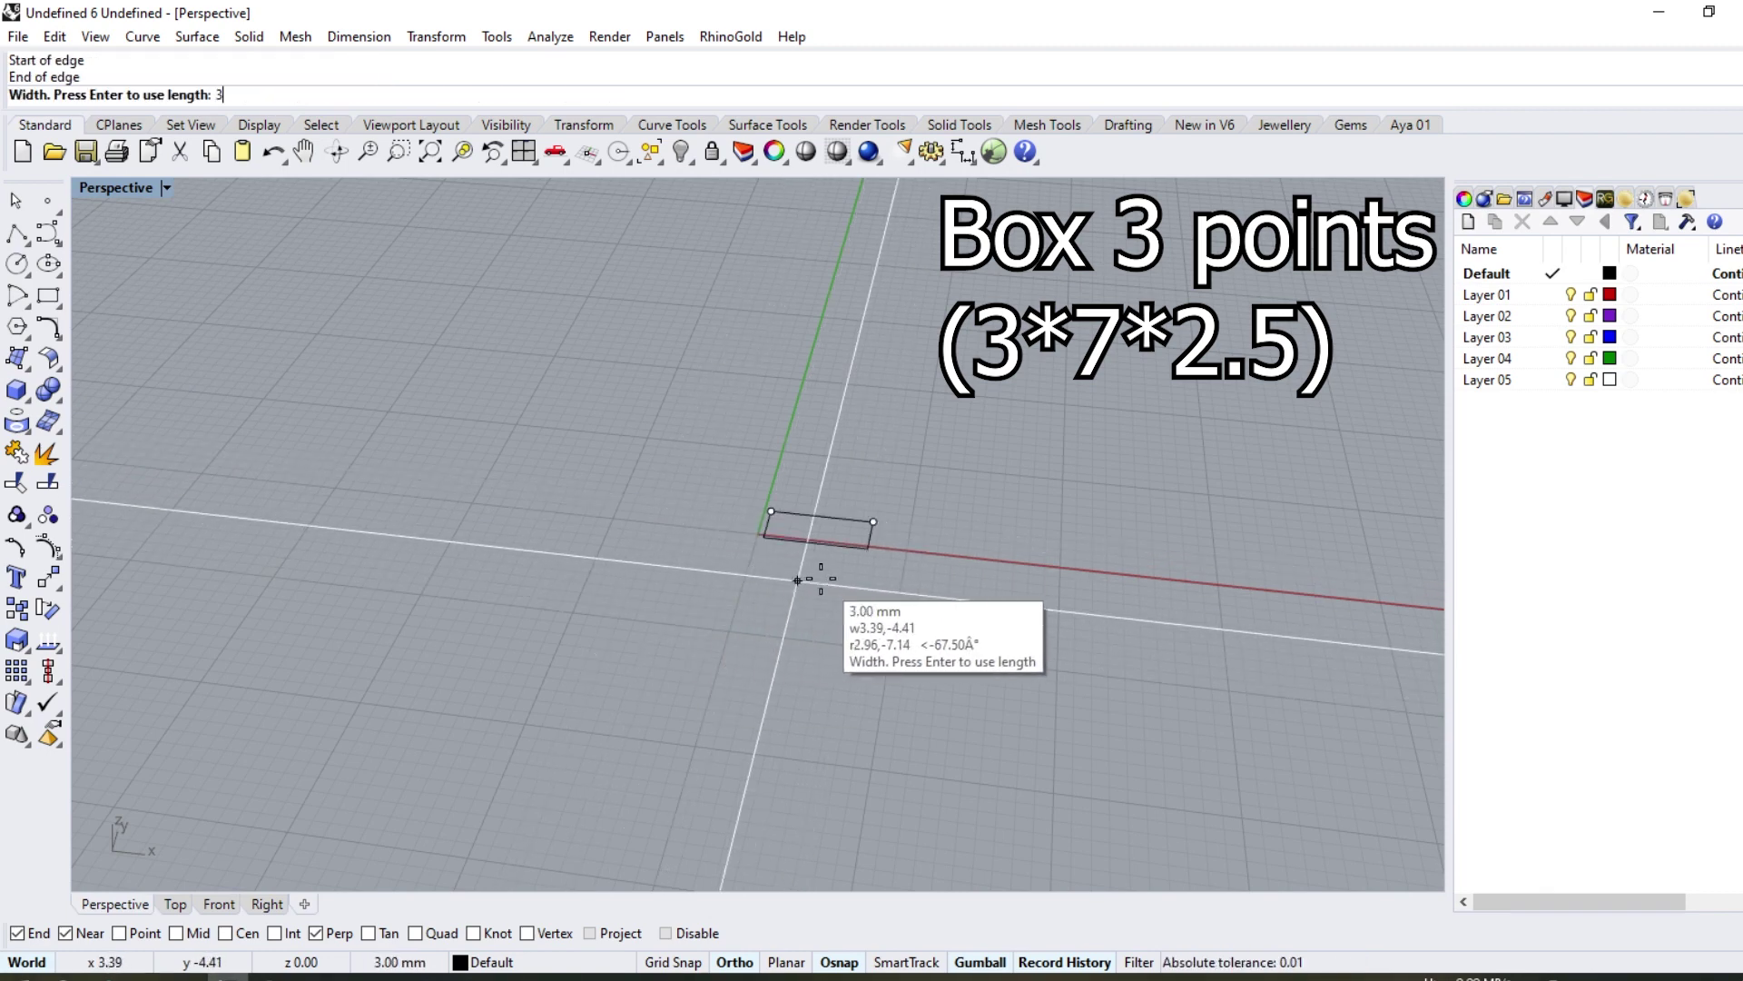
pyautogui.press('Return')
pyautogui.write('5')
pyautogui.press('Return')
# Step: Select the new box and shift it along the x axis
pyautogui.moveTo(676, 719); pyautogui.dragTo(415, 623, button='right')
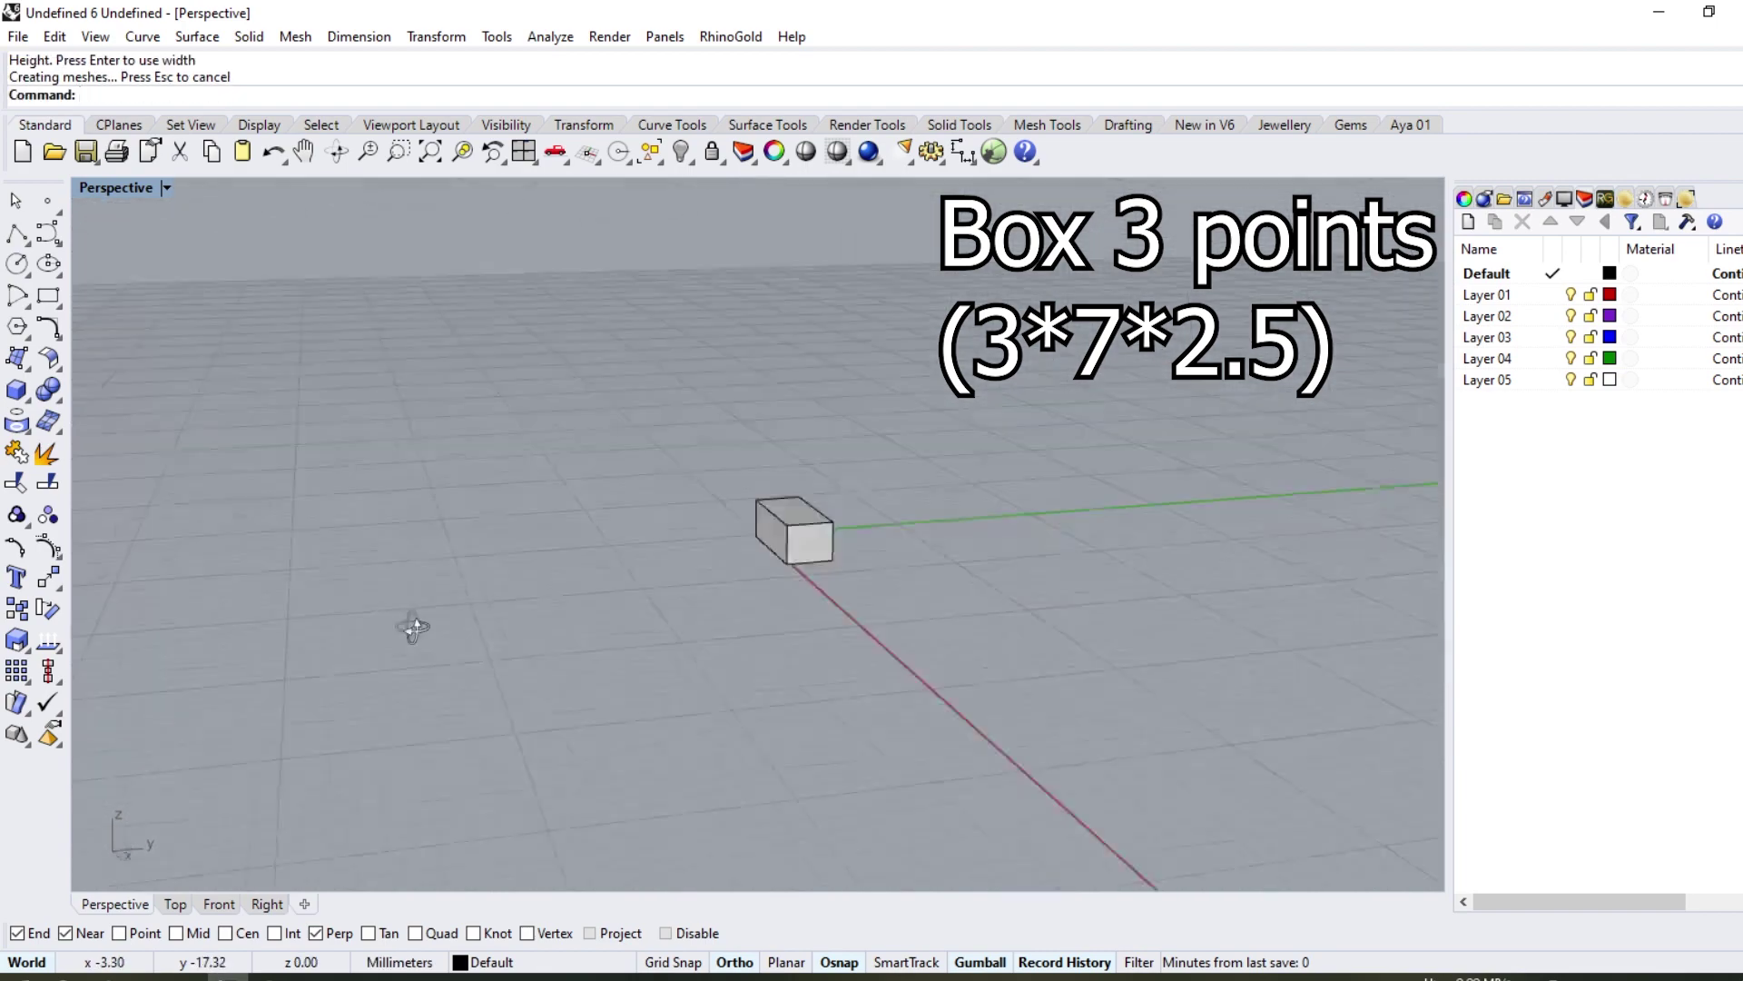
pyautogui.scroll(3, 817, 508)
pyautogui.click(843, 514)
pyautogui.scroll(3, 835, 515)
pyautogui.moveTo(808, 519); pyautogui.dragTo(547, 584)
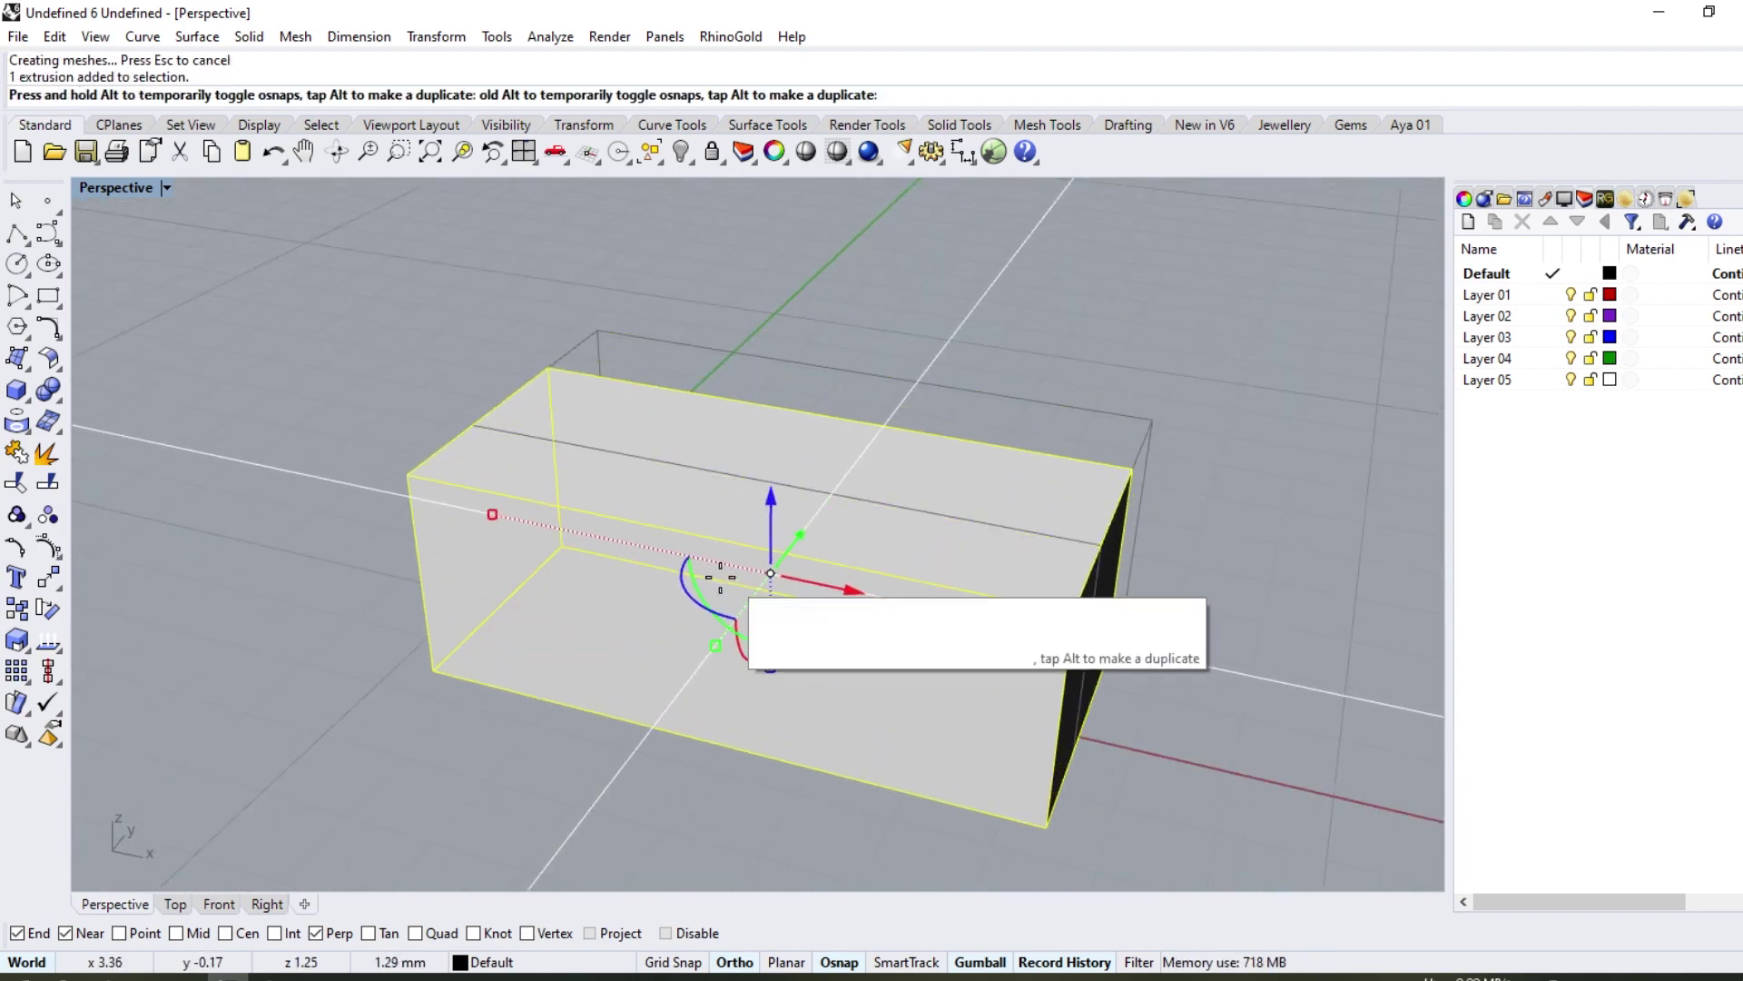
pyautogui.moveTo(548, 584); pyautogui.dragTo(661, 623, button='right')
pyautogui.scroll(2, 661, 624)
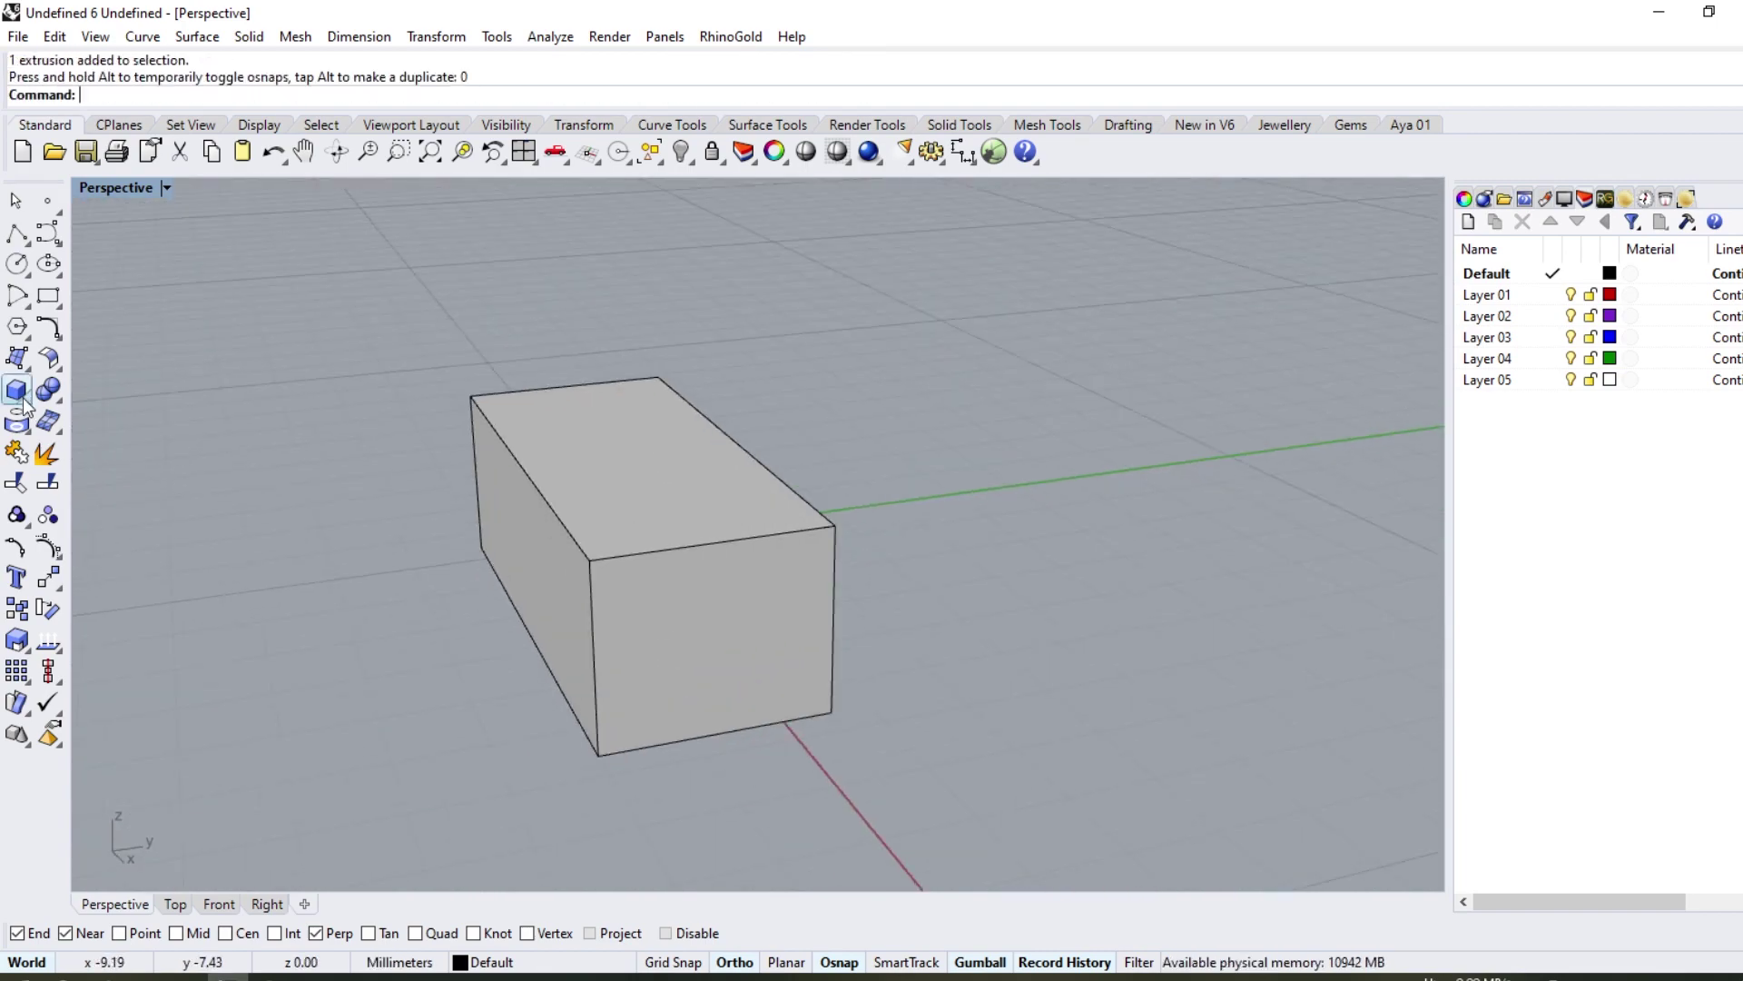
# Step: Fillet the box's two long top edges with a 0.8 mm radius
pyautogui.click(56, 403)
pyautogui.click(238, 434)
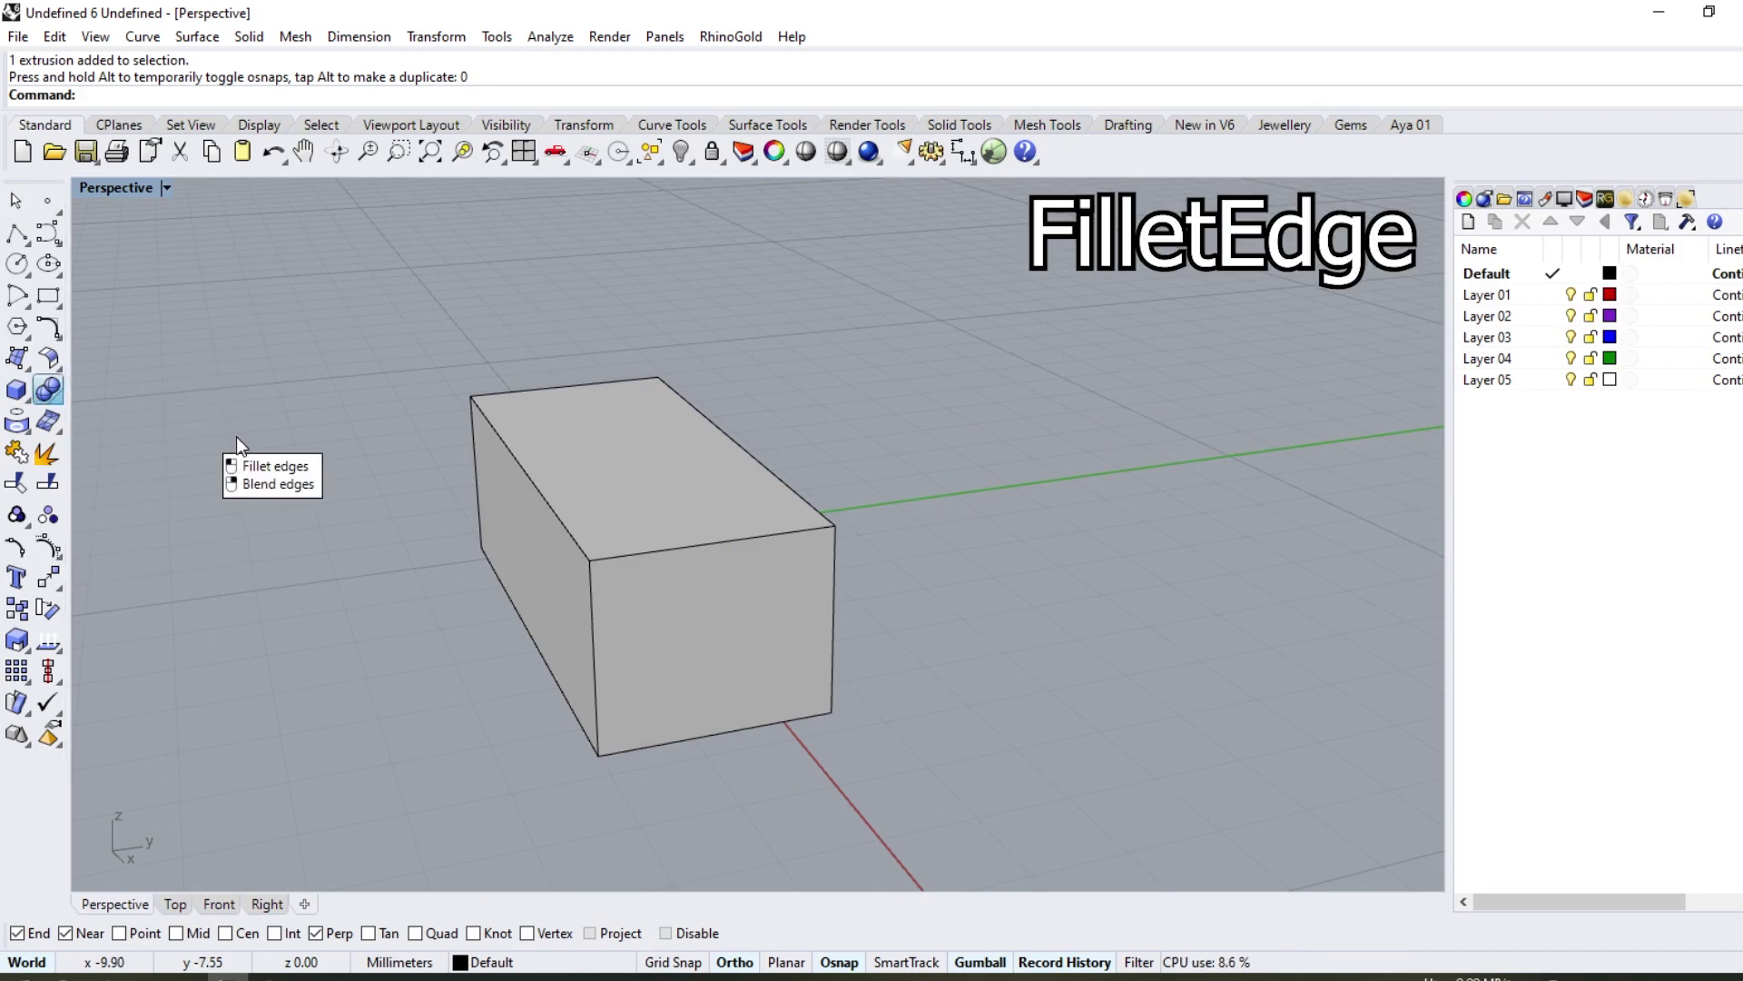
pyautogui.click(536, 484)
pyautogui.click(754, 456)
pyautogui.press('Return')
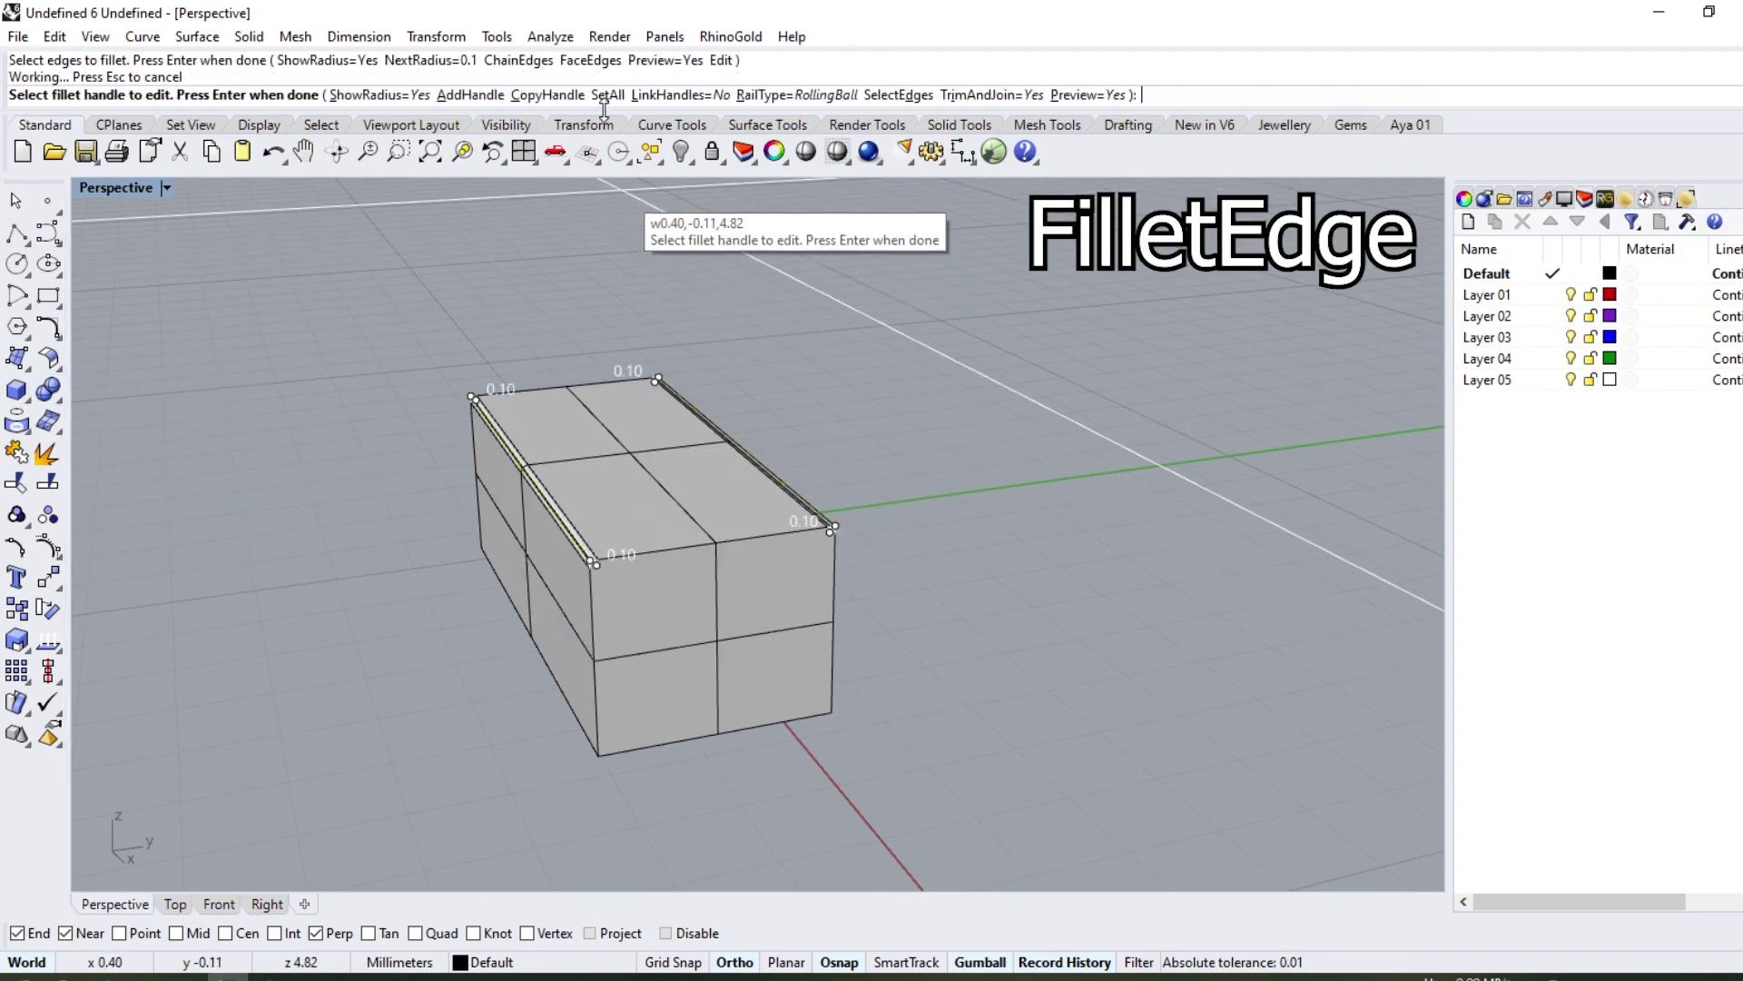
pyautogui.click(606, 95)
pyautogui.write('5')
pyautogui.press('Return')
pyautogui.press('Return')
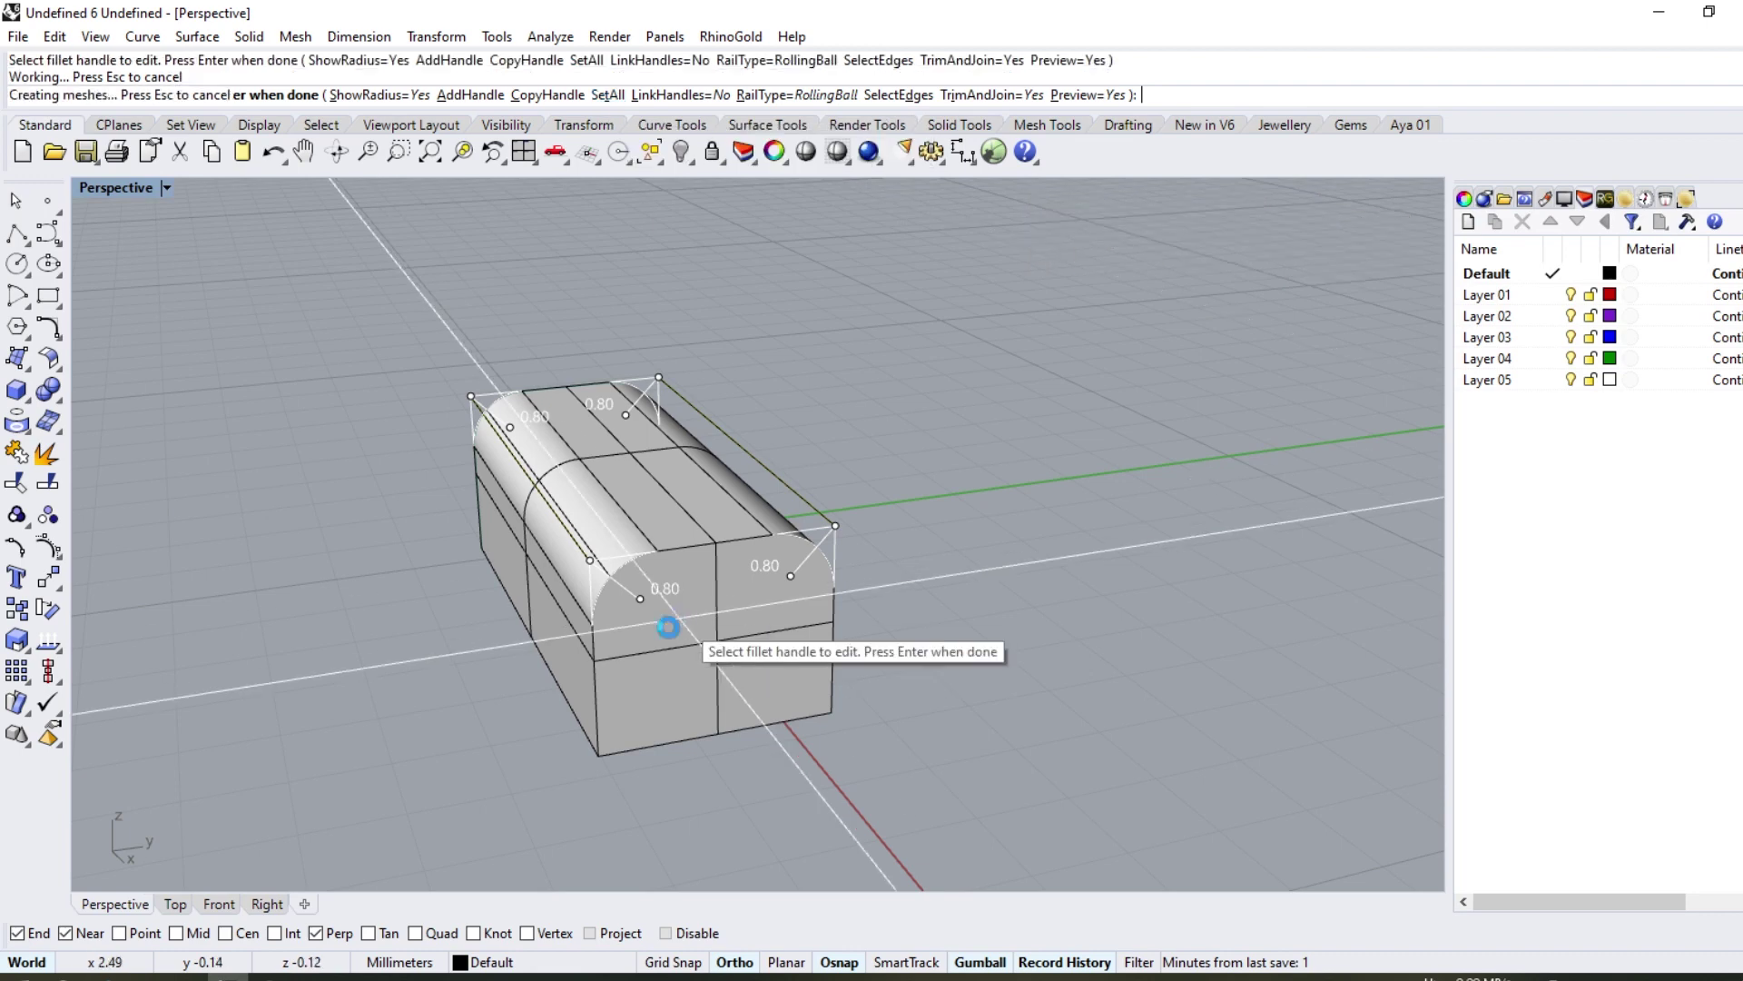
pyautogui.moveTo(670, 623)
pyautogui.mouseDown(button='right')
pyautogui.moveTo(544, 553)
pyautogui.moveTo(510, 494)
pyautogui.mouseUp(button='right')
# Step: Fillet the box's two long bottom edges with a .2 radius
pyautogui.press('Return')
pyautogui.click(636, 625)
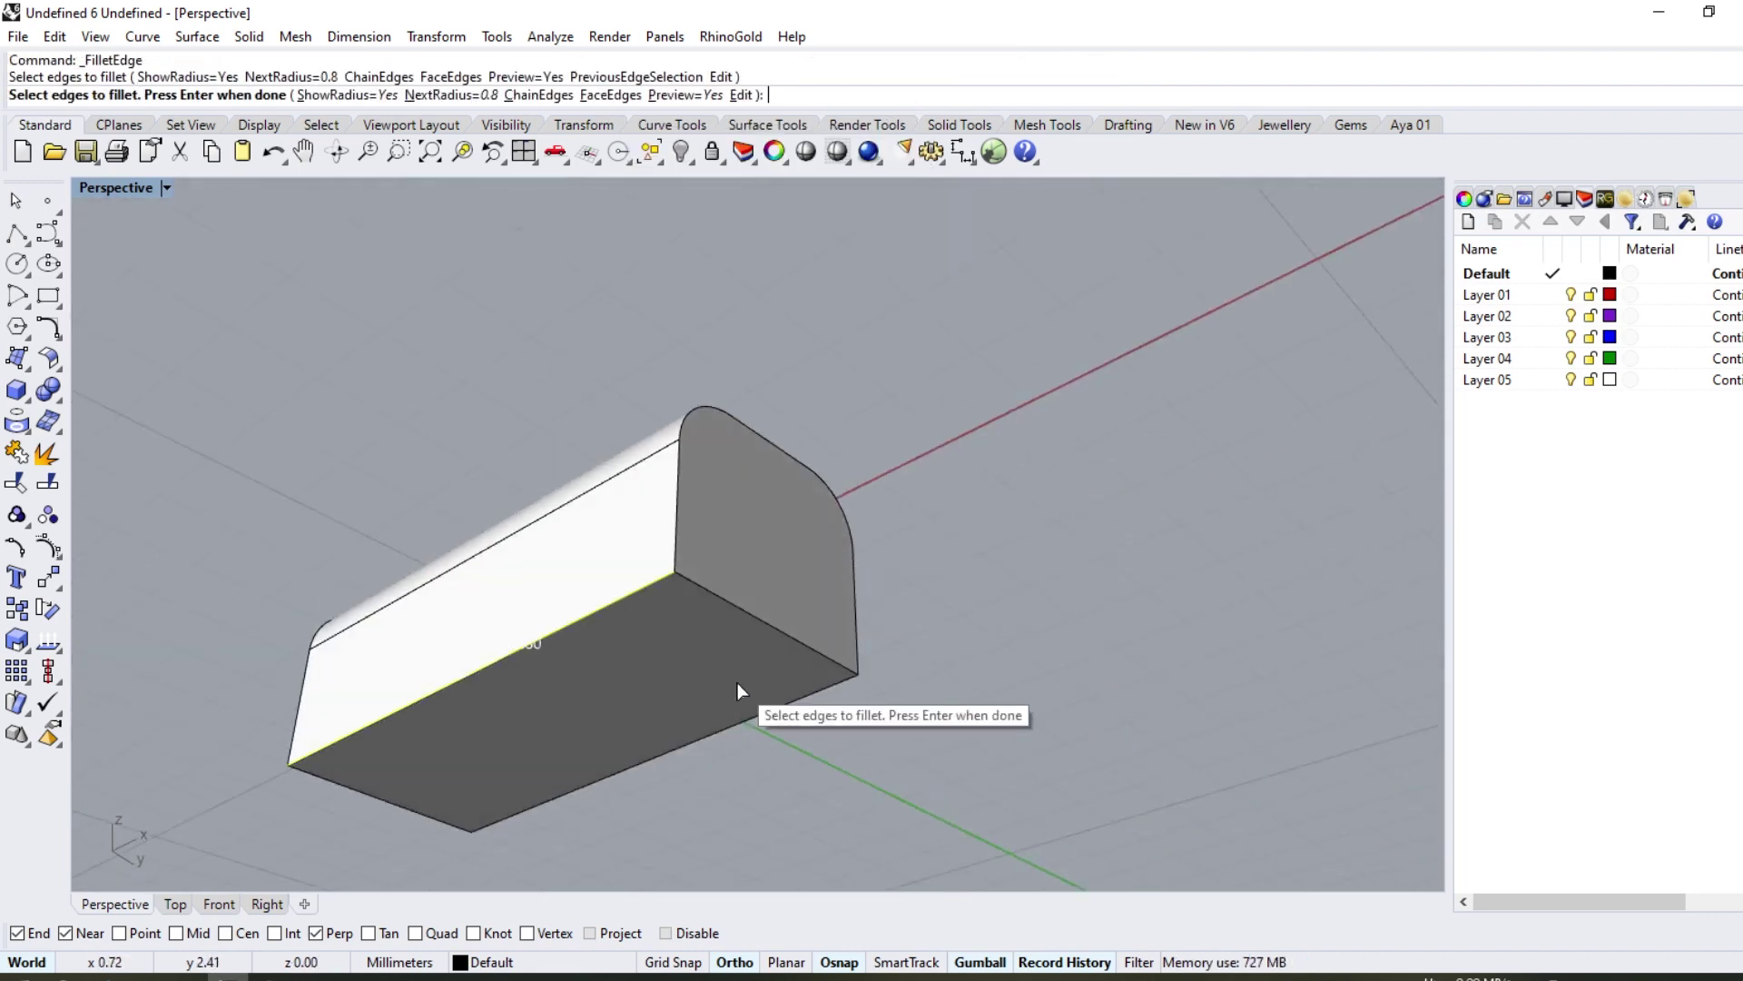
pyautogui.click(817, 696)
pyautogui.moveTo(657, 650); pyautogui.dragTo(618, 799, button='right')
pyautogui.press('Return')
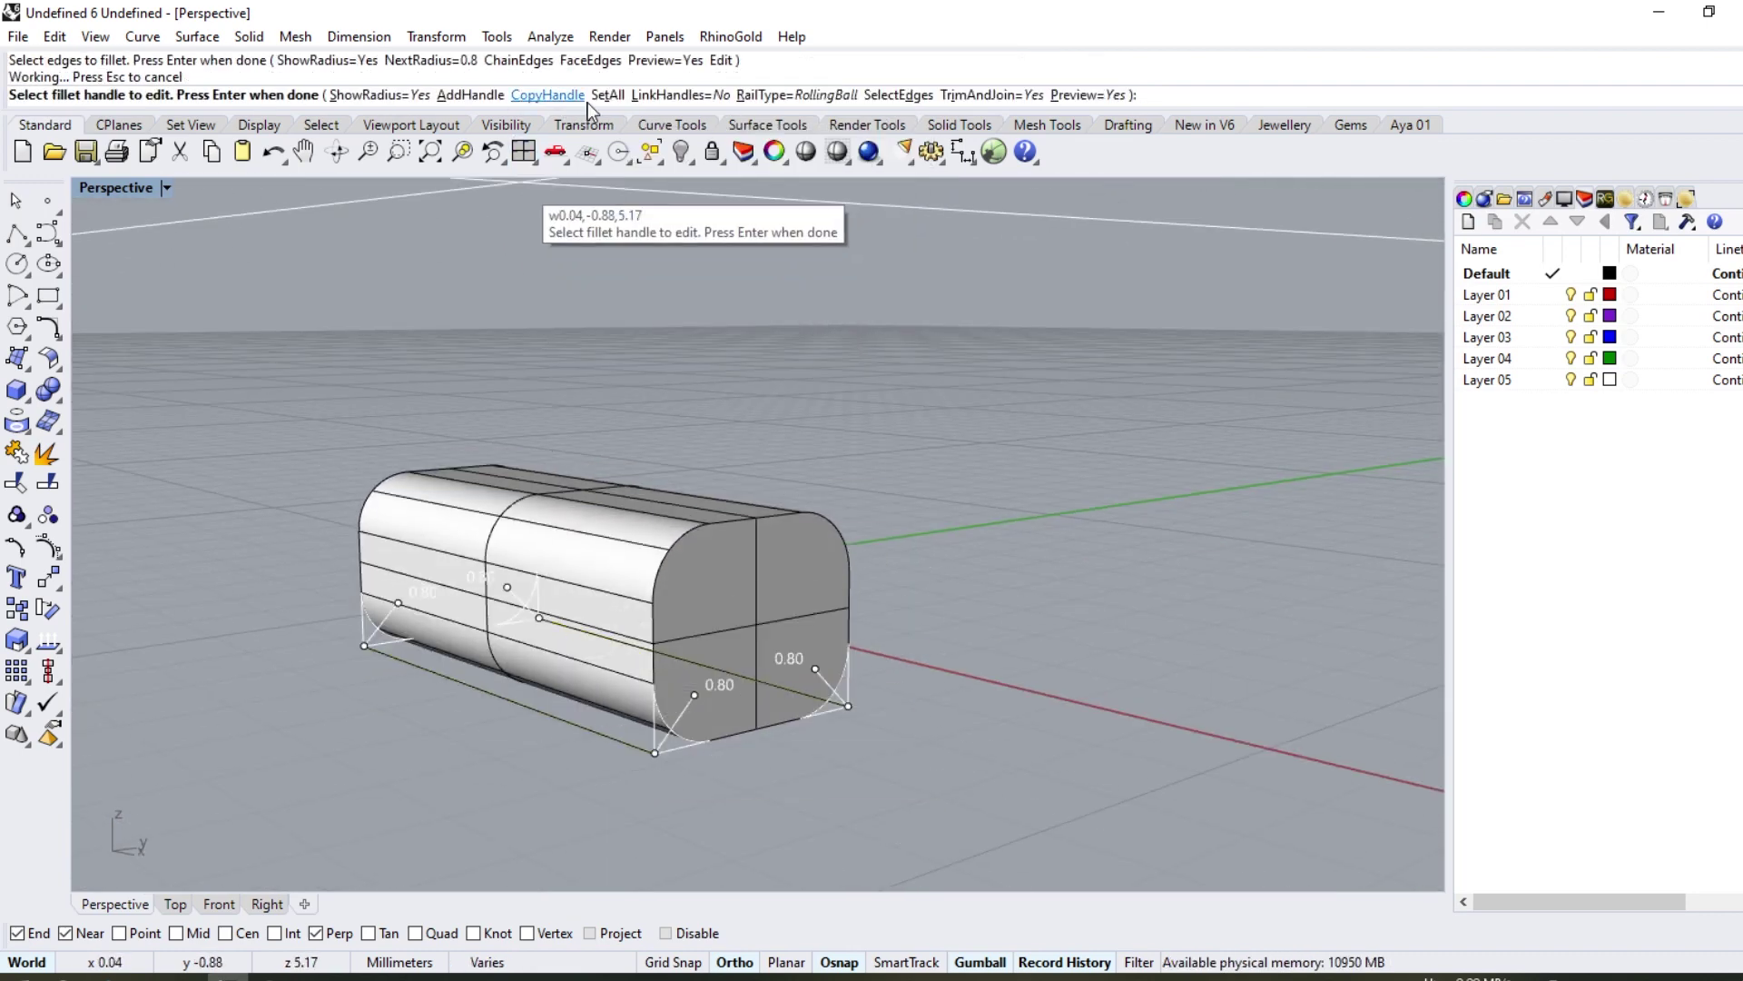
pyautogui.click(592, 95)
pyautogui.write('.2')
pyautogui.press('Return')
pyautogui.press('Return')
pyautogui.moveTo(672, 543)
pyautogui.mouseDown(button='right')
pyautogui.moveTo(510, 665)
pyautogui.moveTo(852, 724)
pyautogui.moveTo(249, 869)
pyautogui.mouseUp(button='right')
pyautogui.click(175, 904)
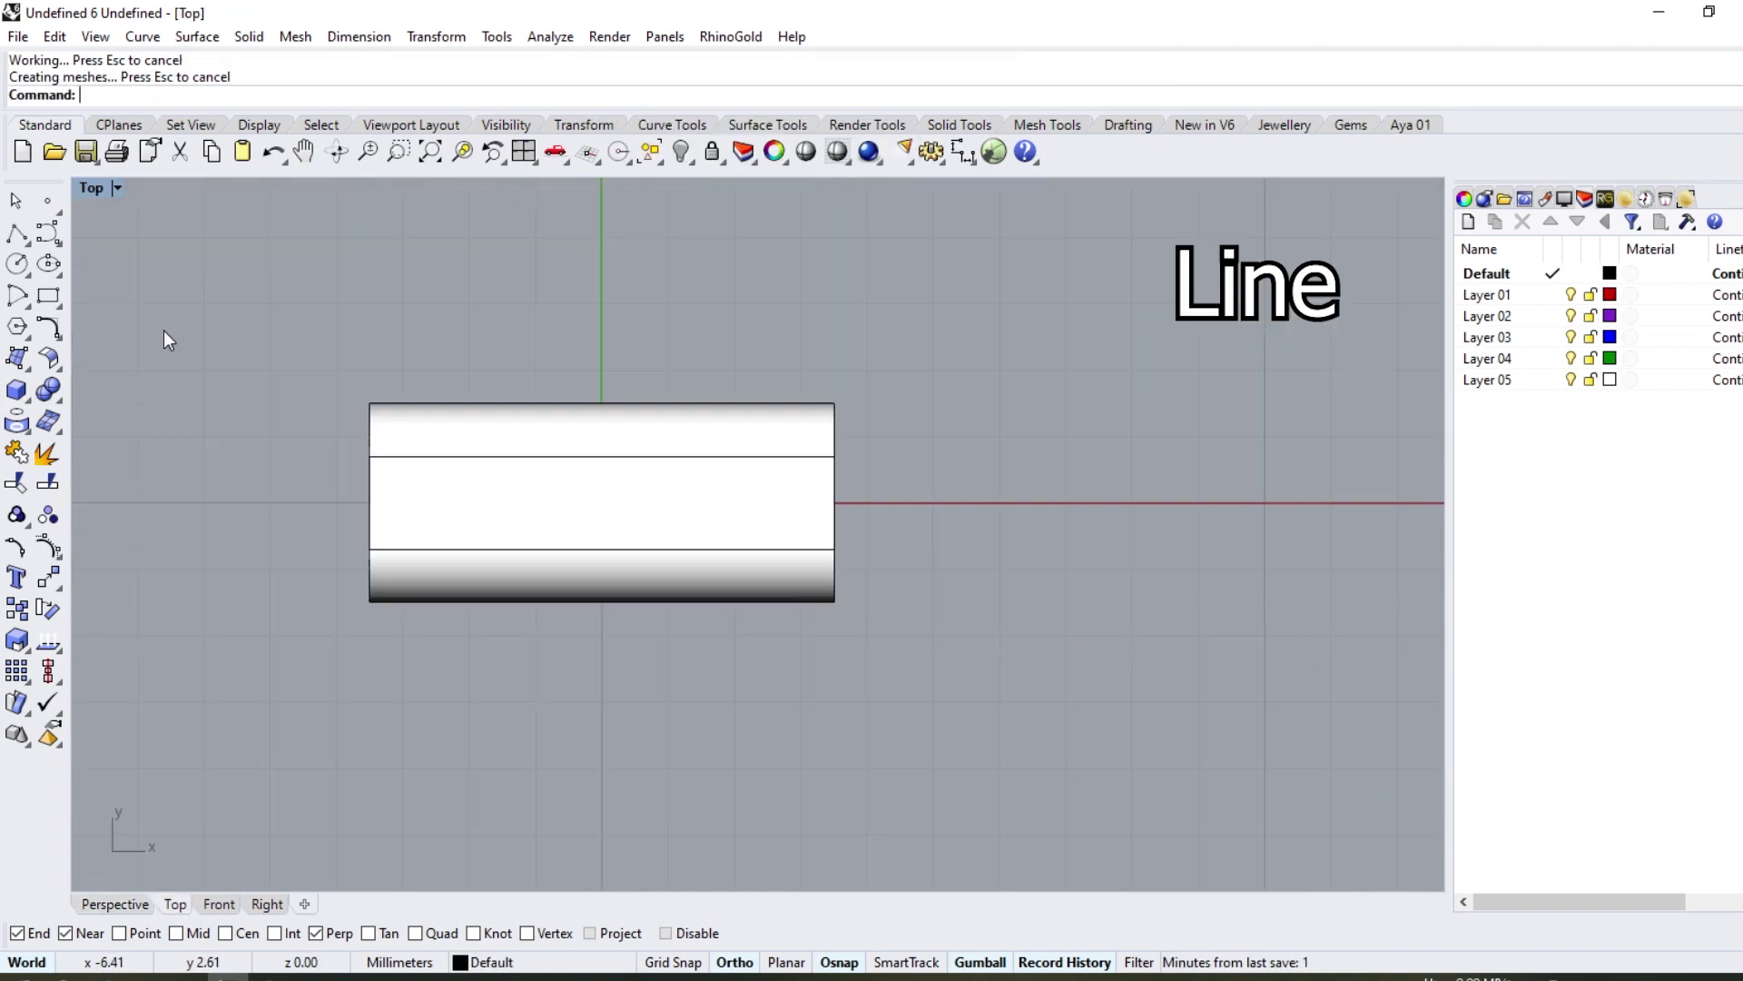
# Step: Draw a BothSides vertical line at the box corner and shift it inward across the box
pyautogui.click(16, 232)
pyautogui.click(109, 247)
pyautogui.click(834, 403)
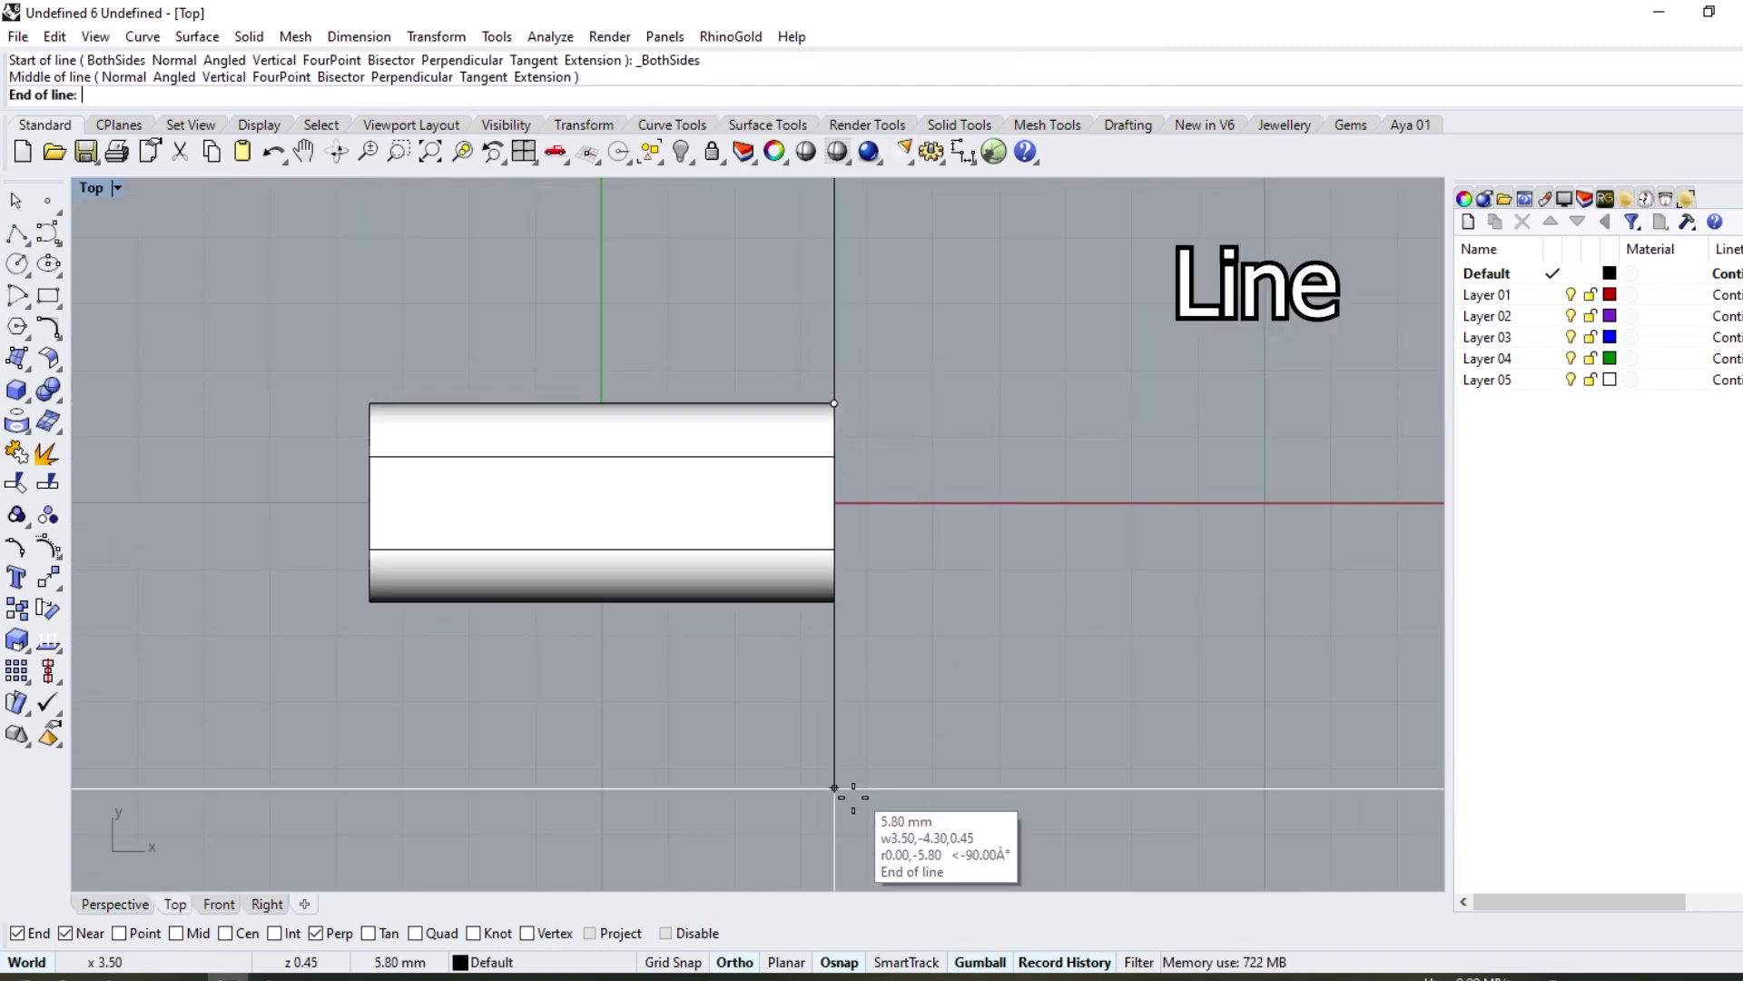
pyautogui.click(834, 788)
pyautogui.moveTo(922, 402); pyautogui.dragTo(856, 405)
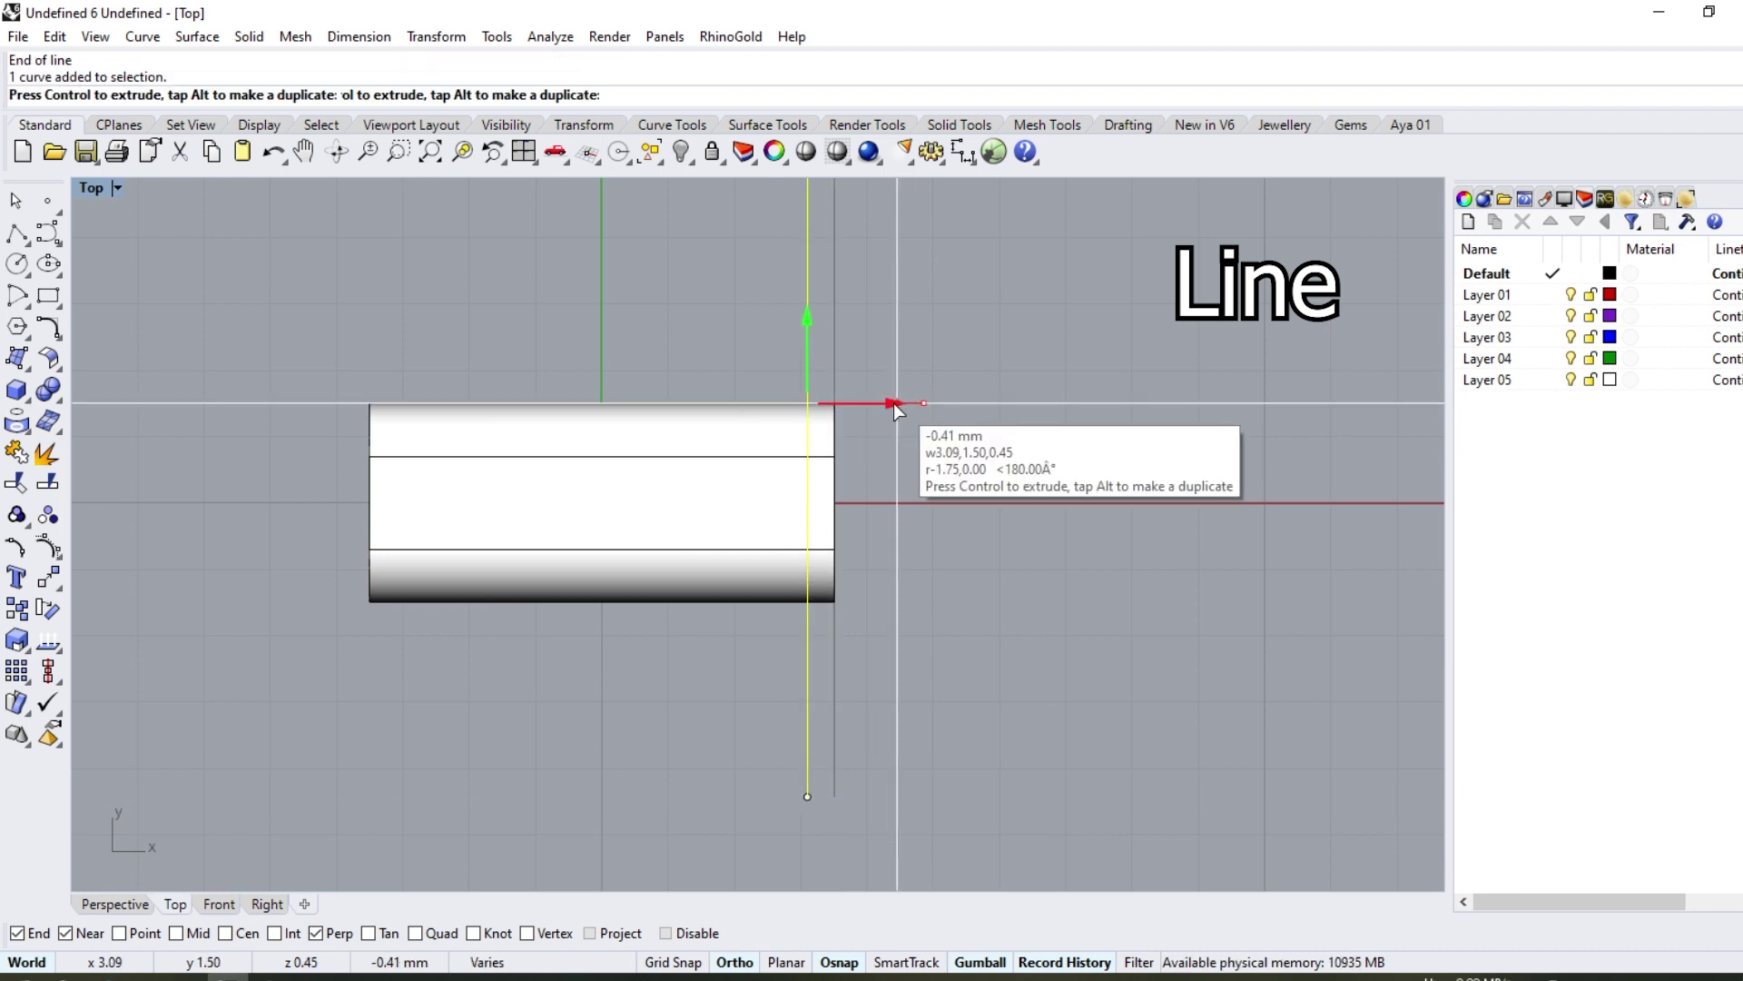
pyautogui.press('Escape')
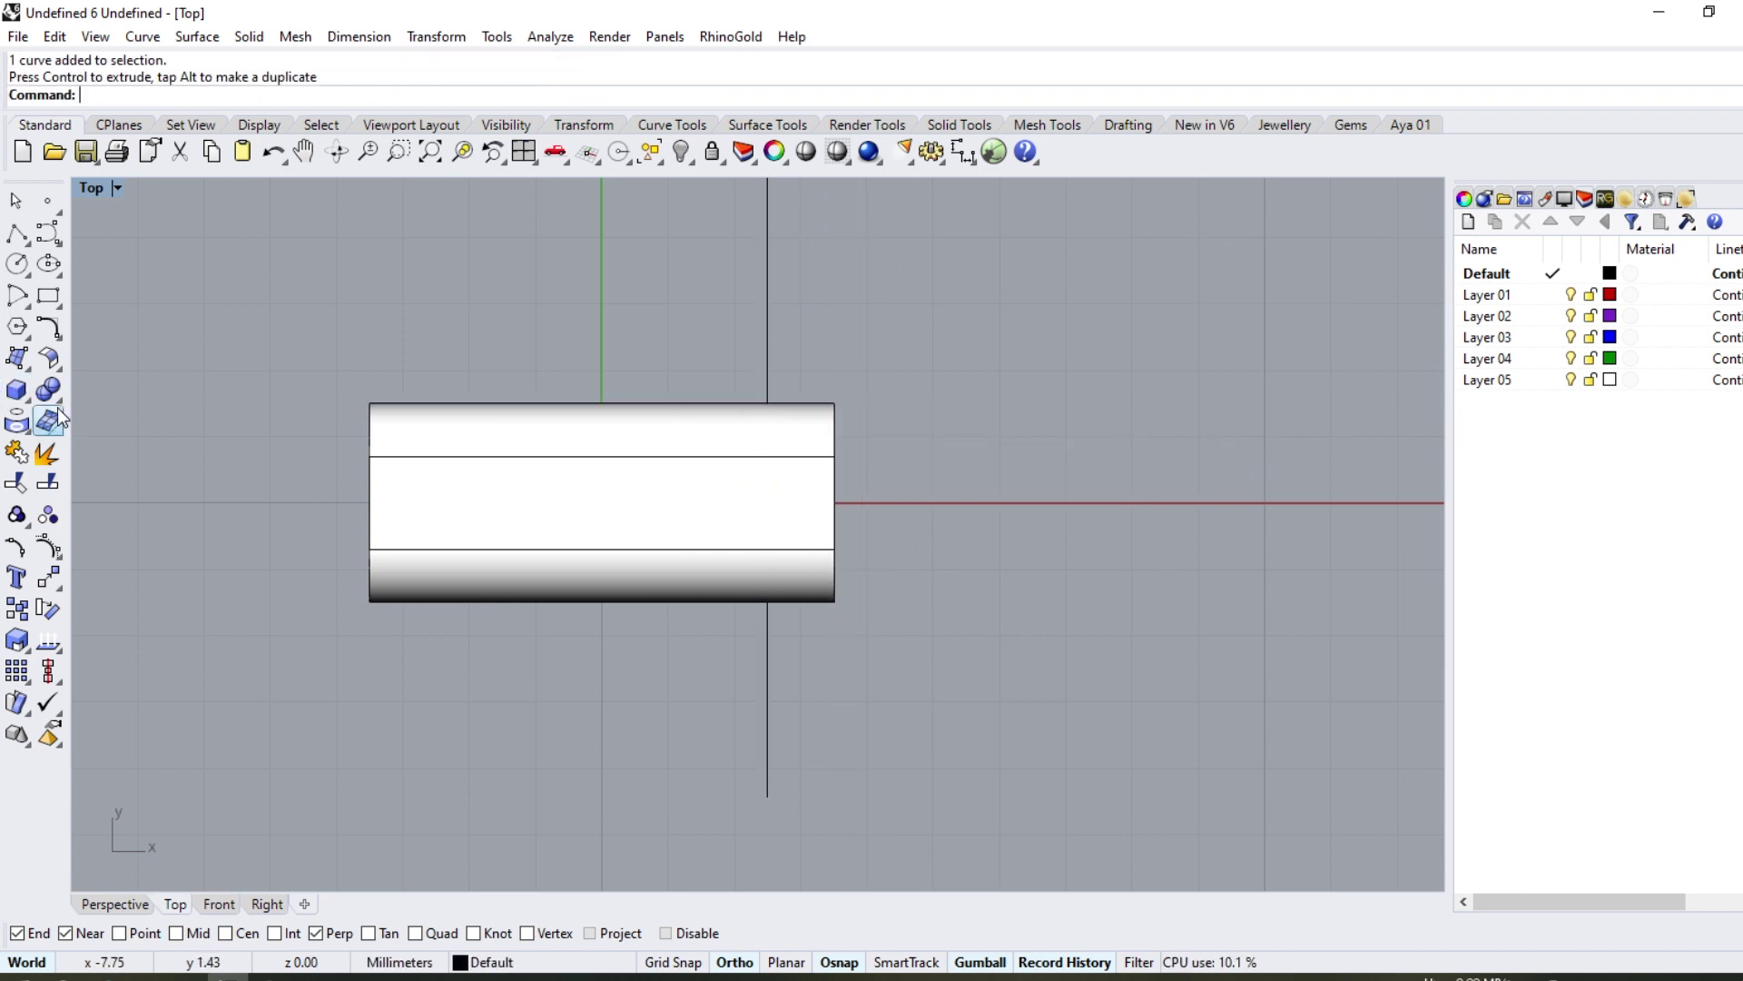
# Step: Wire cut the rounded box with the vertical line, extending the cut to both sides
pyautogui.click(58, 400)
pyautogui.click(112, 464)
pyautogui.click(768, 399)
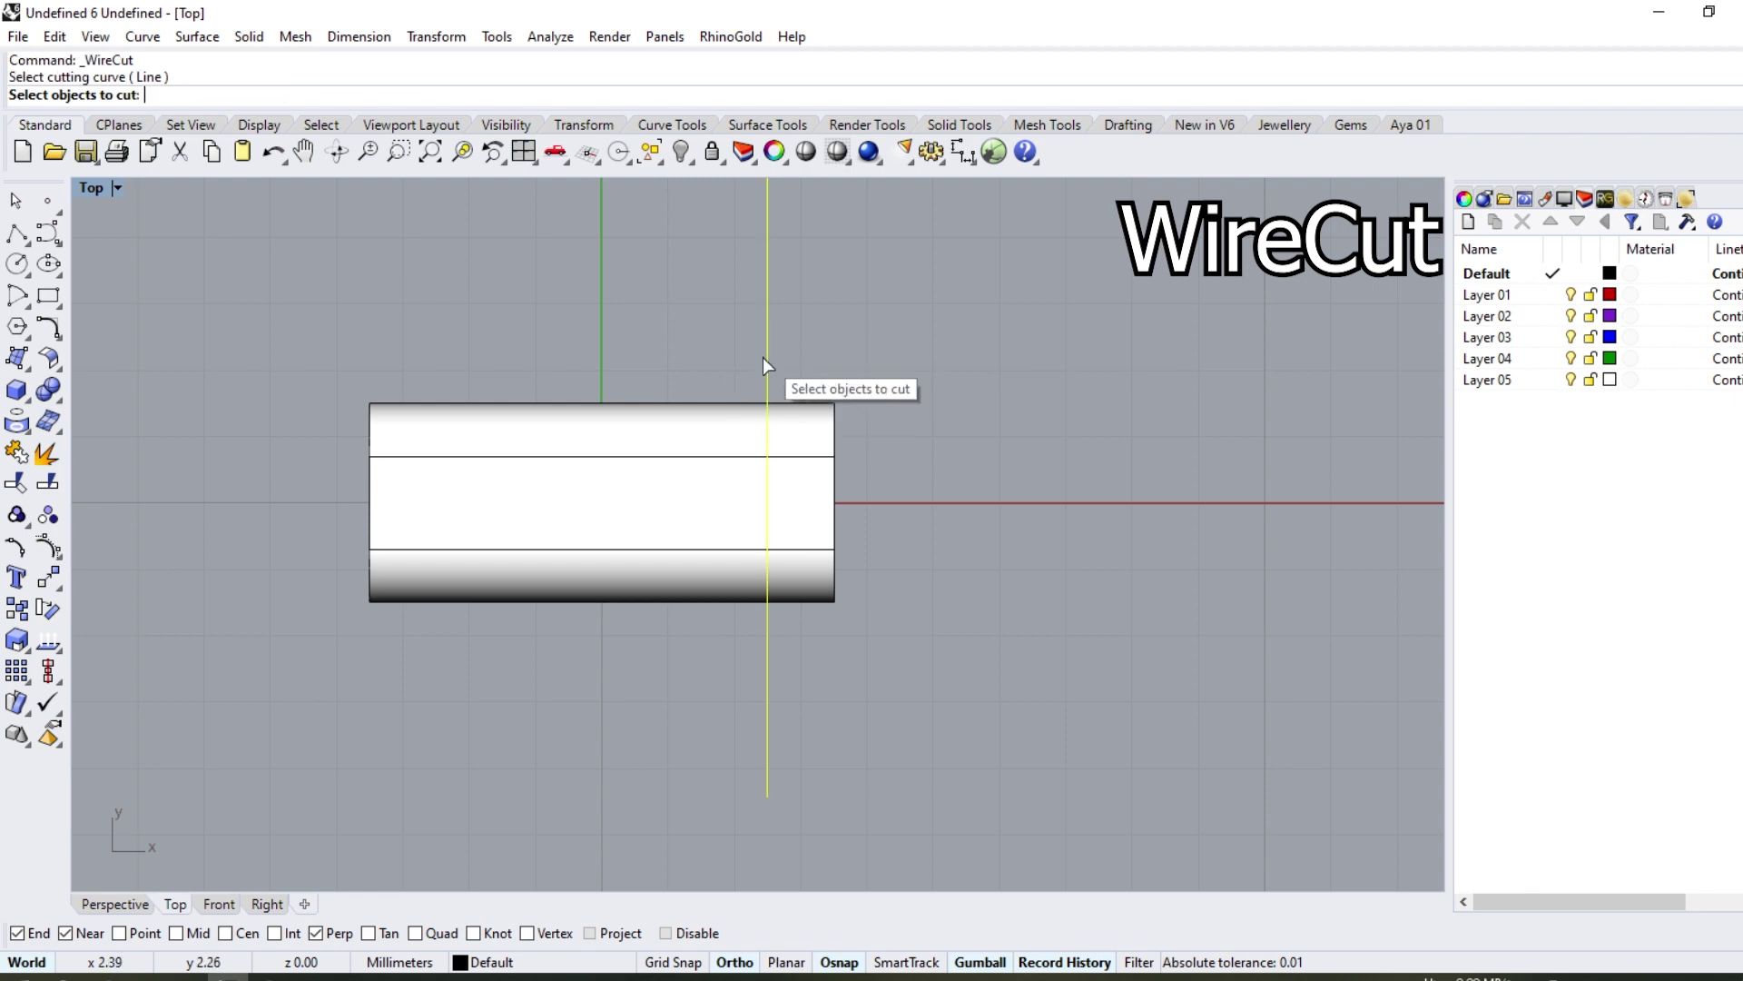
pyautogui.click(445, 590)
pyautogui.click(115, 903)
pyautogui.moveTo(123, 883); pyautogui.dragTo(517, 379, button='right')
pyautogui.press('Return')
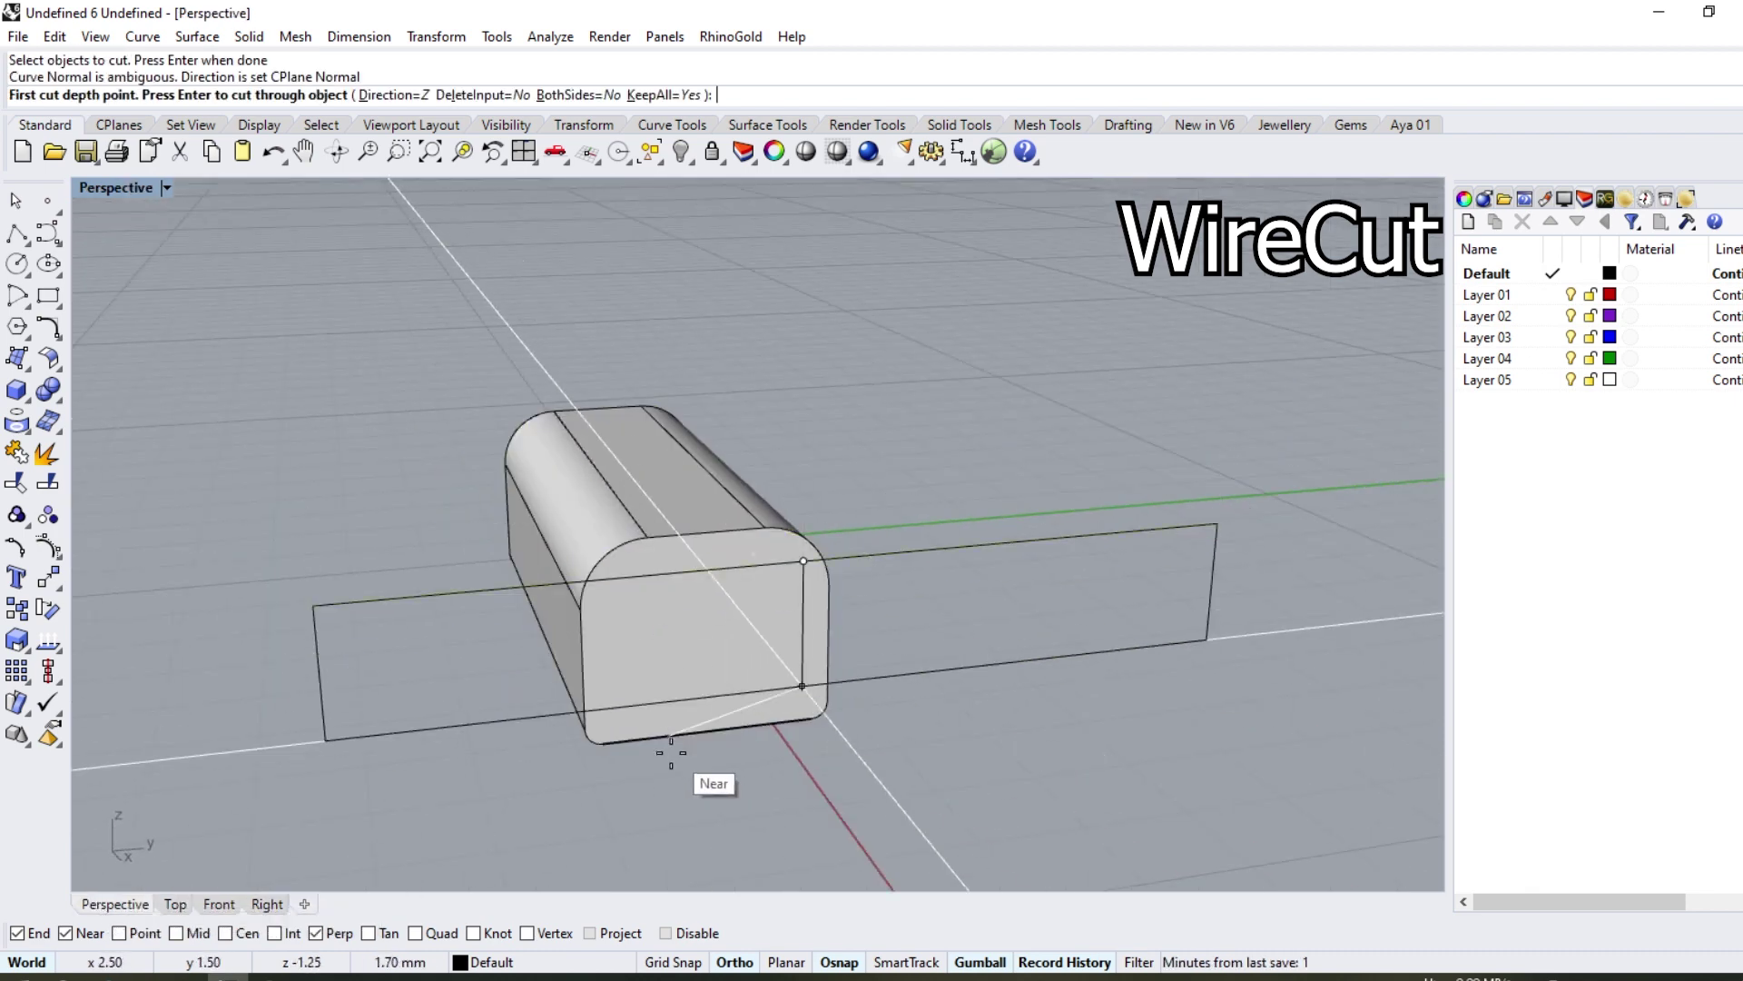
pyautogui.click(607, 97)
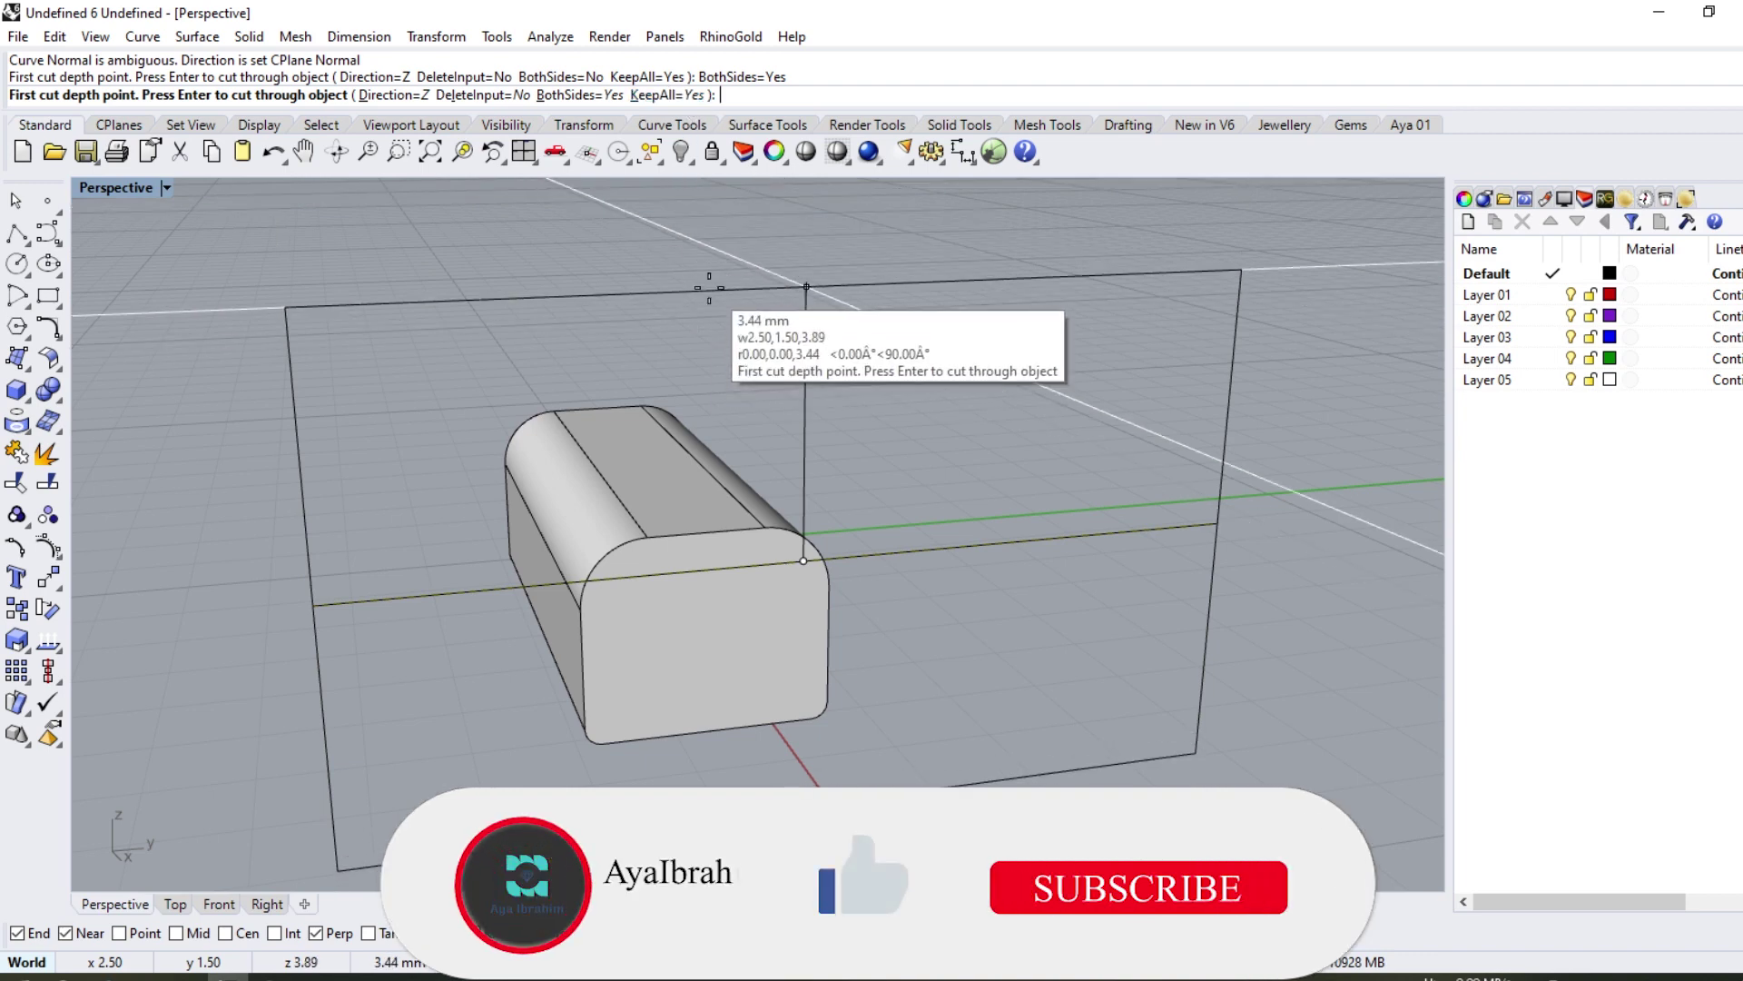
pyautogui.click(810, 505)
pyautogui.click(792, 597)
# Step: Slide the cut-off end piece away from the body along the x axis
pyautogui.moveTo(792, 596)
pyautogui.mouseDown(button='right')
pyautogui.moveTo(655, 540)
pyautogui.moveTo(679, 448)
pyautogui.mouseUp(button='right')
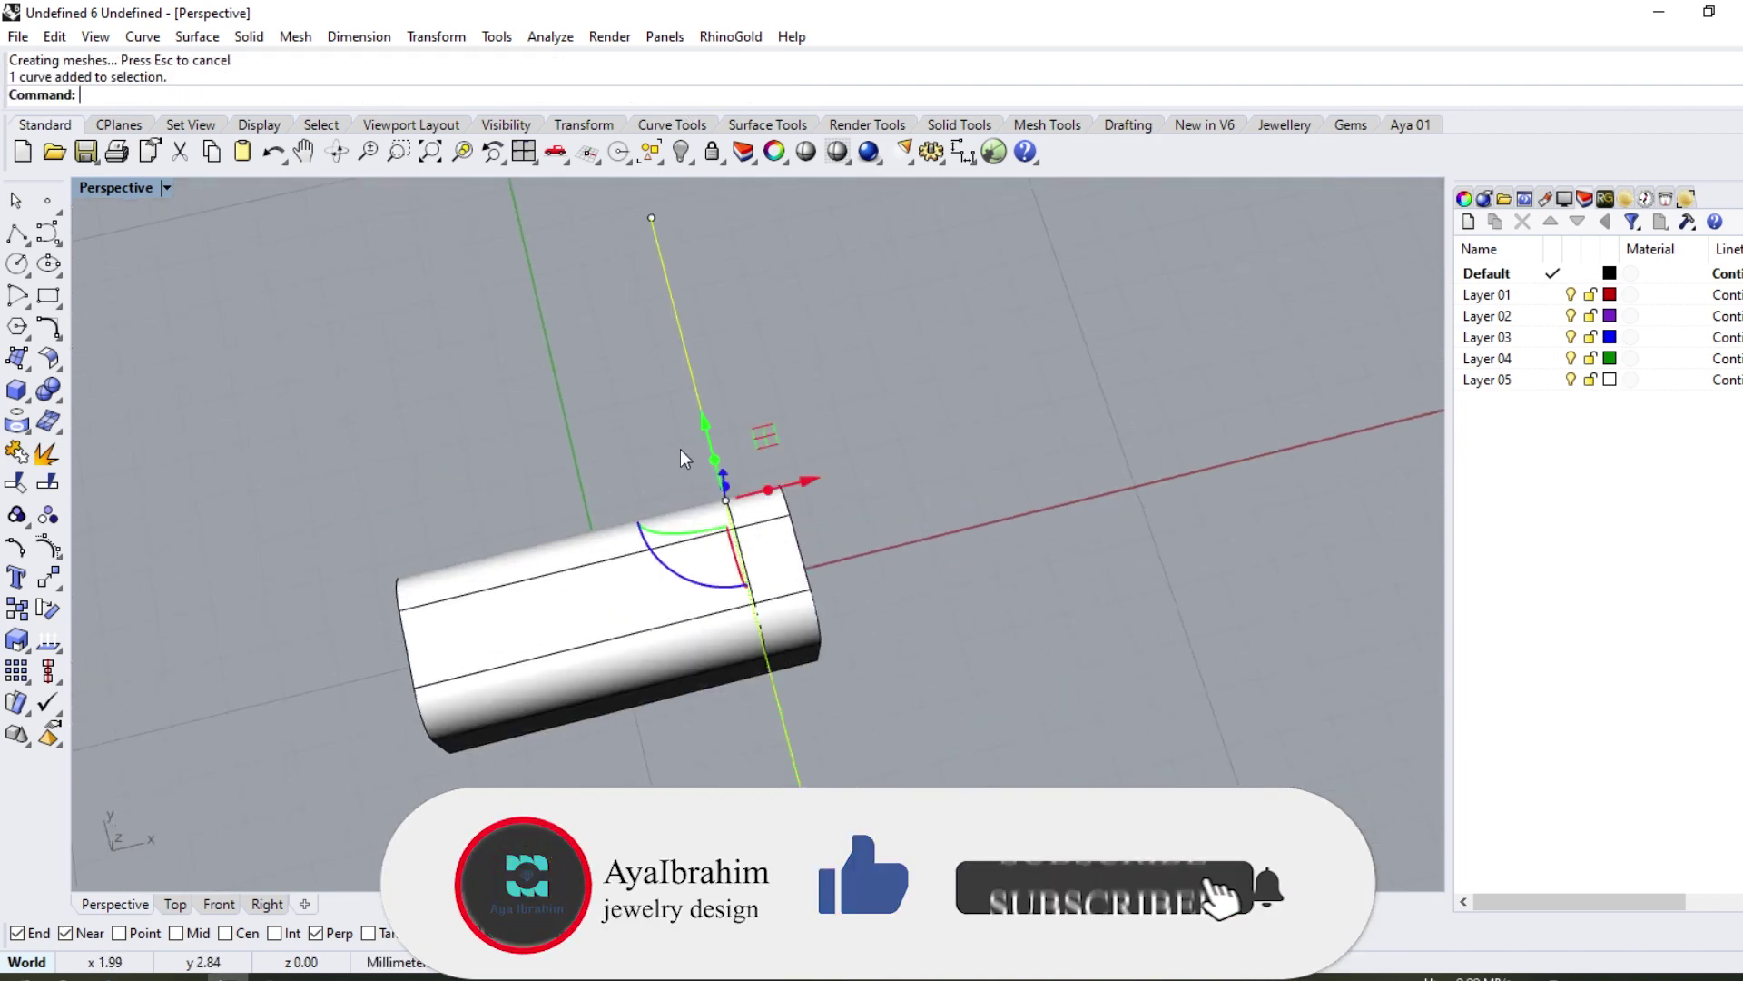
pyautogui.click(776, 581)
pyautogui.moveTo(777, 581); pyautogui.dragTo(742, 581)
pyautogui.hotkey('ctrl', 'z')
pyautogui.moveTo(848, 564); pyautogui.dragTo(1047, 522)
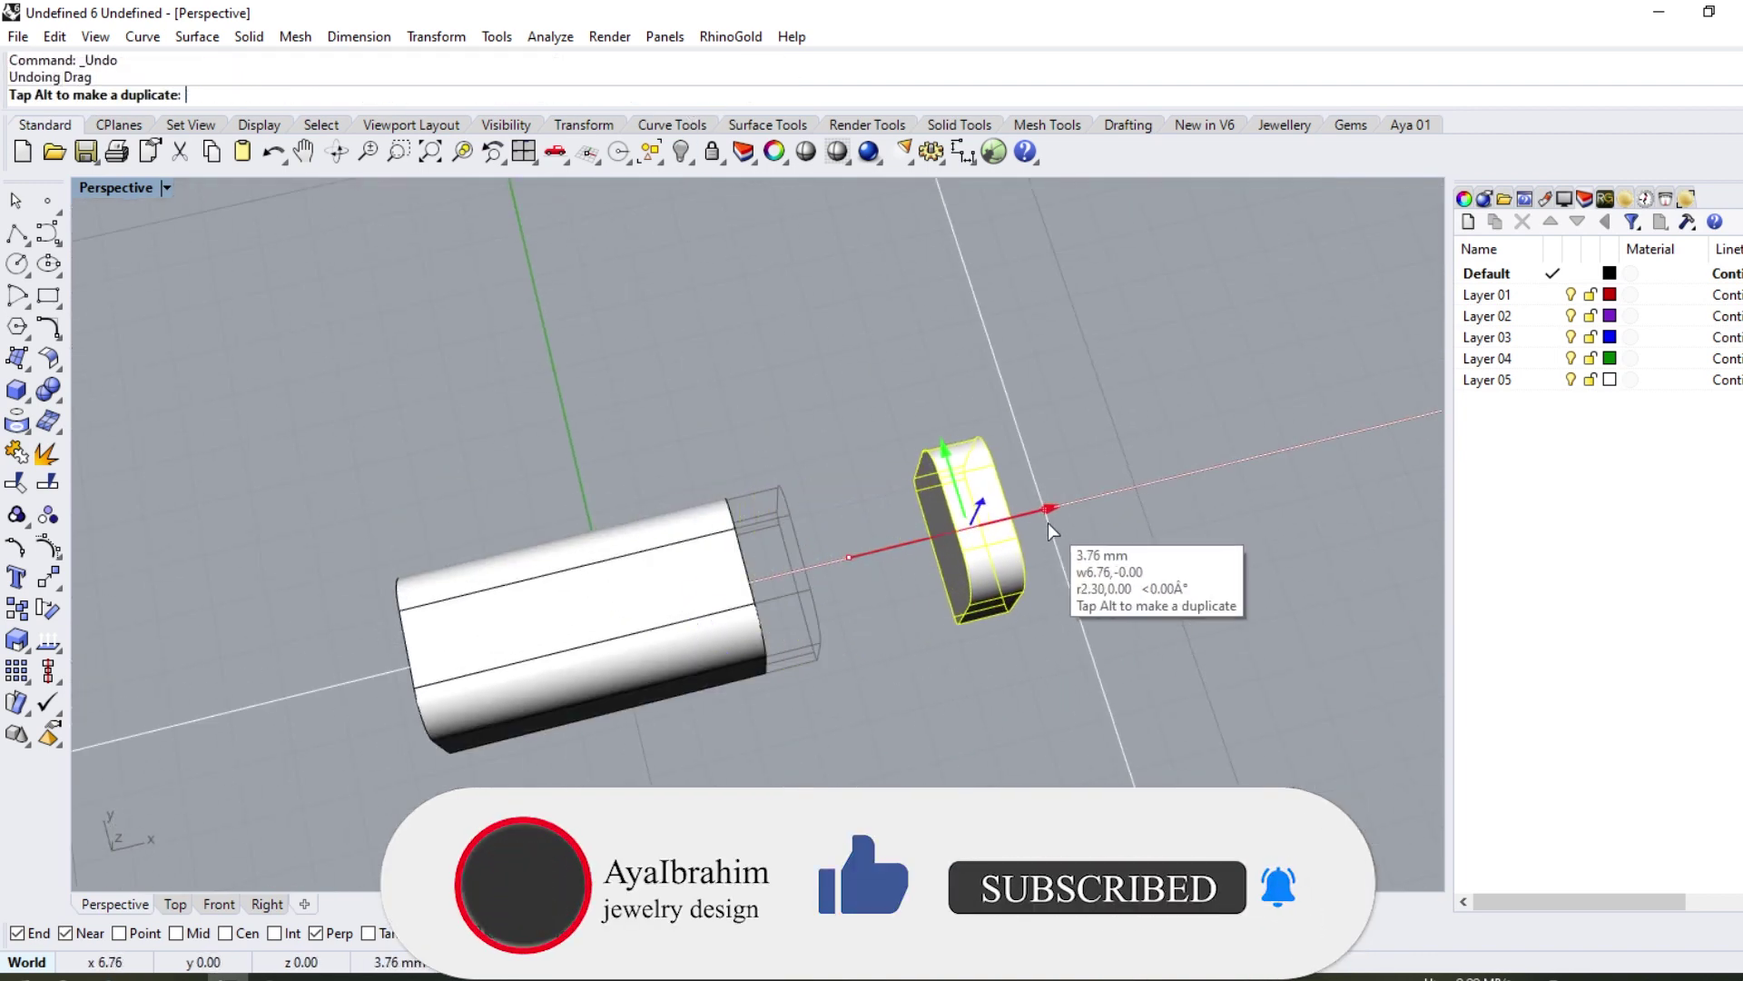
pyautogui.press('Escape')
pyautogui.moveTo(1047, 521); pyautogui.dragTo(944, 415, button='right')
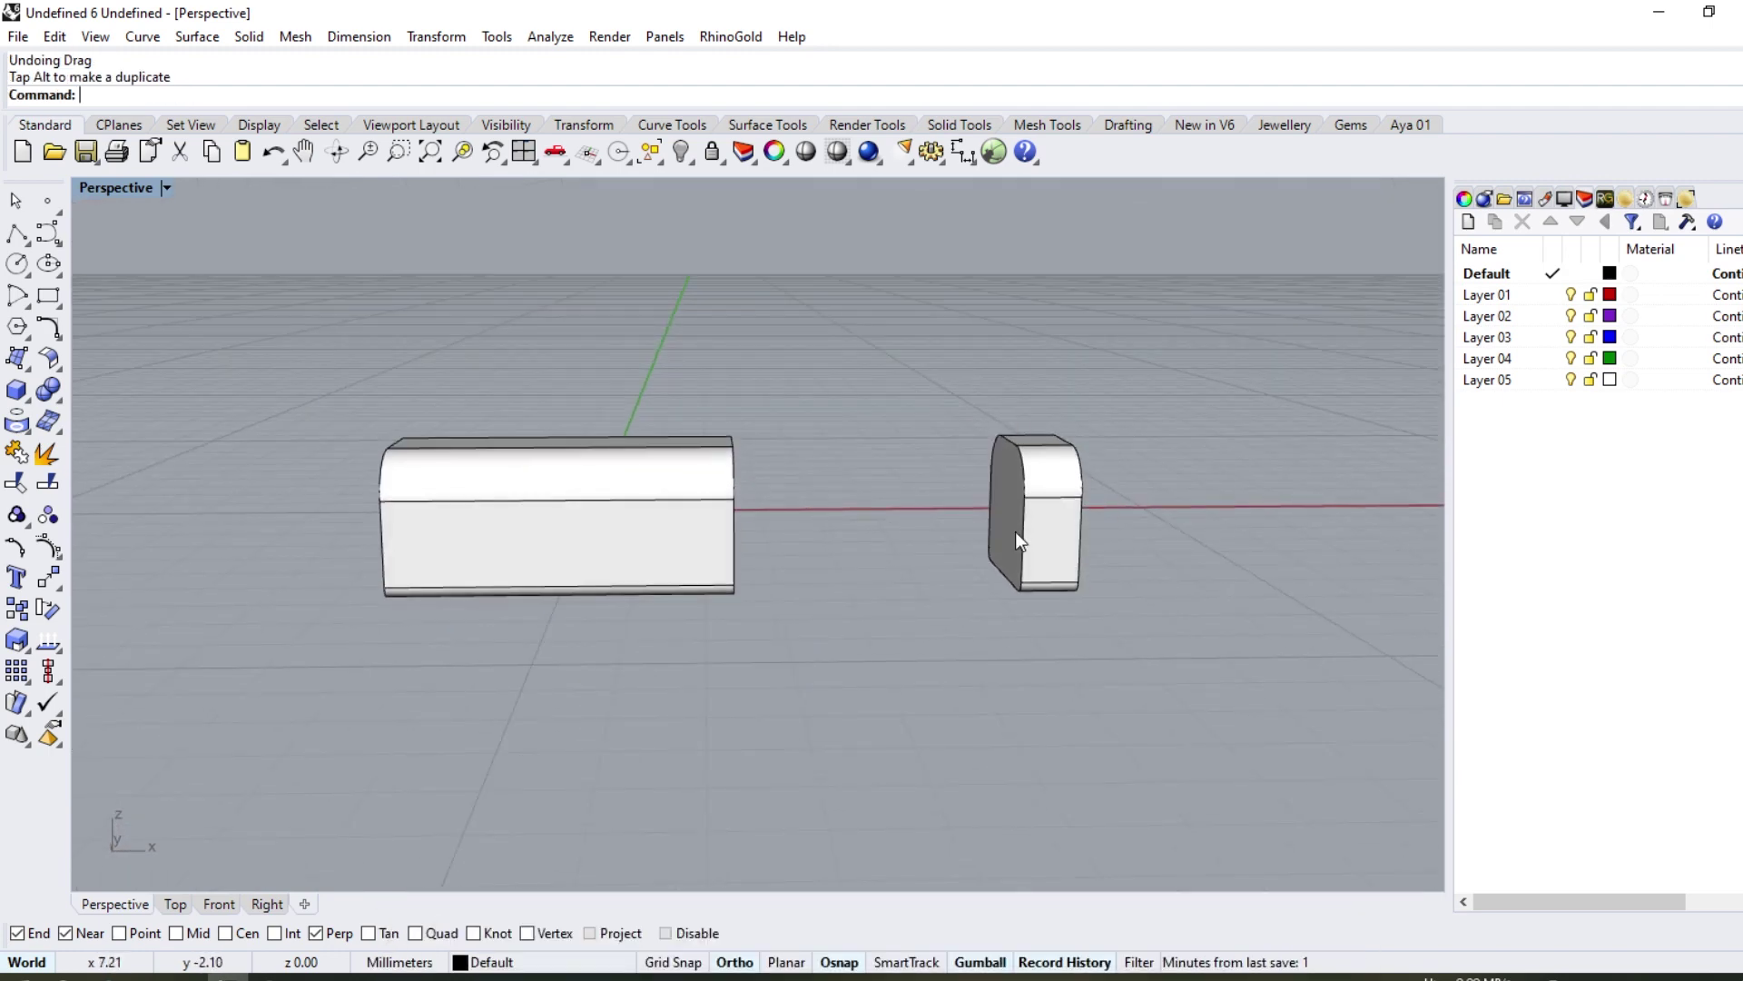
# Step: Extract a copy of the main body's end face
pyautogui.moveTo(1015, 531); pyautogui.dragTo(611, 532, button='right')
pyautogui.scroll(3, 732, 515)
pyautogui.scroll(2, 783, 415)
pyautogui.scroll(2, 618, 477)
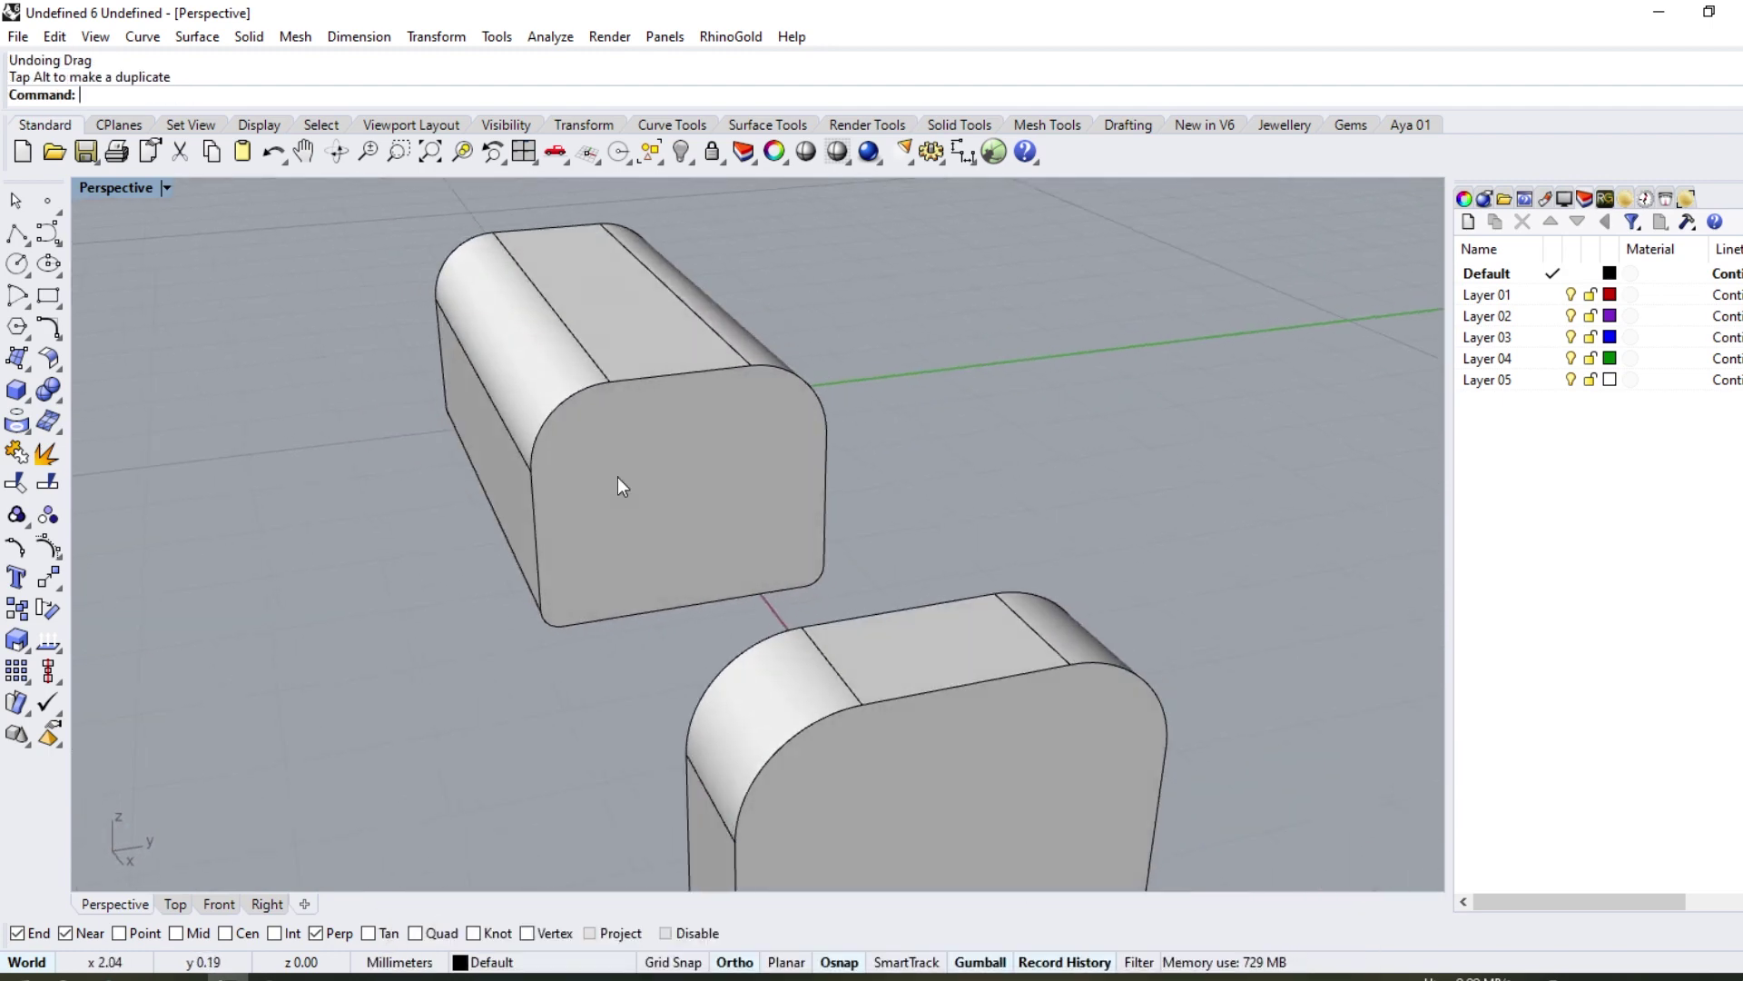
pyautogui.scroll(2, 617, 476)
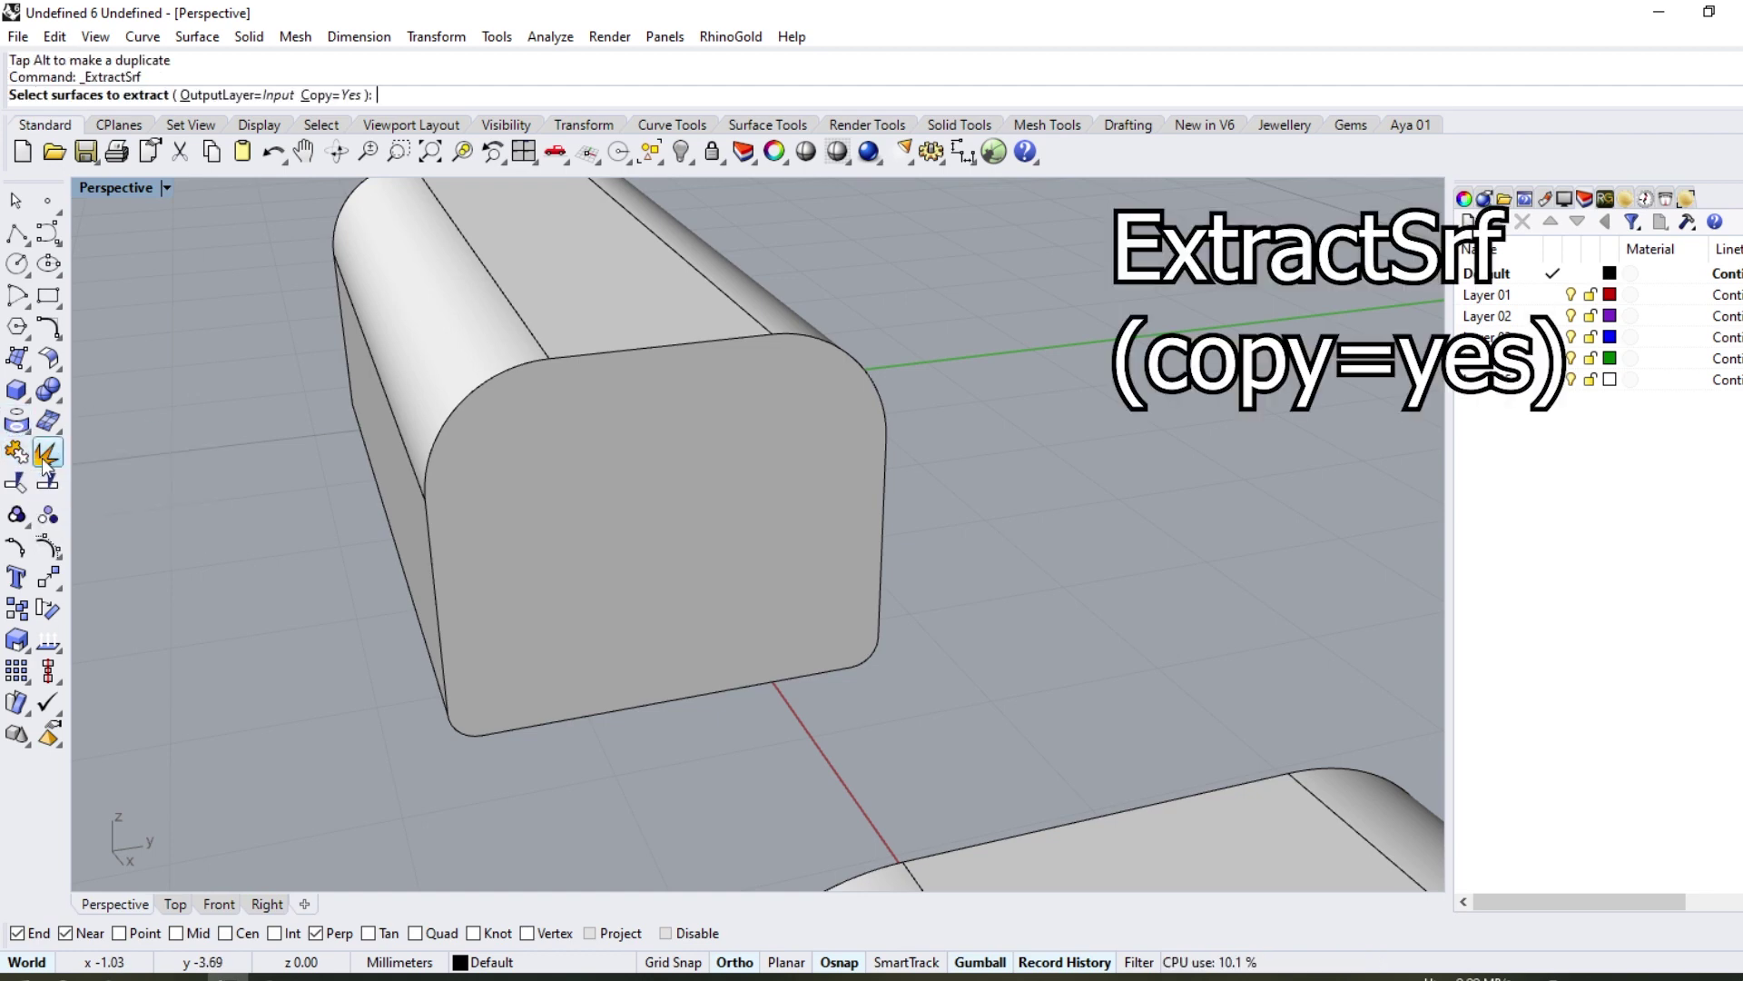
pyautogui.click(734, 438)
pyautogui.press('Return')
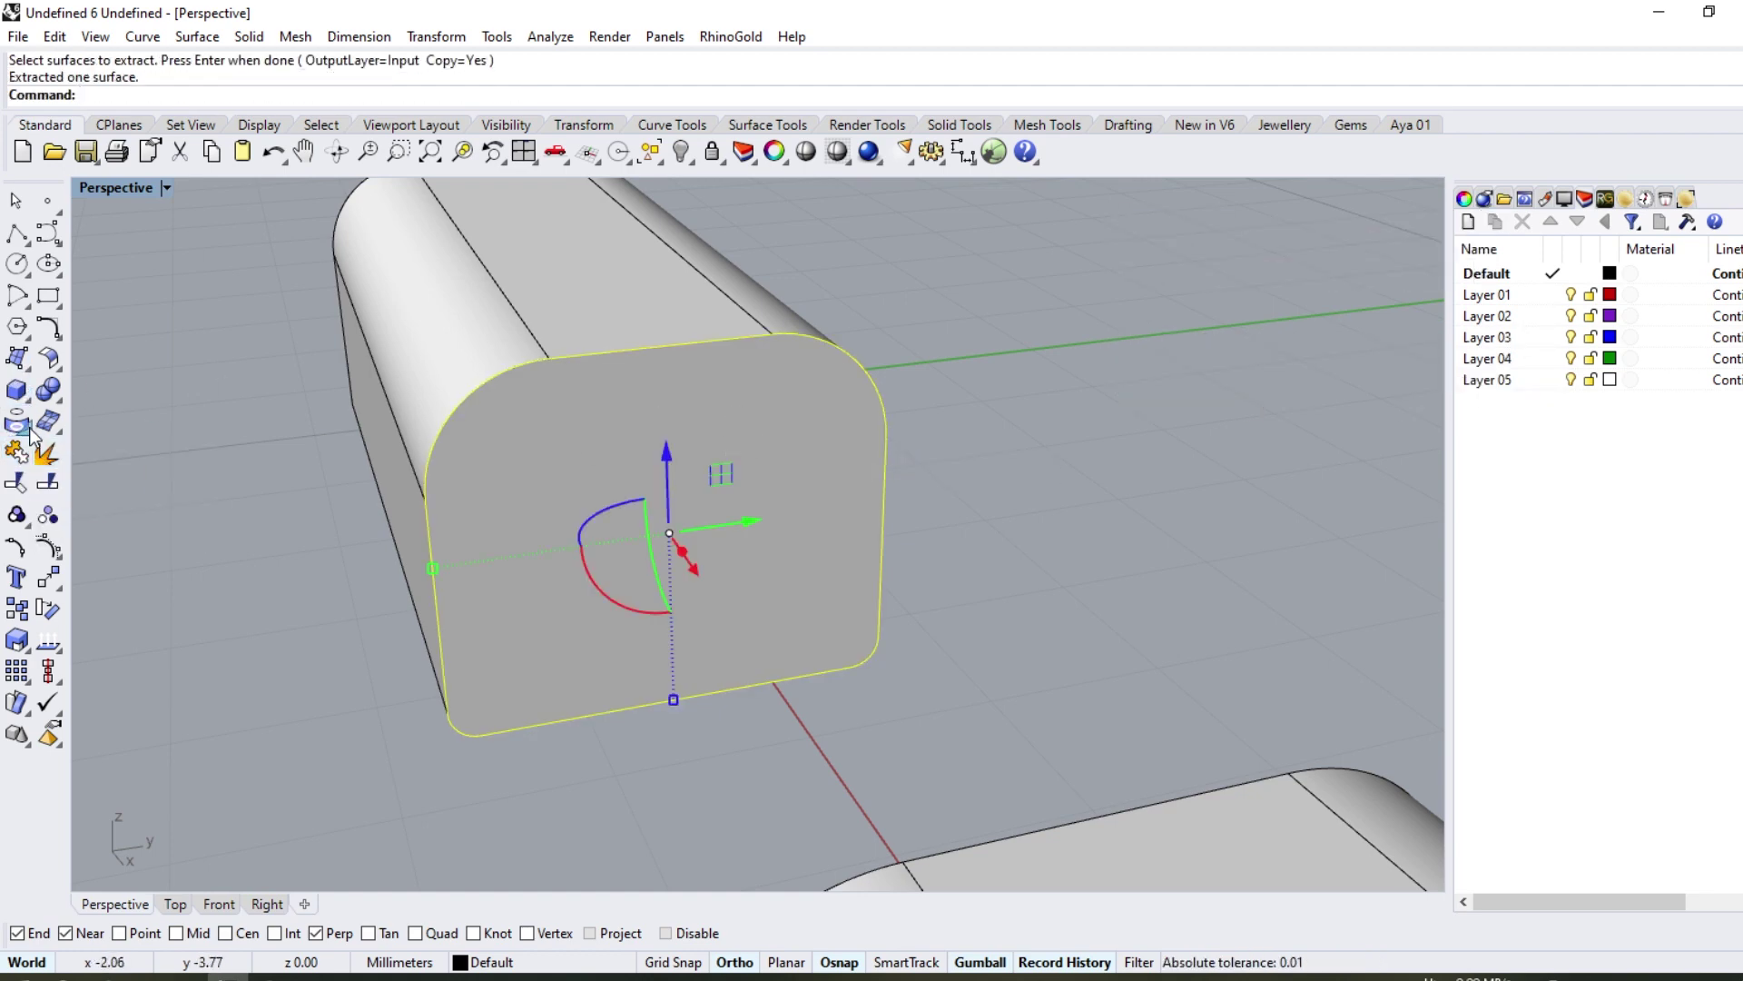
# Step: Duplicate the face border, offset it 0.6 mm inward, and delete the original border
pyautogui.click(16, 421)
pyautogui.click(144, 431)
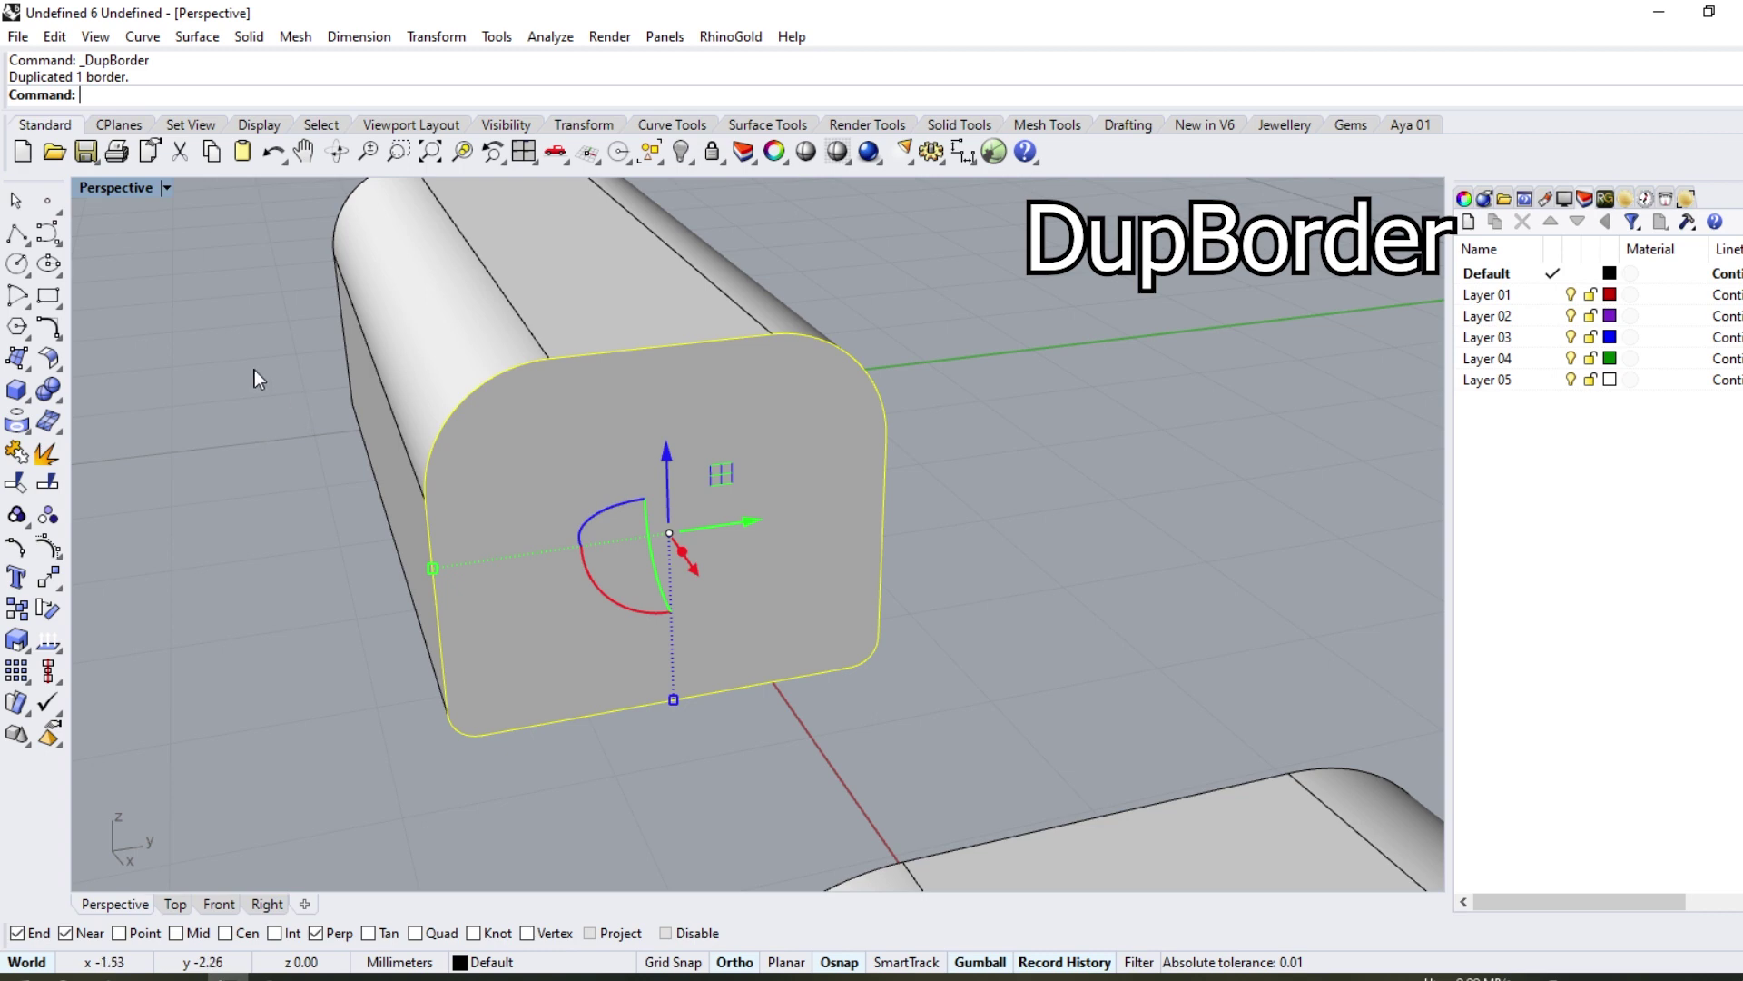
pyautogui.click(58, 365)
pyautogui.click(349, 356)
pyautogui.write('.6')
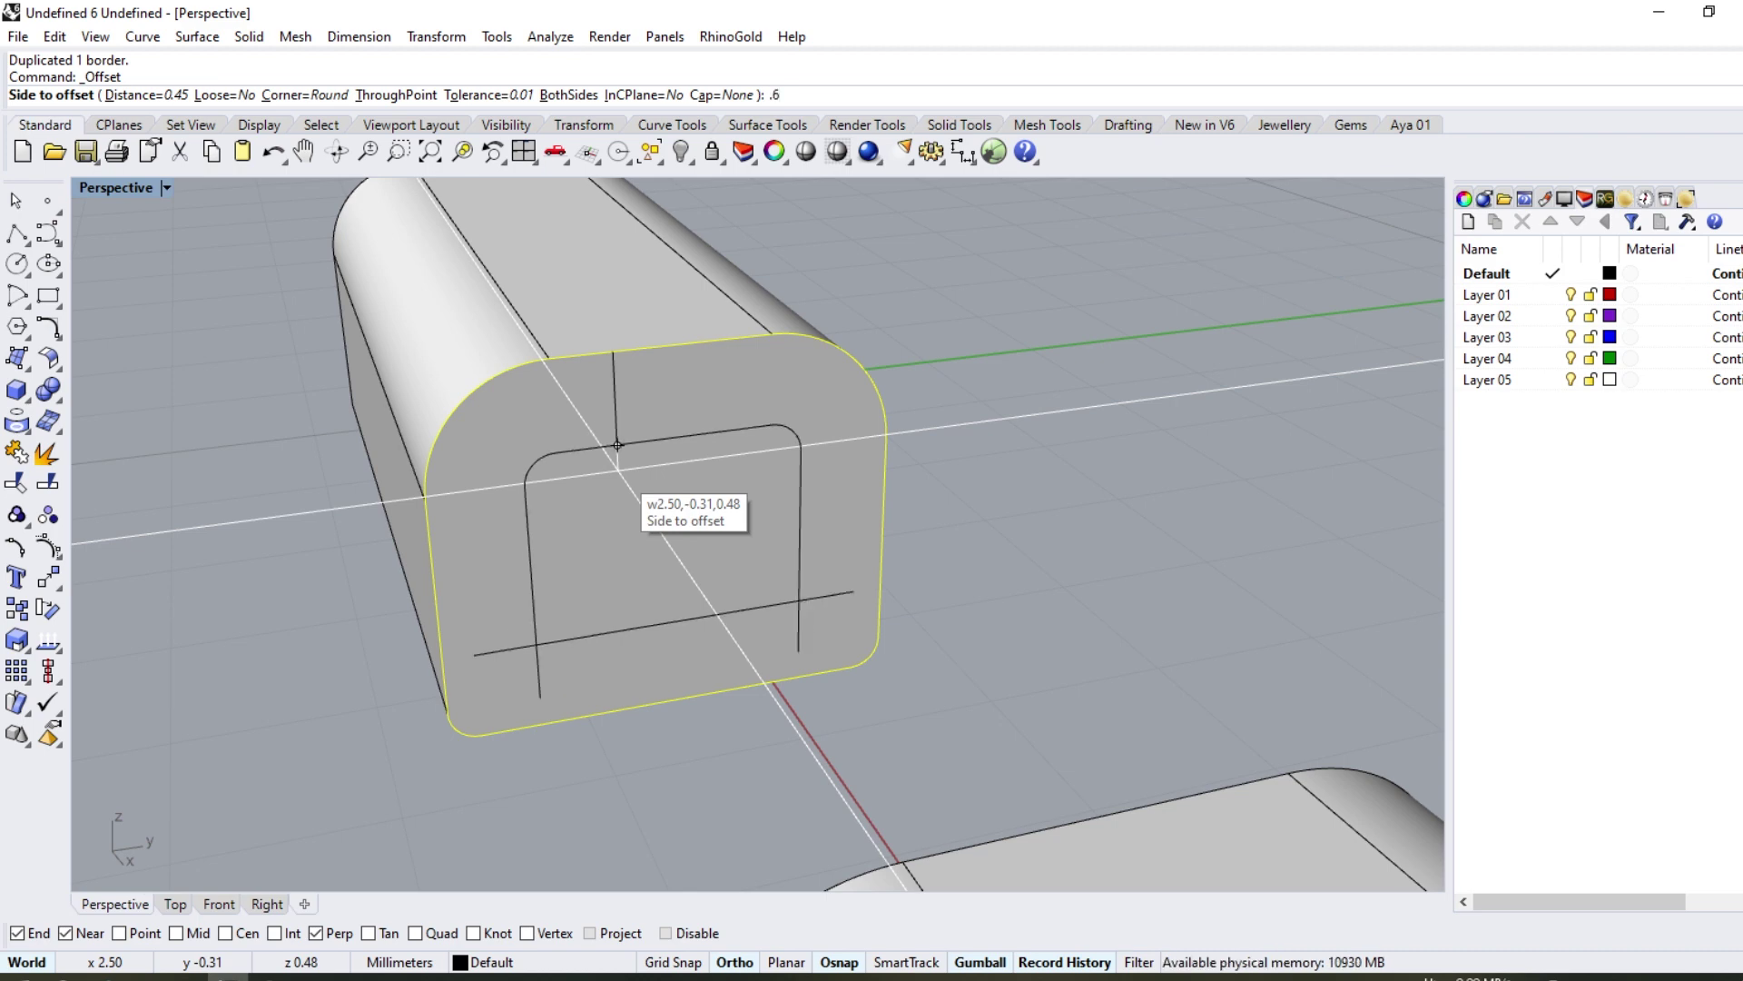
pyautogui.click(617, 445)
pyautogui.press('Delete')
# Step: Extract the end face again, move it along x, and select the inner offset curve
pyautogui.moveTo(632, 450); pyautogui.dragTo(234, 534, button='right')
pyautogui.scroll(-5, 445, 509)
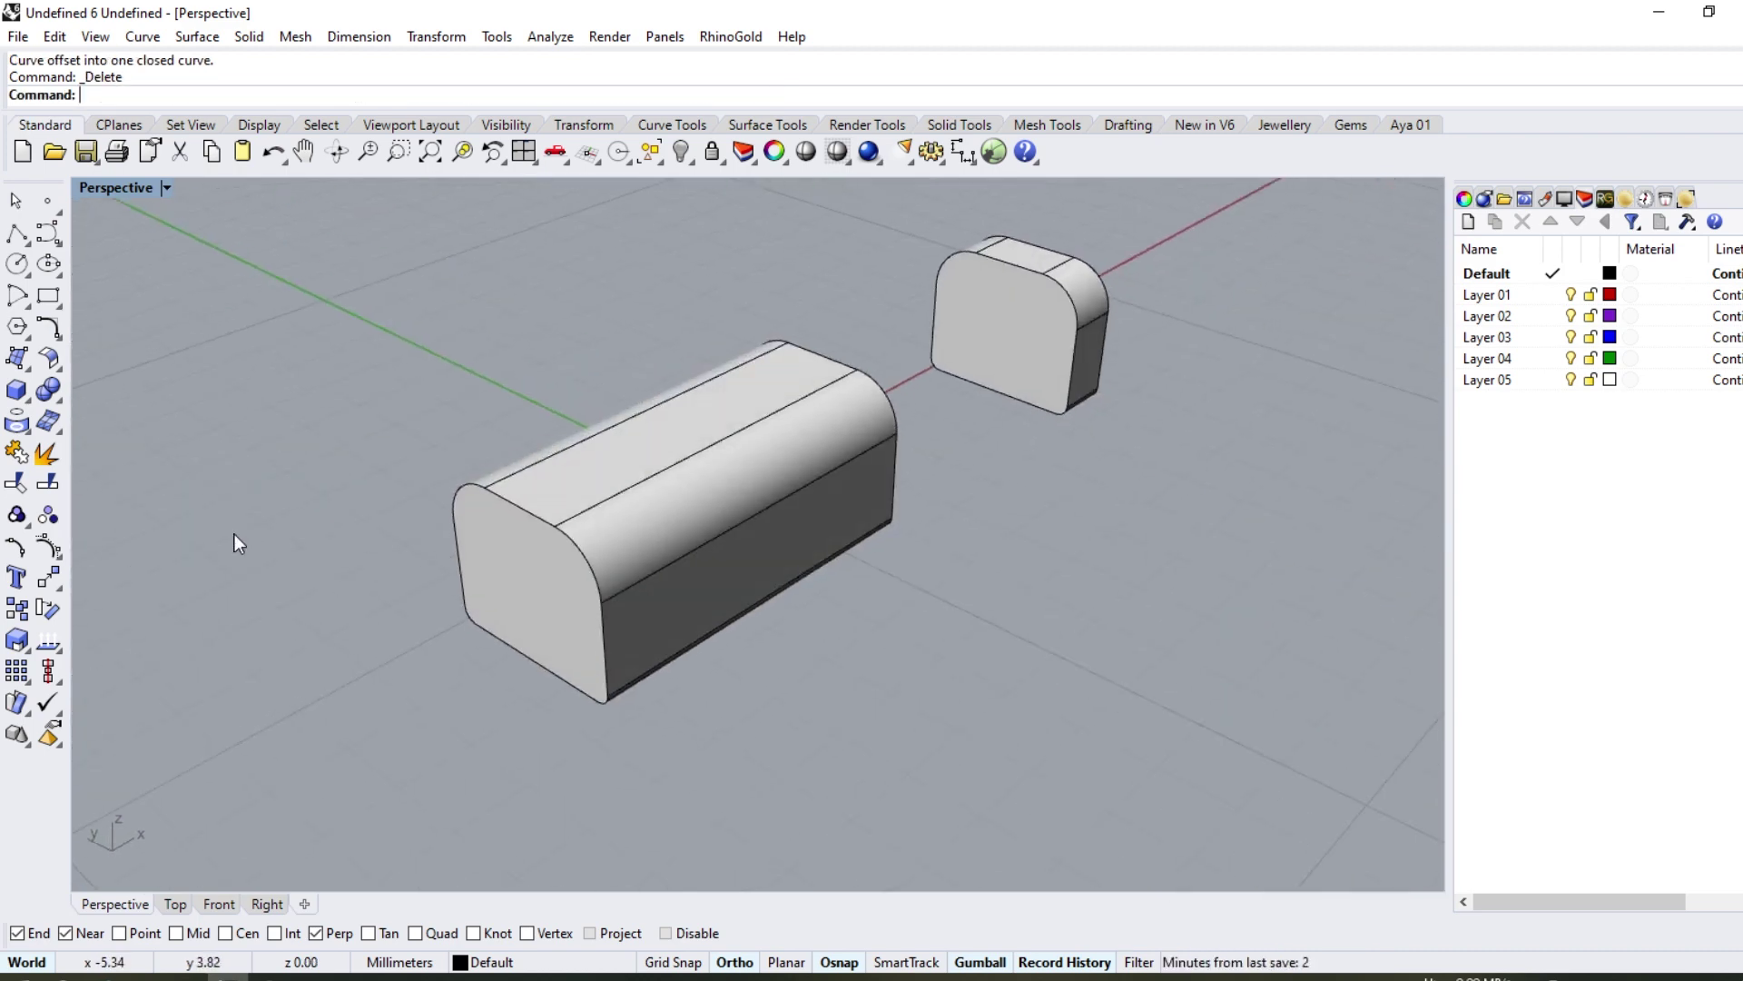
pyautogui.click(509, 554)
pyautogui.press('Return')
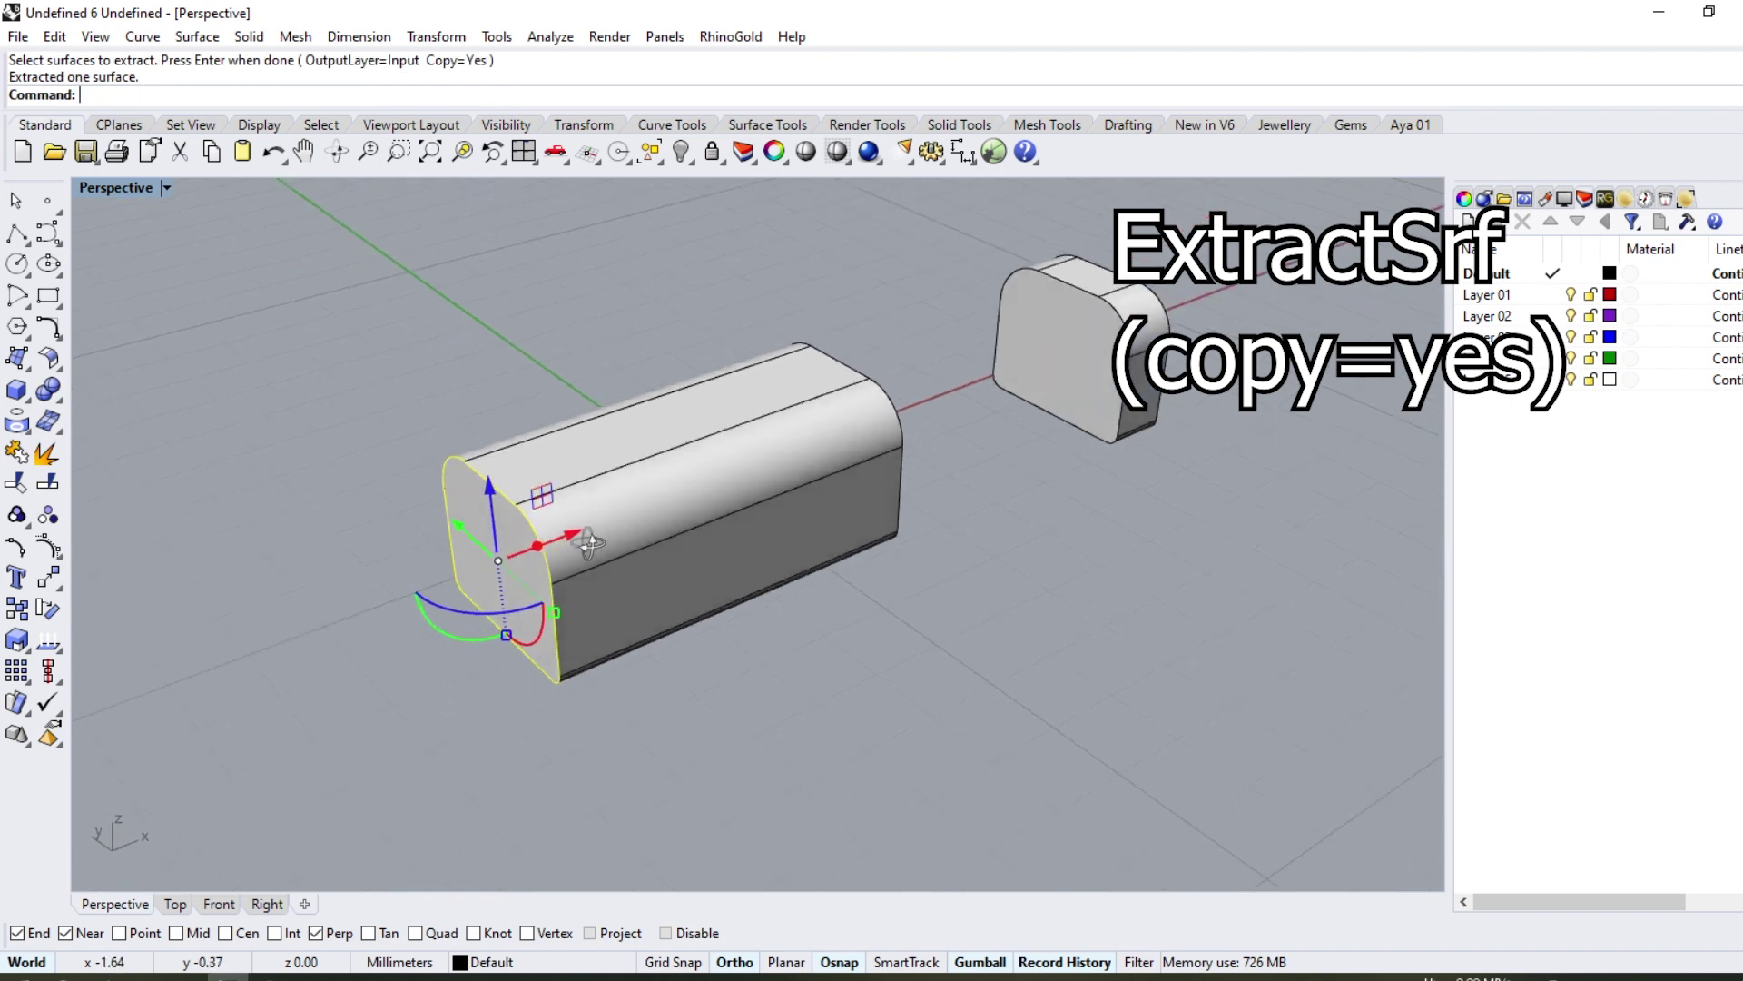
pyautogui.moveTo(512, 559); pyautogui.dragTo(564, 521, button='right')
pyautogui.moveTo(564, 521); pyautogui.dragTo(597, 505)
pyautogui.moveTo(655, 683); pyautogui.dragTo(923, 465, button='right')
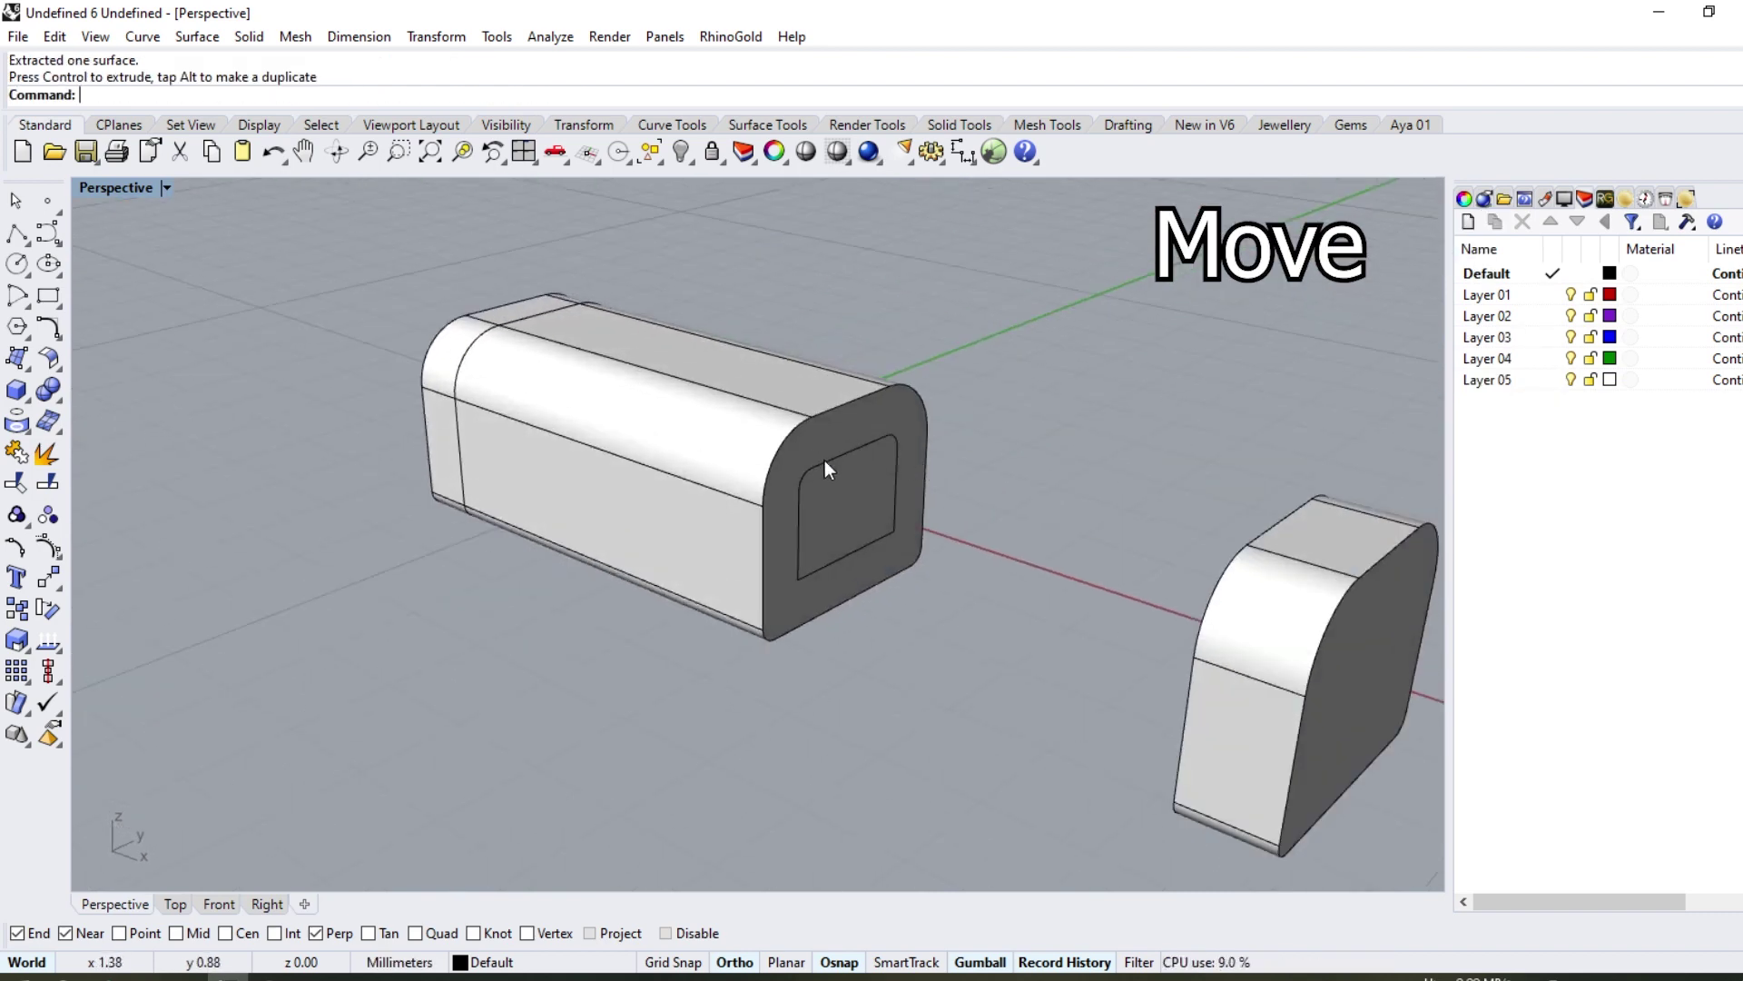
pyautogui.click(824, 460)
pyautogui.click(890, 522)
# Step: Wire cut the main body with the inner curve, Direction=X and KeepAll=No, through its full length
pyautogui.click(61, 401)
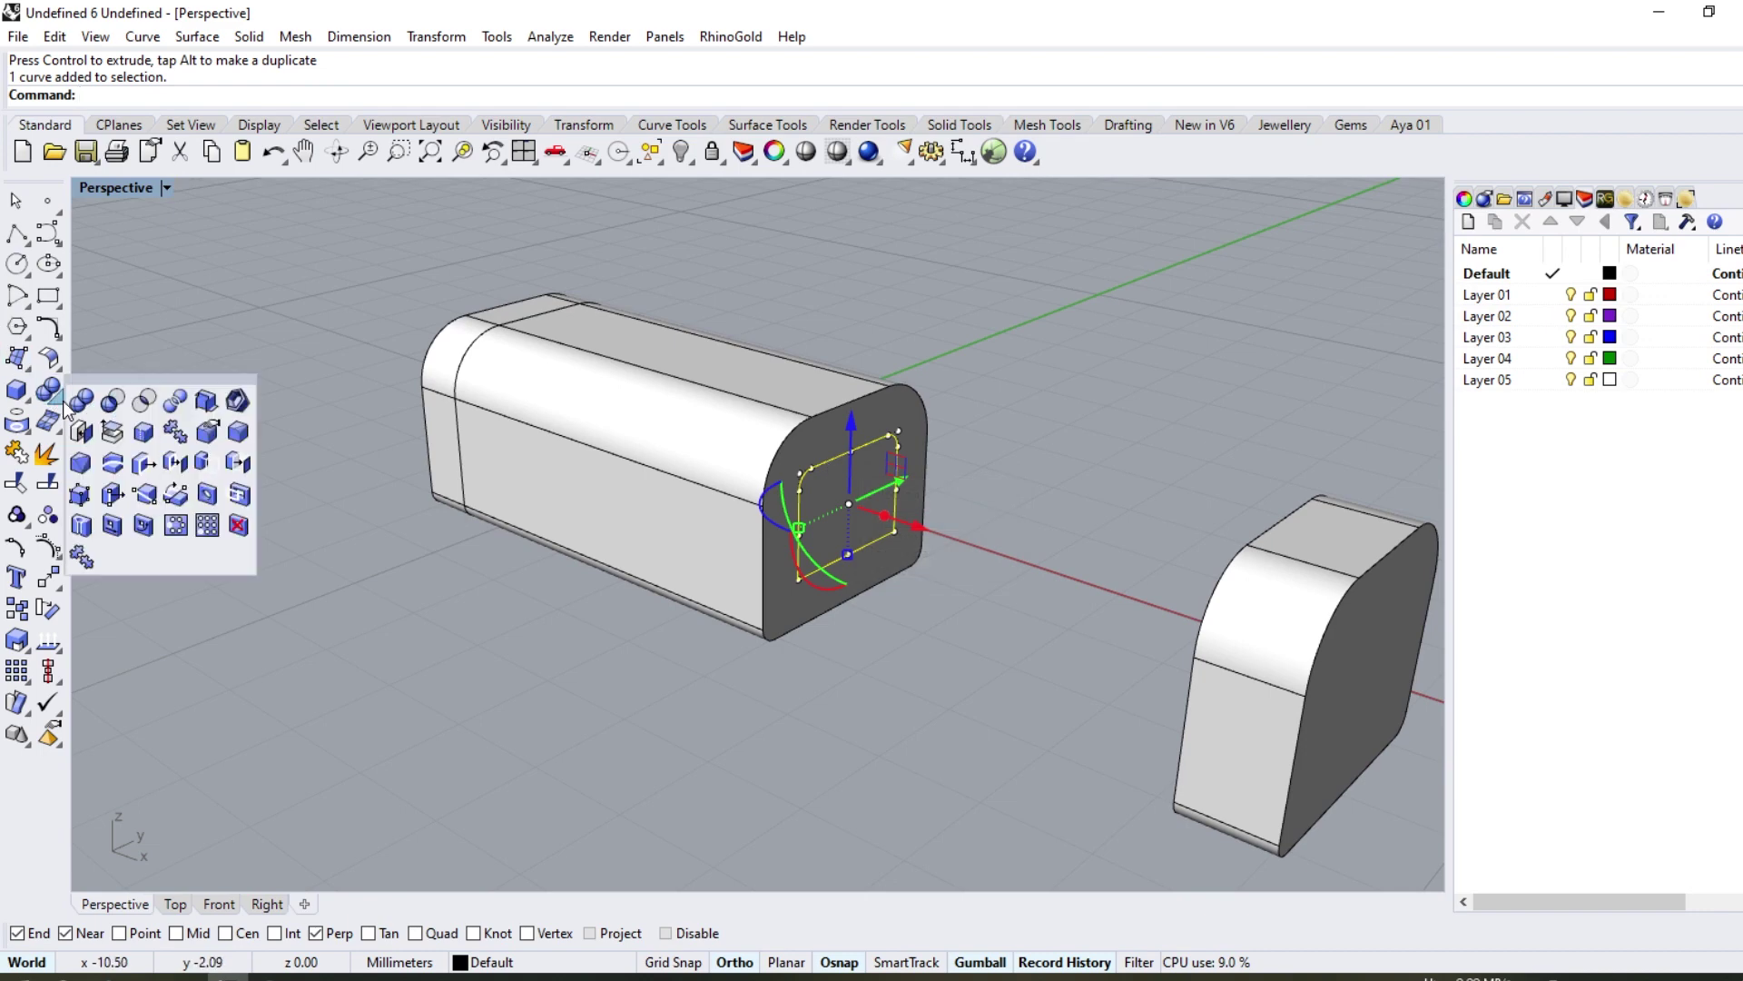
pyautogui.click(111, 464)
pyautogui.scroll(3, 845, 514)
pyautogui.click(844, 513)
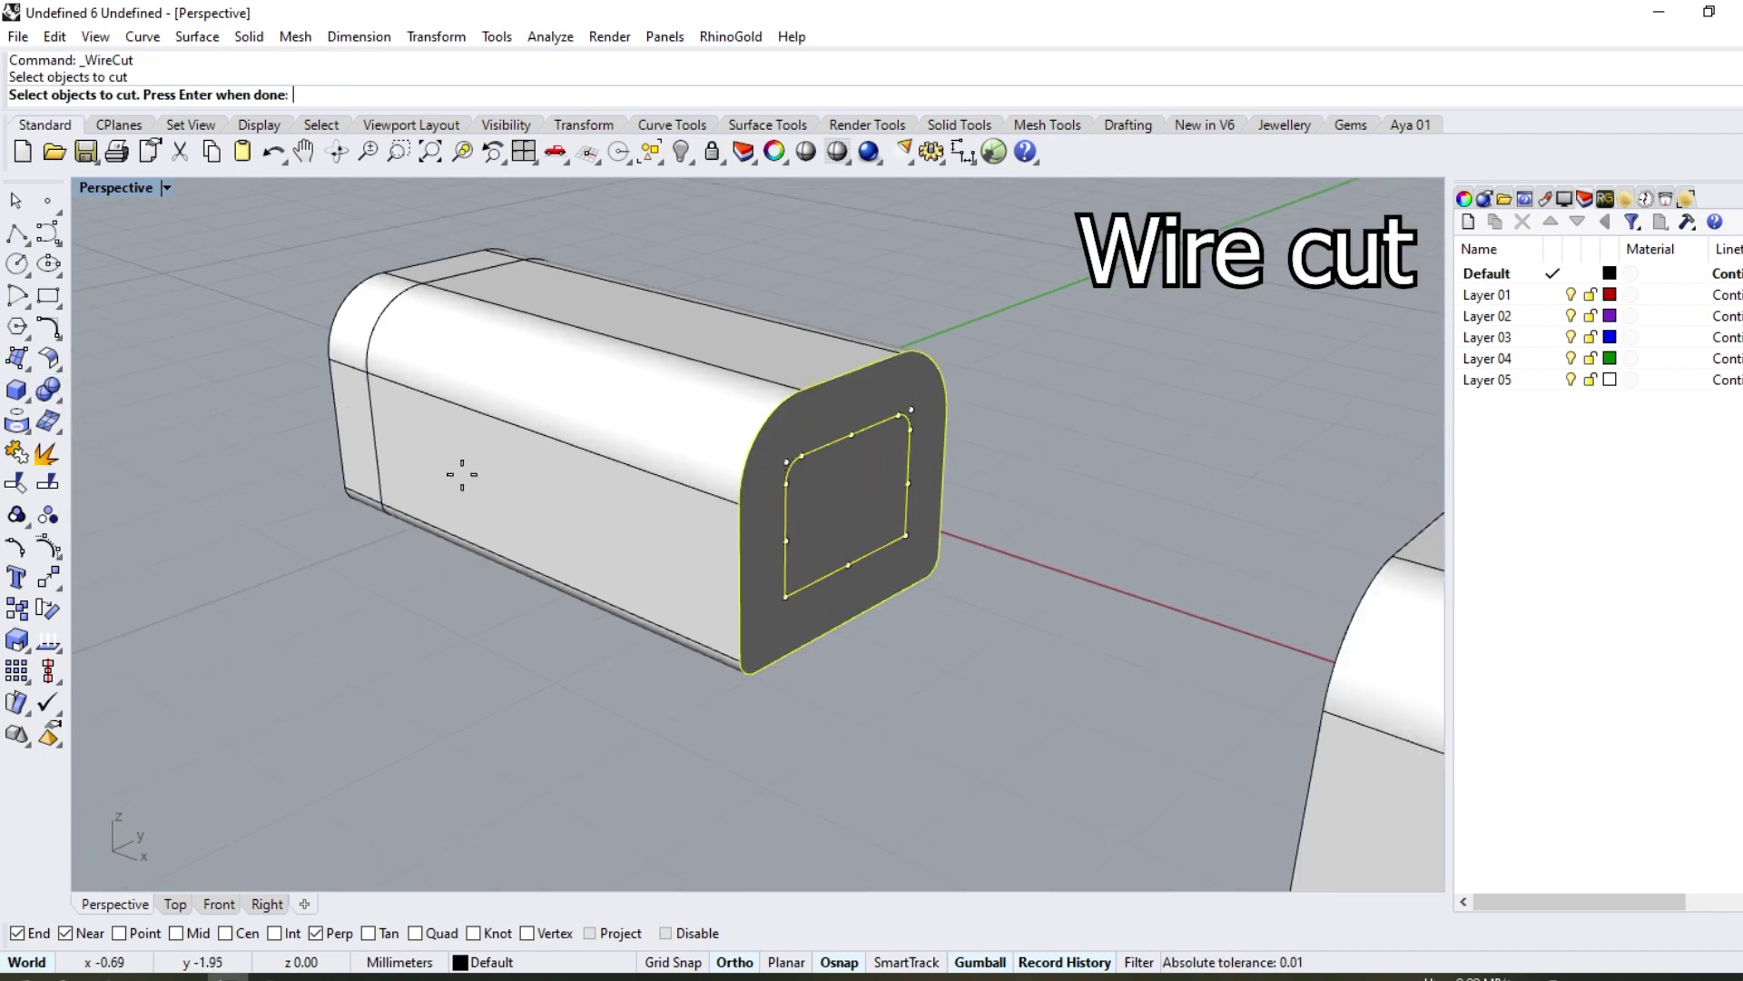
pyautogui.press('Return')
pyautogui.click(377, 95)
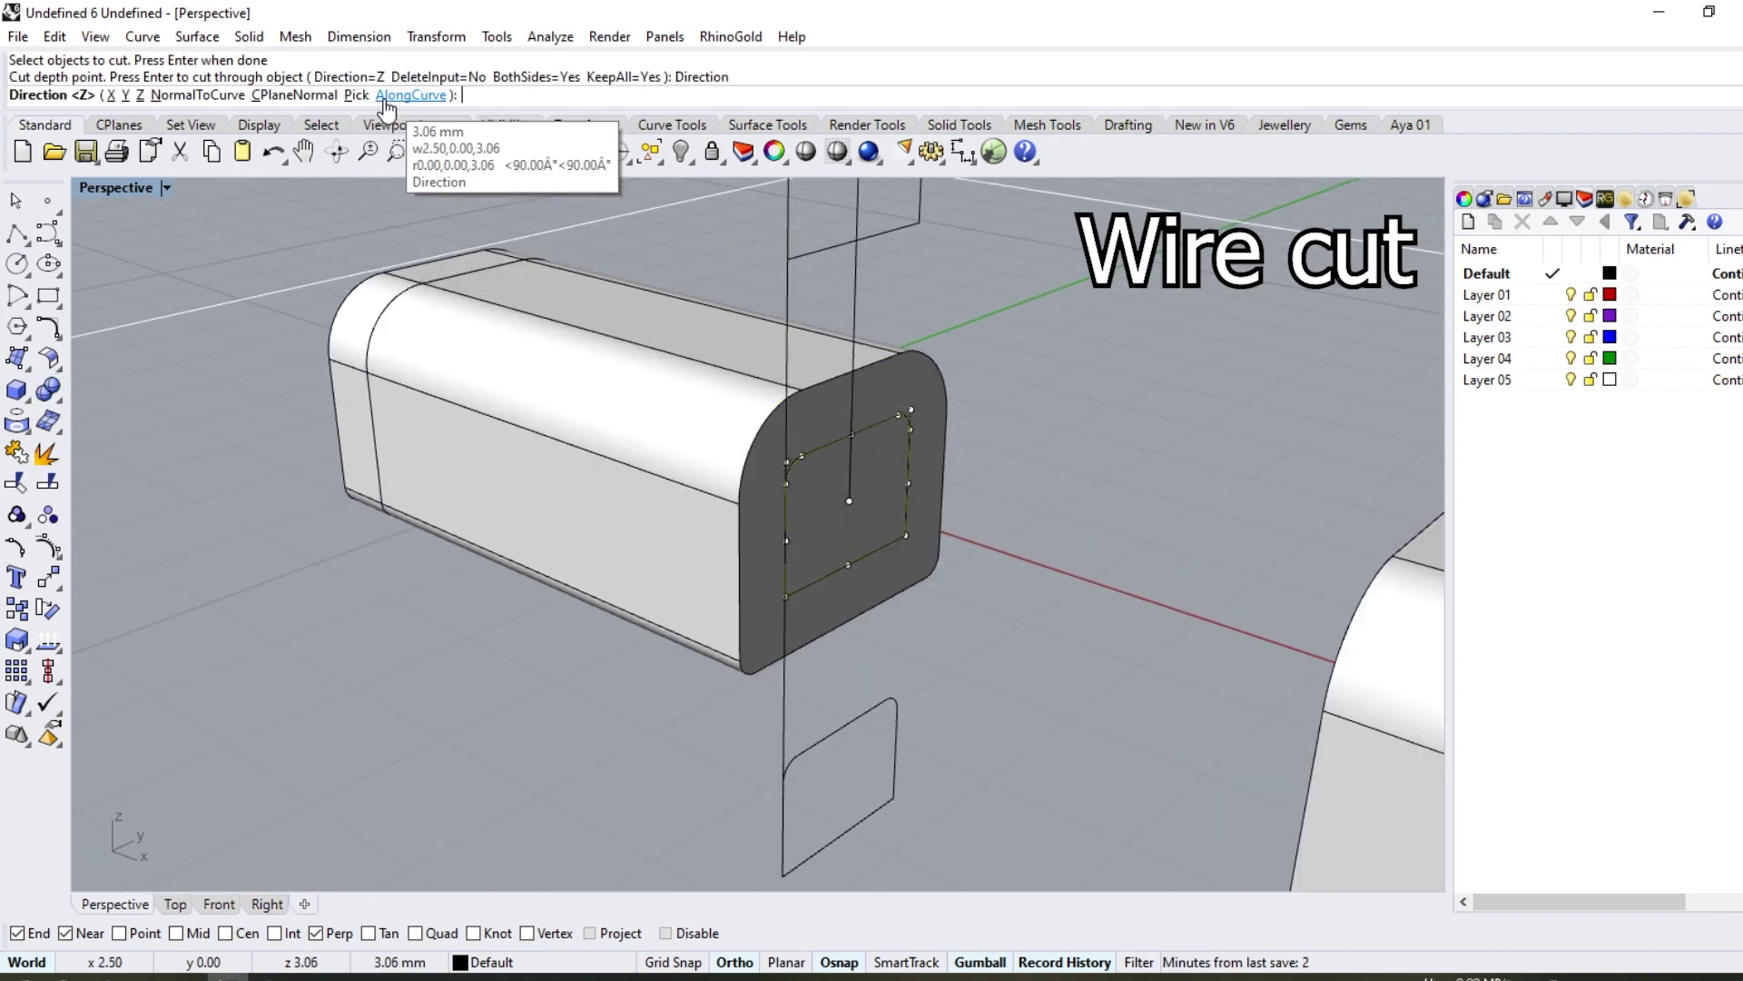
pyautogui.click(109, 95)
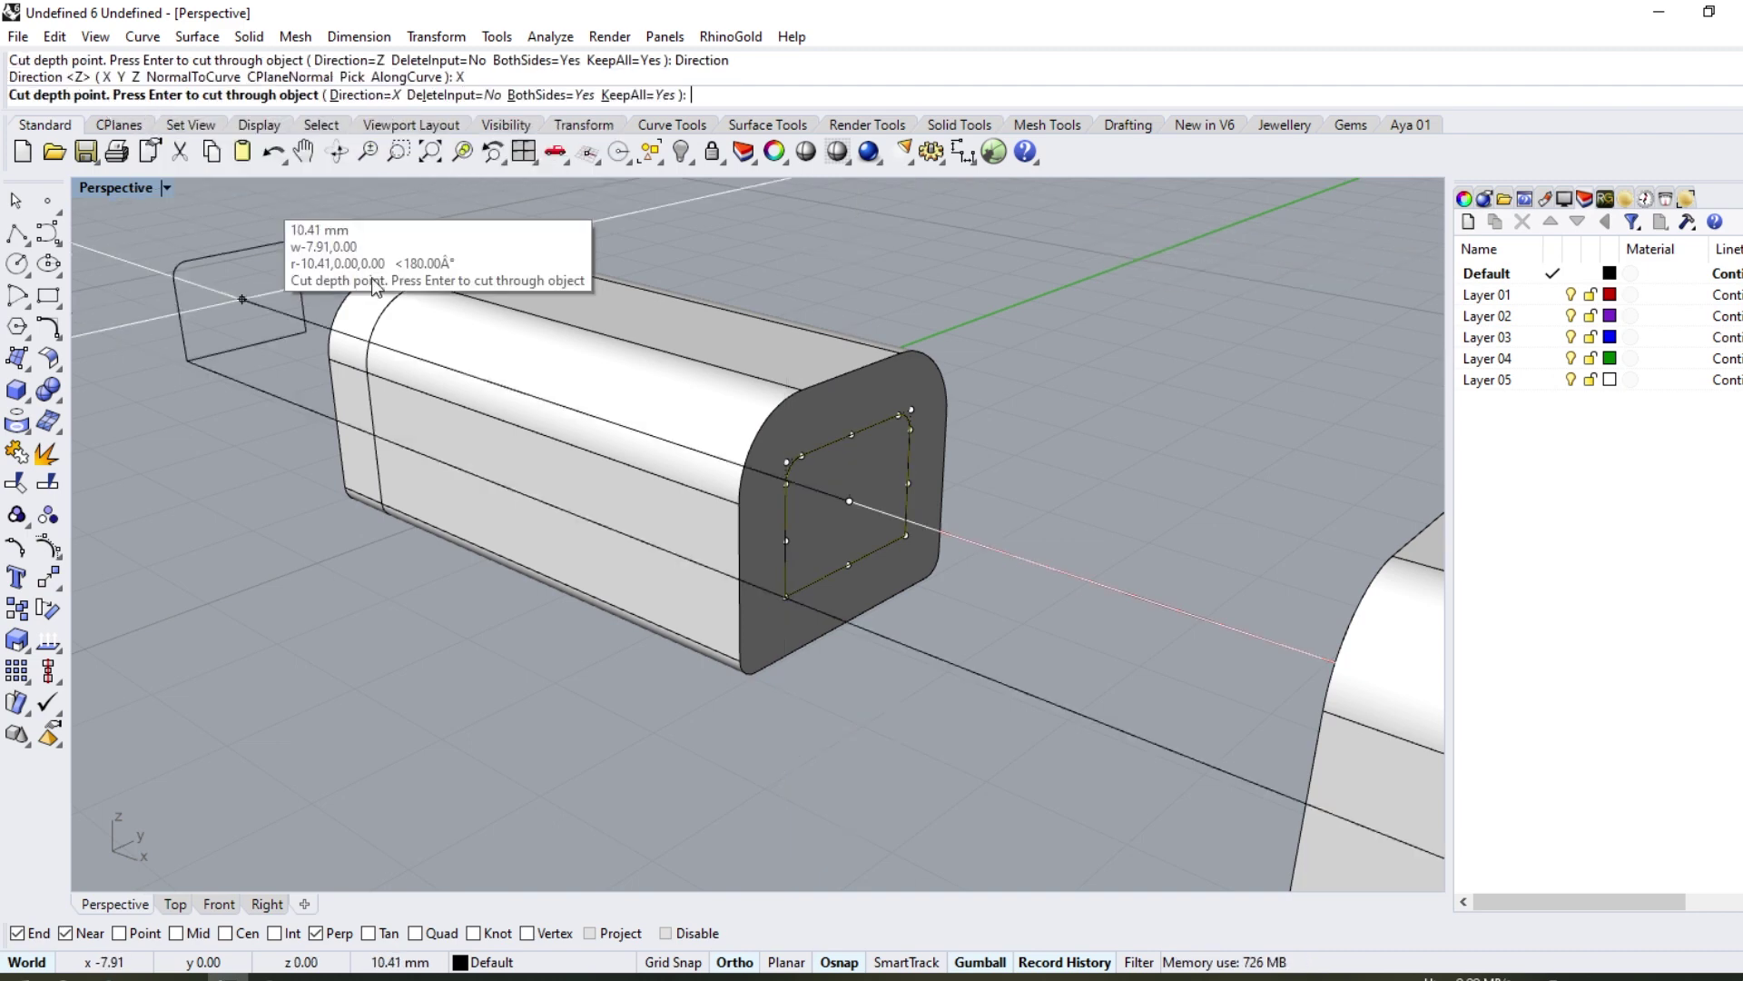
pyautogui.click(638, 96)
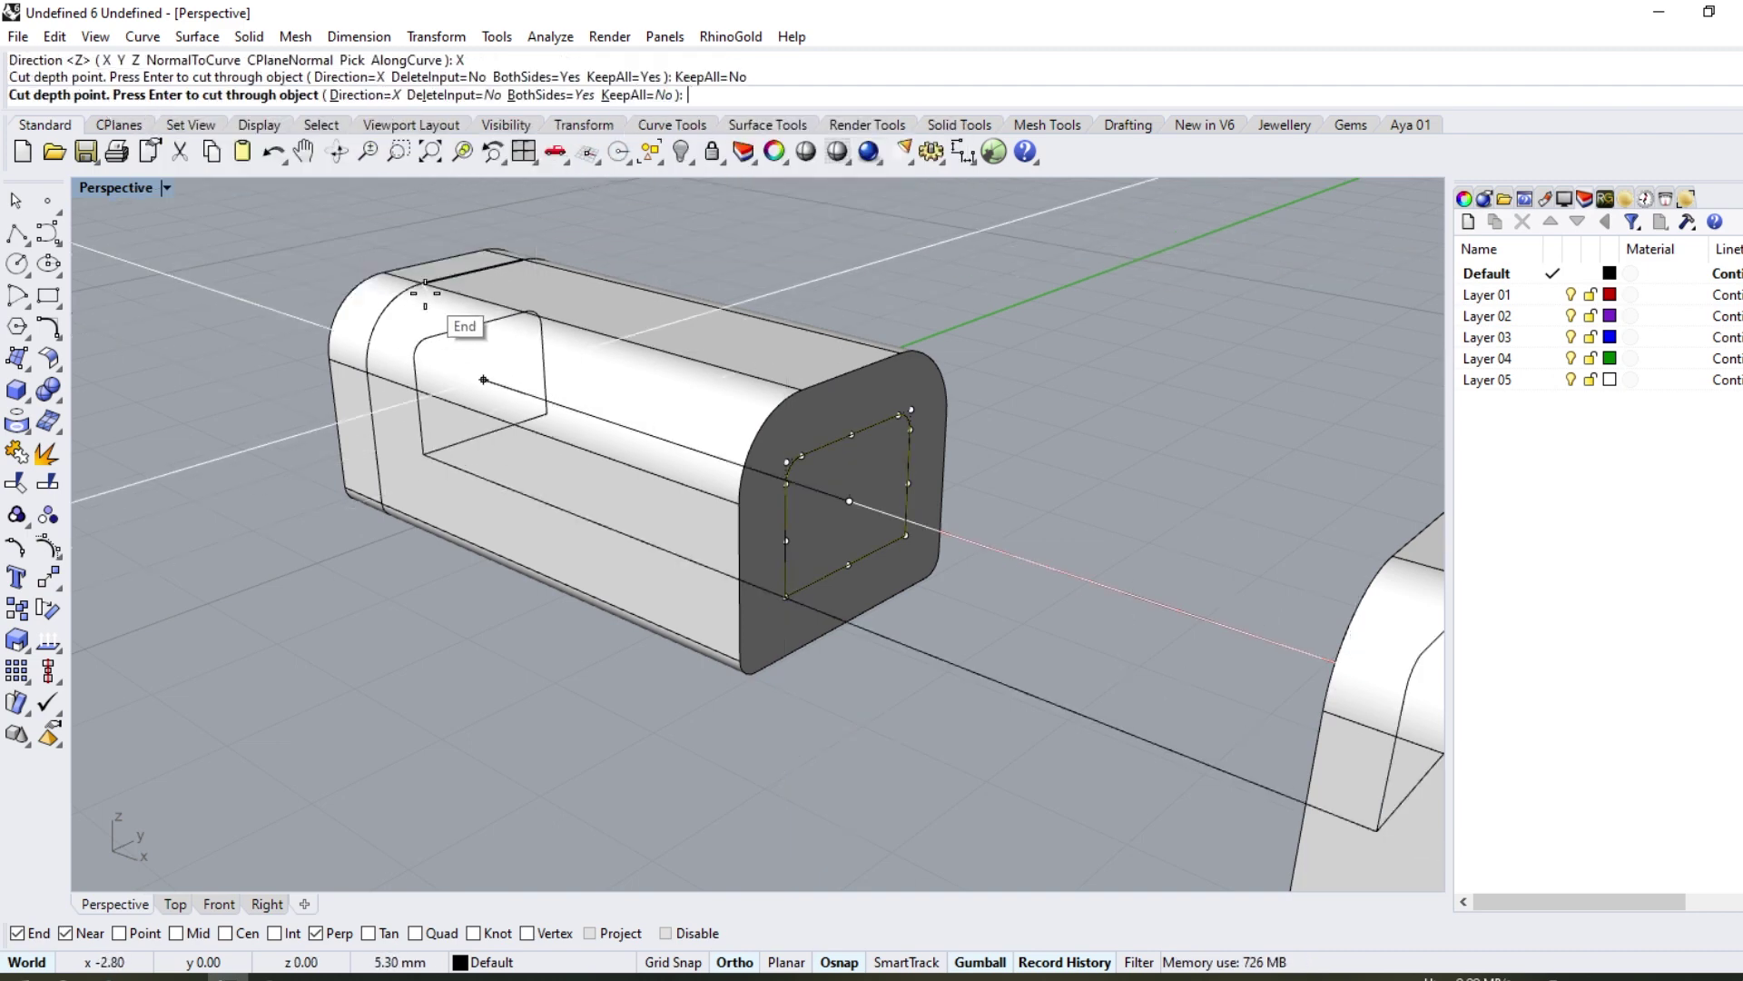
pyautogui.click(425, 292)
pyautogui.press('Return')
pyautogui.press('Delete')
# Step: Select the cut-out inner core and delete it, leaving the hollow tube
pyautogui.moveTo(428, 319)
pyautogui.mouseDown(button='right')
pyautogui.moveTo(556, 454)
pyautogui.moveTo(642, 420)
pyautogui.moveTo(606, 451)
pyautogui.mouseUp(button='right')
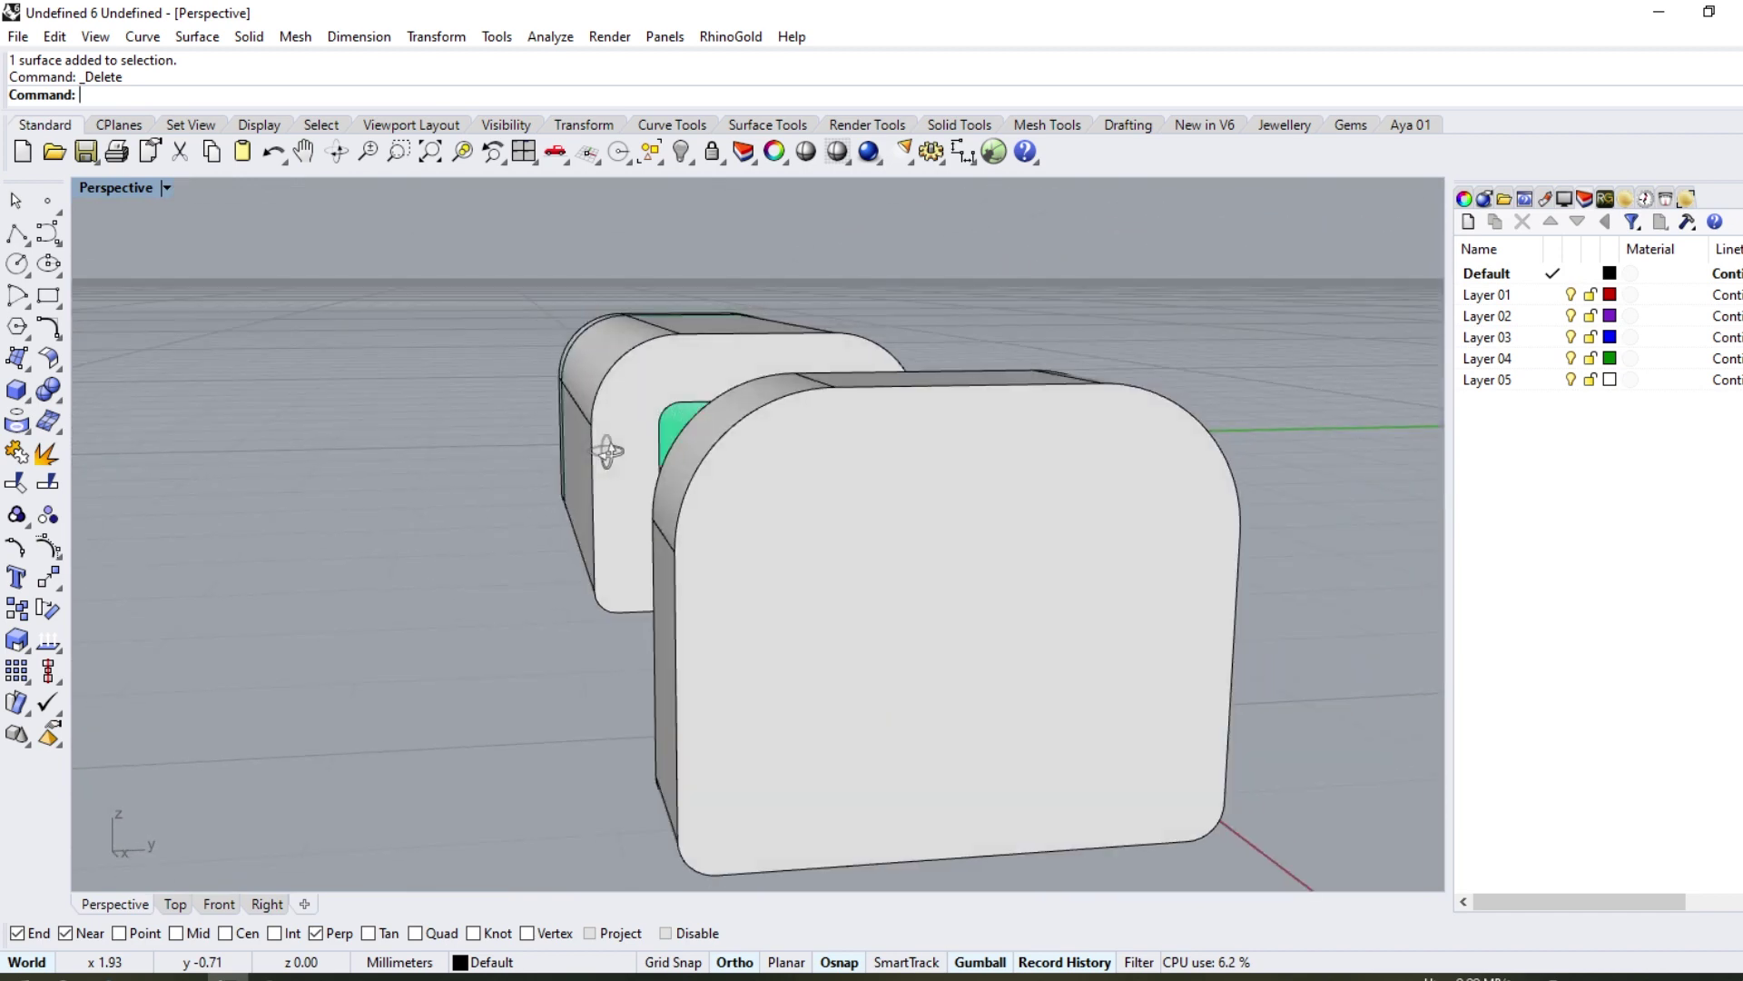
pyautogui.scroll(5, 712, 422)
pyautogui.click(707, 383)
pyautogui.click(798, 436)
pyautogui.press('Delete')
pyautogui.moveTo(704, 389)
pyautogui.mouseDown(button='right')
pyautogui.moveTo(610, 485)
pyautogui.moveTo(770, 520)
pyautogui.mouseUp(button='right')
pyautogui.scroll(-3, 611, 486)
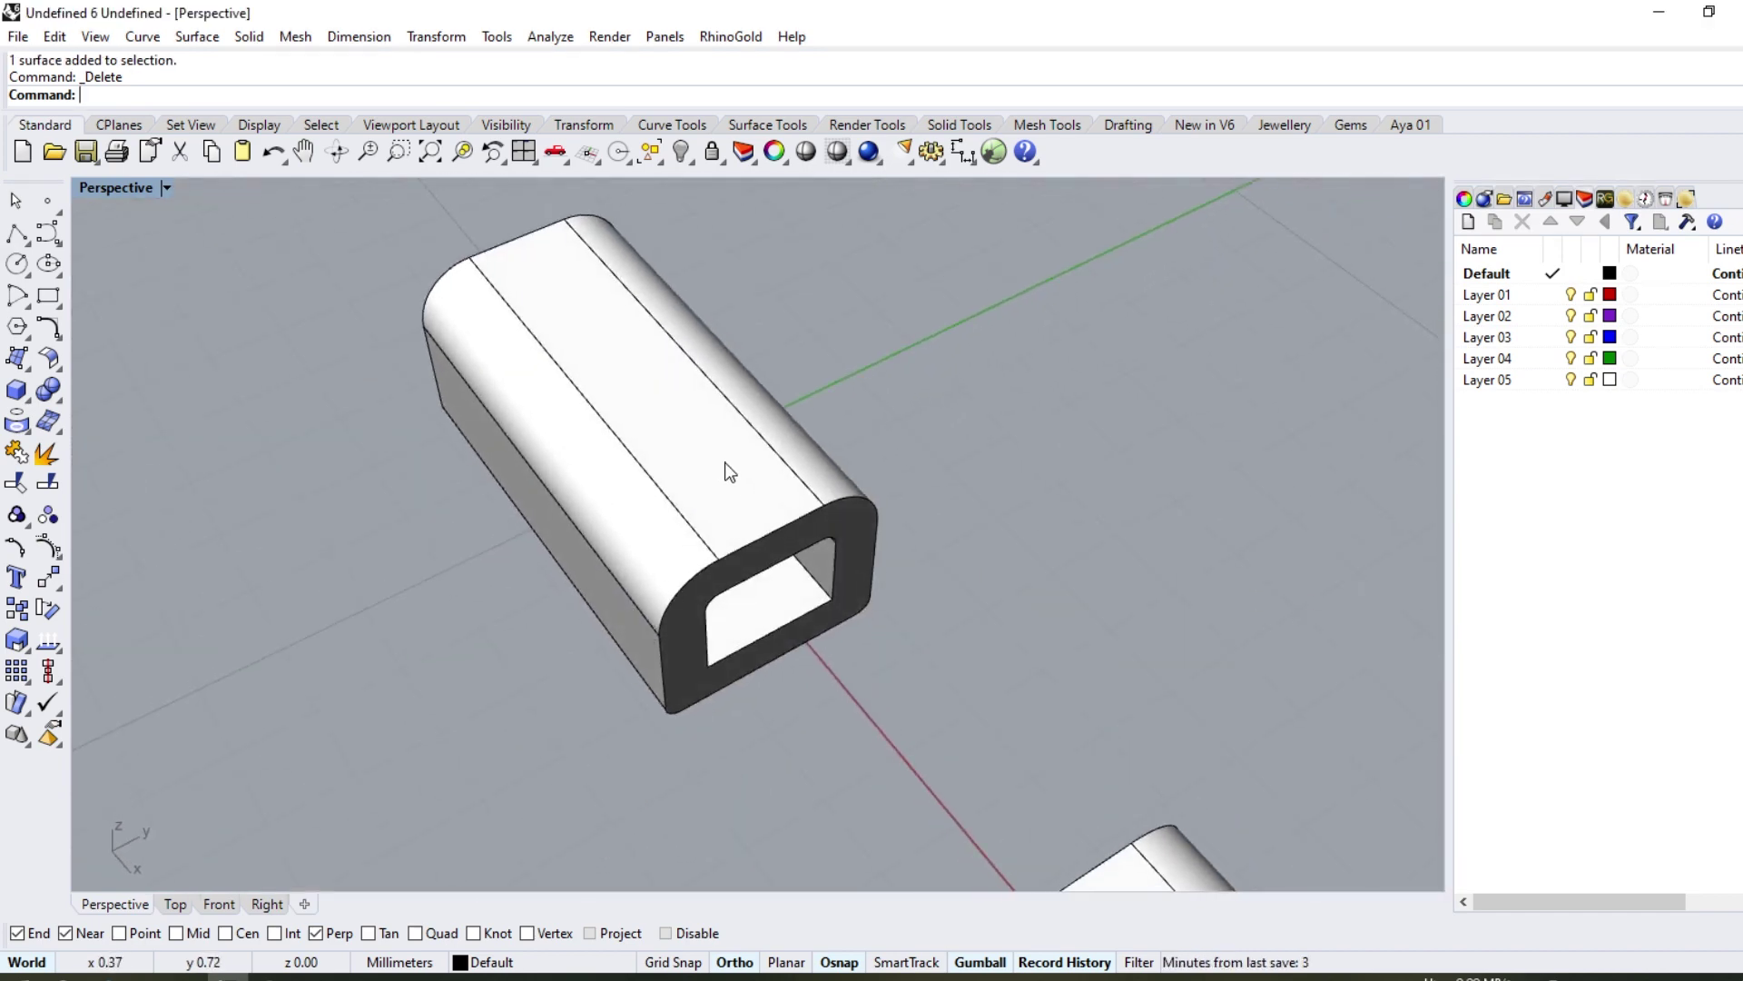
pyautogui.moveTo(195, 817); pyautogui.dragTo(179, 563, button='right')
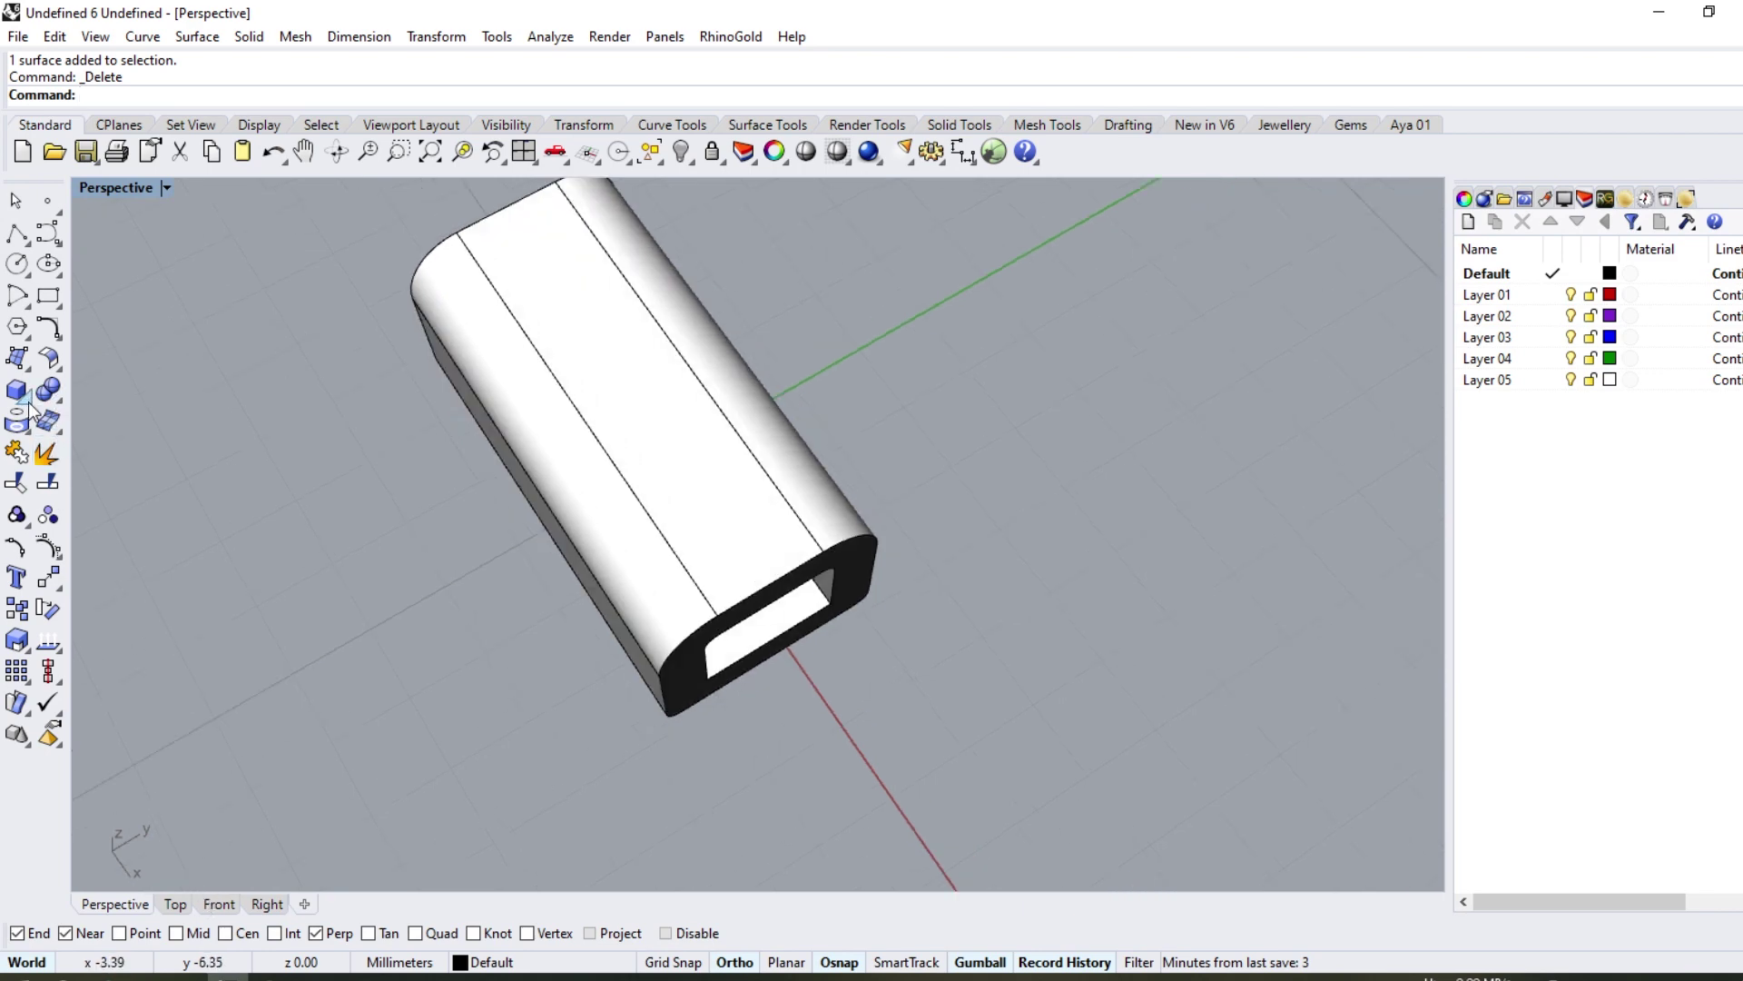
pyautogui.click(23, 434)
# Step: Extract an isocurve along the midpoint of the tube's top face
pyautogui.click(205, 433)
pyautogui.scroll(2, 815, 574)
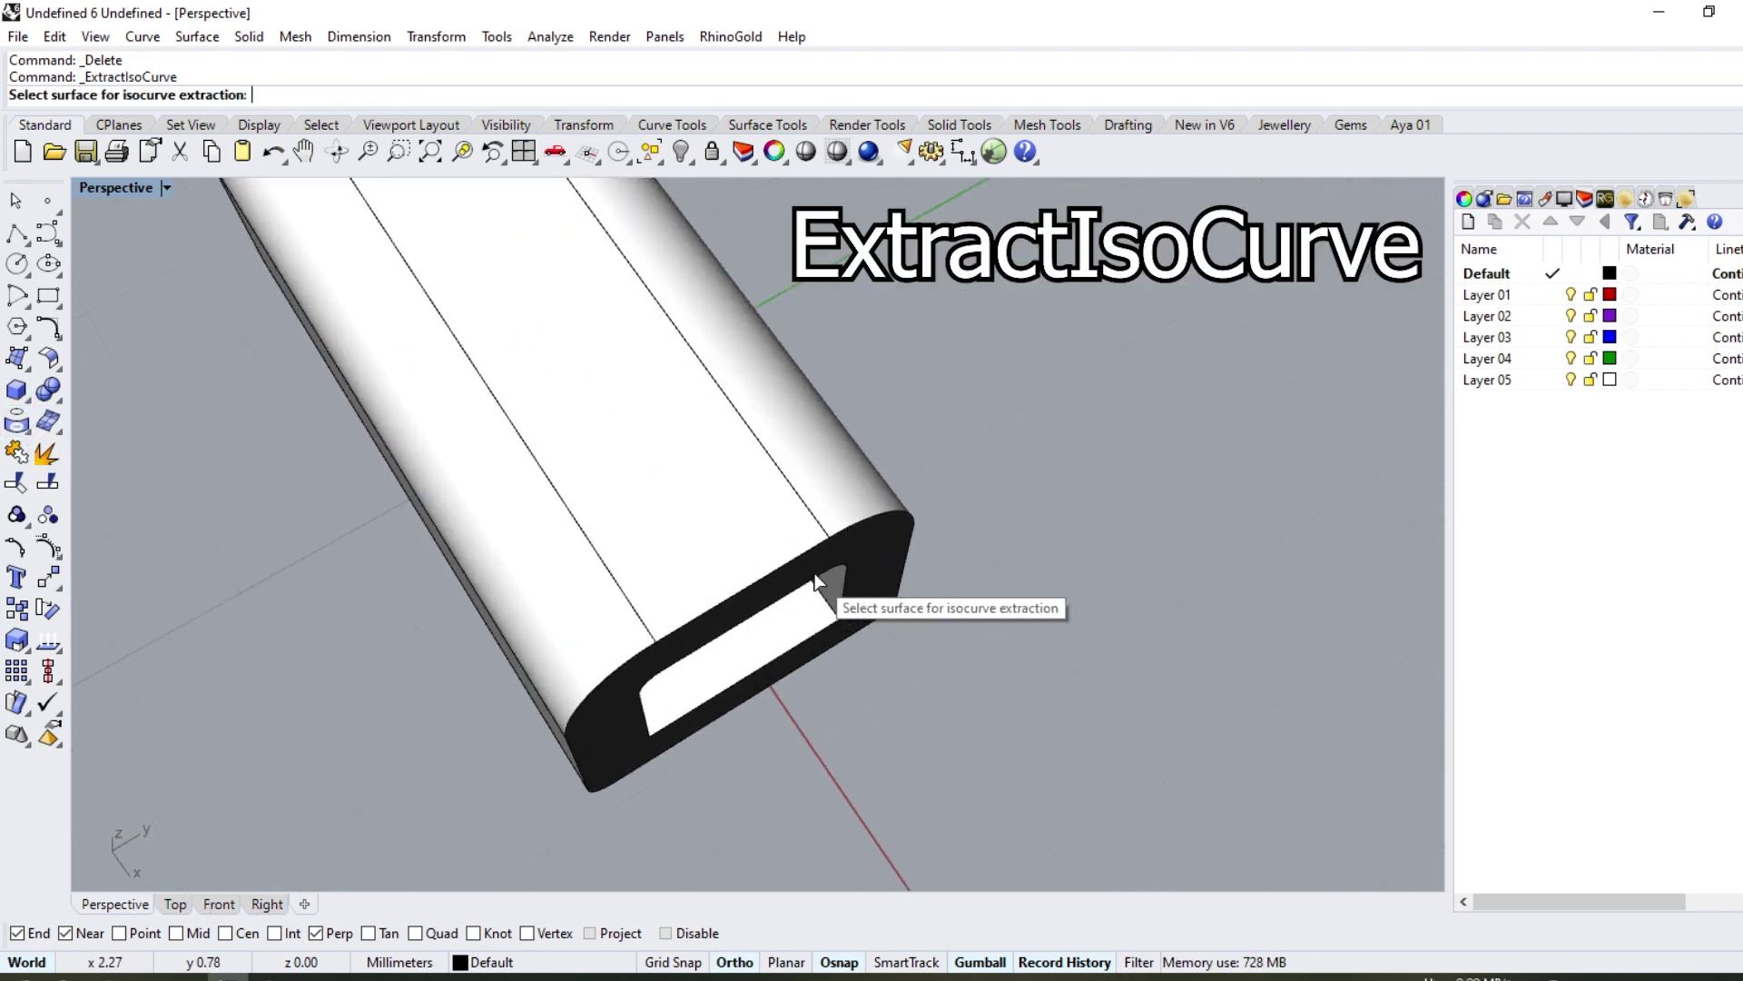
pyautogui.click(799, 563)
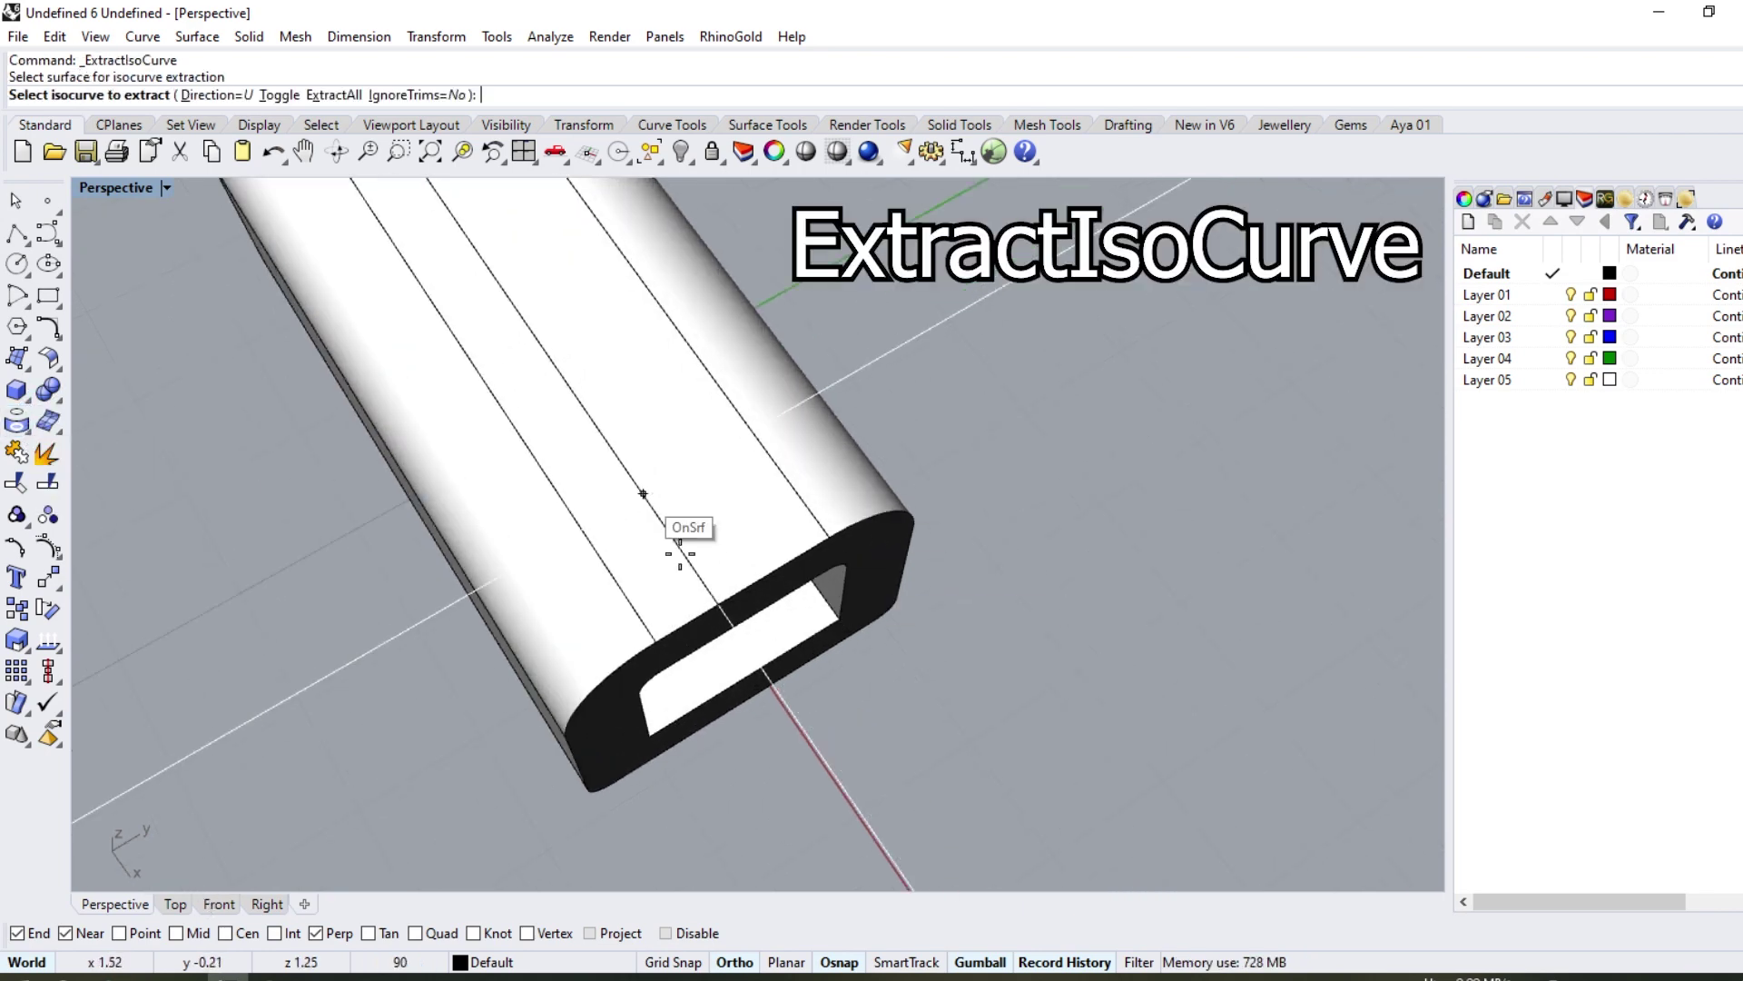
pyautogui.click(199, 933)
pyautogui.click(726, 581)
pyautogui.press('Return')
pyautogui.moveTo(726, 581); pyautogui.dragTo(617, 543, button='right')
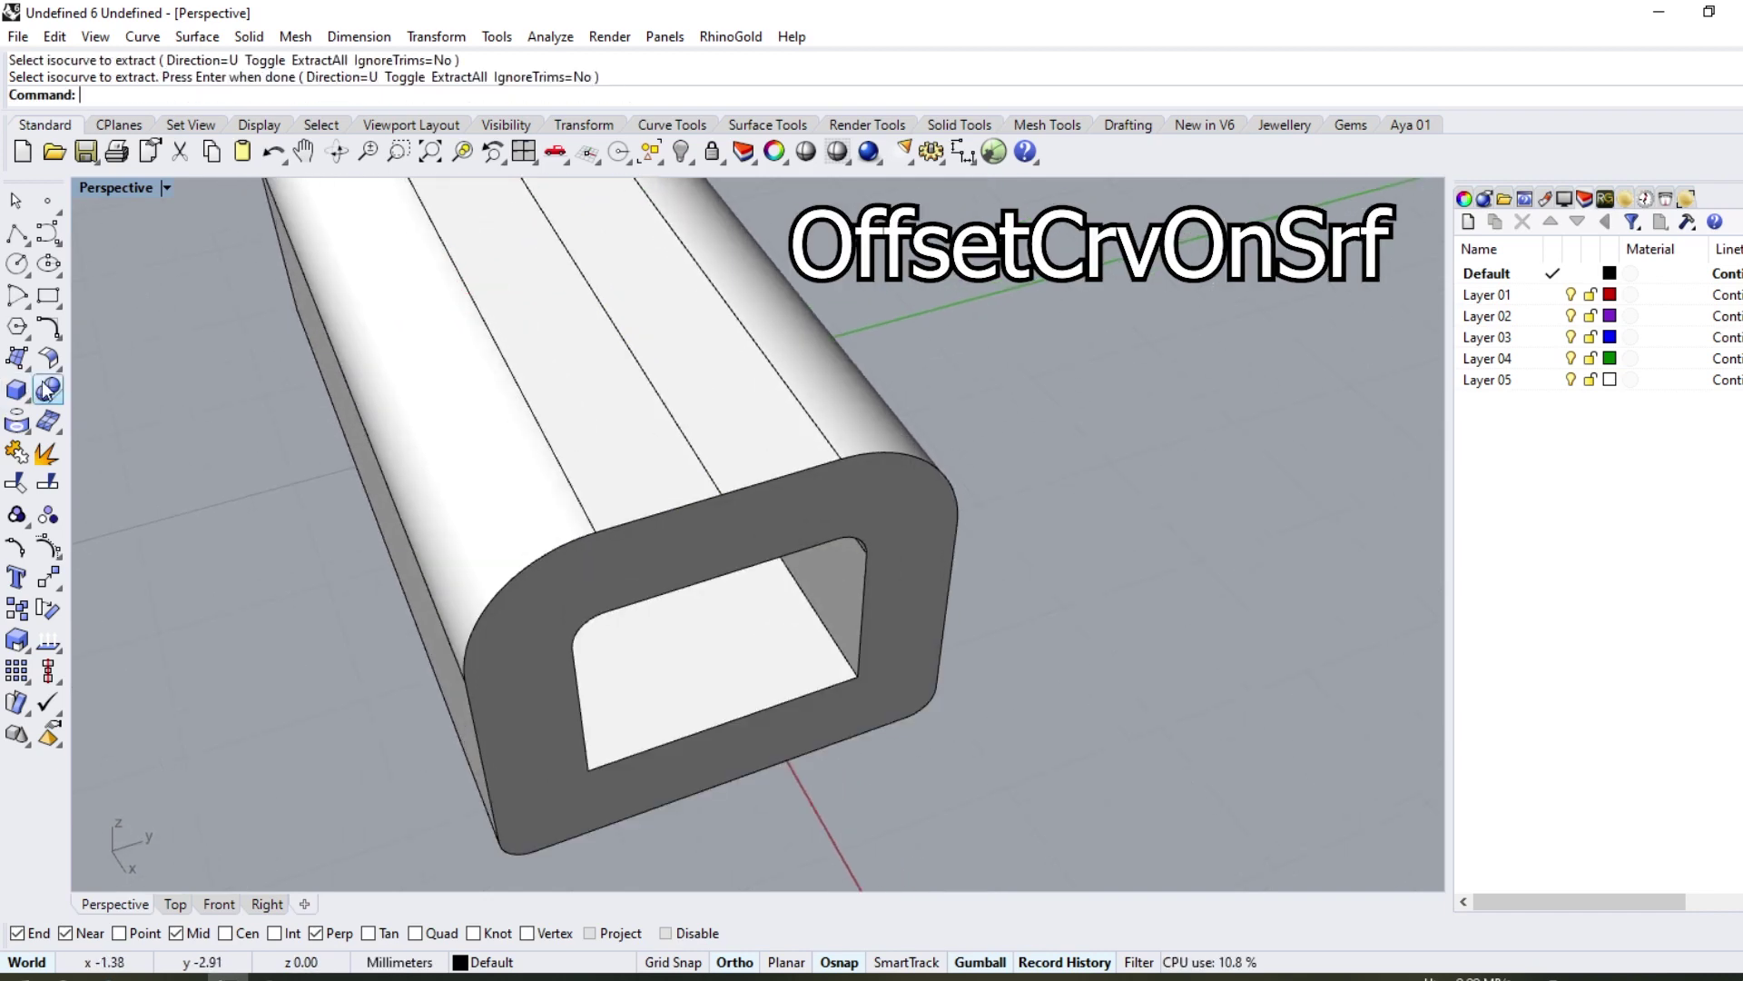
# Step: Offset the centre isocurve on the top surface 0.35 mm to both sides
pyautogui.click(45, 392)
pyautogui.click(152, 352)
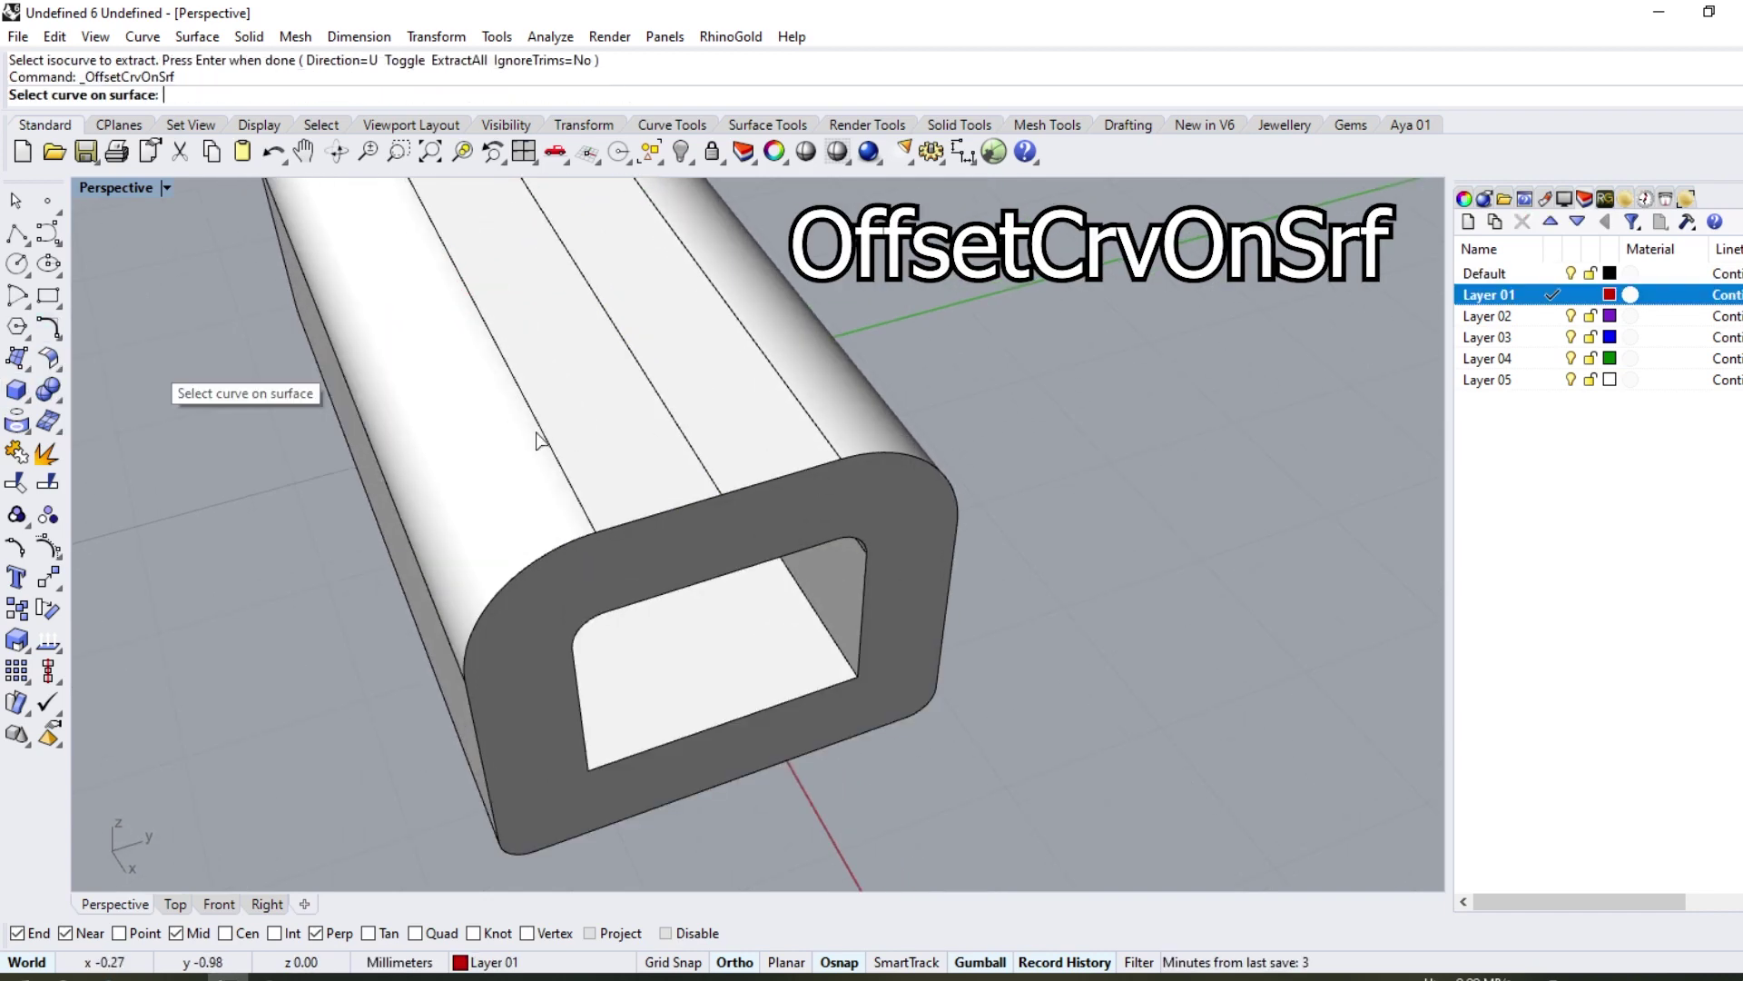
pyautogui.click(693, 451)
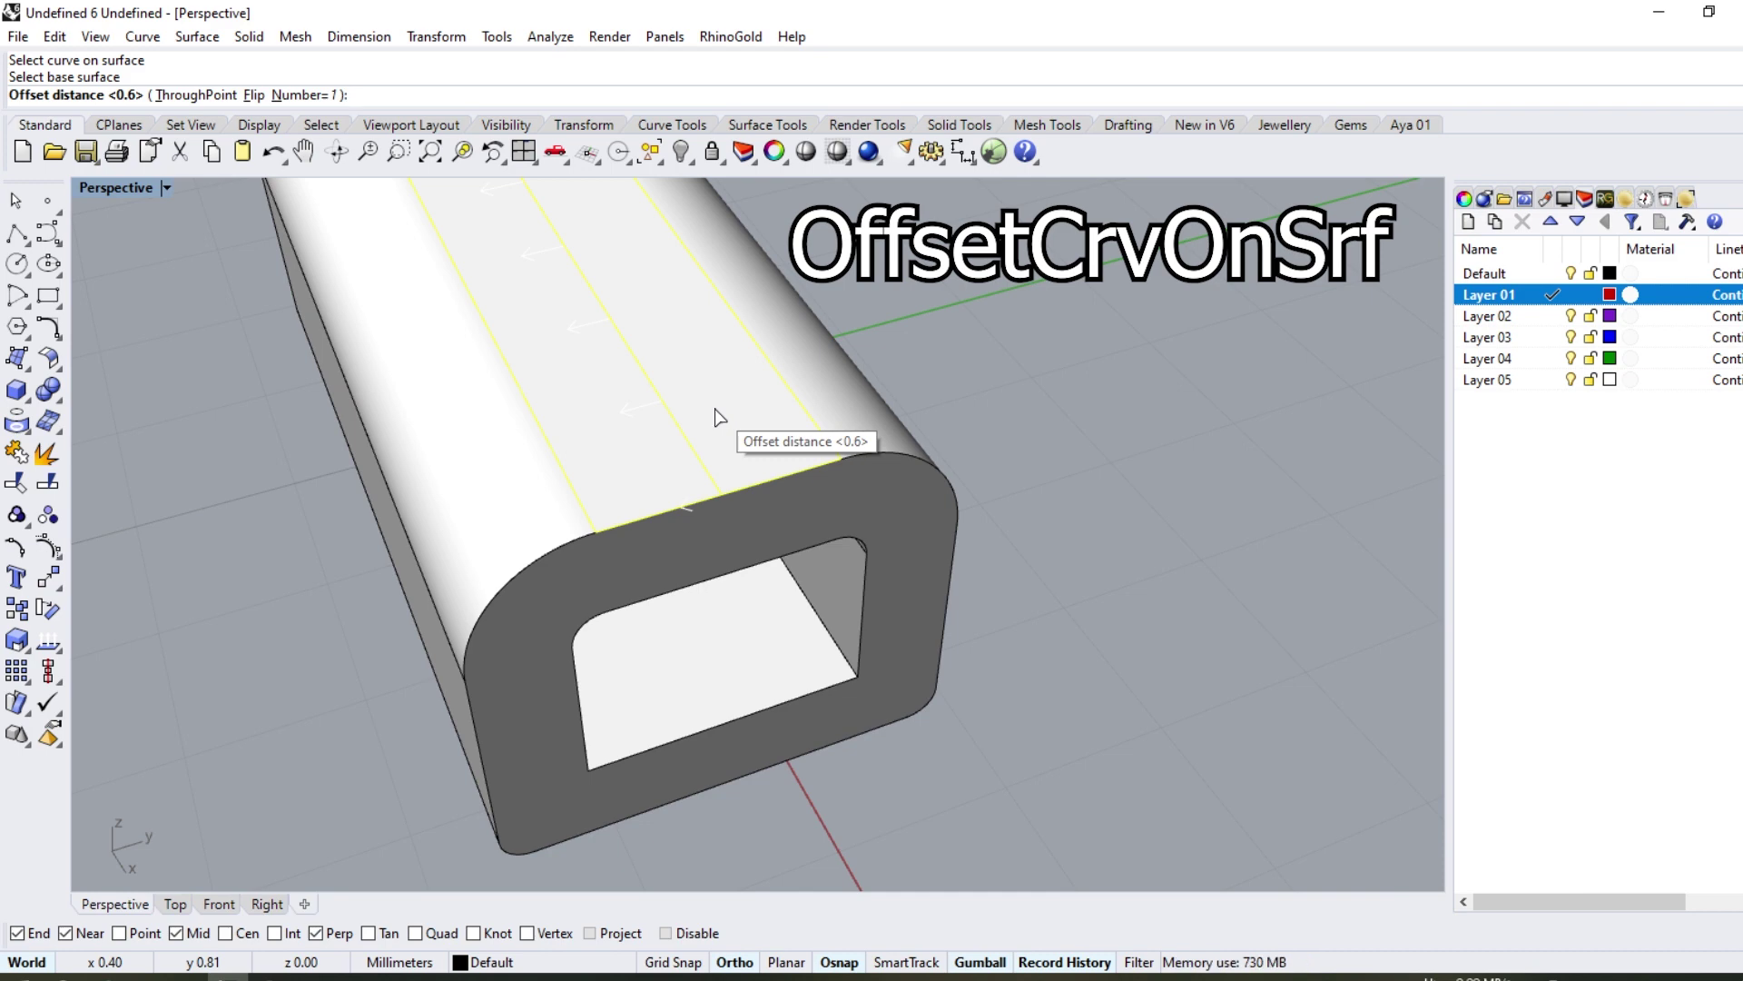
pyautogui.write('.35')
pyautogui.press('Return')
pyautogui.press('Return')
pyautogui.click(688, 449)
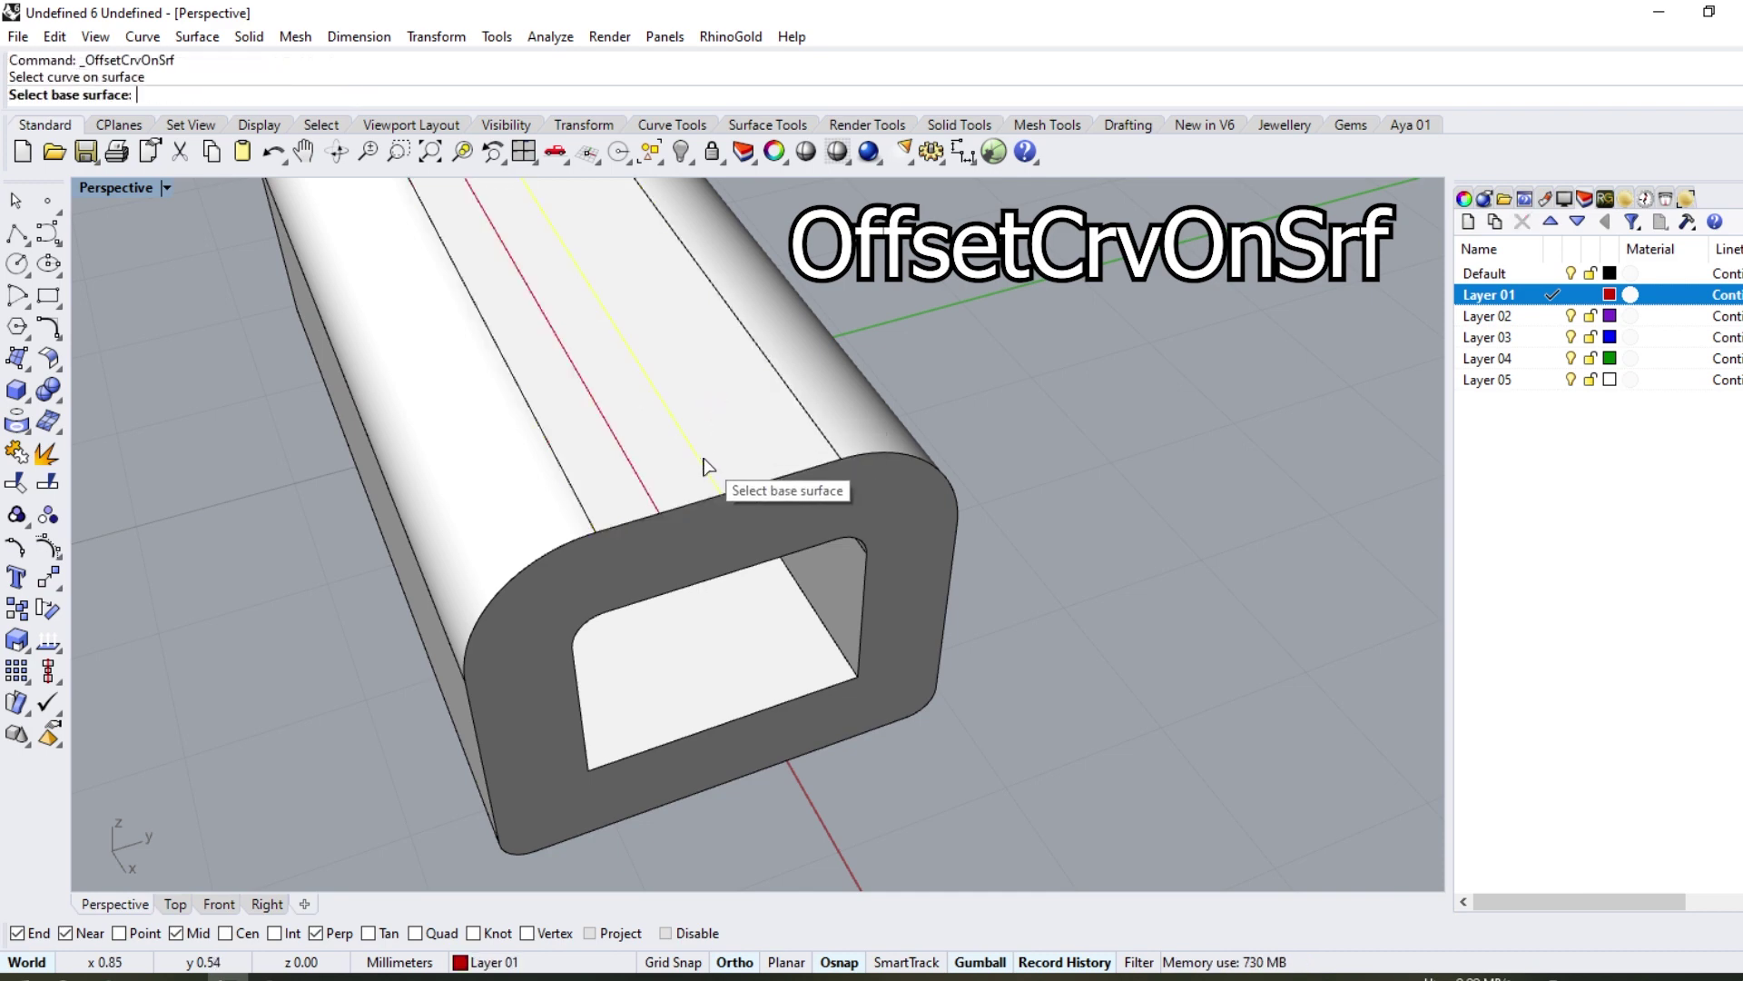
pyautogui.click(721, 426)
pyautogui.press('Return')
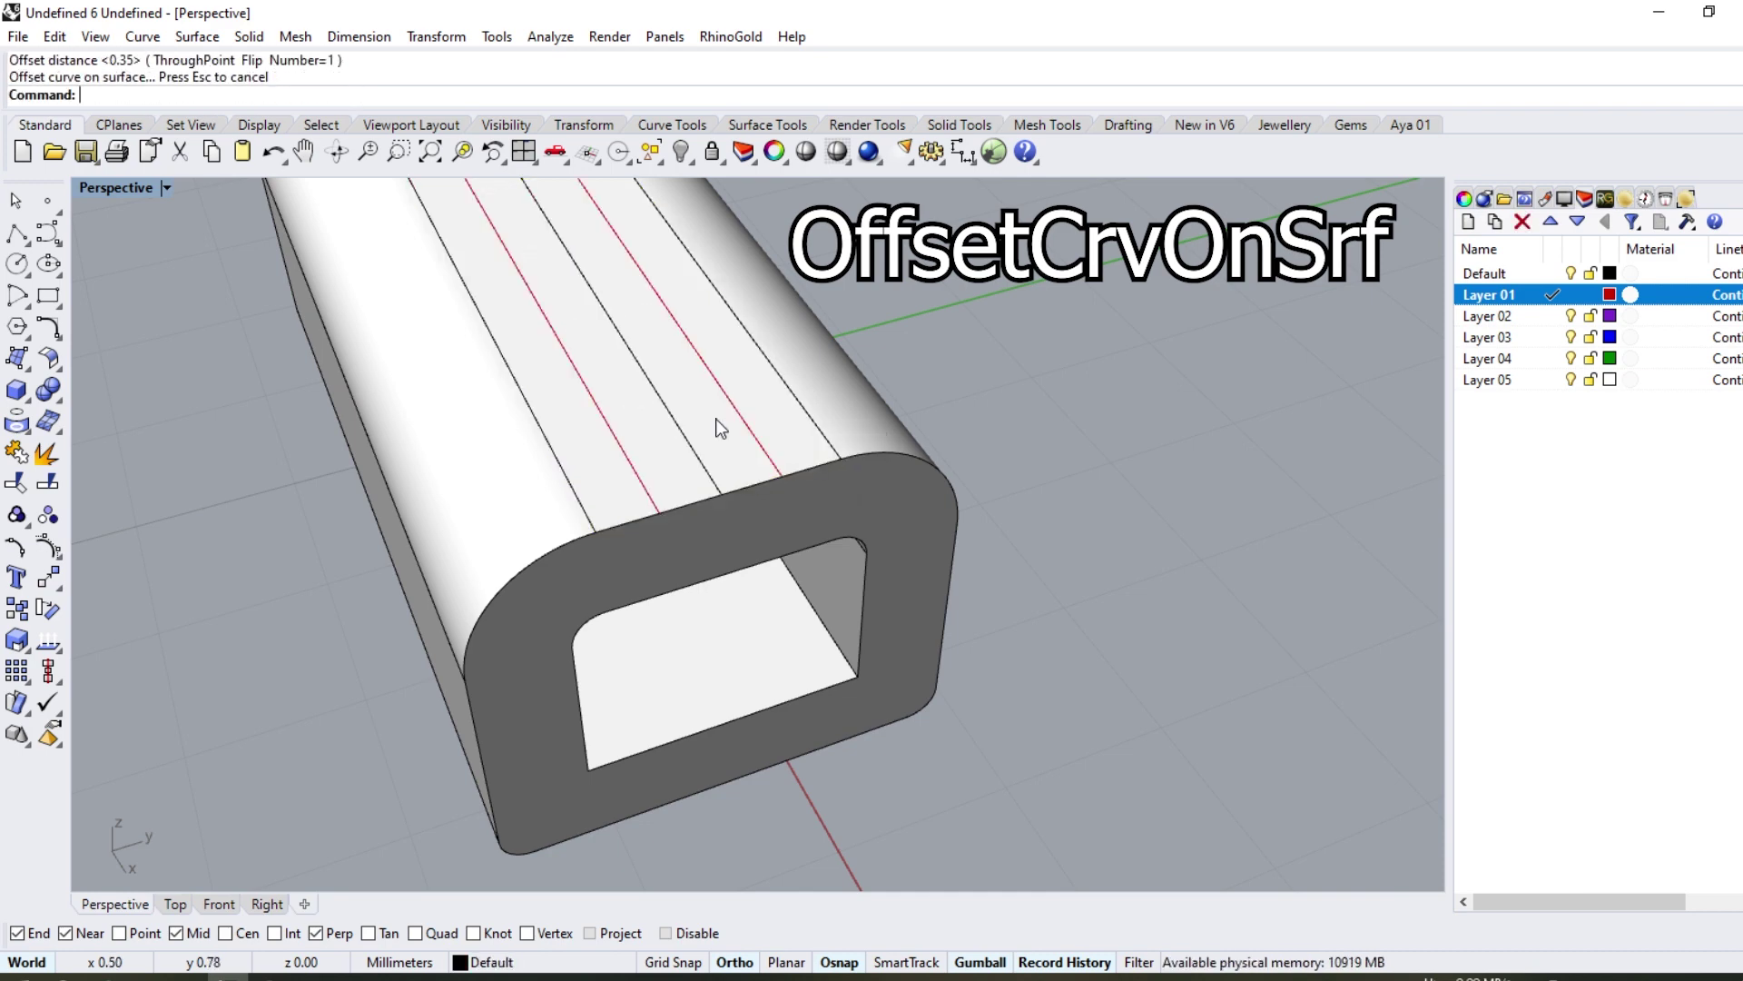
pyautogui.press('Return')
# Step: Offset the open-end top edge by 1 to make a crossline
pyautogui.click(734, 487)
pyautogui.click(812, 568)
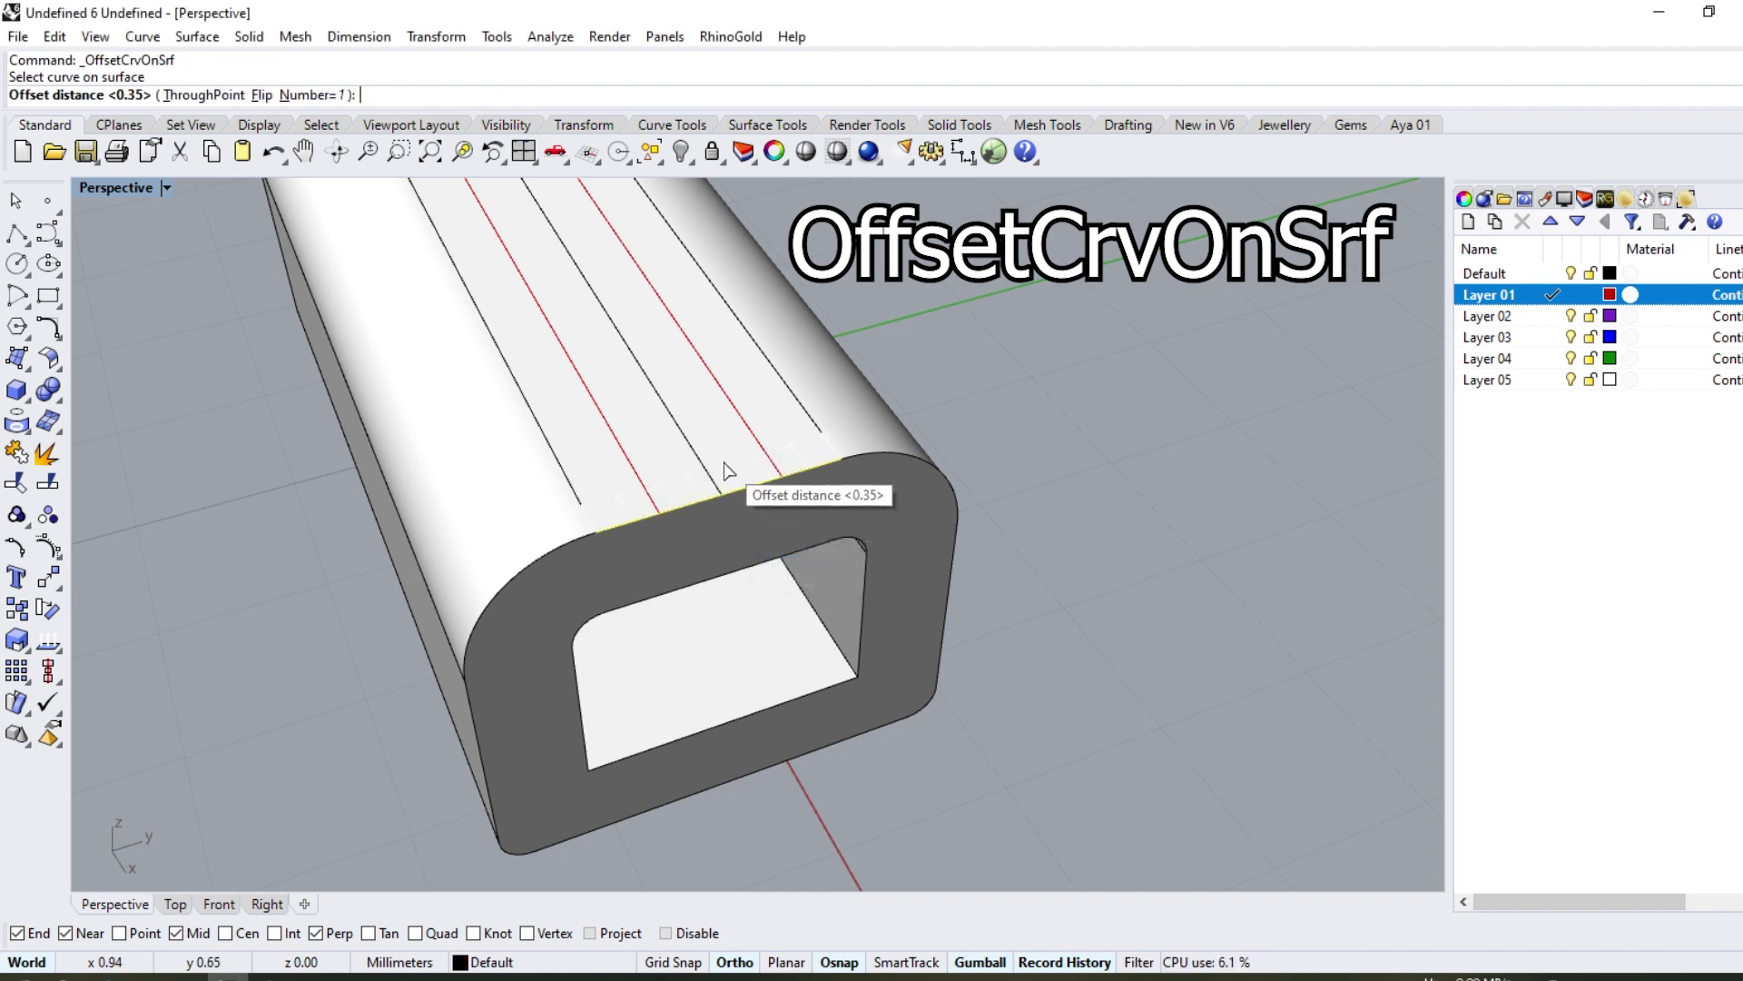
pyautogui.write('1')
pyautogui.press('Return')
pyautogui.moveTo(722, 461); pyautogui.dragTo(740, 590, button='right')
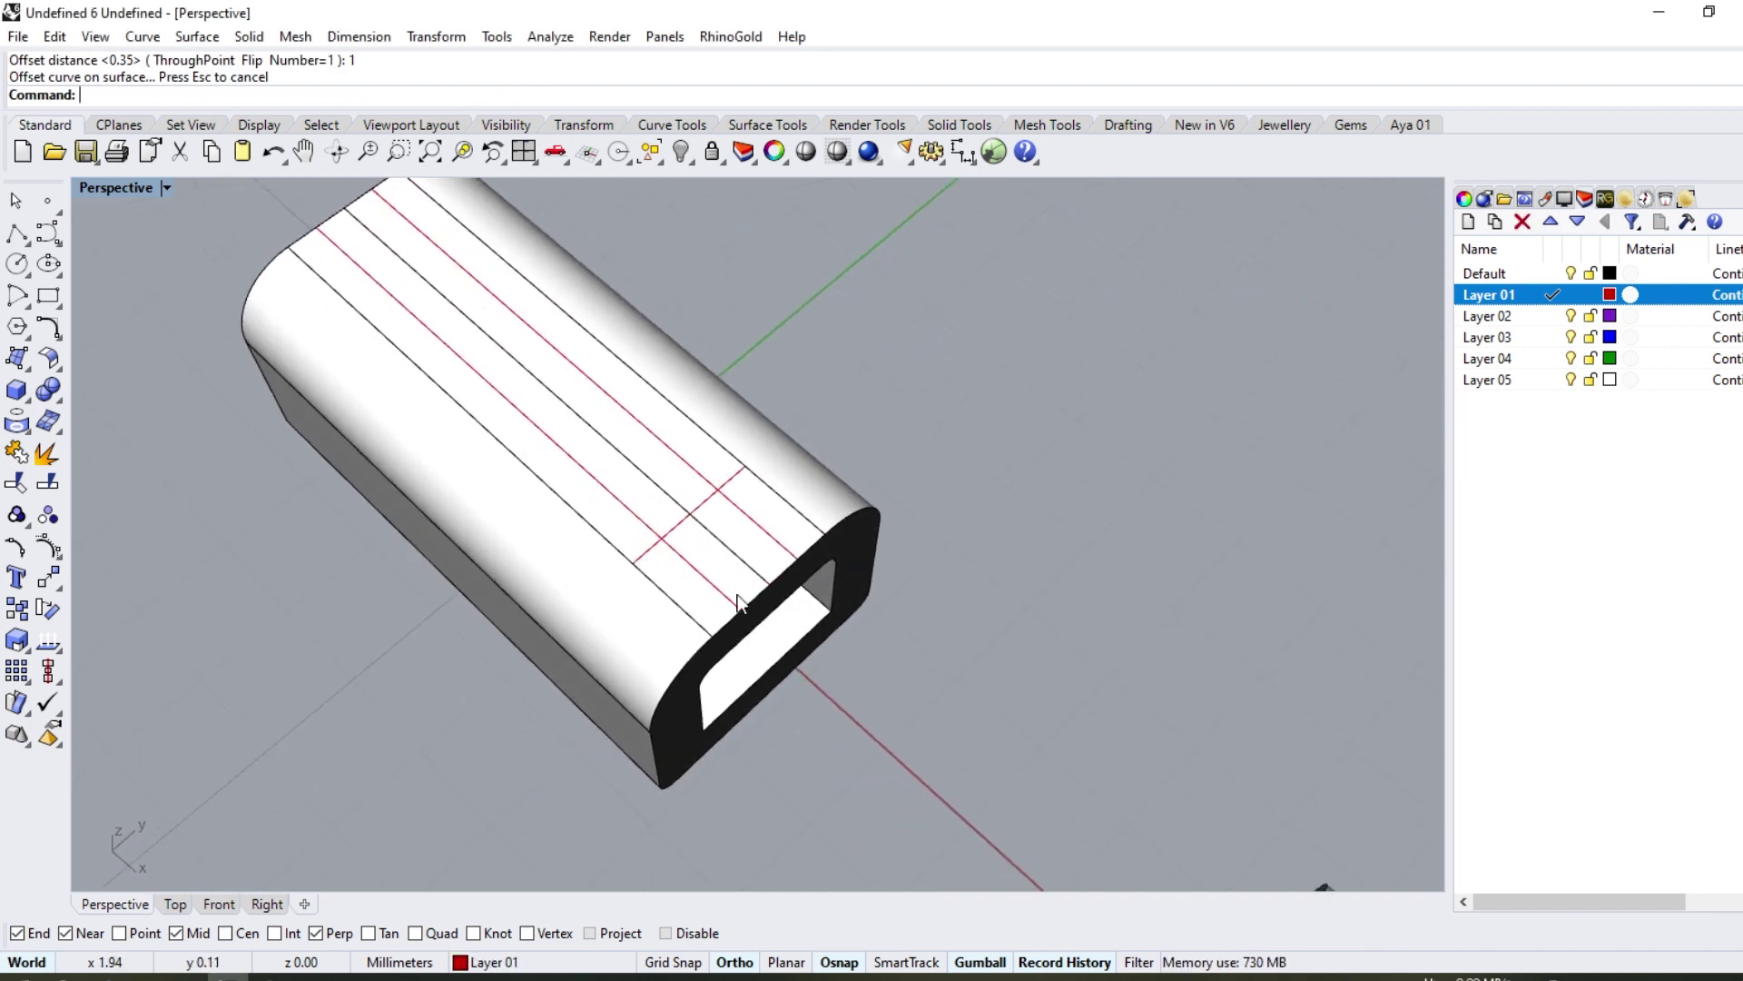
pyautogui.scroll(5, 737, 601)
pyautogui.scroll(2, 470, 575)
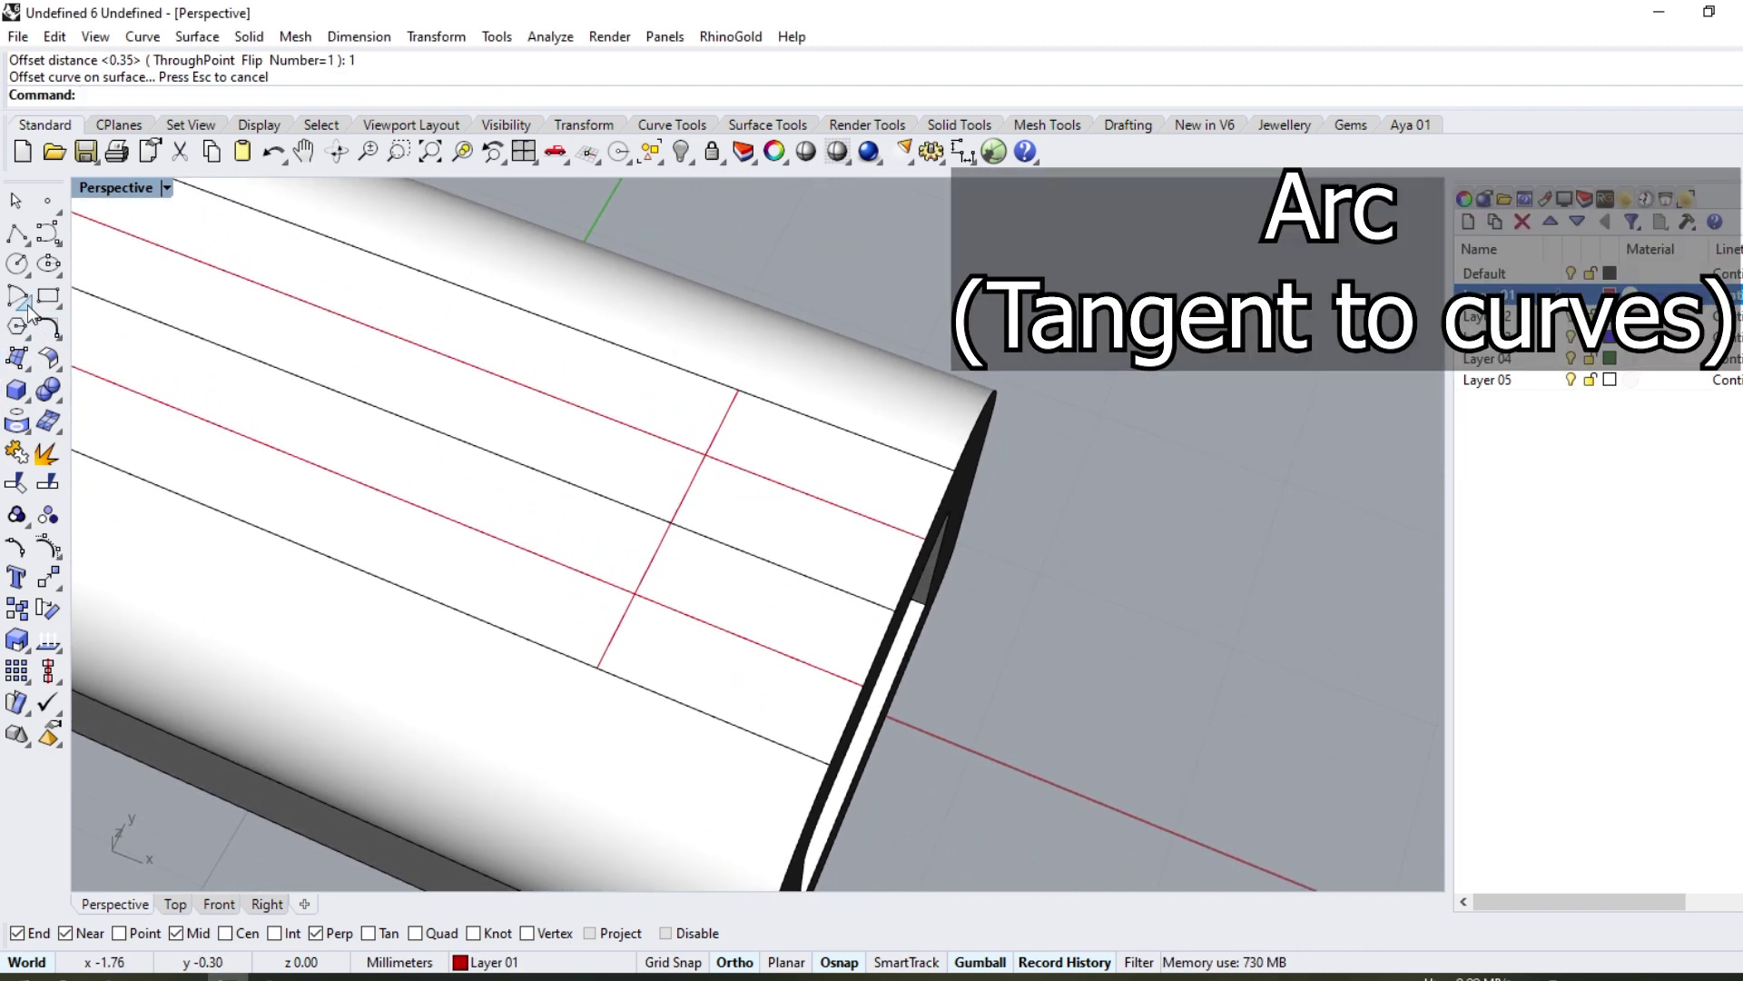
# Step: Draw a half-circle arc tangent to the two red lines and the crossline
pyautogui.click(49, 337)
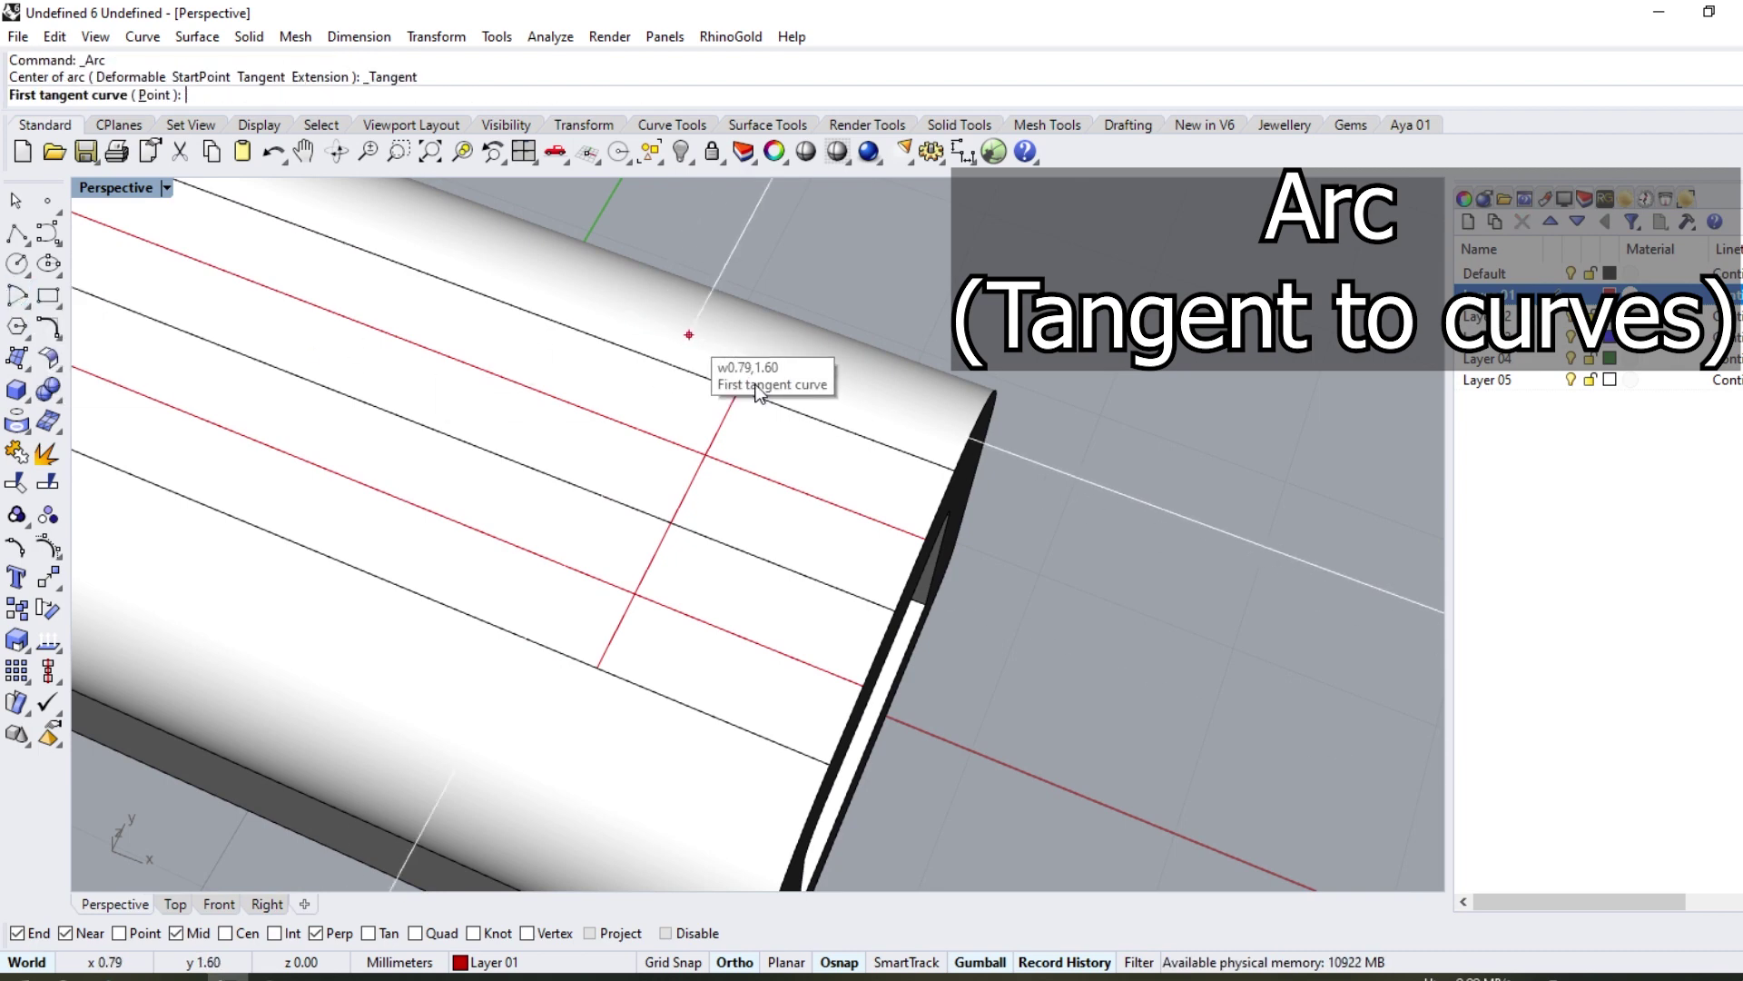
pyautogui.click(783, 483)
pyautogui.click(711, 623)
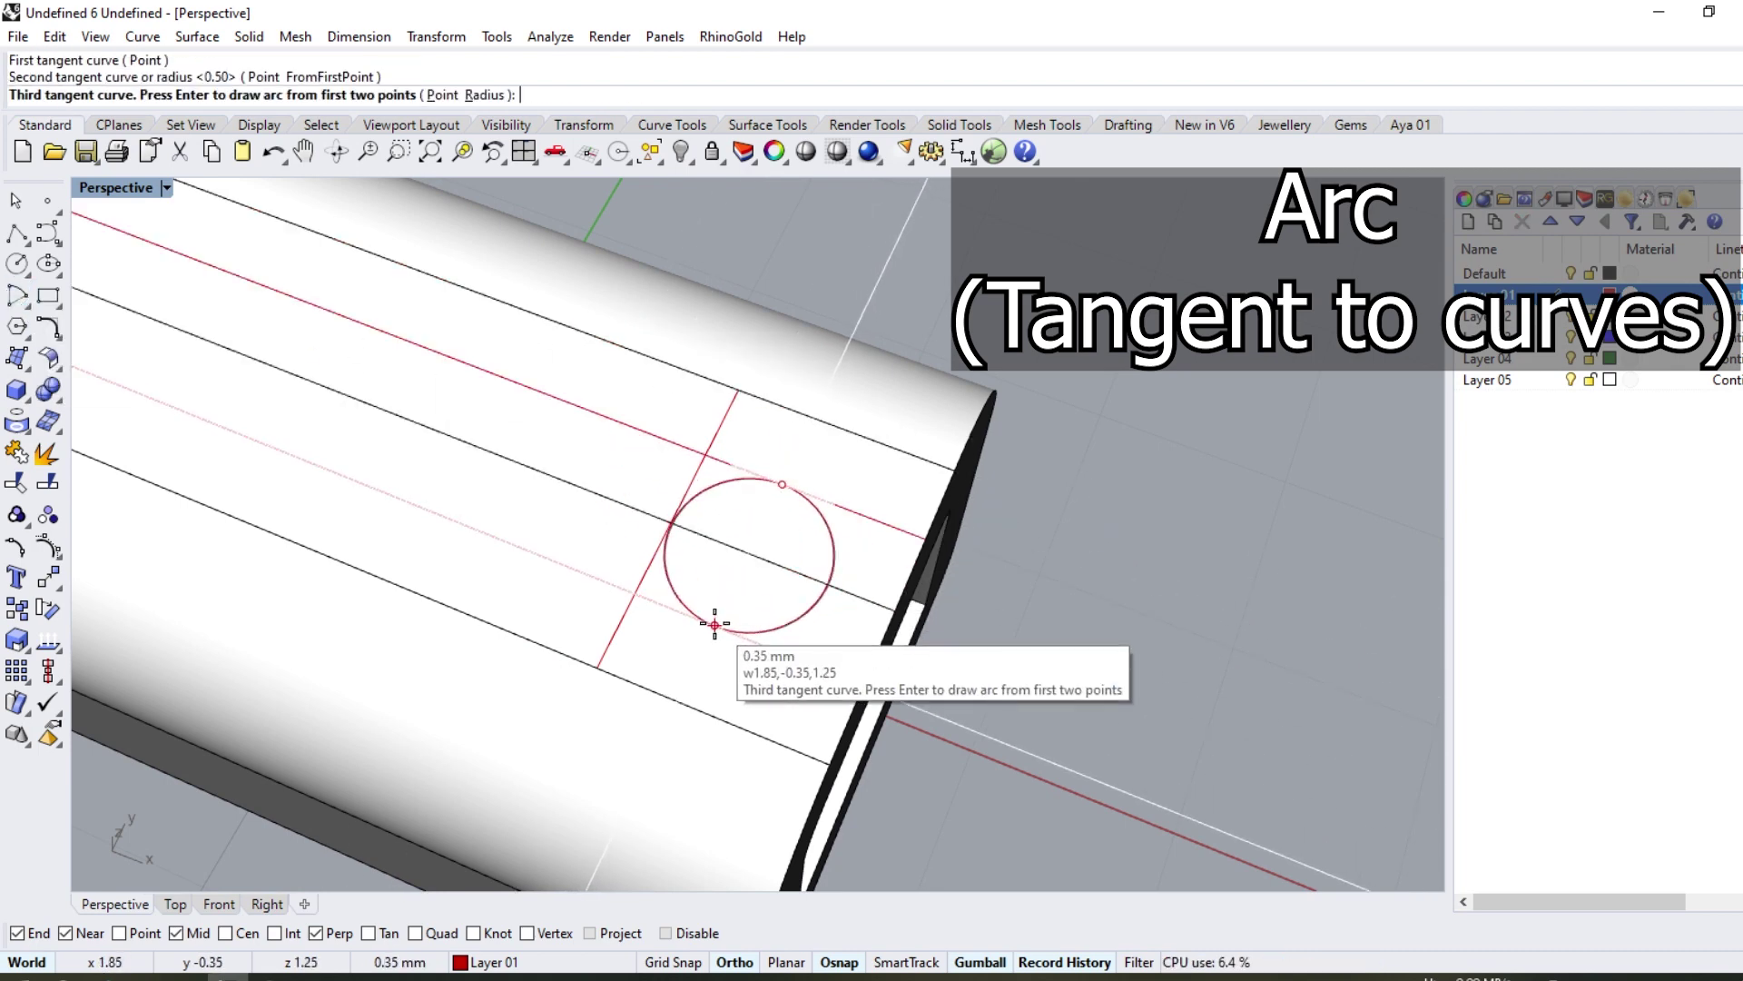
pyautogui.click(635, 592)
pyautogui.click(578, 587)
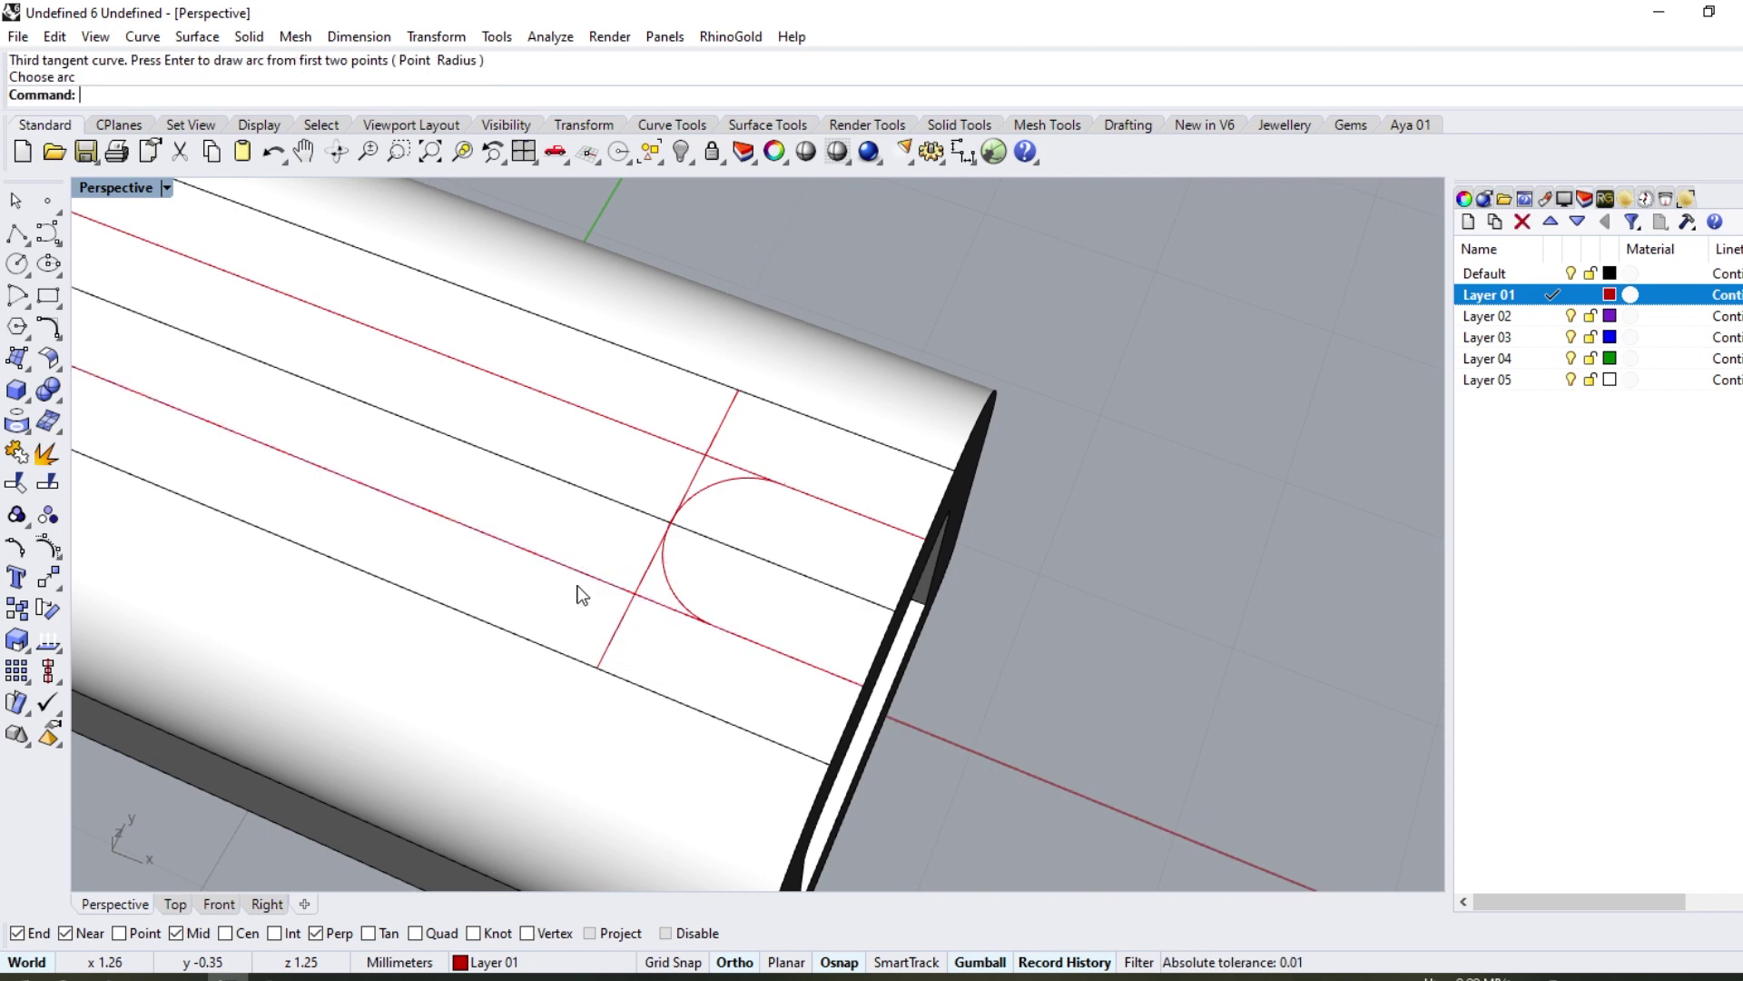
# Step: Trim the red lines and crossline against the arc in wireframe and delete the leftover crossline piece
pyautogui.hotkey('ctrl', 'alt', 'w')
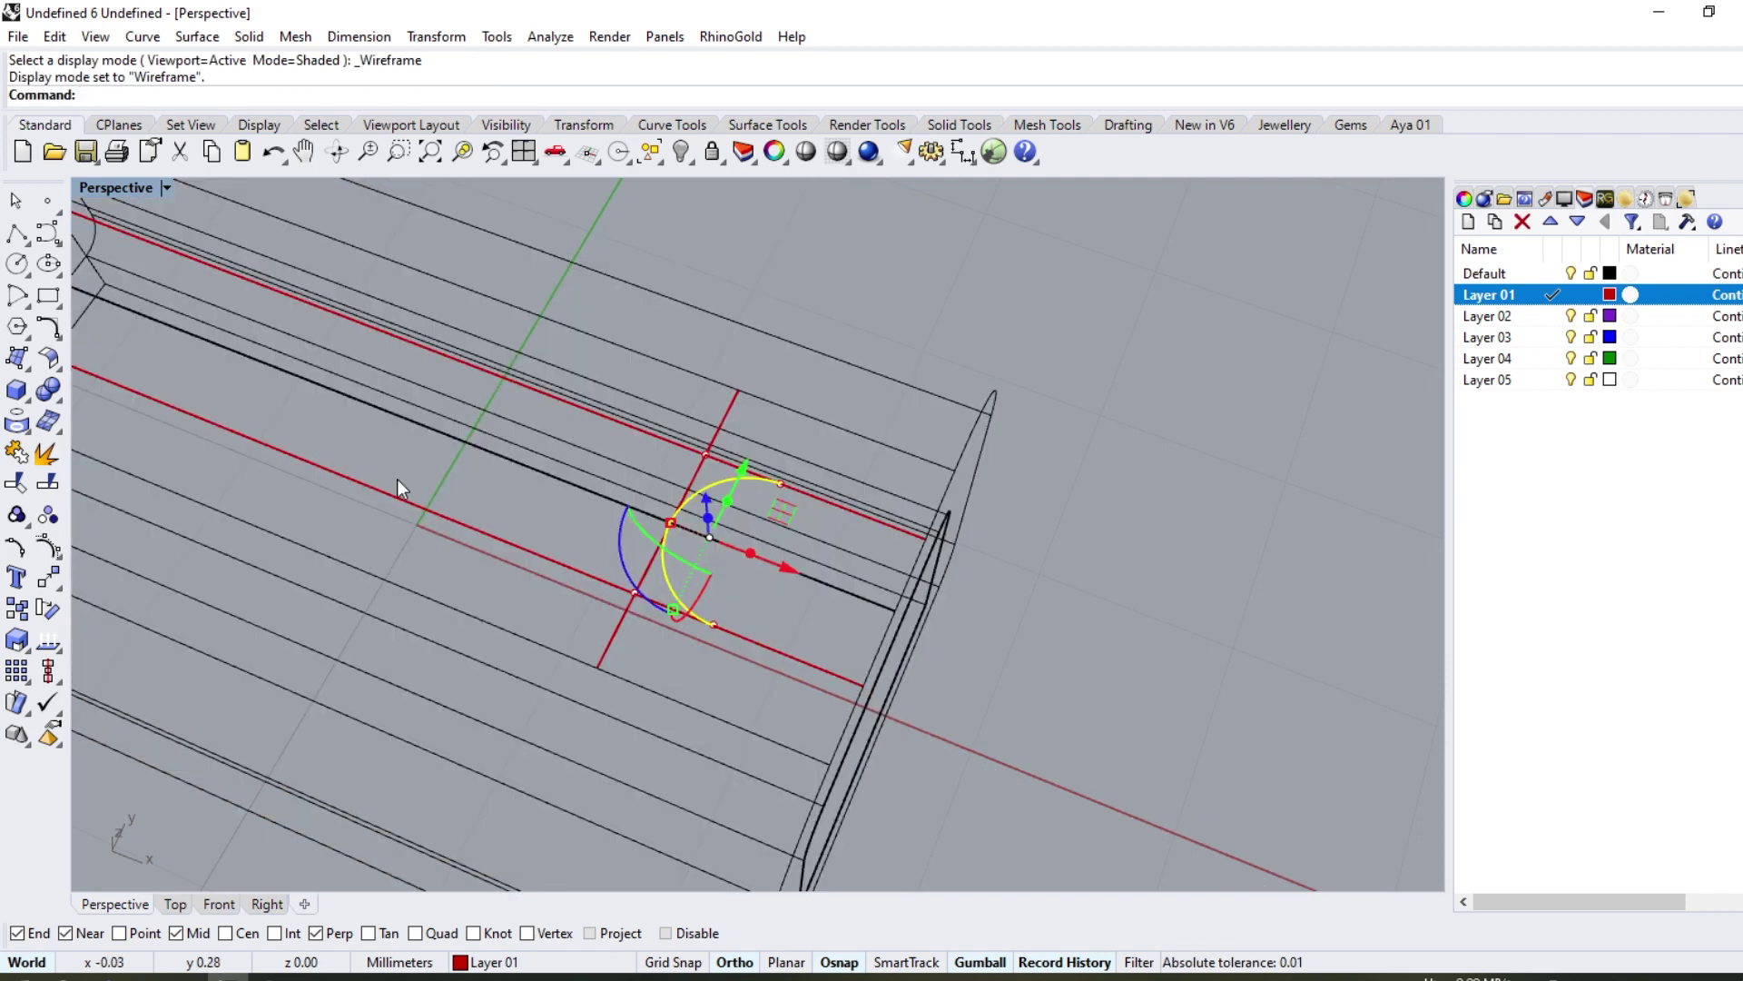
pyautogui.click(17, 482)
pyautogui.scroll(2, 581, 481)
pyautogui.click(723, 454)
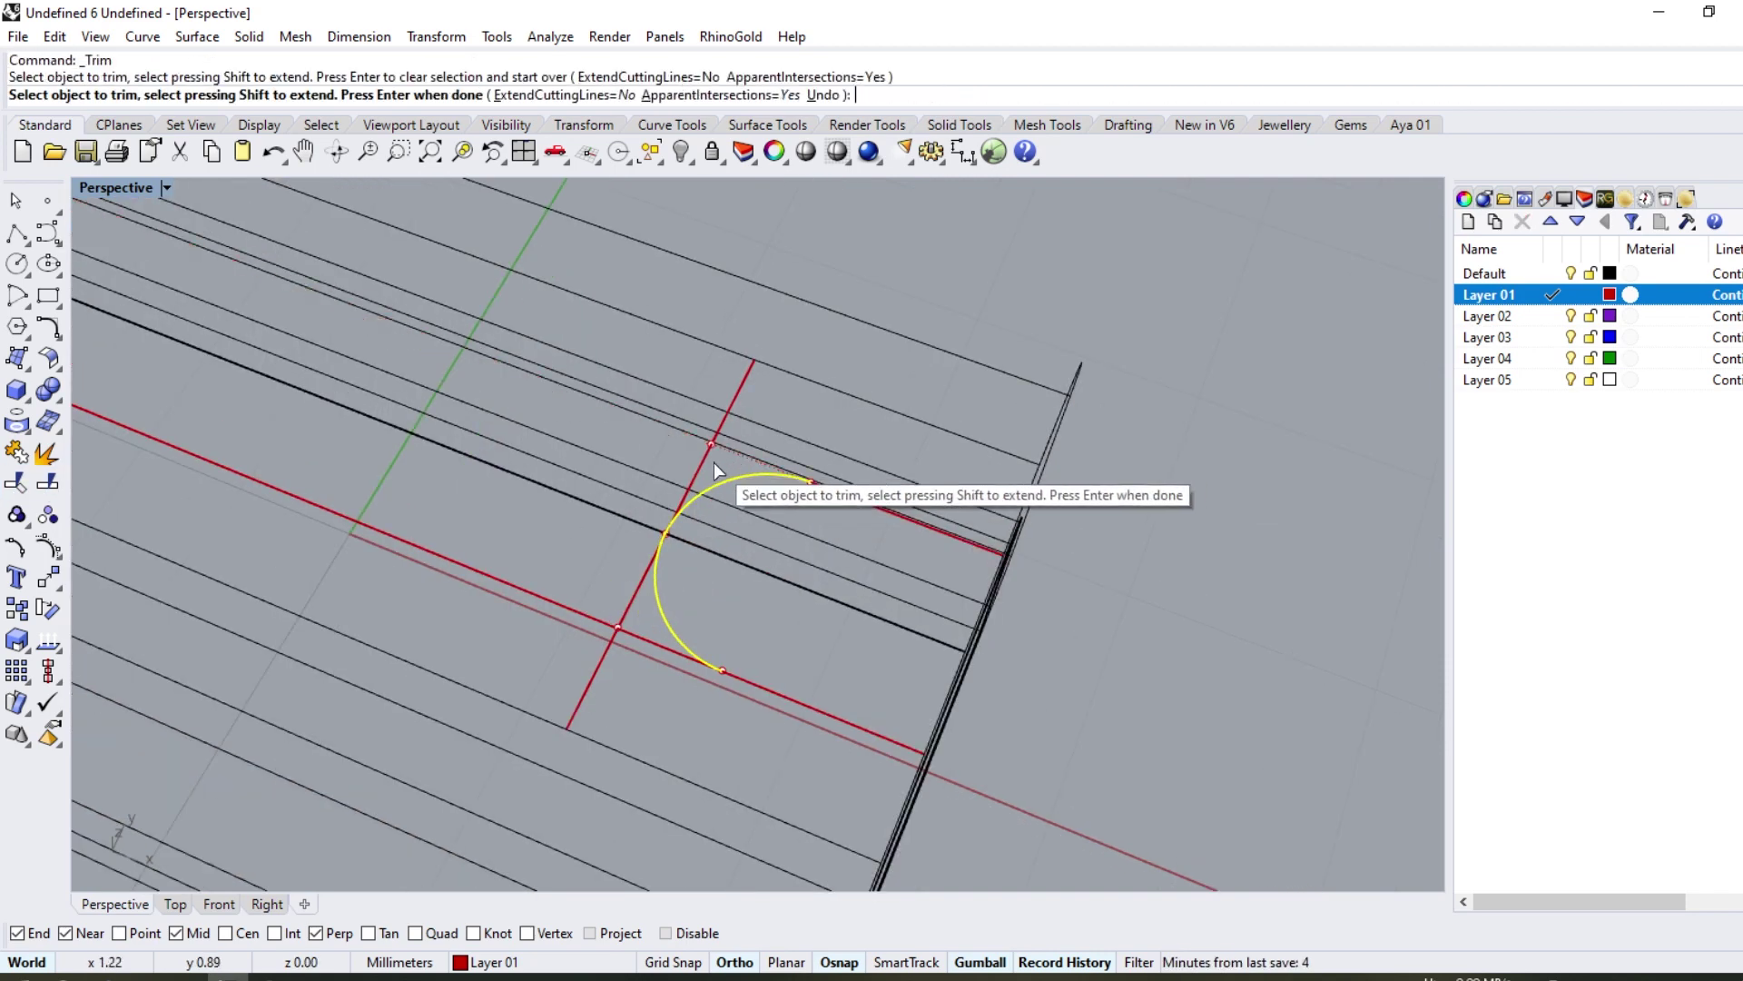
pyautogui.click(683, 504)
pyautogui.click(640, 636)
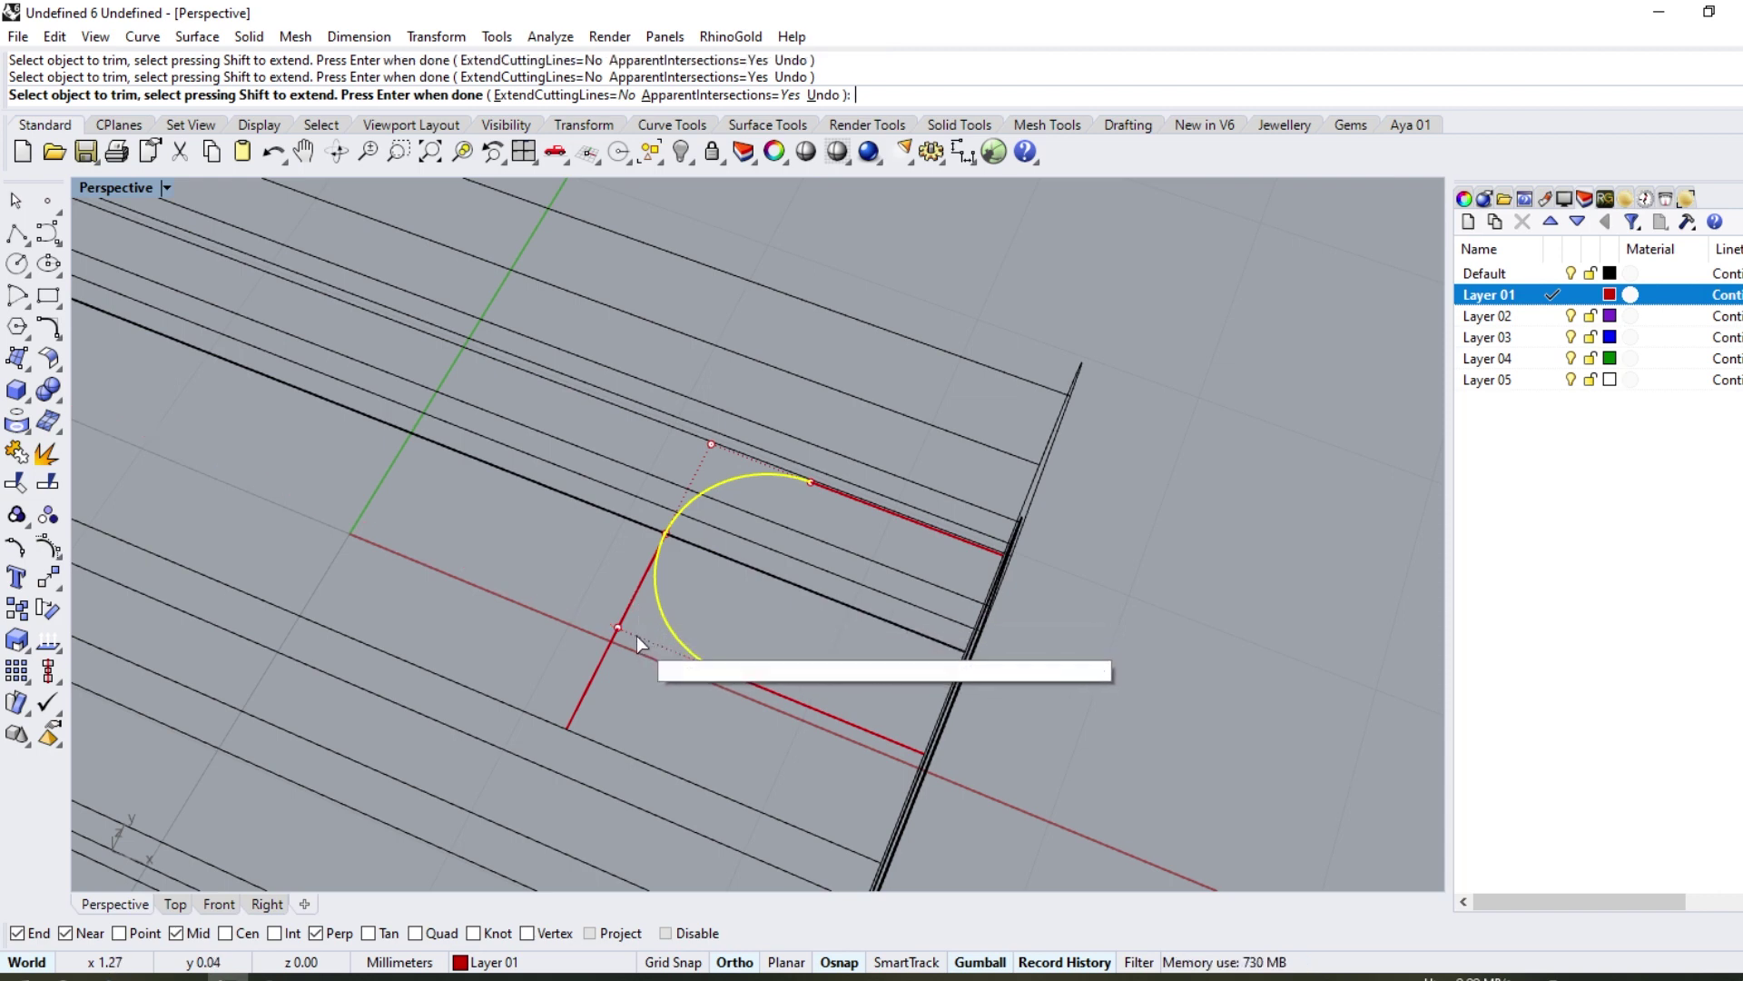
pyautogui.press('Return')
pyautogui.press('Delete')
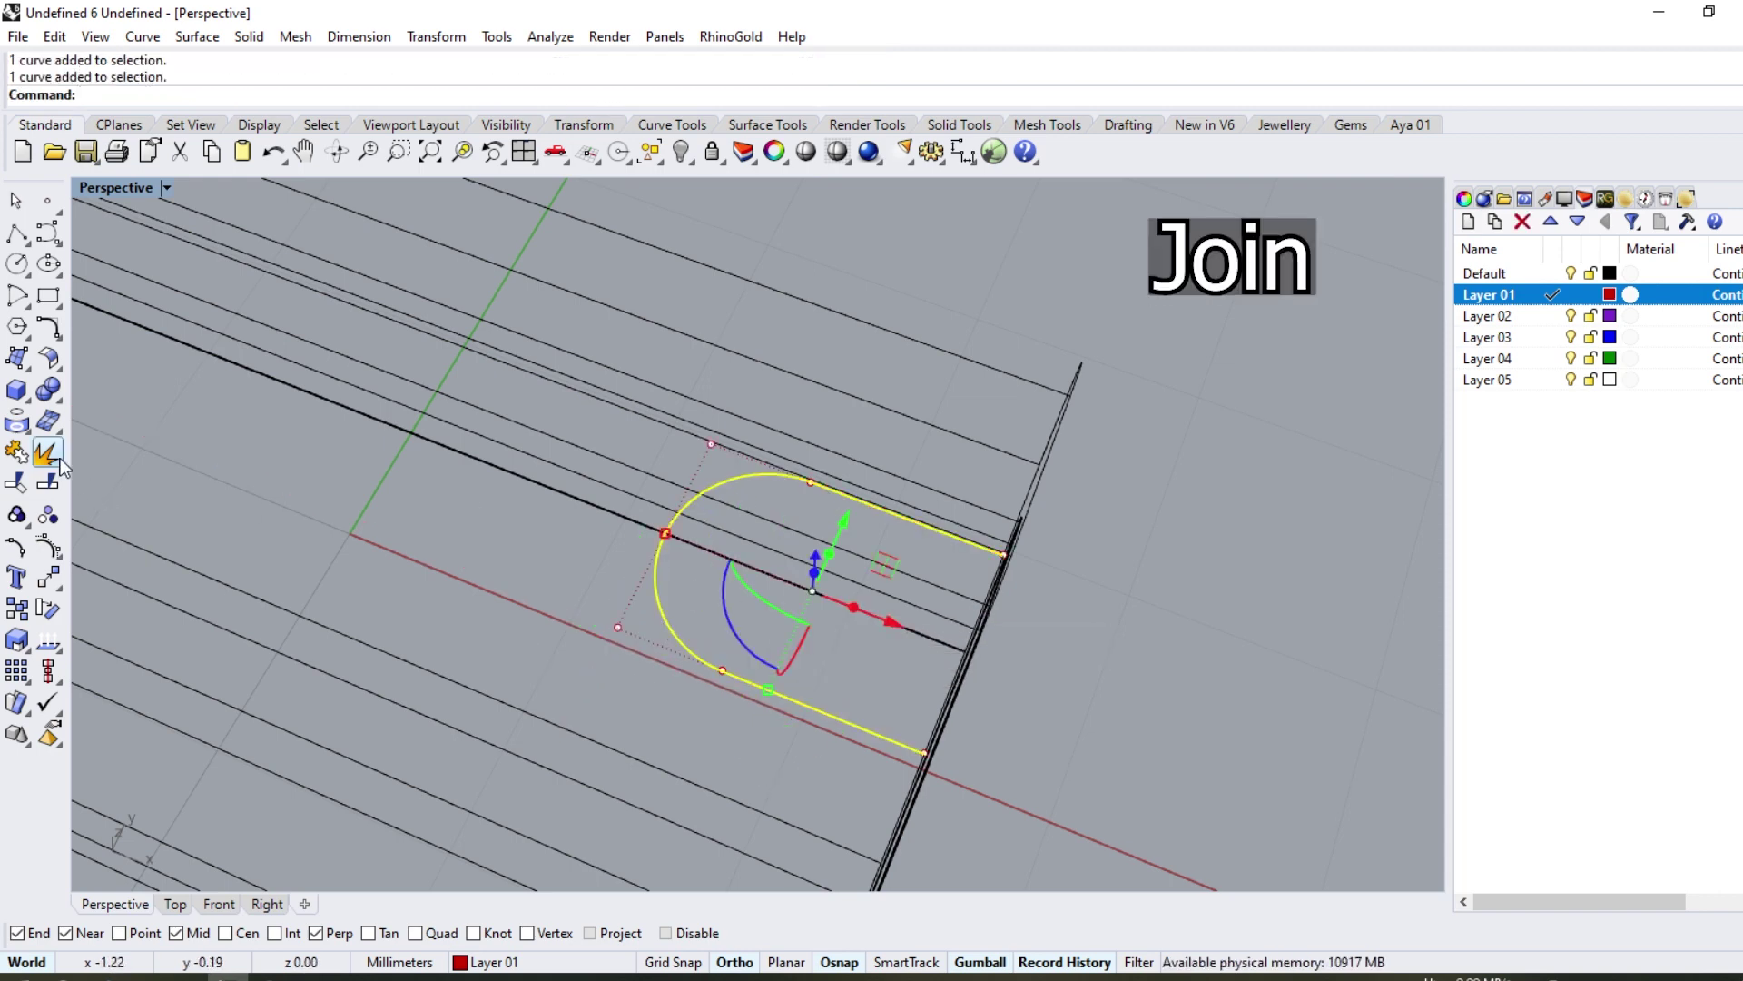
pyautogui.scroll(-5, 719, 524)
pyautogui.hotkey('ctrl', 'alt', 's')
pyautogui.moveTo(738, 449); pyautogui.dragTo(664, 381, button='right')
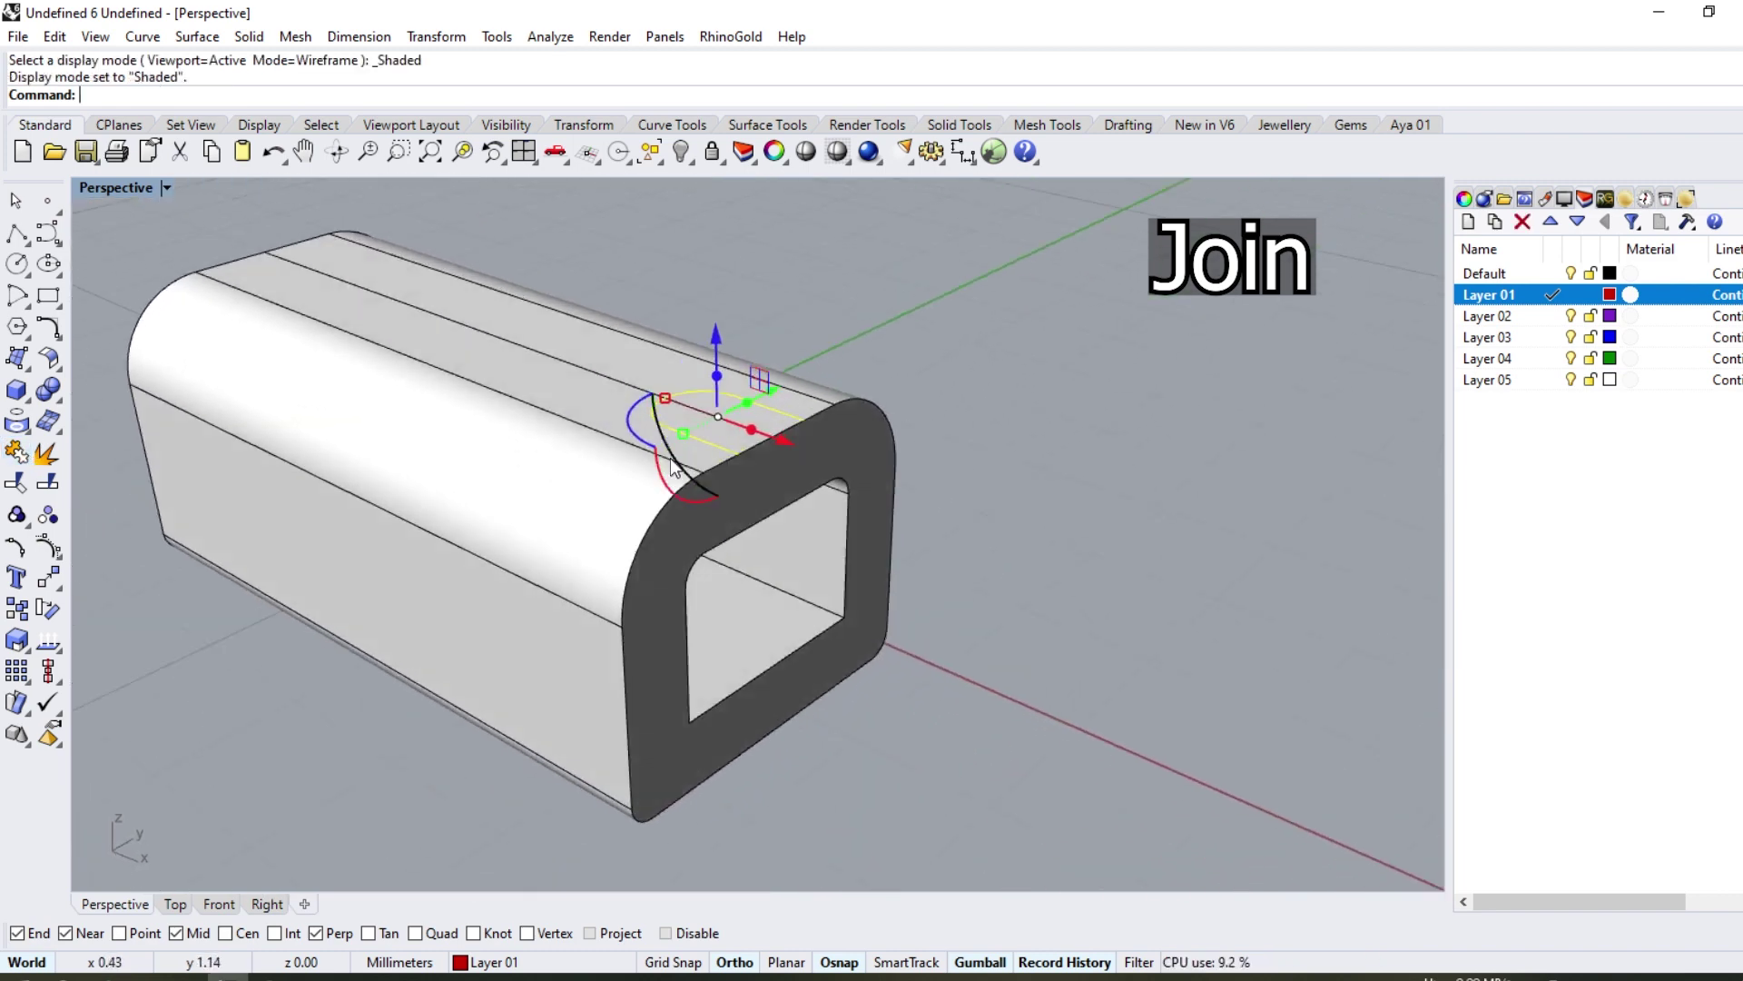
pyautogui.click(54, 414)
# Step: Wire-cut the tube's top wall with the slot curve, using Direction Z and KeepAll Yes
pyautogui.click(117, 456)
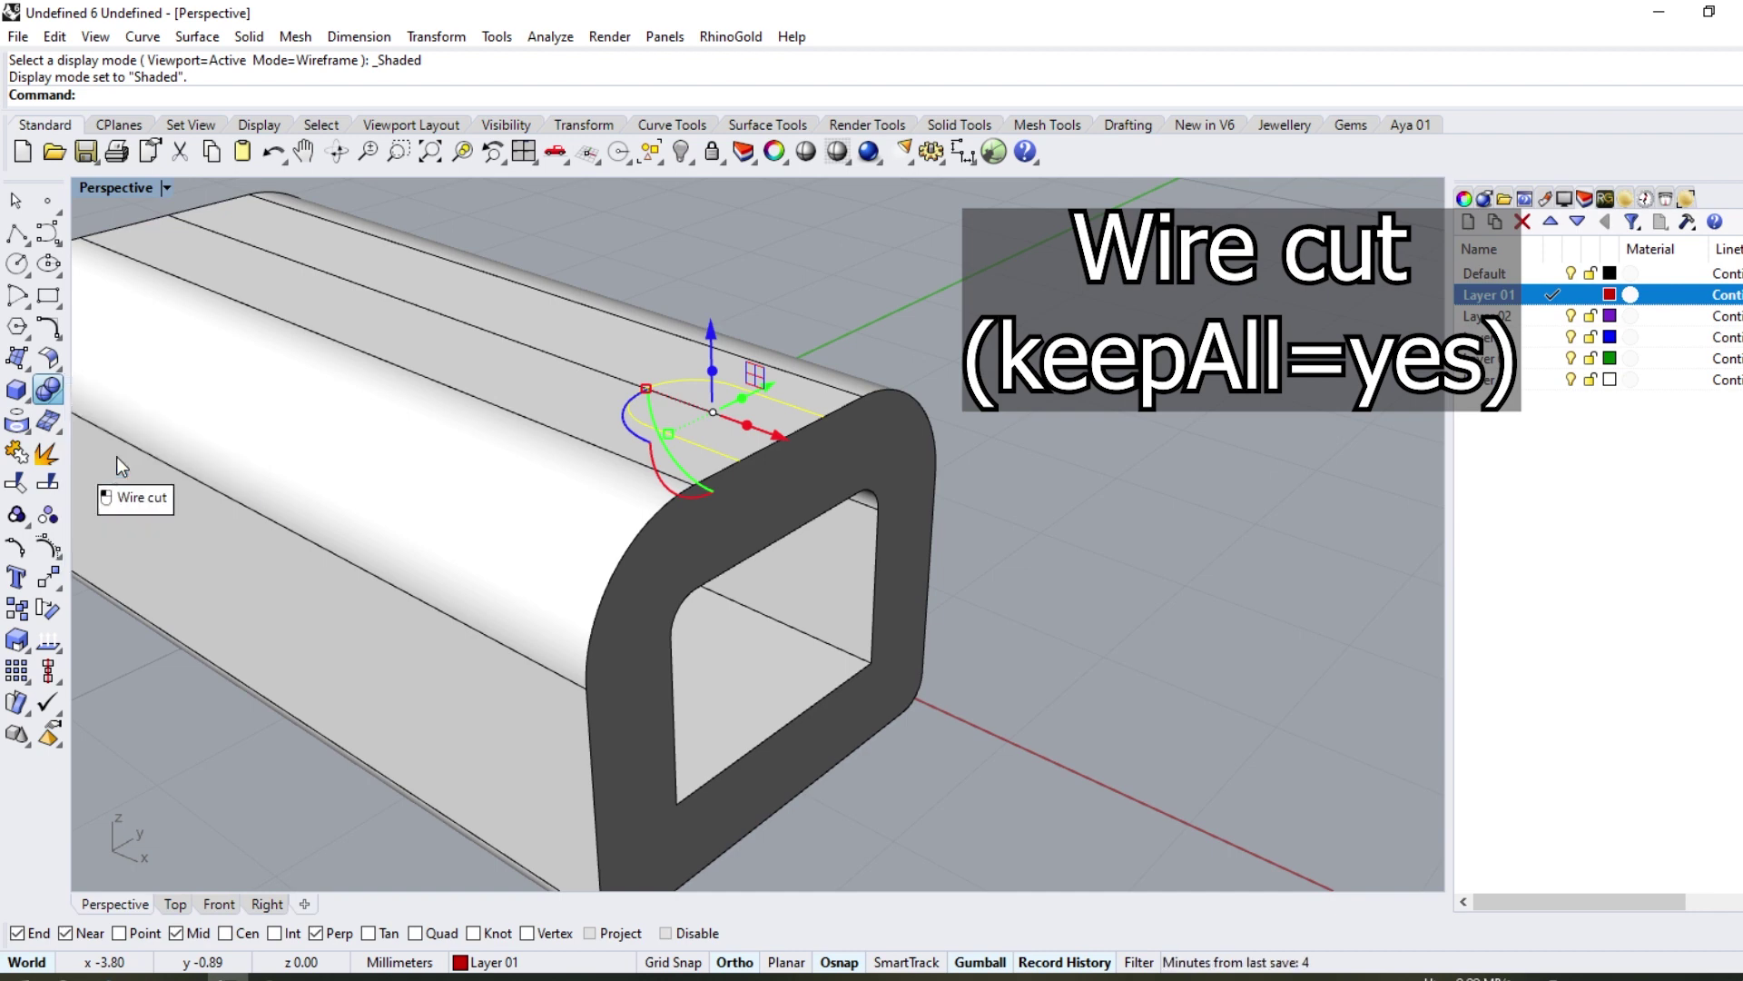
pyautogui.click(732, 514)
pyautogui.press('Return')
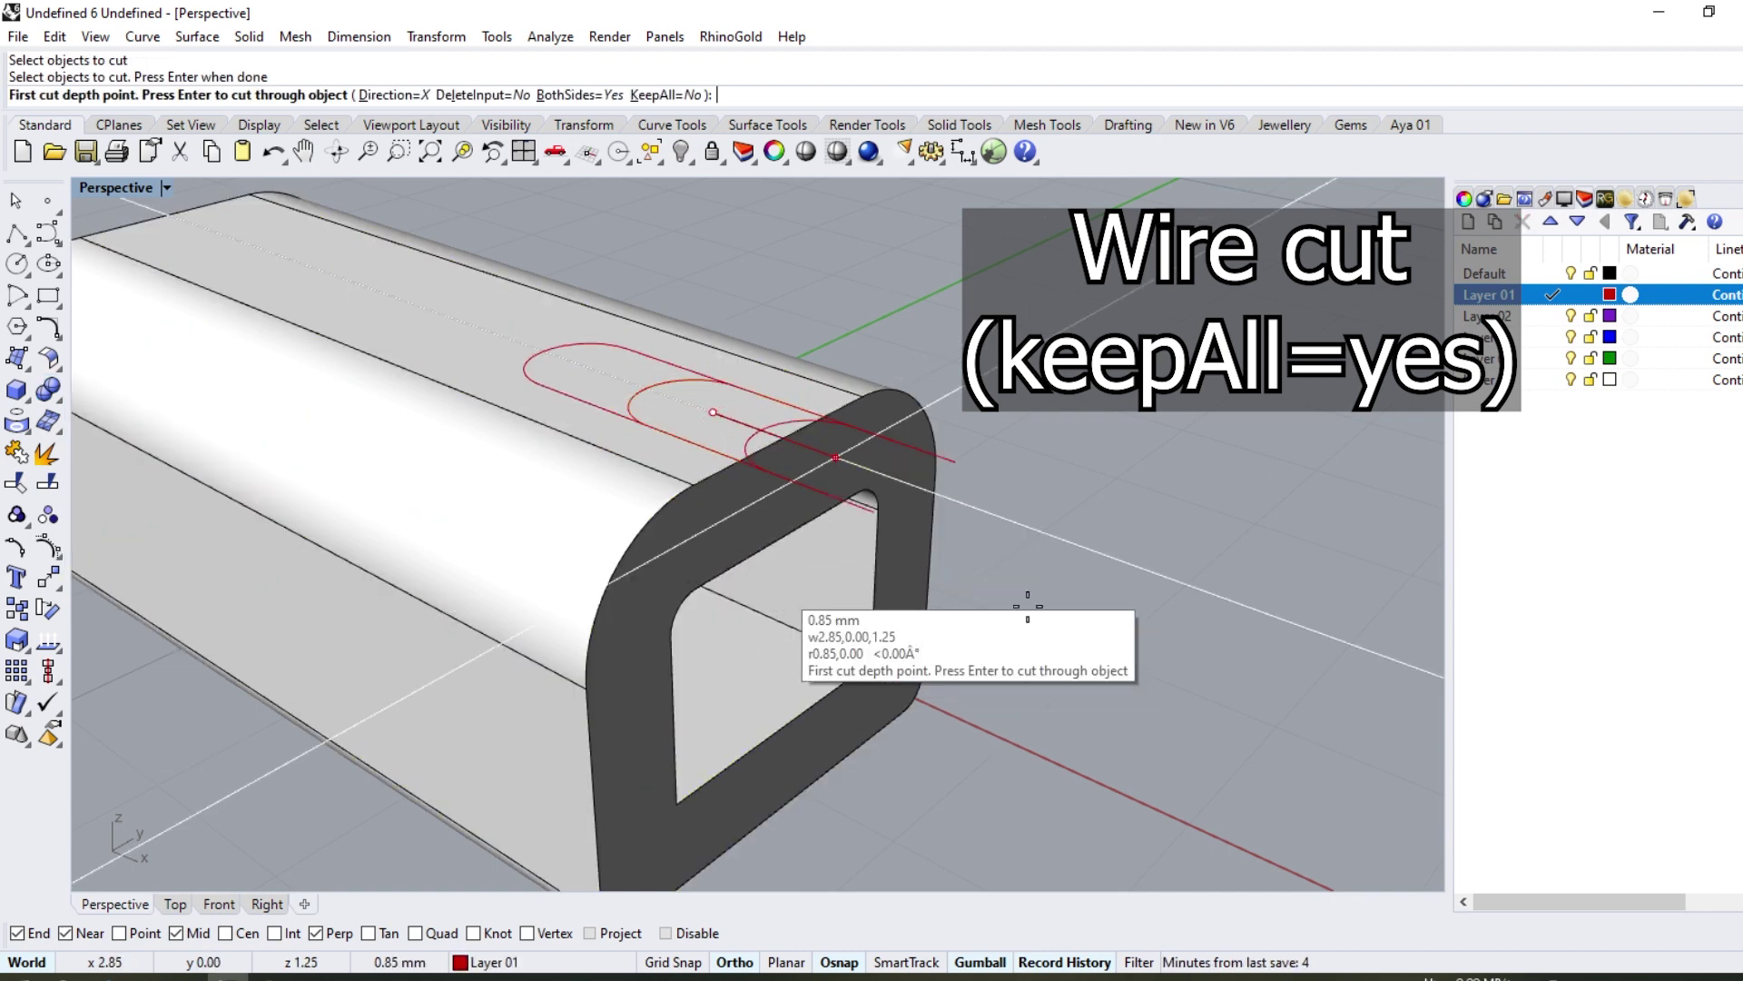
pyautogui.click(391, 97)
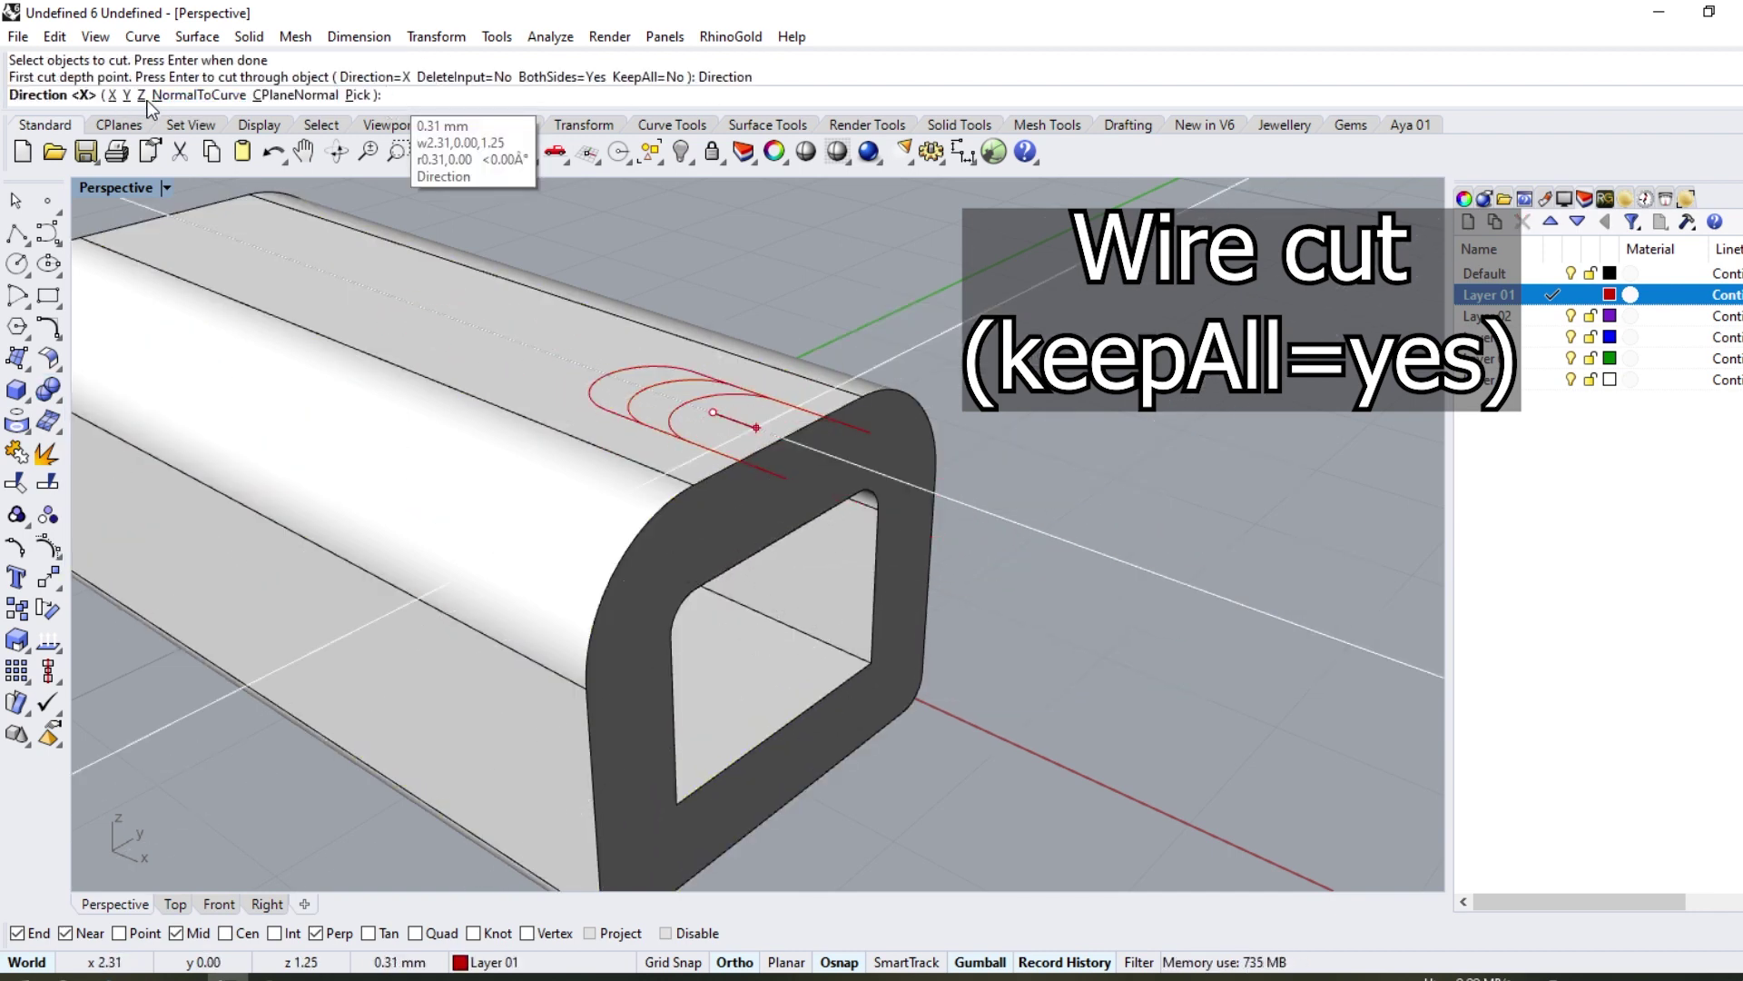
pyautogui.click(142, 95)
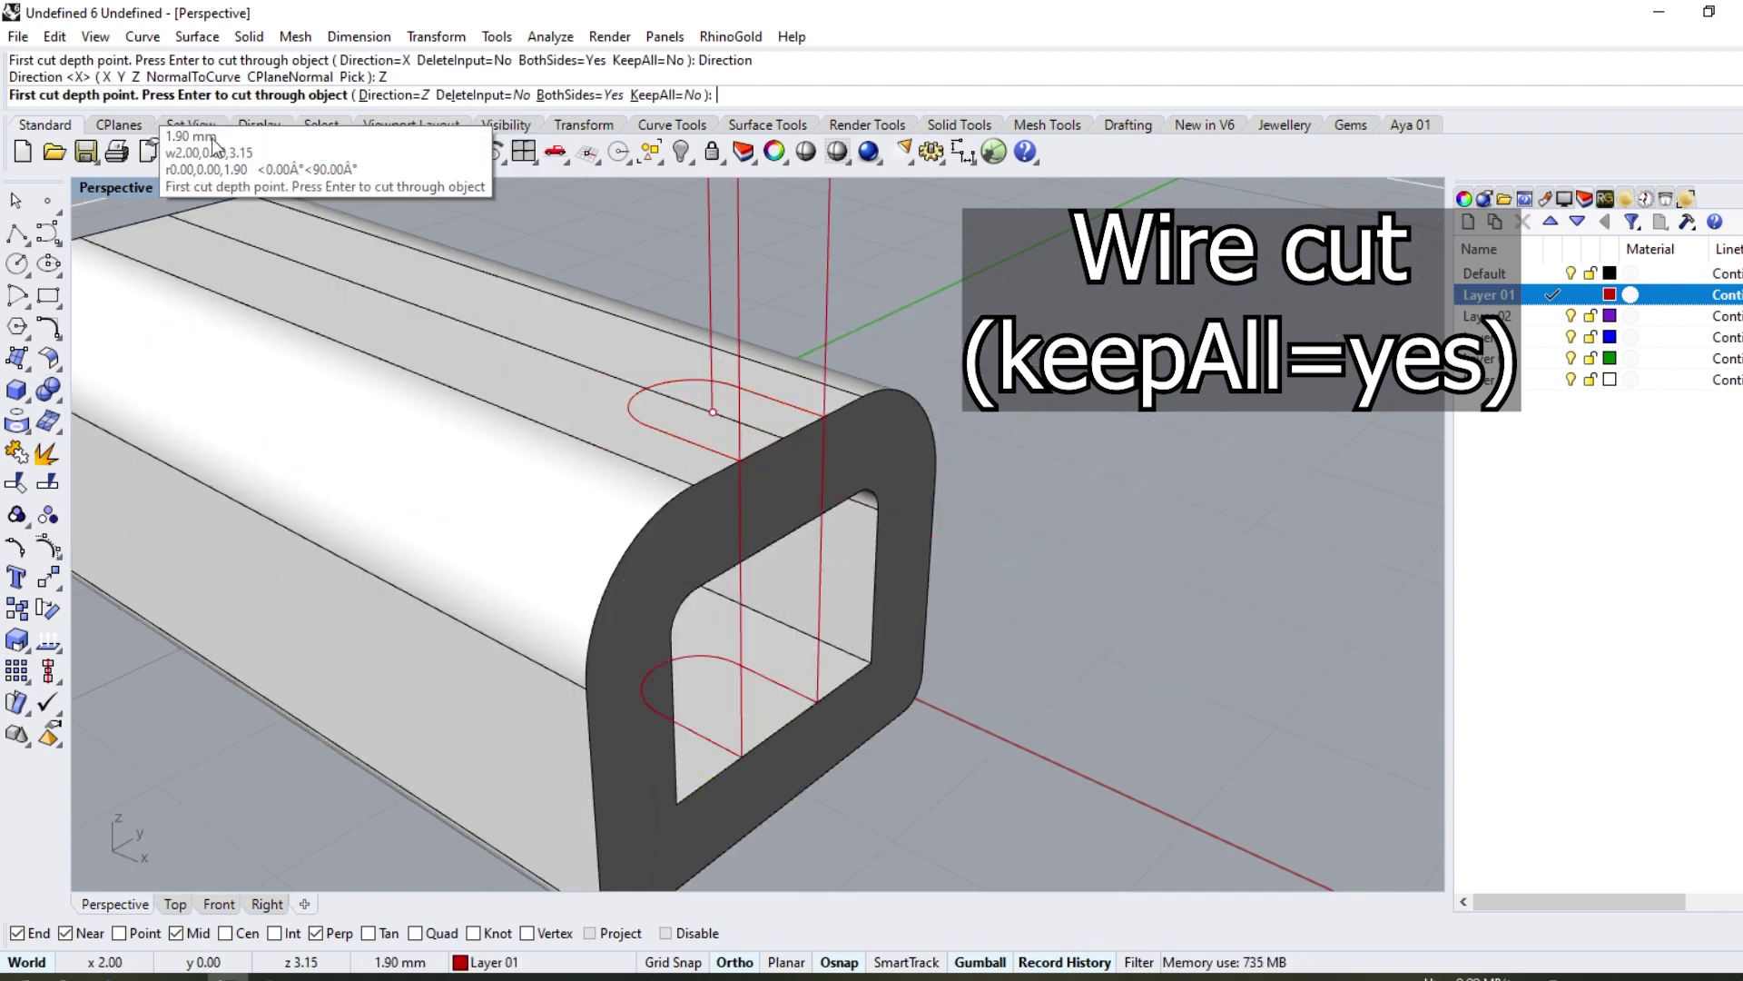
pyautogui.click(676, 96)
pyautogui.click(737, 244)
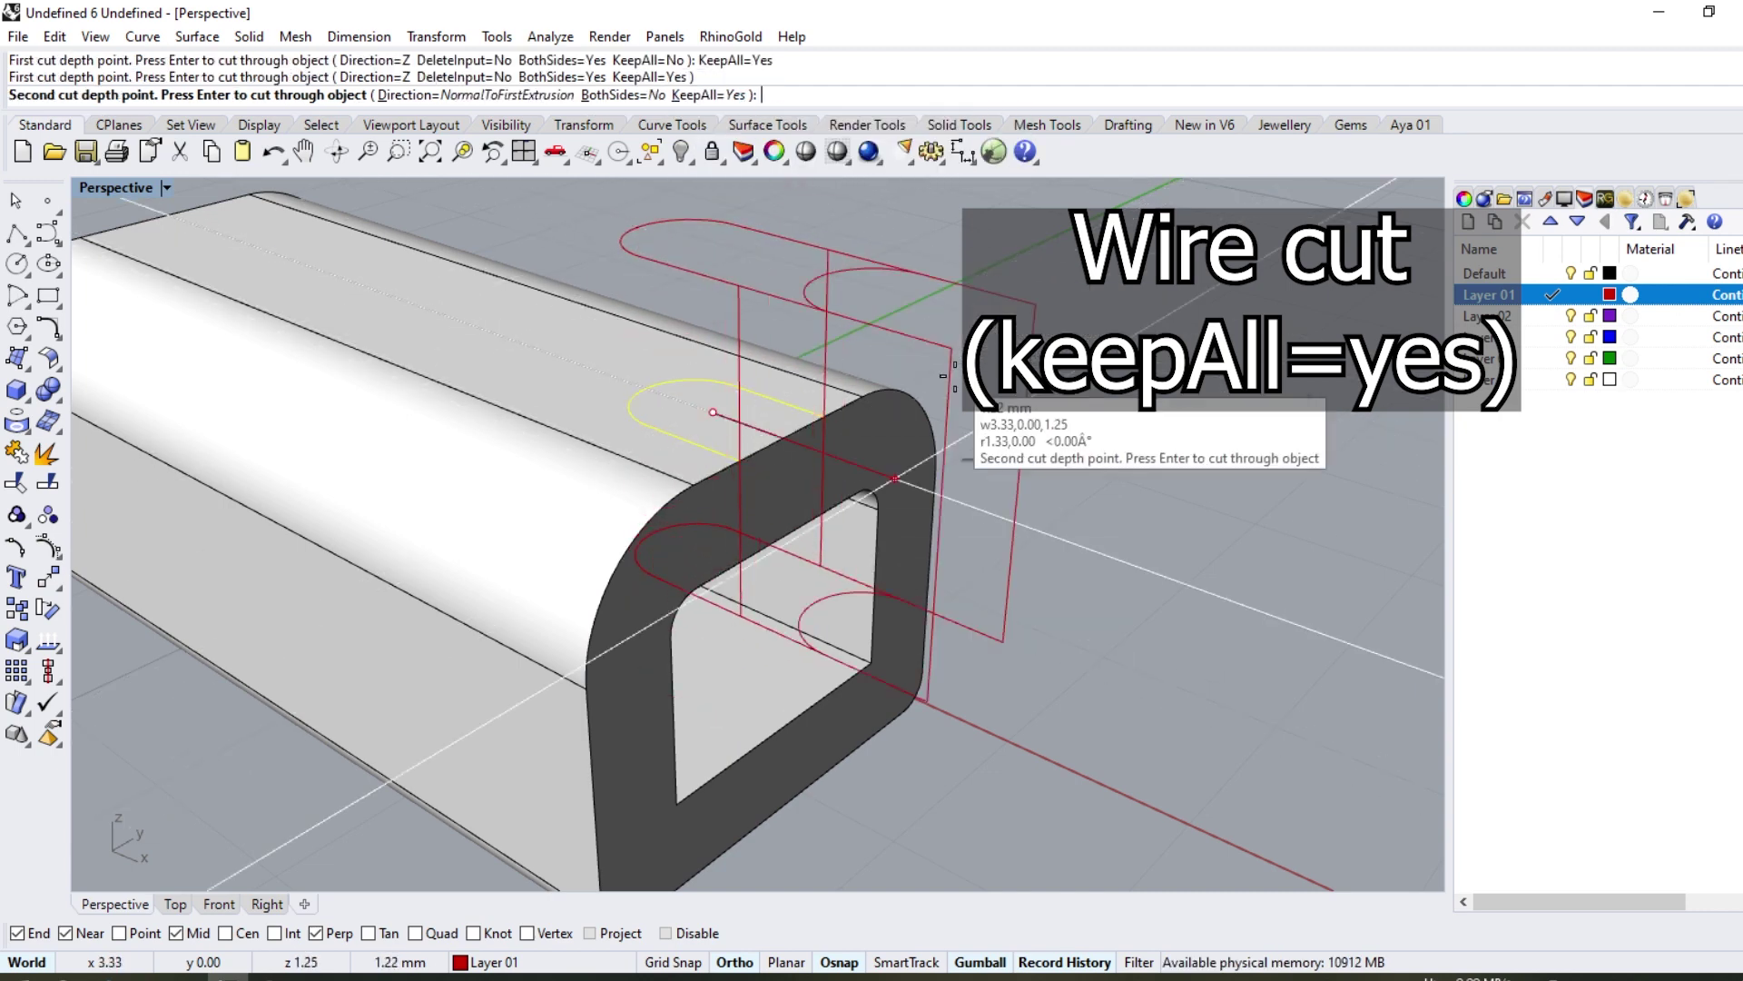
pyautogui.press('Return')
# Step: Drag away the cut-out slot piece and delete the stray line left inside the slot
pyautogui.click(708, 436)
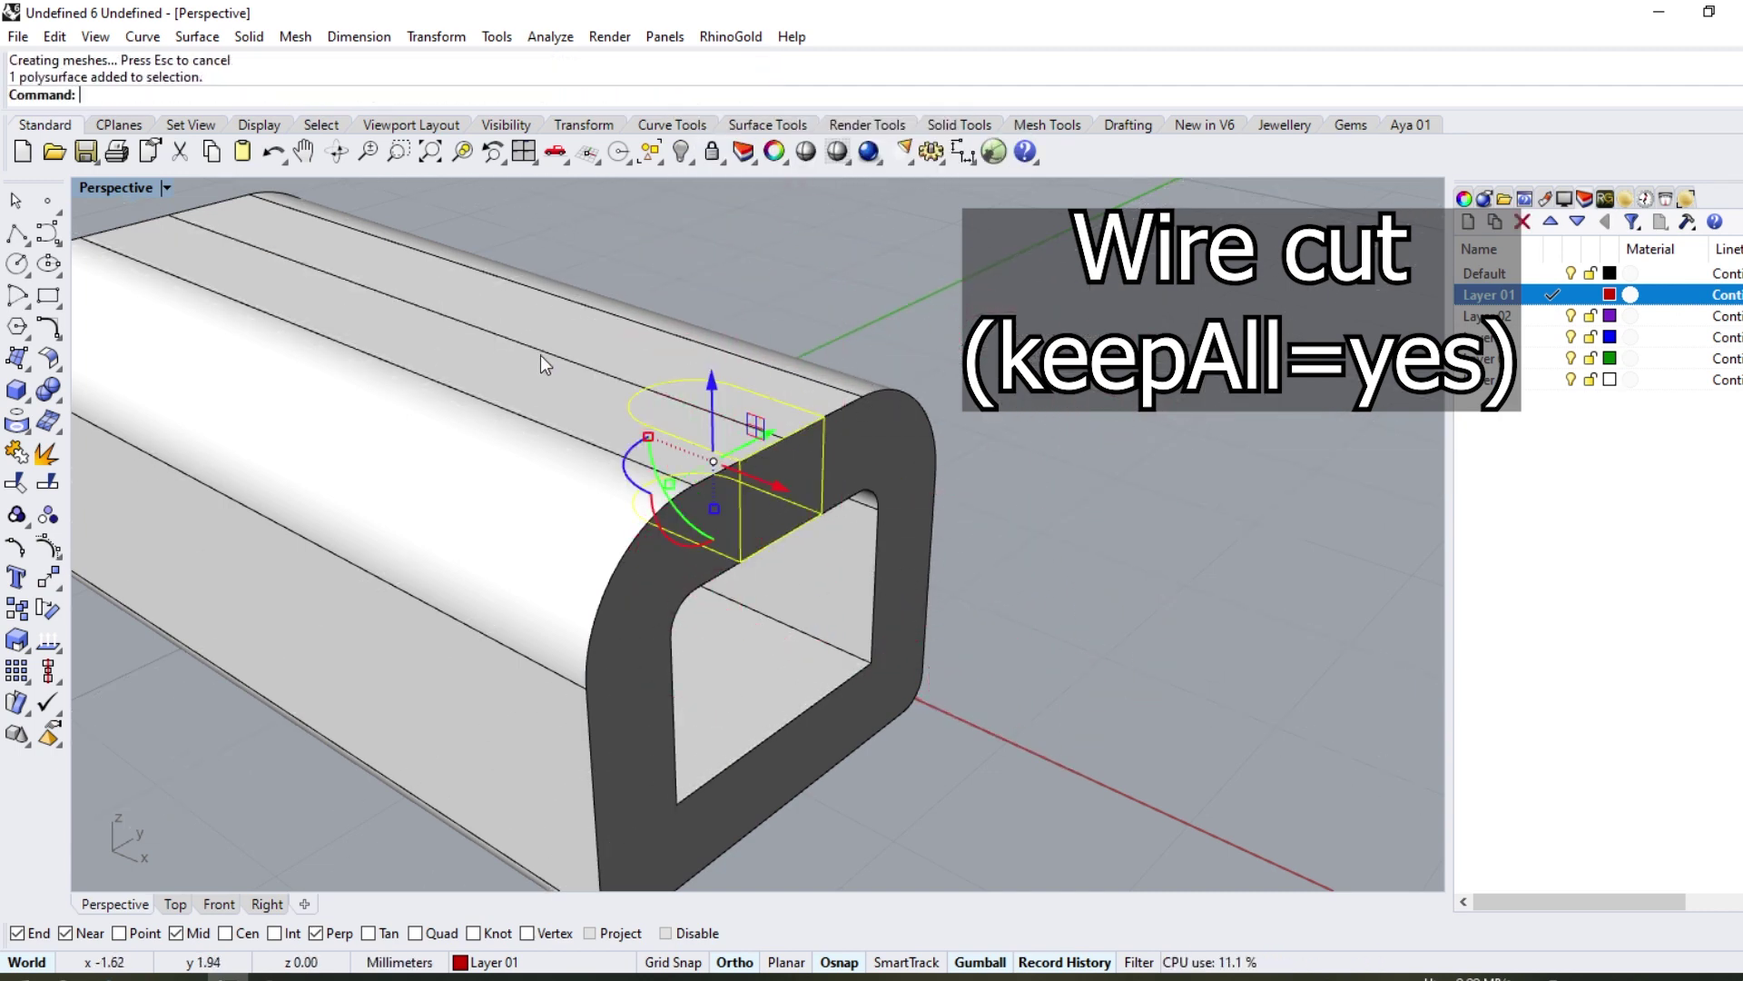
pyautogui.moveTo(542, 356)
pyautogui.mouseDown(button='right')
pyautogui.moveTo(623, 332)
pyautogui.moveTo(692, 450)
pyautogui.mouseUp(button='right')
pyautogui.moveTo(692, 450); pyautogui.dragTo(963, 626)
pyautogui.scroll(3, 624, 400)
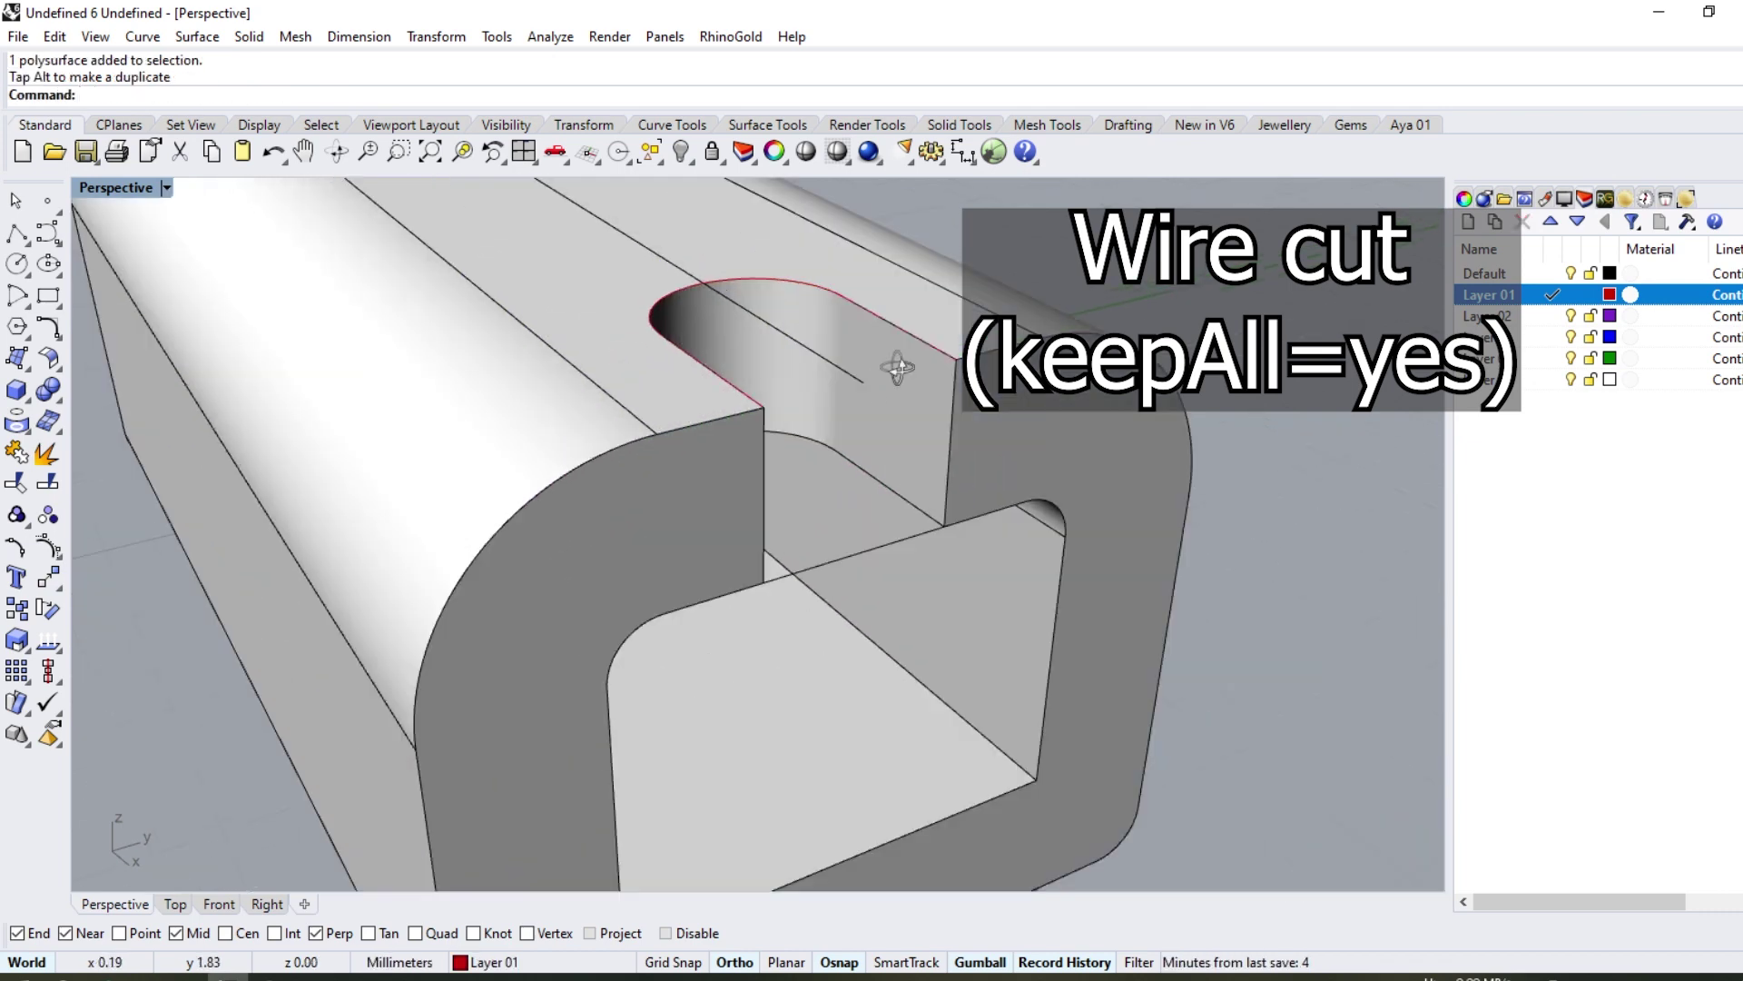
pyautogui.moveTo(904, 370)
pyautogui.mouseDown(button='right')
pyautogui.moveTo(747, 323)
pyautogui.moveTo(903, 421)
pyautogui.moveTo(910, 376)
pyautogui.mouseUp(button='right')
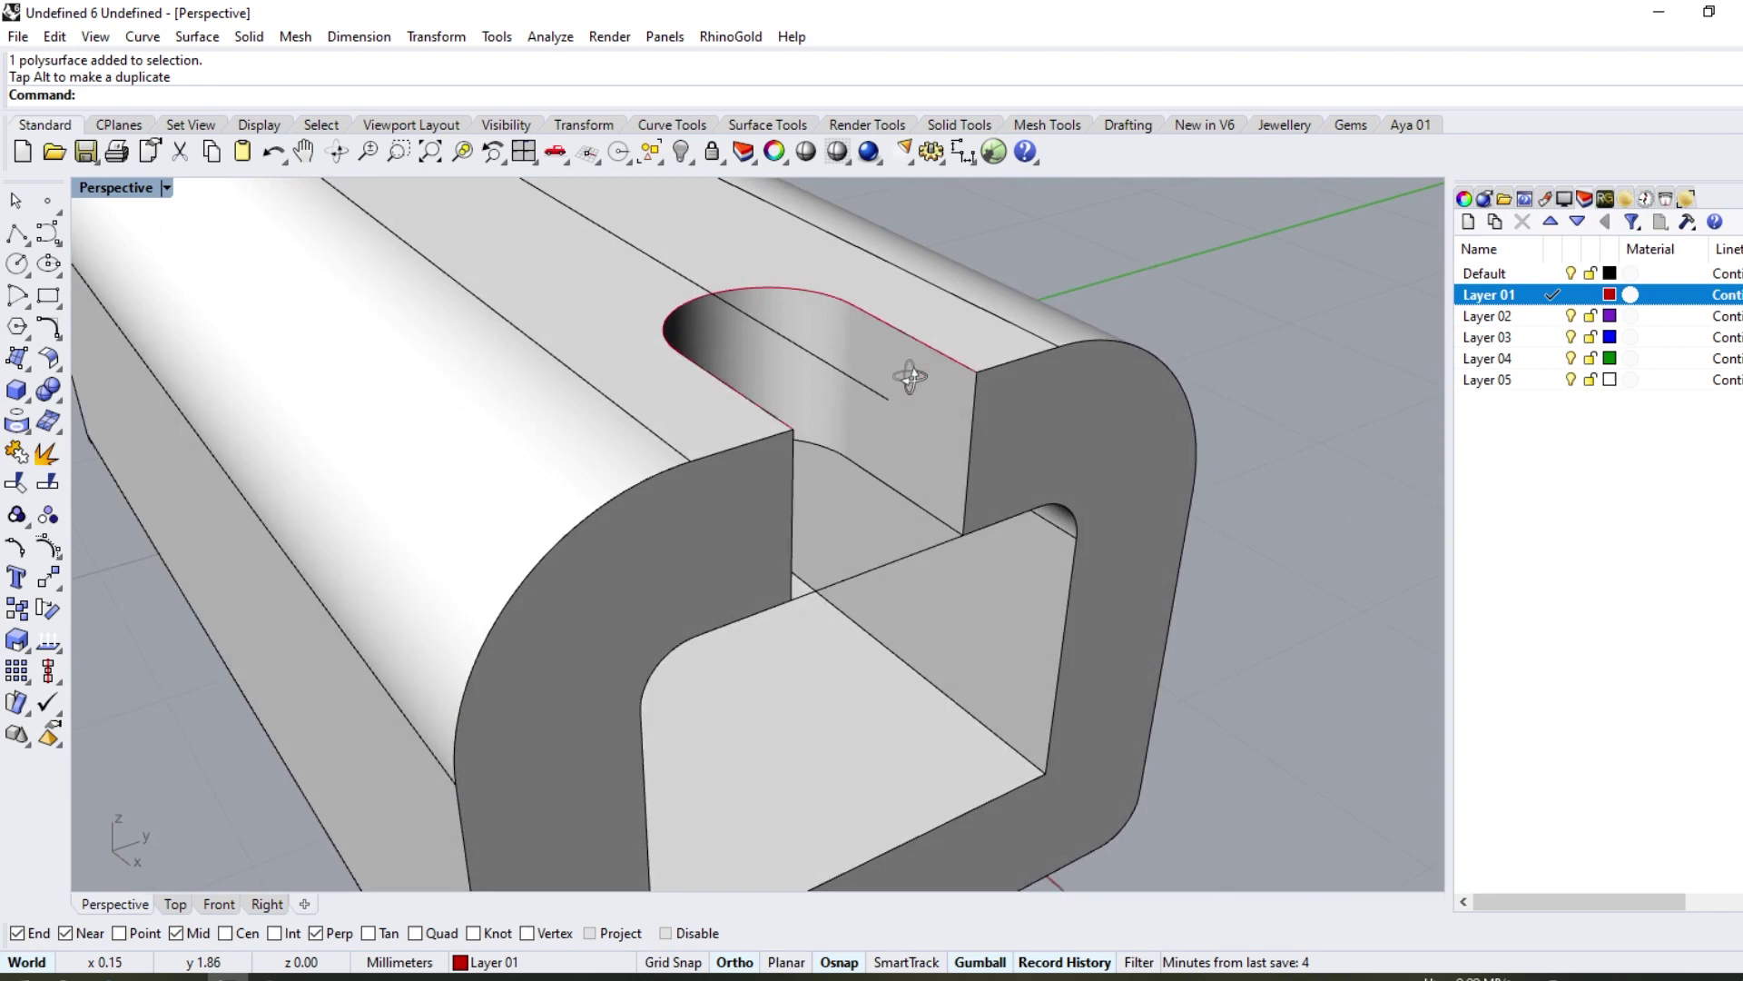
pyautogui.click(849, 369)
pyautogui.scroll(-5, 754, 408)
pyautogui.press('Delete')
pyautogui.scroll(2, 763, 469)
# Step: Show the Front view in wireframe, draw a line across the slot, and offset a parallel copy above it
pyautogui.hotkey('ctrl', 'F2')
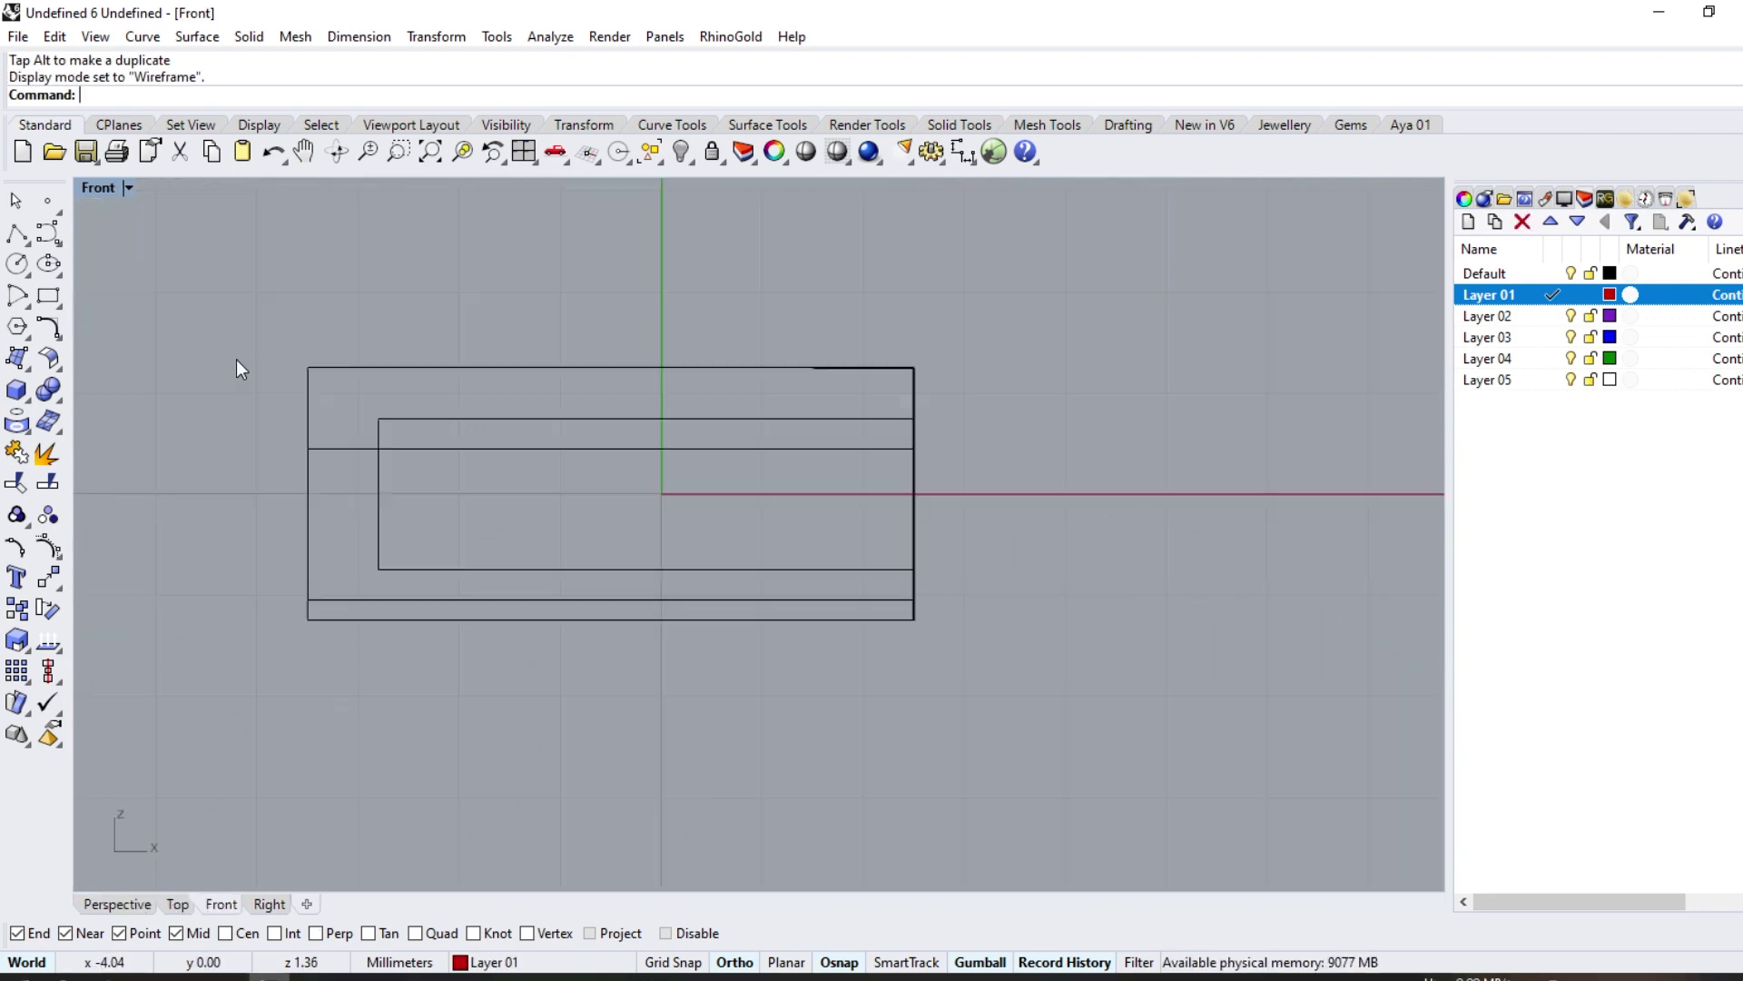
pyautogui.click(18, 238)
pyautogui.scroll(3, 726, 542)
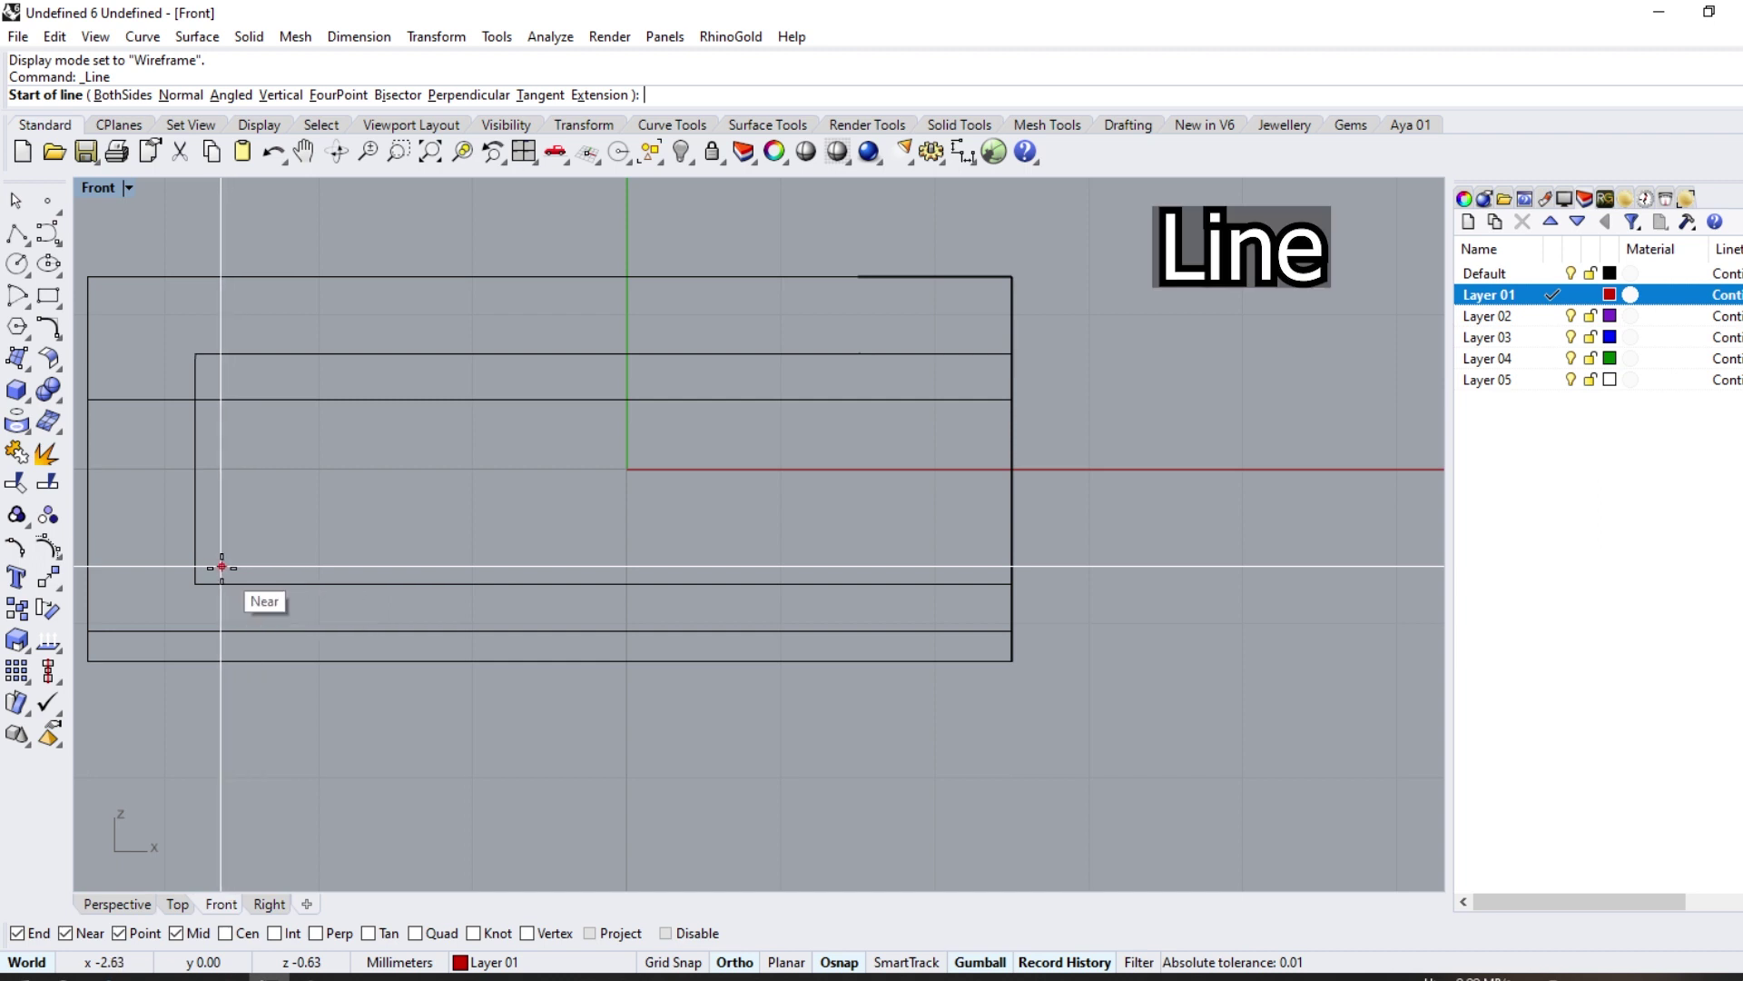
pyautogui.click(218, 562)
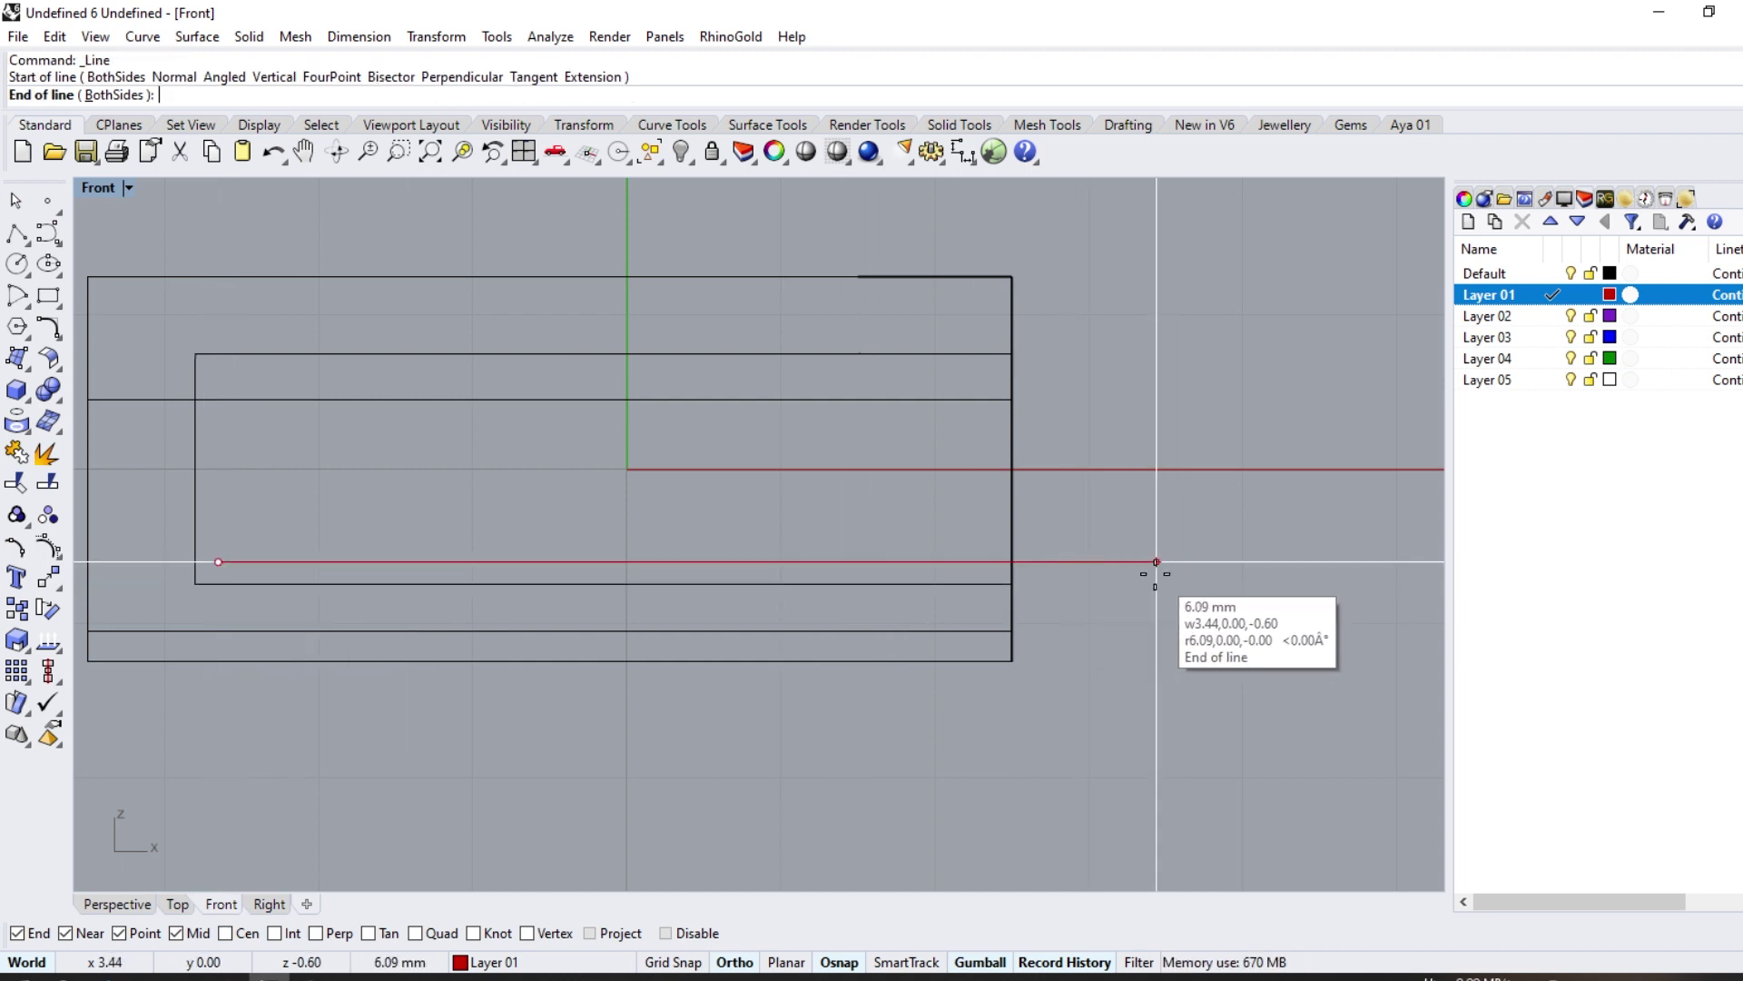
pyautogui.click(57, 343)
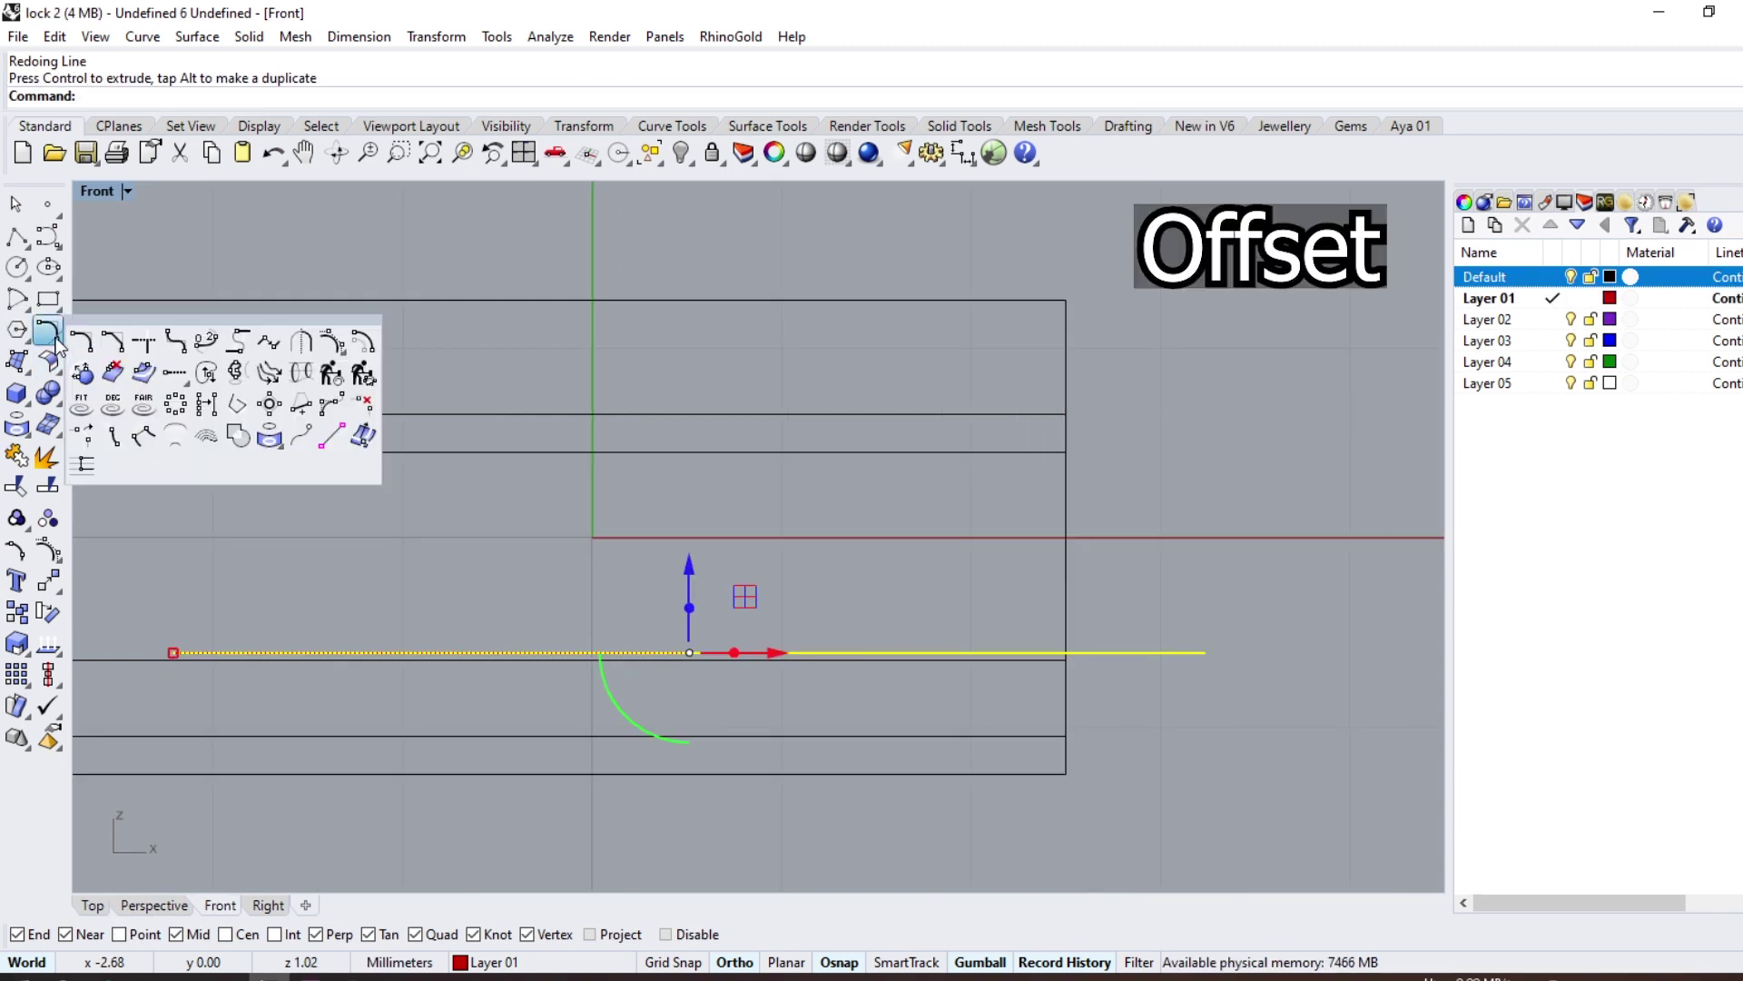
pyautogui.click(363, 343)
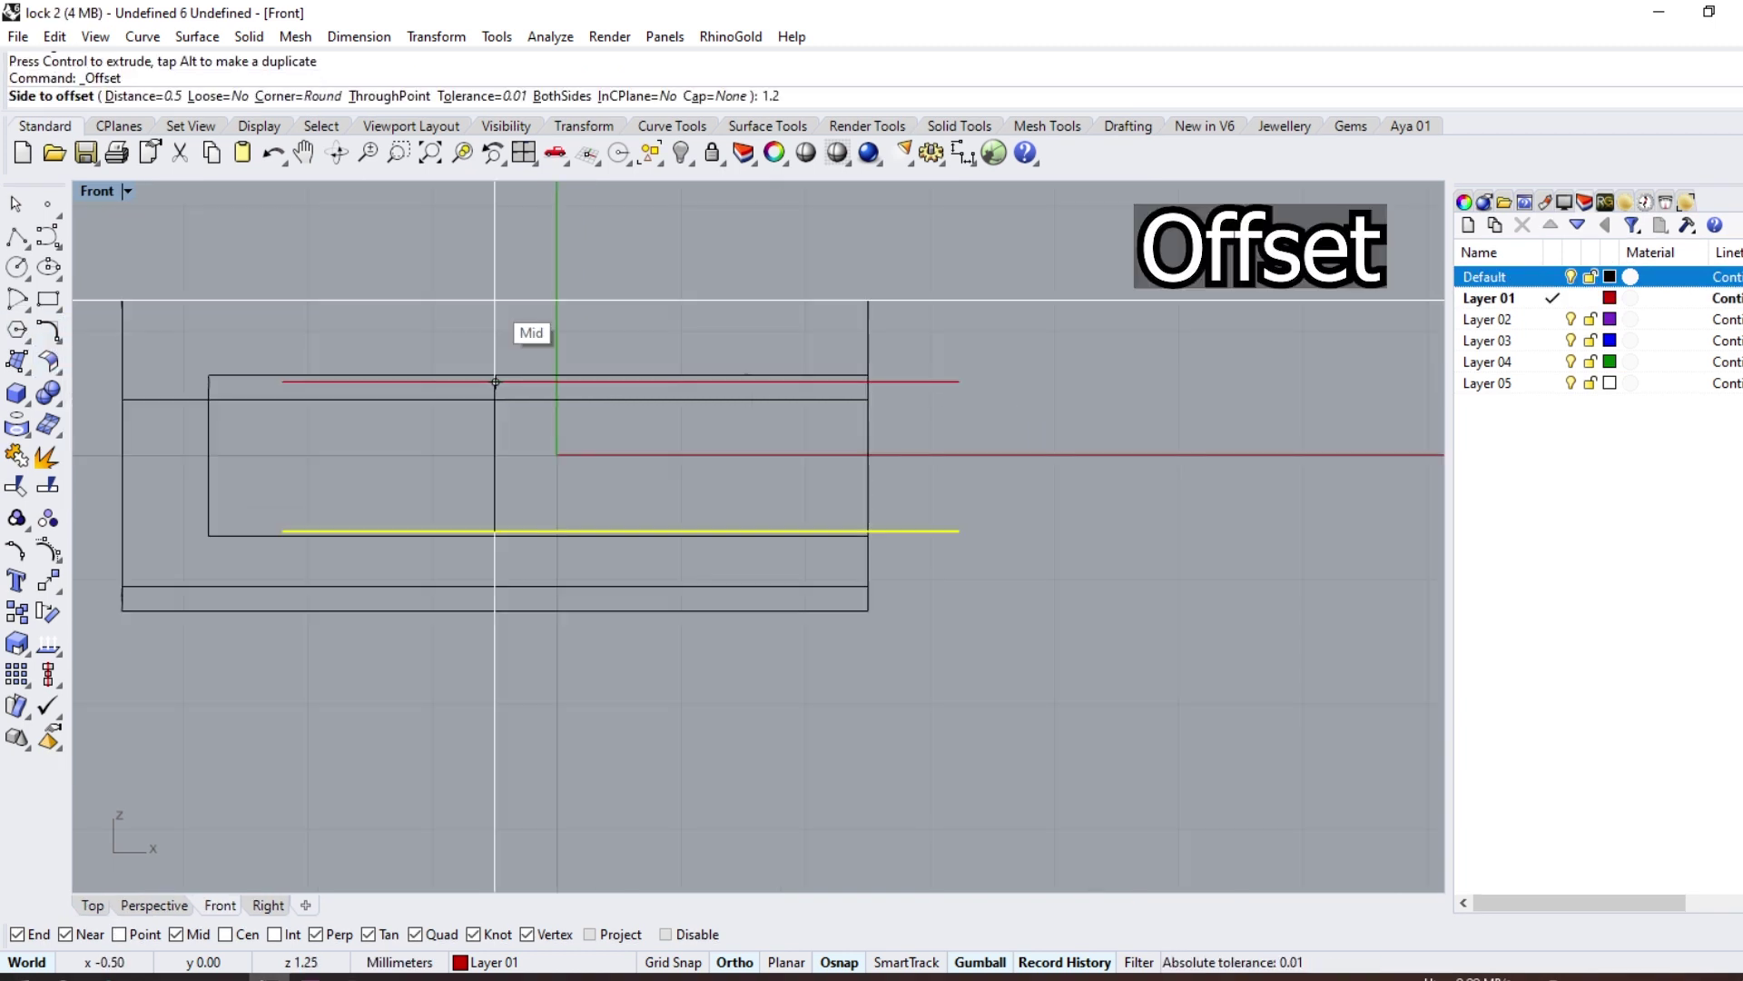
pyautogui.write('1')
pyautogui.click(558, 407)
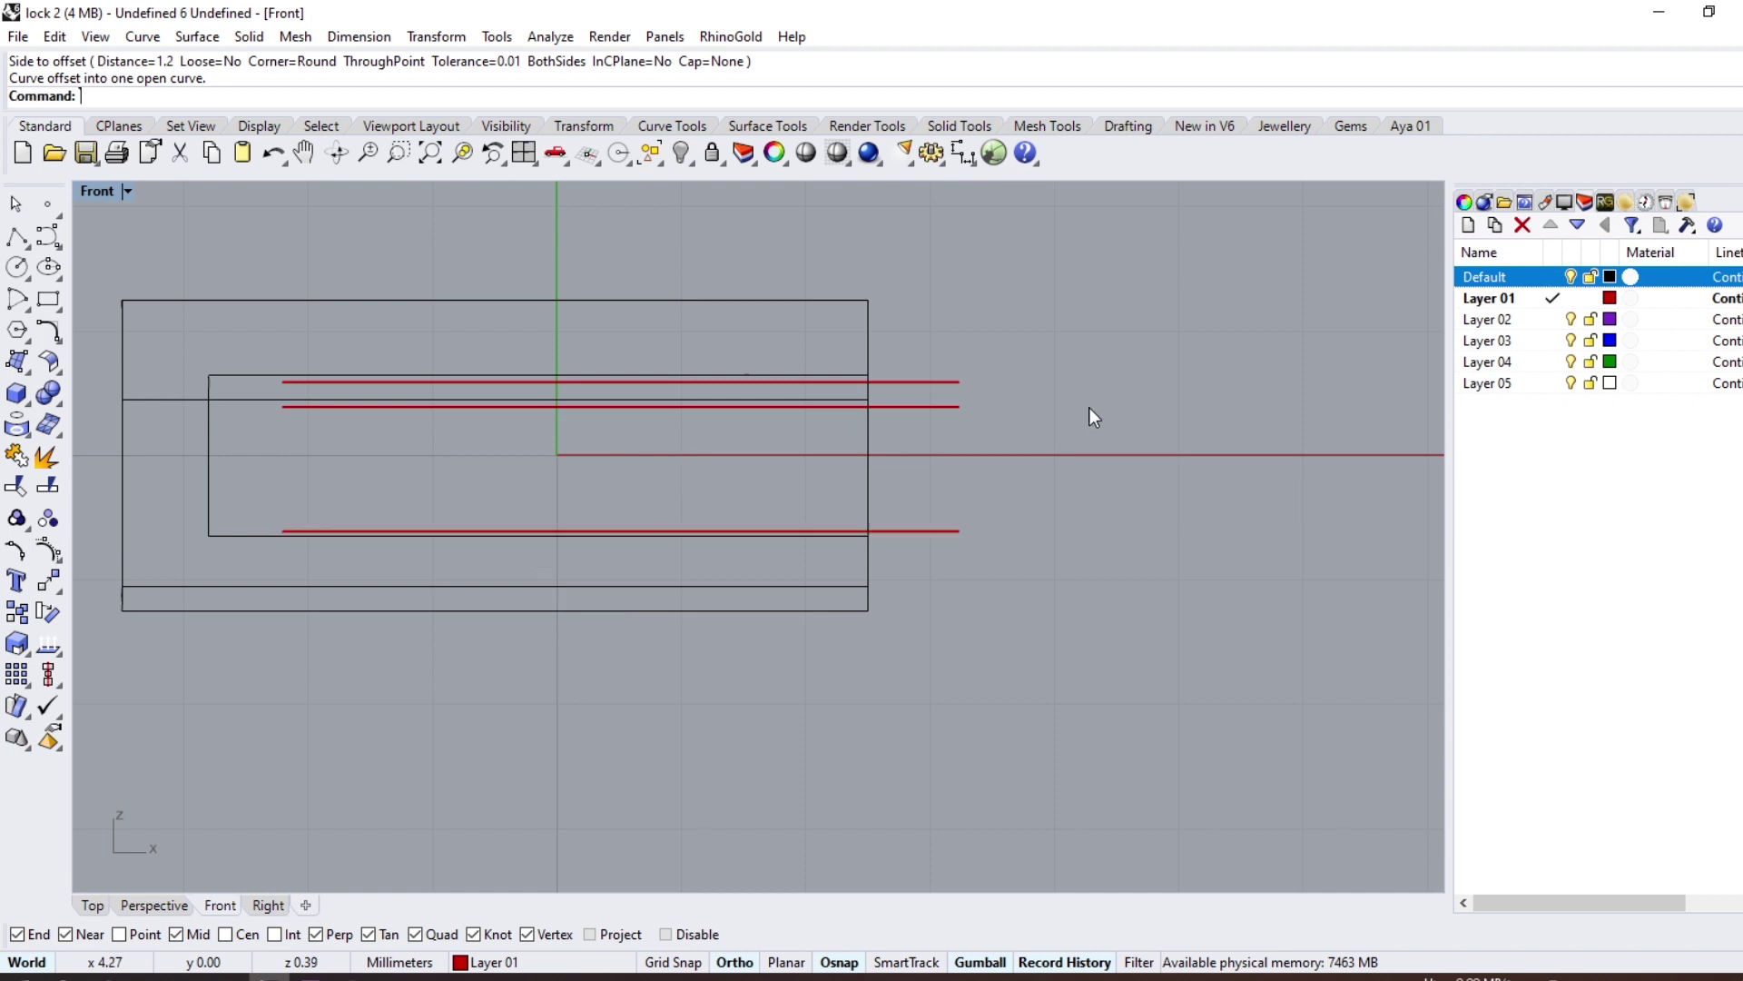
# Step: Draw a slanted line between the line ends and delete the unneeded horizontal lines
pyautogui.click(26, 249)
pyautogui.click(84, 241)
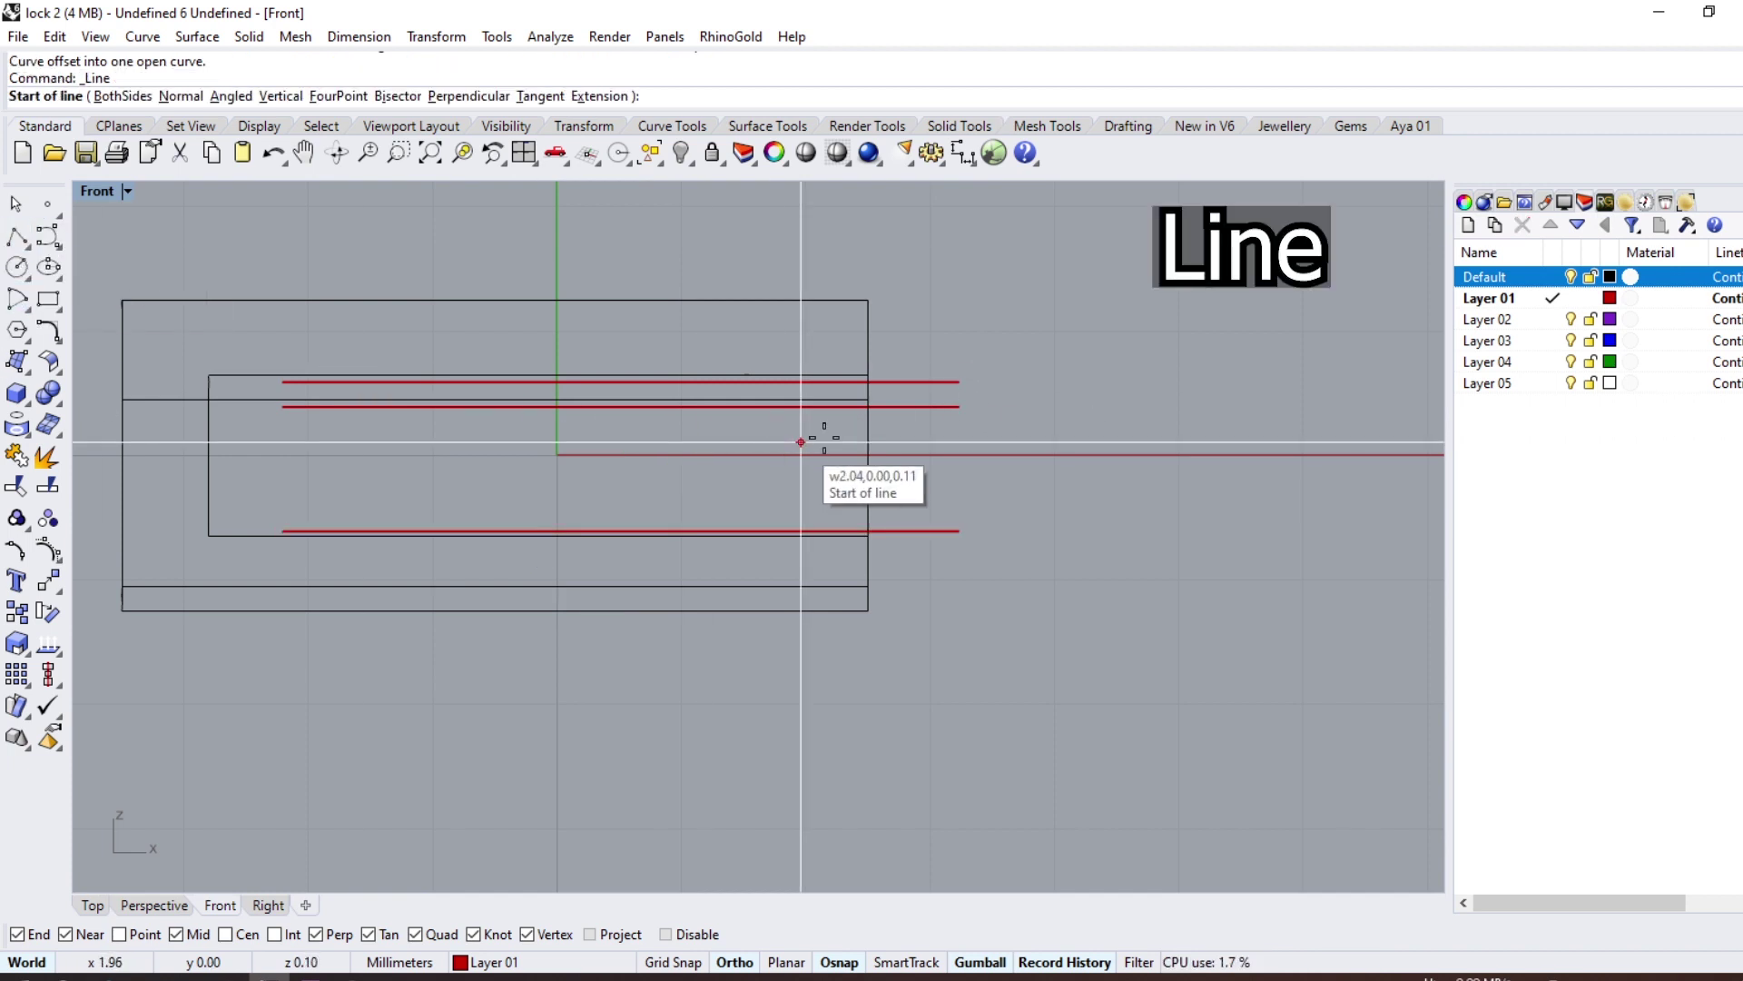
pyautogui.click(958, 381)
pyautogui.click(283, 406)
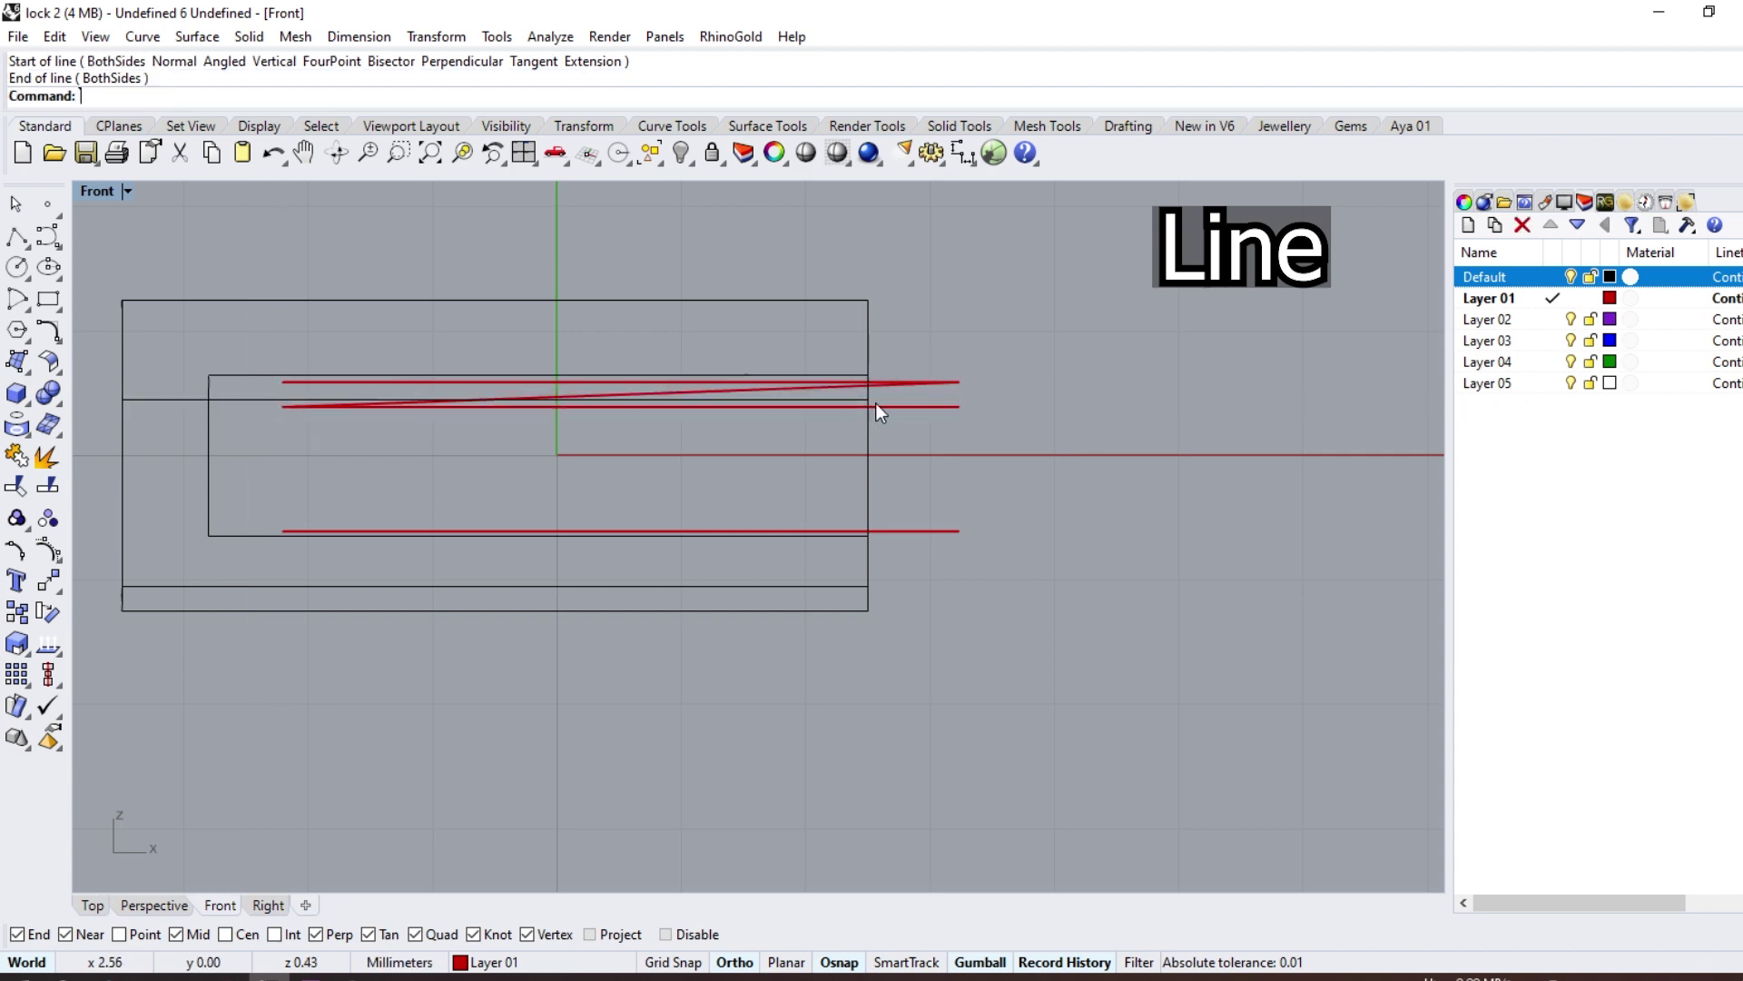
pyautogui.click(830, 384)
pyautogui.press('Delete')
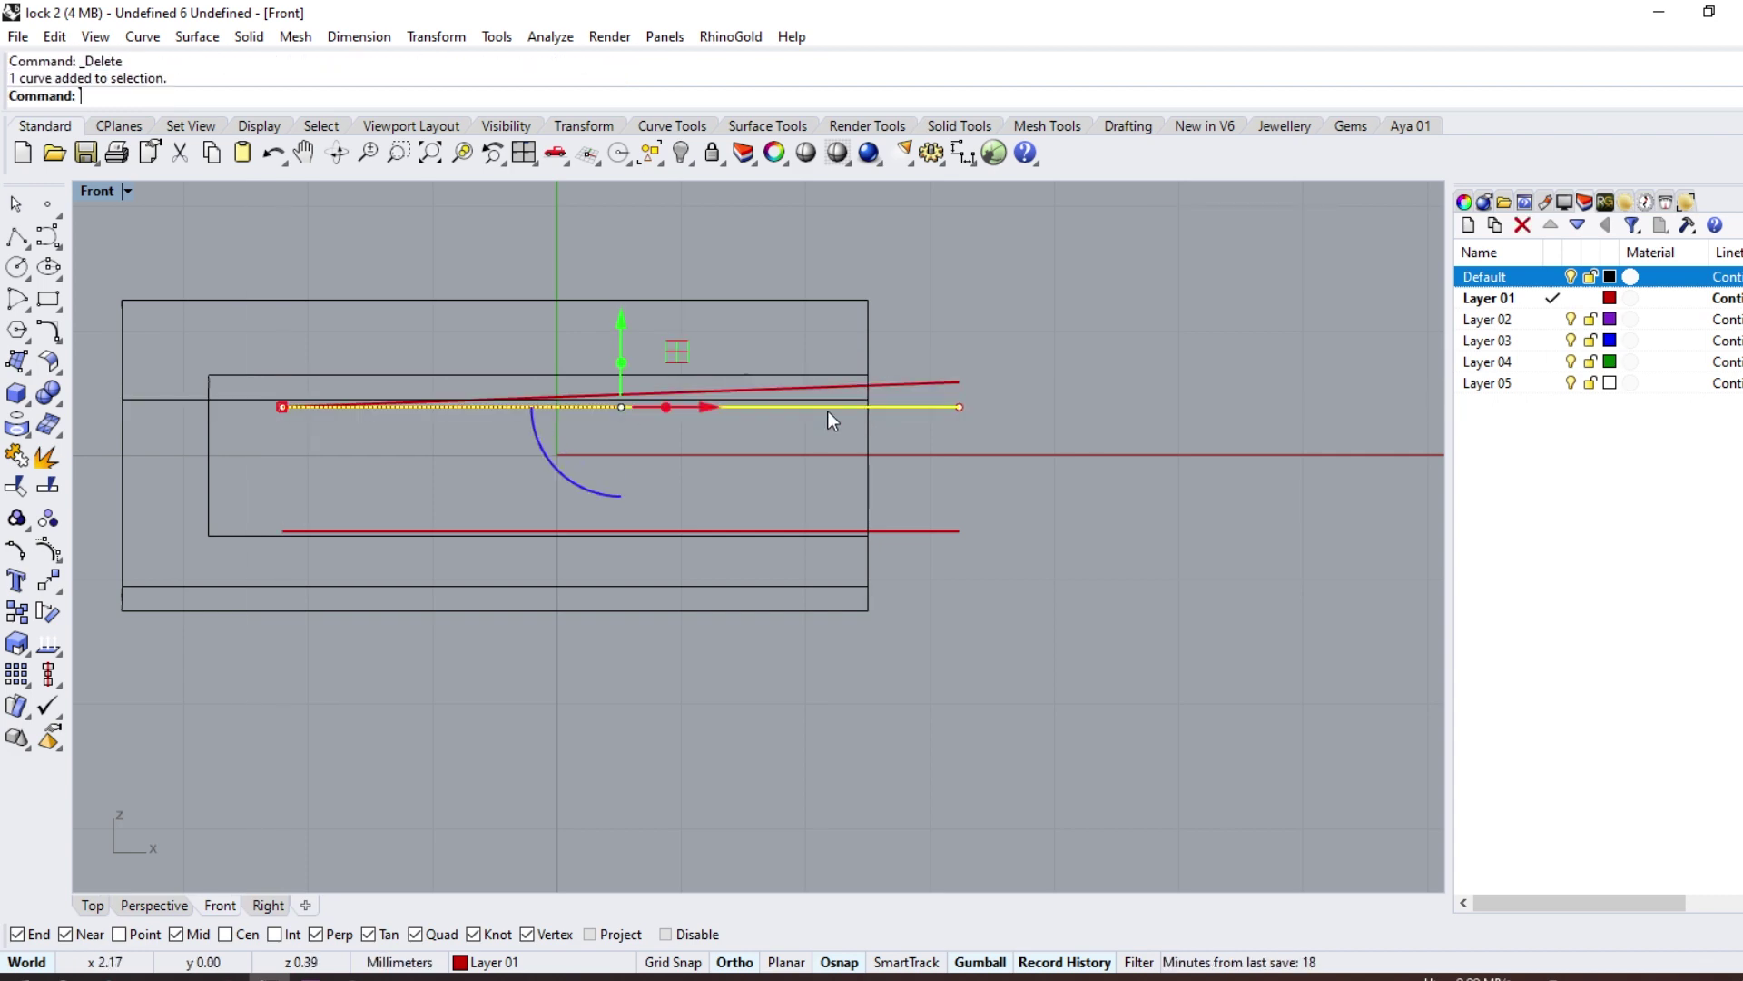
pyautogui.press('Delete')
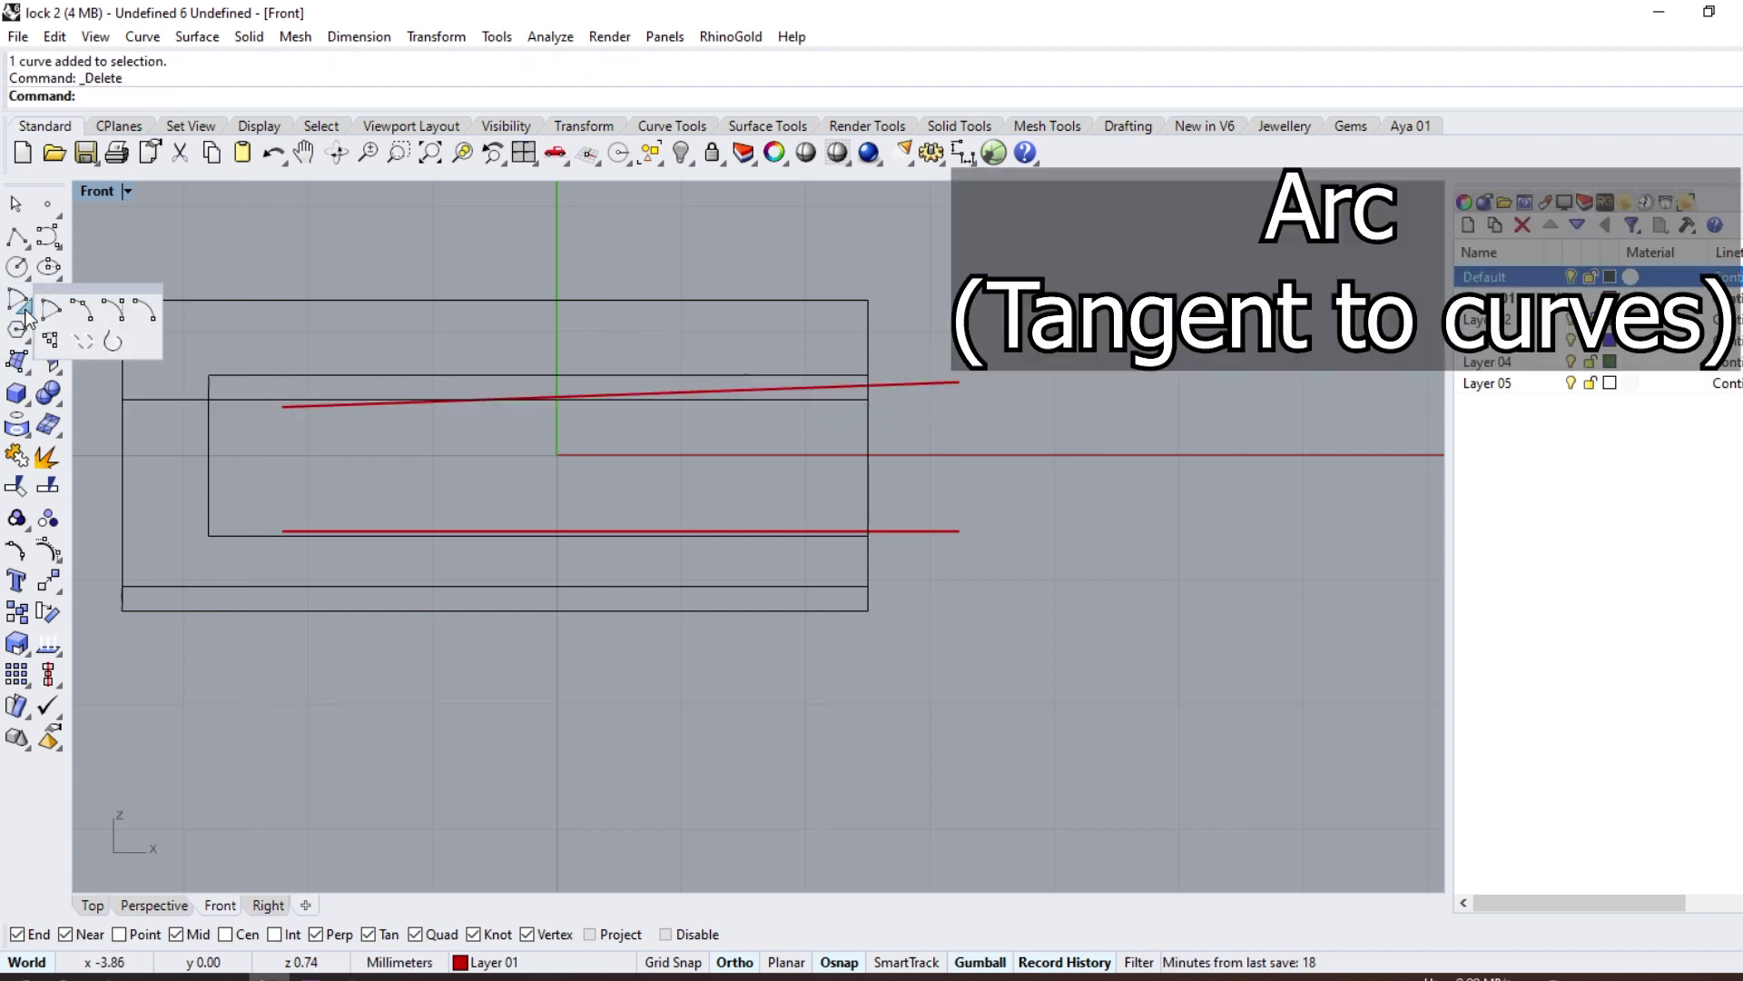
# Step: Add an arc tangent to the slanted and lower lines, rounding the left end
pyautogui.click(47, 341)
pyautogui.click(350, 405)
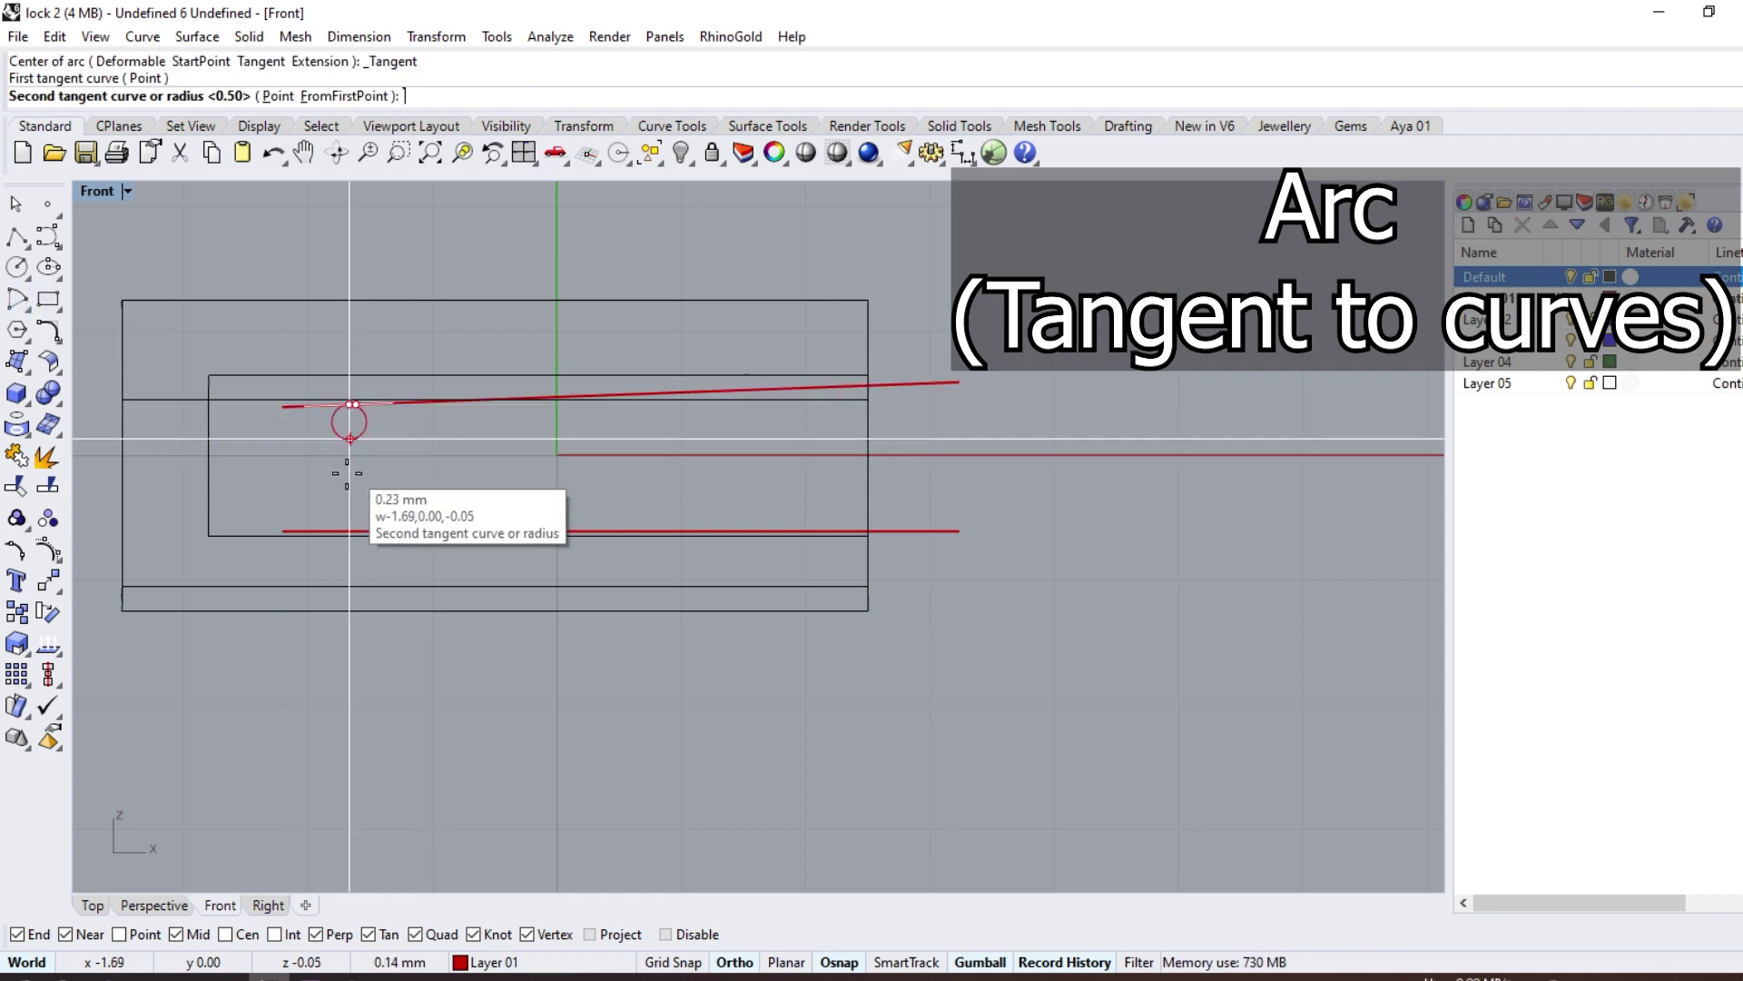
pyautogui.click(345, 530)
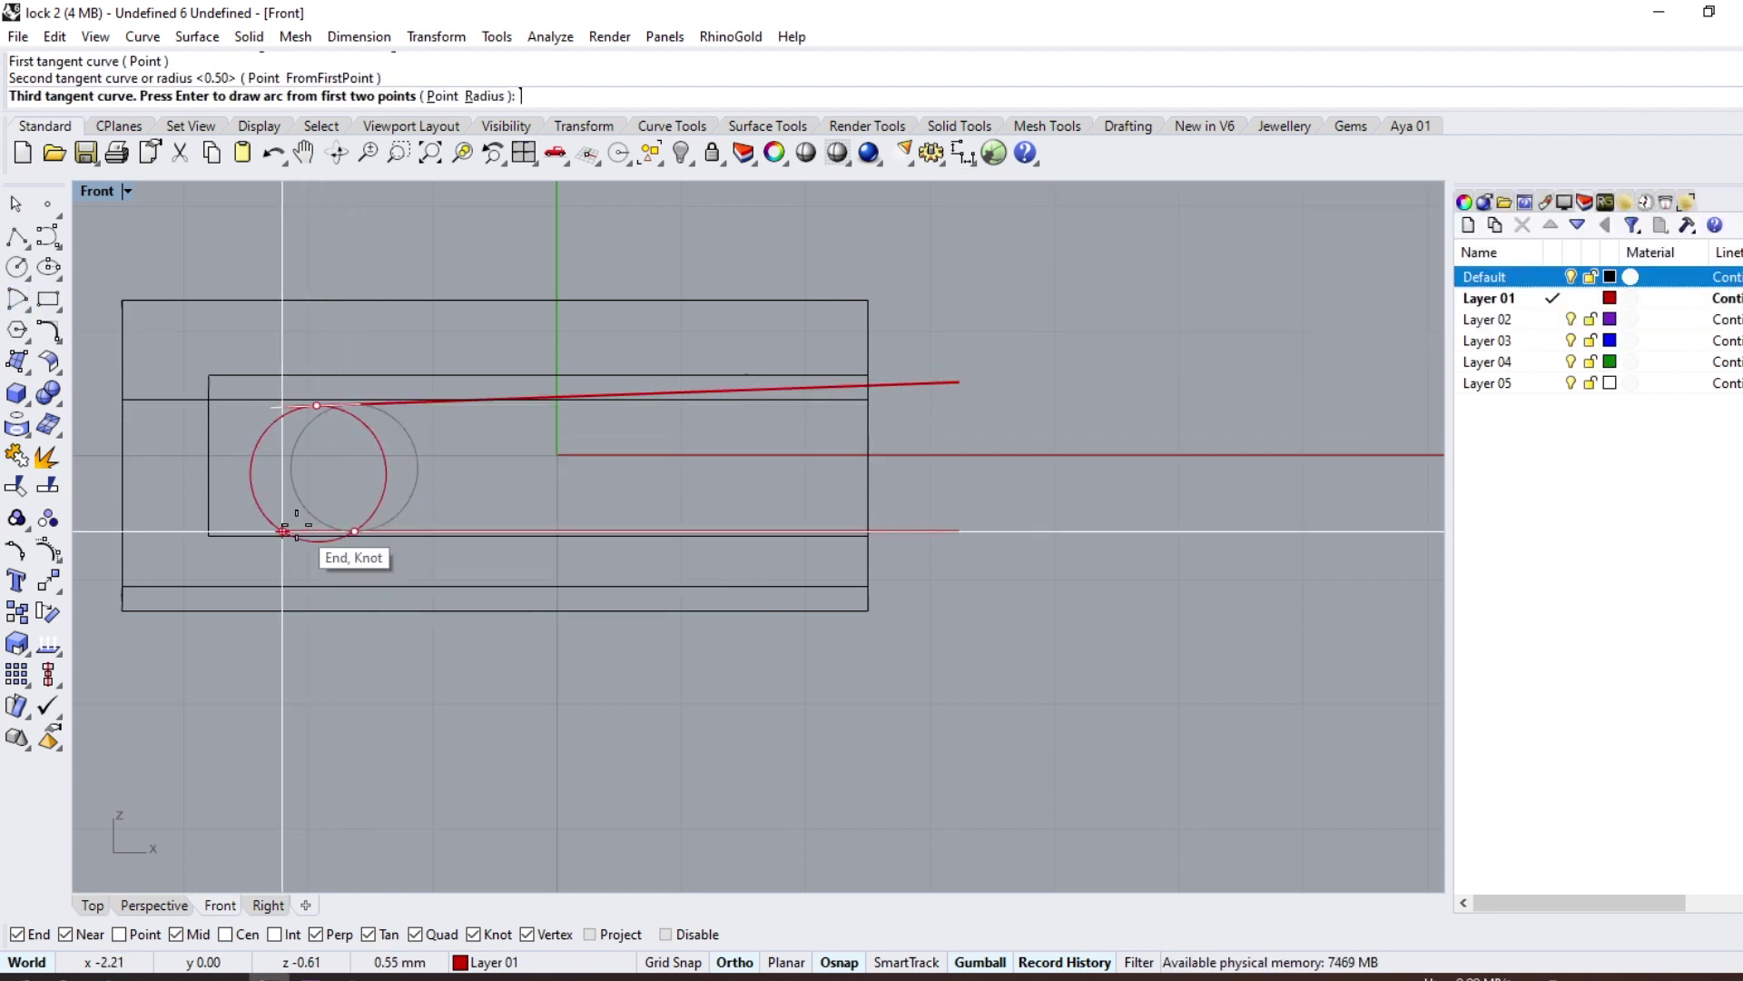
pyautogui.press('Return')
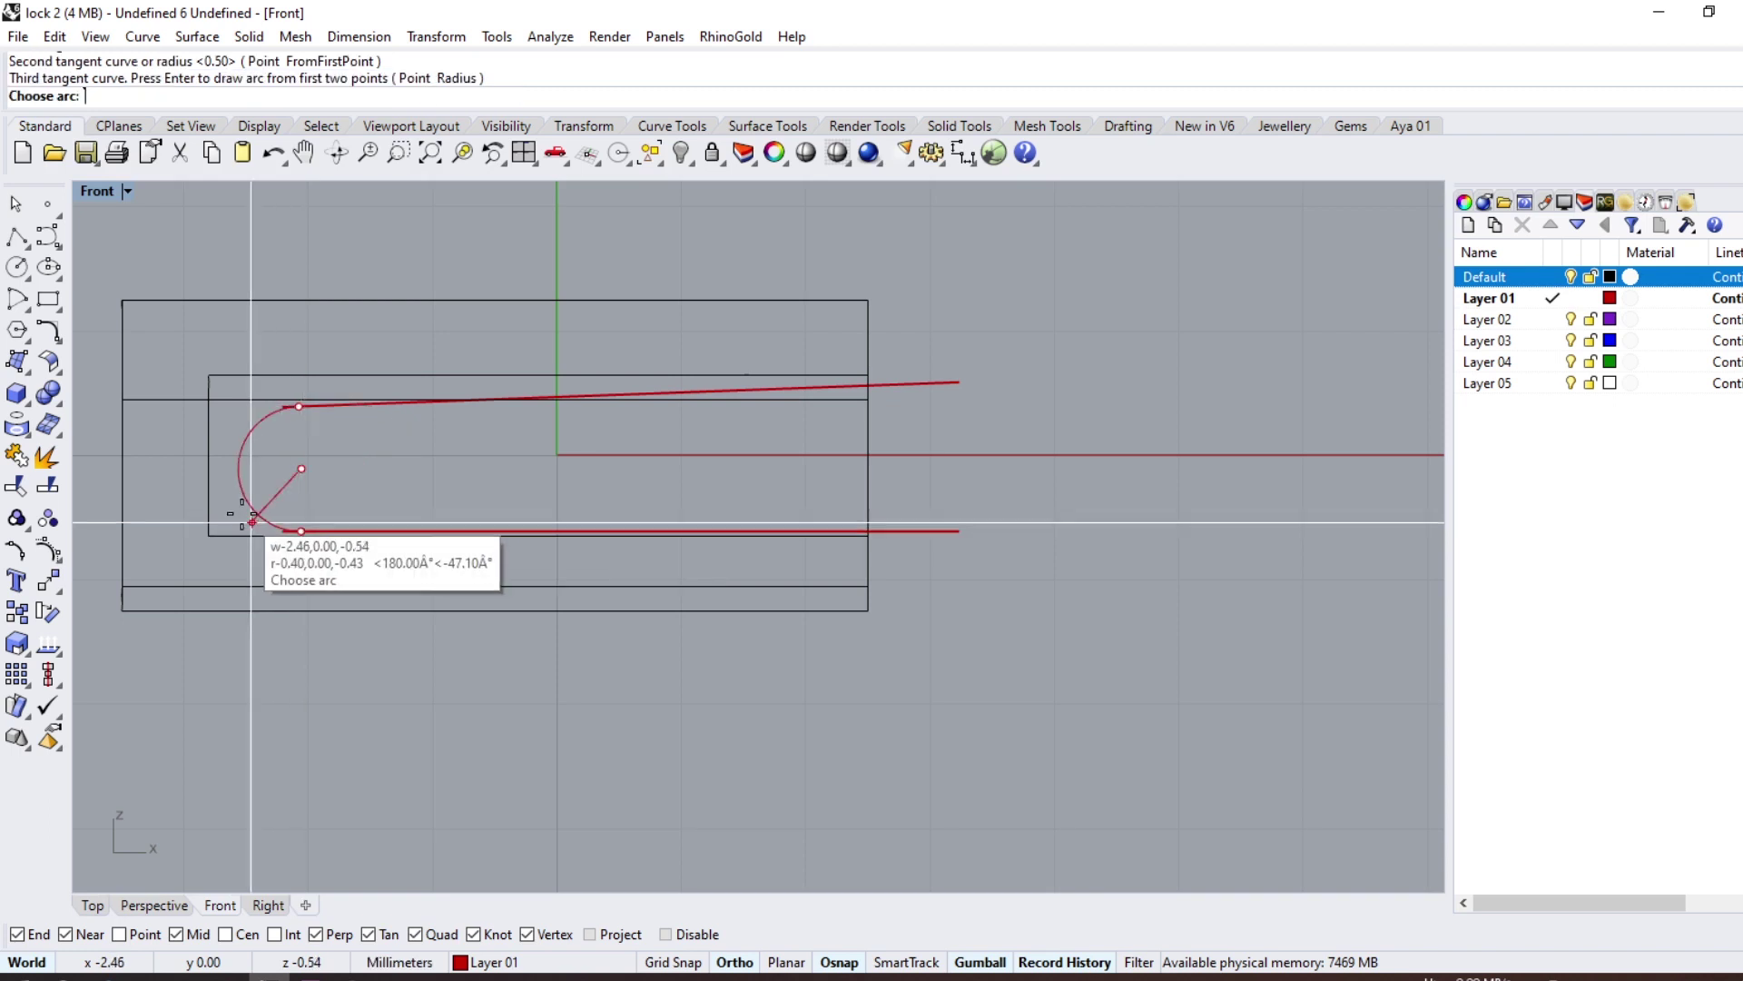
pyautogui.click(257, 522)
# Step: Trim the line end that overhangs the arc
pyautogui.scroll(3, 275, 531)
pyautogui.click(349, 531)
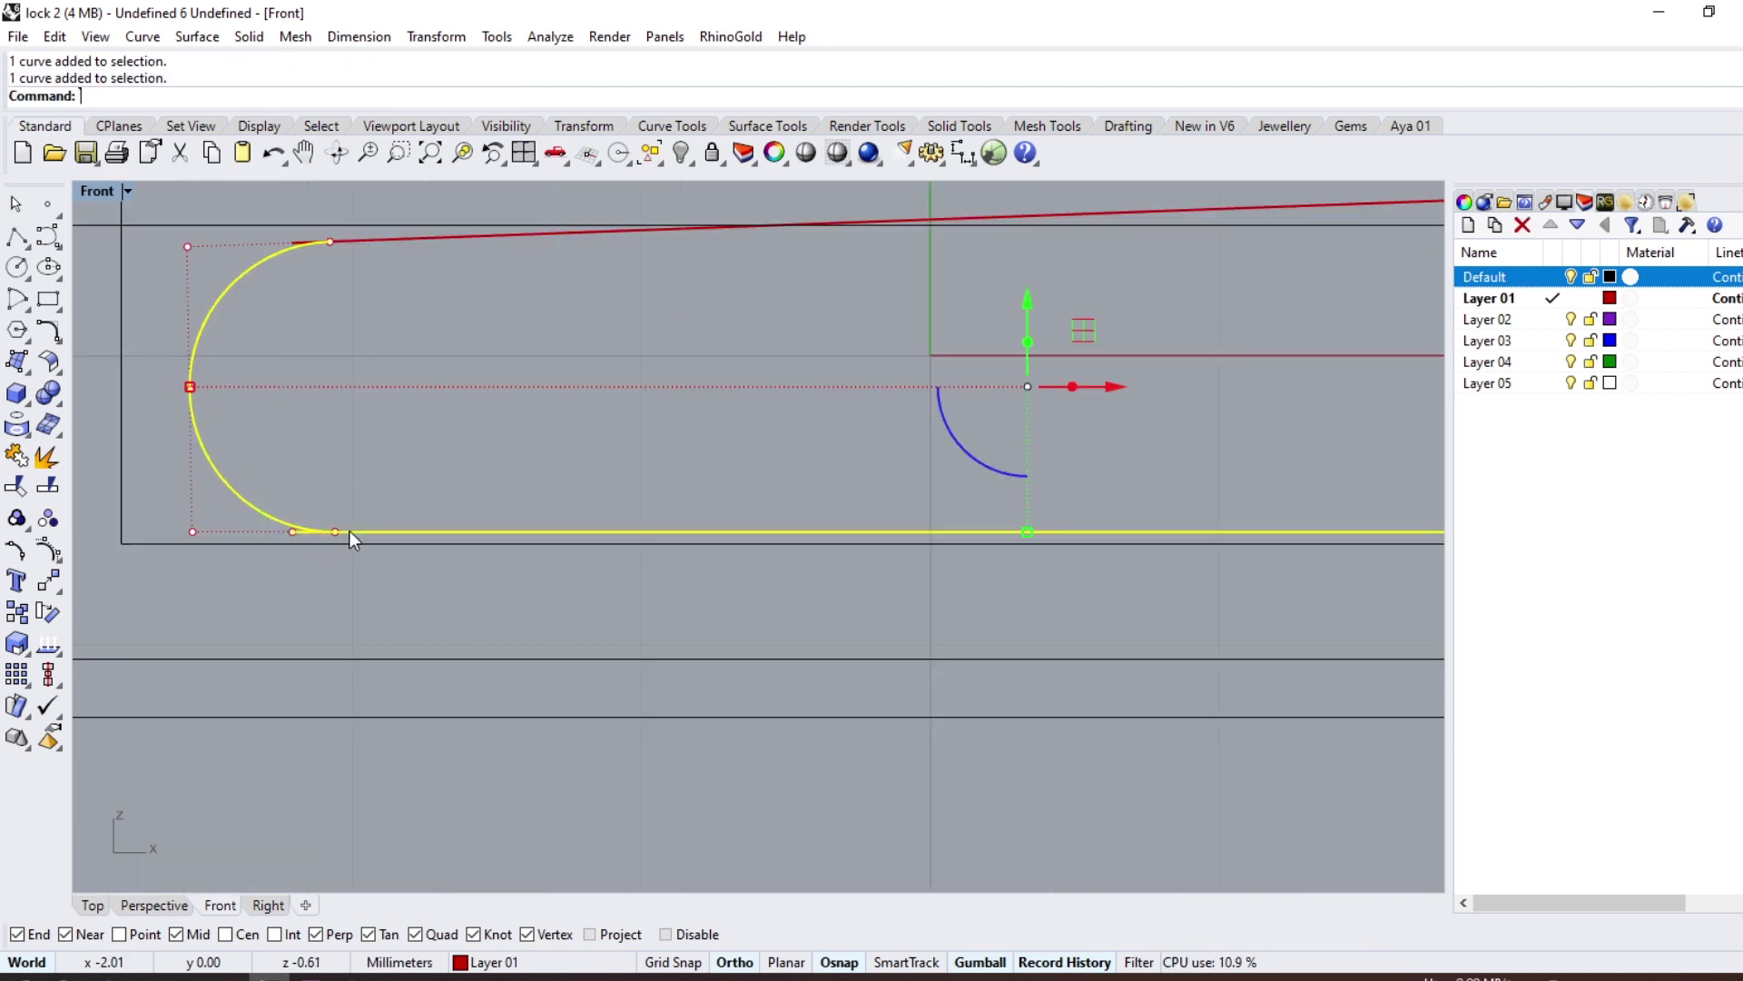
pyautogui.click(15, 488)
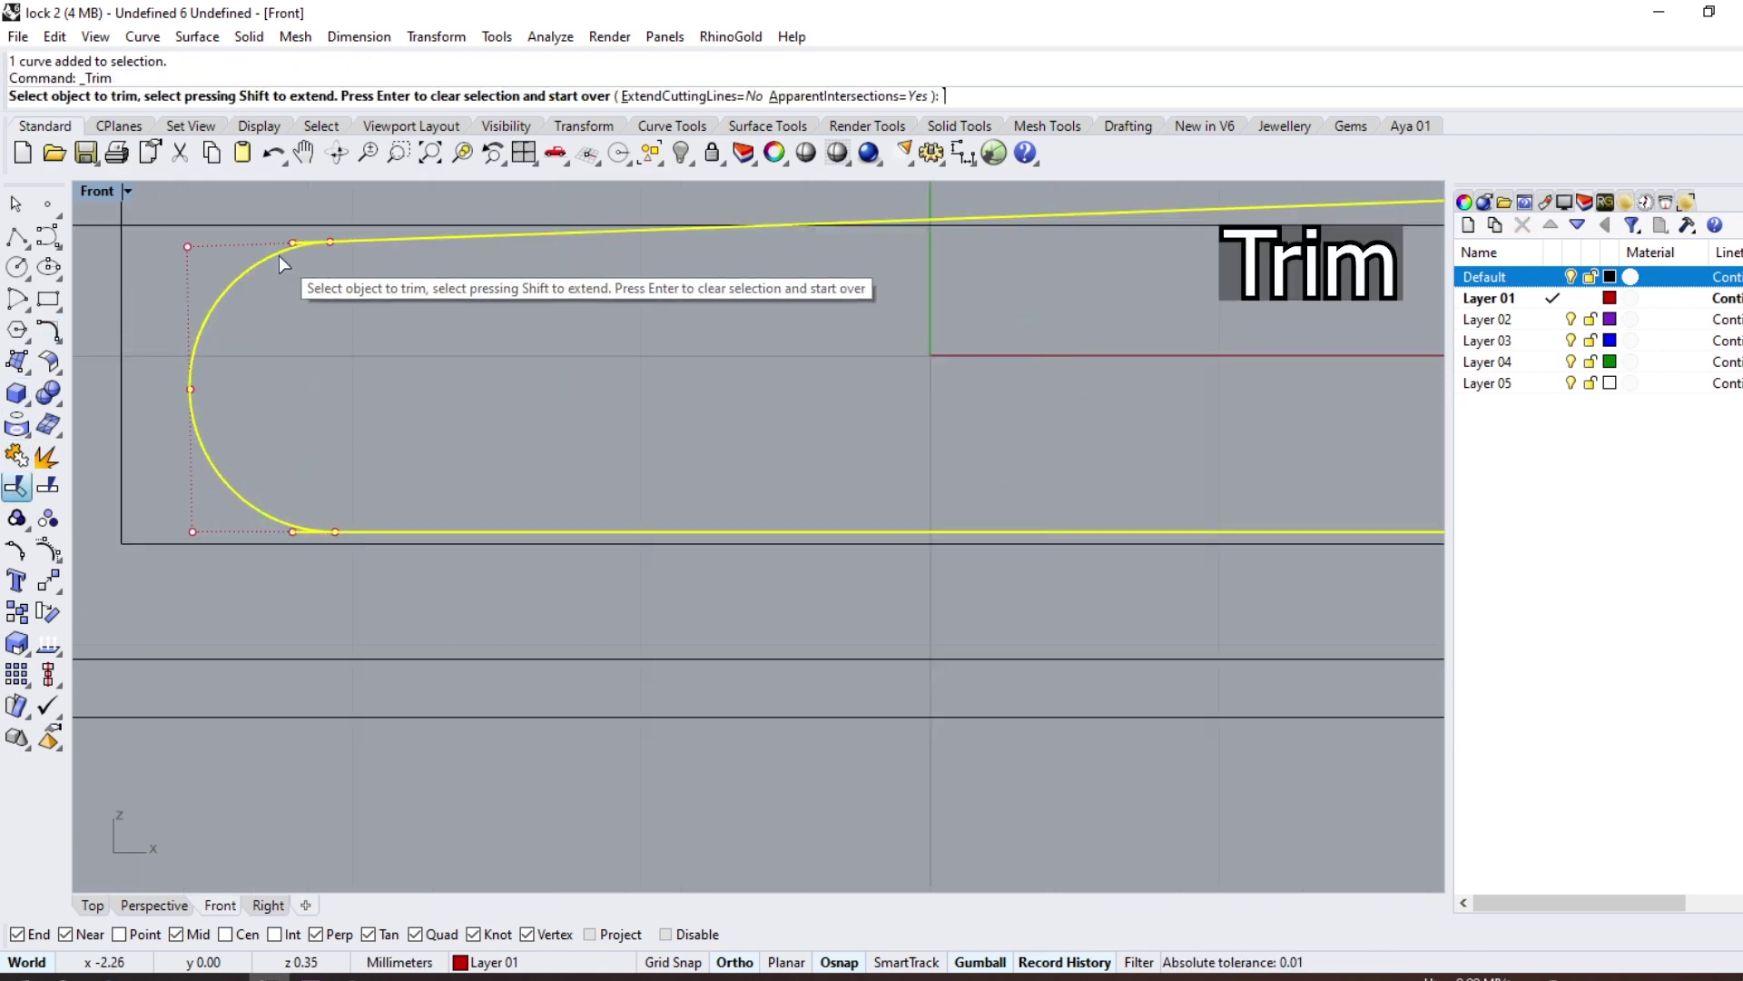
pyautogui.scroll(3, 280, 251)
pyautogui.scroll(-1, 323, 226)
pyautogui.scroll(3, 314, 460)
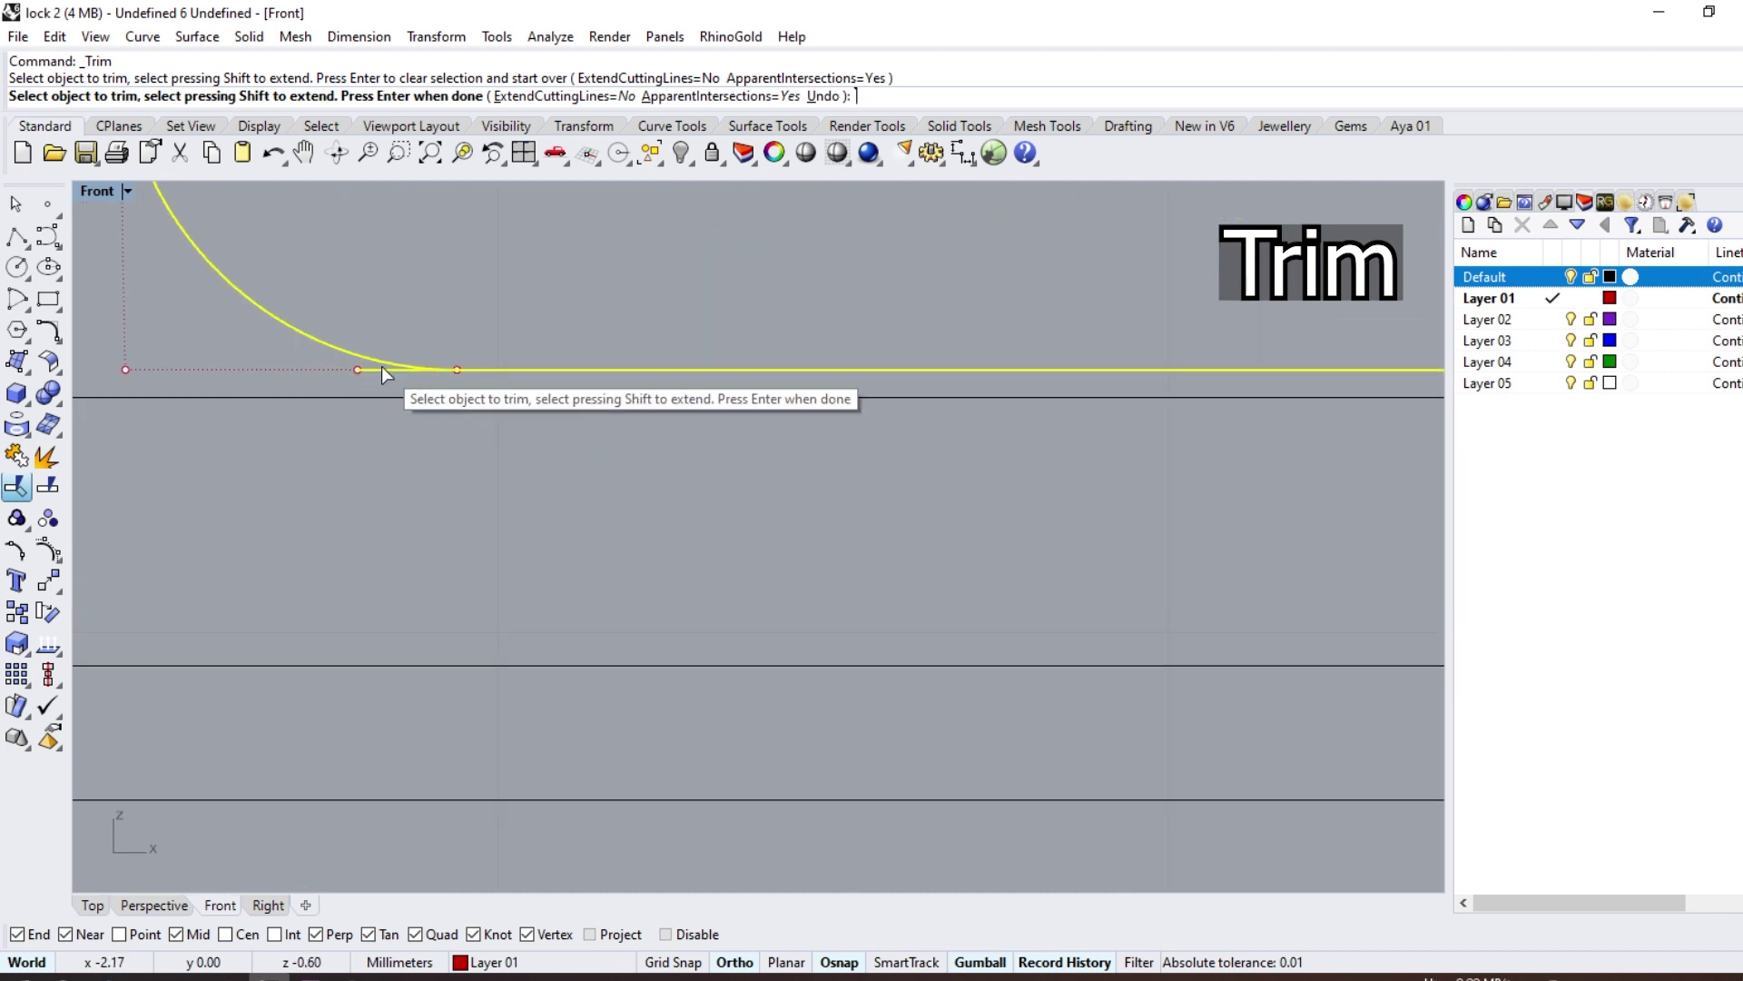
pyautogui.click(381, 366)
pyautogui.scroll(-3, 363, 417)
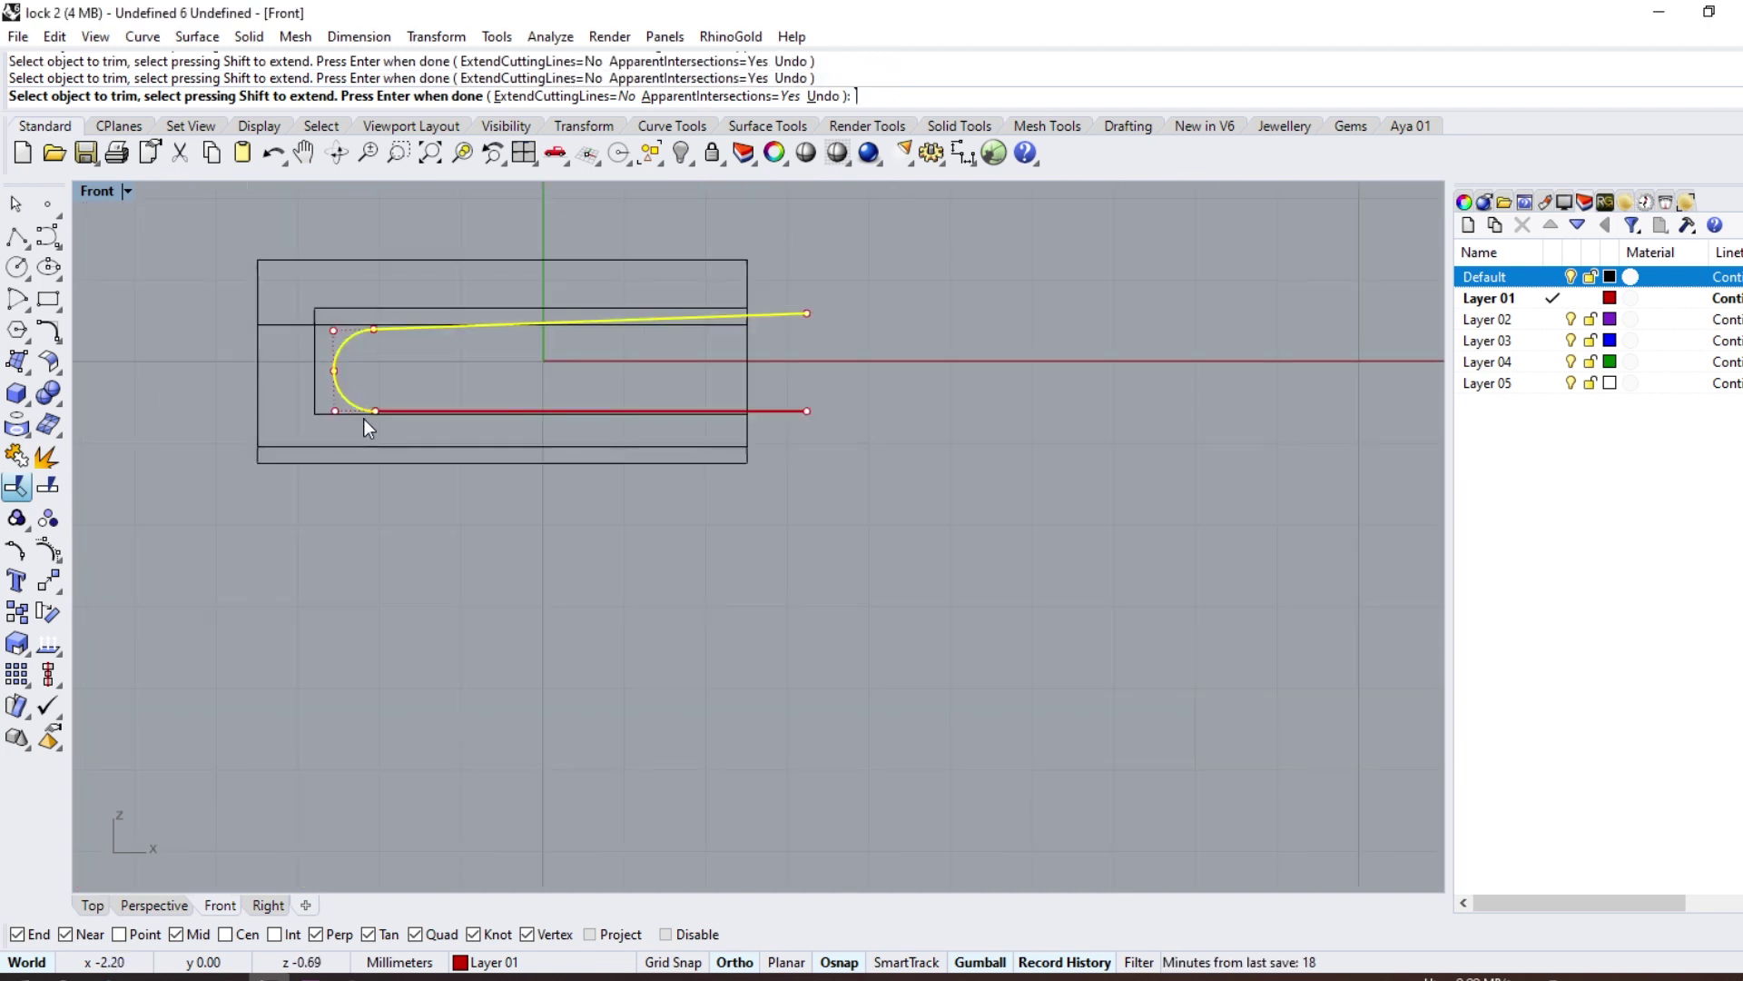
pyautogui.press('Return')
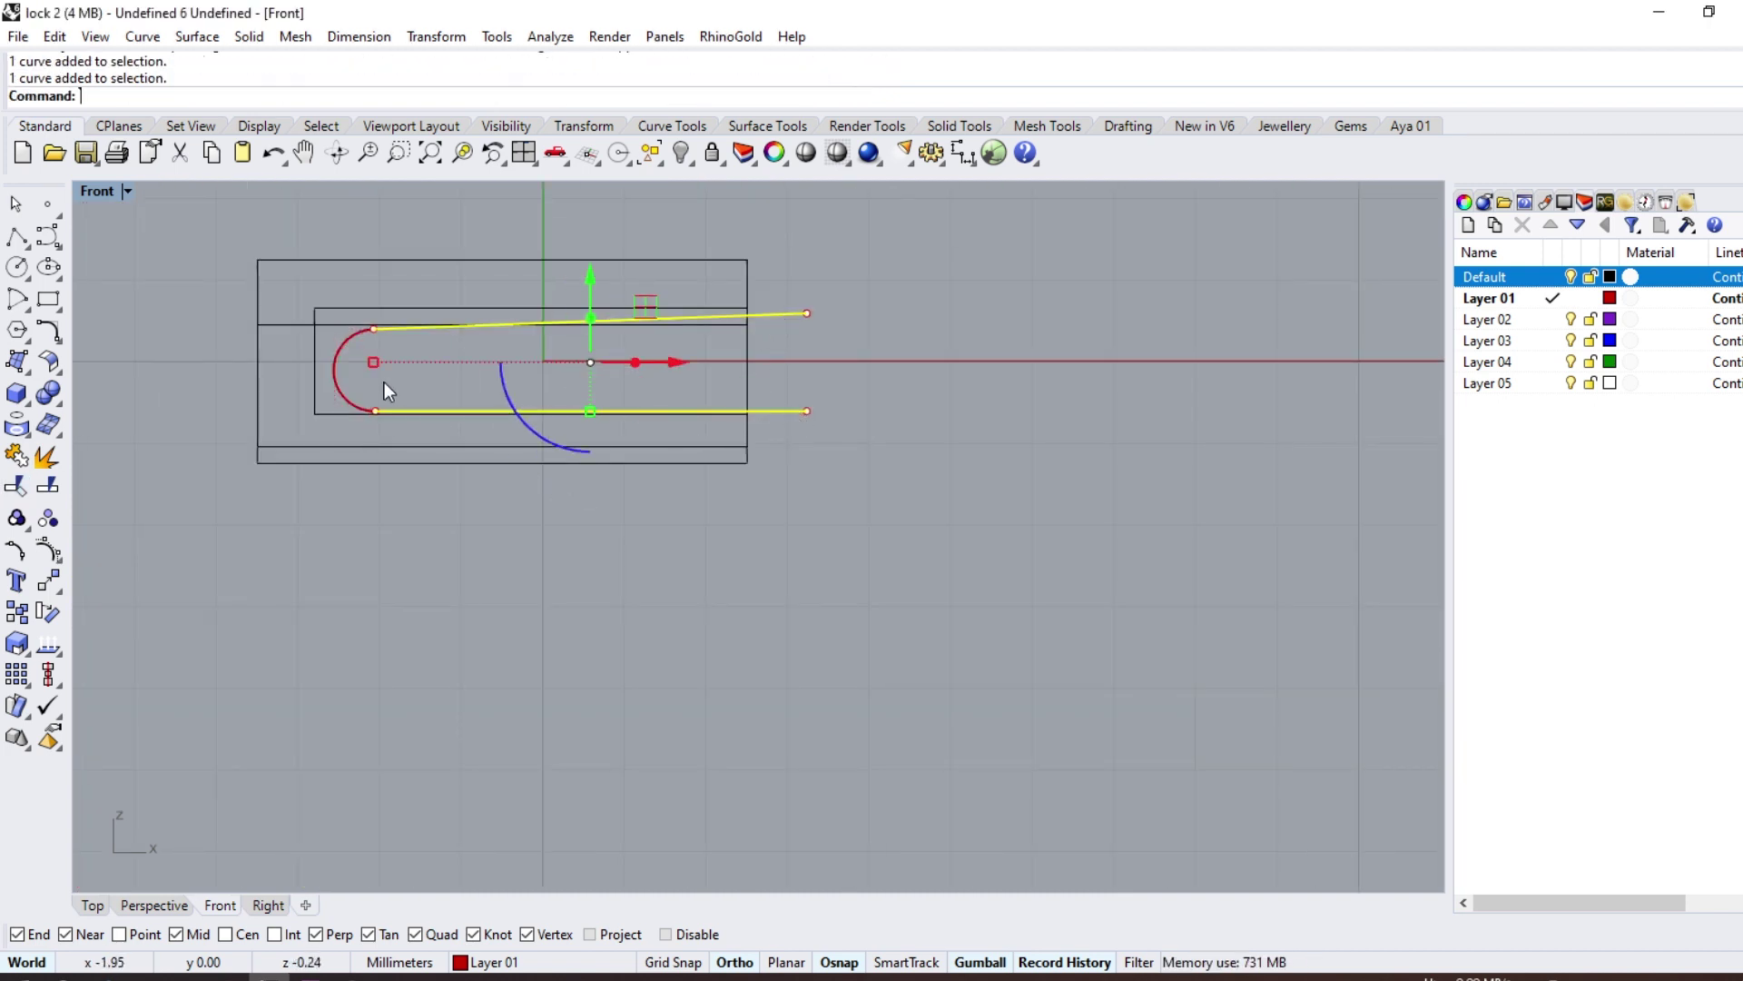
# Step: Join the arc and lines into one curve, then split the upper arm at the box edge and delete the excess
pyautogui.click(16, 458)
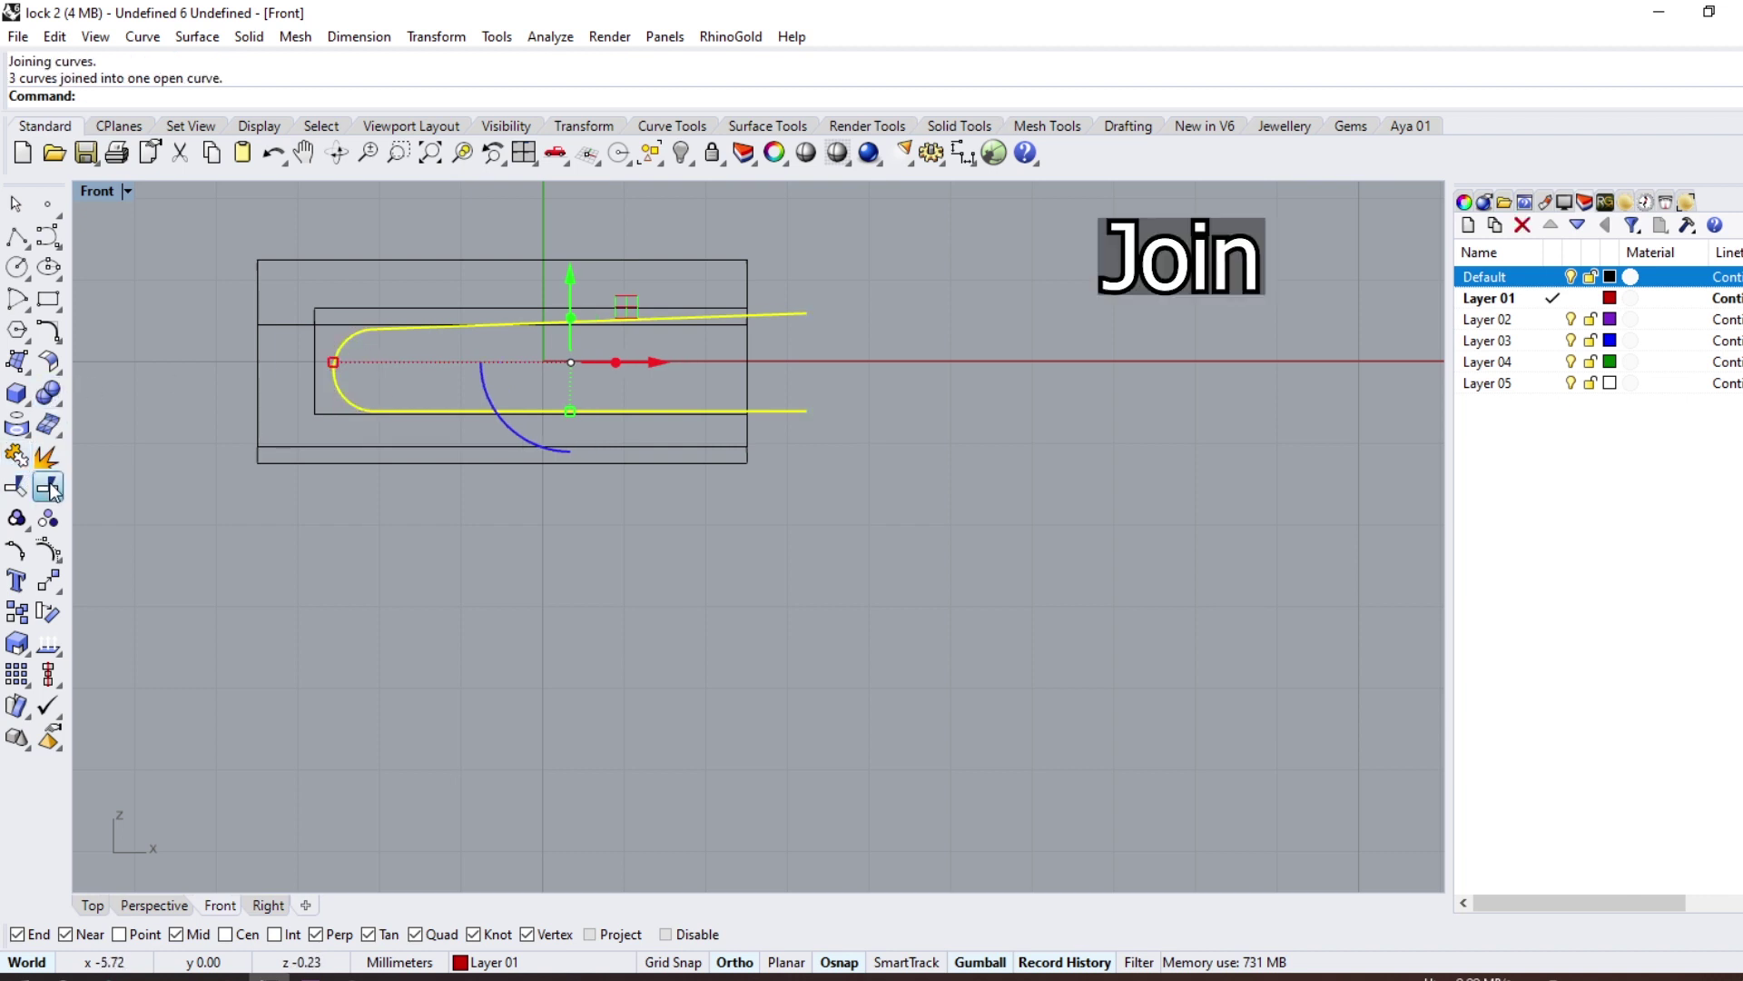
pyautogui.click(171, 96)
pyautogui.scroll(3, 754, 309)
pyautogui.scroll(1, 751, 313)
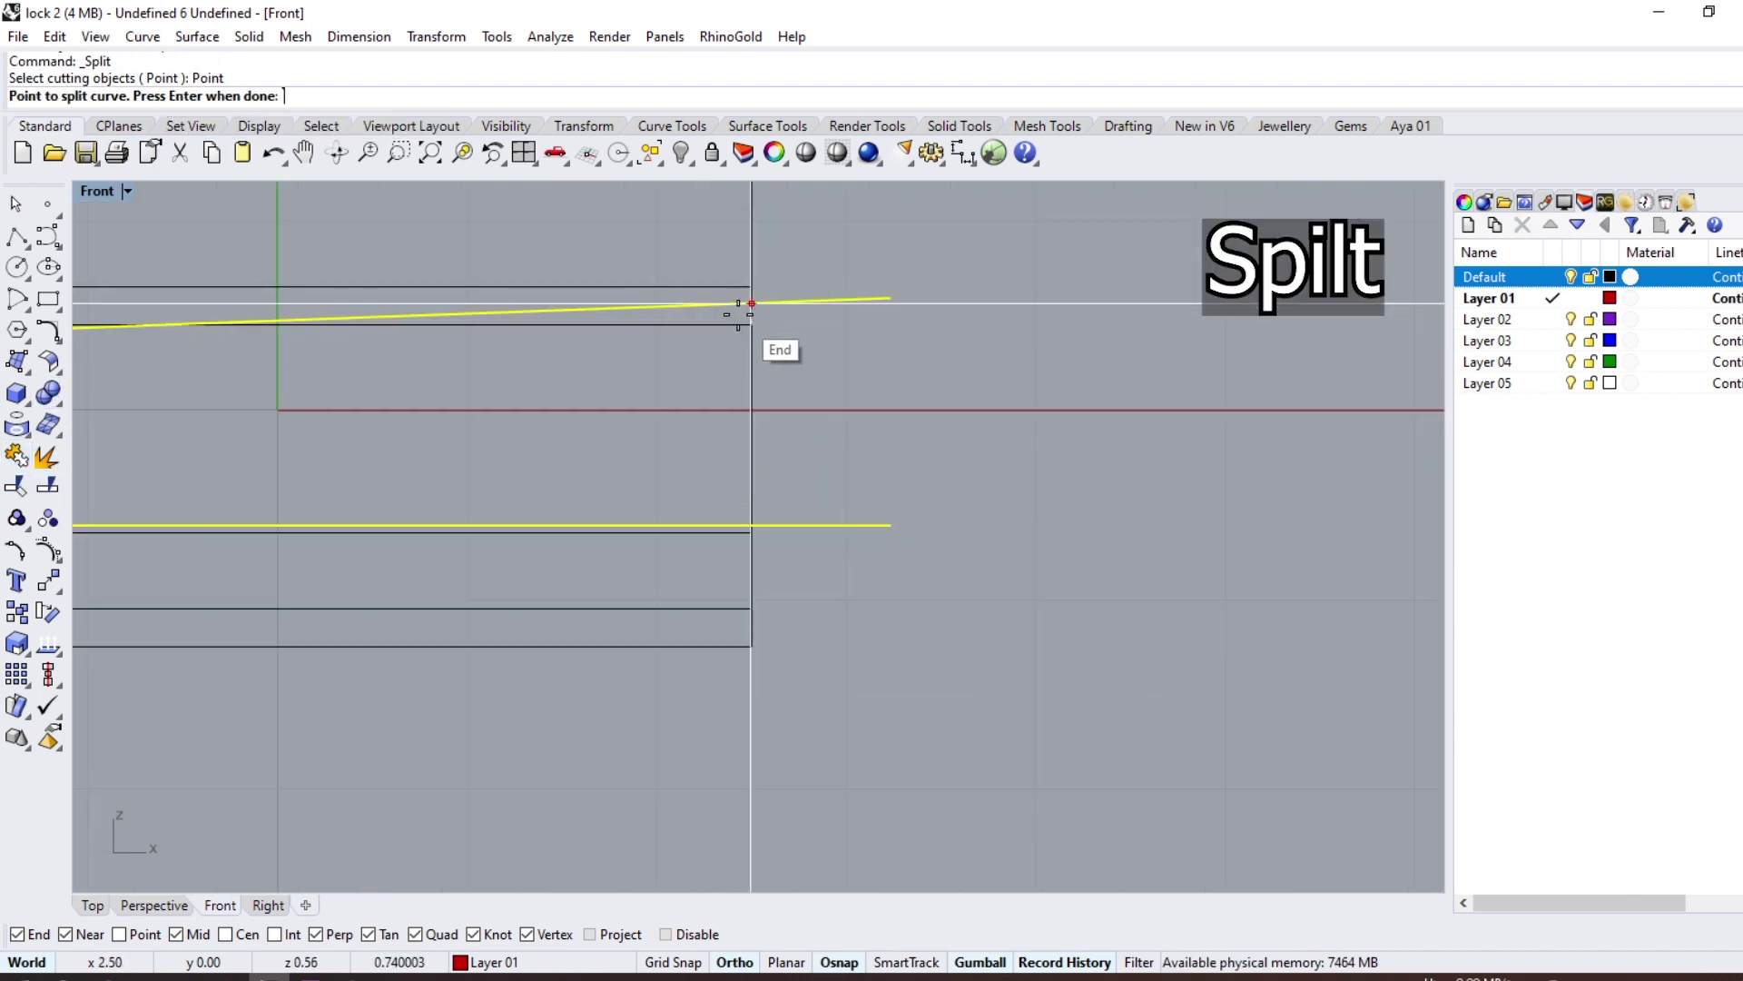
pyautogui.click(723, 305)
pyautogui.press('Return')
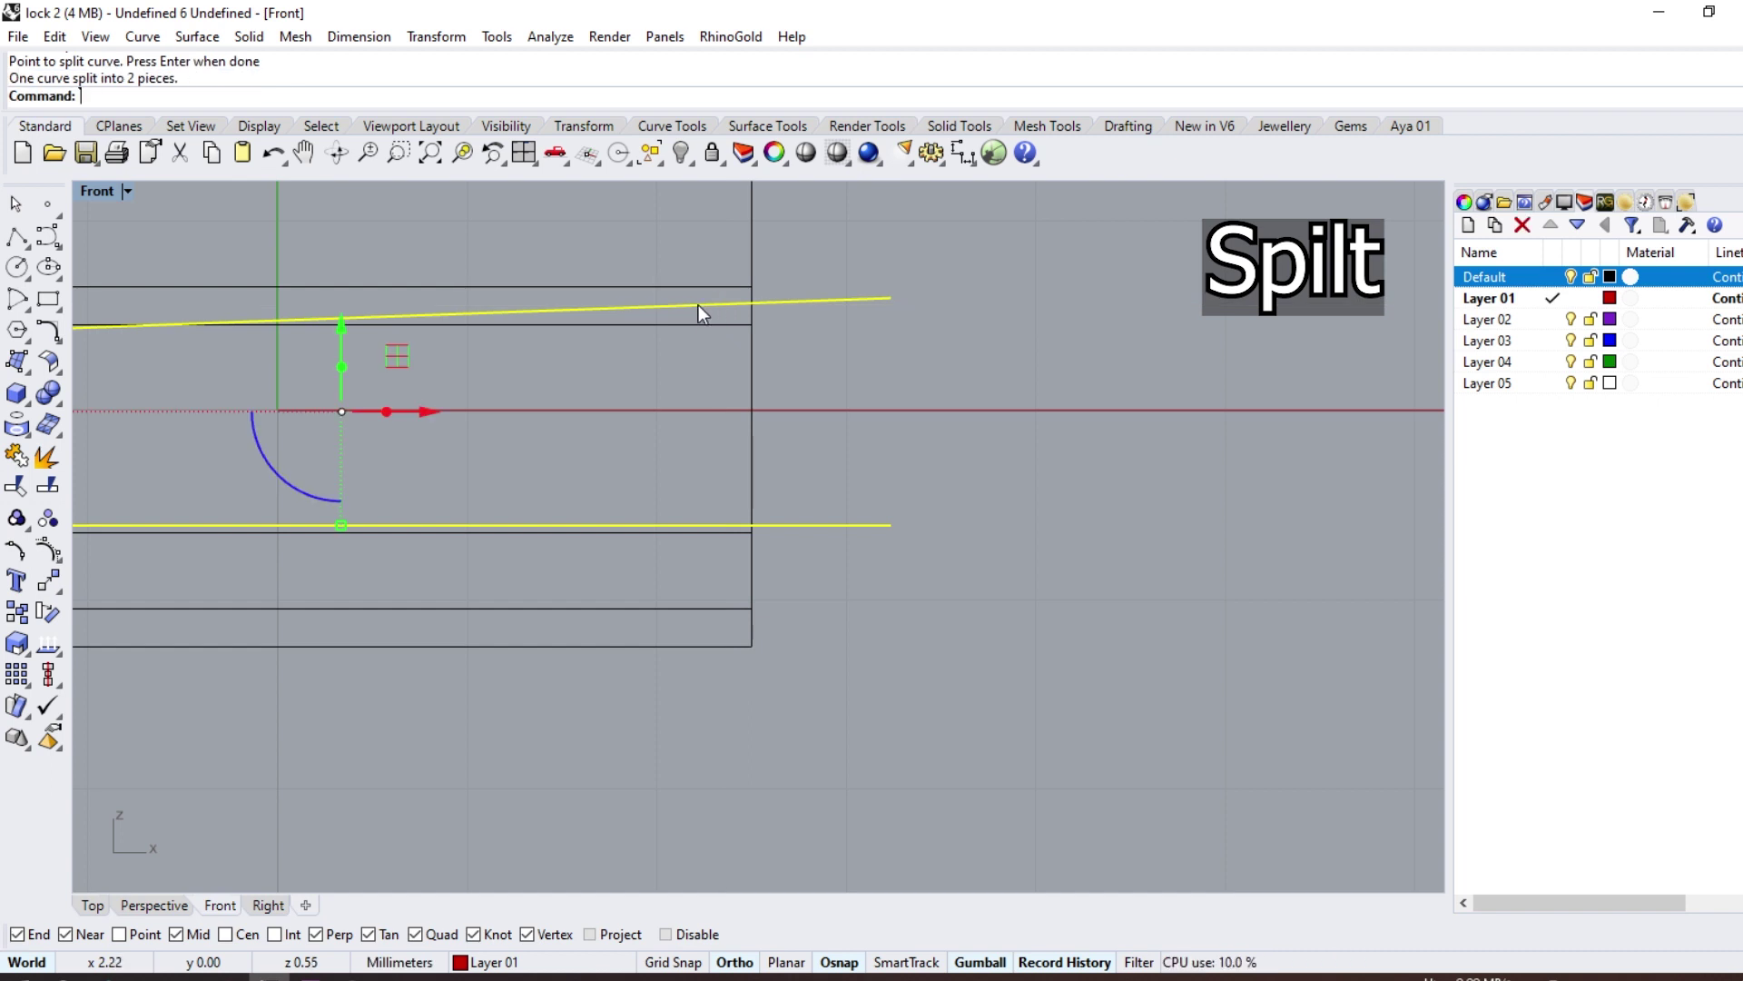
pyautogui.keyDown('ctrl'); pyautogui.click(711, 341); pyautogui.keyUp('ctrl')
pyautogui.press('Delete')
pyautogui.scroll(-3, 711, 347)
pyautogui.click(687, 324)
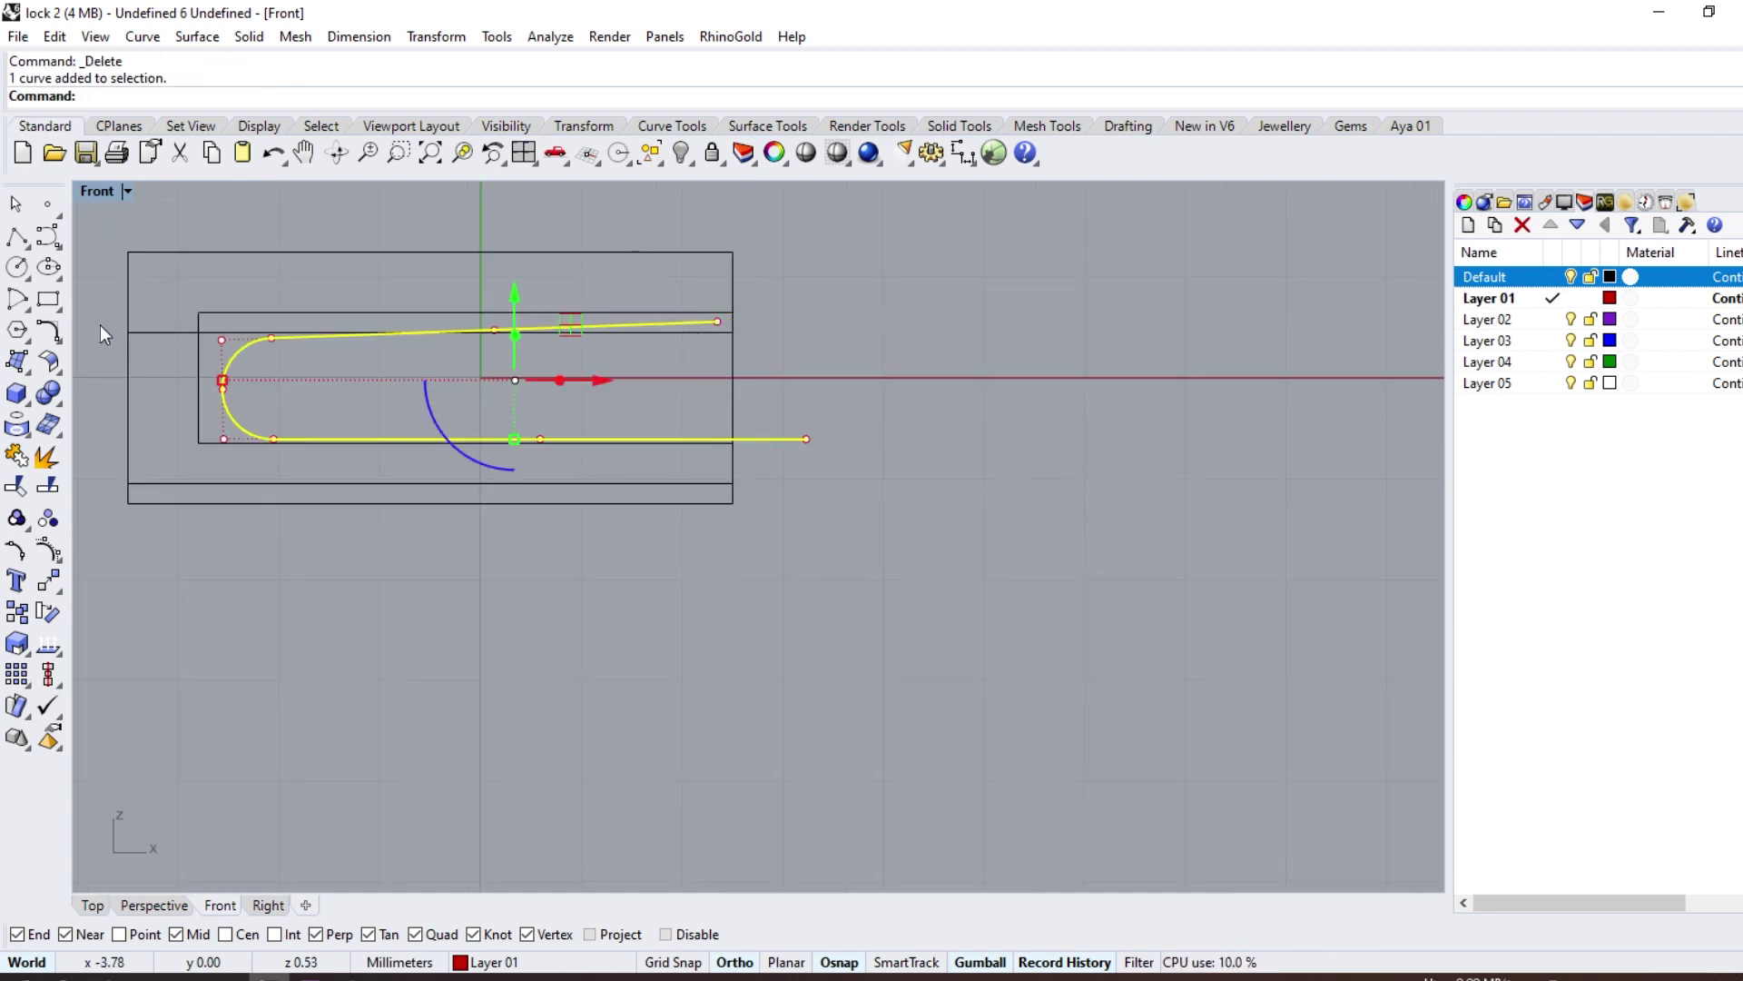
pyautogui.click(56, 344)
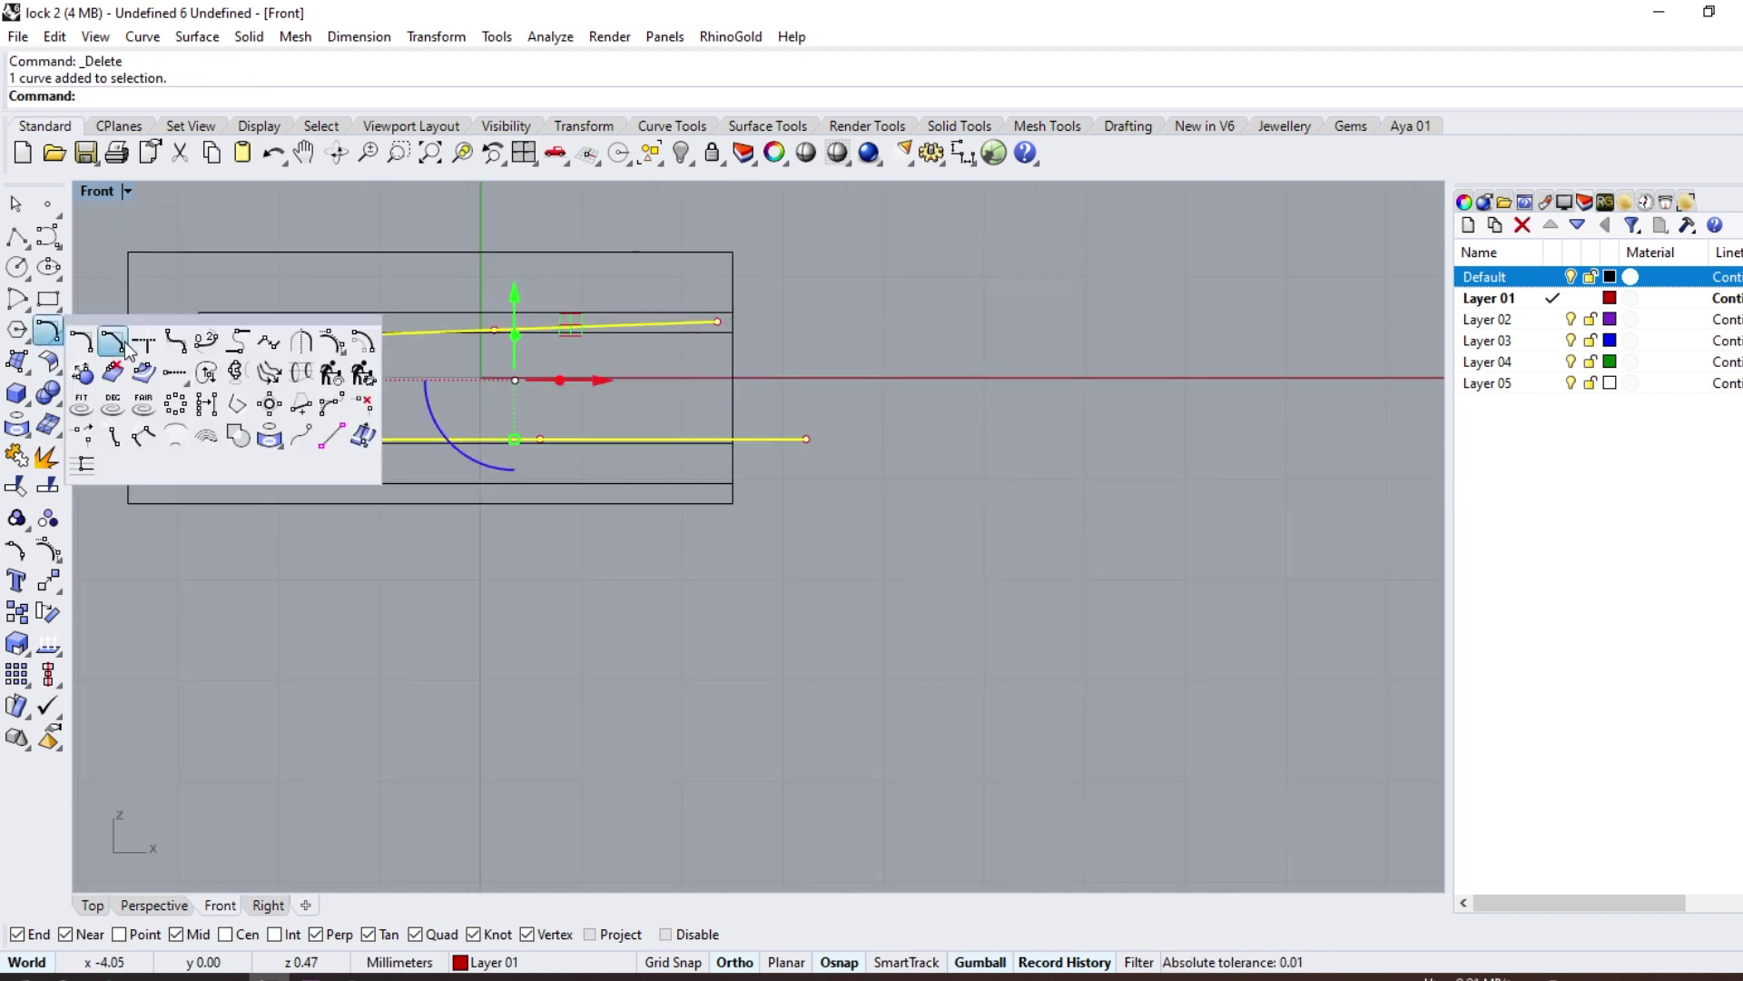
# Step: Offset the U-shaped curve 0.4 toward the inside
pyautogui.click(357, 353)
pyautogui.write('.4')
pyautogui.press('Return')
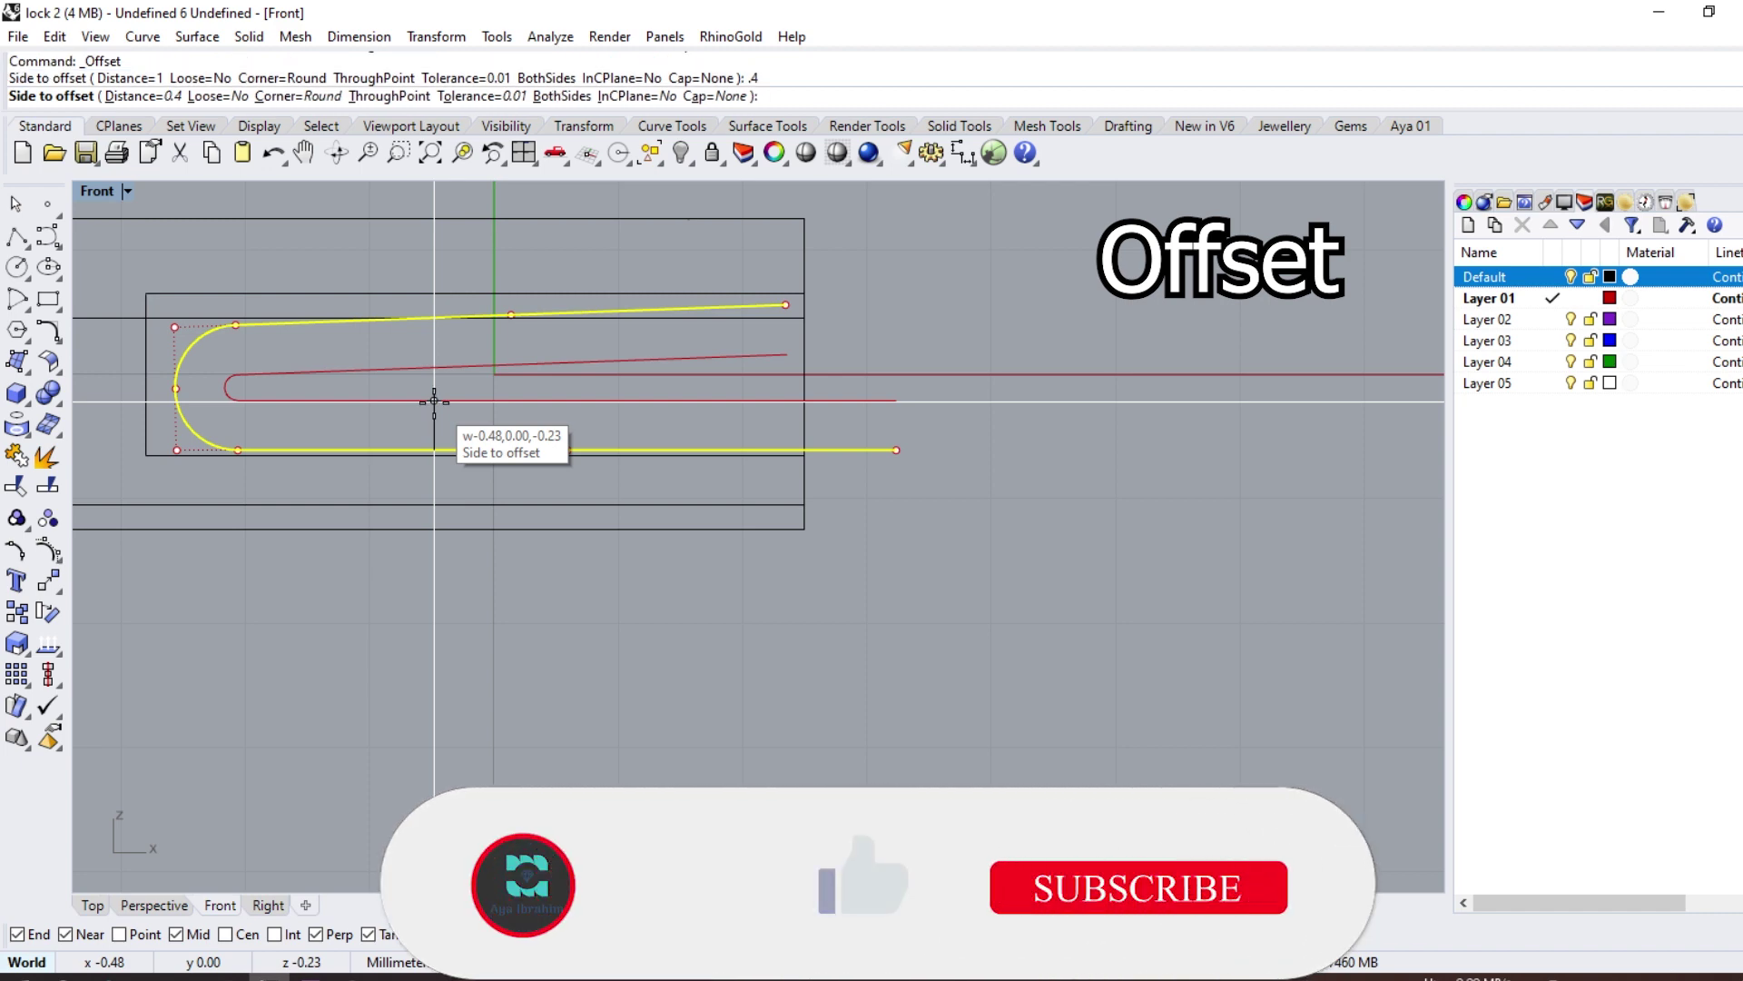
pyautogui.click(434, 400)
pyautogui.moveTo(880, 378); pyautogui.dragTo(863, 531)
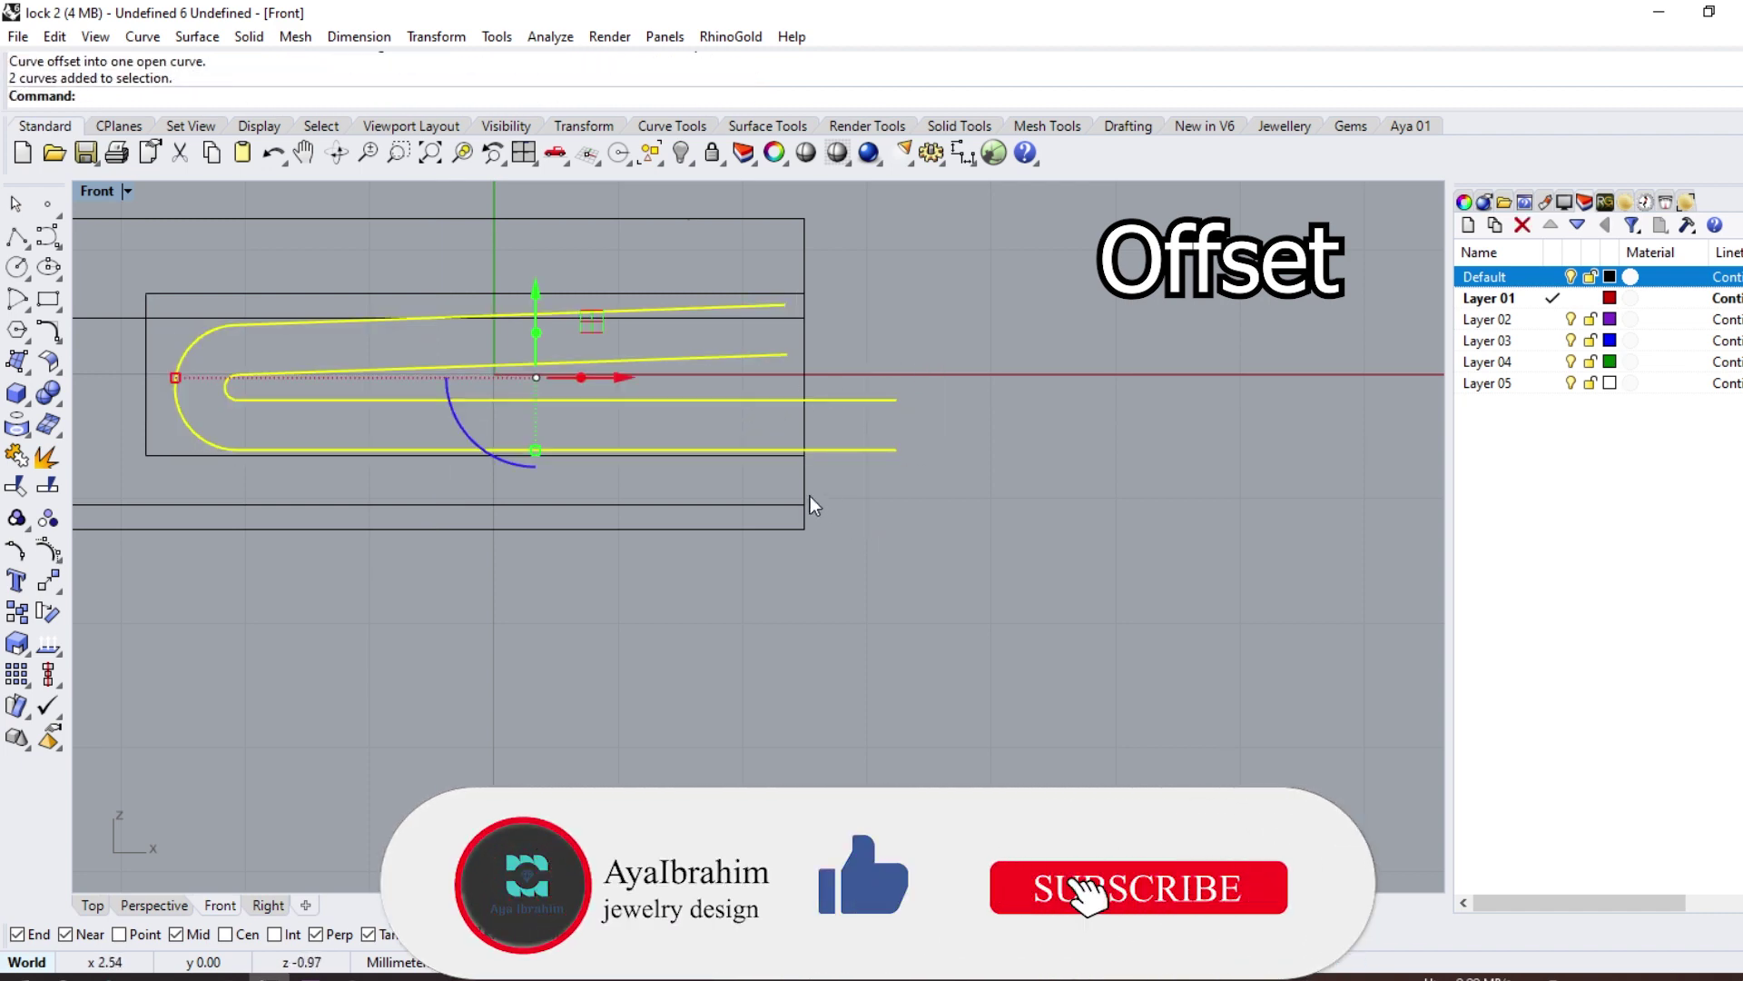
# Step: Close both upper arms with a short vertical line and trim the protruding stub
pyautogui.click(30, 249)
pyautogui.scroll(3, 810, 393)
pyautogui.scroll(3, 778, 292)
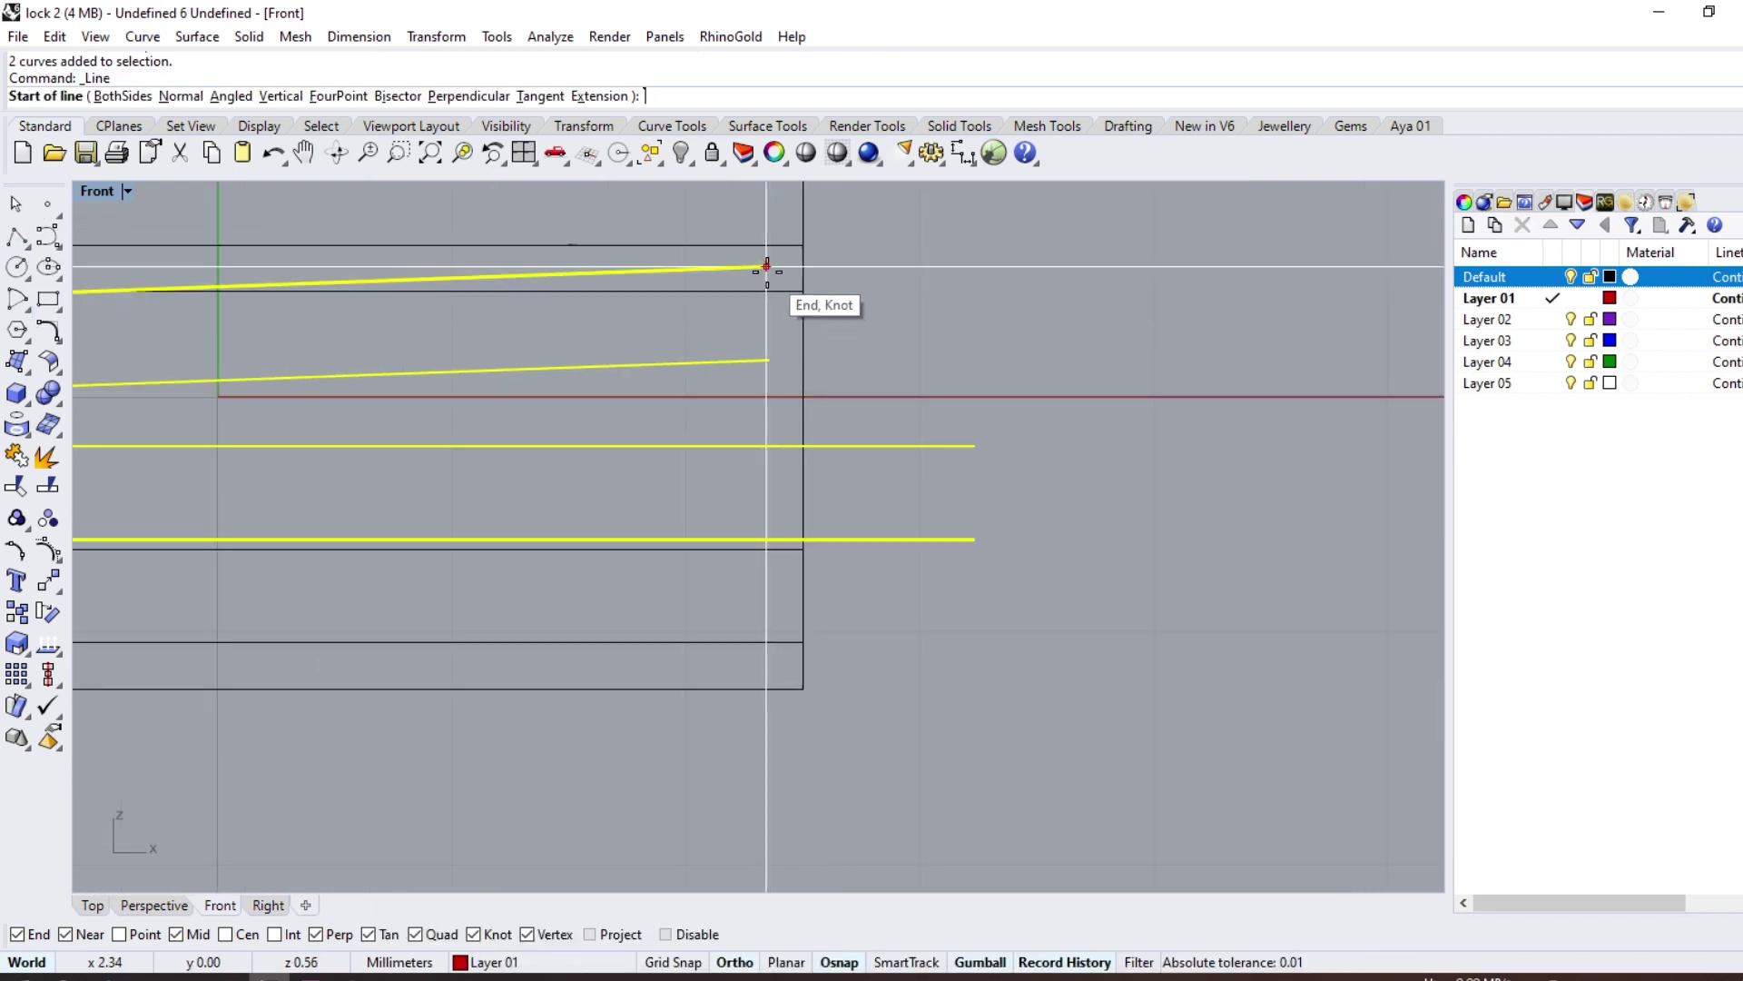
pyautogui.click(767, 266)
pyautogui.click(766, 361)
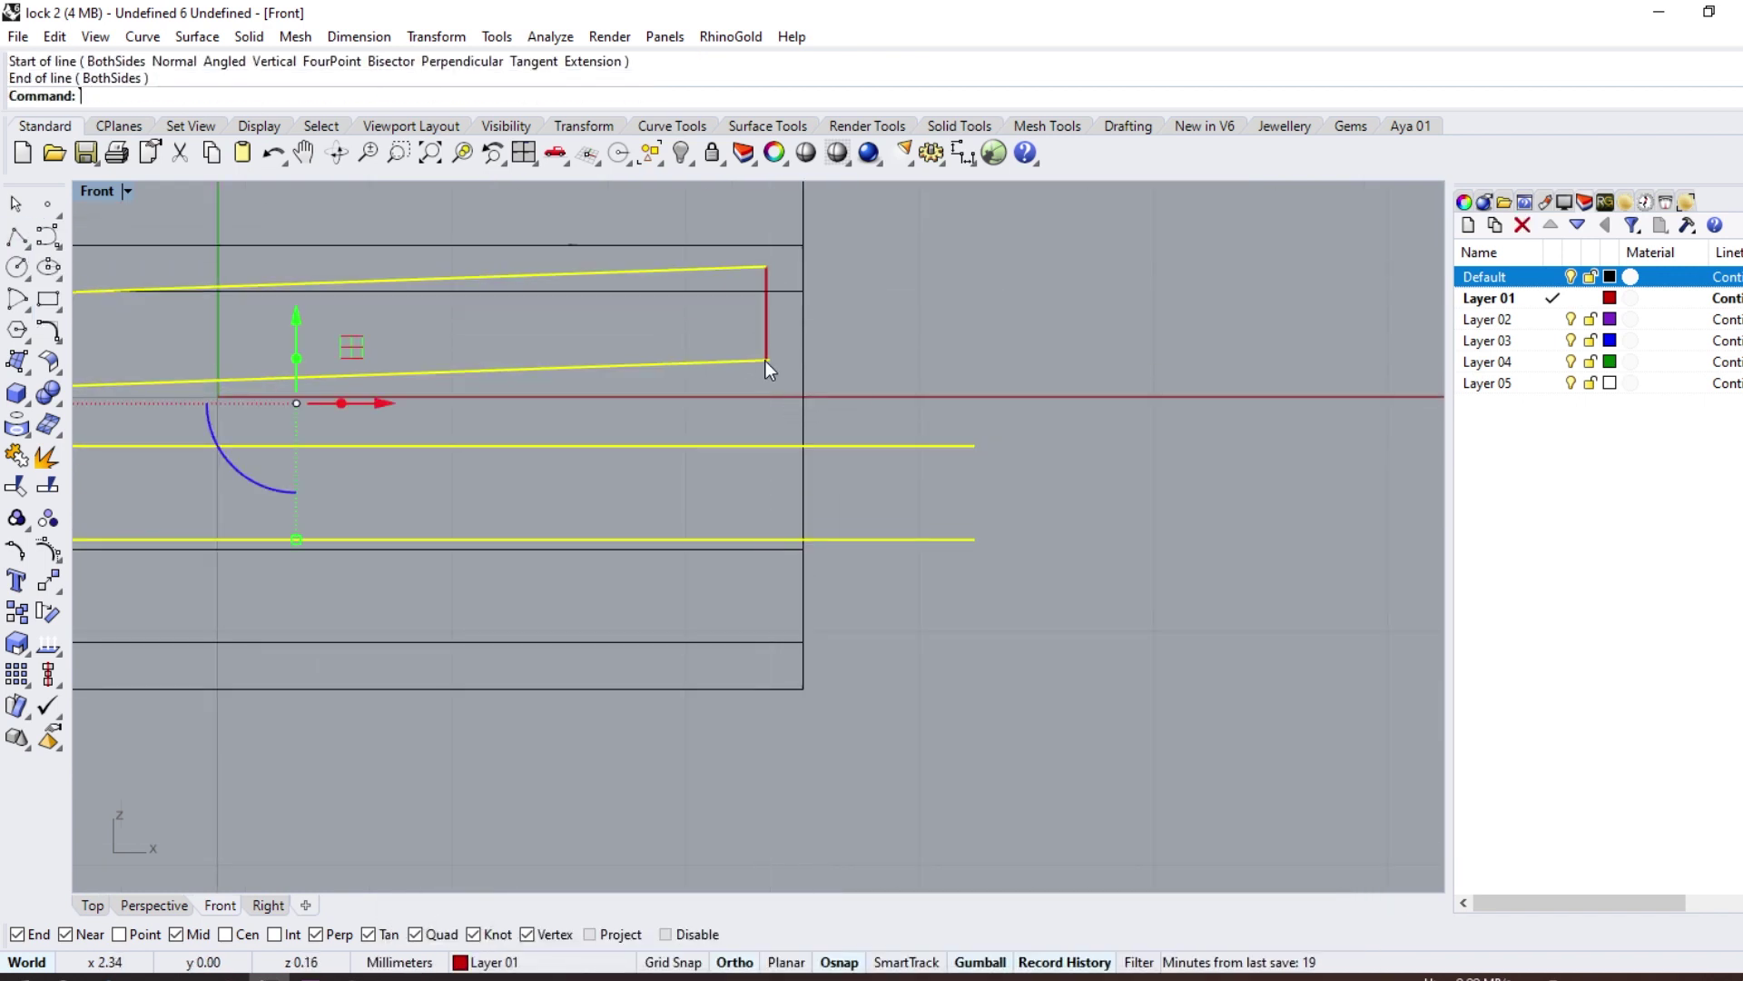
pyautogui.scroll(3, 765, 361)
pyautogui.click(16, 488)
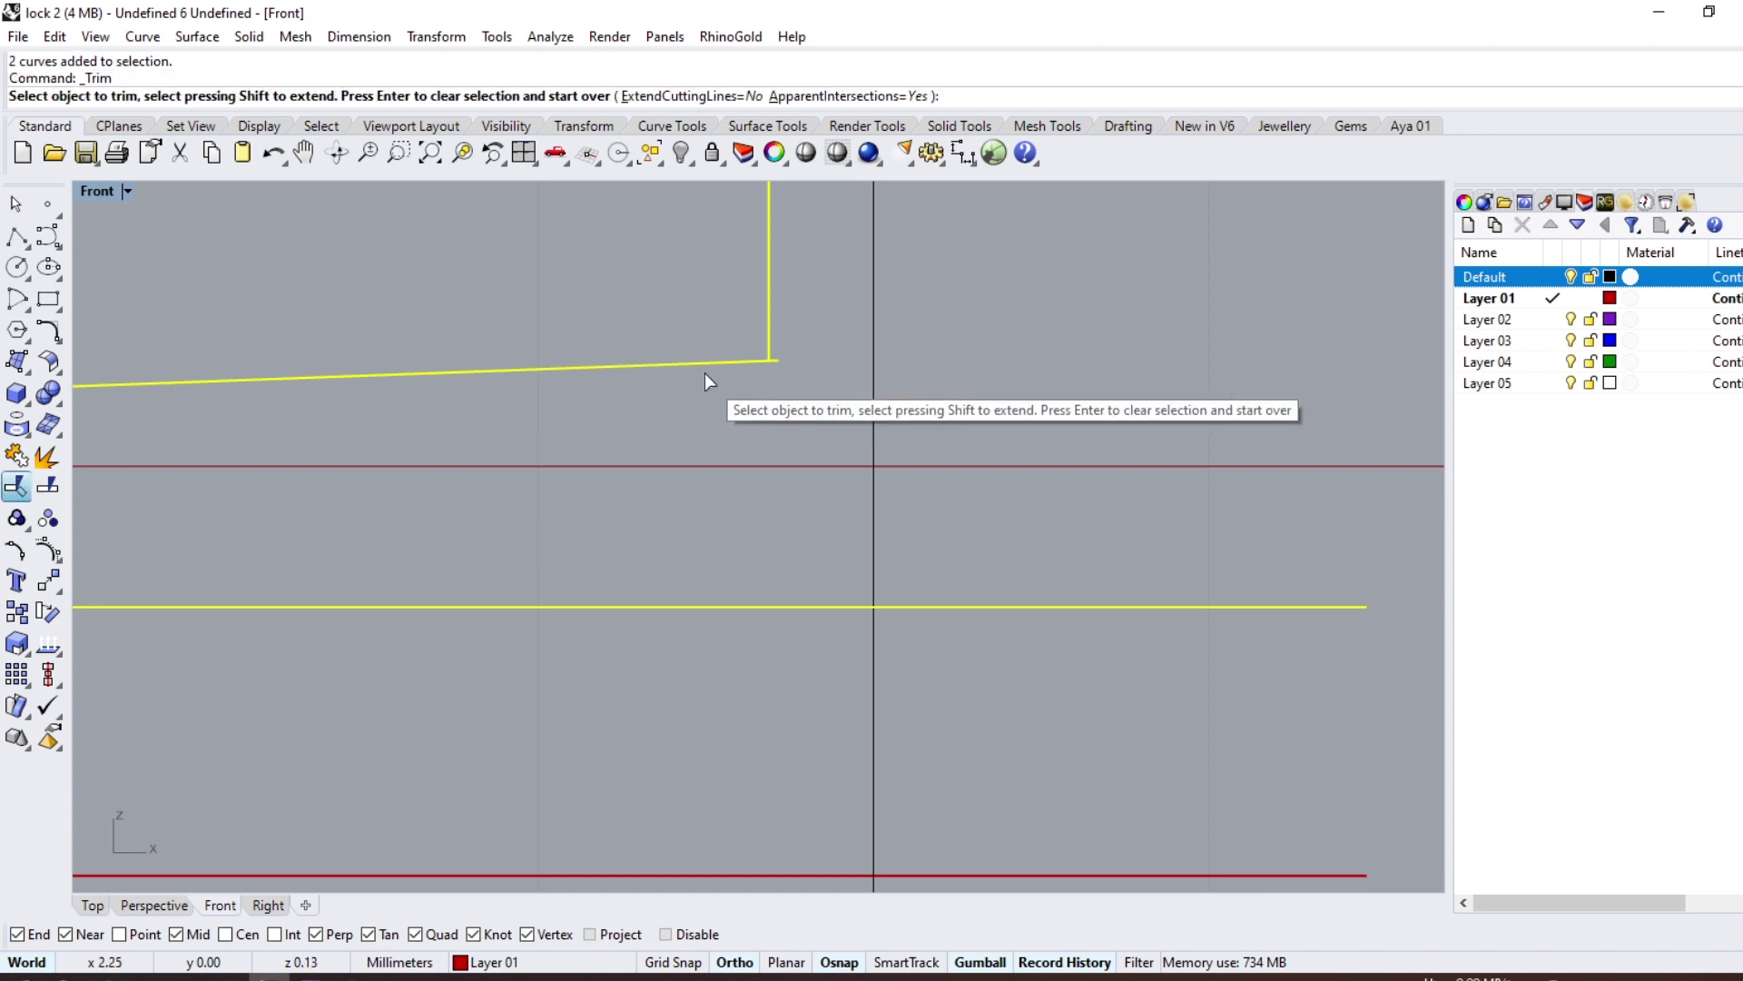
pyautogui.click(777, 361)
pyautogui.scroll(-3, 761, 370)
# Step: Sweep2 along the two U rails using the closing line as profile, adding one extra cross-section
pyautogui.press('Escape')
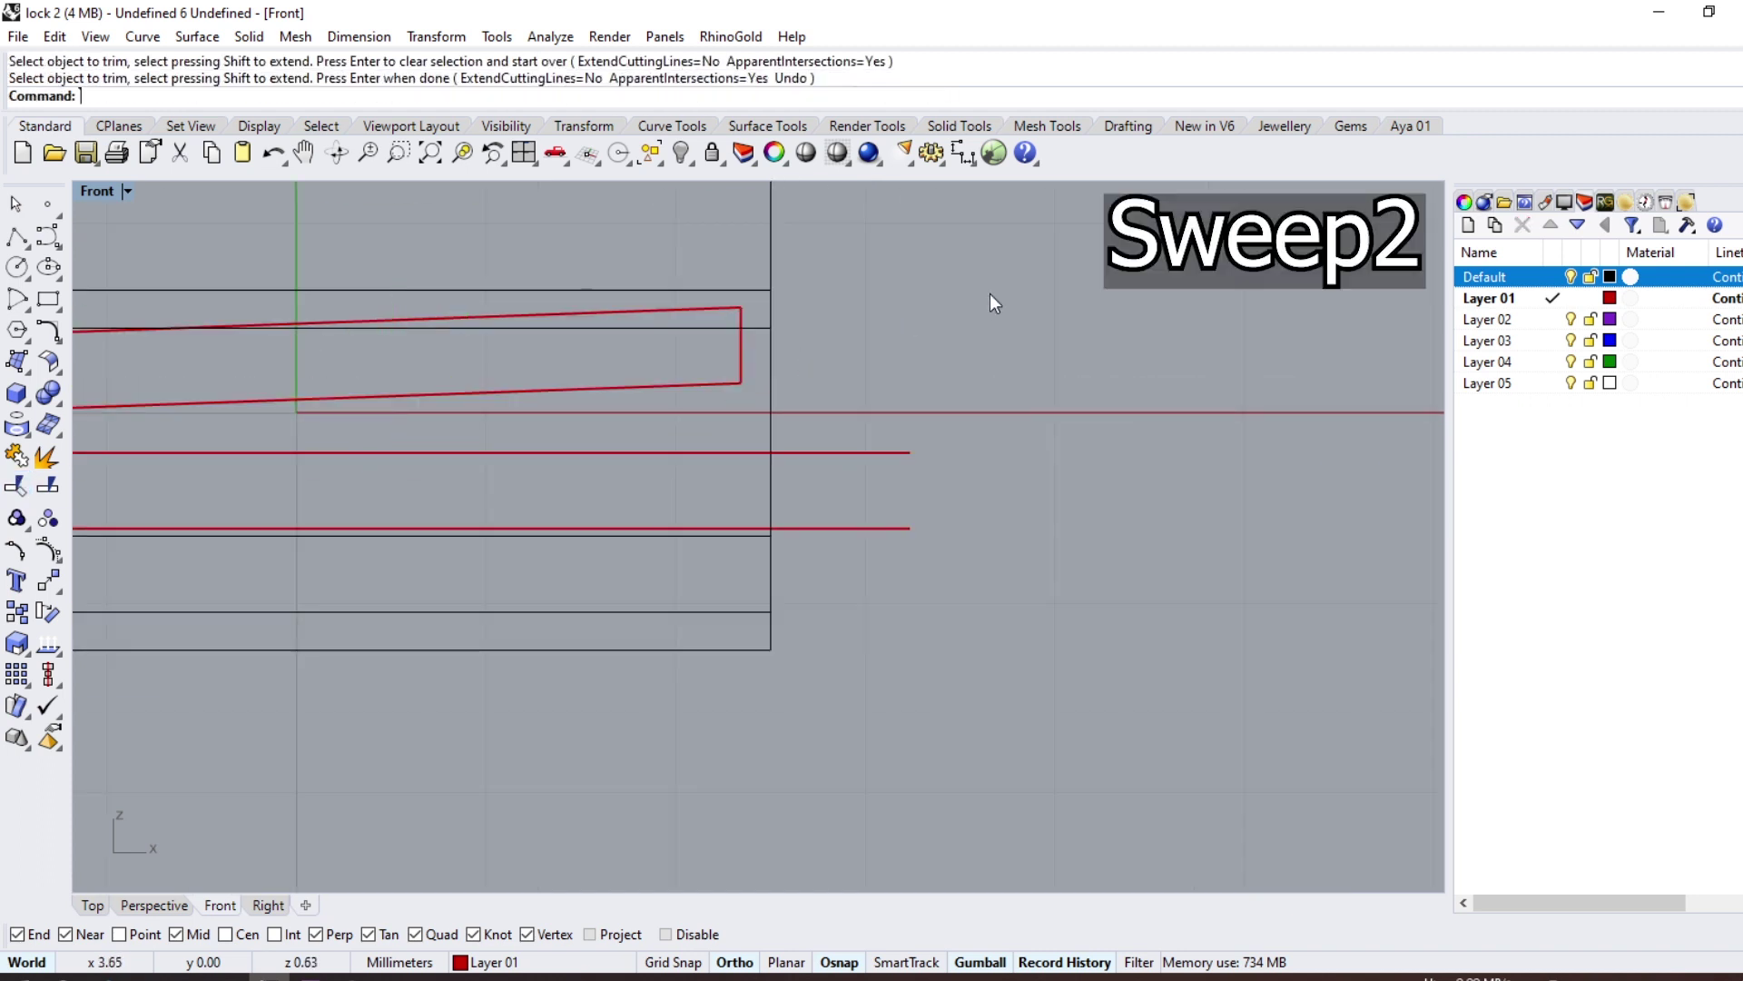
pyautogui.click(197, 36)
pyautogui.click(241, 132)
pyautogui.click(681, 319)
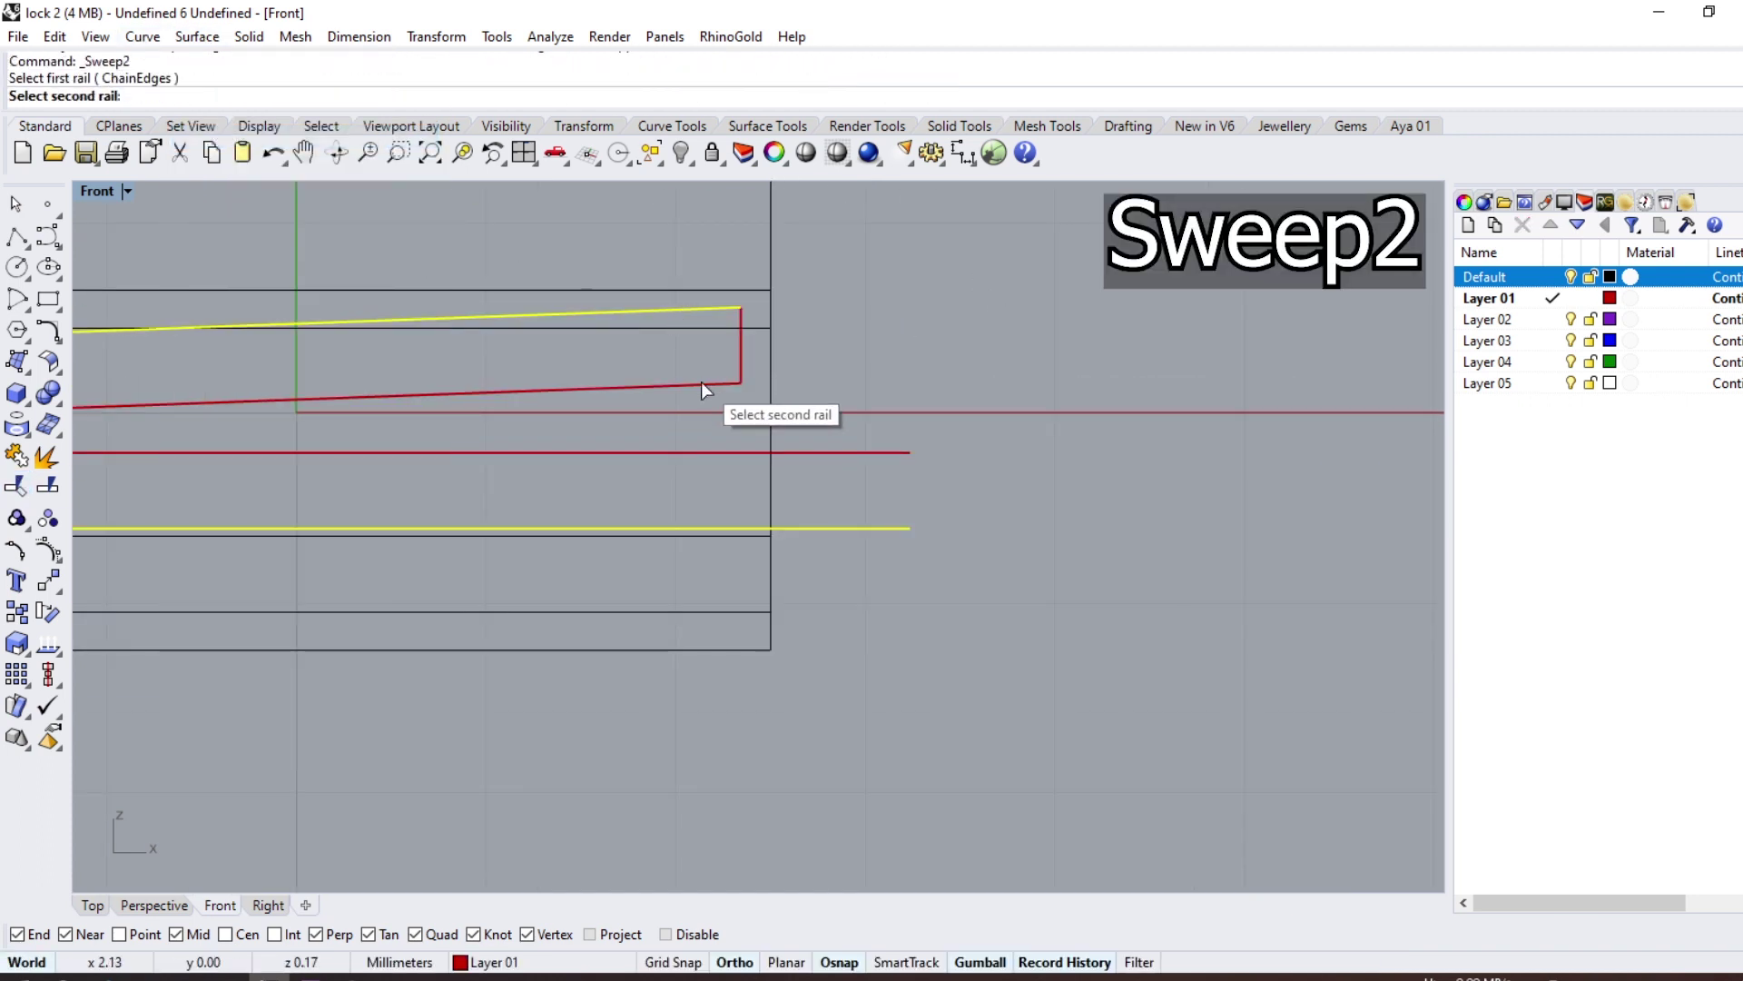
pyautogui.click(701, 384)
pyautogui.press('Return')
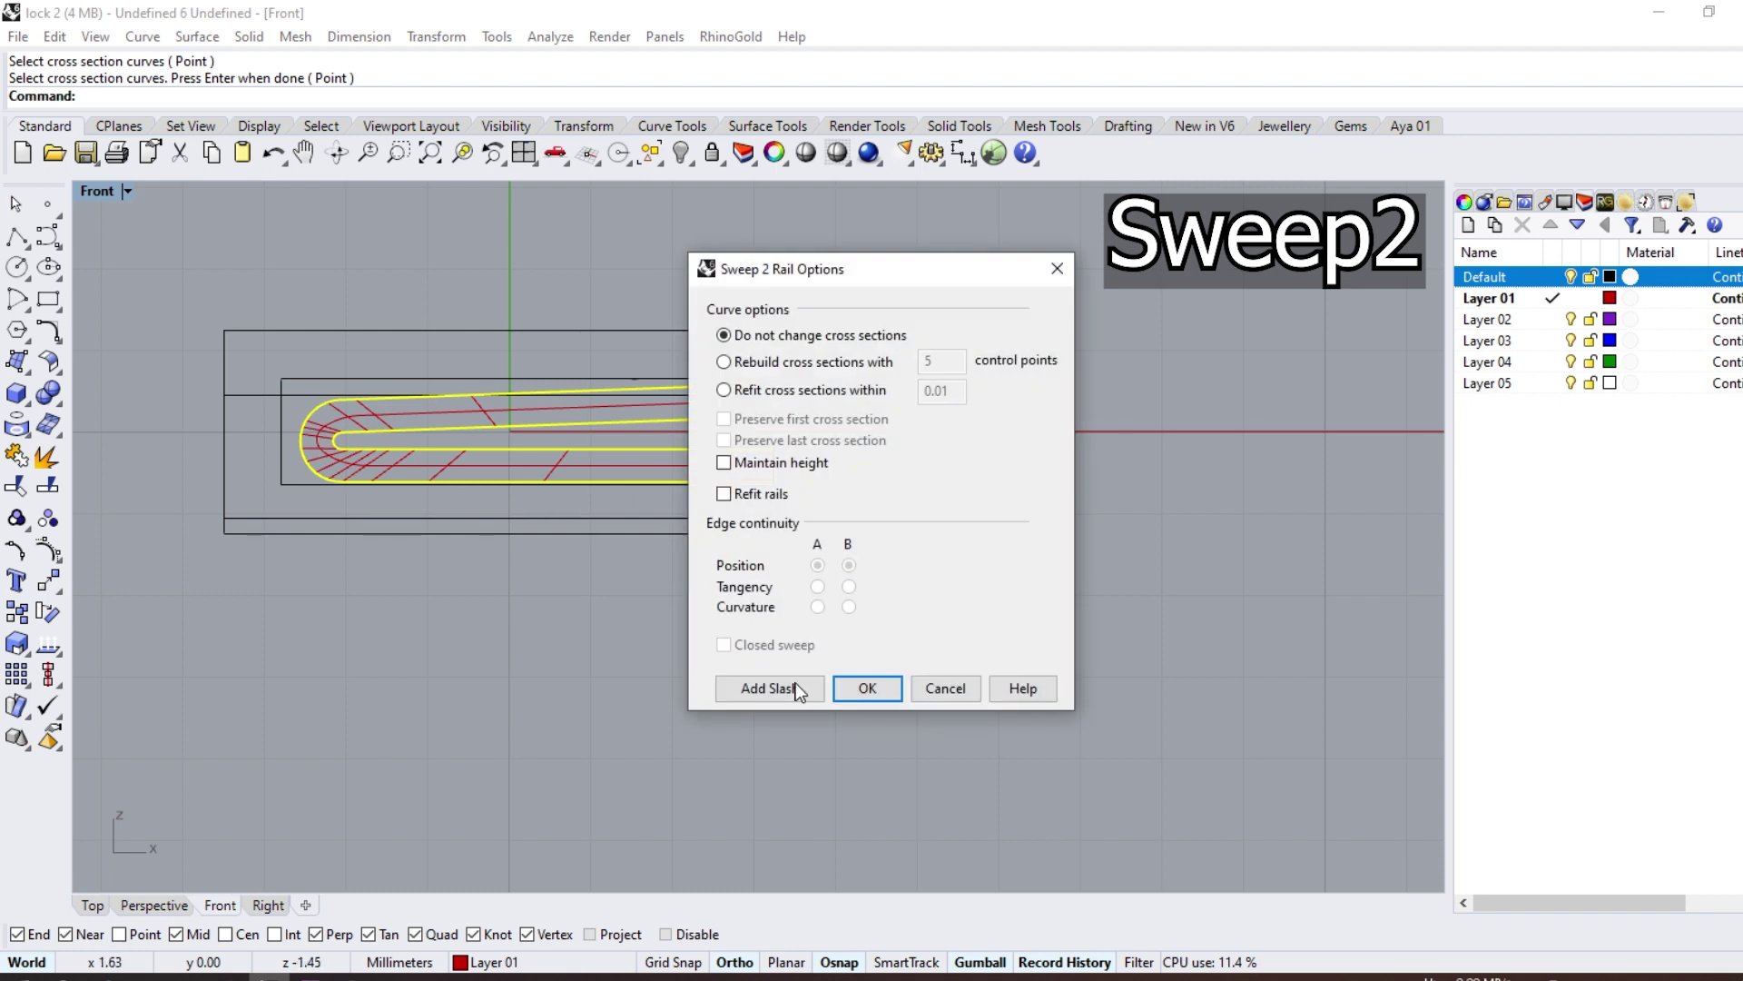
pyautogui.click(796, 688)
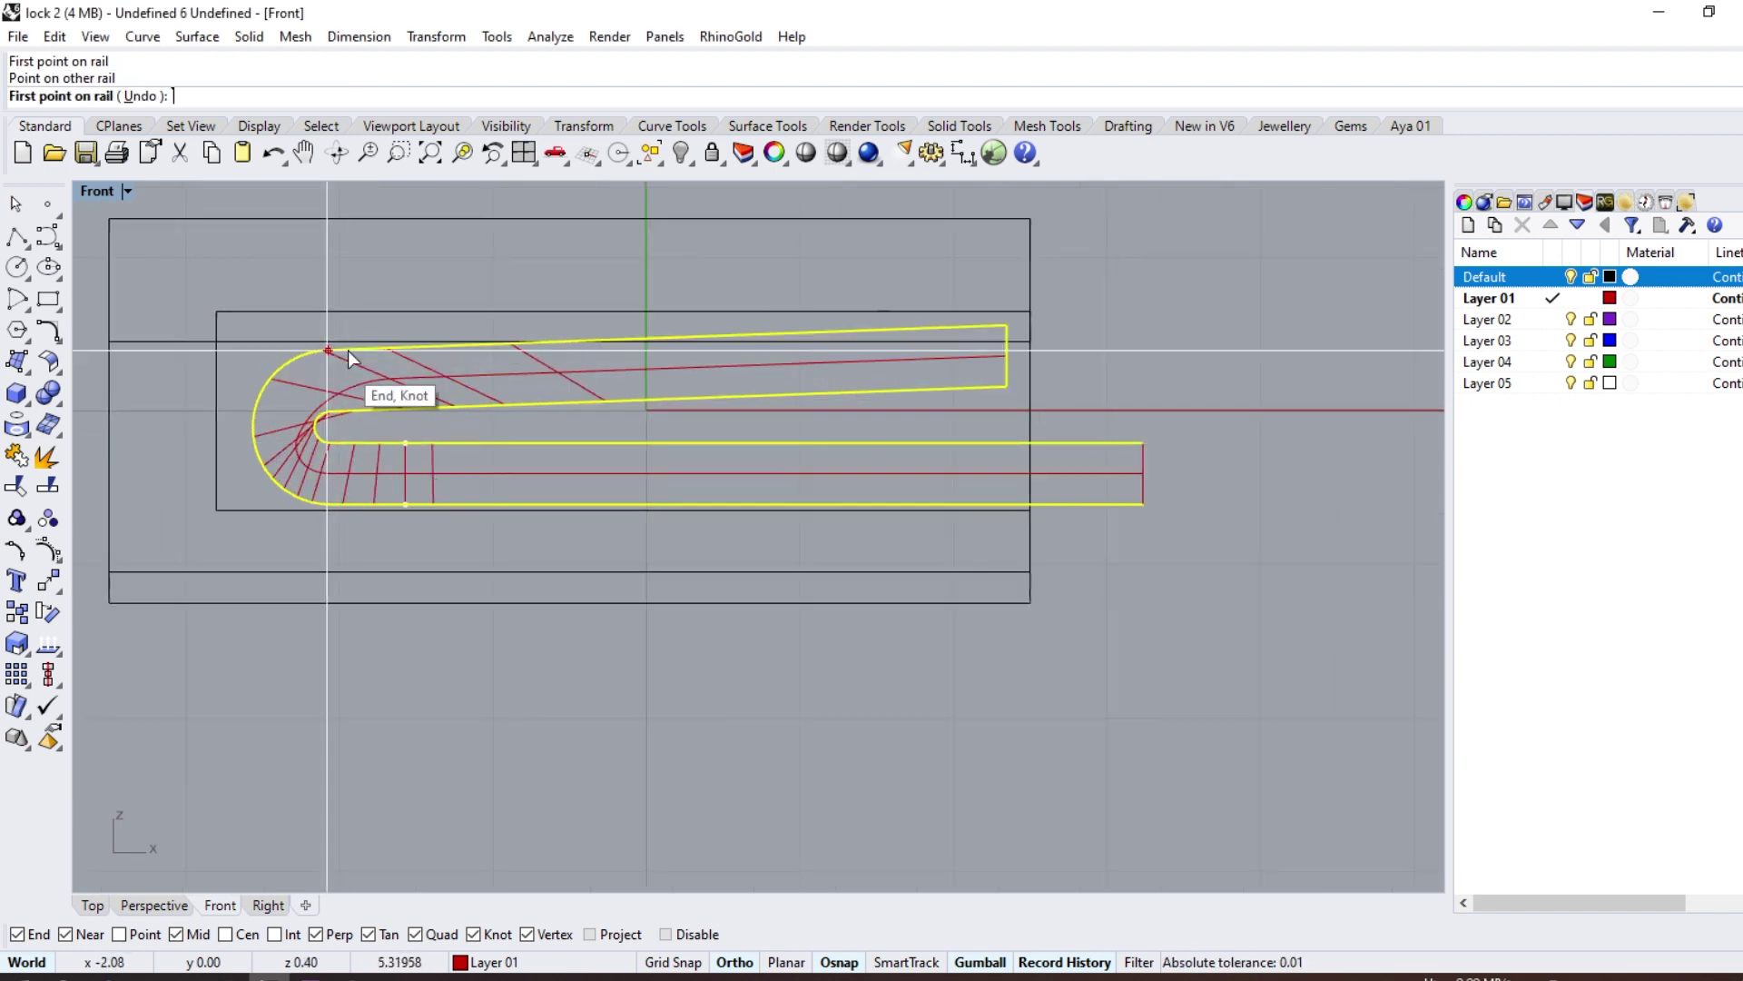
pyautogui.click(282, 487)
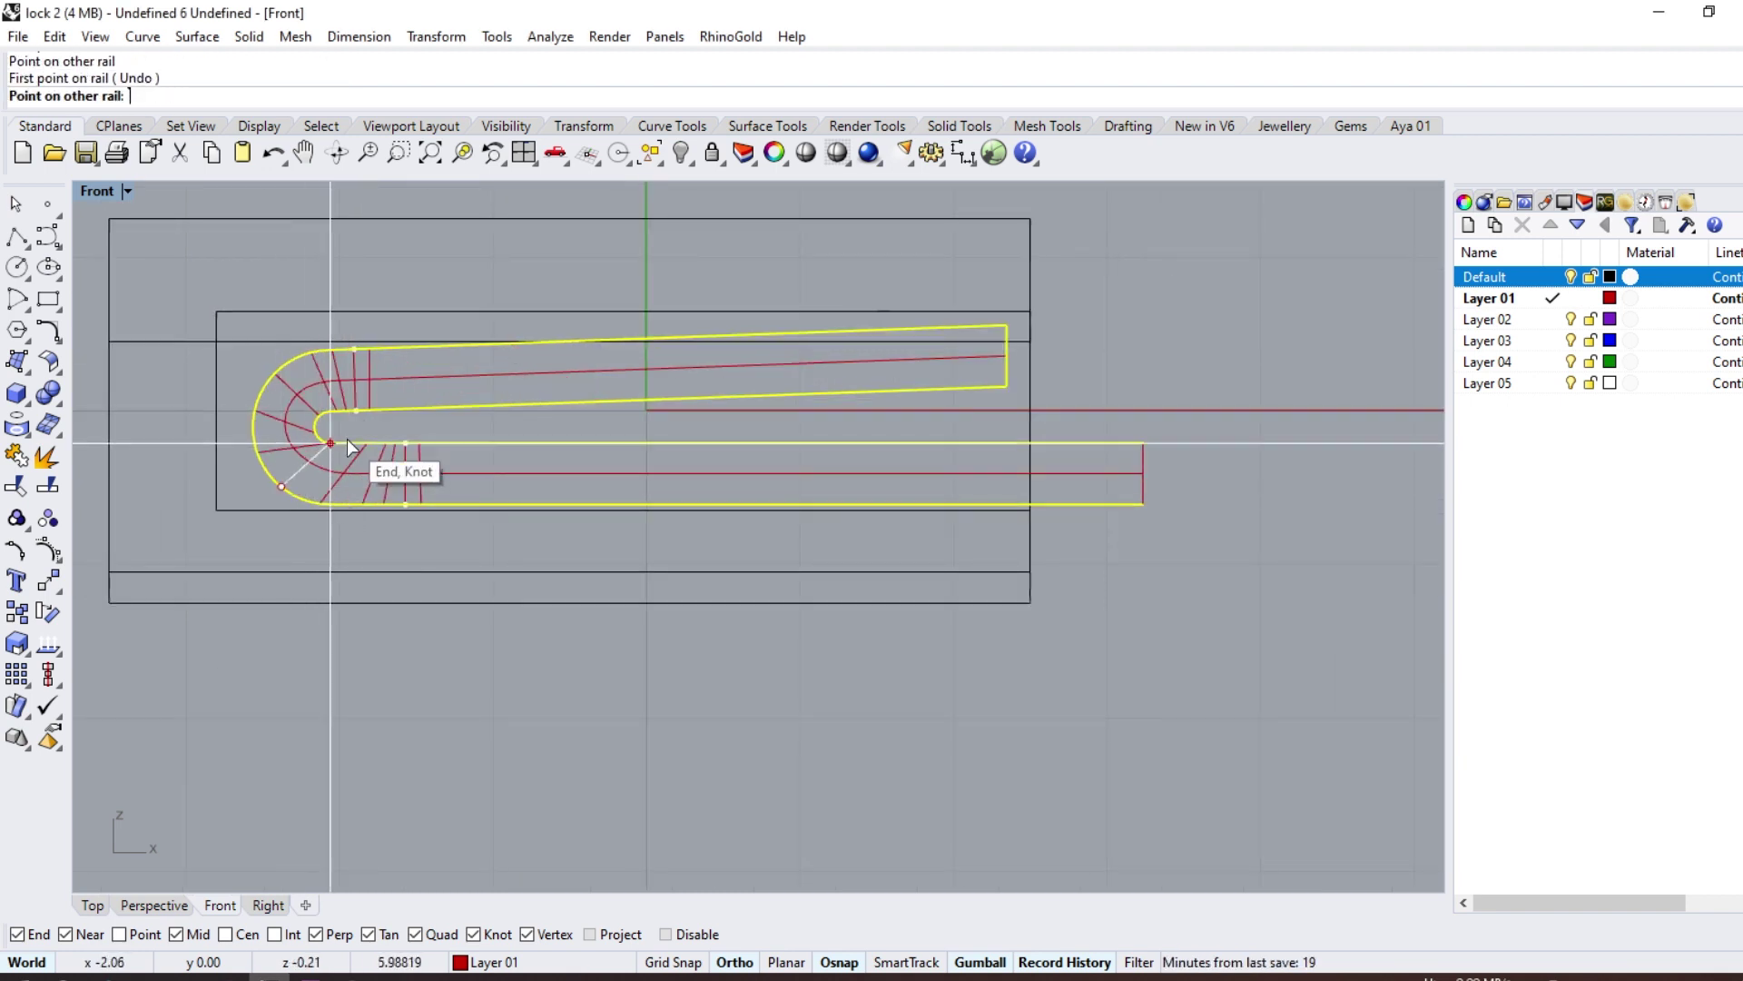
pyautogui.click(313, 448)
pyautogui.press('Return')
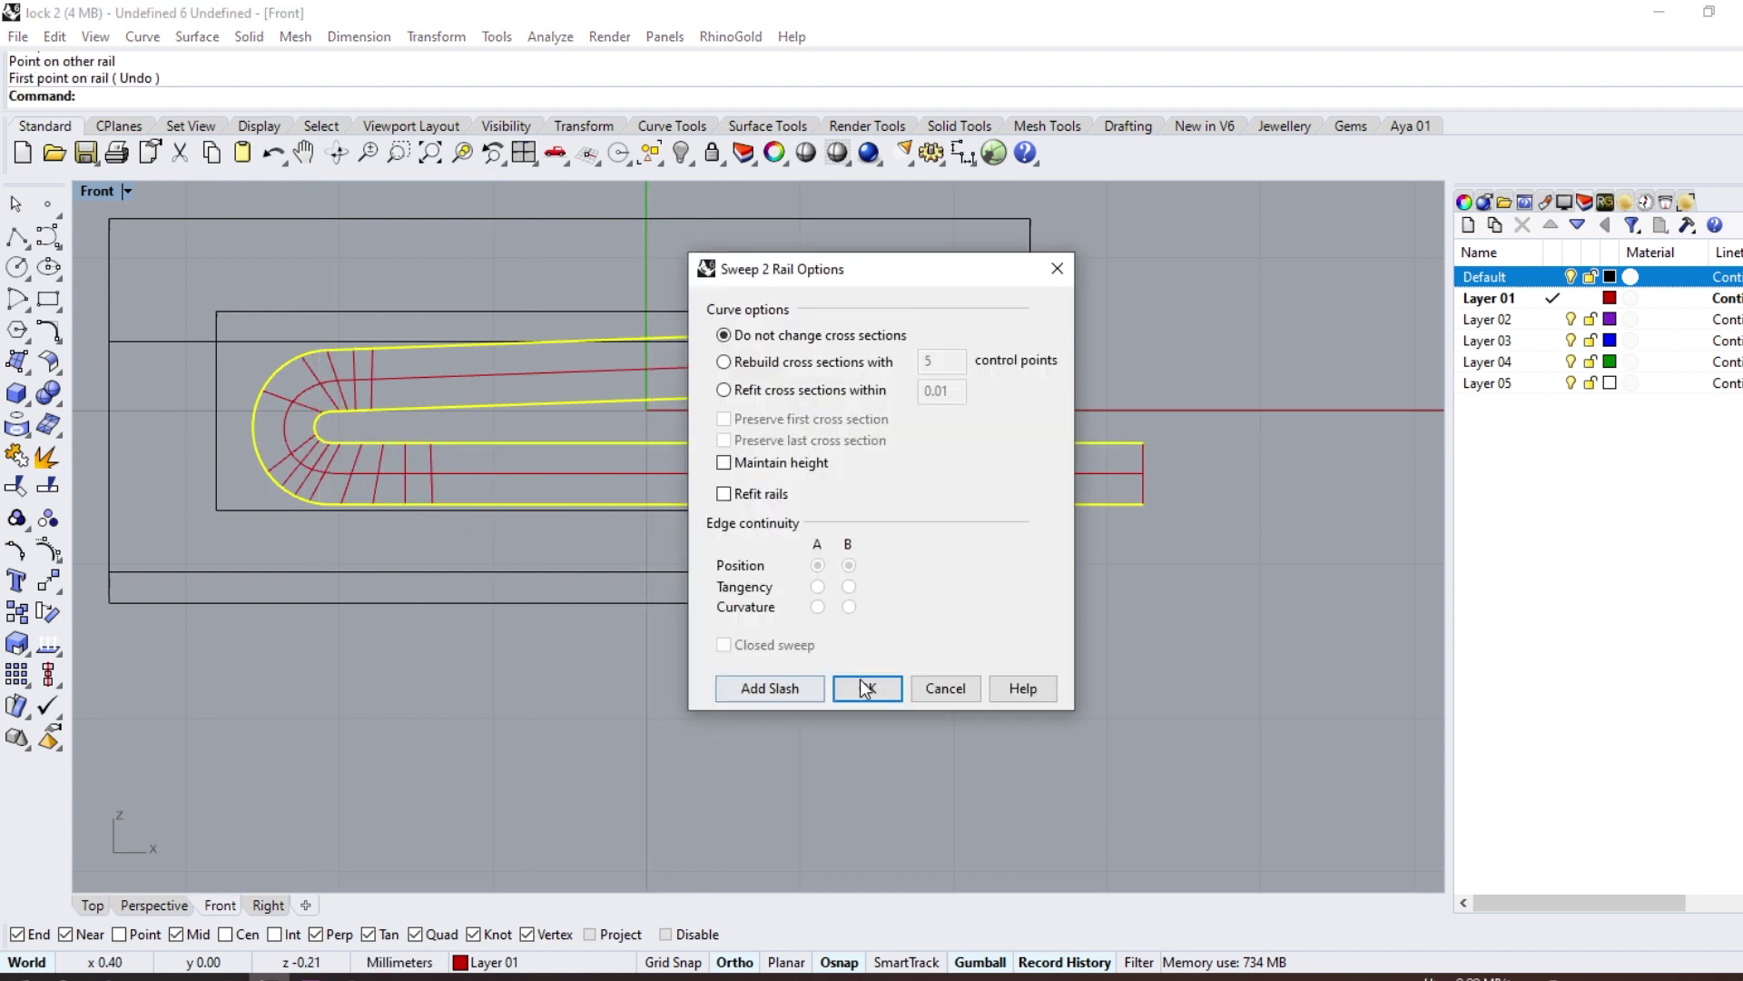
pyautogui.click(861, 683)
# Step: In Perspective, offset the swept surface 0.85 to both sides into a solid tongue
pyautogui.click(137, 904)
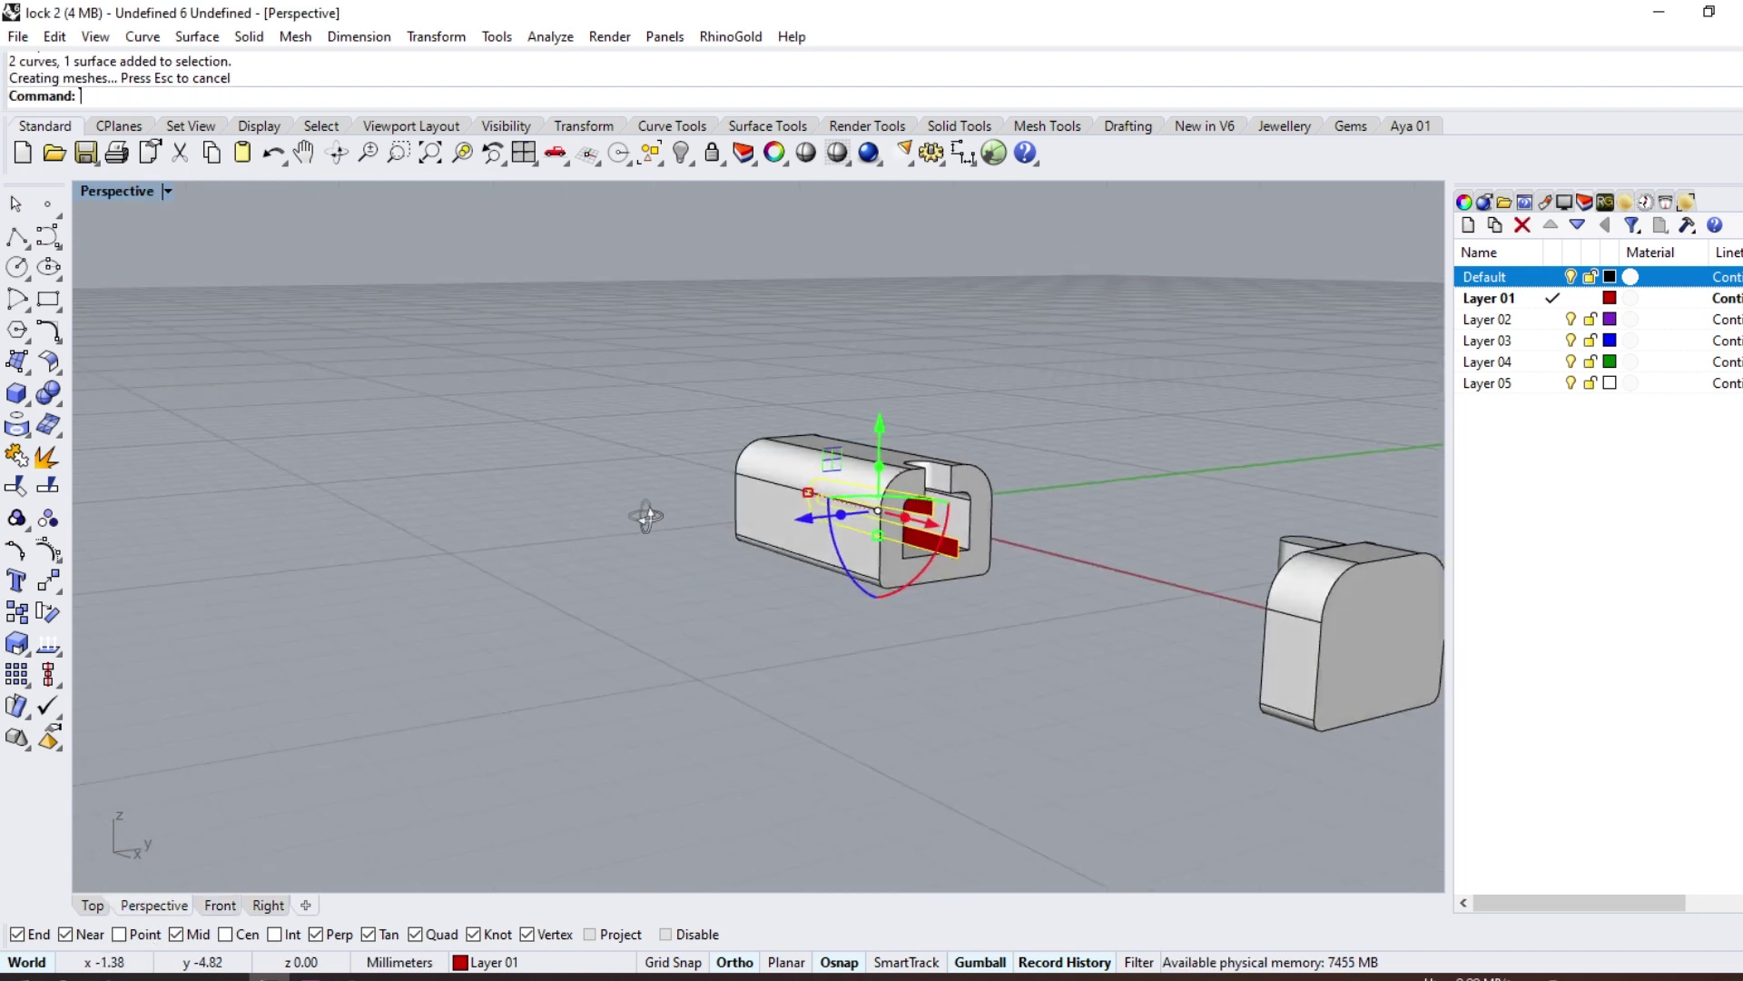
pyautogui.moveTo(639, 510); pyautogui.dragTo(810, 497, button='right')
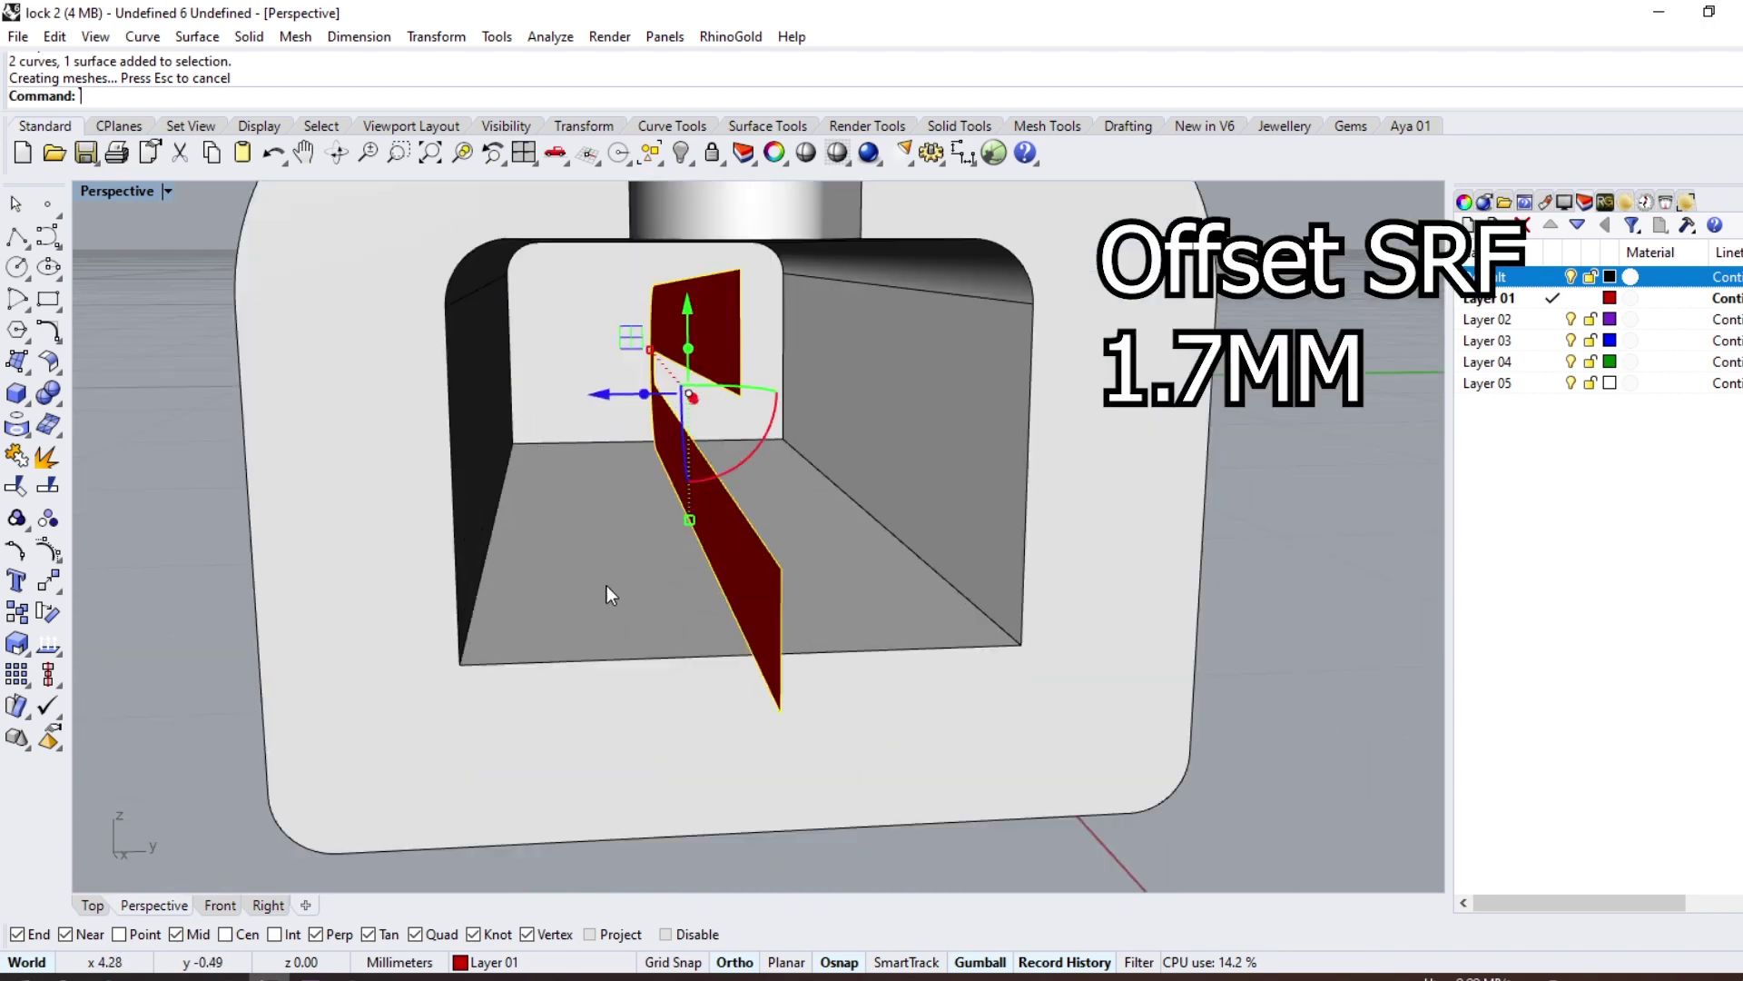
pyautogui.click(58, 379)
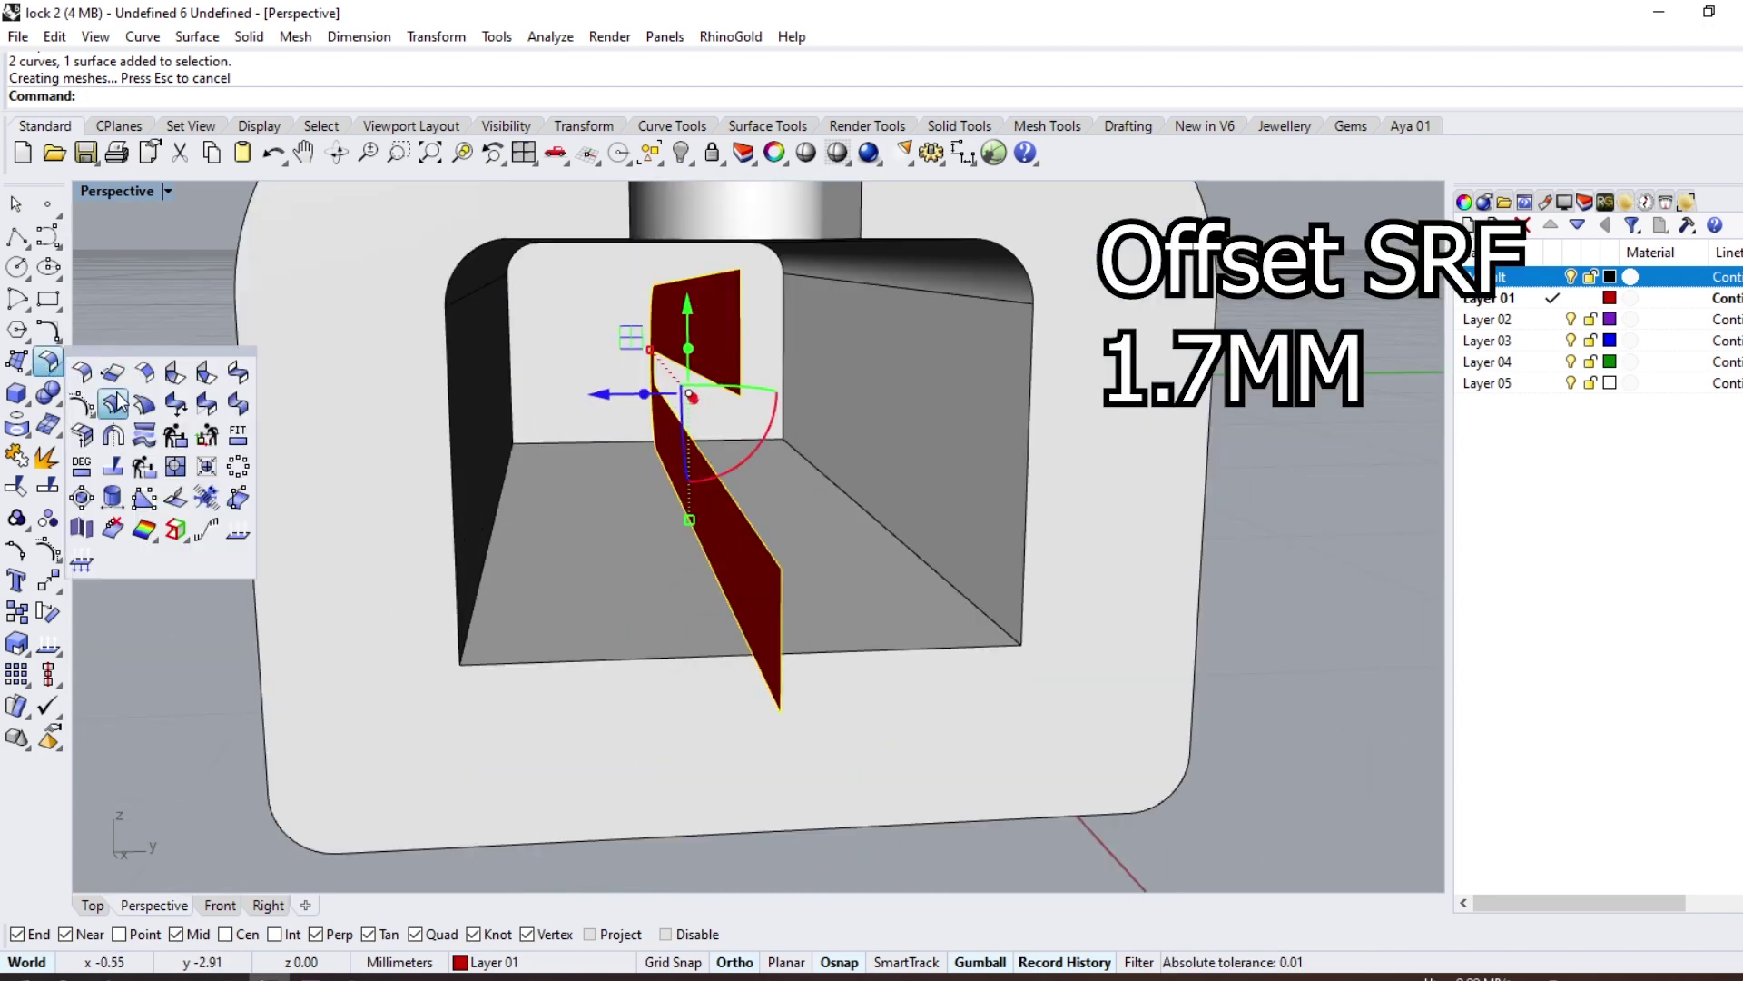
pyautogui.click(122, 406)
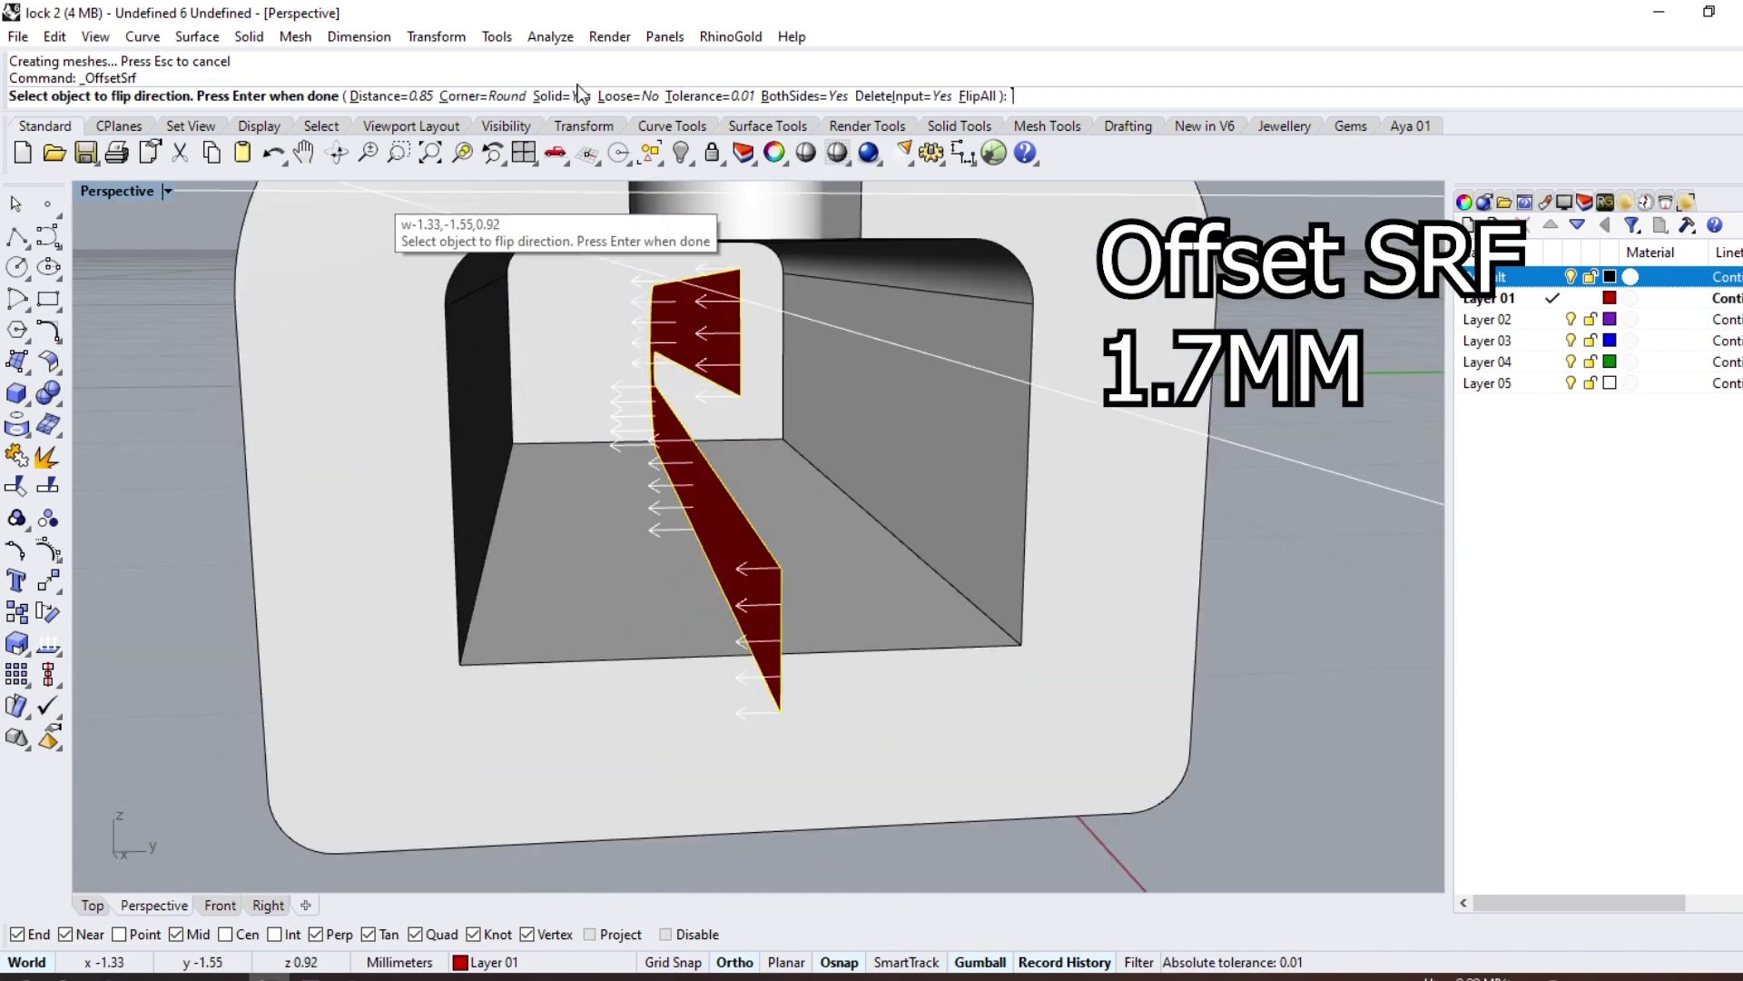
pyautogui.click(783, 97)
pyautogui.click(783, 96)
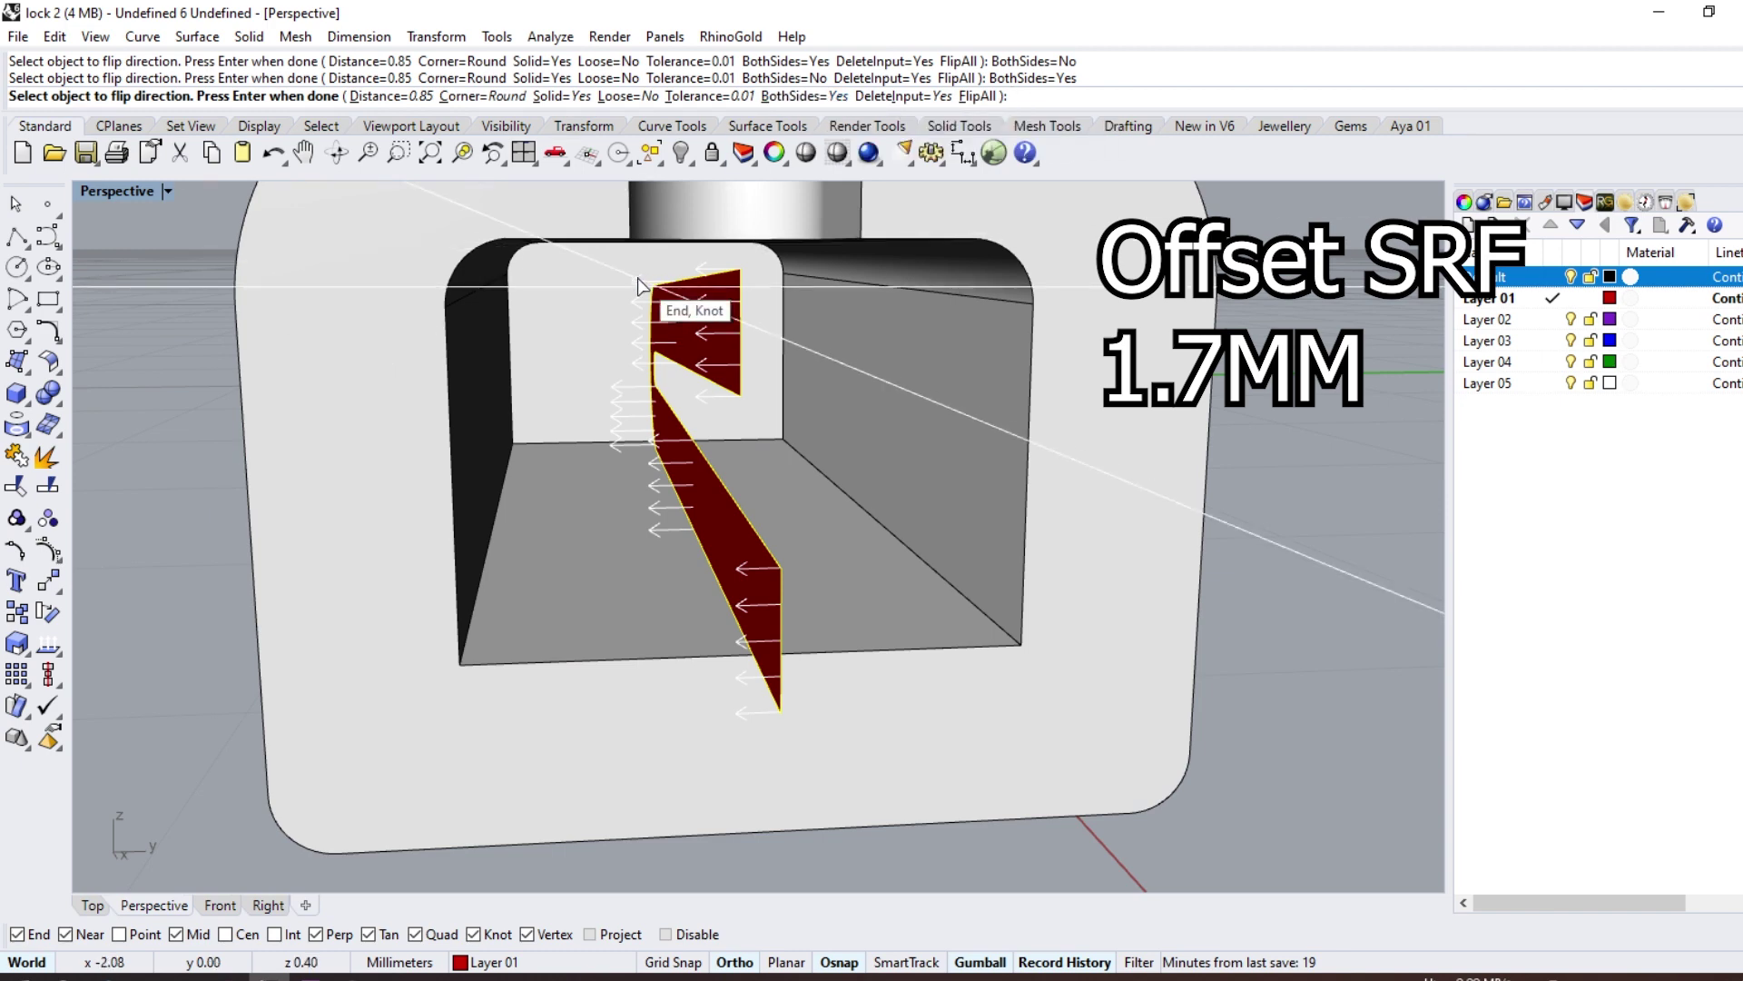
pyautogui.write('1.7/2')
pyautogui.press('Return')
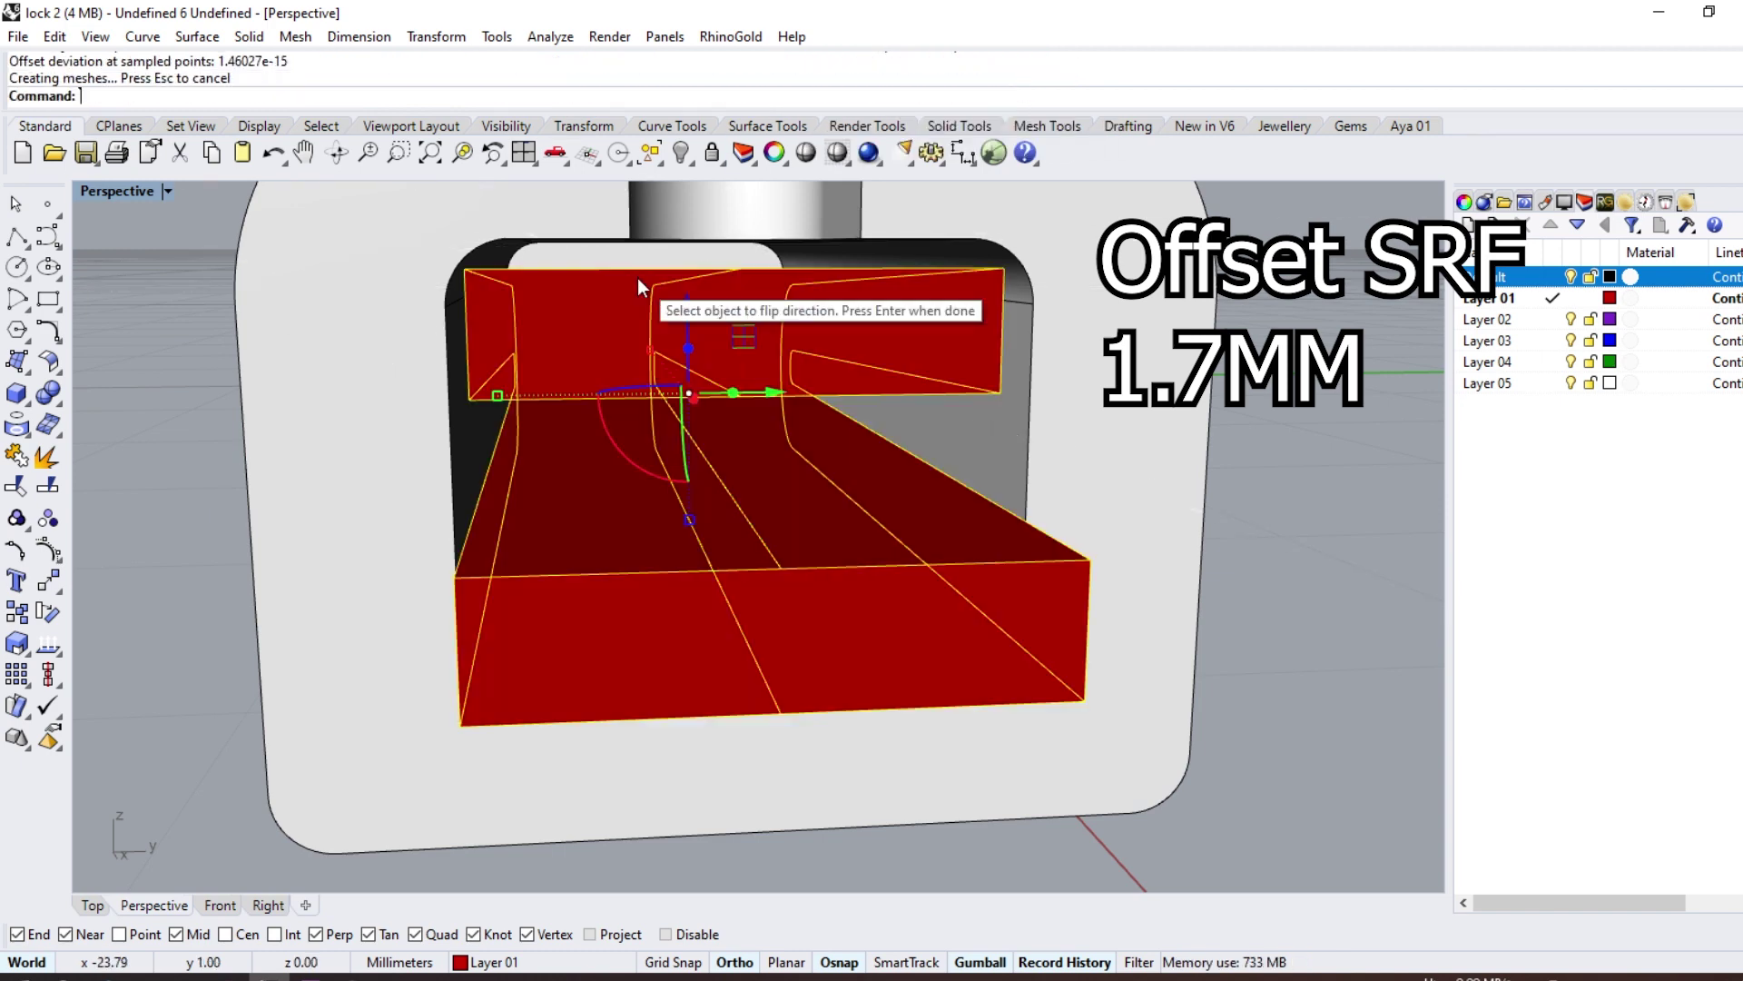
pyautogui.scroll(-3, 787, 501)
pyautogui.moveTo(475, 572)
pyautogui.mouseDown(button='right')
pyautogui.moveTo(482, 499)
pyautogui.moveTo(400, 533)
pyautogui.moveTo(479, 568)
pyautogui.moveTo(596, 536)
pyautogui.moveTo(767, 614)
pyautogui.moveTo(602, 591)
pyautogui.moveTo(463, 464)
pyautogui.mouseUp(button='right')
pyautogui.scroll(-5, 463, 465)
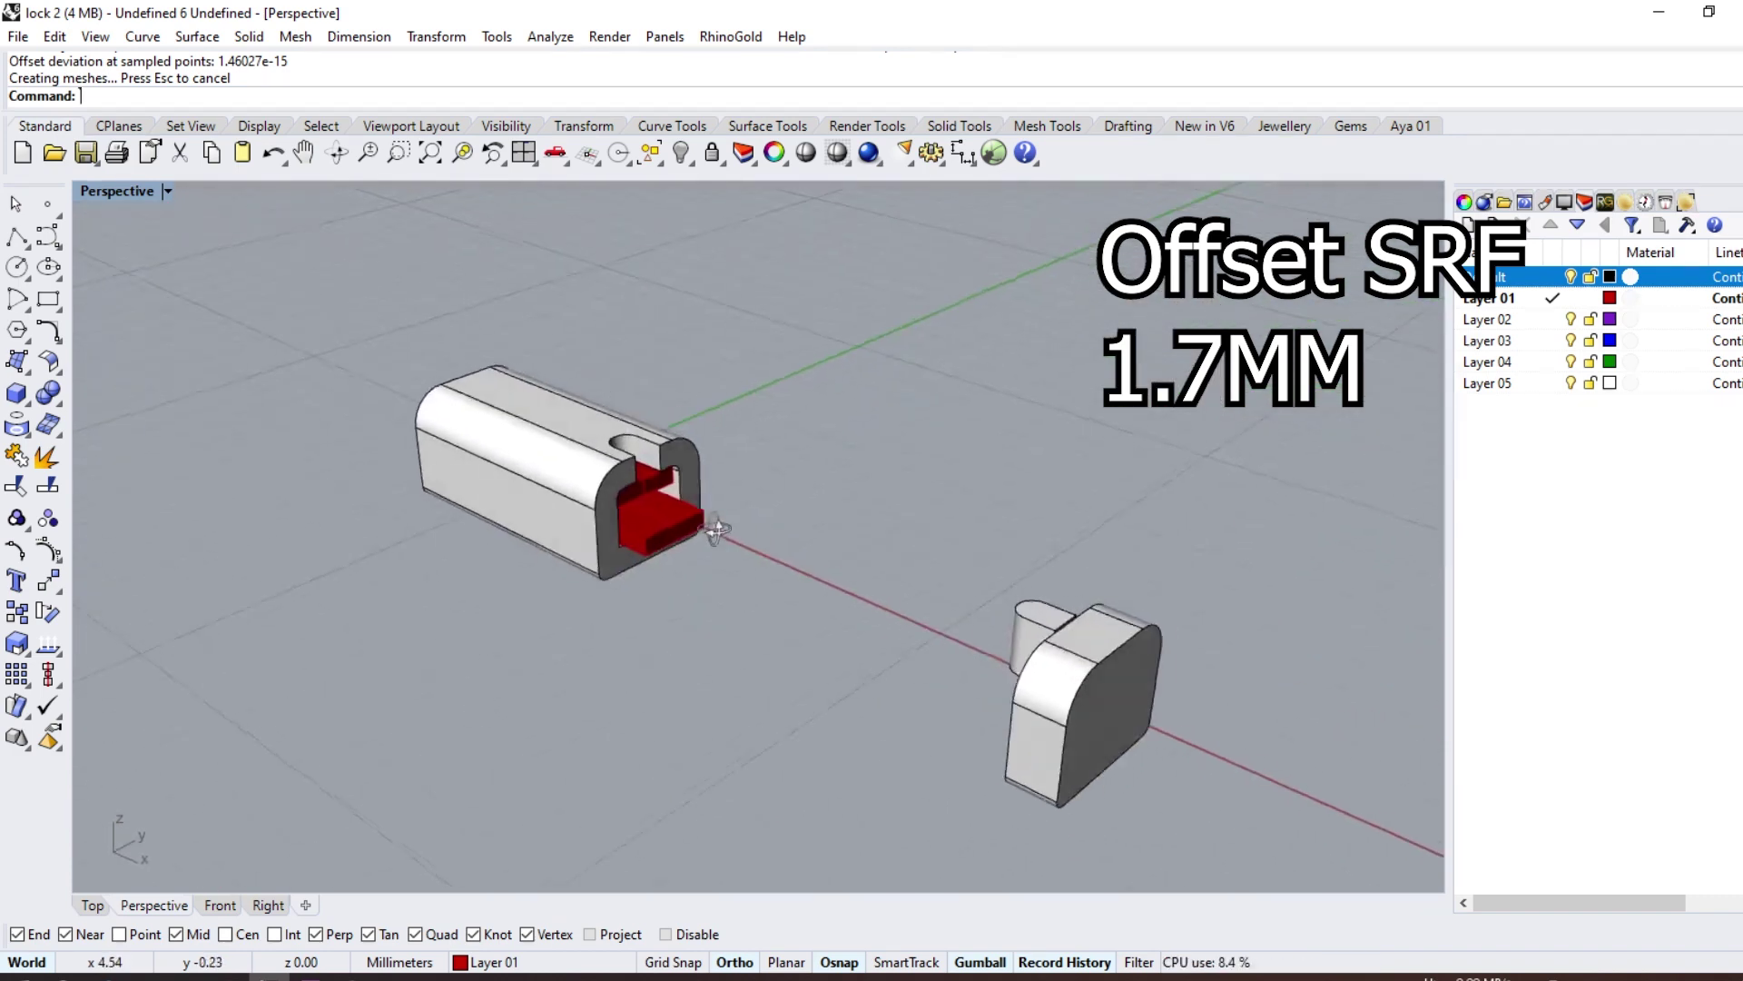
pyautogui.scroll(3, 617, 504)
pyautogui.click(617, 504)
pyautogui.scroll(-3, 616, 505)
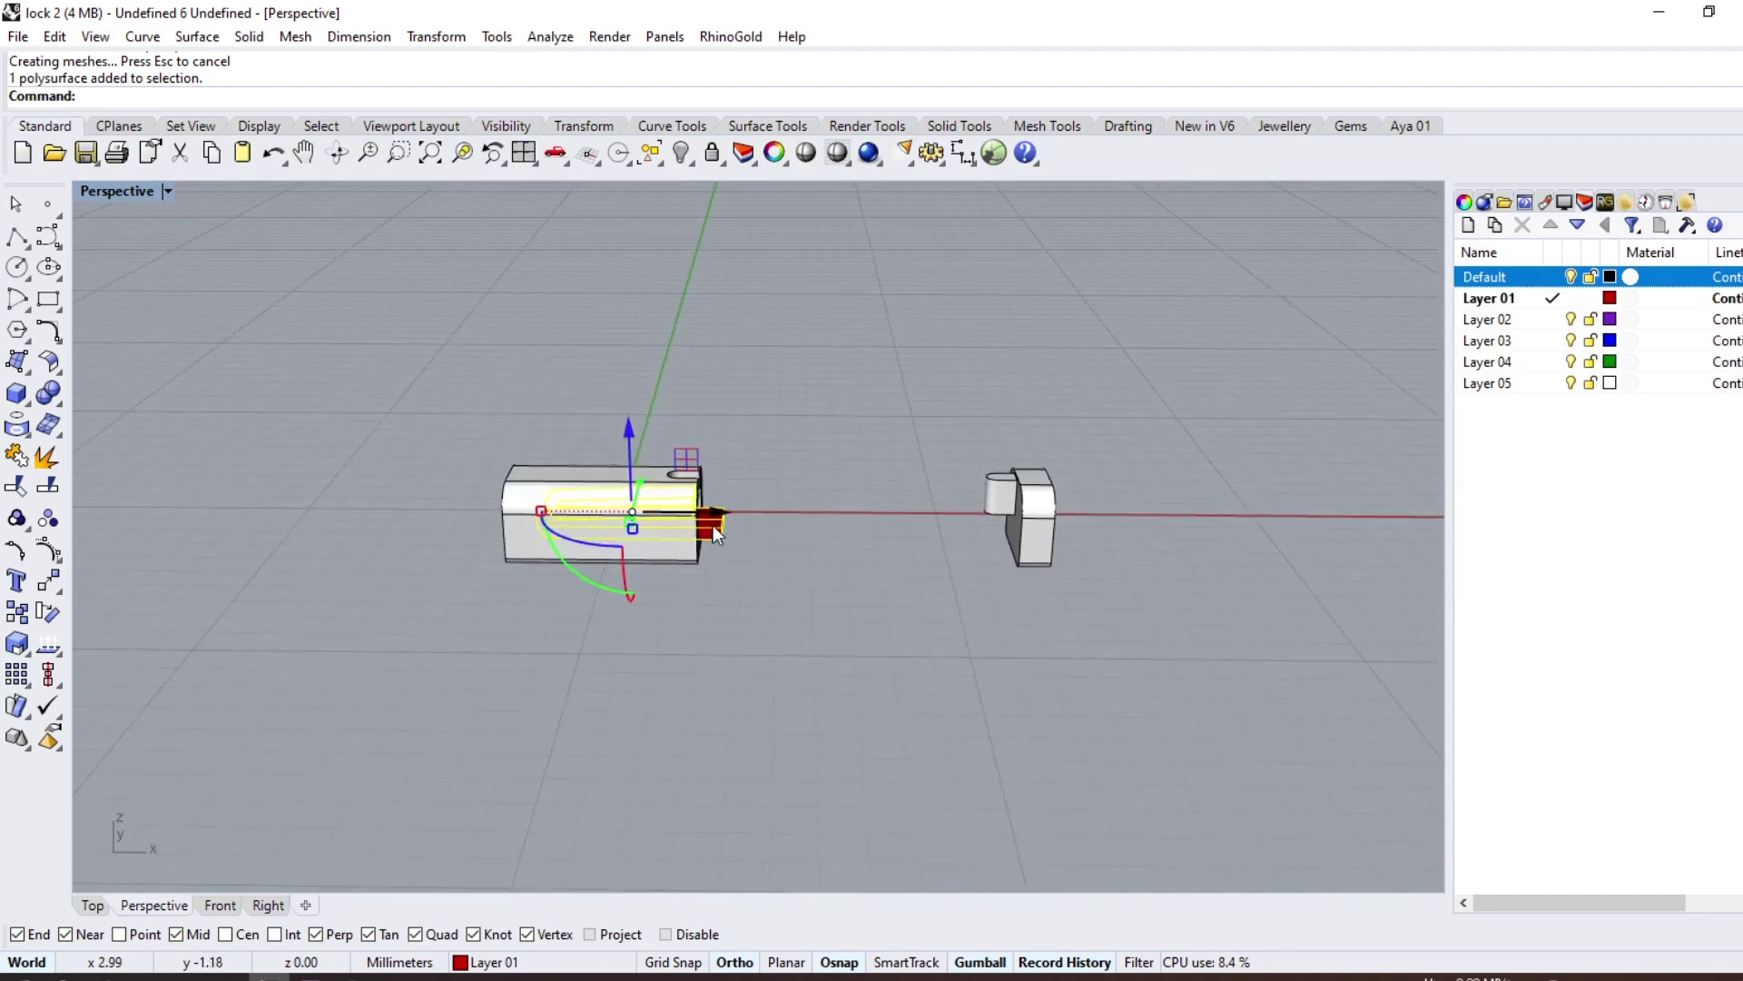
# Step: Move the tongue 1 mm along X and put the tongue and end block on the Default layer
pyautogui.moveTo(705, 524); pyautogui.dragTo(938, 519)
pyautogui.write('1')
pyautogui.press('Return')
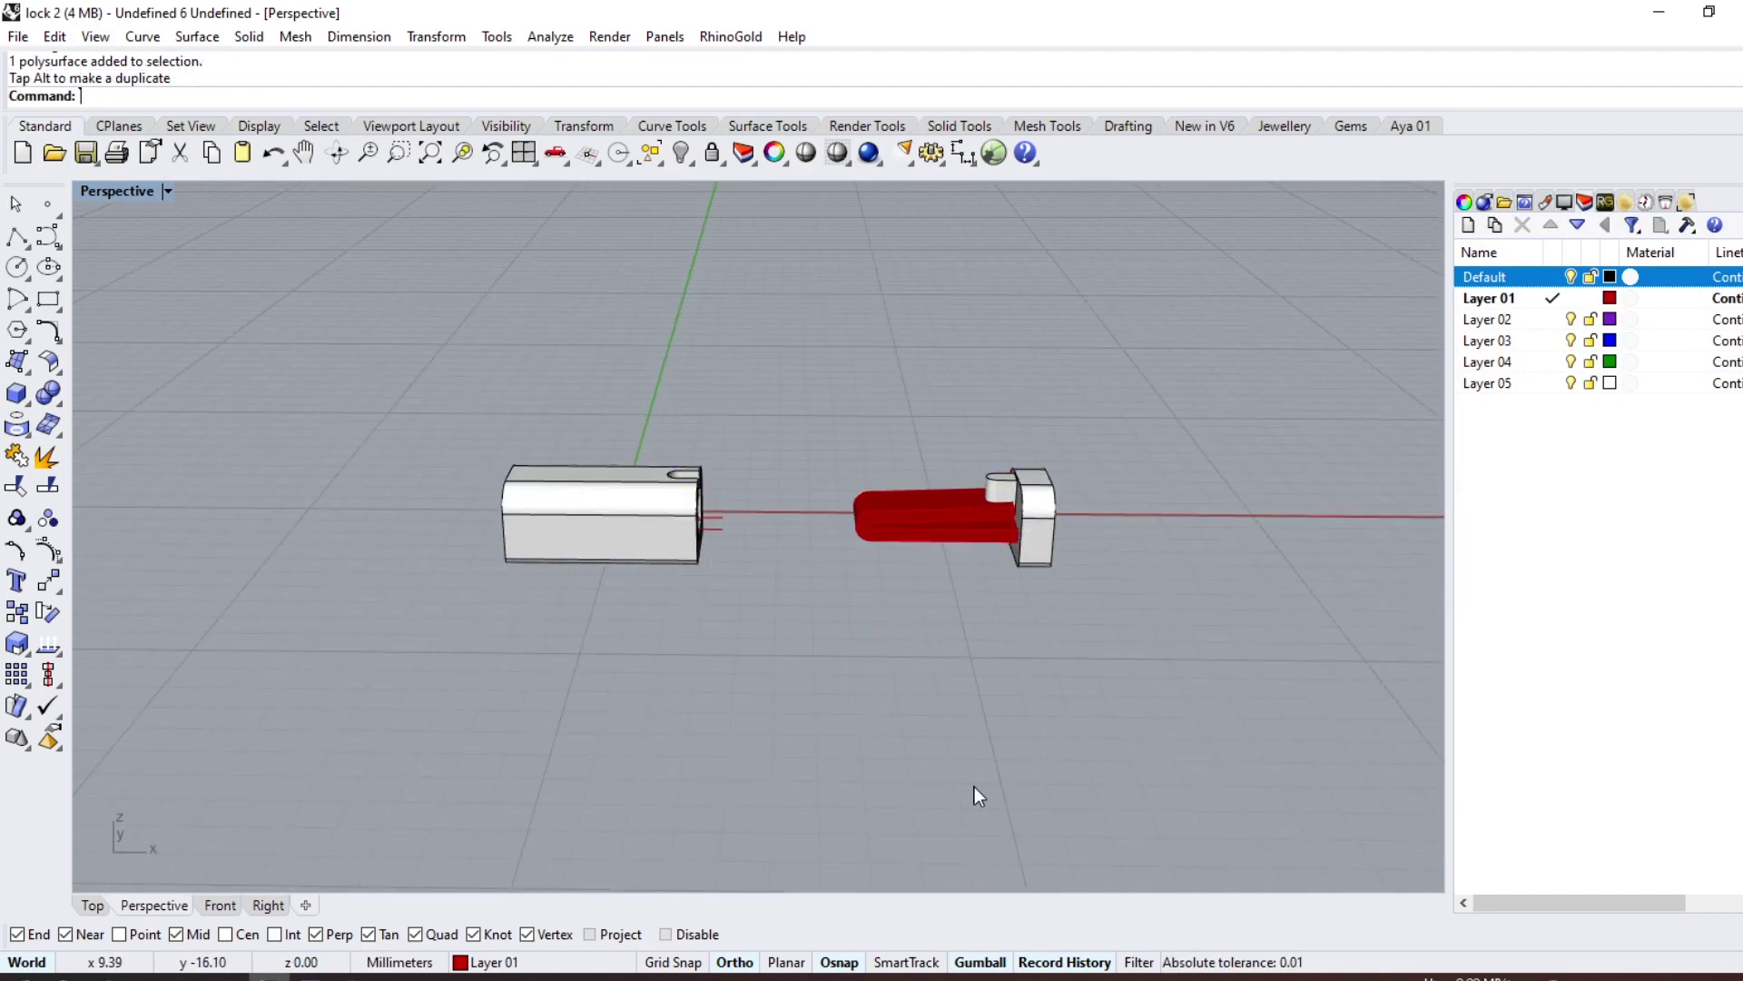
pyautogui.scroll(5, 1015, 556)
pyautogui.moveTo(1015, 556)
pyautogui.mouseDown(button='right')
pyautogui.moveTo(922, 428)
pyautogui.moveTo(947, 464)
pyautogui.moveTo(945, 510)
pyautogui.mouseUp(button='right')
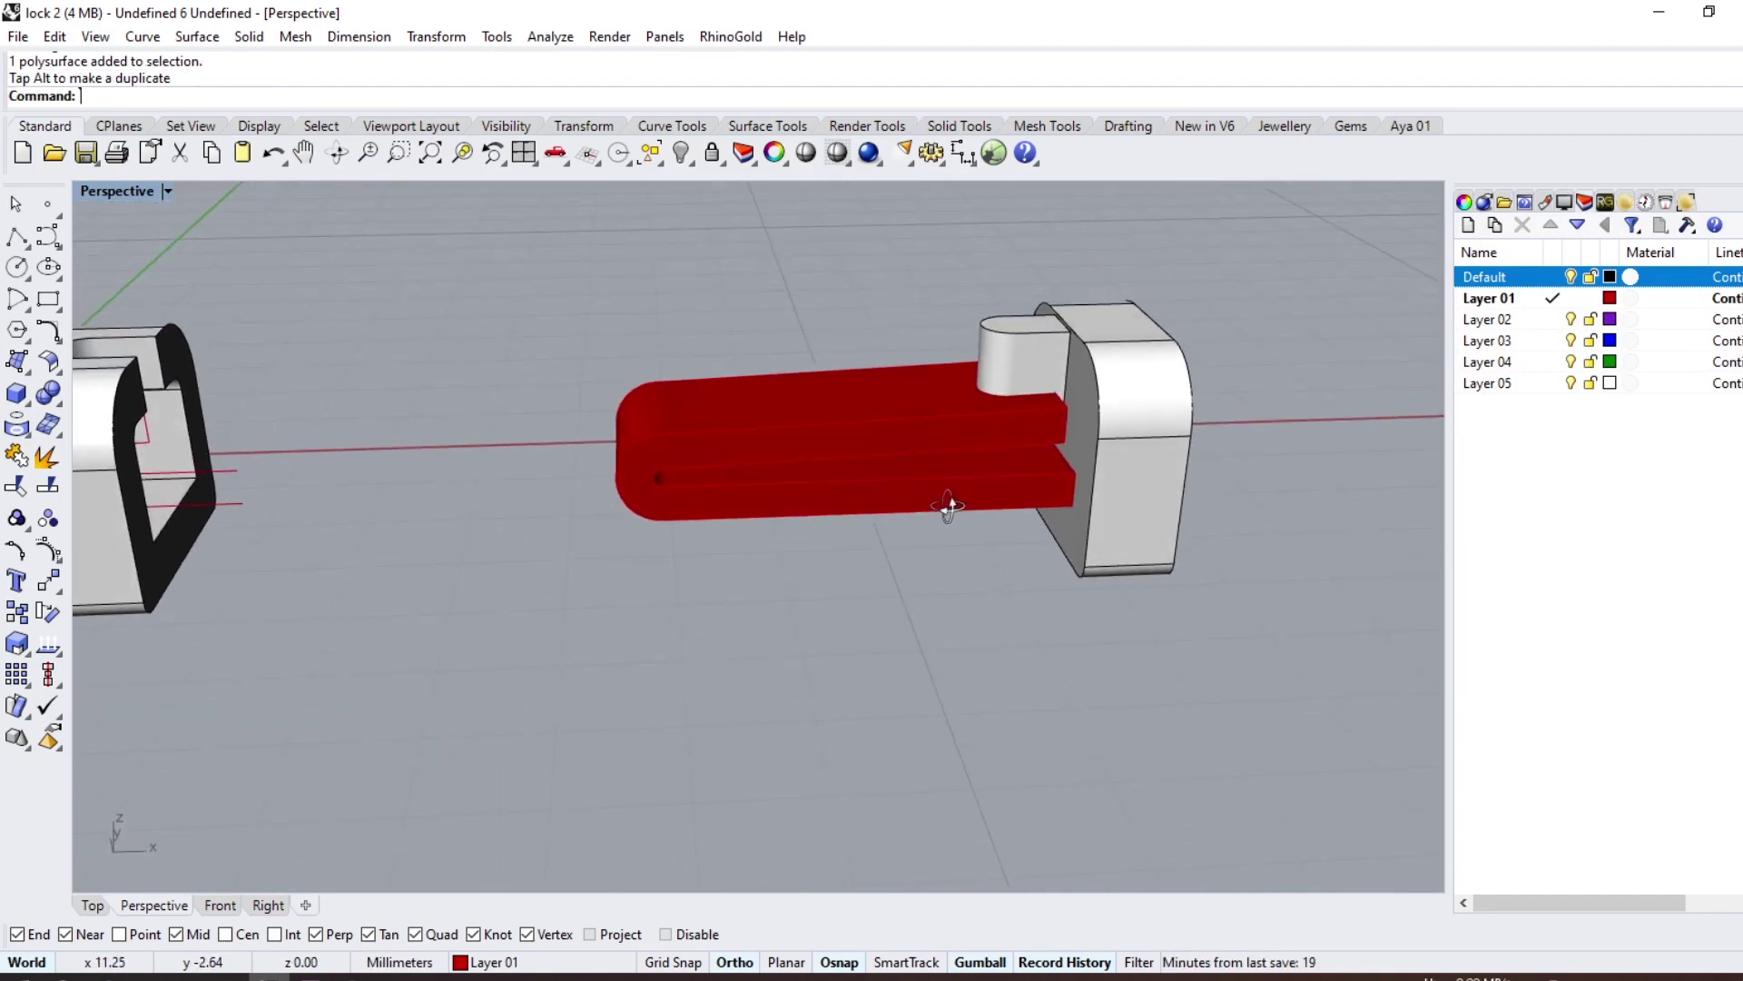
pyautogui.scroll(-3, 945, 509)
pyautogui.moveTo(1016, 418); pyautogui.dragTo(669, 707)
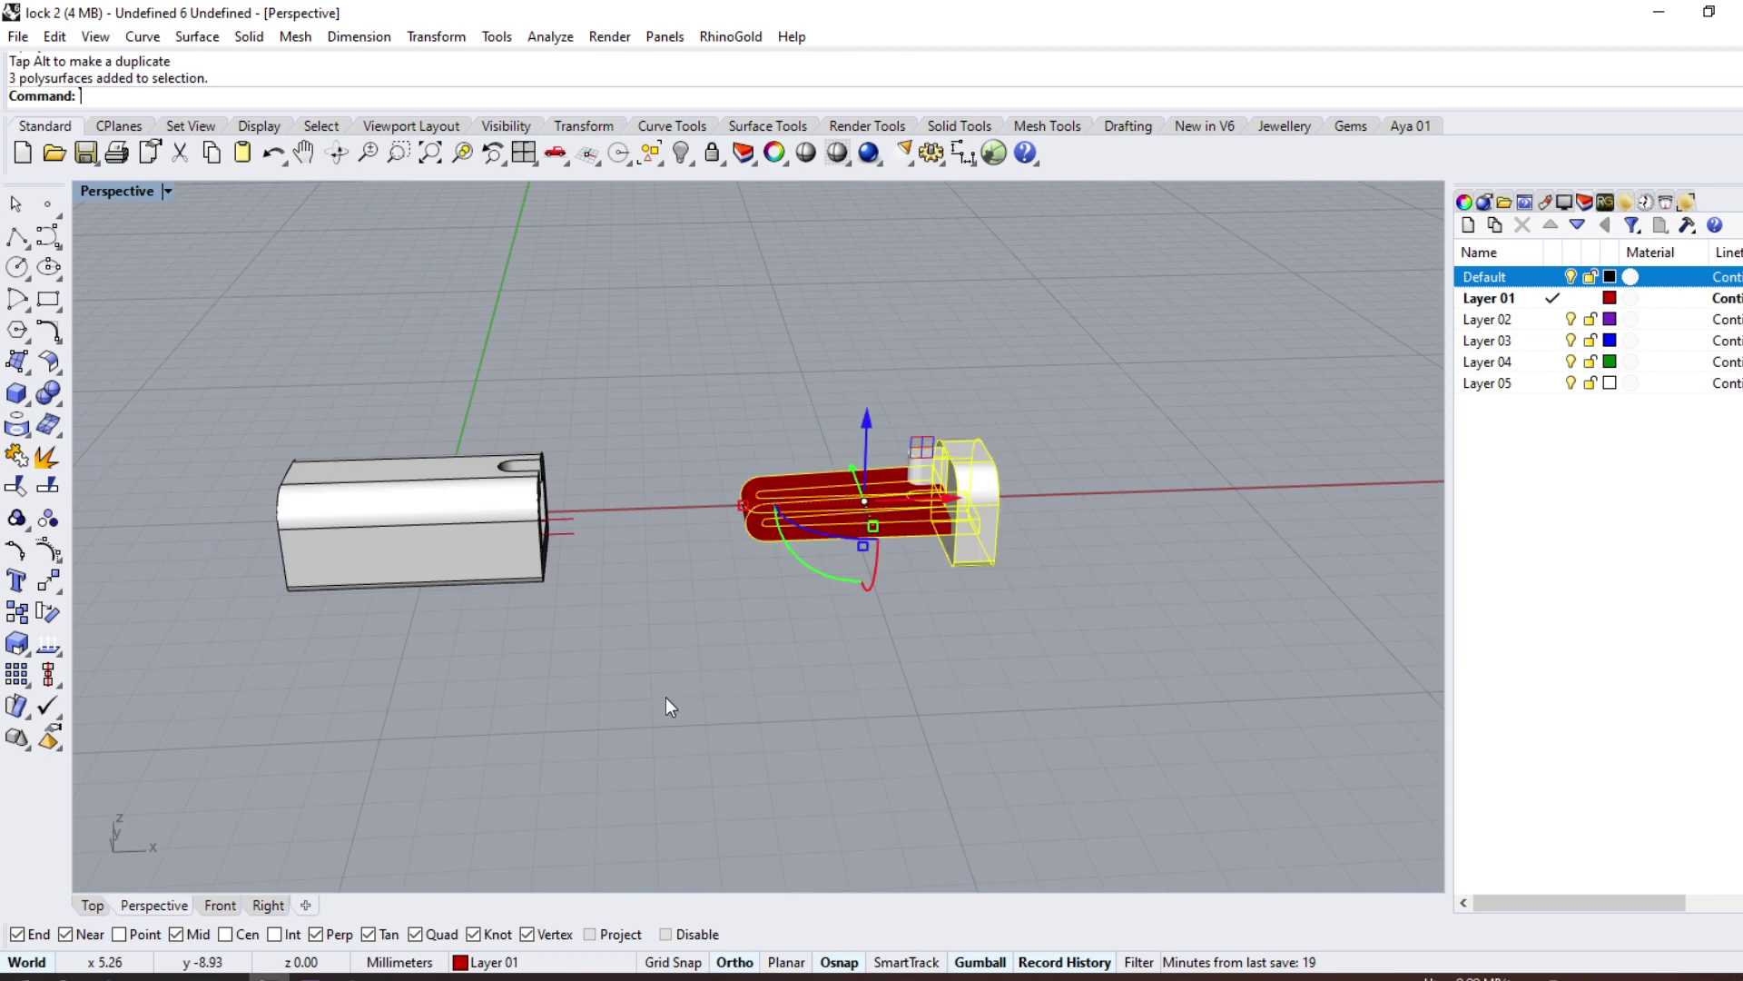
pyautogui.rightClick(1554, 283)
pyautogui.click(1605, 667)
# Step: In Top view, scale, stretch, and position the small post on the tongue
pyautogui.hotkey('ctrl', 'F1')
pyautogui.hotkey('ctrl', 'z')
pyautogui.click(1314, 510)
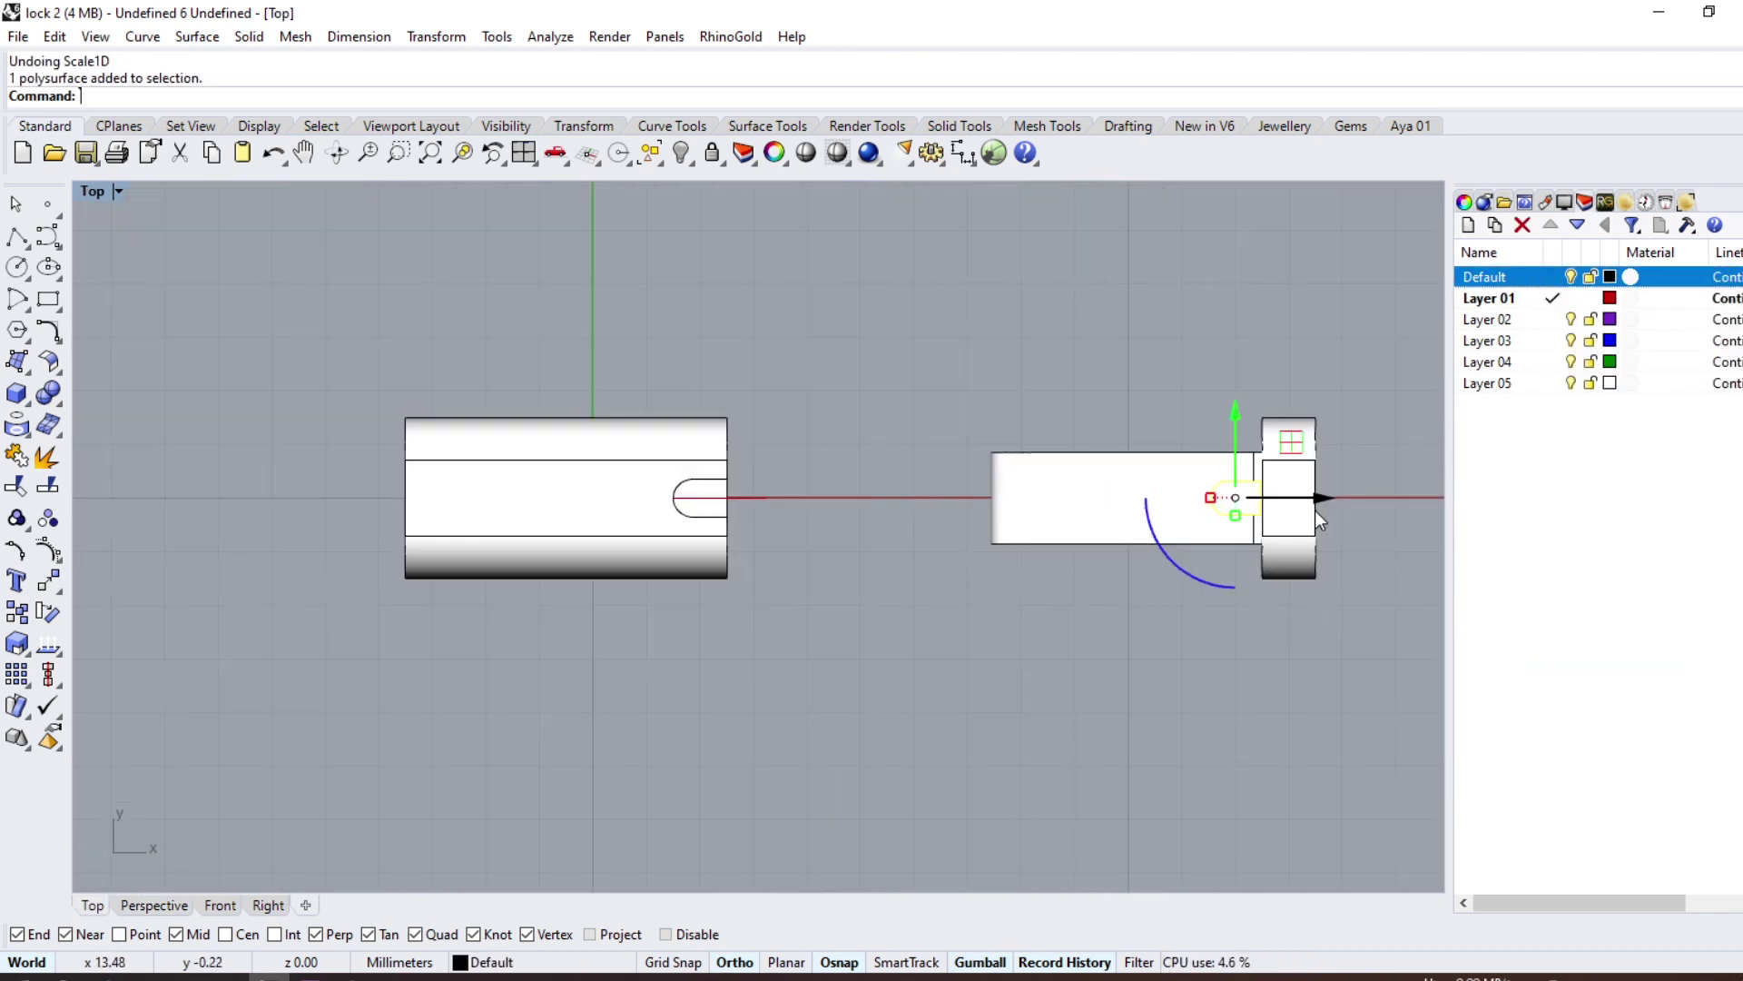
pyautogui.moveTo(1318, 503); pyautogui.dragTo(782, 512)
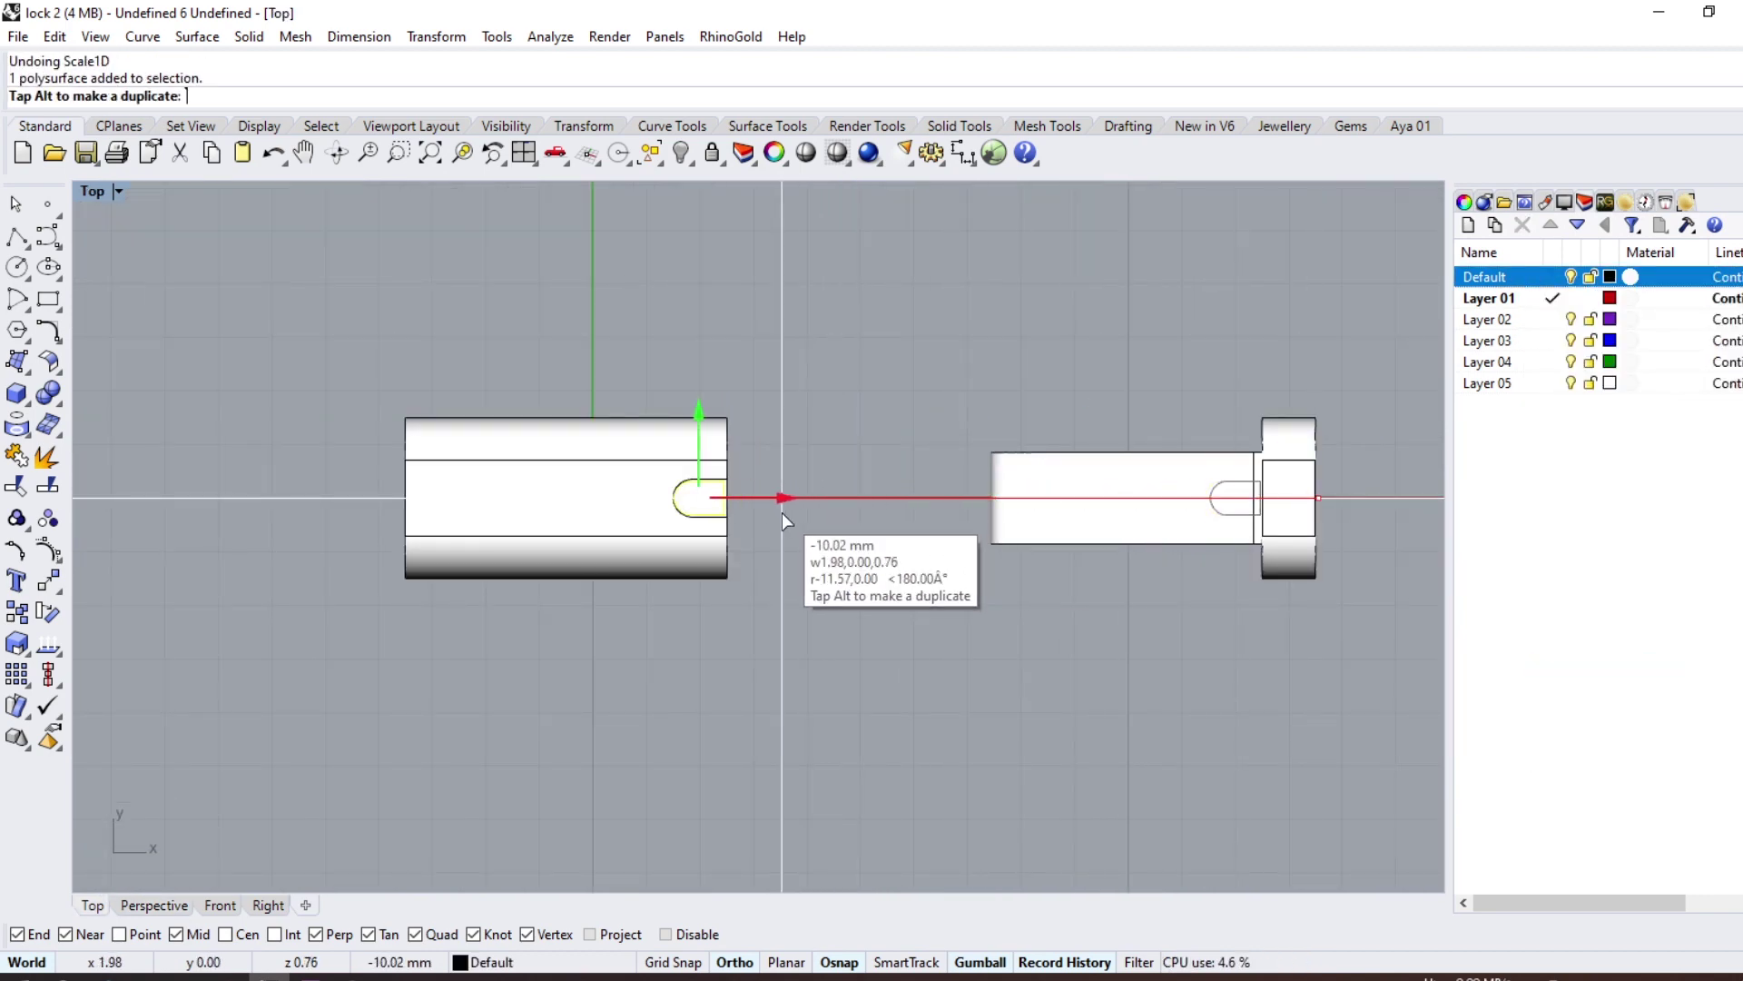
pyautogui.scroll(5, 696, 444)
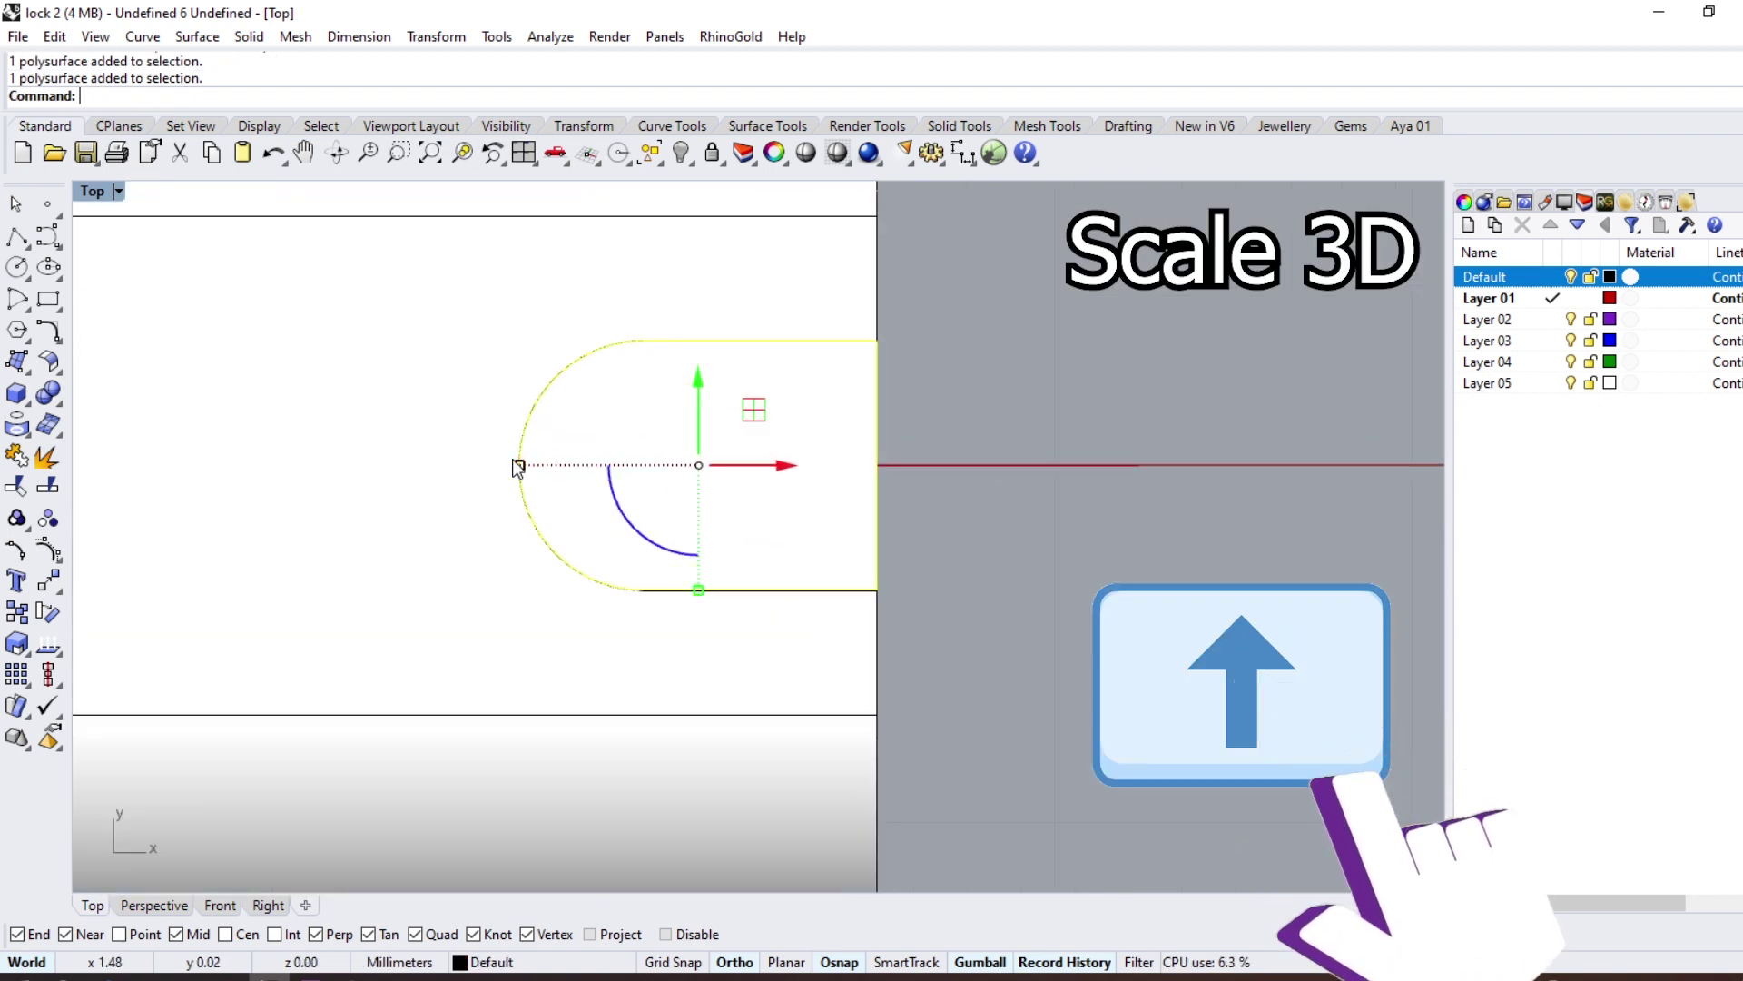
pyautogui.keyDown('shift'); pyautogui.moveTo(551, 457); pyautogui.dragTo(527, 466); pyautogui.keyUp('shift')
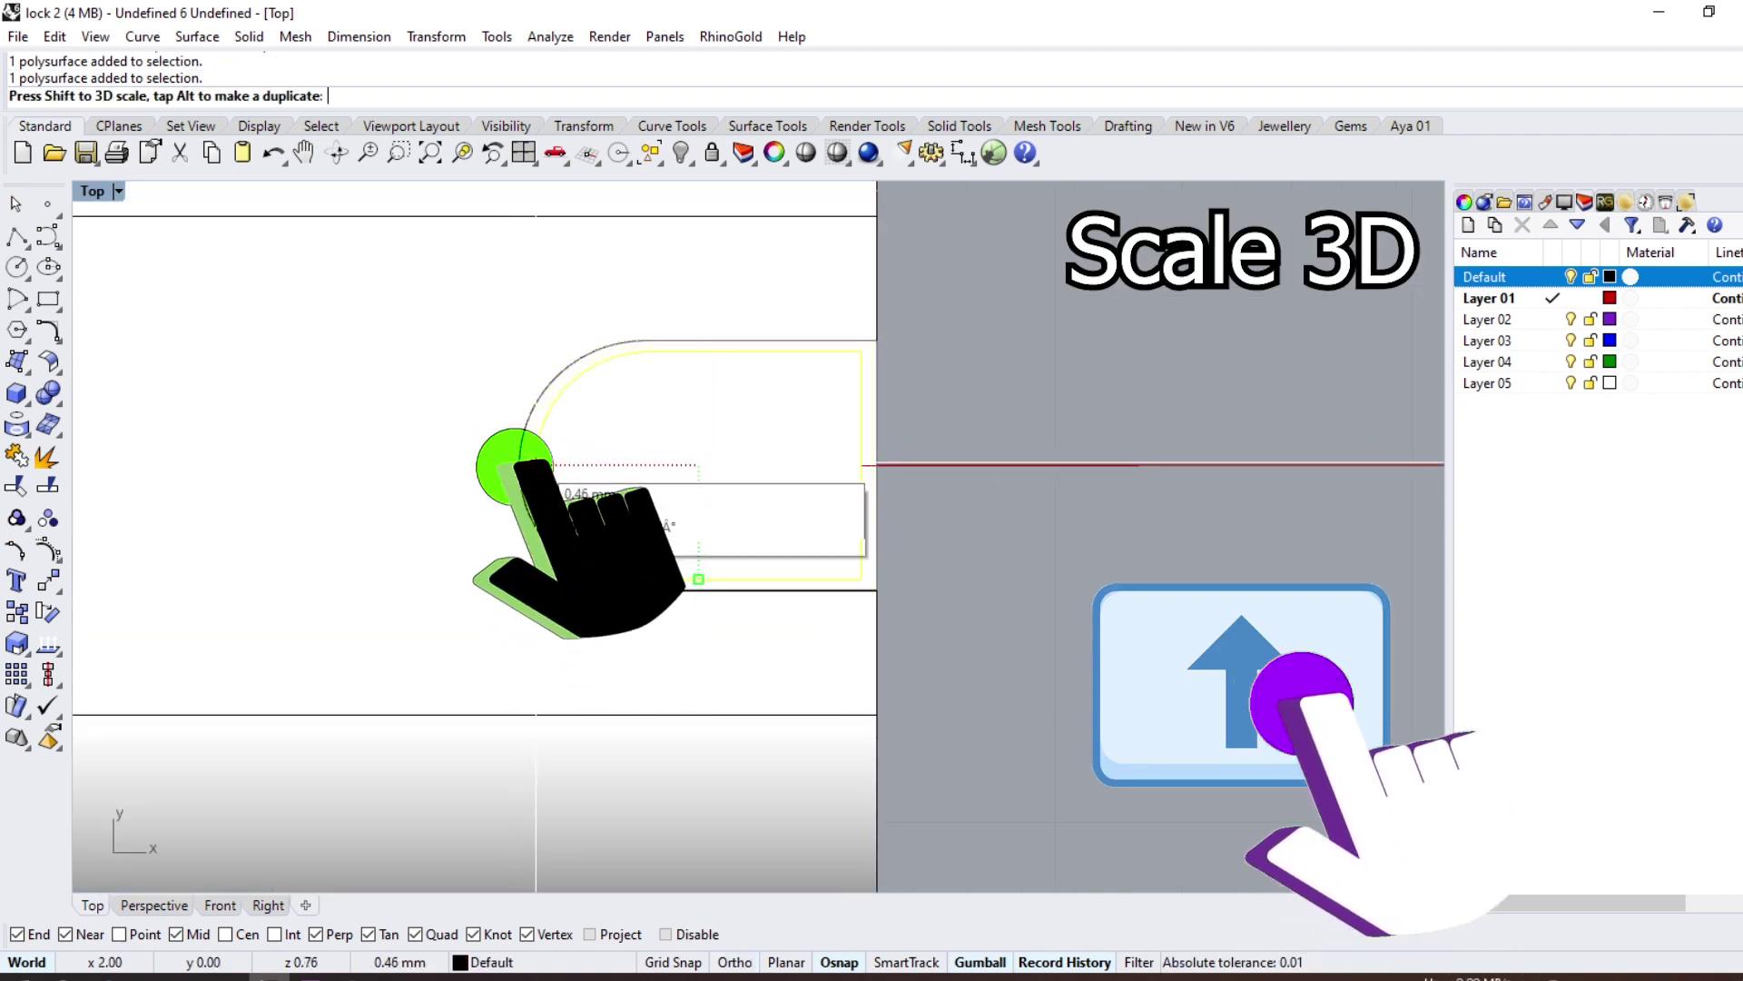
pyautogui.scroll(-1, 617, 472)
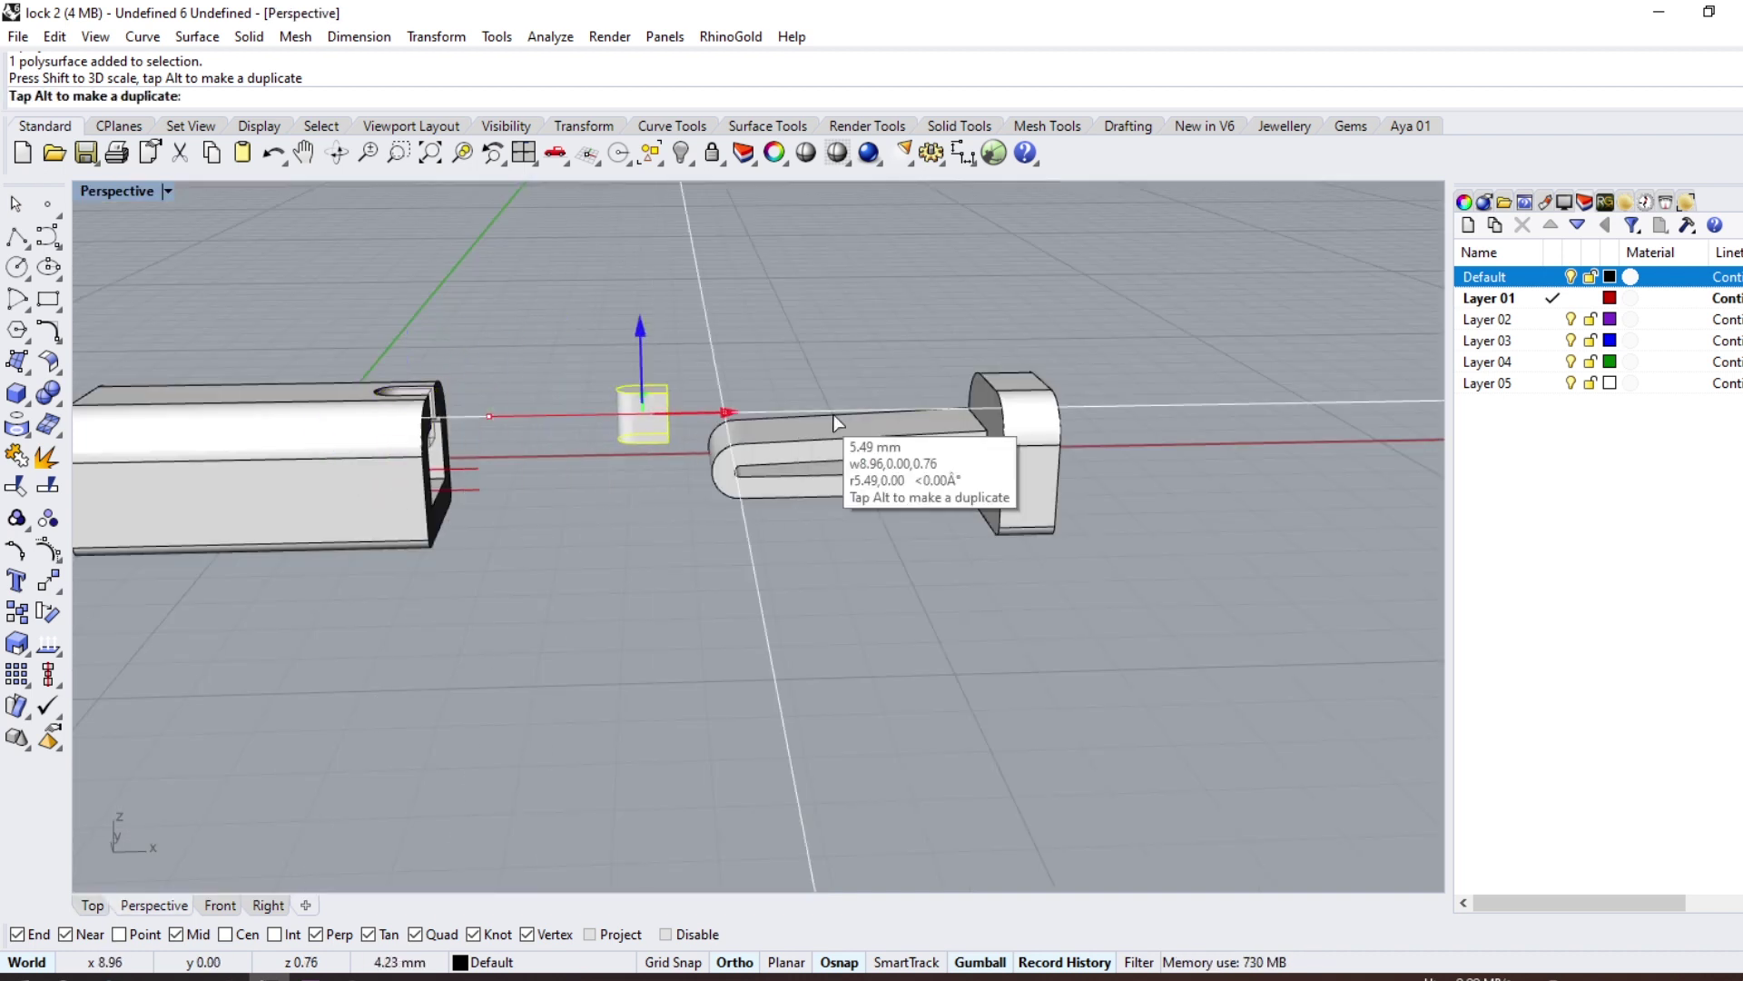
pyautogui.moveTo(820, 414); pyautogui.dragTo(994, 414)
pyautogui.scroll(5, 783, 451)
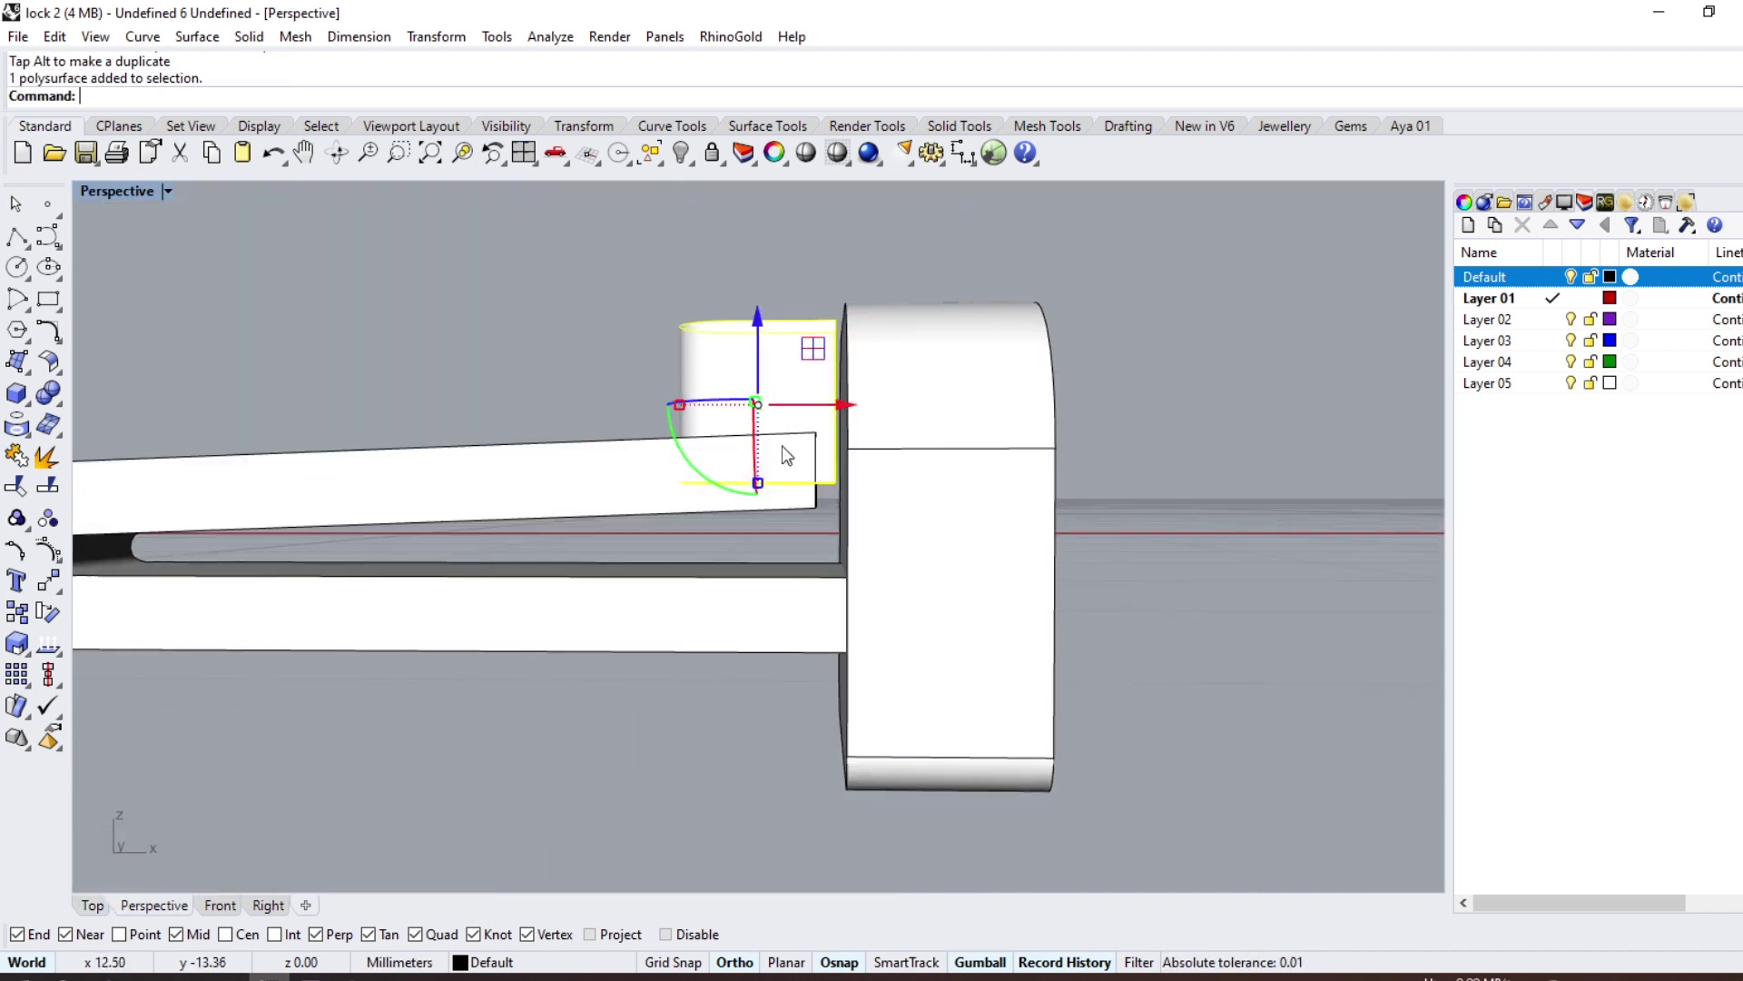
pyautogui.scroll(2, 763, 494)
pyautogui.moveTo(760, 502); pyautogui.dragTo(763, 553)
pyautogui.moveTo(761, 328); pyautogui.dragTo(760, 314)
# Step: Raise the post in Front view, fillet its top edges 0.20, and select the tube's red curves
pyautogui.click(200, 911)
pyautogui.scroll(3, 846, 417)
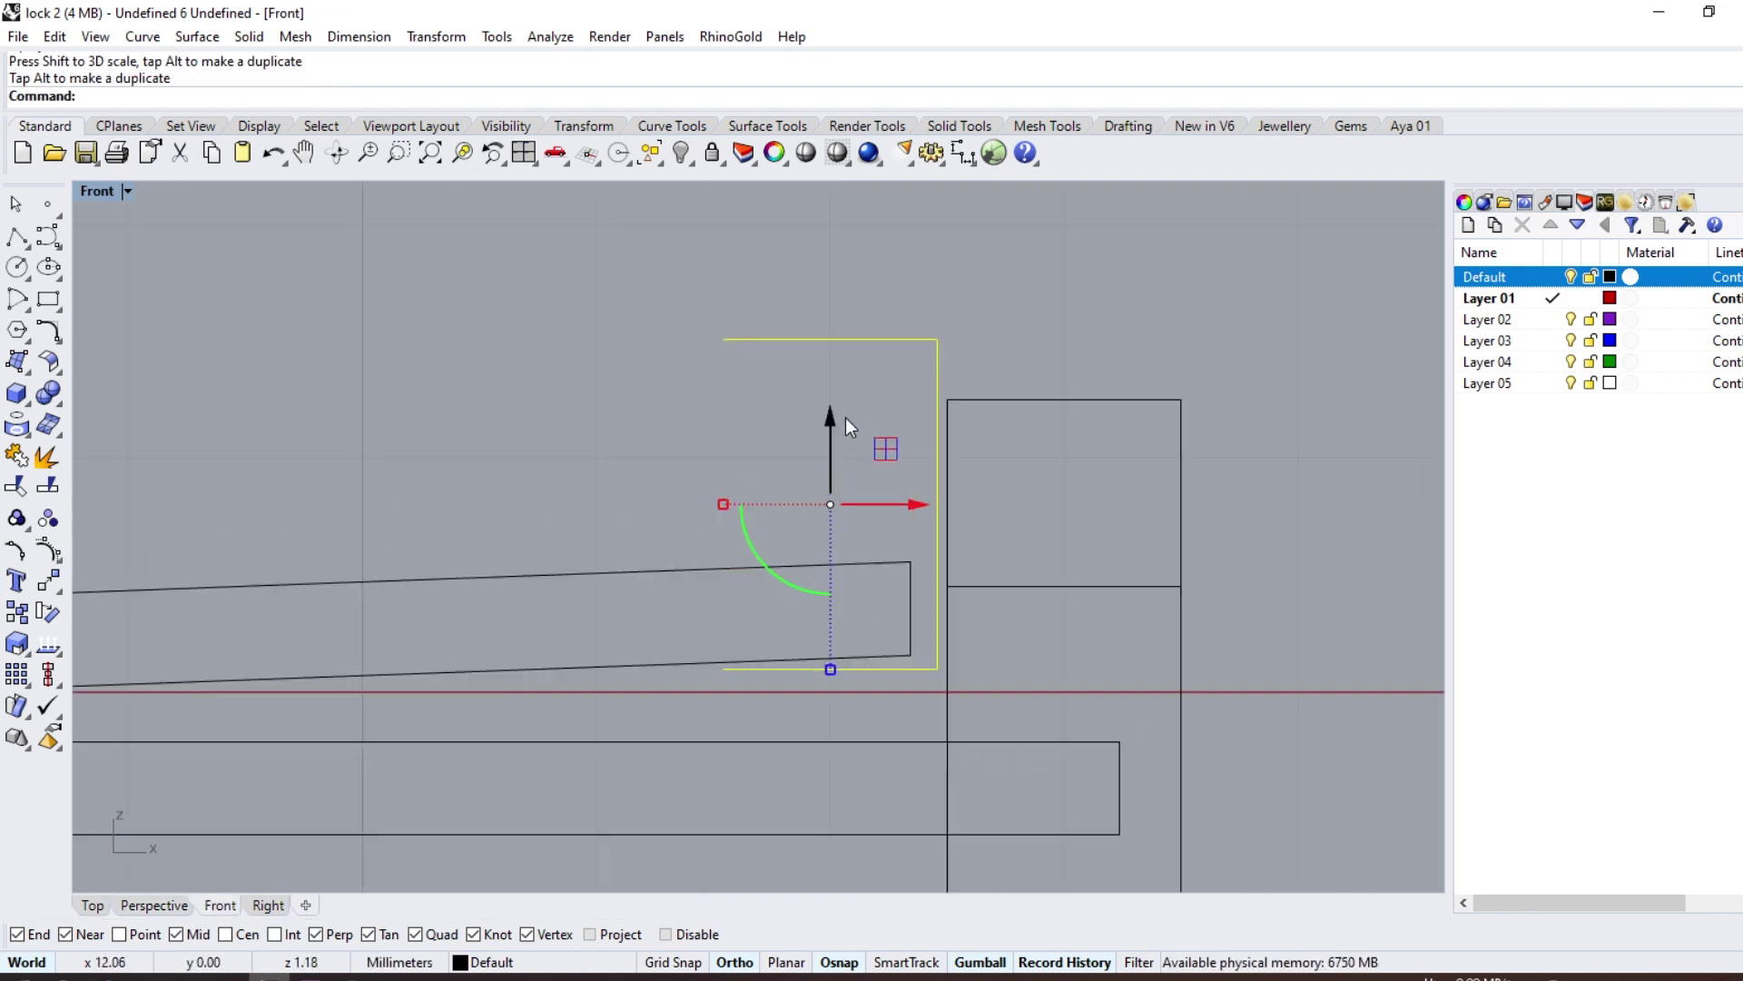
pyautogui.scroll(2, 824, 433)
pyautogui.moveTo(824, 428); pyautogui.dragTo(824, 419)
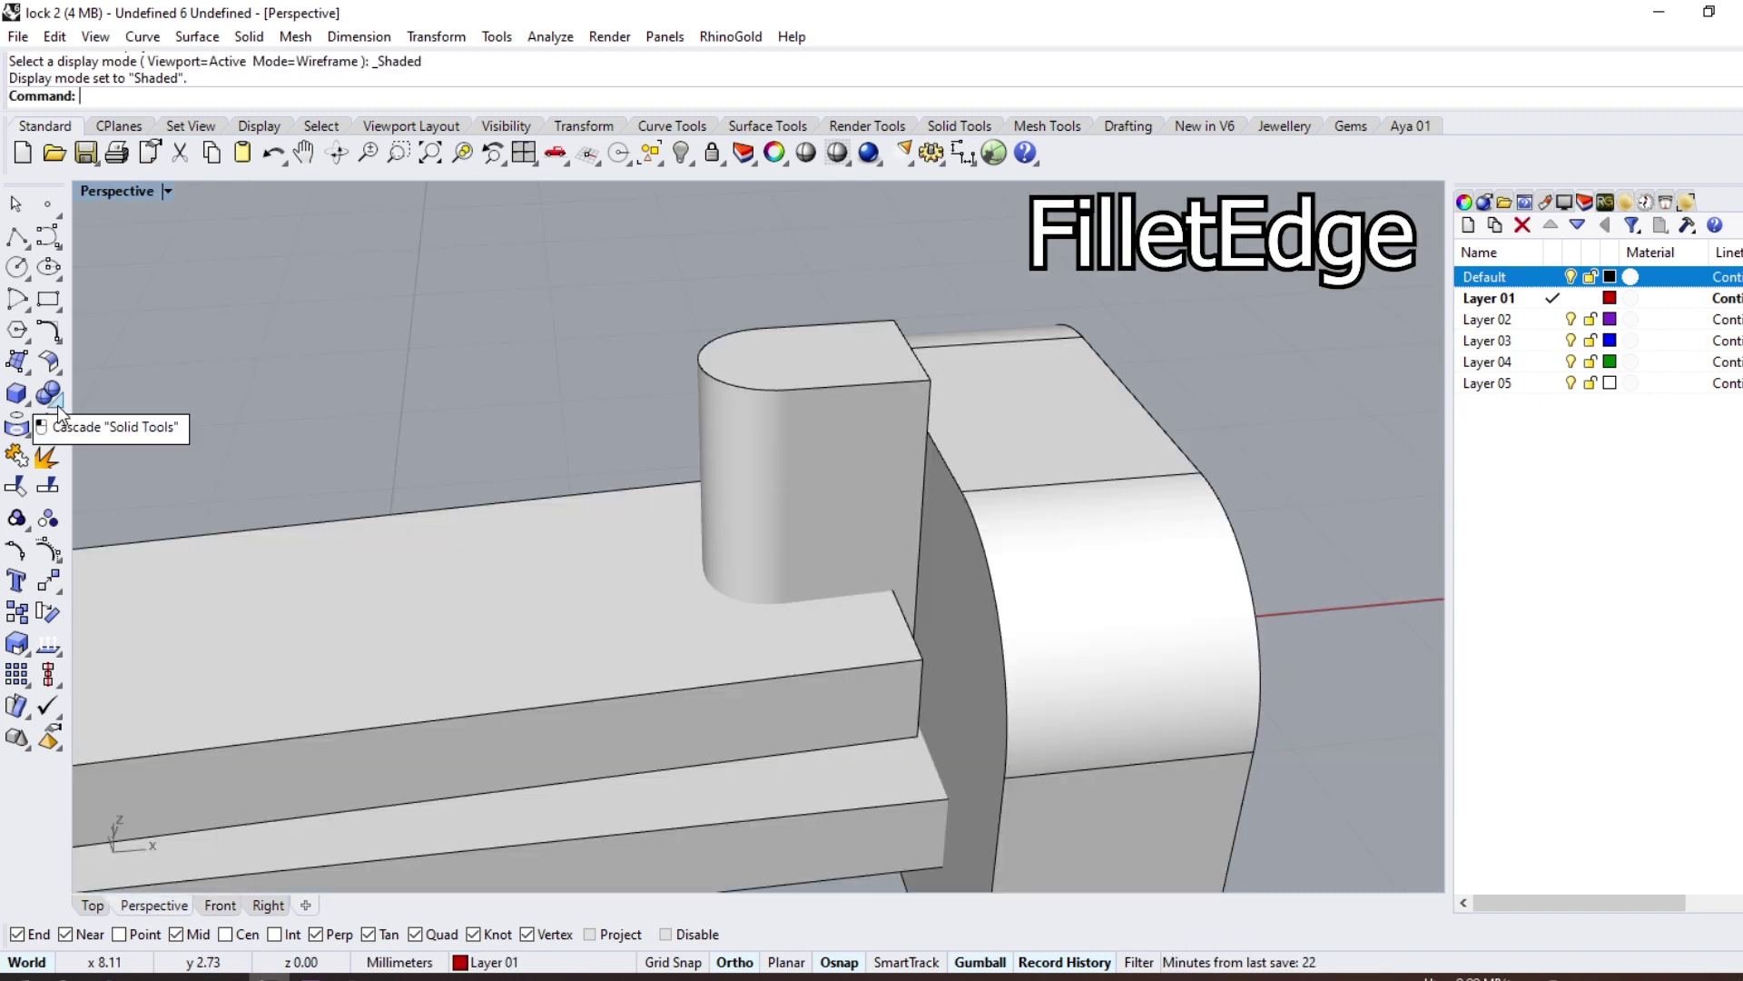
pyautogui.click(57, 405)
pyautogui.click(240, 436)
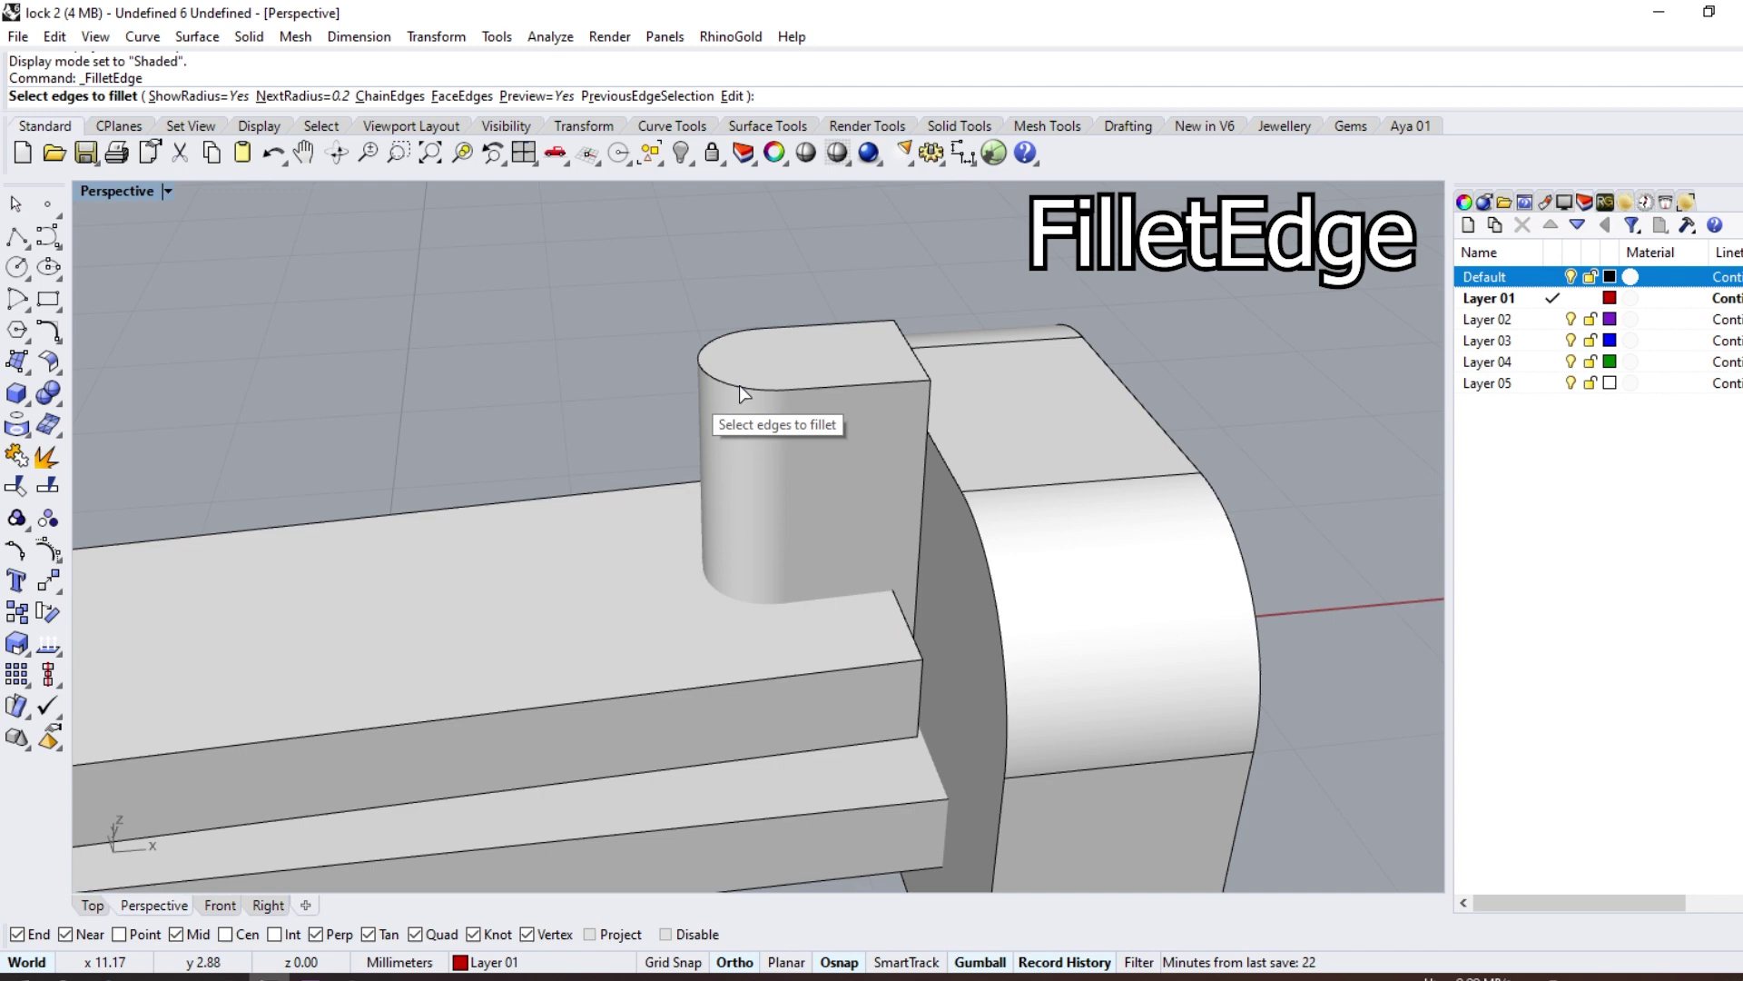
pyautogui.click(821, 385)
pyautogui.click(817, 353)
pyautogui.press('Return')
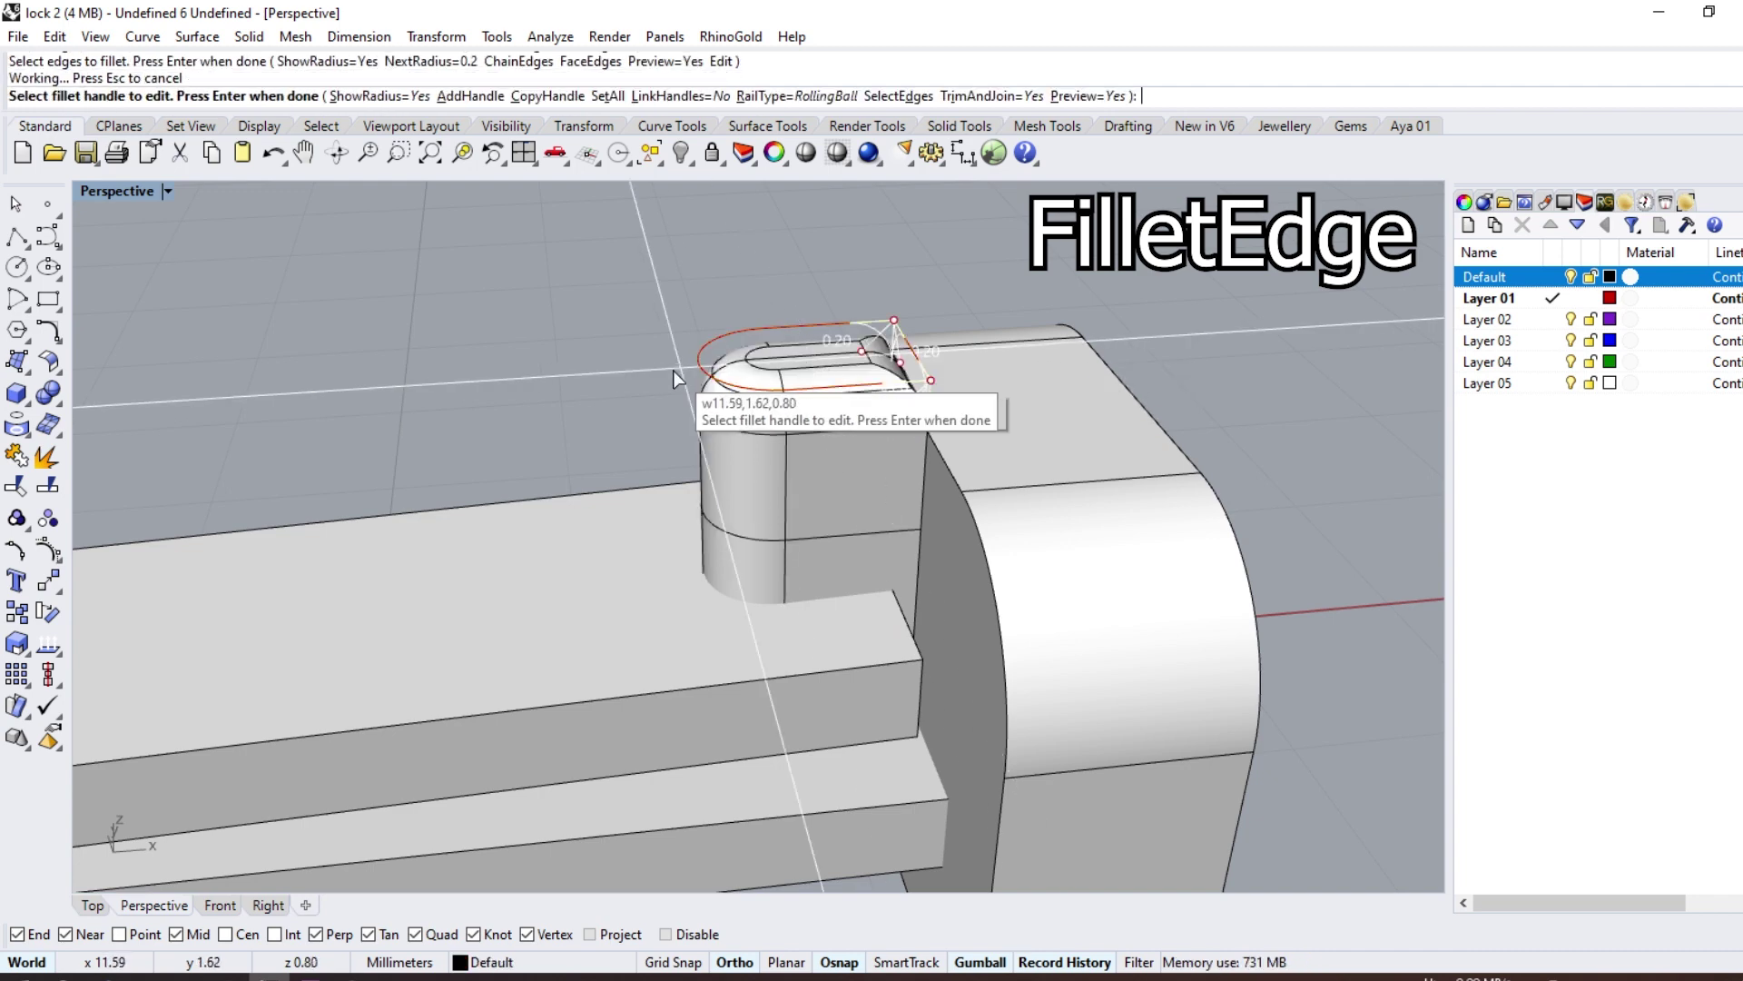
pyautogui.press('Return')
pyautogui.moveTo(841, 319); pyautogui.dragTo(679, 385, button='right')
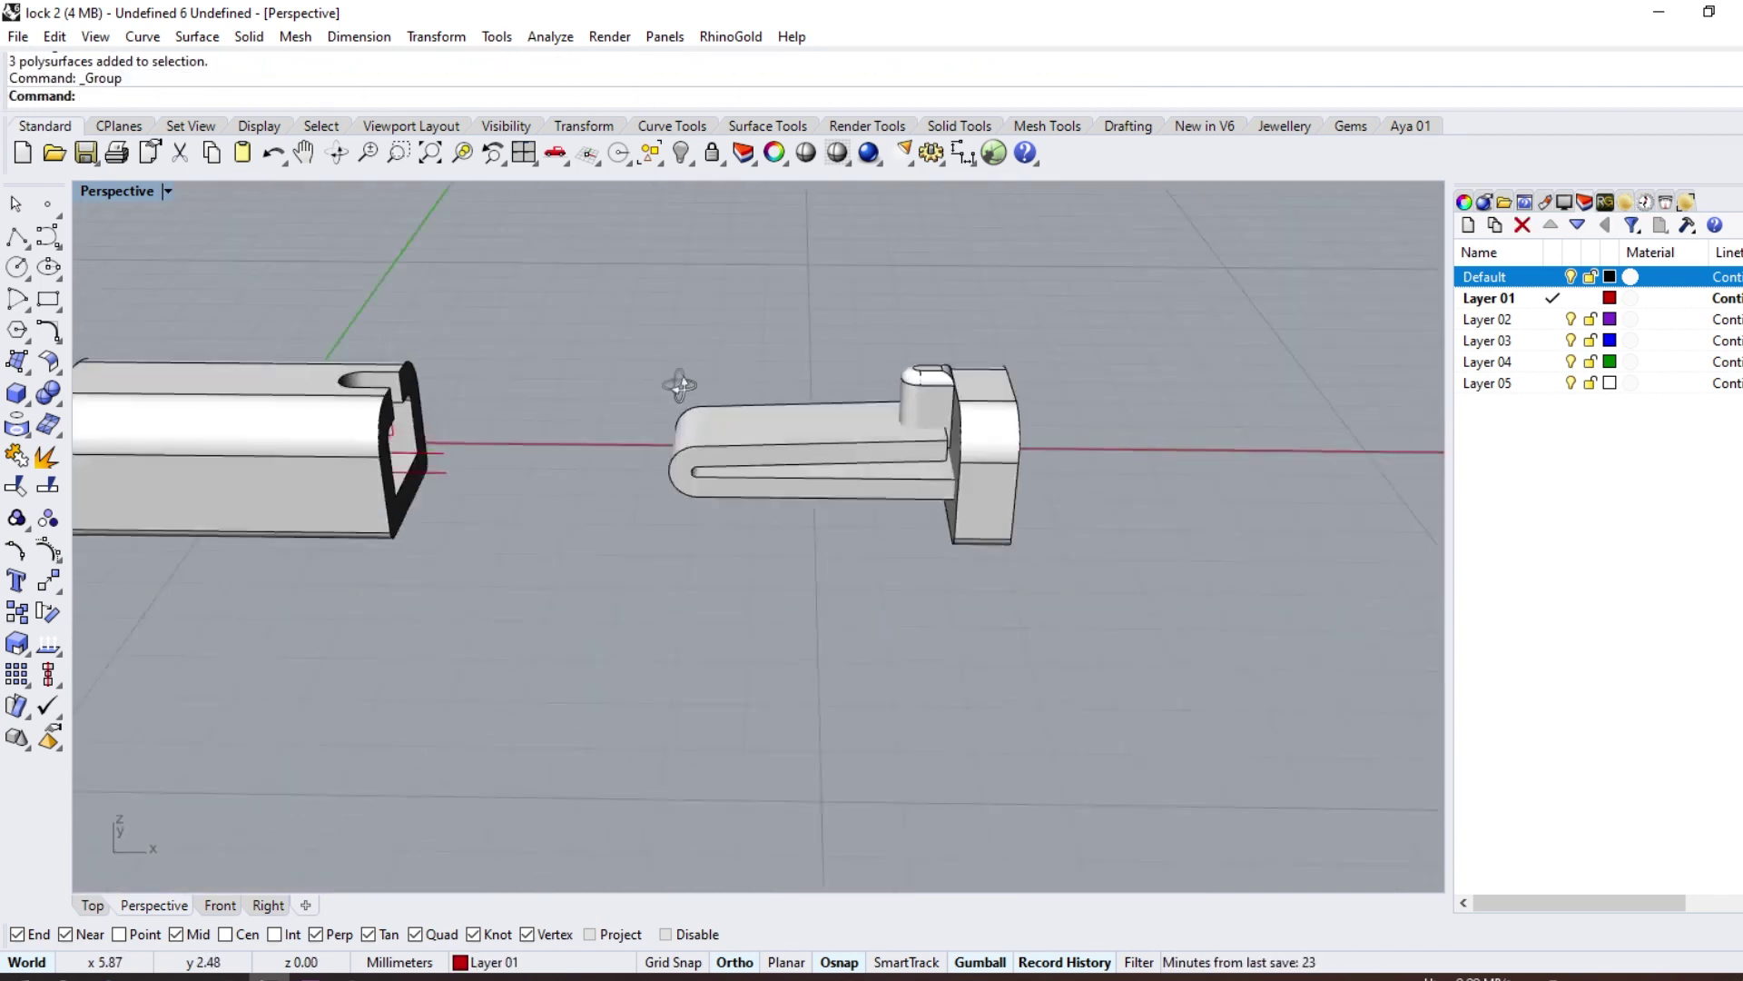
pyautogui.click(779, 414)
# Step: Replace the selected curves with a line across the opening and a vertical line at the slot corner
pyautogui.press('Delete')
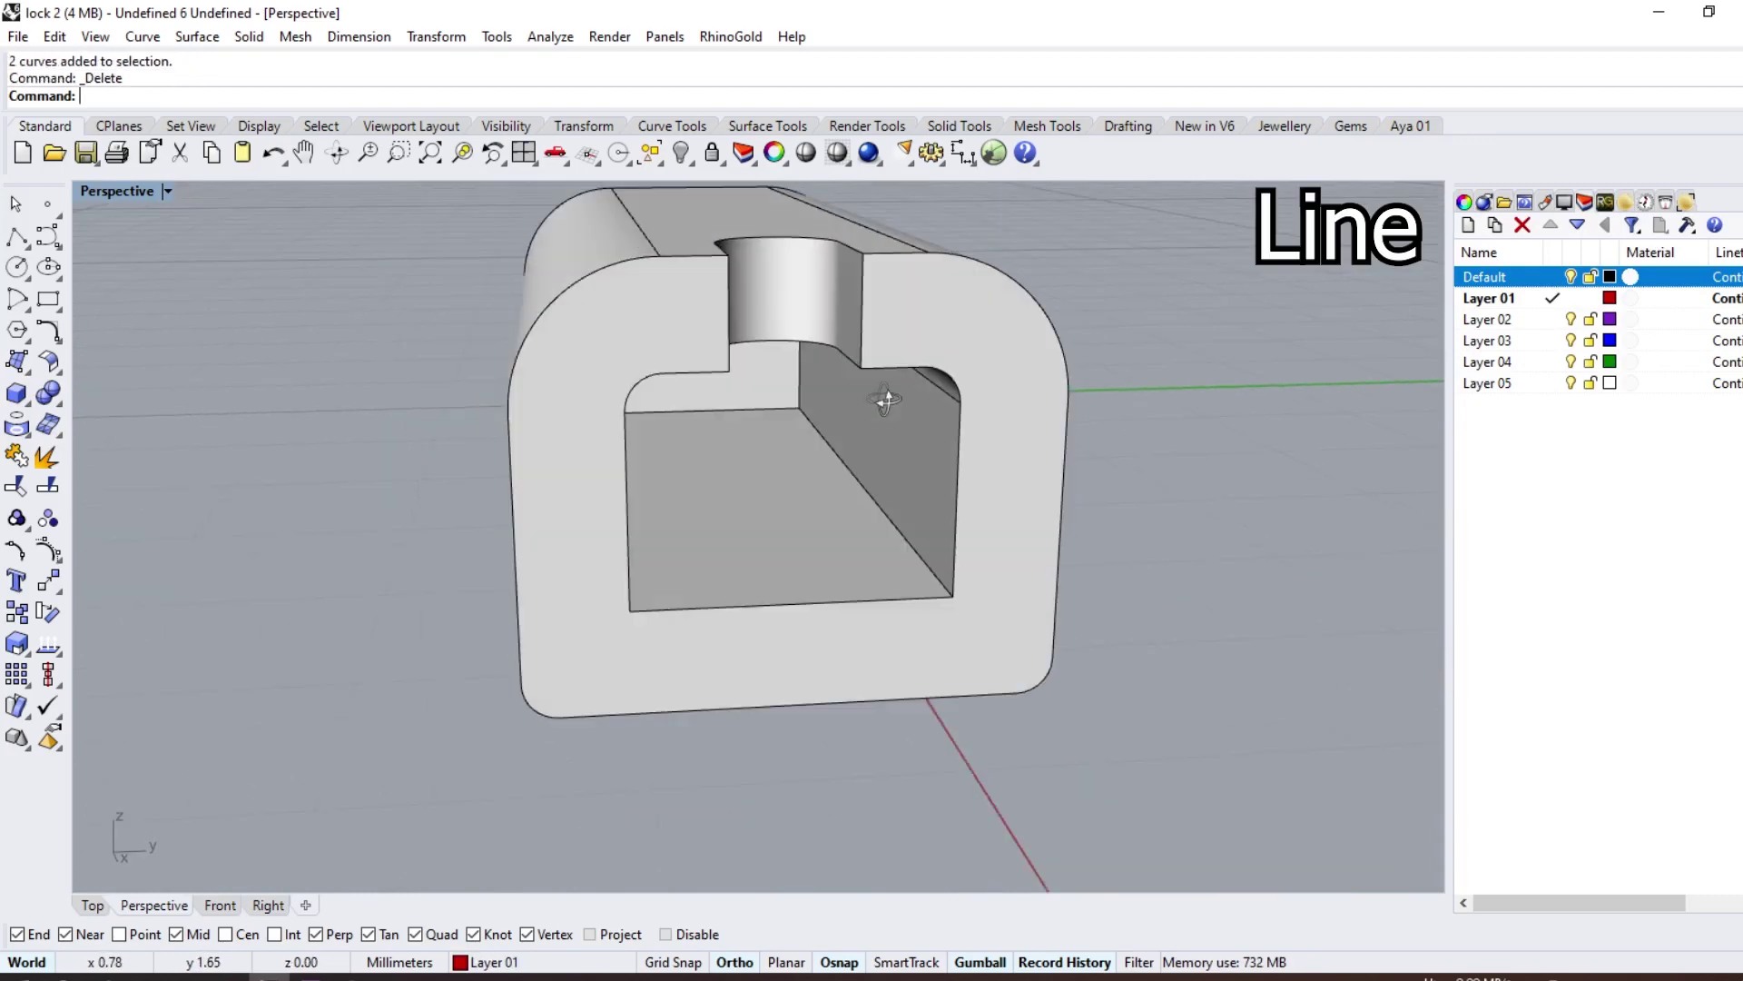
pyautogui.click(18, 237)
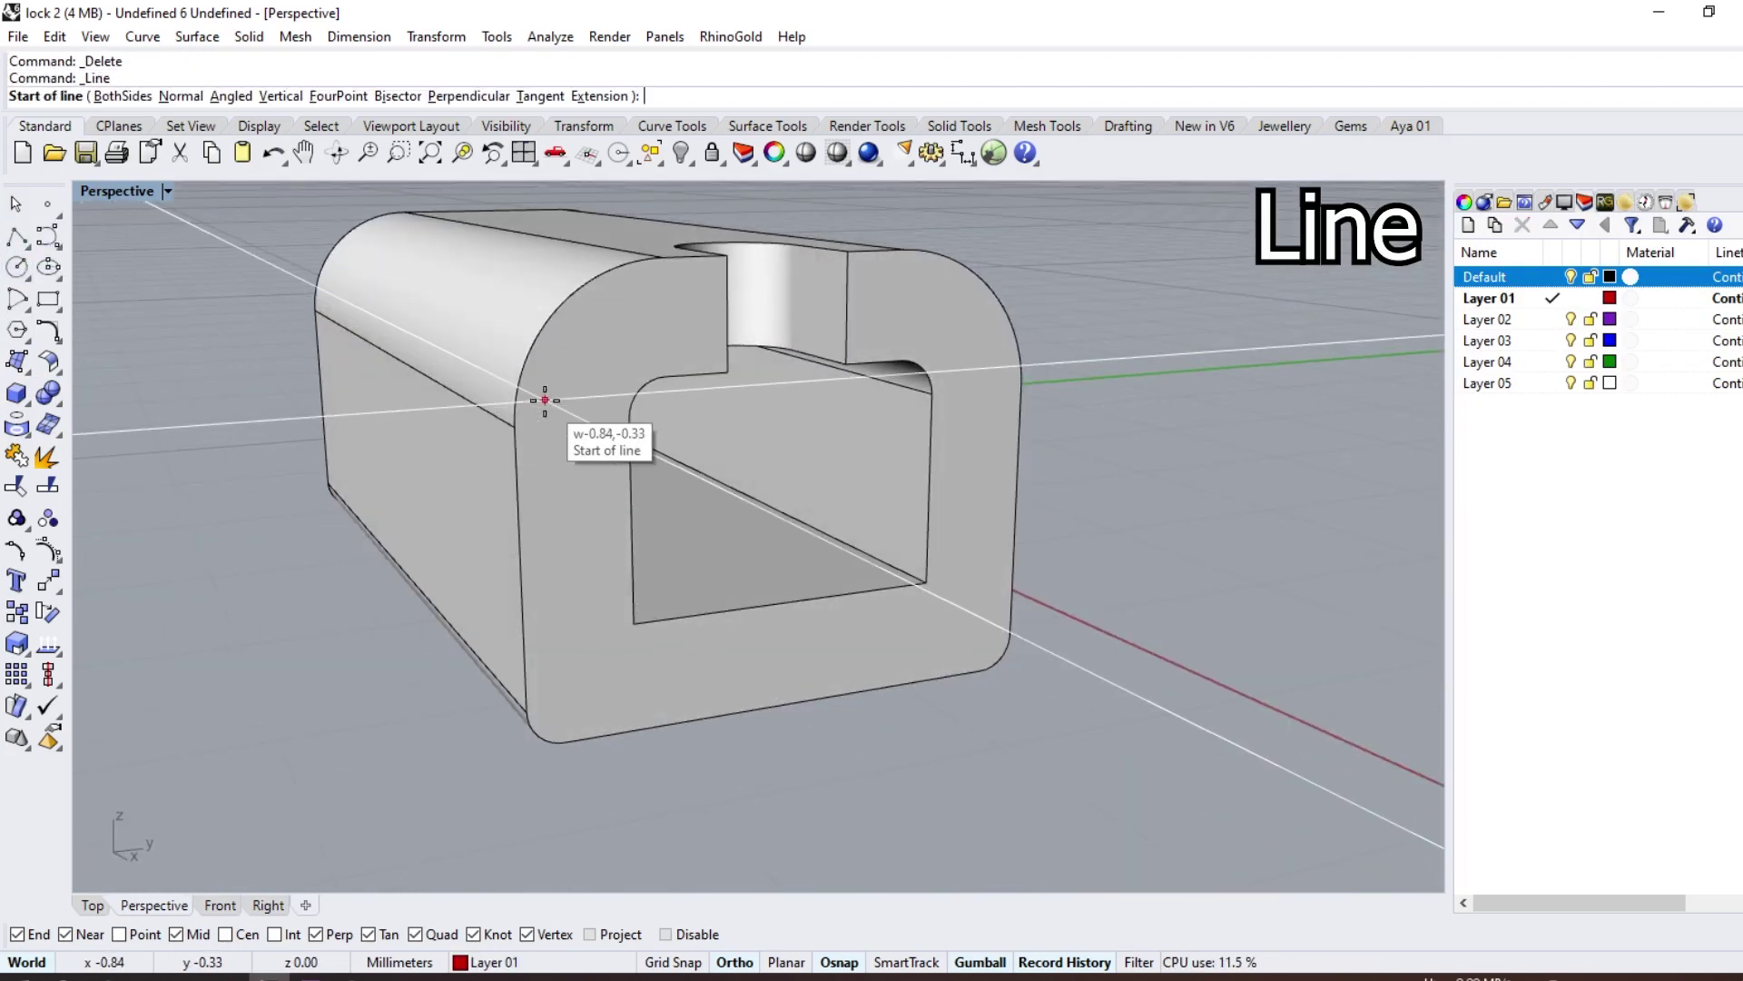
pyautogui.click(522, 404)
pyautogui.moveTo(798, 378); pyautogui.dragTo(790, 393, button='right')
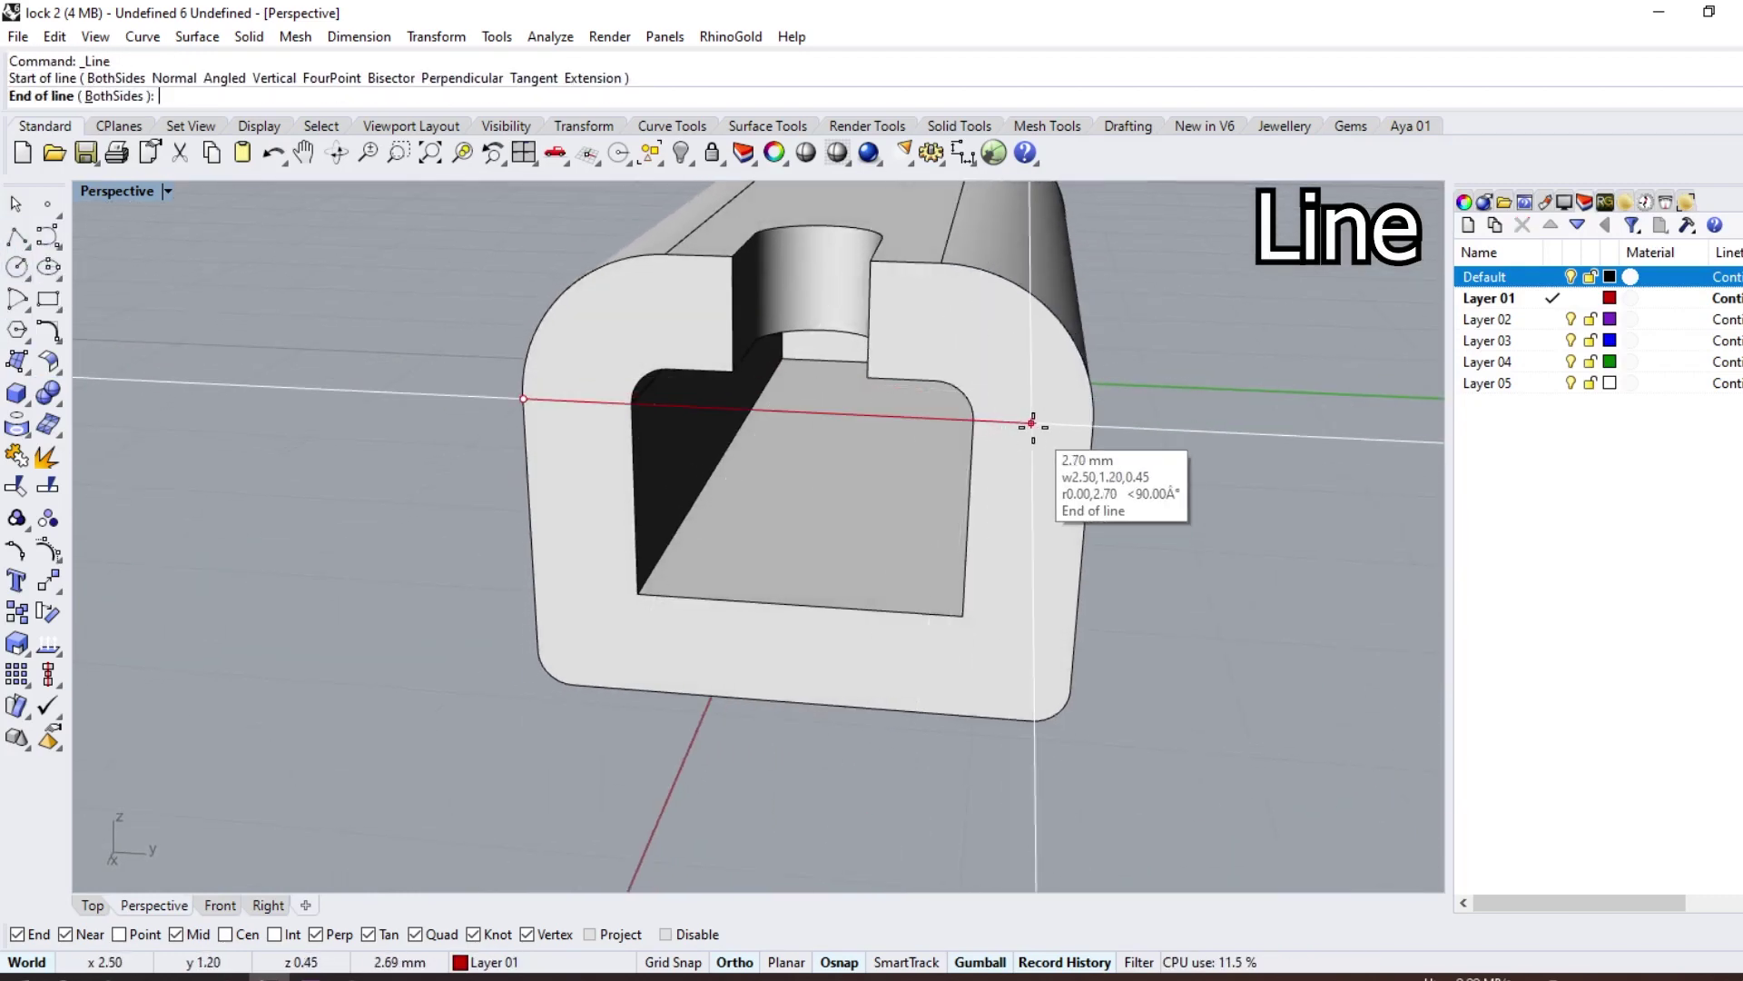
pyautogui.moveTo(1033, 423)
pyautogui.mouseDown(button='right')
pyautogui.moveTo(1005, 467)
pyautogui.moveTo(684, 289)
pyautogui.mouseUp(button='right')
pyautogui.click(1055, 476)
pyautogui.press('Return')
pyautogui.click(729, 258)
pyautogui.click(730, 410)
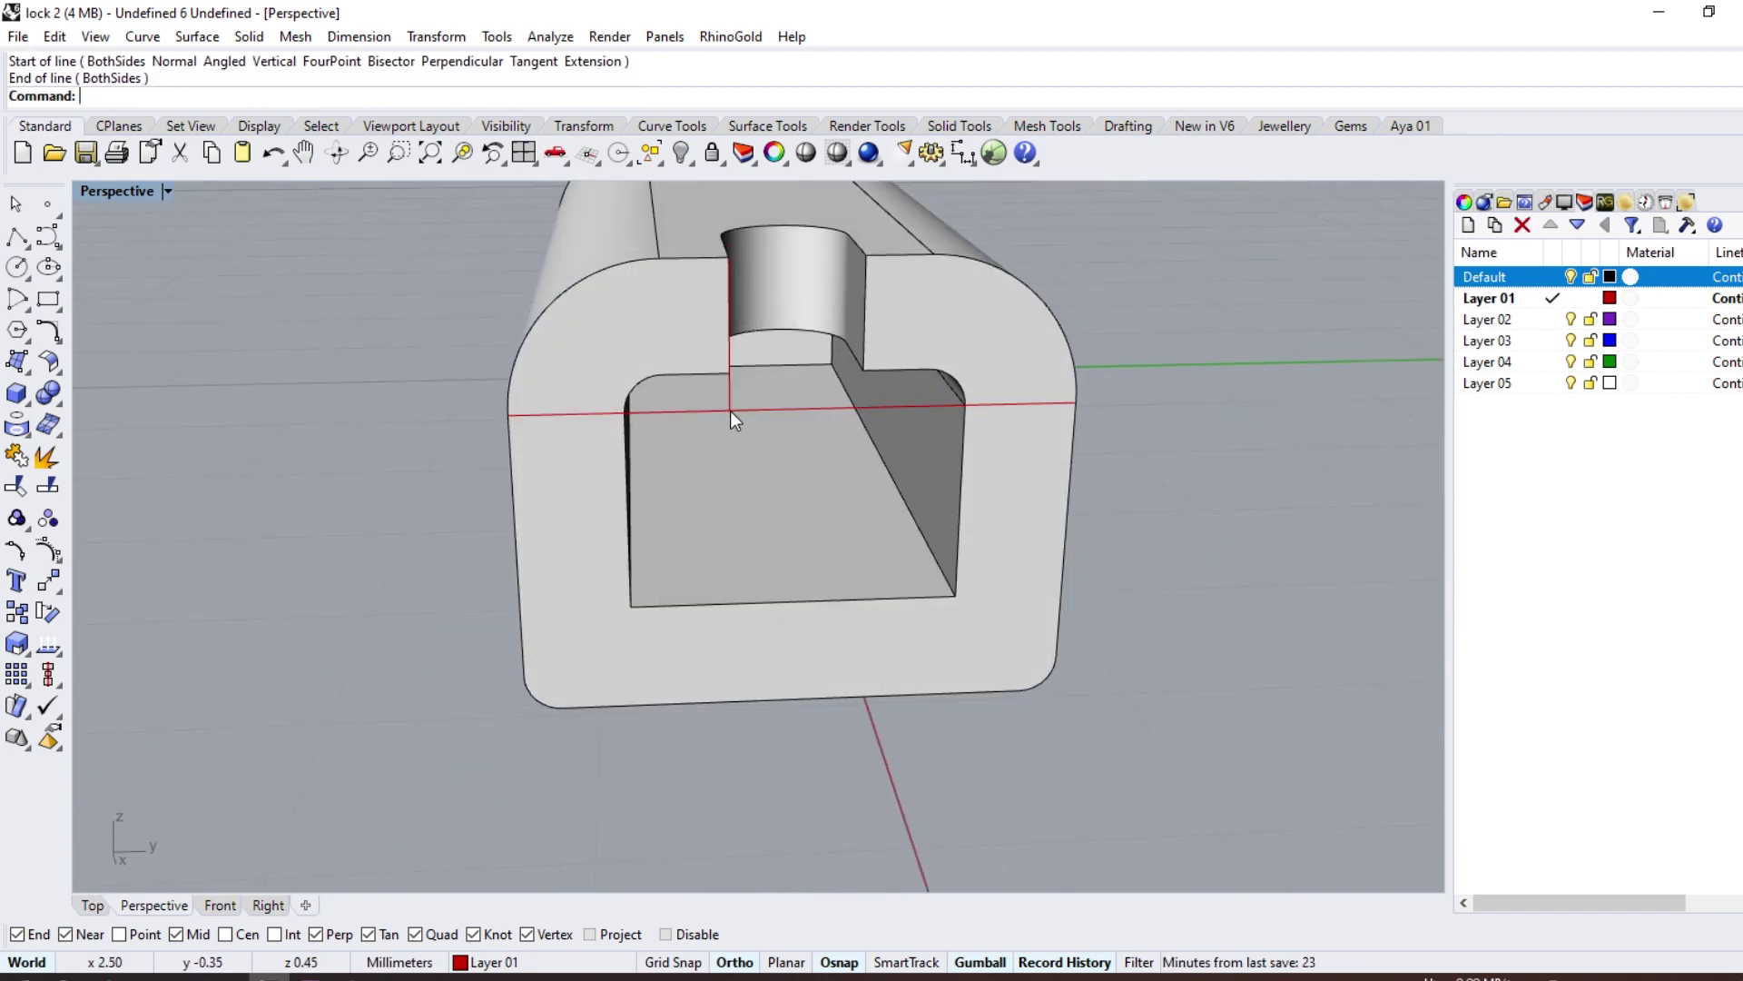
pyautogui.scroll(1, 626, 412)
pyautogui.scroll(2, 696, 405)
pyautogui.scroll(2, 695, 406)
pyautogui.scroll(-3, 708, 437)
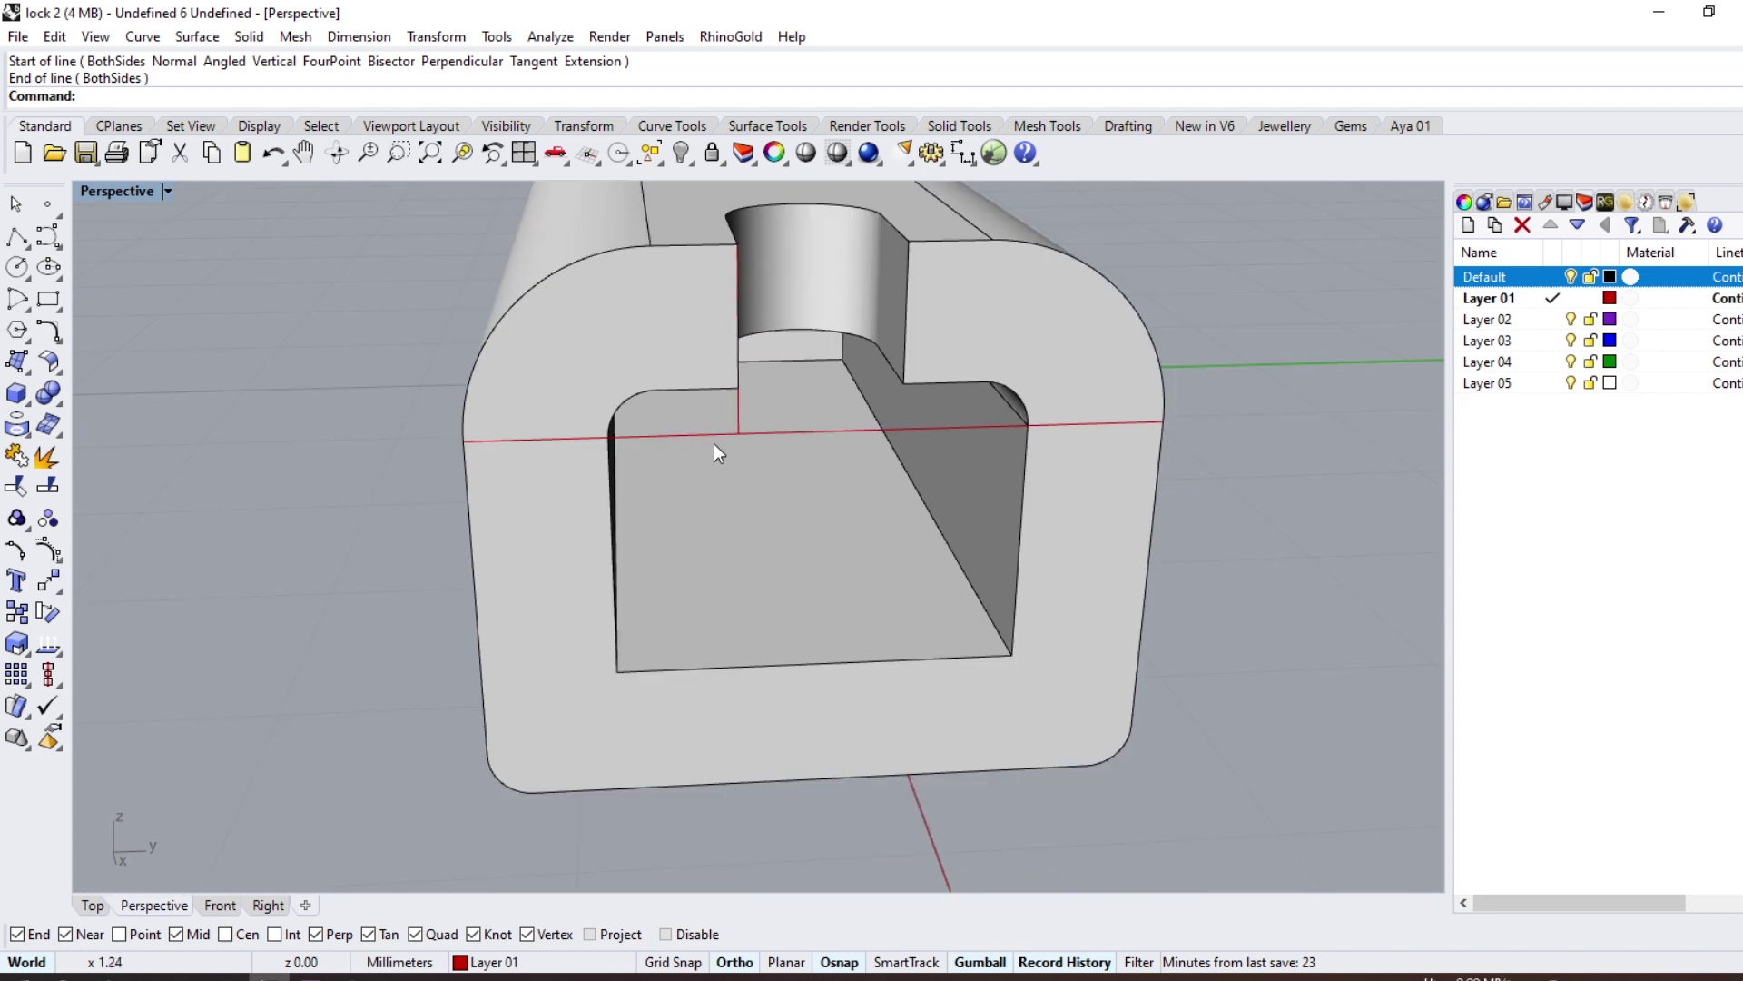
# Step: Trim off the horizontal line's right part using the vertical line
pyautogui.click(737, 418)
pyautogui.click(799, 474)
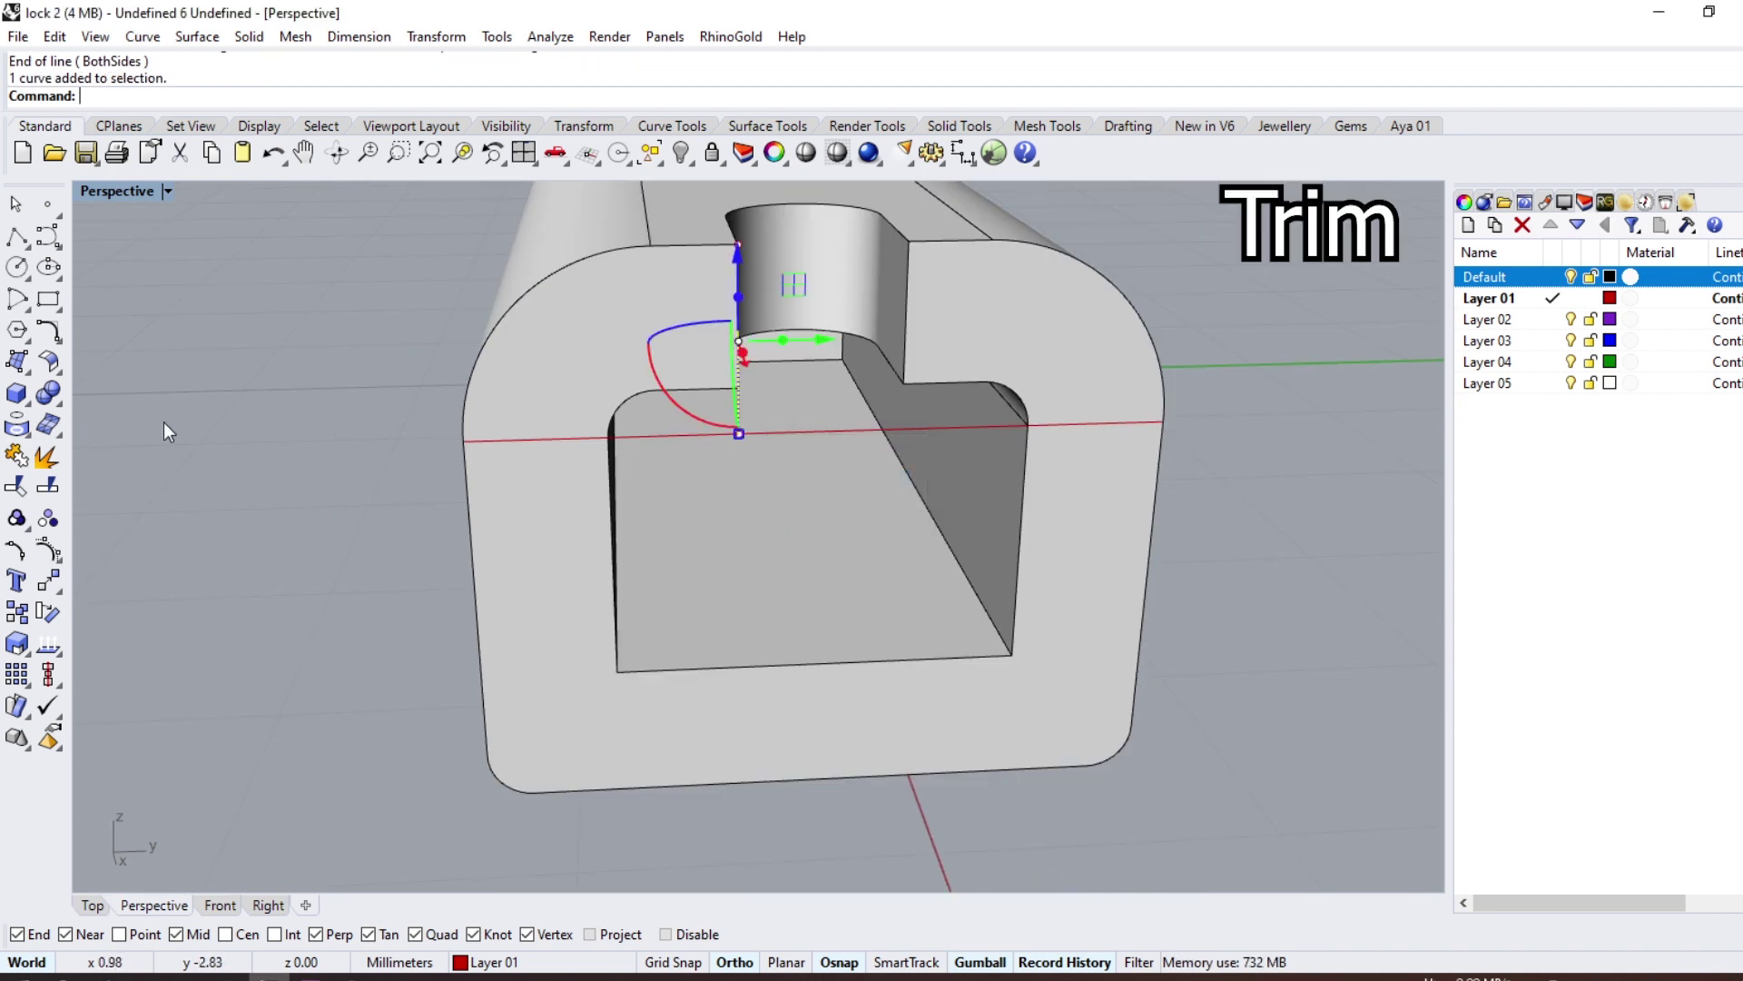
pyautogui.click(18, 485)
pyautogui.click(861, 430)
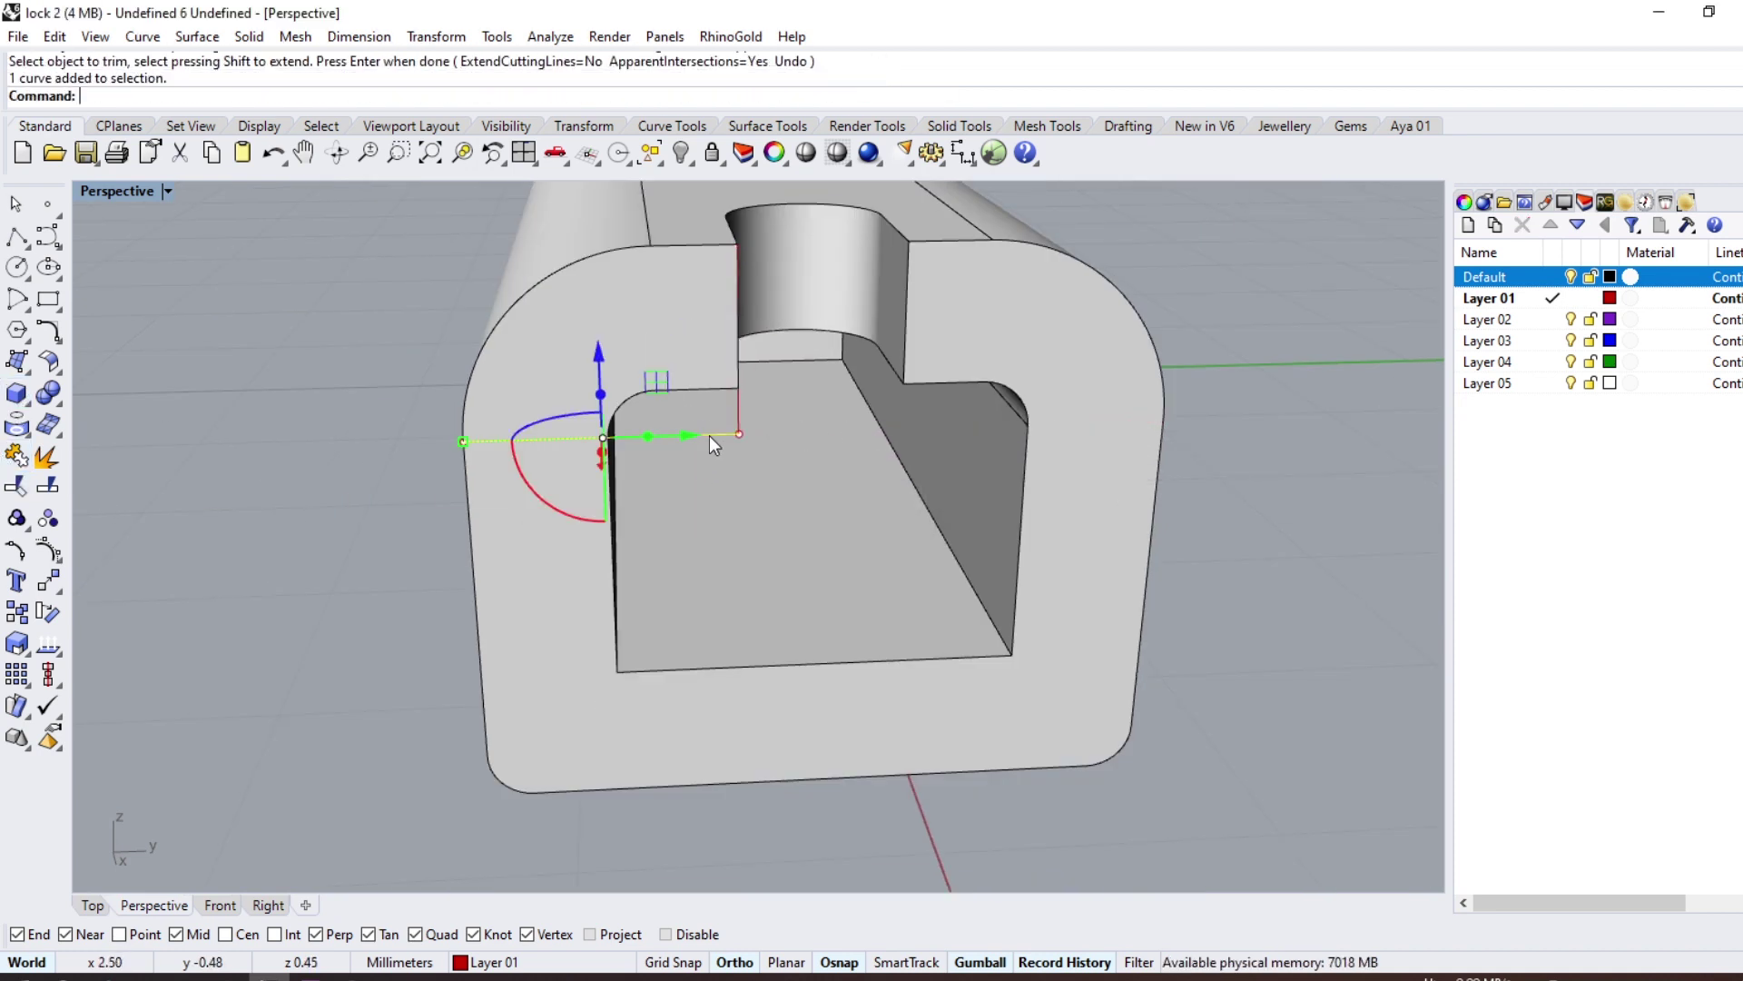
# Step: Sweep1 along the rail with the vertical line as cross-section to make the corner surface
pyautogui.click(197, 37)
pyautogui.click(234, 106)
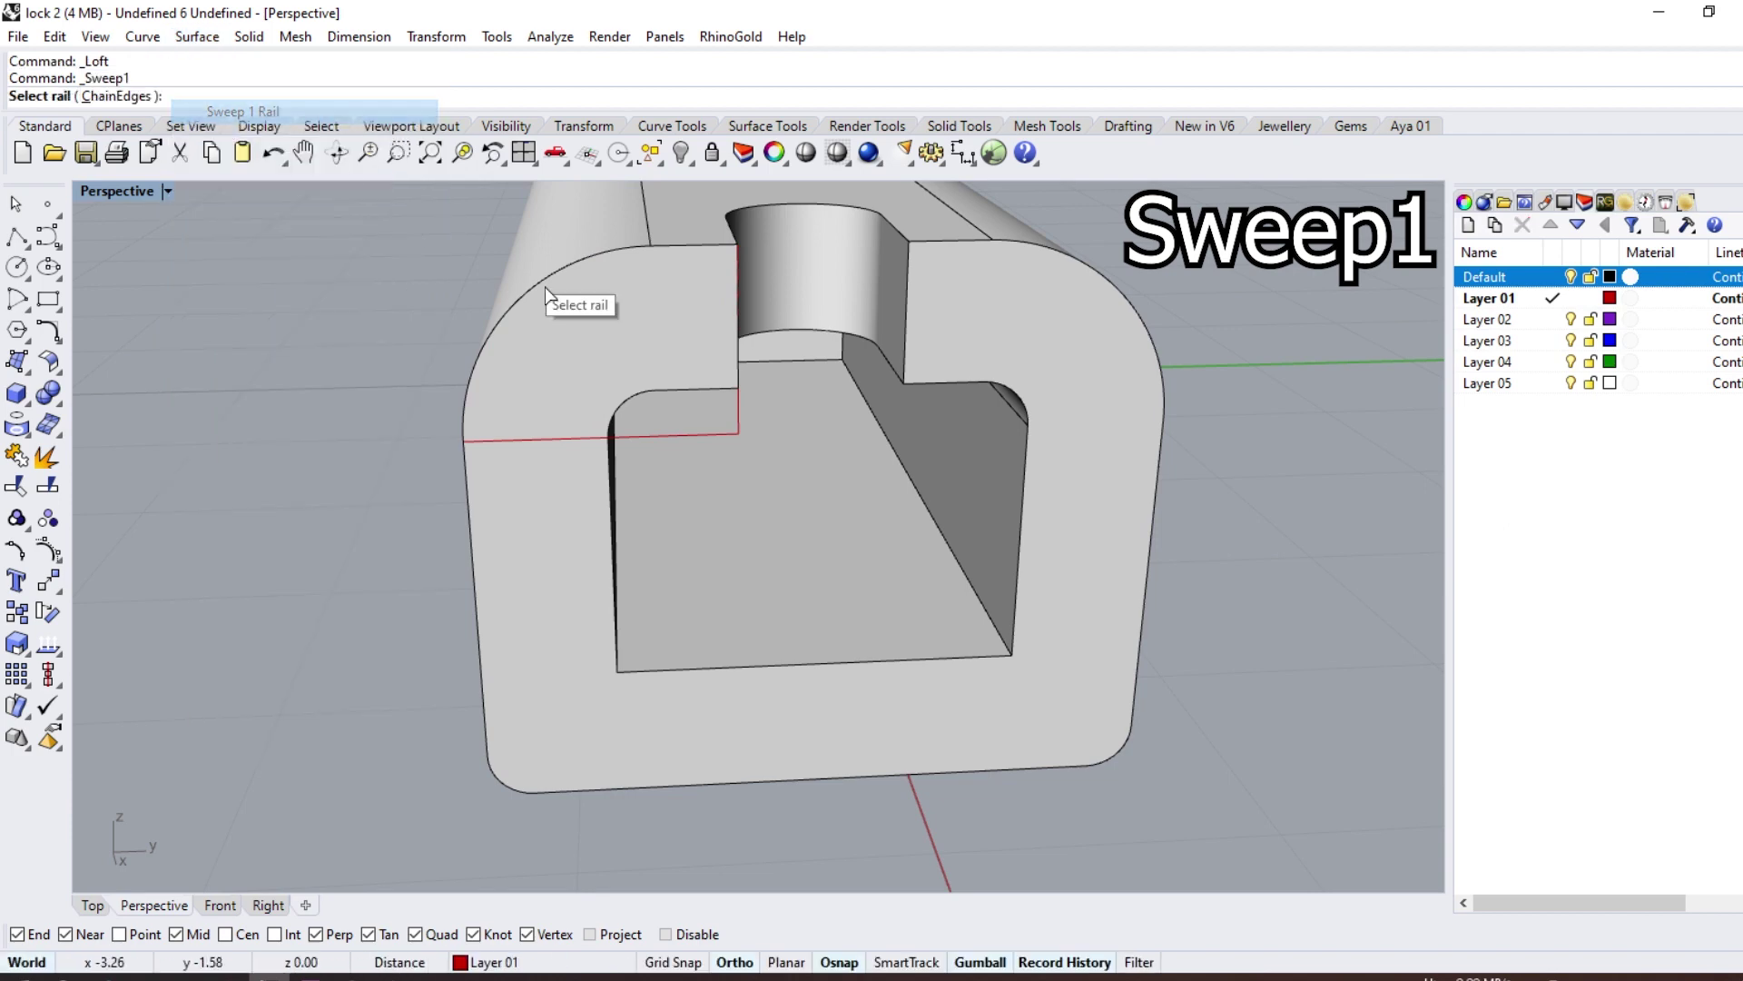
pyautogui.click(728, 433)
pyautogui.click(738, 415)
pyautogui.press('Return')
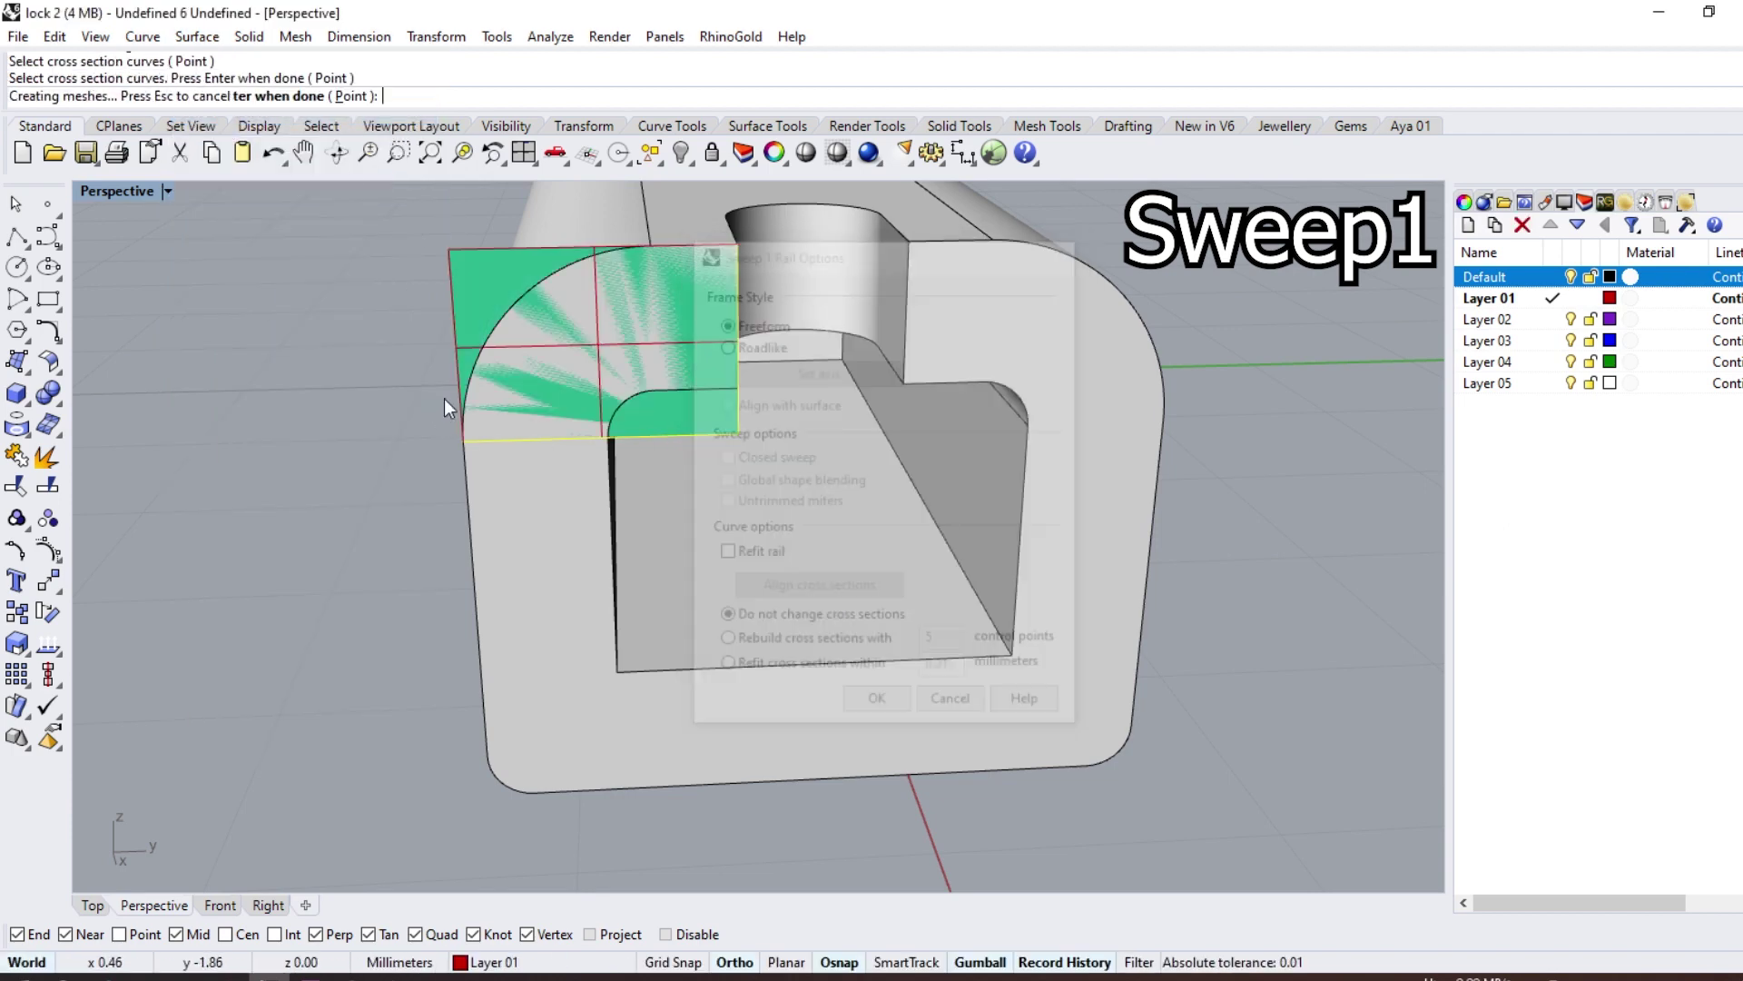
# Step: Scale the green sweep surface down so it reaches the slot's midpoint
pyautogui.click(16, 643)
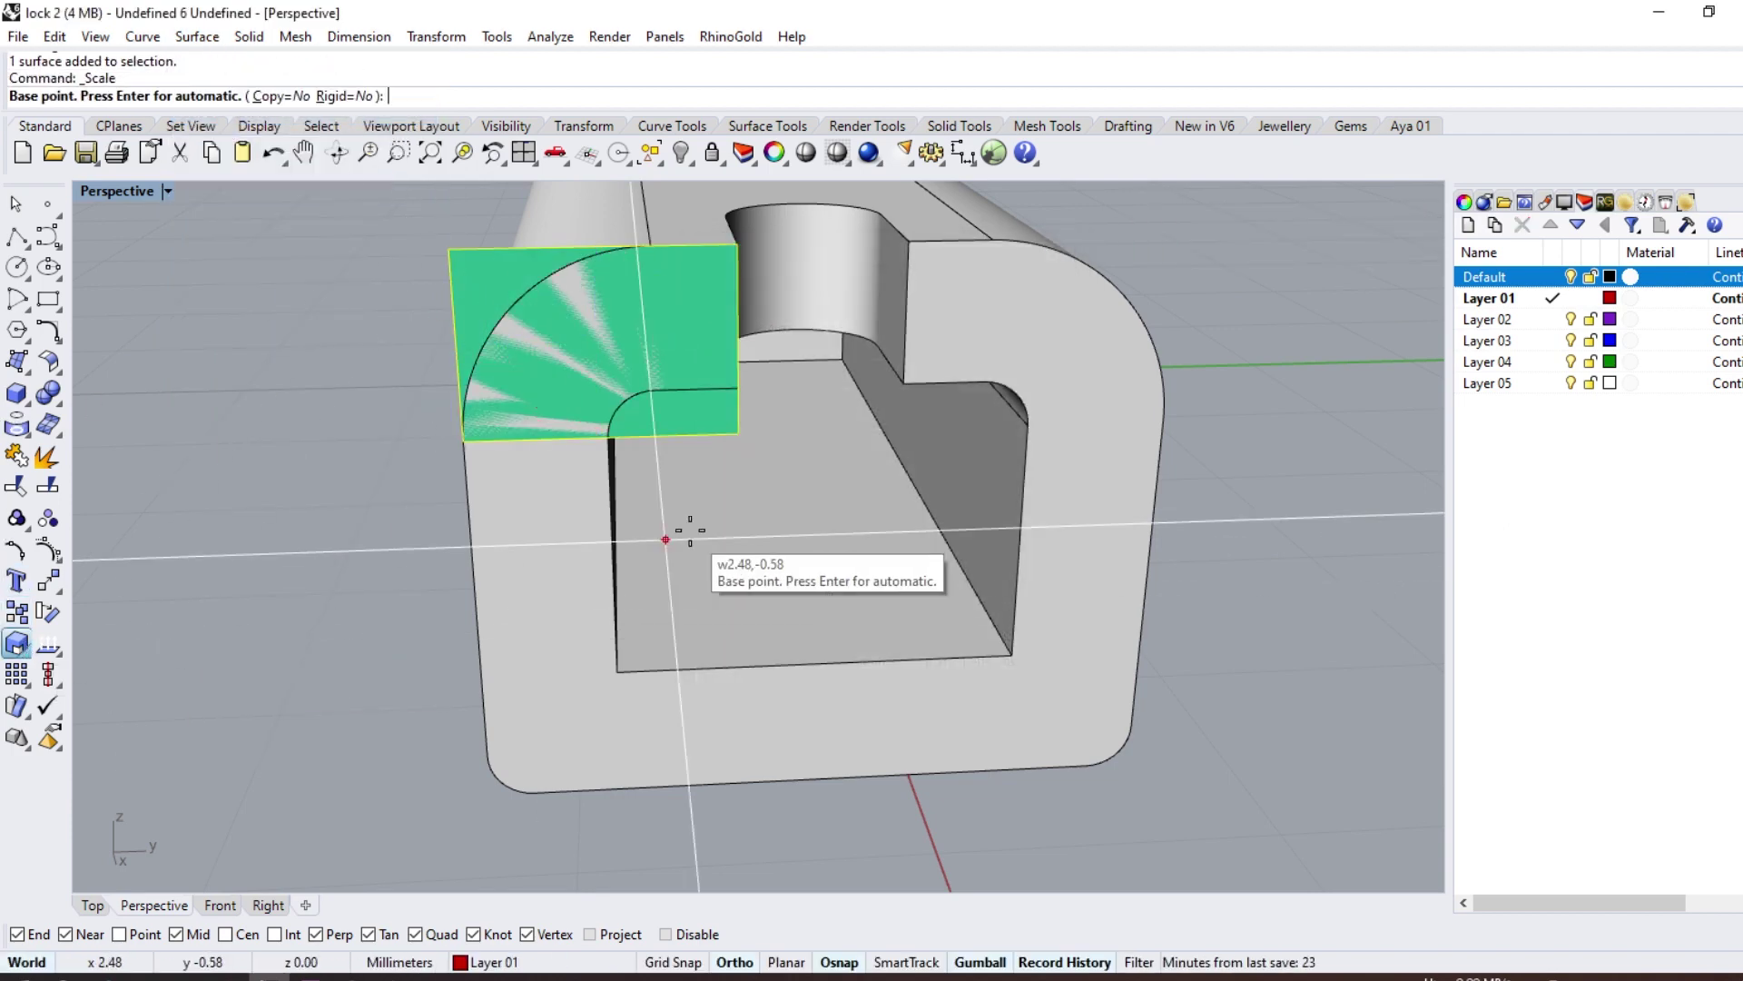
pyautogui.click(739, 433)
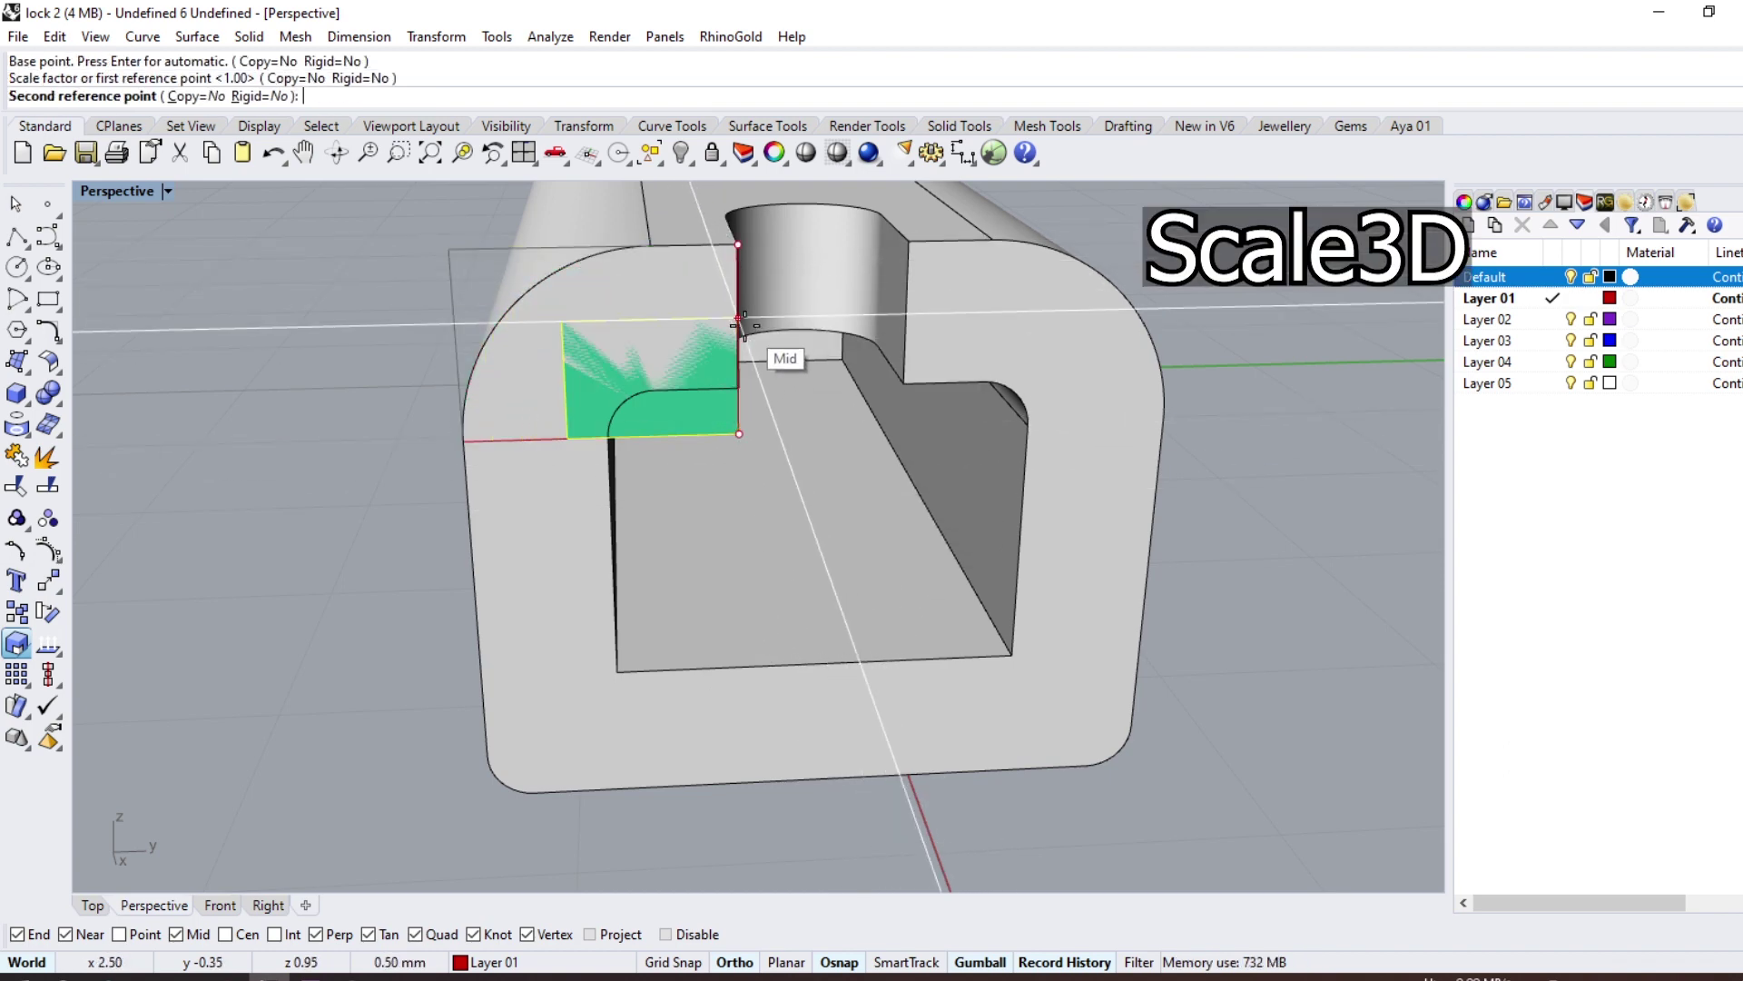
pyautogui.click(745, 325)
pyautogui.click(701, 416)
pyautogui.moveTo(577, 411)
pyautogui.mouseDown(button='right')
pyautogui.moveTo(379, 432)
pyautogui.moveTo(289, 385)
pyautogui.mouseUp(button='right')
# Step: Offset the surface one-sided into a solid and move it onto the Default layer
pyautogui.click(50, 374)
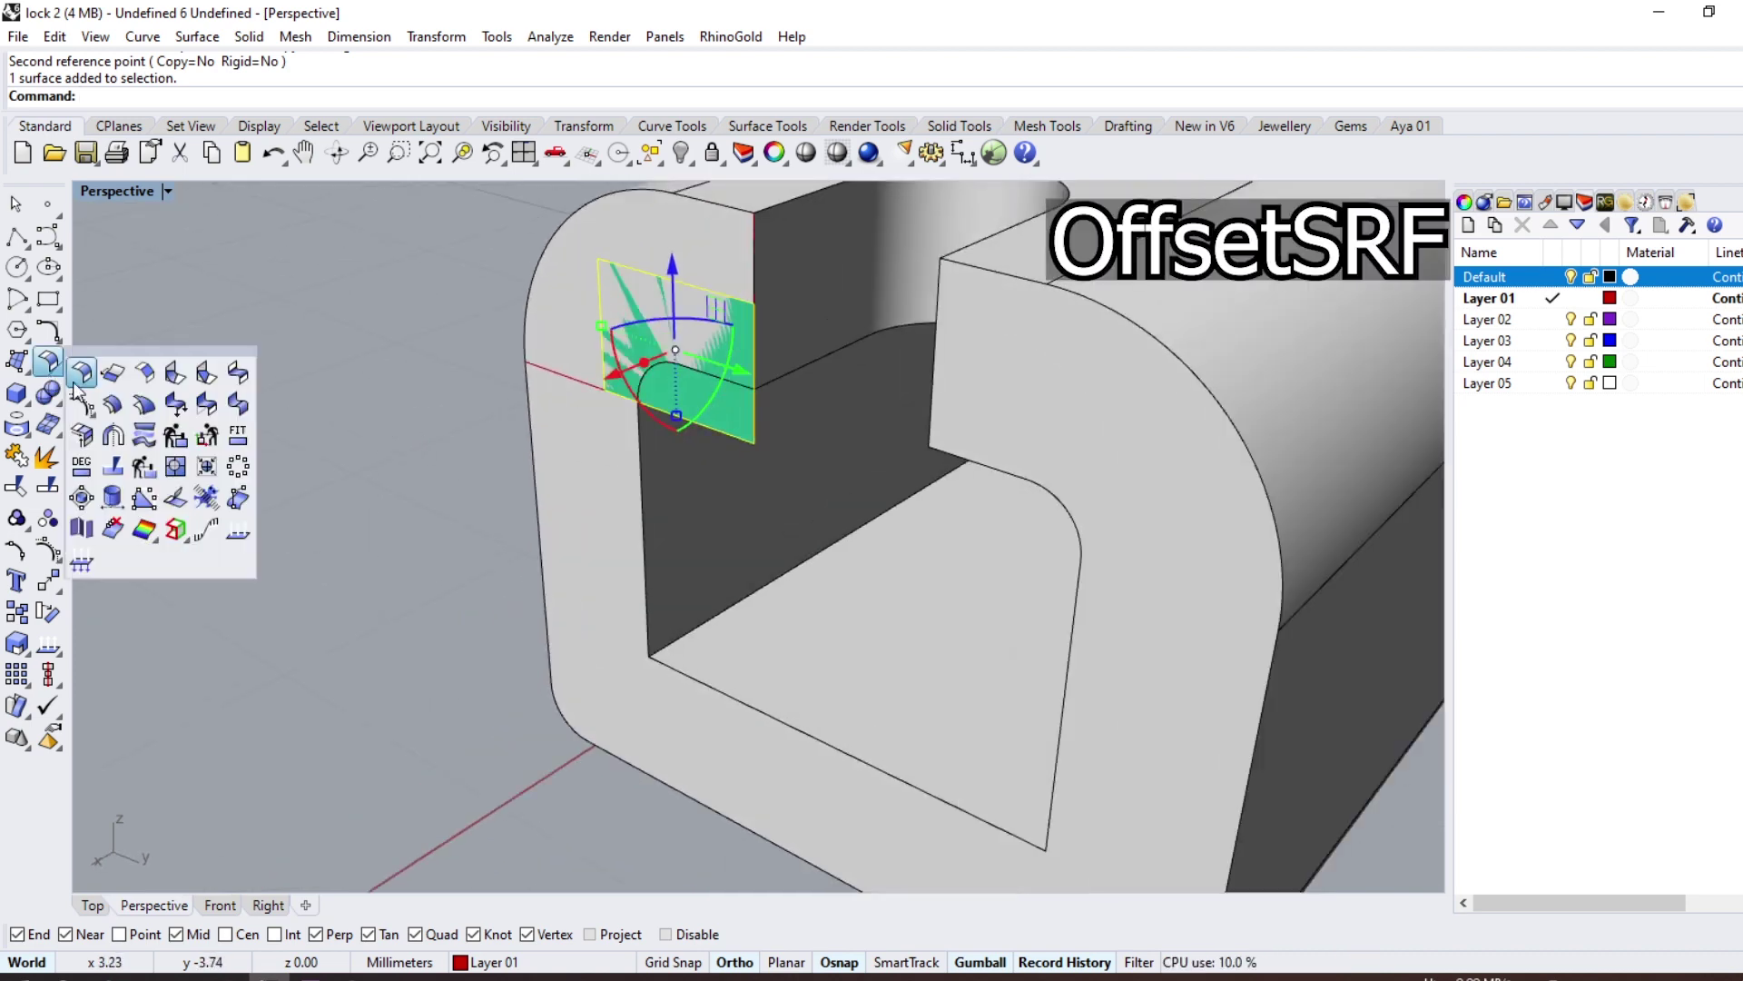
pyautogui.click(111, 406)
pyautogui.click(782, 95)
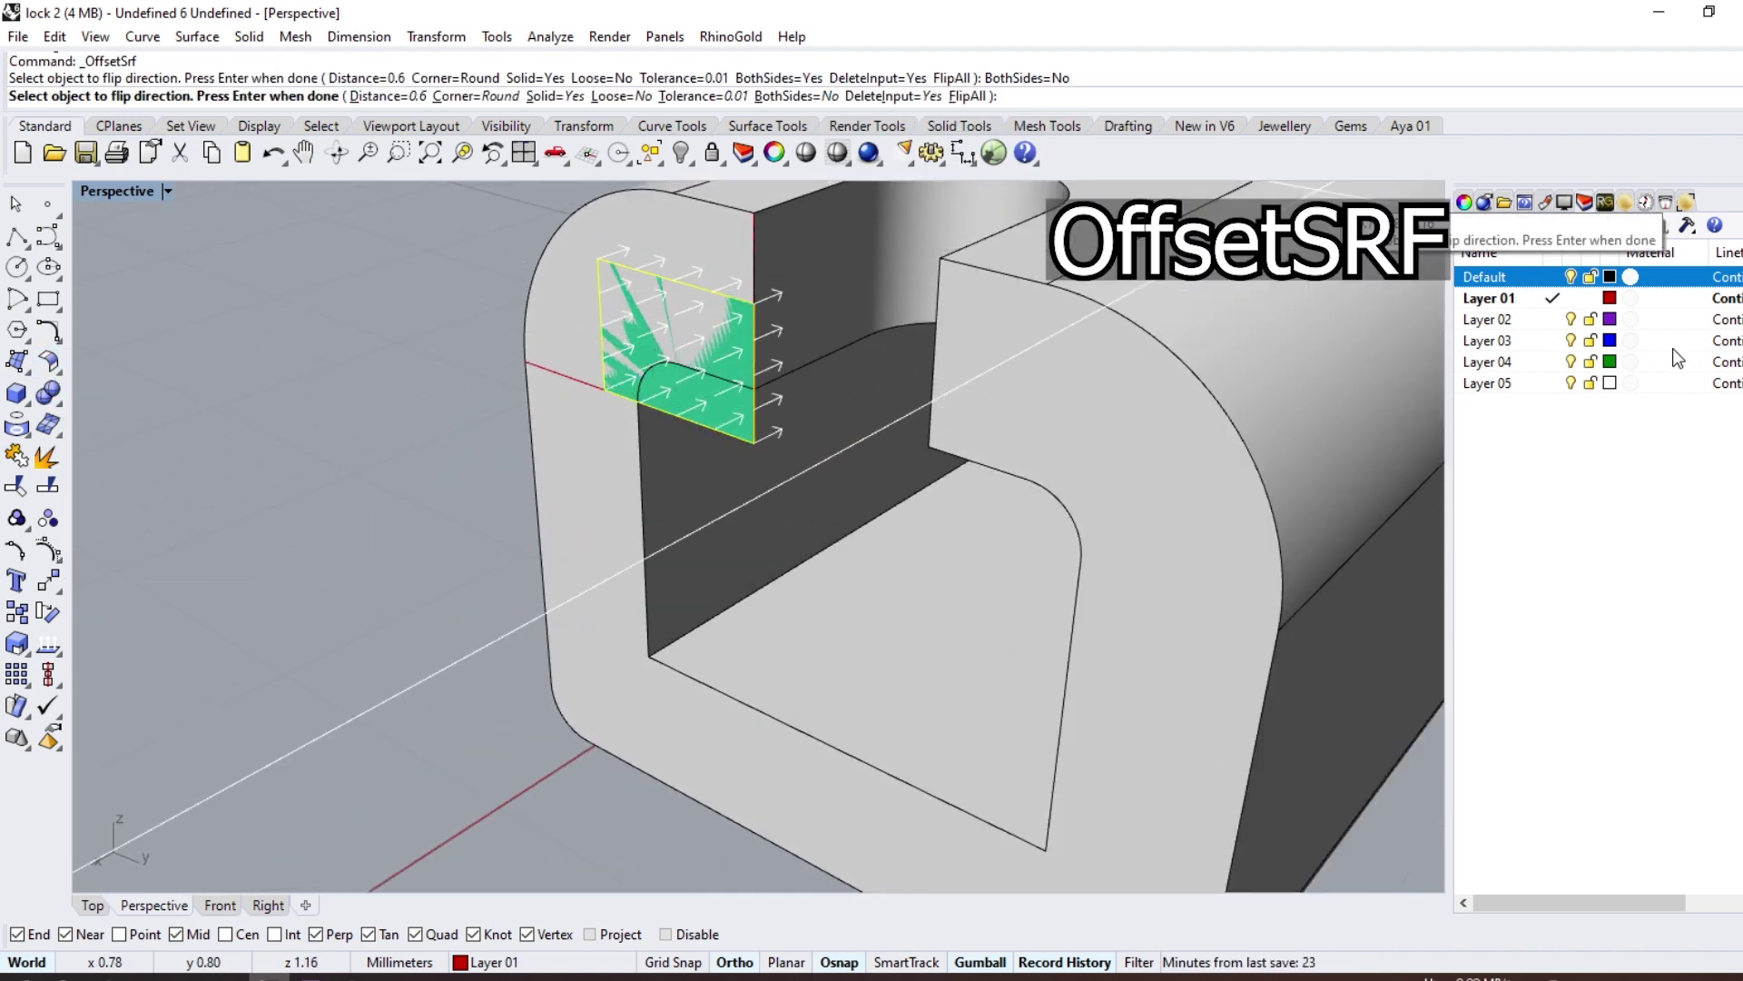
pyautogui.click(1553, 277)
pyautogui.press('Return')
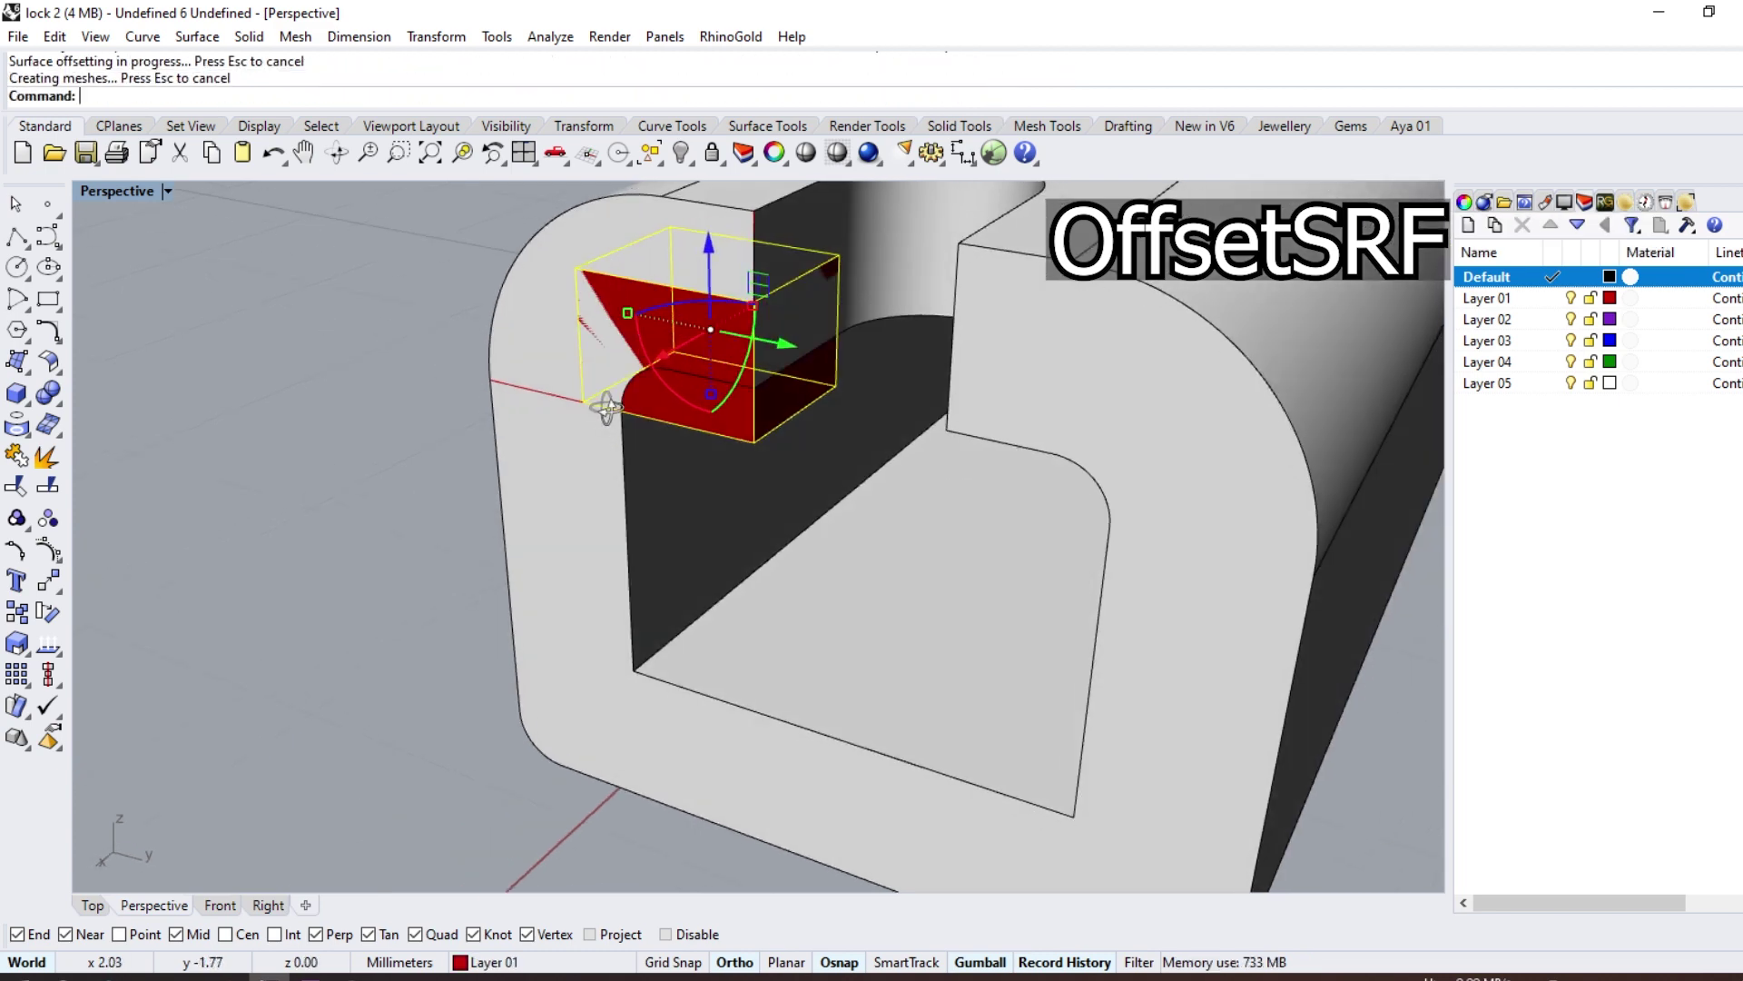
pyautogui.rightClick(1547, 285)
pyautogui.click(1598, 673)
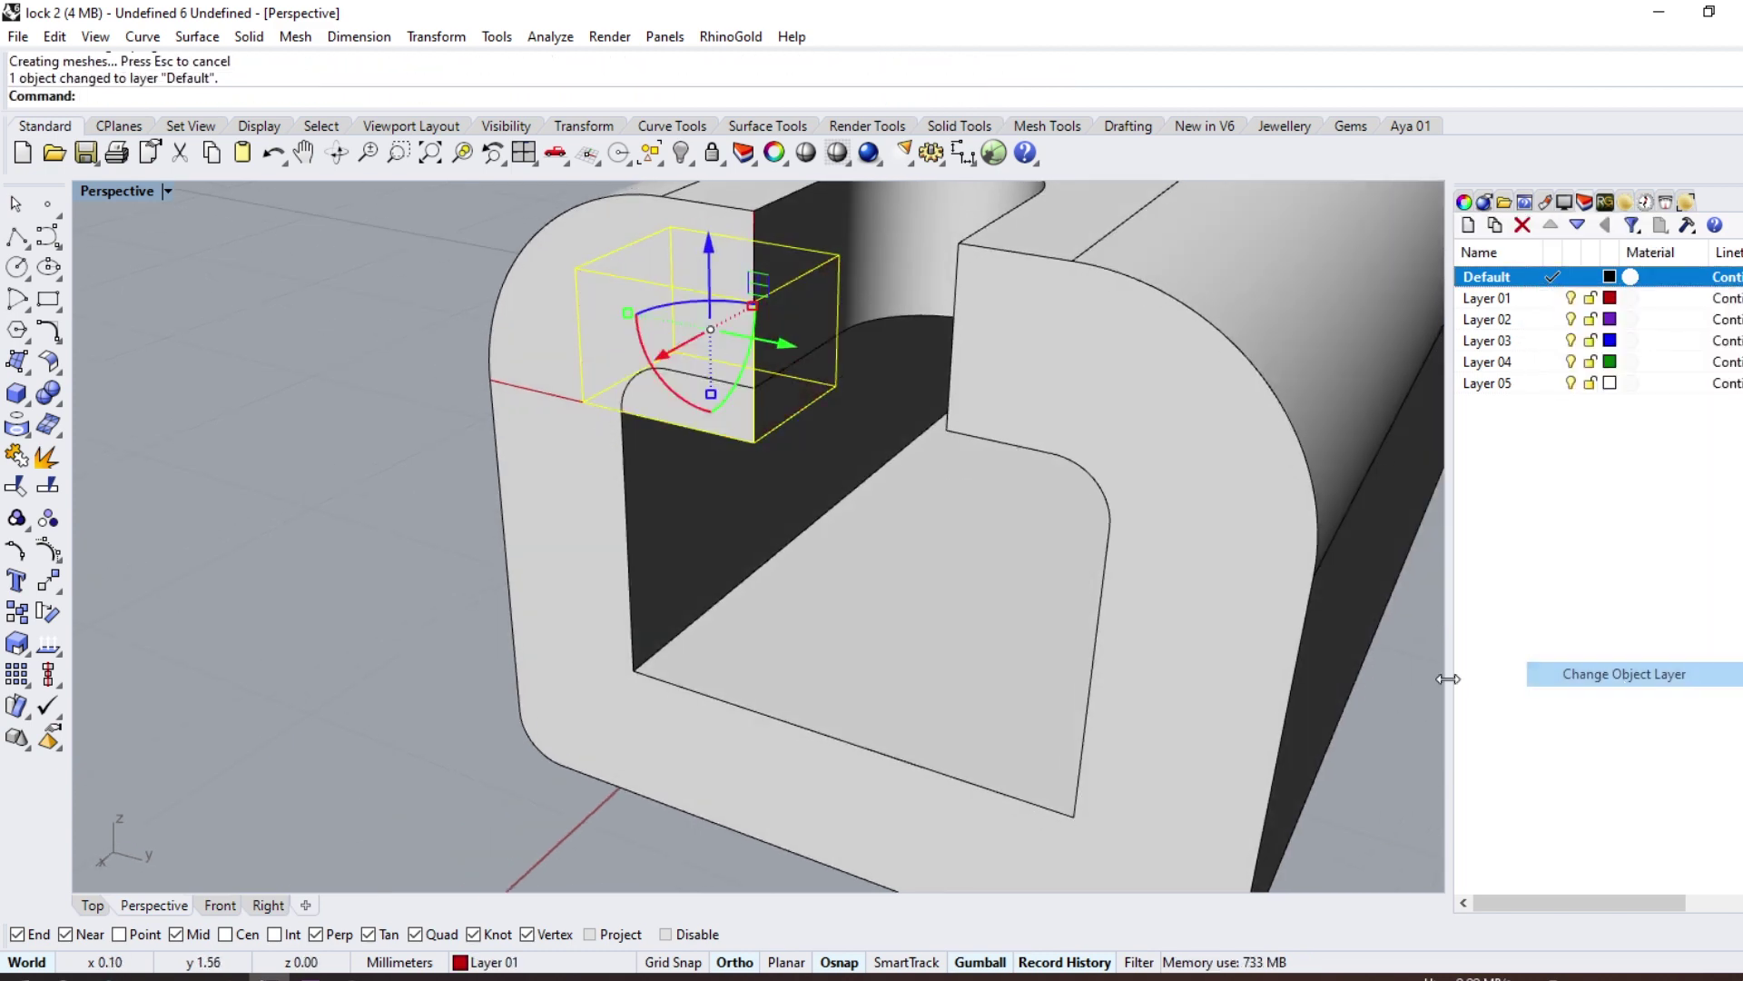
pyautogui.moveTo(590, 578); pyautogui.dragTo(646, 581, button='right')
# Step: Mirror the corner block across the X axis to the other side of the slot
pyautogui.click(695, 400)
pyautogui.scroll(-3, 696, 401)
pyautogui.moveTo(654, 427); pyautogui.dragTo(575, 531, button='right')
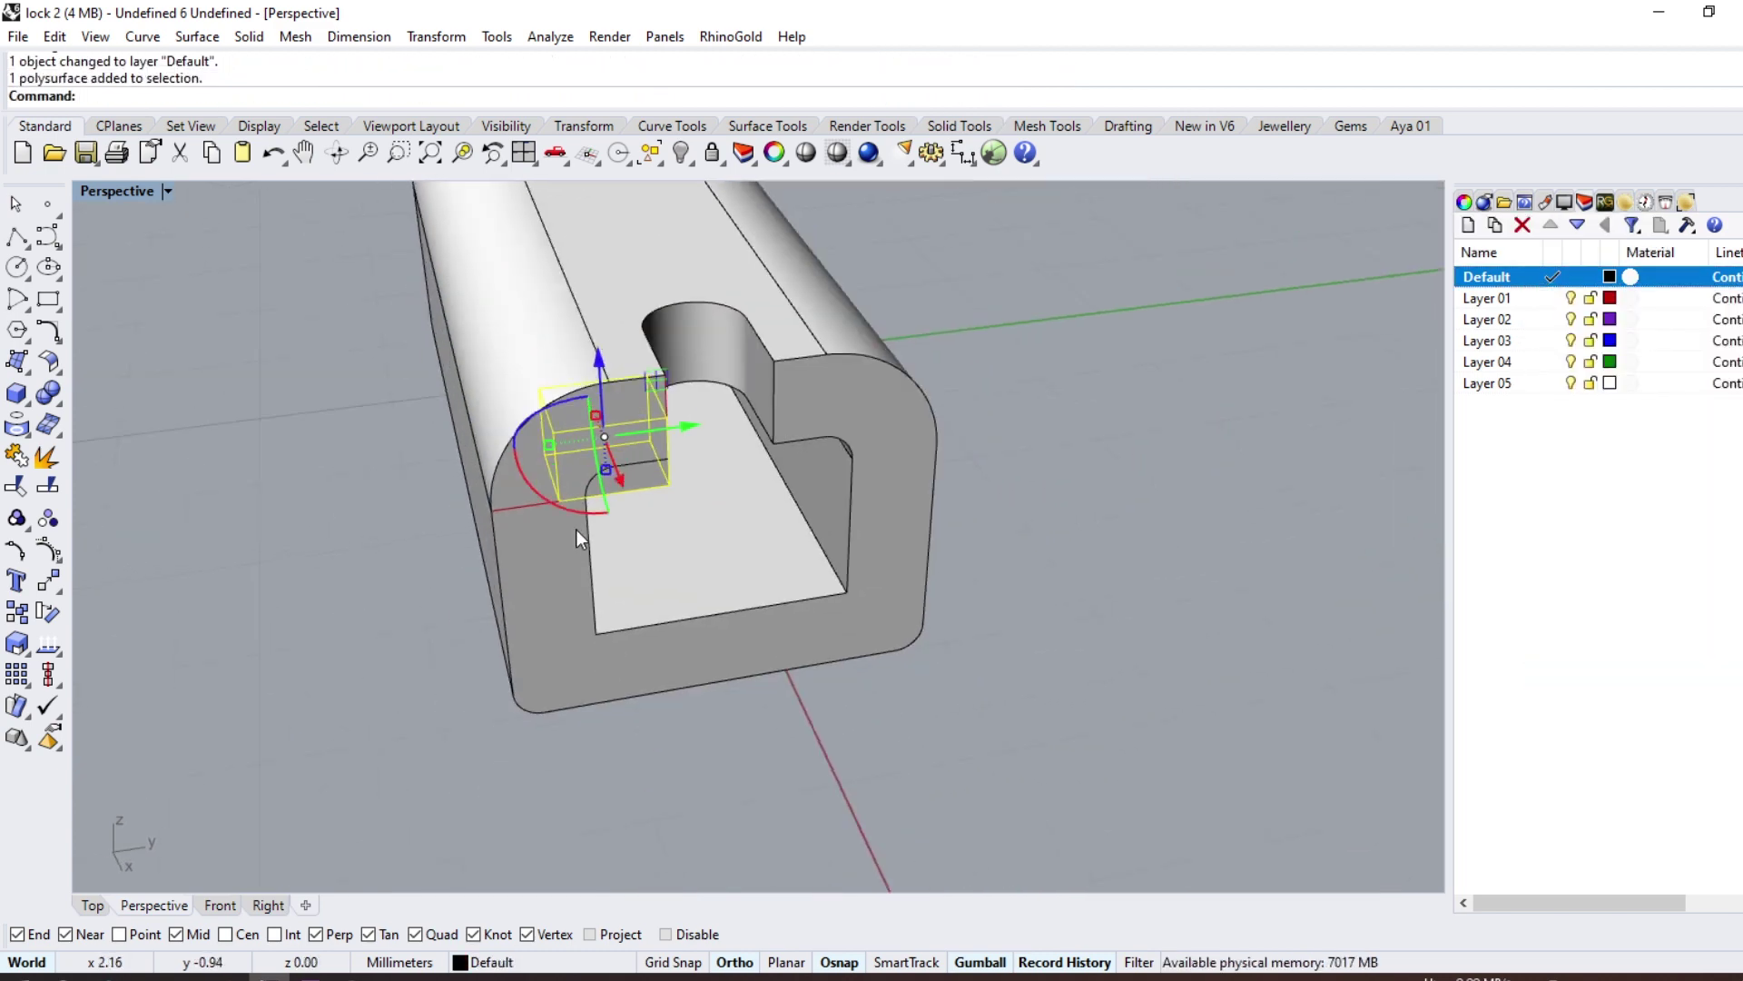
pyautogui.click(59, 609)
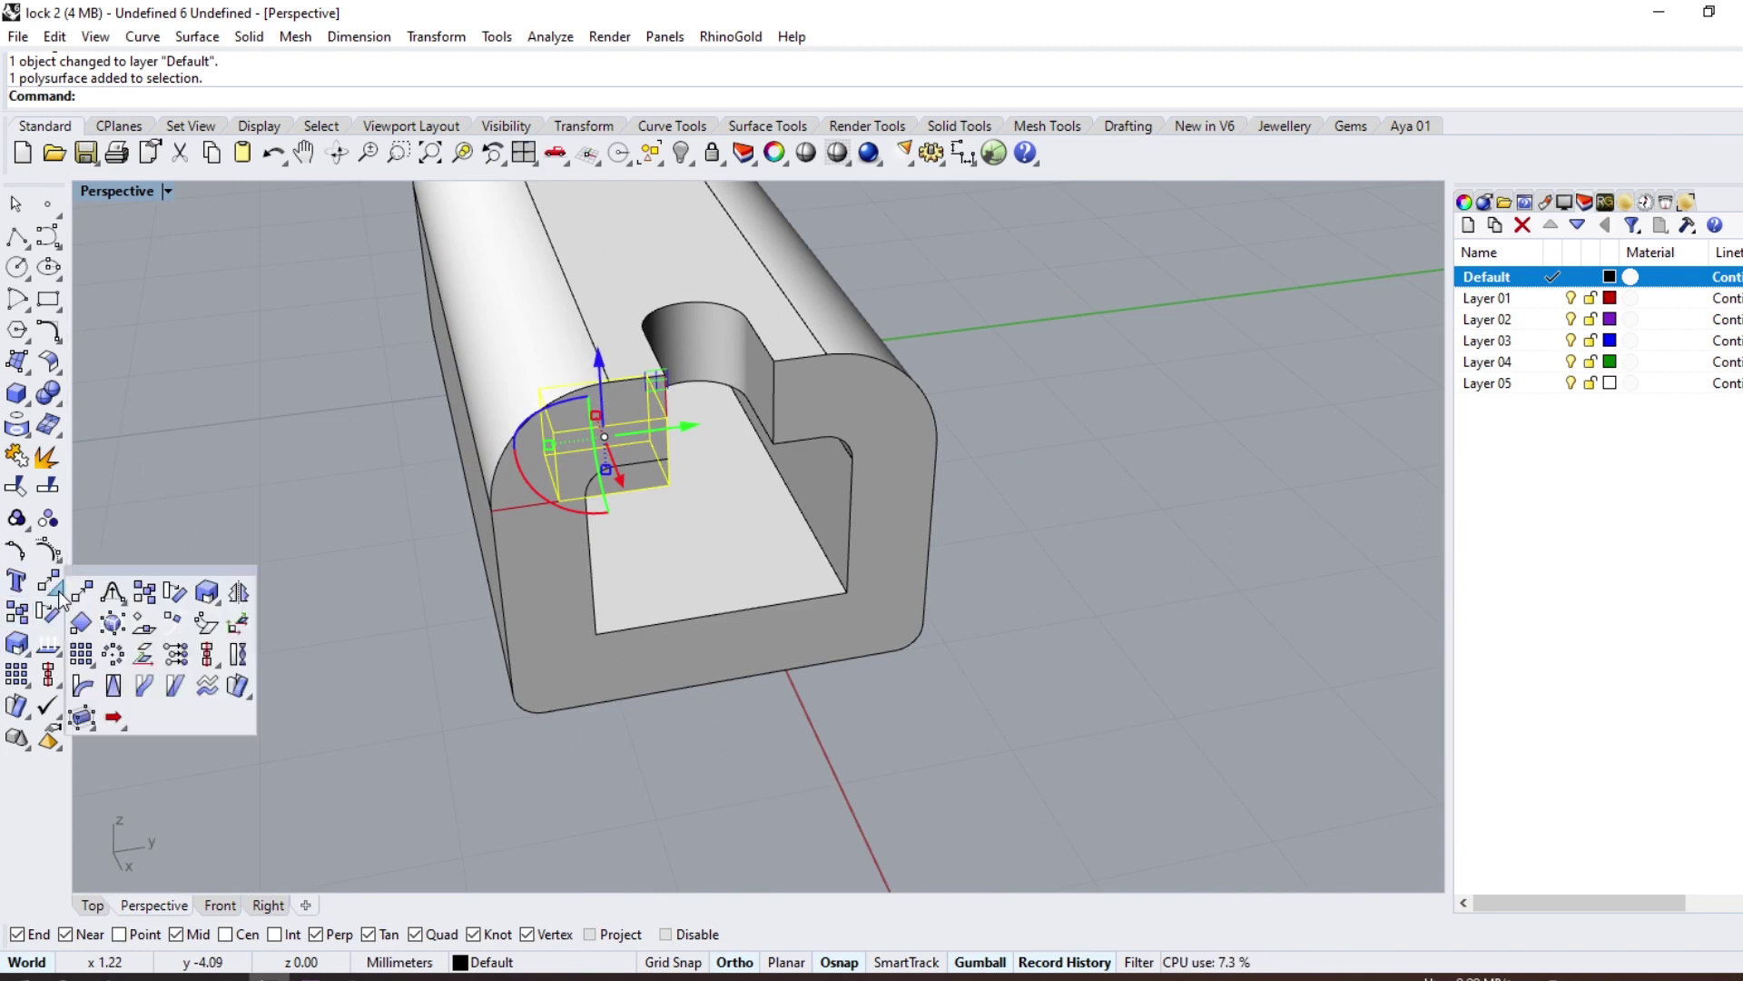
pyautogui.click(248, 594)
pyautogui.click(277, 95)
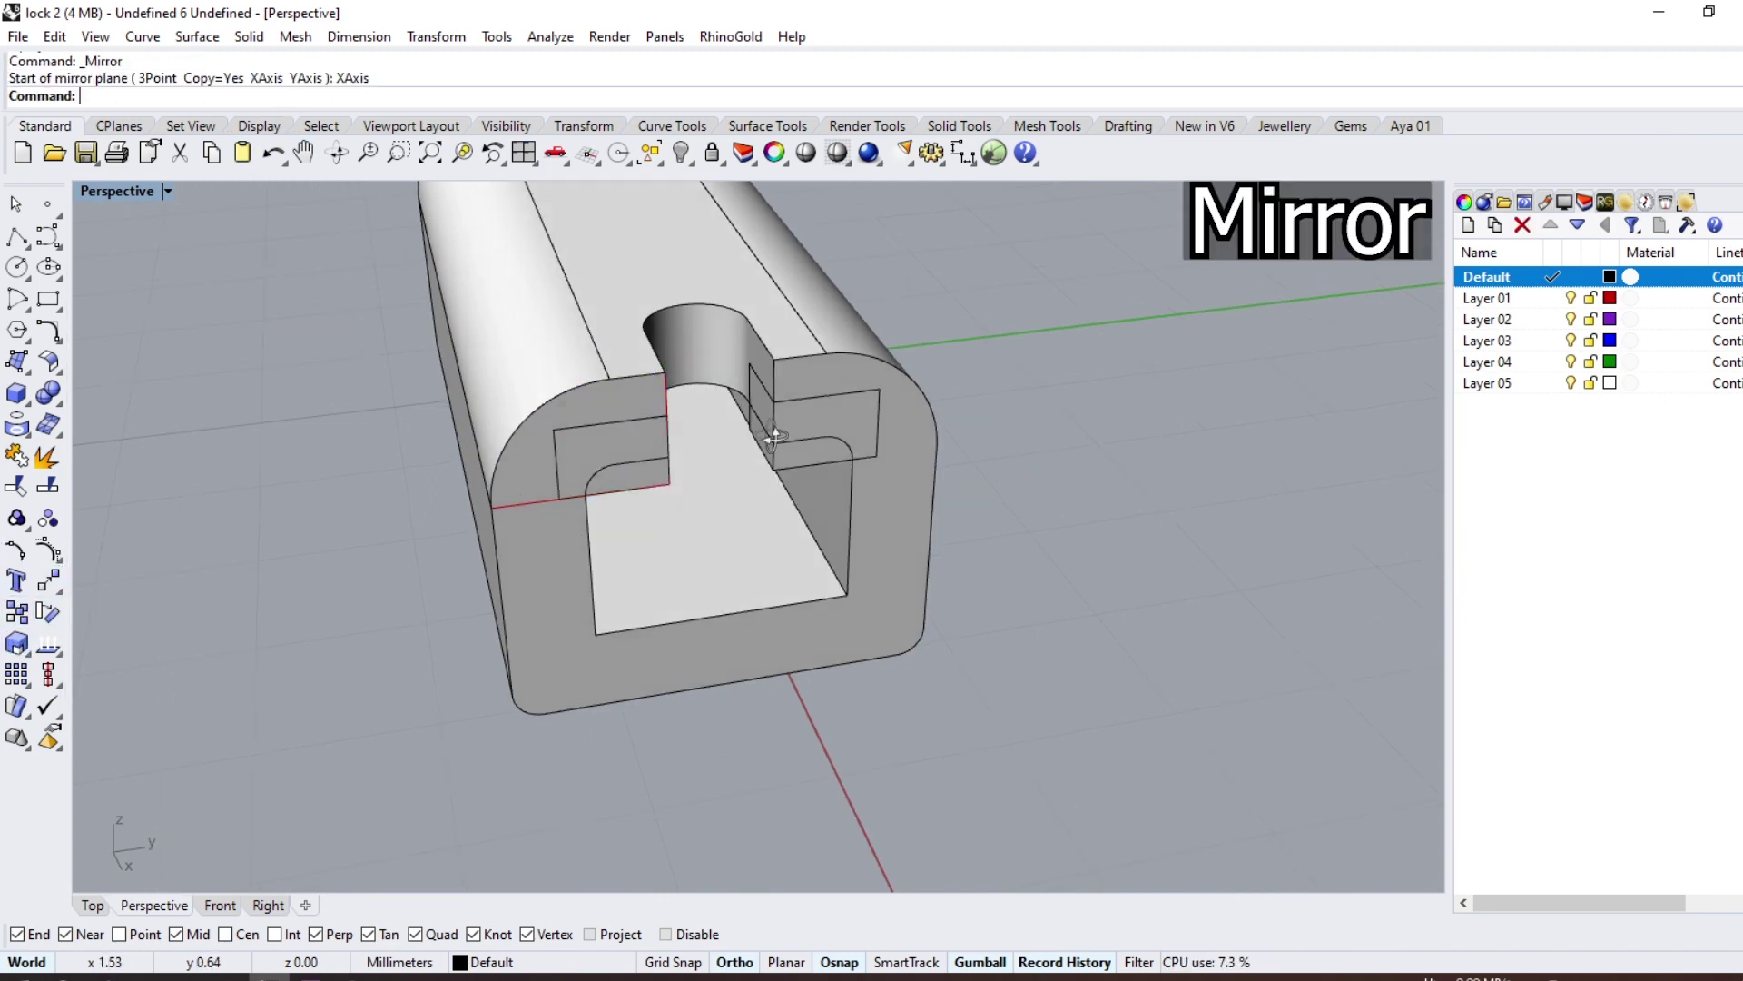
pyautogui.moveTo(635, 409)
pyautogui.mouseDown(button='right')
pyautogui.moveTo(541, 252)
pyautogui.moveTo(700, 303)
pyautogui.moveTo(751, 448)
pyautogui.moveTo(650, 472)
pyautogui.mouseUp(button='right')
# Step: Delete the leftover curve near the two blocks
pyautogui.click(525, 520)
pyautogui.click(599, 576)
pyautogui.press('Delete')
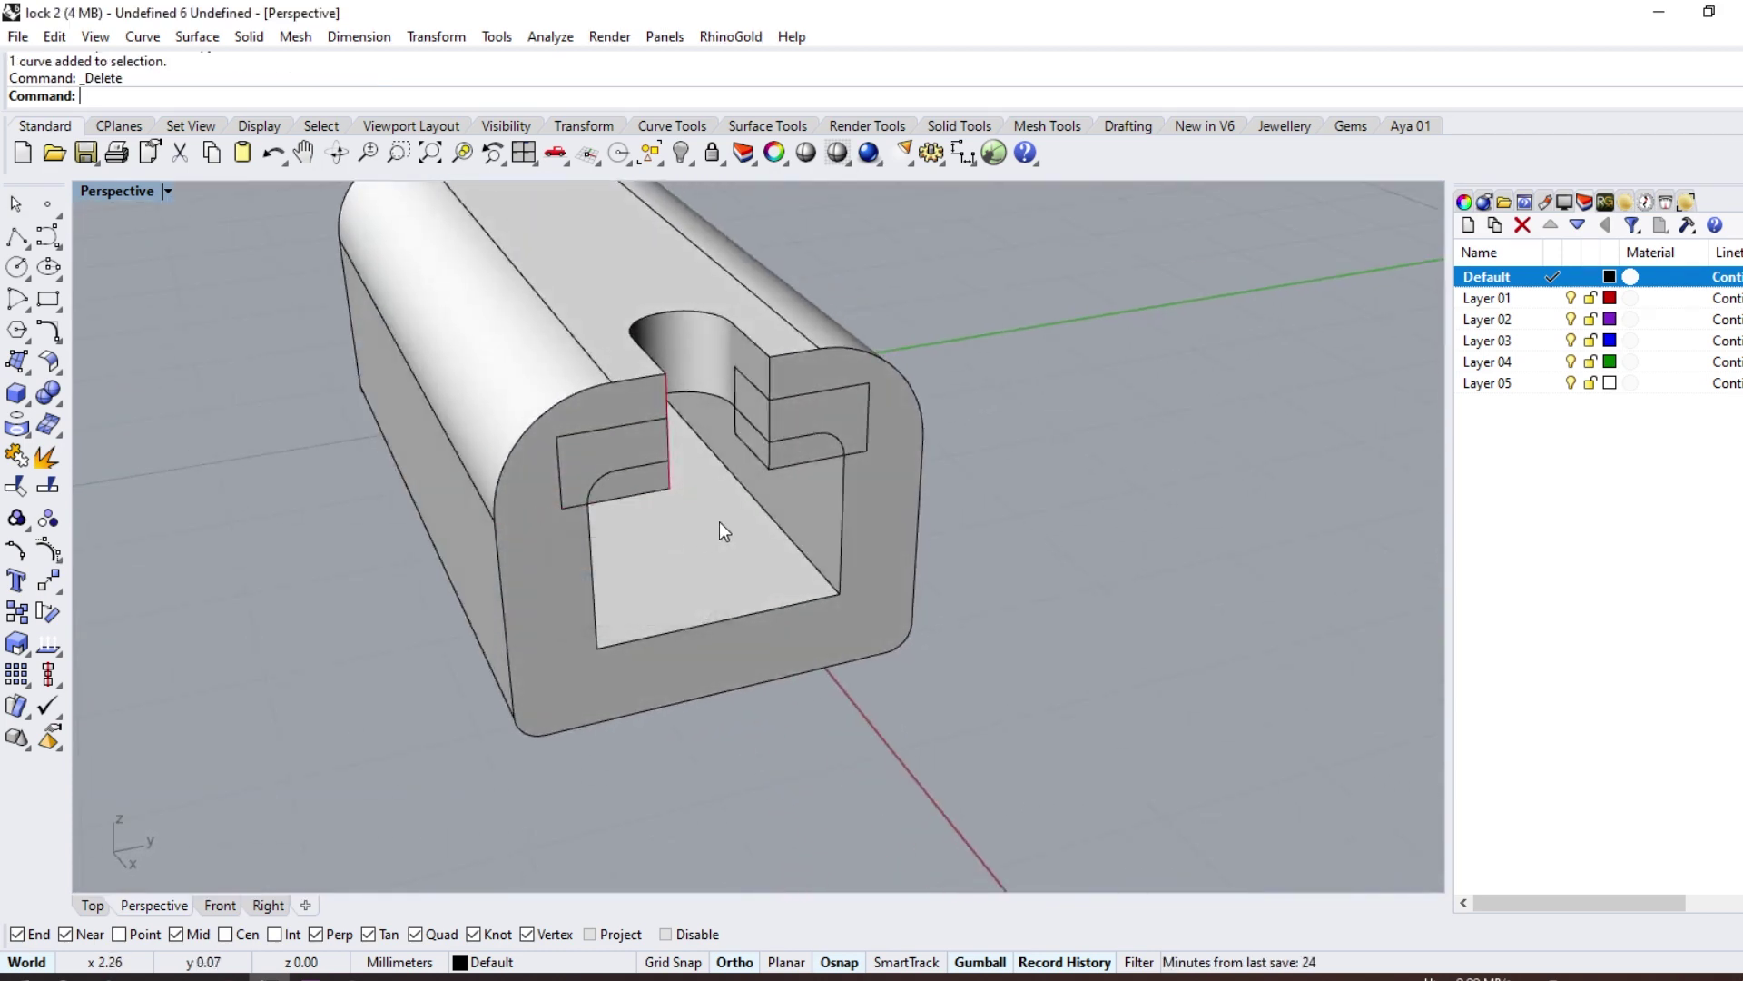
pyautogui.moveTo(719, 521)
pyautogui.mouseDown(button='right')
pyautogui.moveTo(699, 451)
pyautogui.moveTo(611, 357)
pyautogui.moveTo(568, 350)
pyautogui.moveTo(712, 525)
pyautogui.mouseUp(button='right')
# Step: Restore the curve and DupEdge the block's bottom edges into a joined outline
pyautogui.hotkey('ctrl', 'z')
pyautogui.write('DupEdge')
pyautogui.press('Return')
pyautogui.click(607, 552)
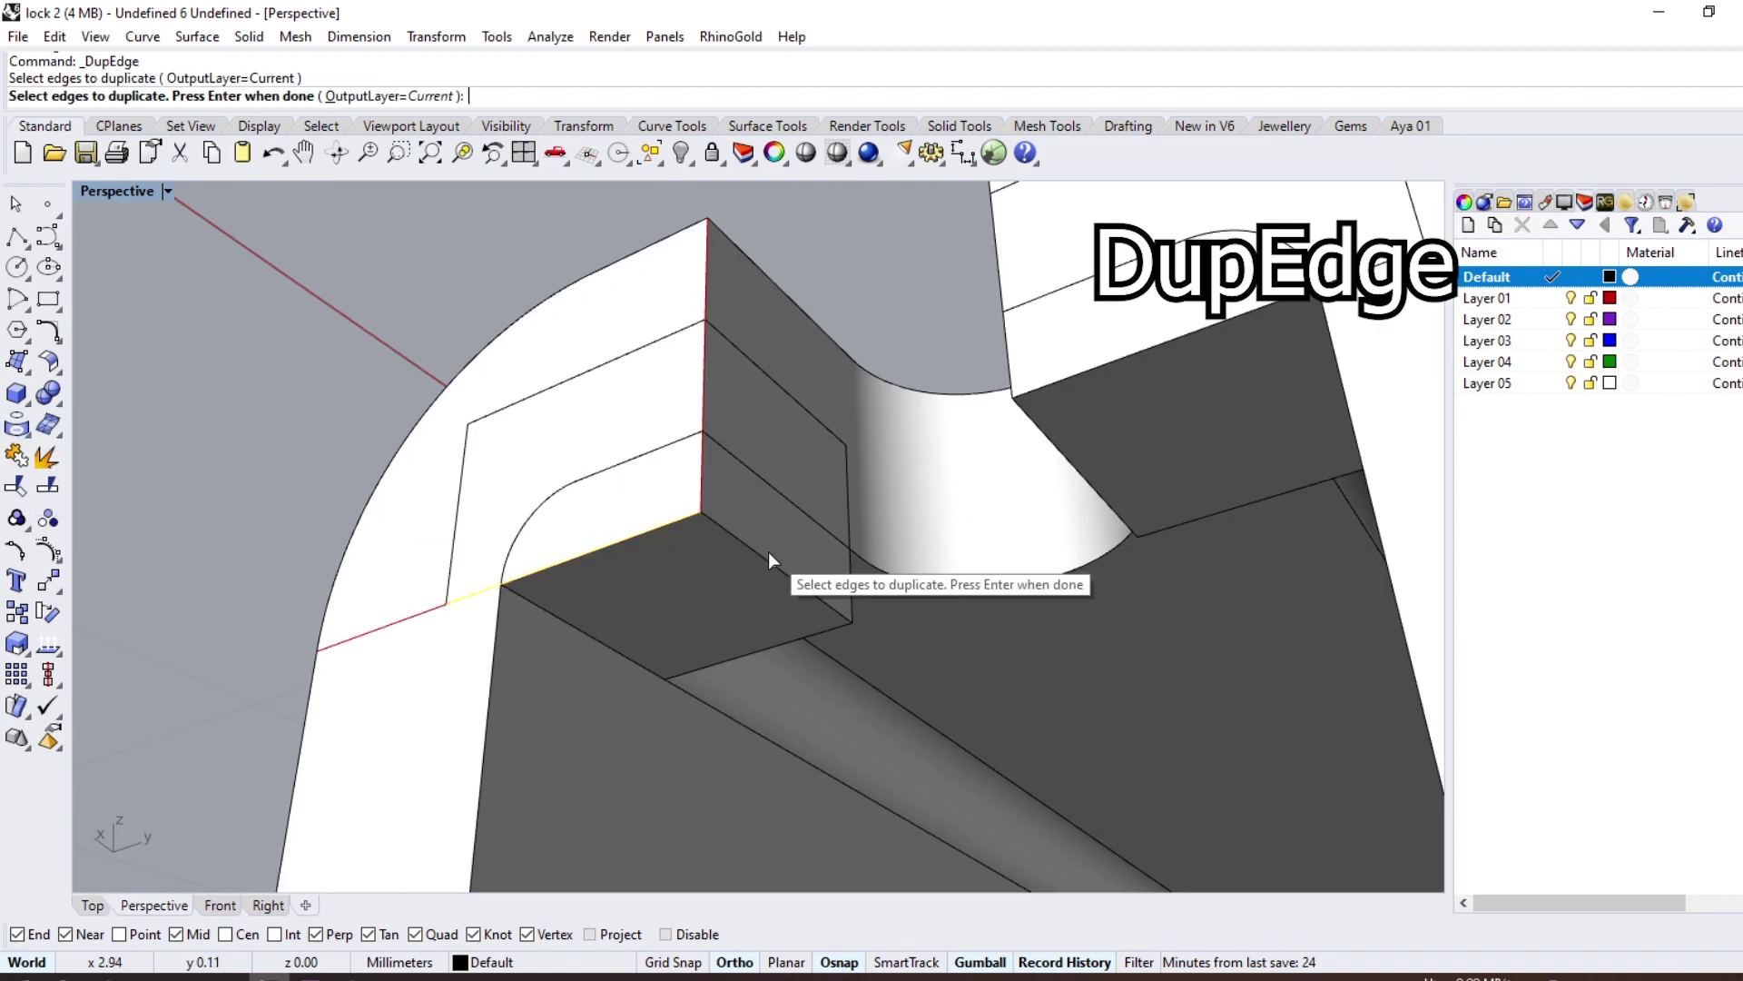
pyautogui.click(768, 556)
pyautogui.click(799, 637)
pyautogui.keyDown('ctrl'); pyautogui.click(798, 658); pyautogui.keyUp('ctrl')
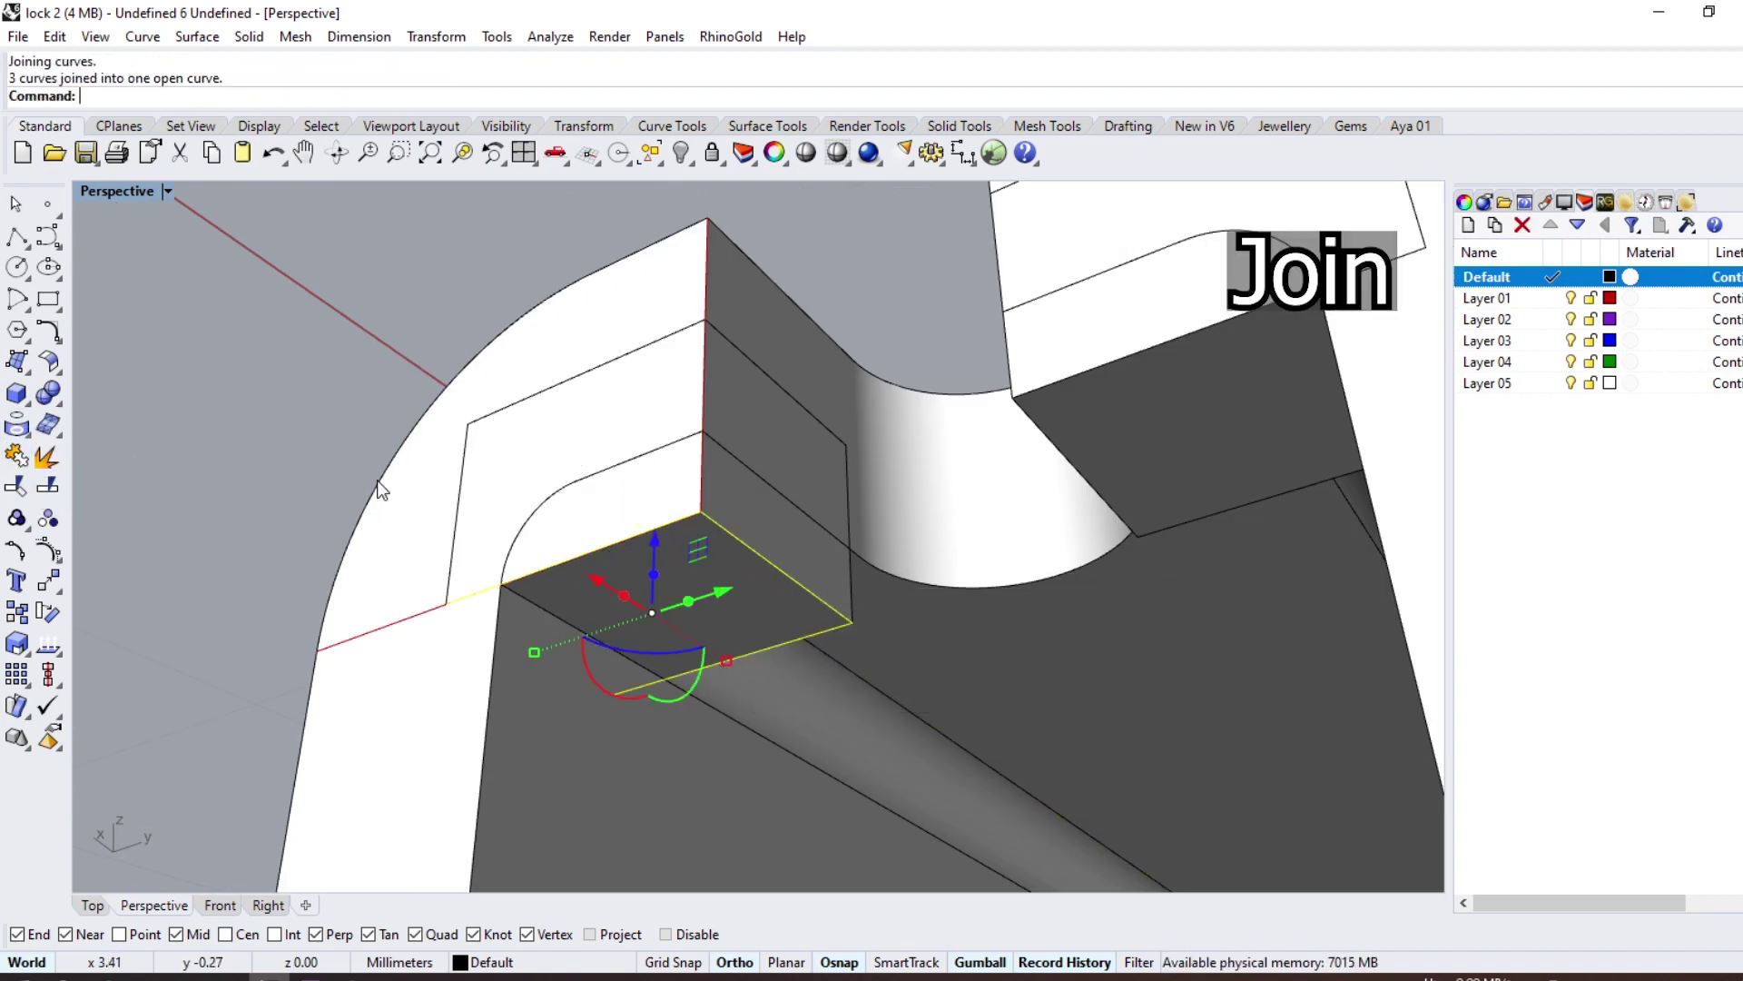
pyautogui.scroll(-5, 381, 490)
pyautogui.moveTo(374, 506); pyautogui.dragTo(593, 548, button='right')
pyautogui.scroll(-3, 594, 548)
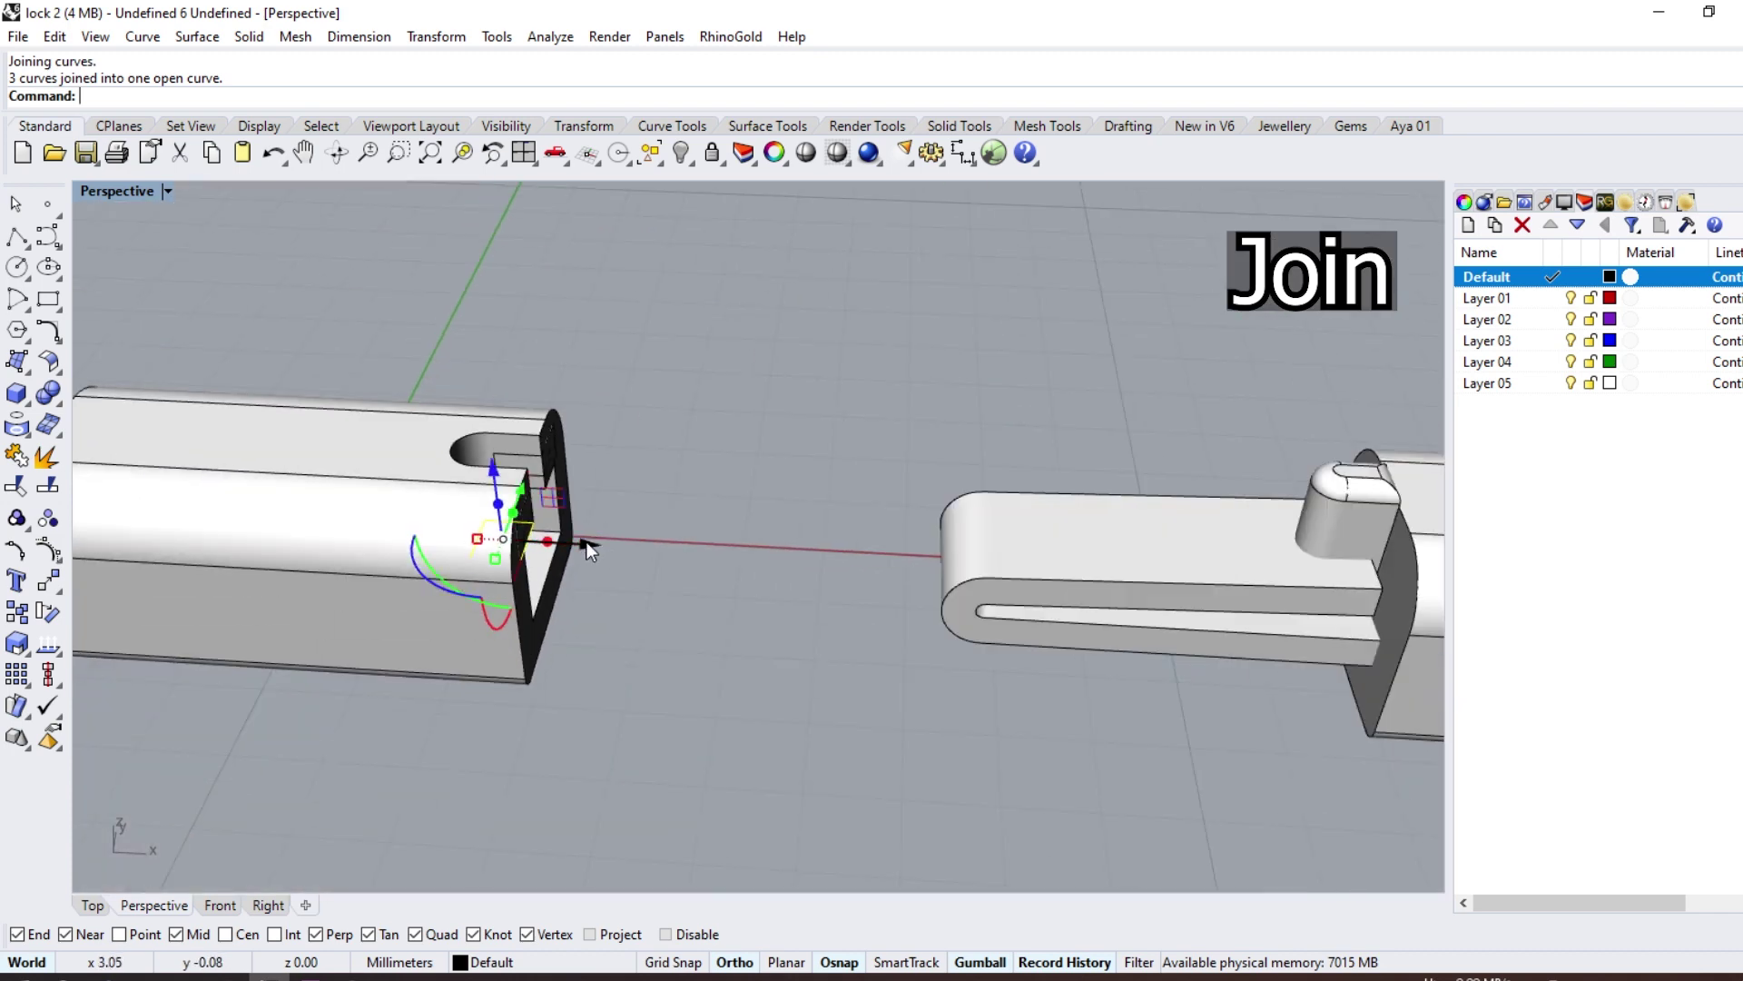
# Step: Move the joined outline onto the tongue part with the gumball
pyautogui.moveTo(586, 541); pyautogui.dragTo(1222, 595)
pyautogui.press('Return')
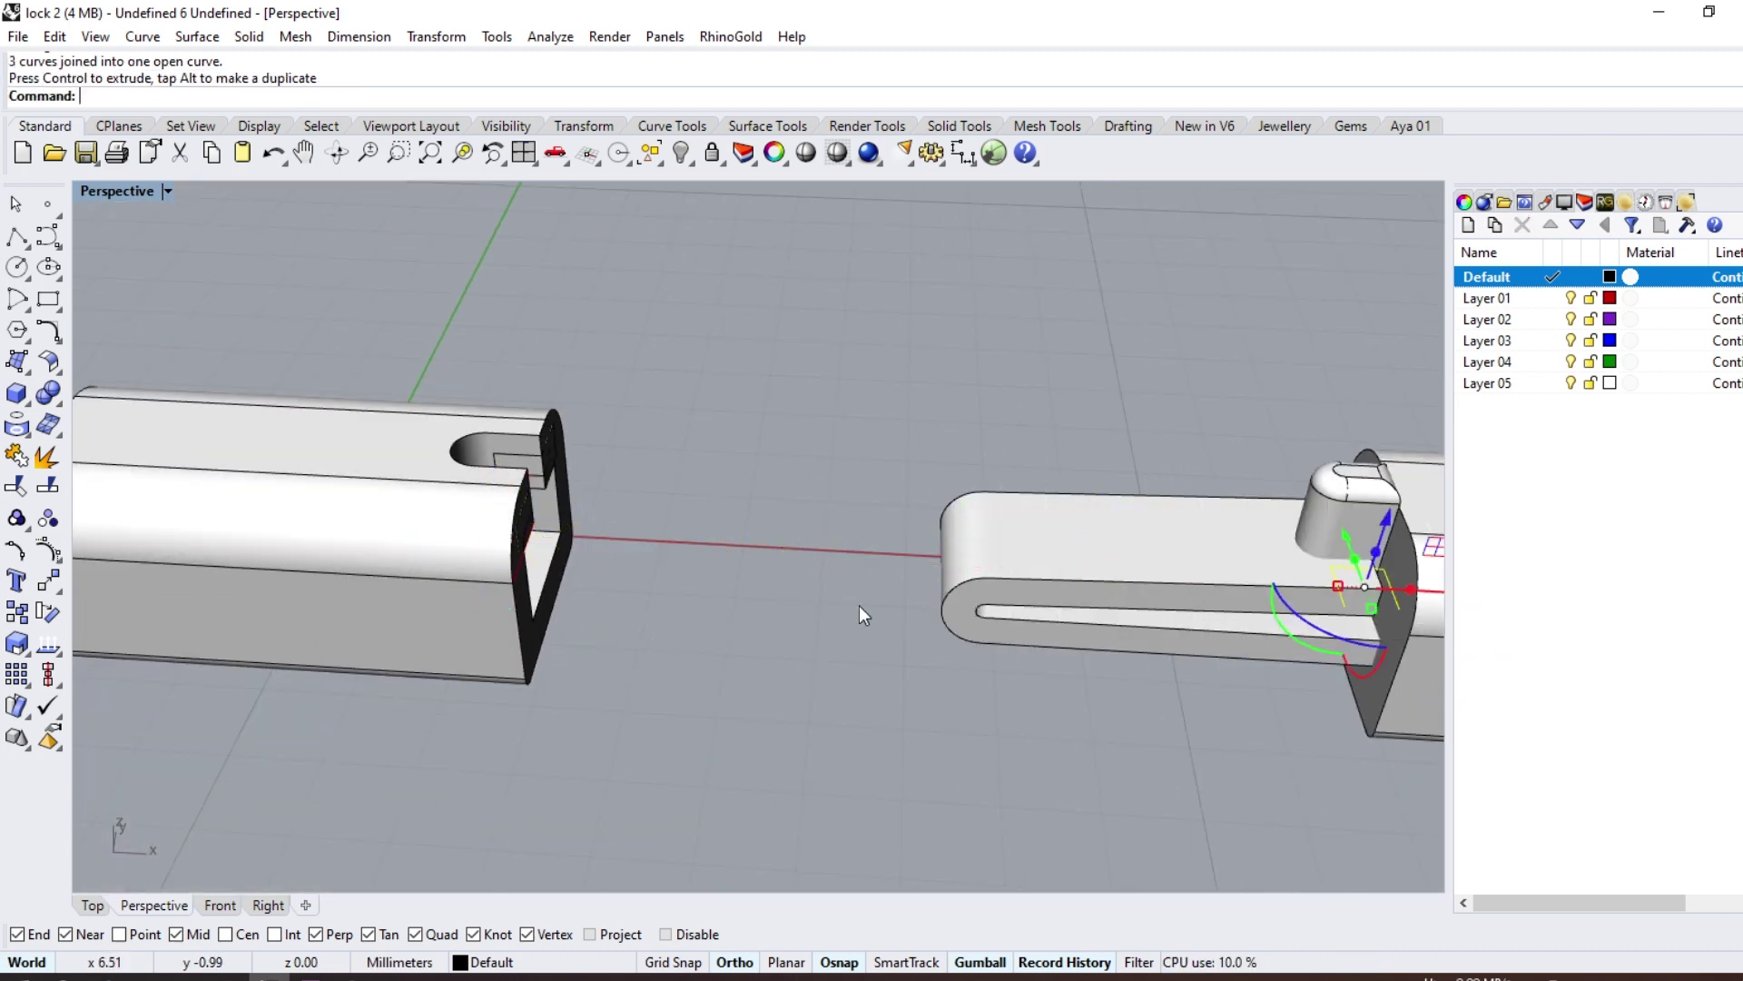
pyautogui.moveTo(859, 605); pyautogui.dragTo(1170, 569, button='right')
pyautogui.scroll(3, 1170, 568)
pyautogui.scroll(4, 985, 599)
pyautogui.scroll(-4, 686, 491)
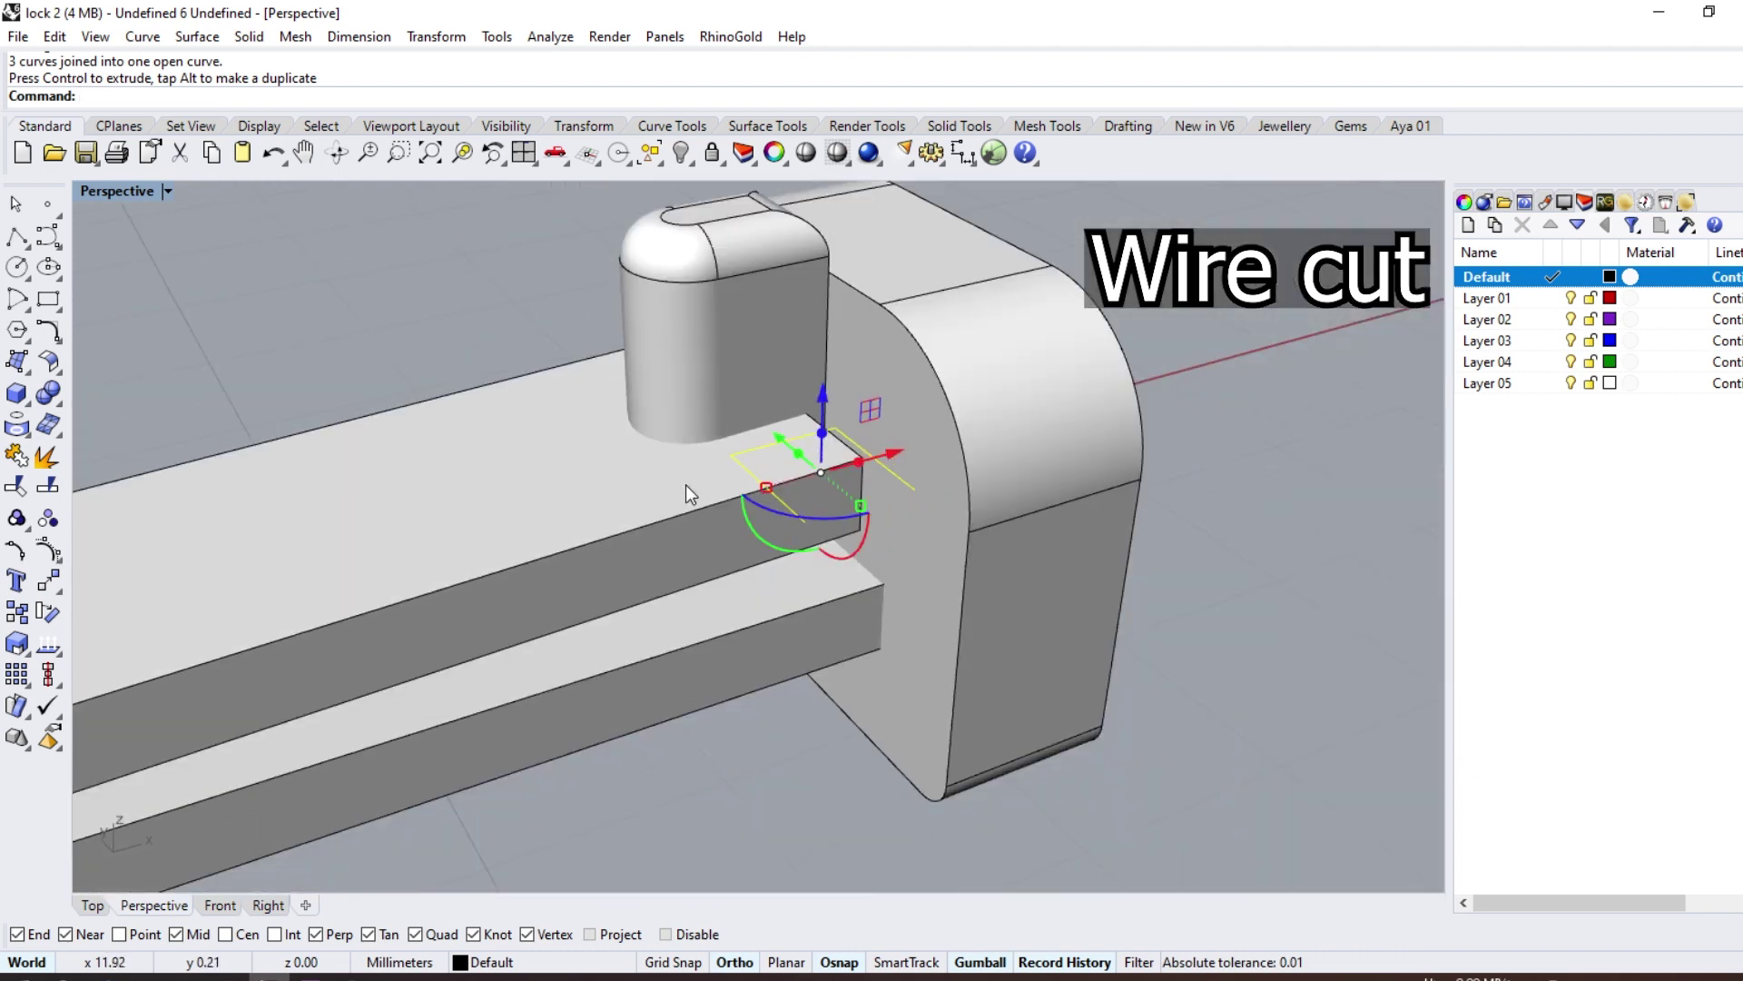
# Step: WireCut a rectangular notch into the tongue beside its latch using the outline
pyautogui.click(56, 404)
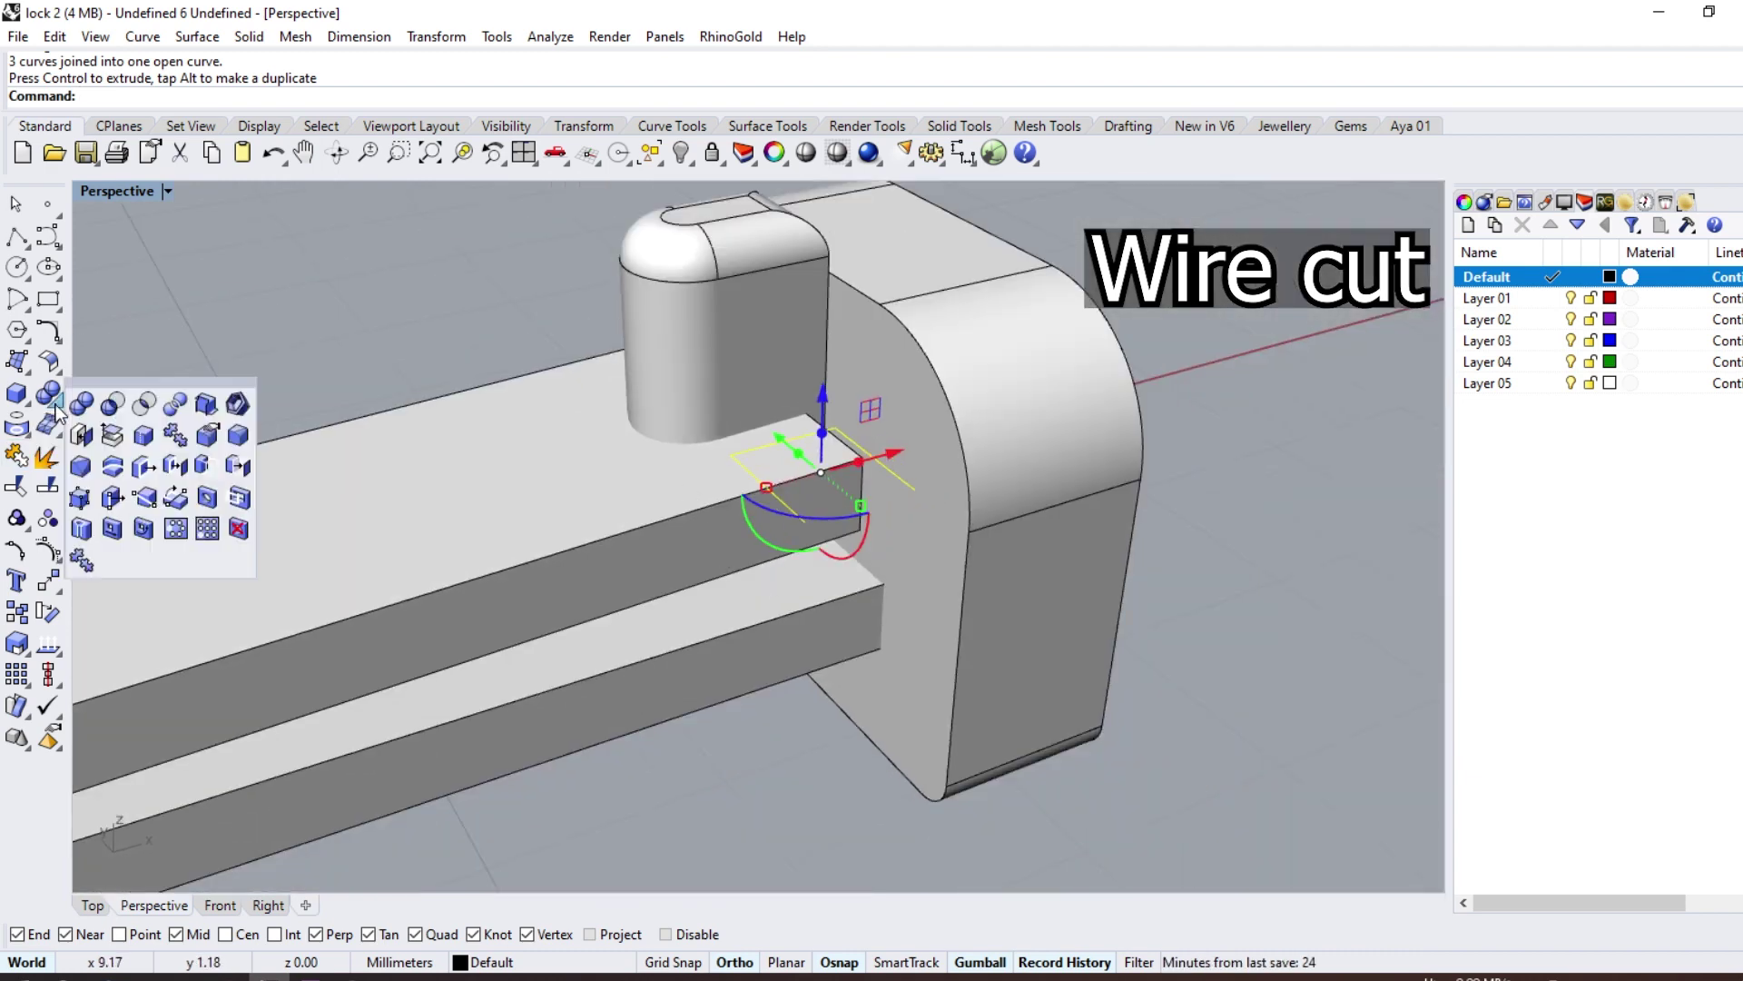
pyautogui.click(113, 467)
pyautogui.click(627, 529)
pyautogui.press('Return')
pyautogui.moveTo(642, 611); pyautogui.dragTo(818, 525, button='right')
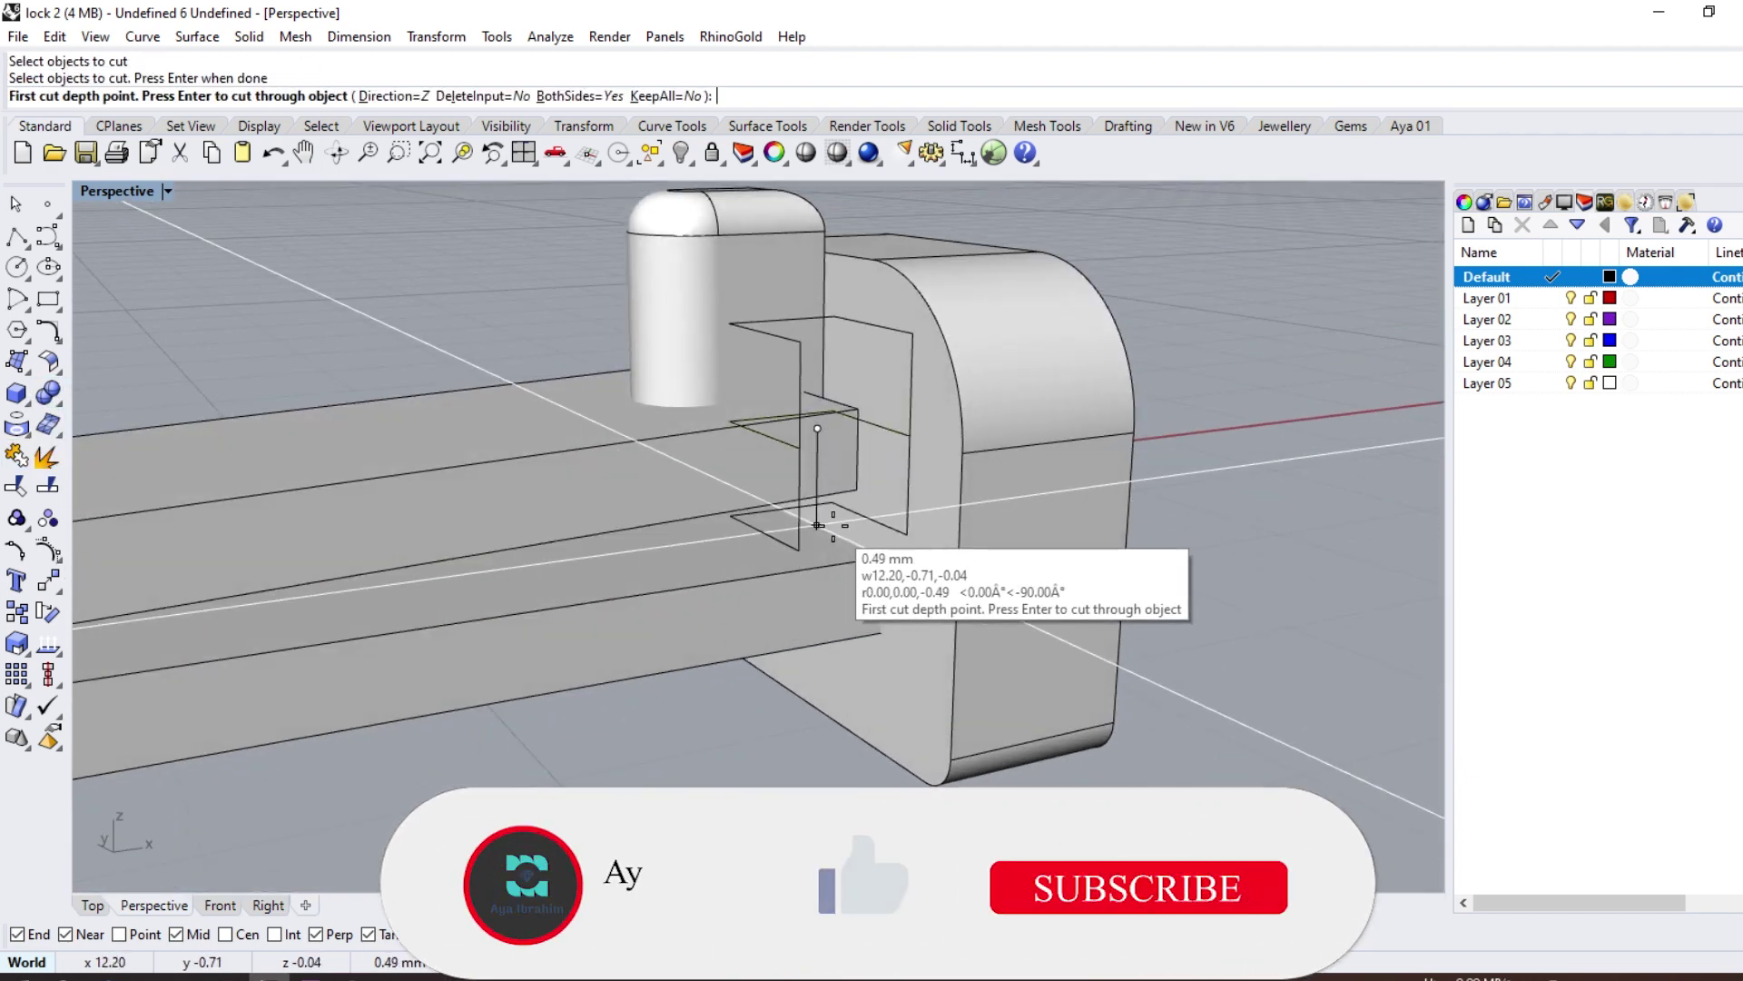
pyautogui.click(818, 525)
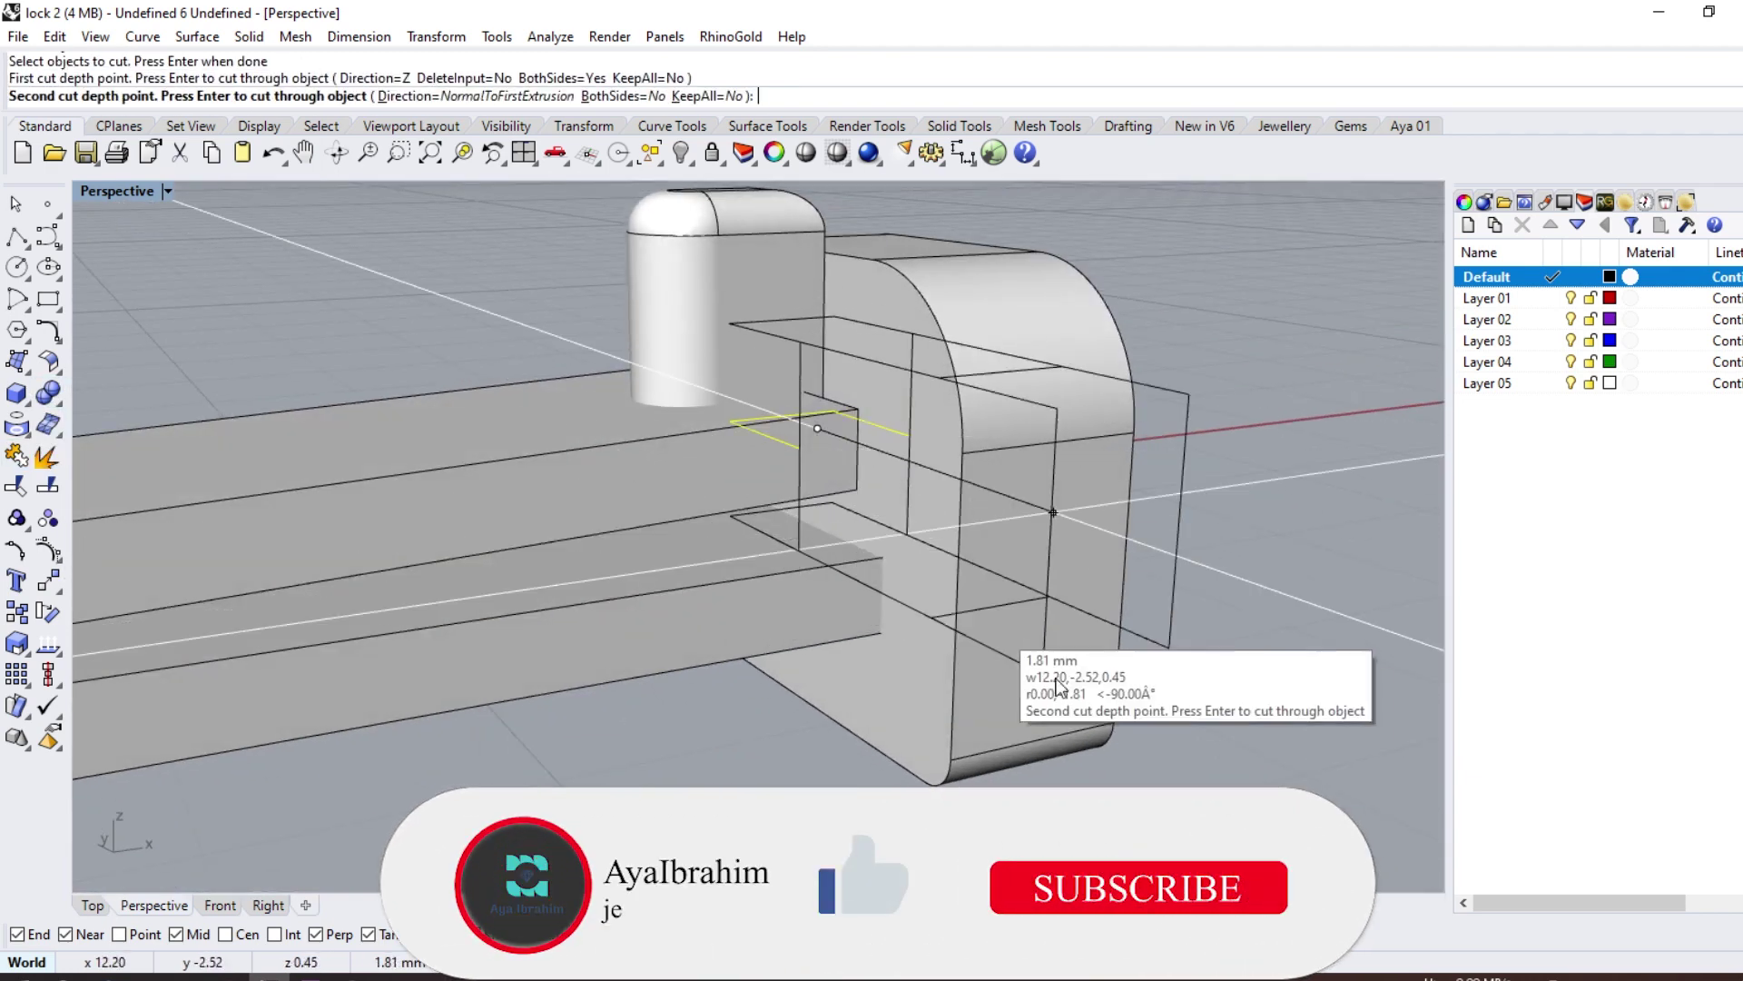
pyautogui.click(1172, 573)
pyautogui.moveTo(1172, 574); pyautogui.dragTo(806, 643, button='right')
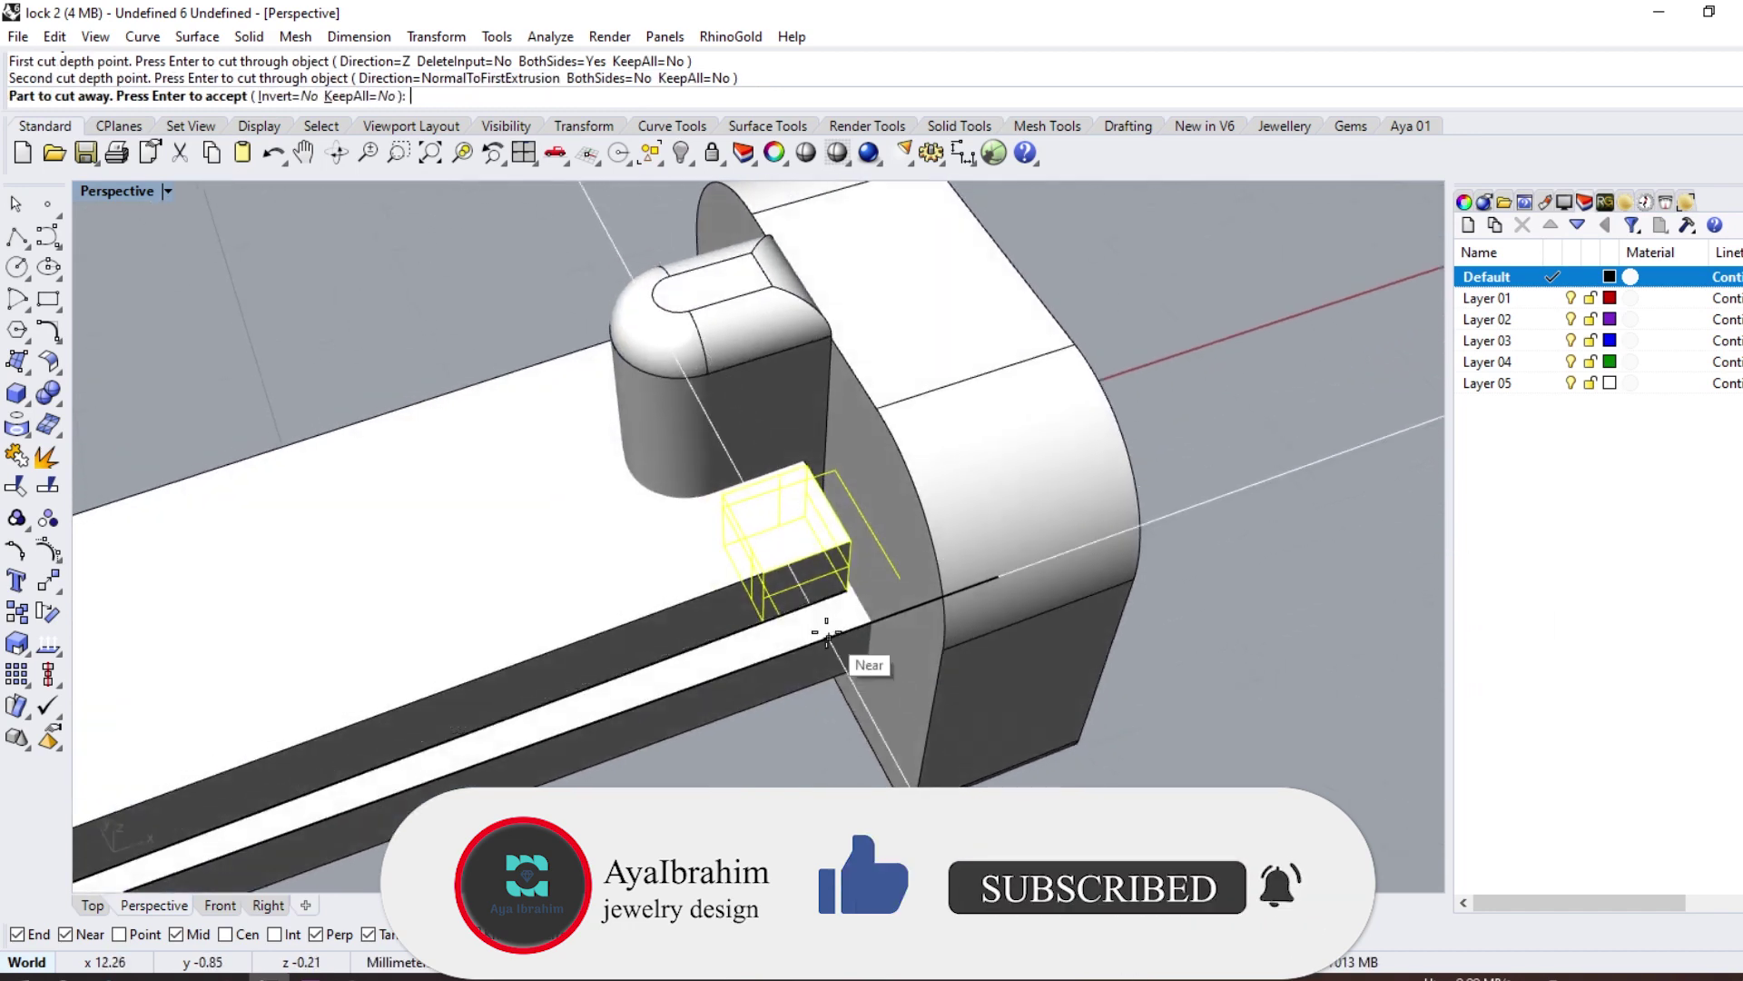
pyautogui.press('Return')
pyautogui.scroll(-3, 818, 636)
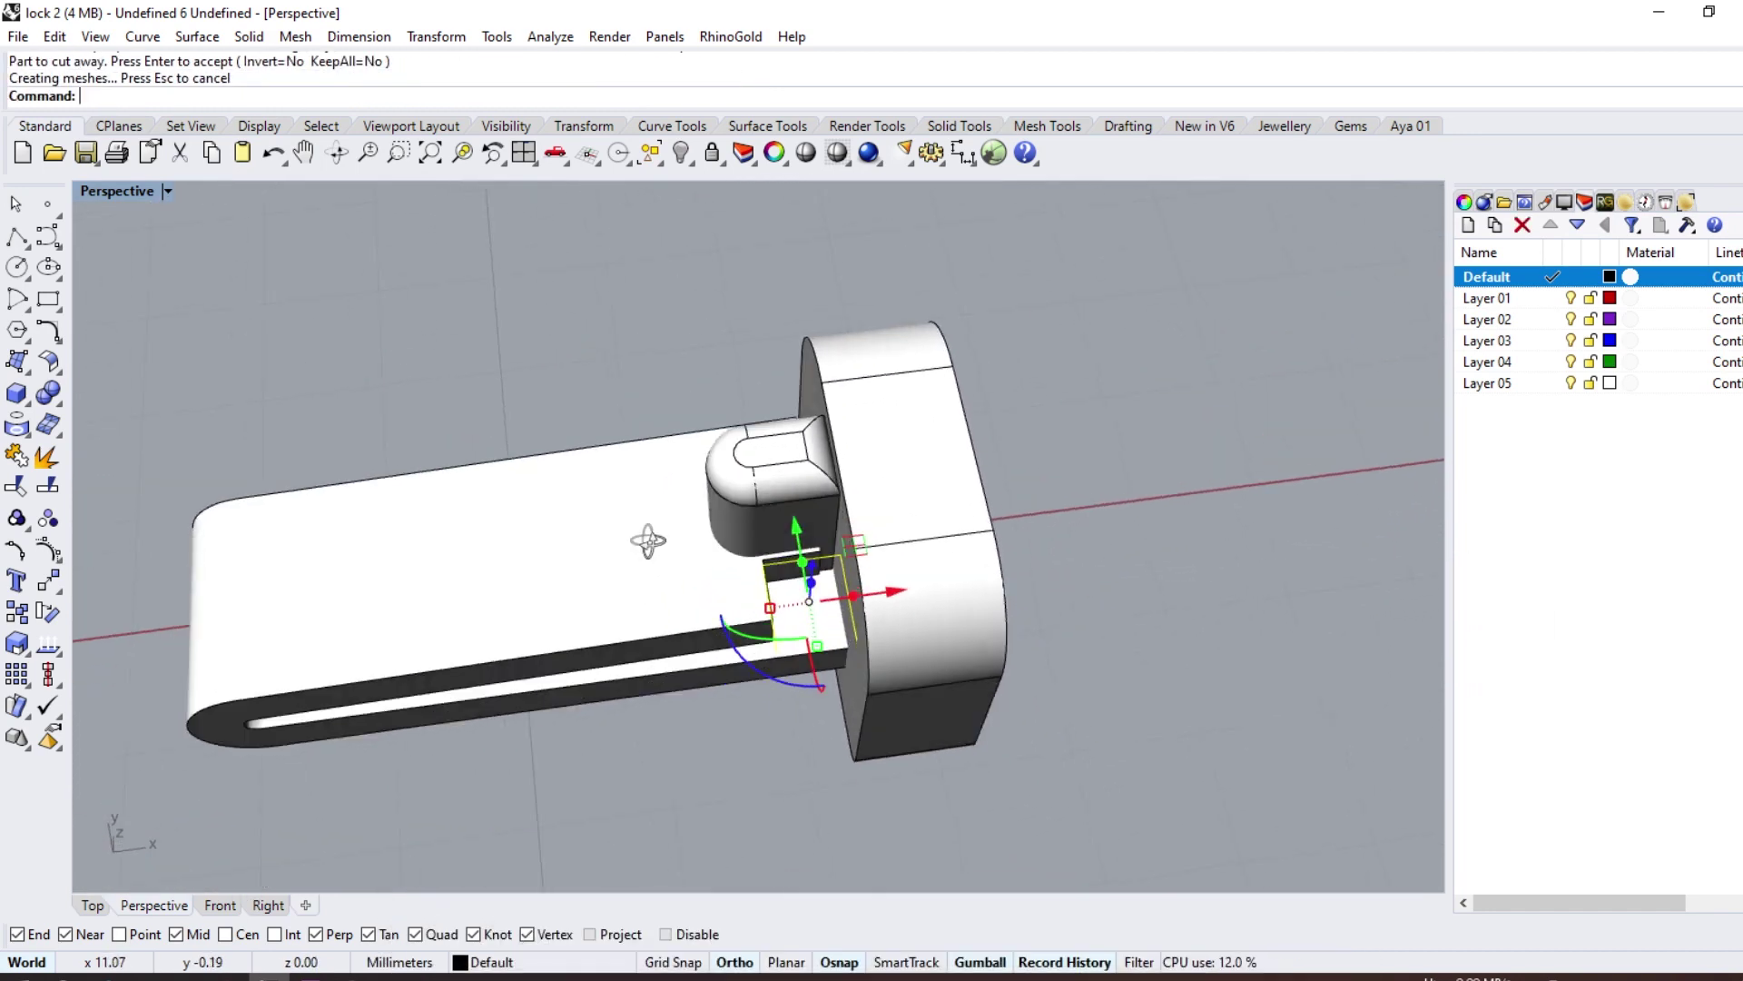
# Step: Mirror the cut outline across the X axis and select the mirrored copy
pyautogui.click(58, 586)
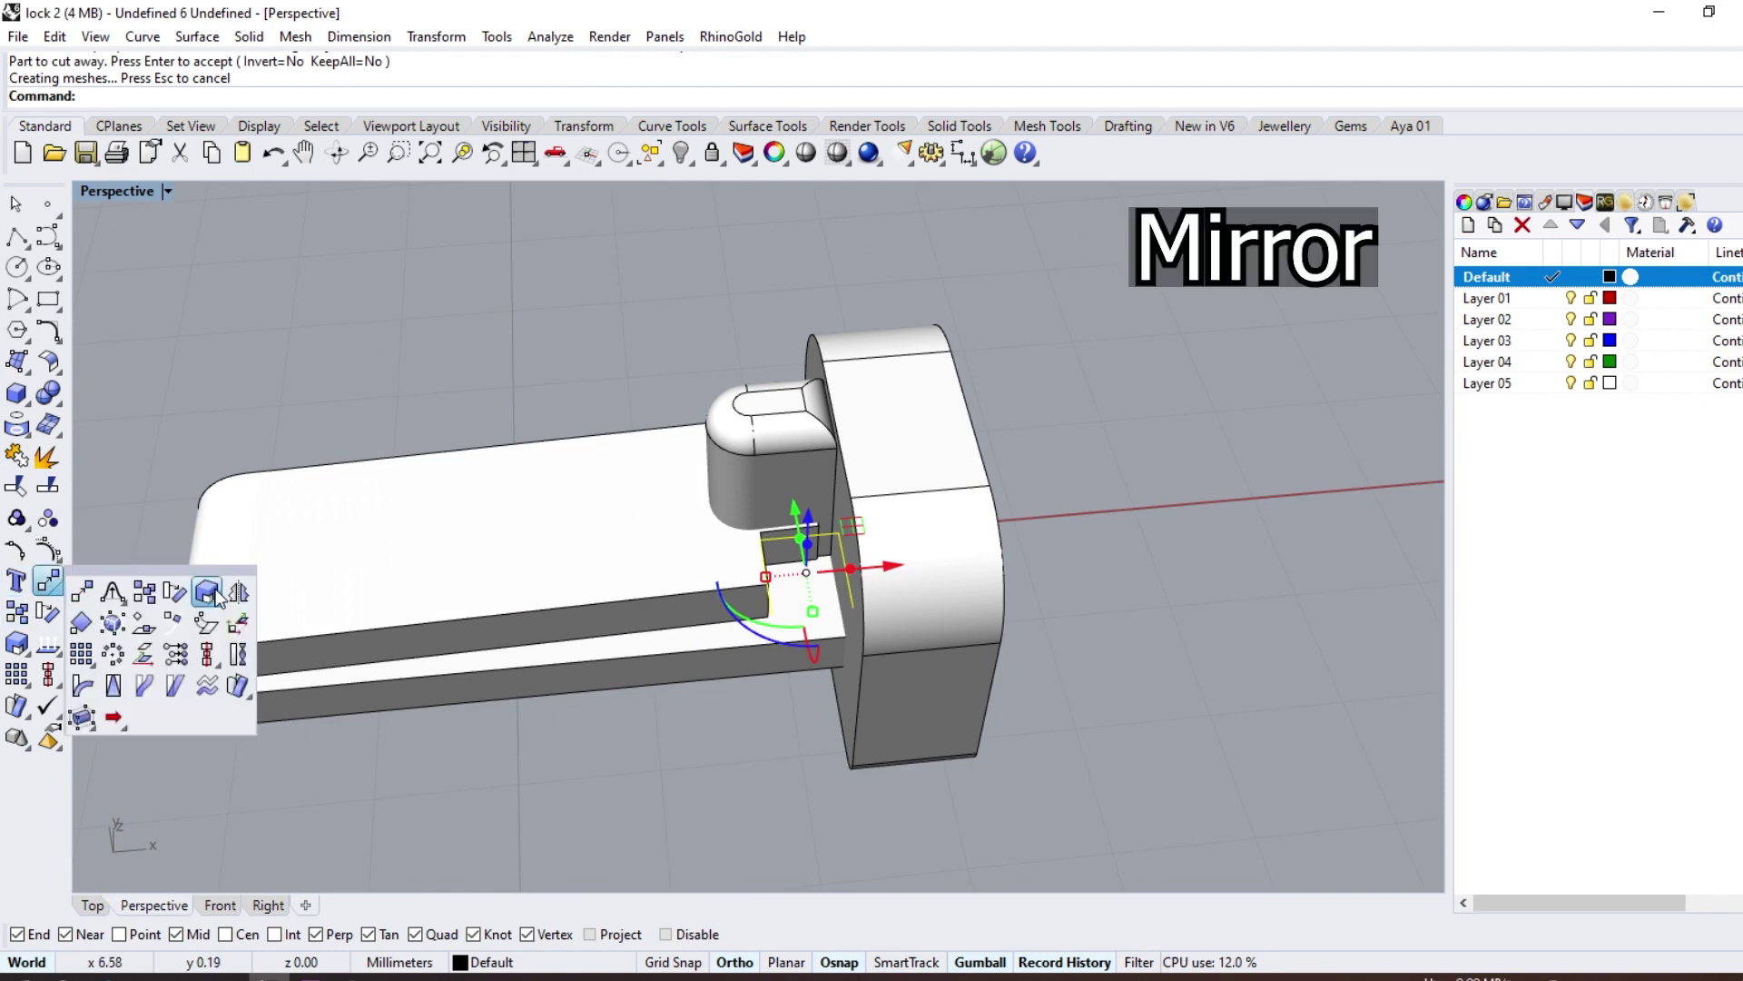
pyautogui.click(241, 601)
pyautogui.click(277, 96)
pyautogui.moveTo(859, 373); pyautogui.dragTo(748, 574, button='right')
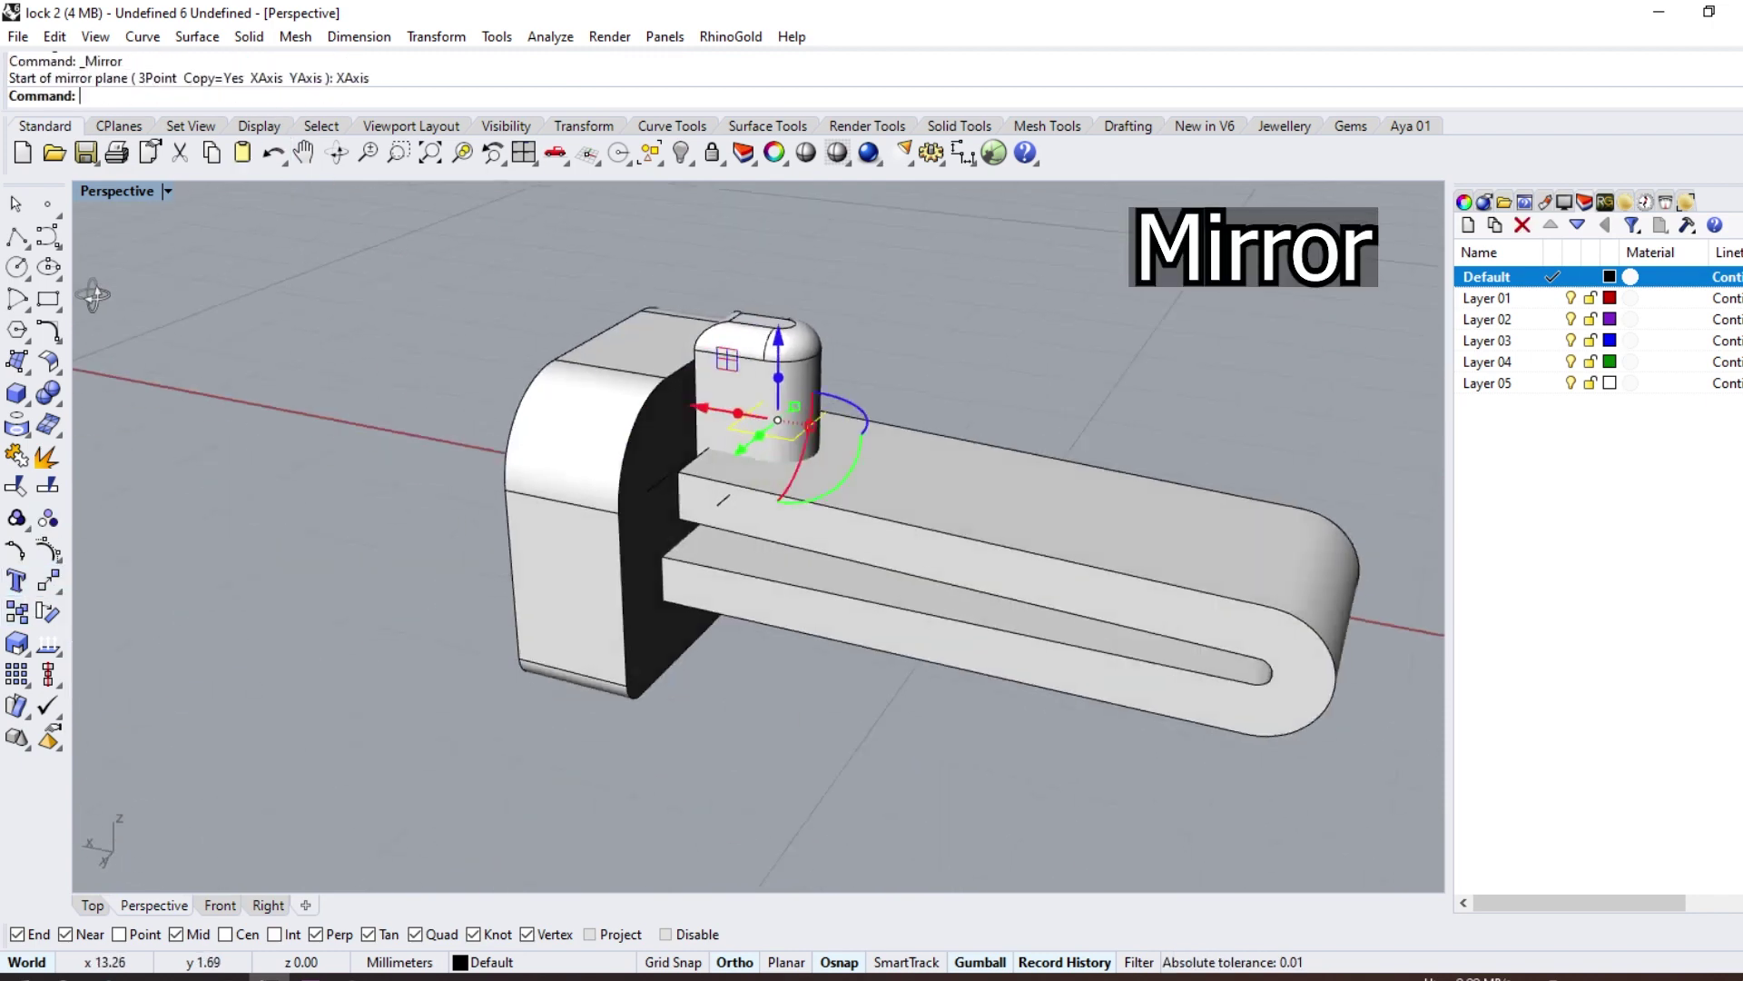
pyautogui.scroll(3, 748, 574)
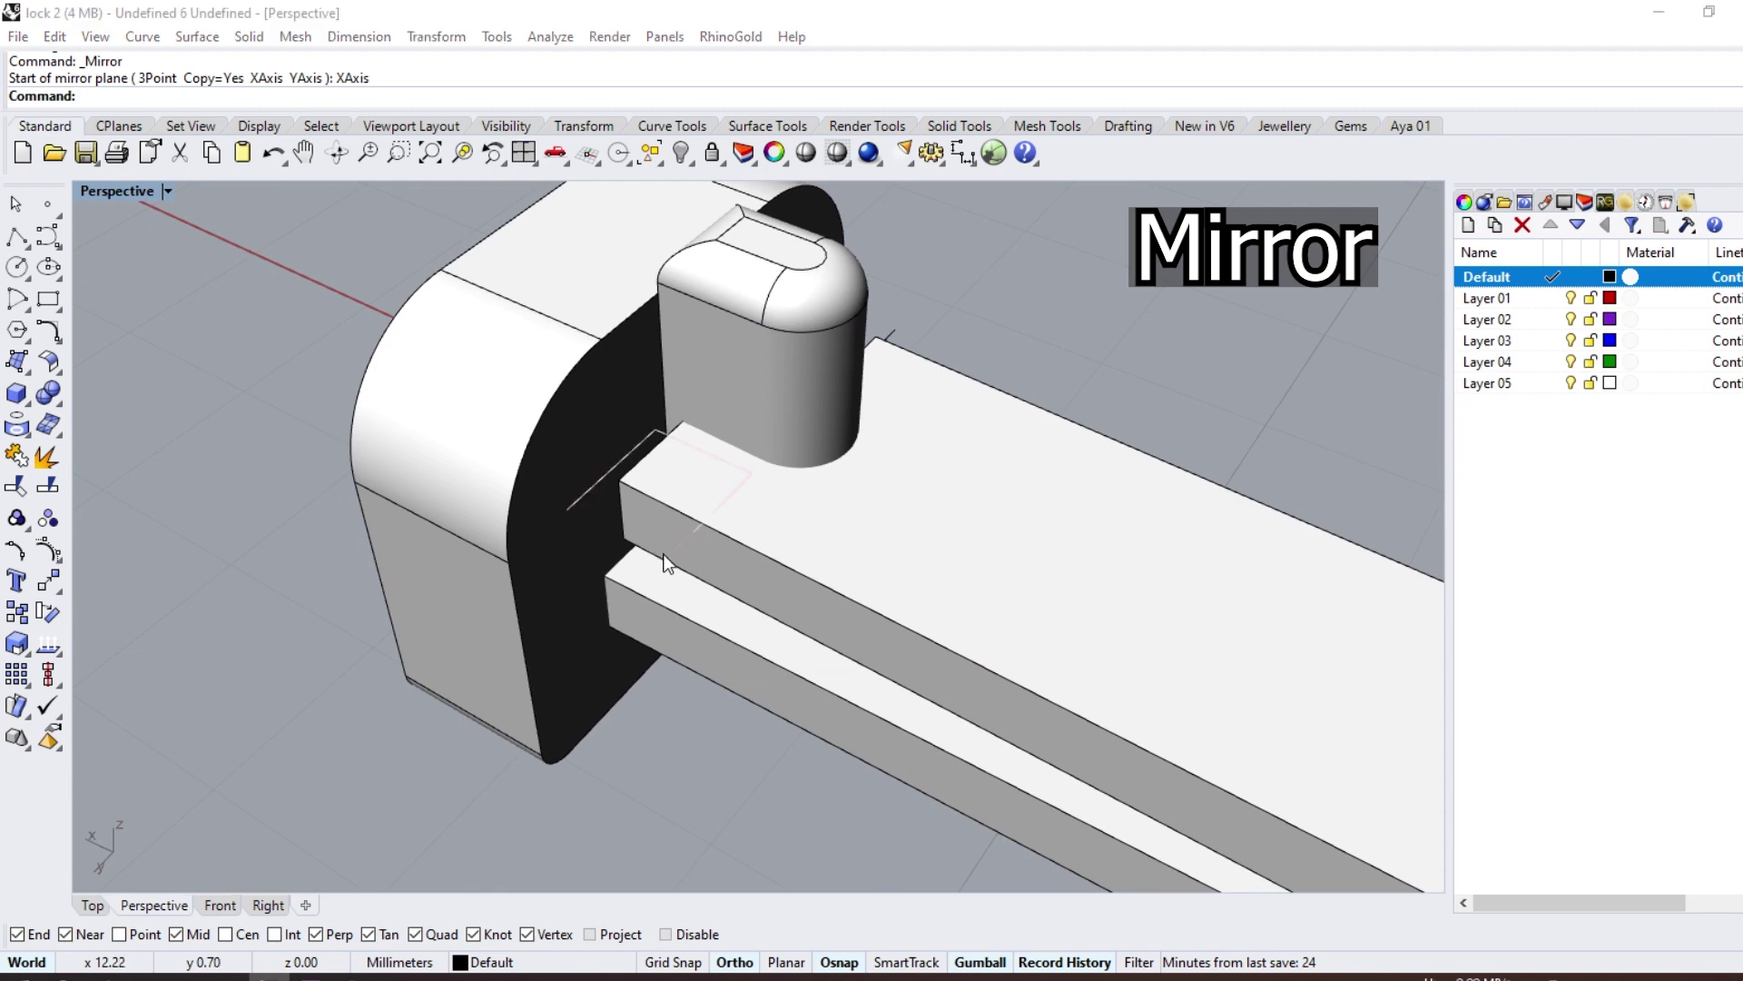
pyautogui.click(668, 563)
pyautogui.click(727, 603)
# Step: WireCut the matching notch on the tongue's other side with the mirrored outline
pyautogui.click(61, 411)
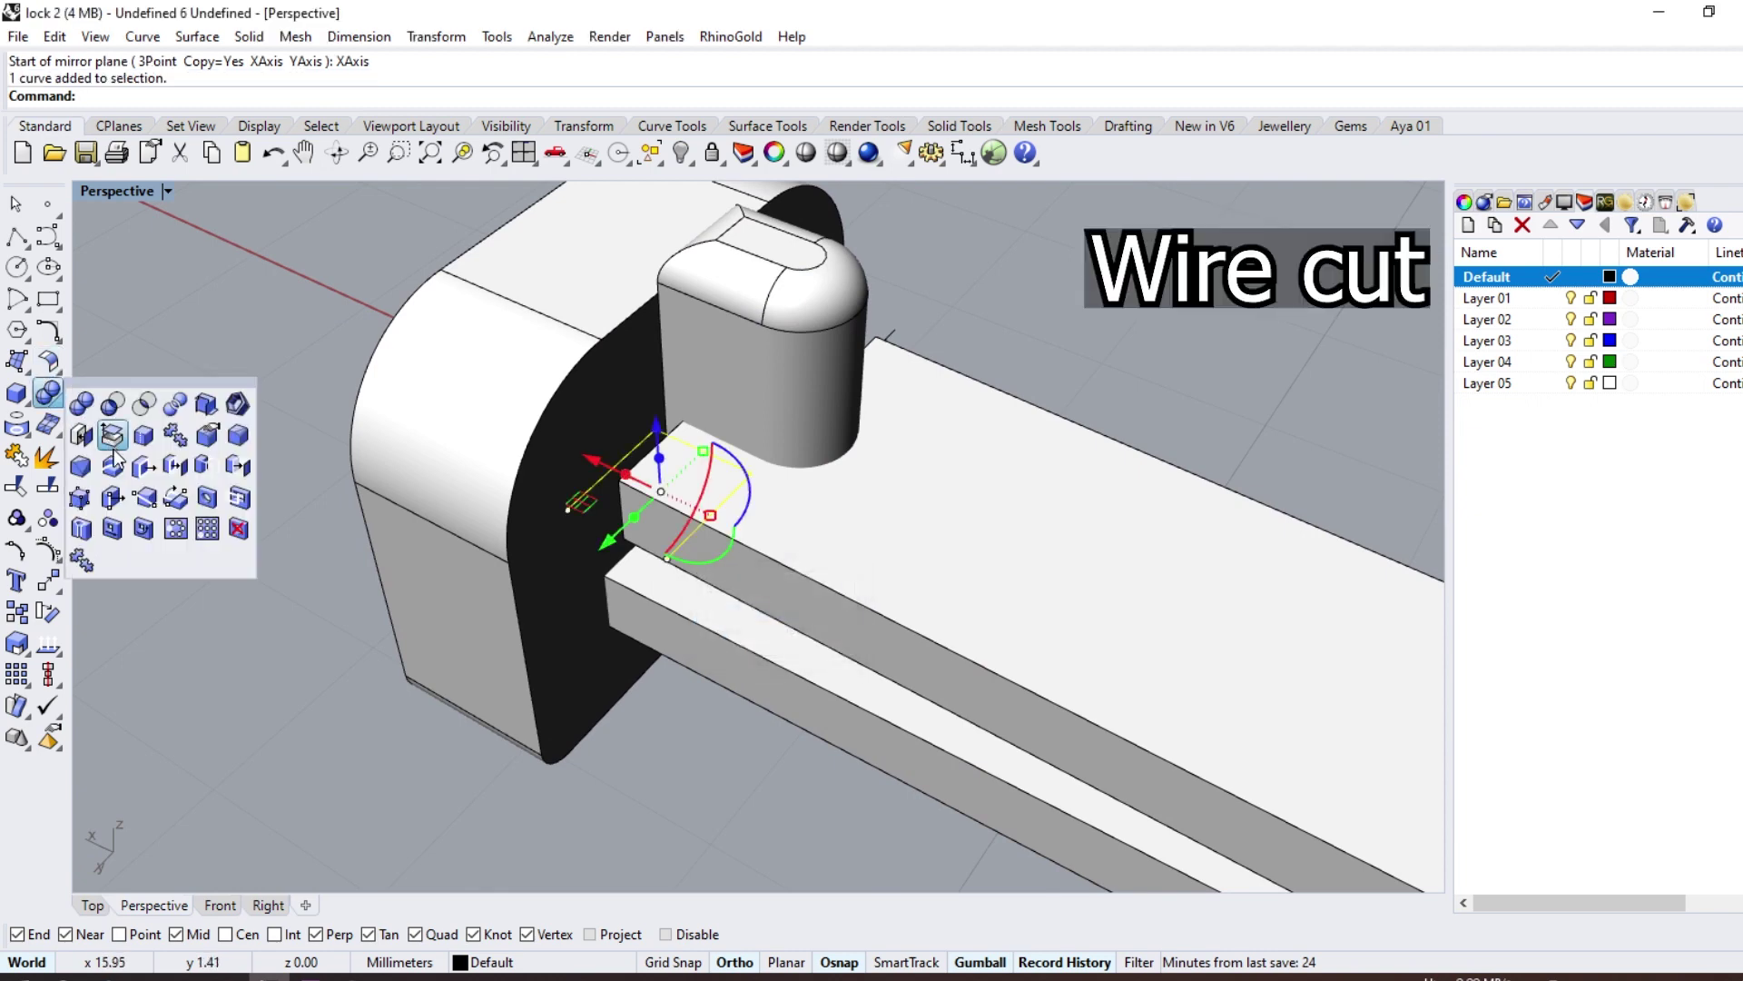
pyautogui.click(109, 426)
pyautogui.click(804, 545)
pyautogui.scroll(3, 705, 535)
pyautogui.press('Return')
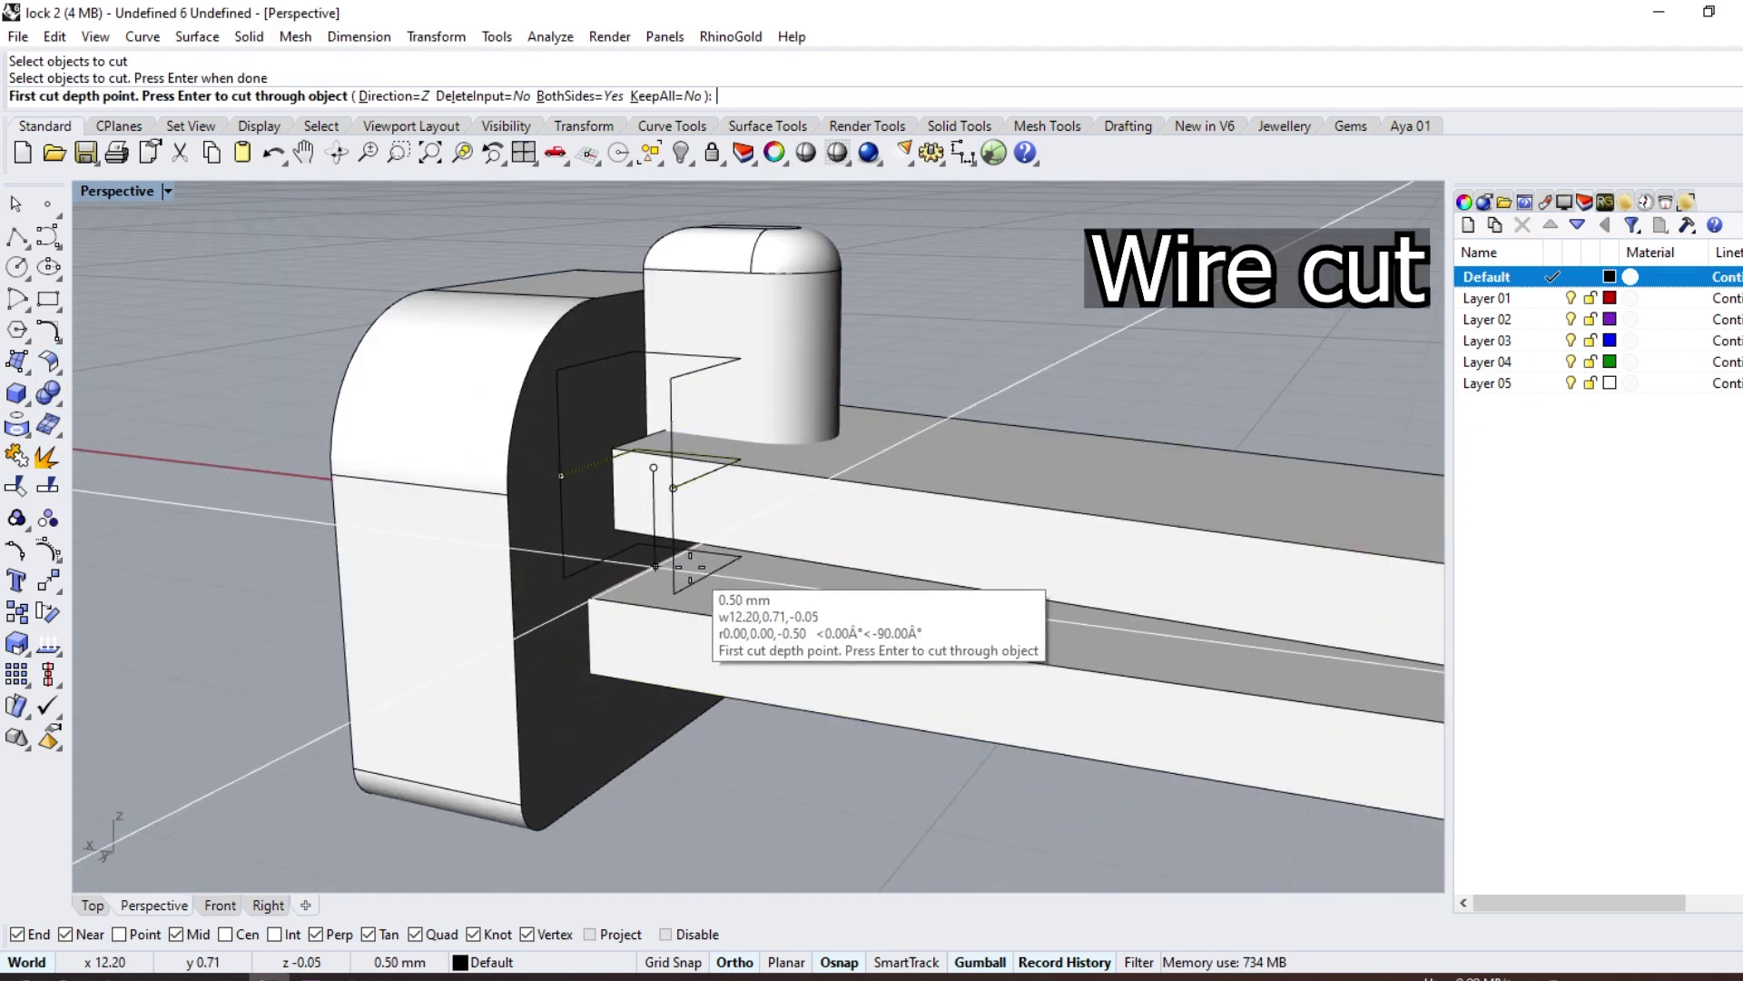
pyautogui.click(712, 569)
pyautogui.click(623, 590)
pyautogui.press('Return')
pyautogui.moveTo(389, 572)
pyautogui.mouseDown(button='right')
pyautogui.moveTo(355, 591)
pyautogui.moveTo(431, 458)
pyautogui.mouseUp(button='right')
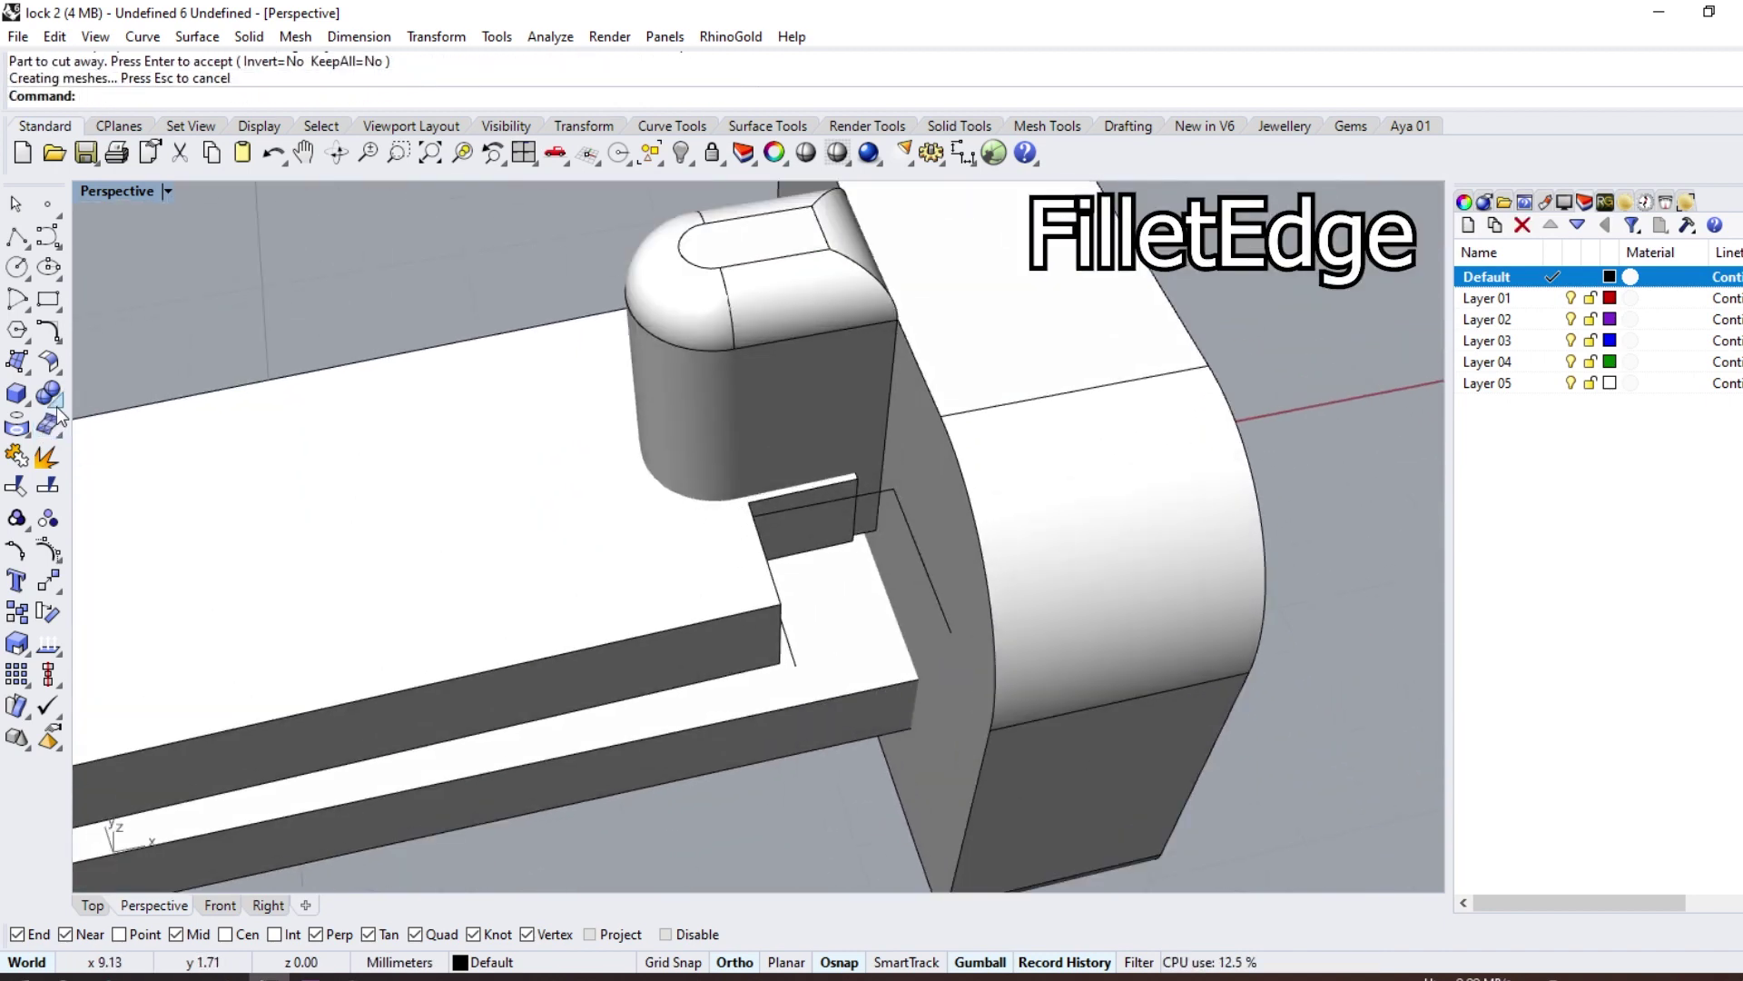
# Step: Round the notch and latch edges with 0.20 fillets
pyautogui.click(56, 406)
pyautogui.click(248, 427)
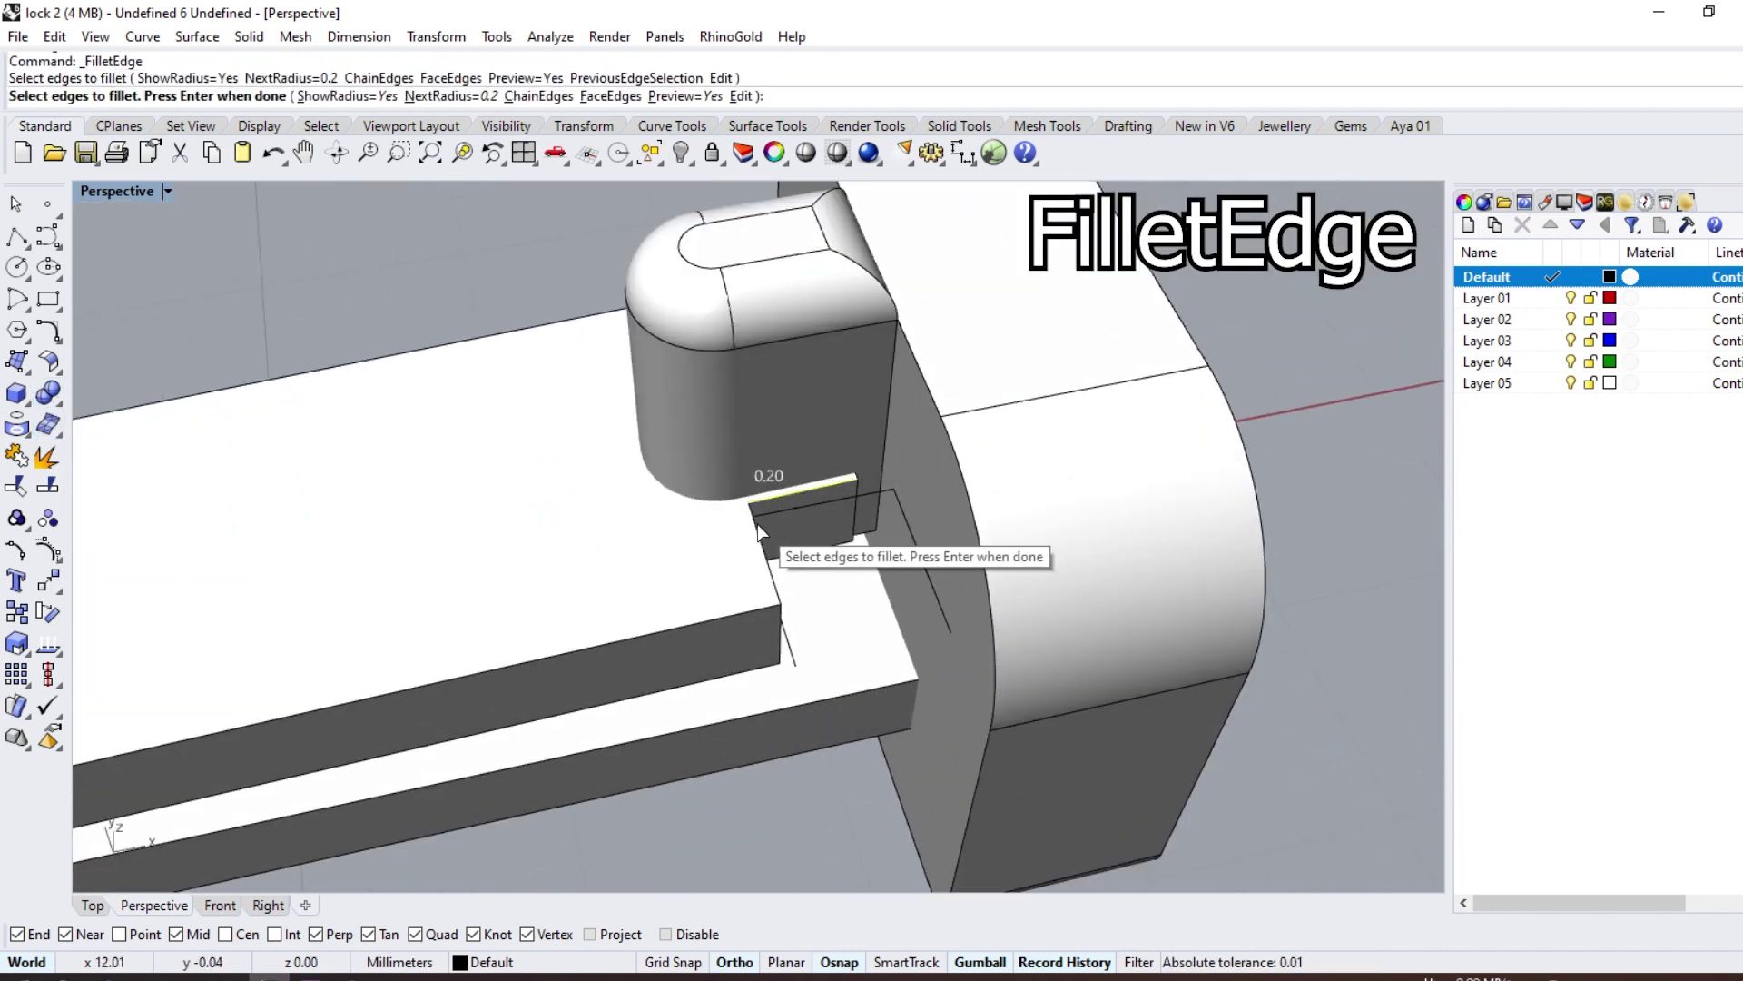
pyautogui.click(757, 525)
pyautogui.moveTo(758, 524); pyautogui.dragTo(732, 570, button='right')
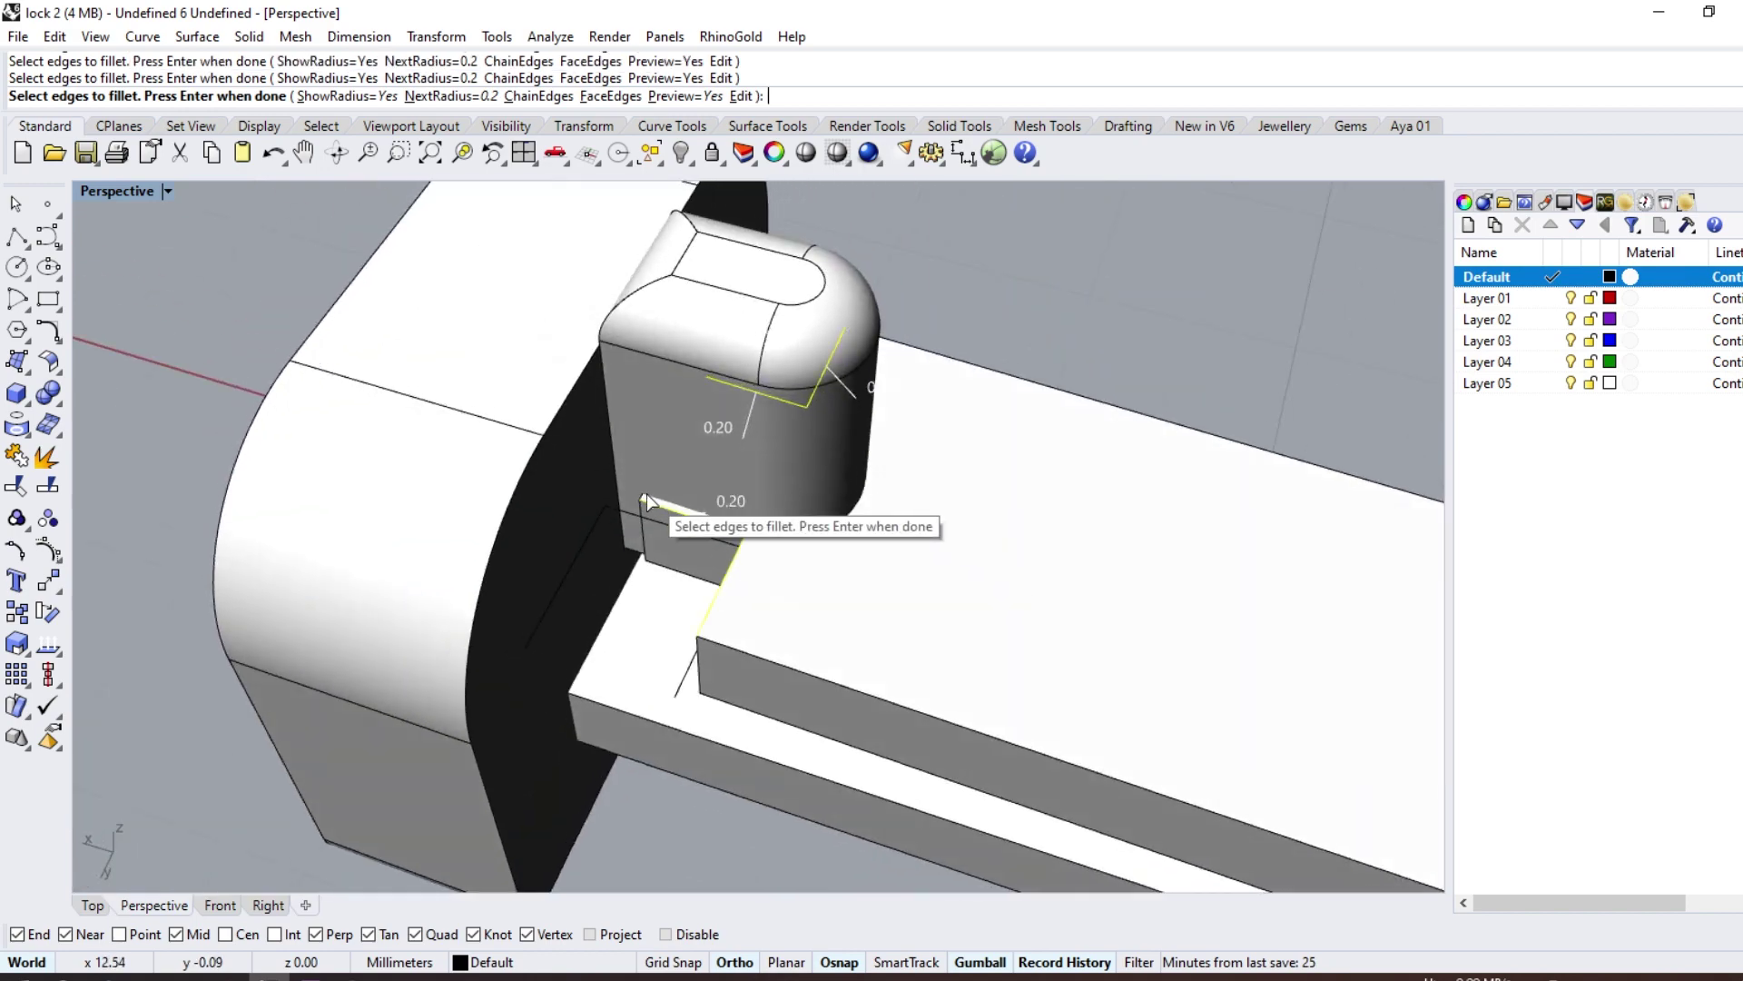
pyautogui.moveTo(647, 525); pyautogui.dragTo(521, 474, button='right')
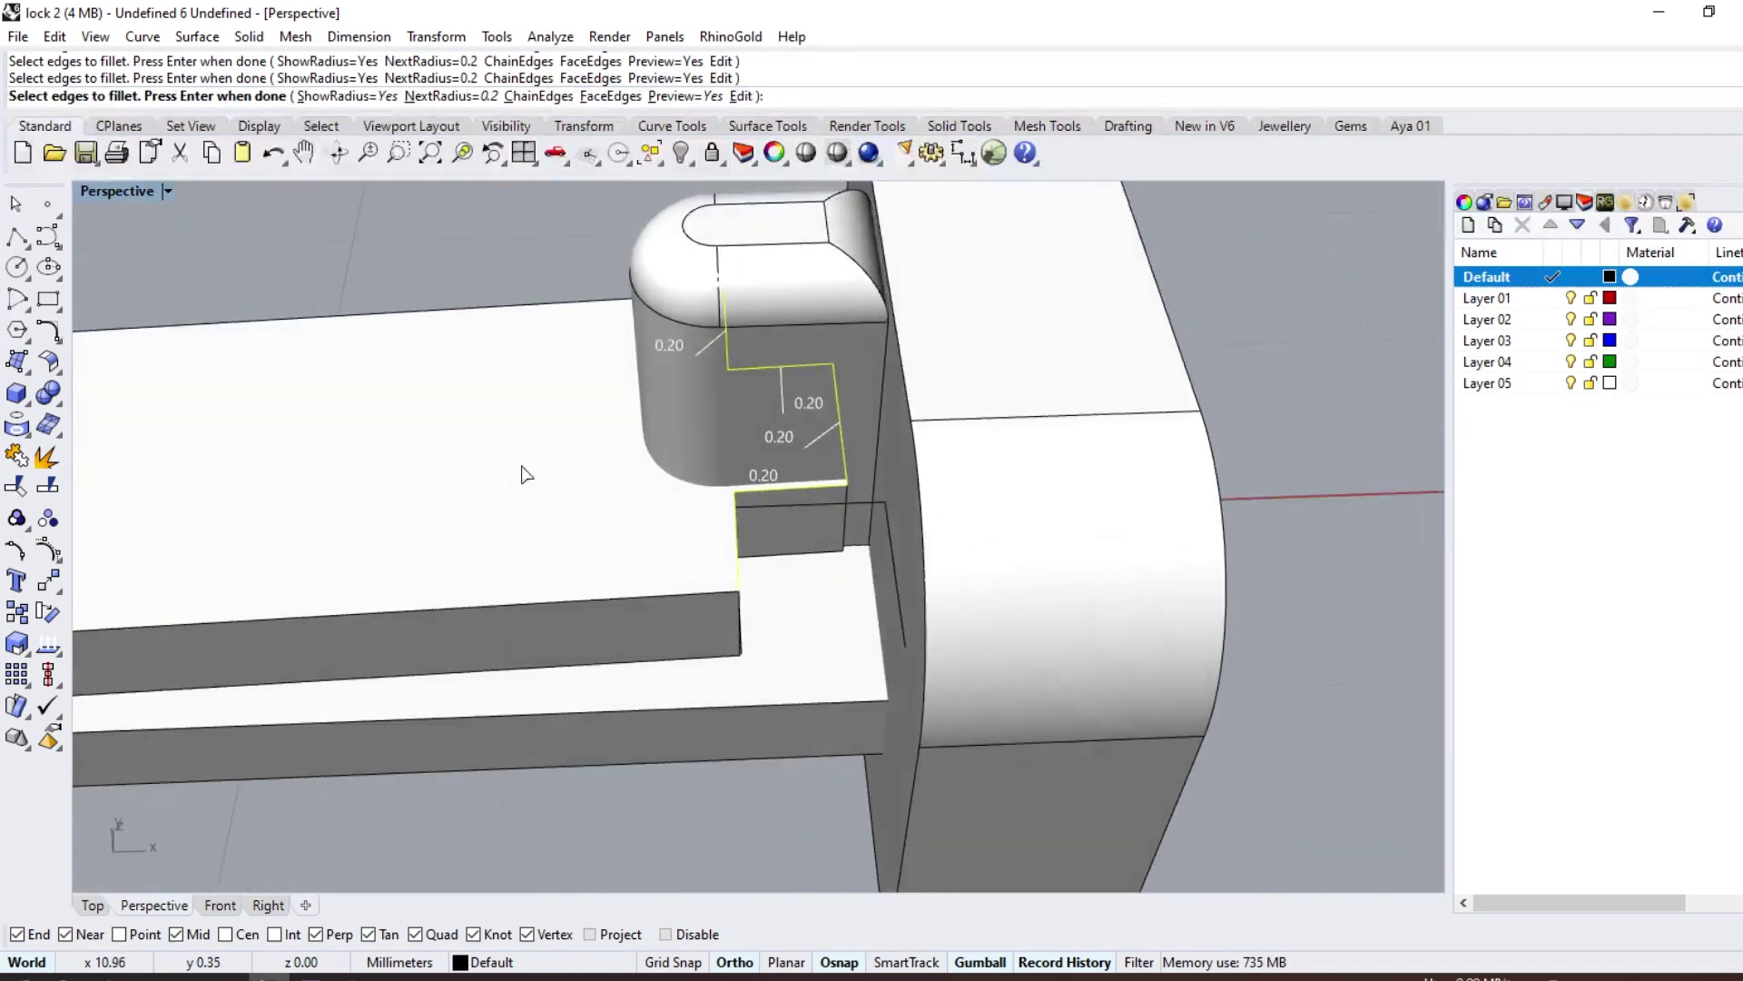
pyautogui.press('Return')
pyautogui.moveTo(720, 576)
pyautogui.mouseDown(button='right')
pyautogui.moveTo(418, 436)
pyautogui.moveTo(506, 518)
pyautogui.mouseUp(button='right')
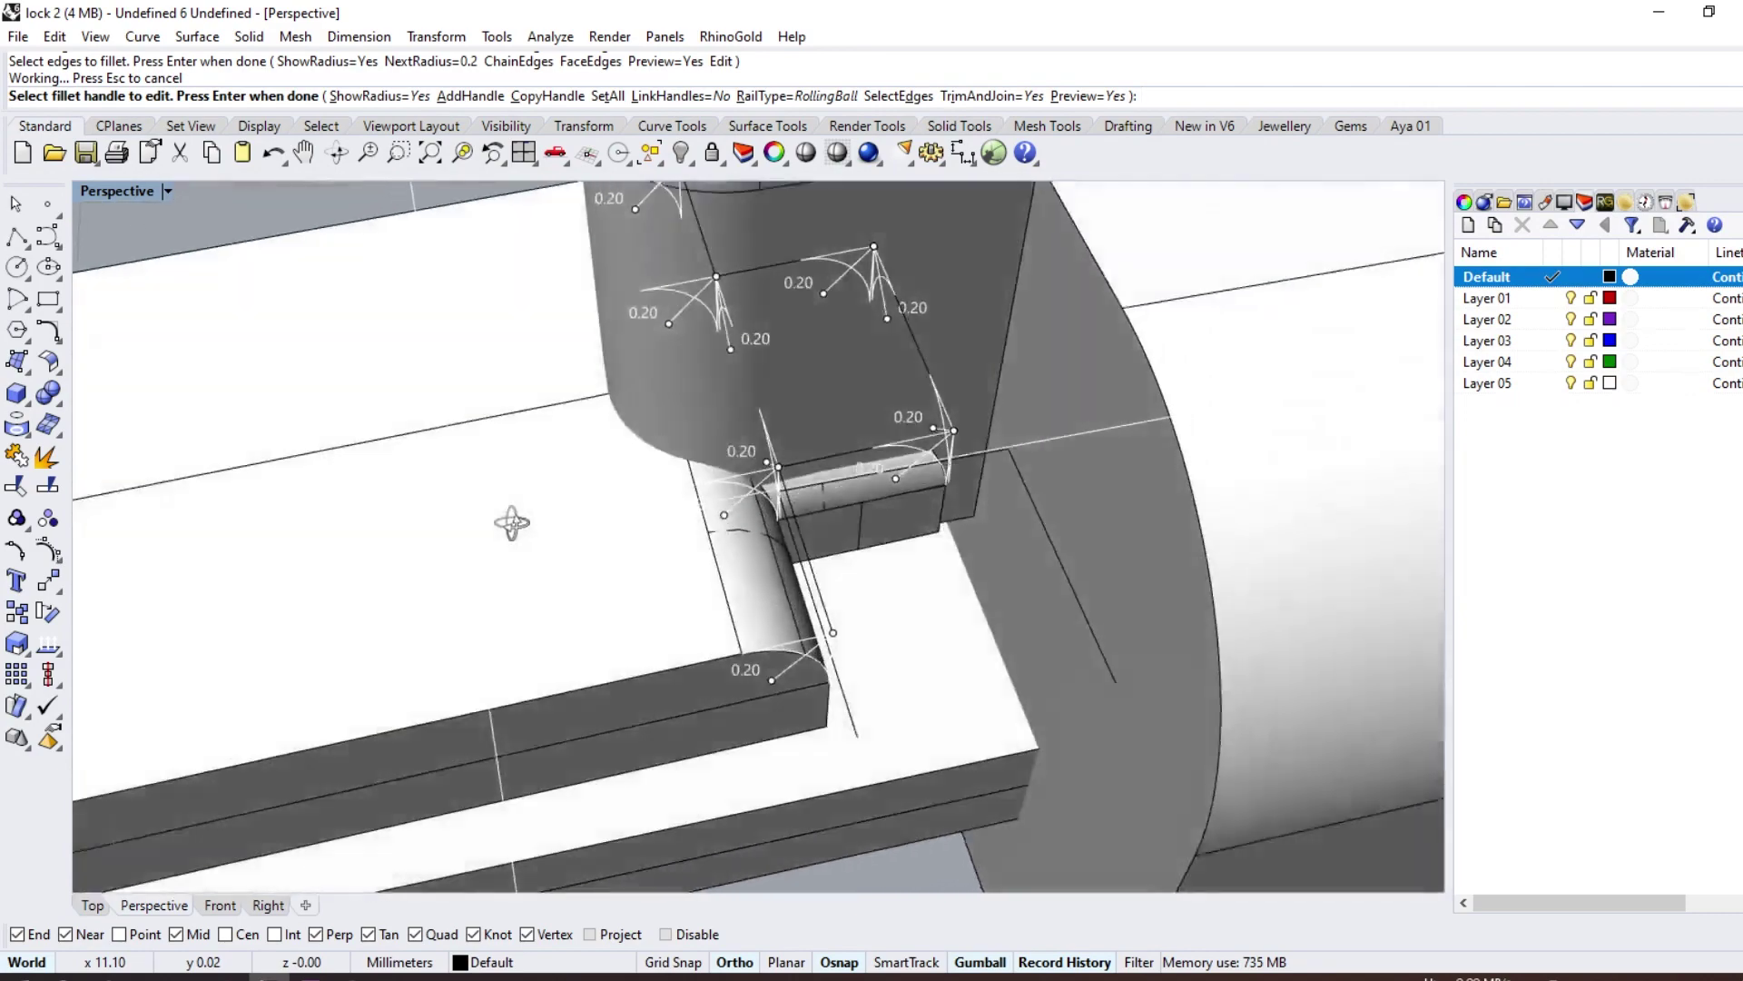
pyautogui.press('Return')
pyautogui.scroll(-5, 810, 687)
# Step: Delete the leftover outline curve and select the whole tongue part
pyautogui.click(713, 427)
pyautogui.press('Delete')
pyautogui.moveTo(714, 426)
pyautogui.mouseDown(button='right')
pyautogui.moveTo(933, 595)
pyautogui.moveTo(254, 373)
pyautogui.moveTo(894, 549)
pyautogui.moveTo(1005, 632)
pyautogui.mouseUp(button='right')
pyautogui.moveTo(1006, 632); pyautogui.dragTo(711, 765)
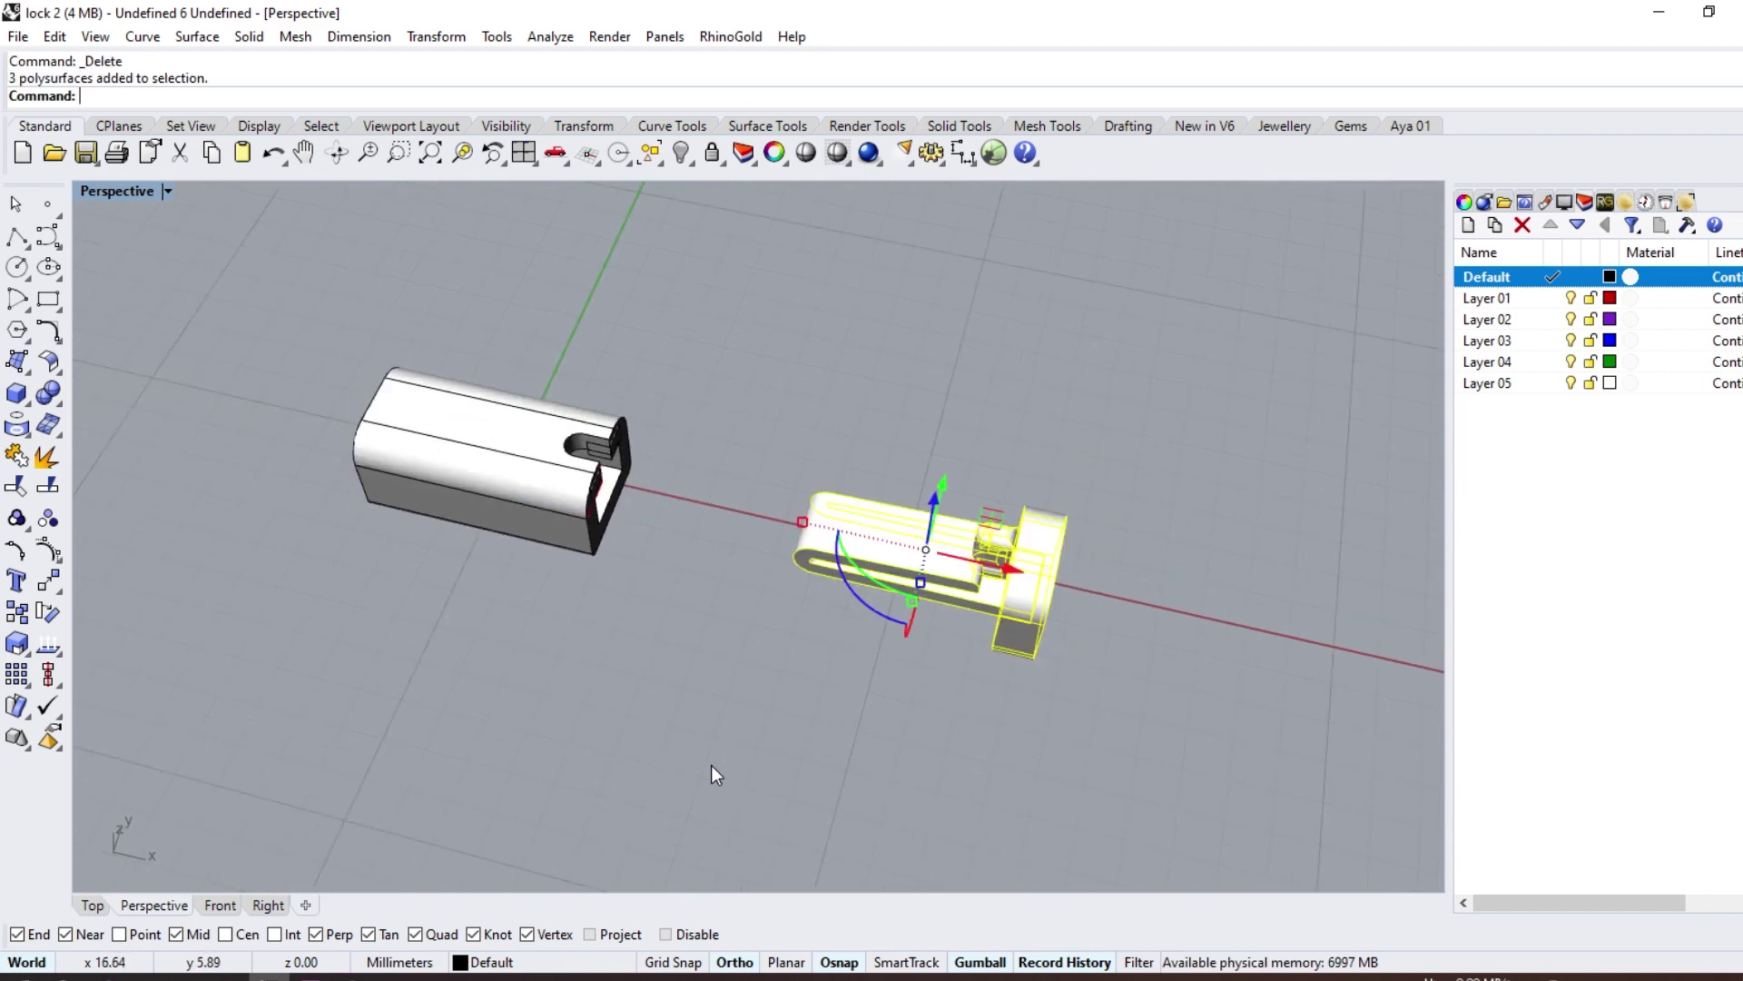
# Step: Delete the leftover curve on the housing edge
pyautogui.click(581, 714)
pyautogui.scroll(5, 706, 542)
pyautogui.scroll(4, 653, 517)
pyautogui.click(630, 503)
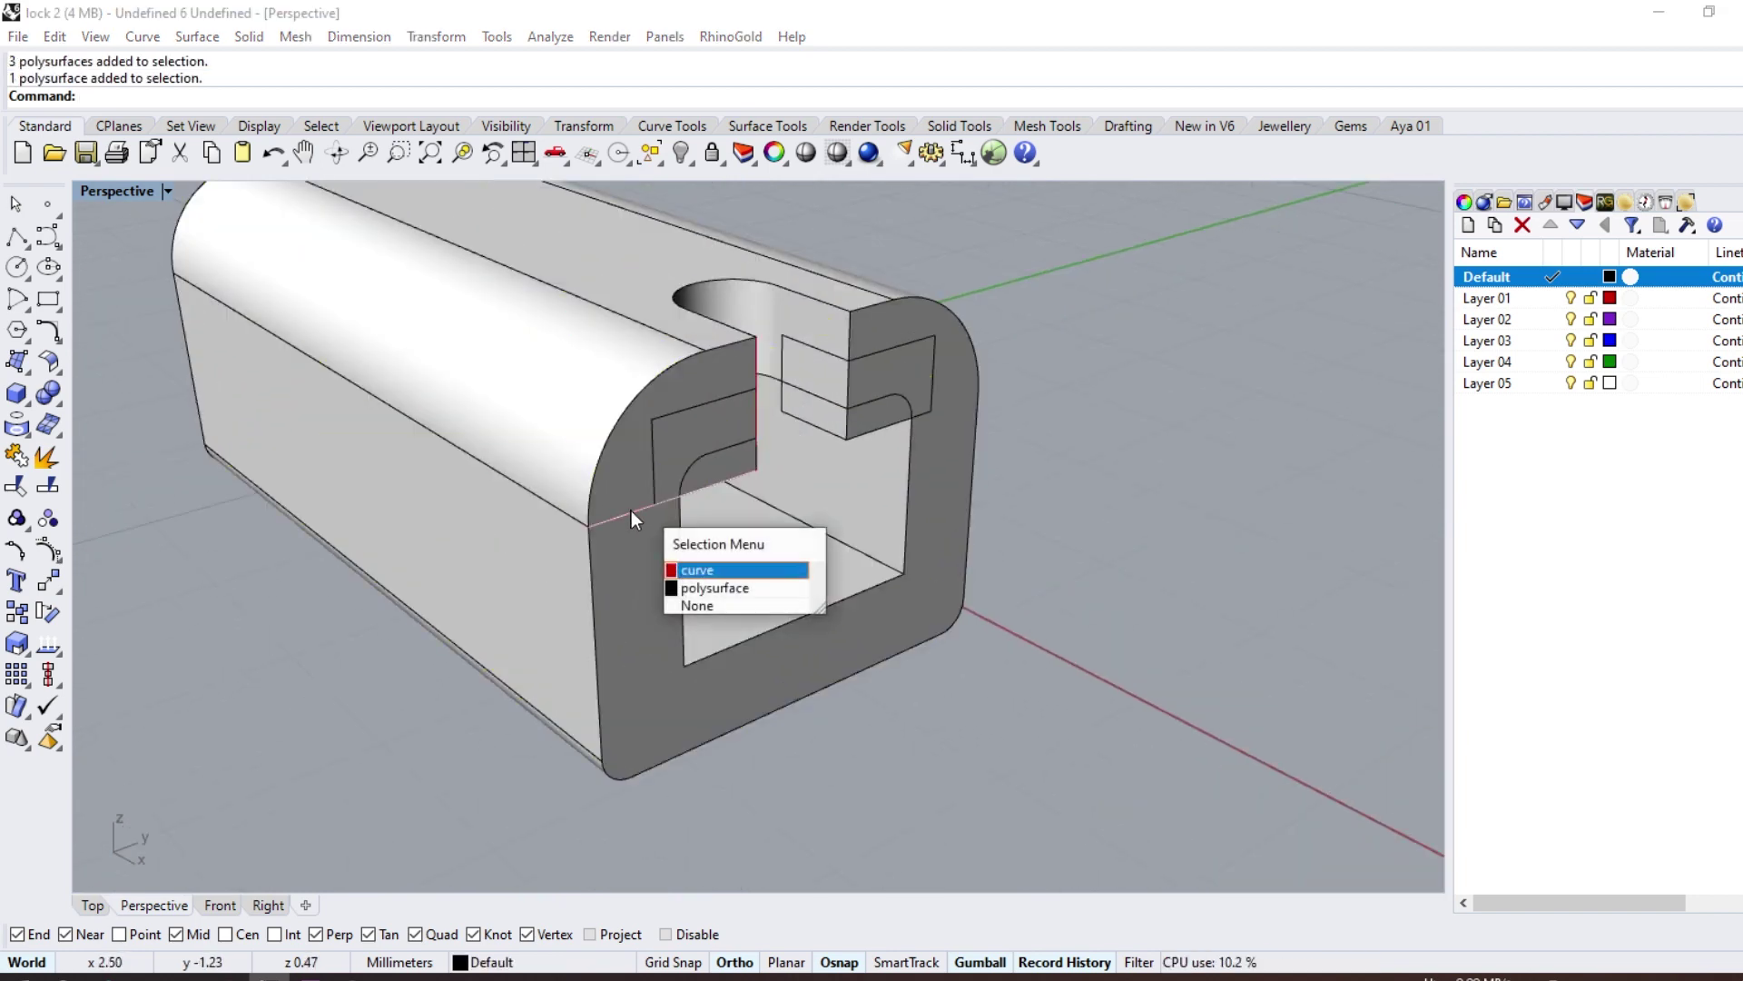
pyautogui.click(698, 569)
pyautogui.press('Delete')
pyautogui.scroll(-5, 755, 412)
pyautogui.scroll(-3, 778, 544)
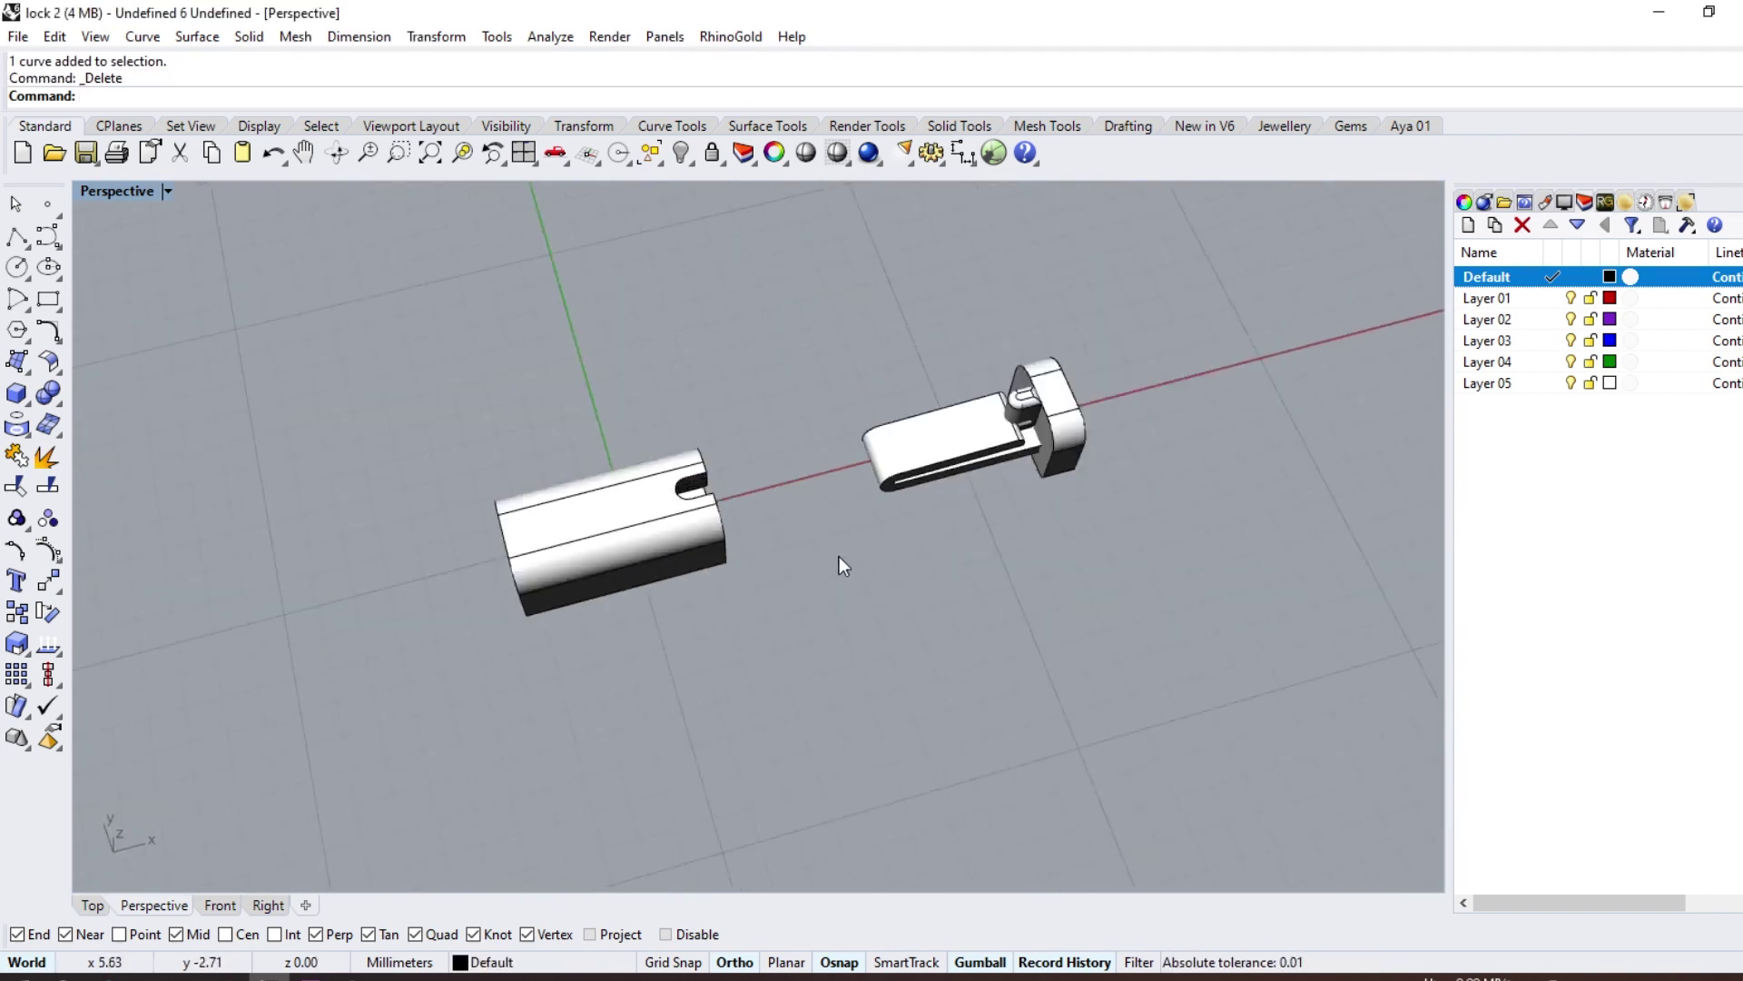
pyautogui.moveTo(839, 557); pyautogui.dragTo(1020, 457, button='right')
# Step: Select the bracket and housing parts and slide the bracket 10 mm left into the housing
pyautogui.moveTo(979, 559); pyautogui.dragTo(980, 561)
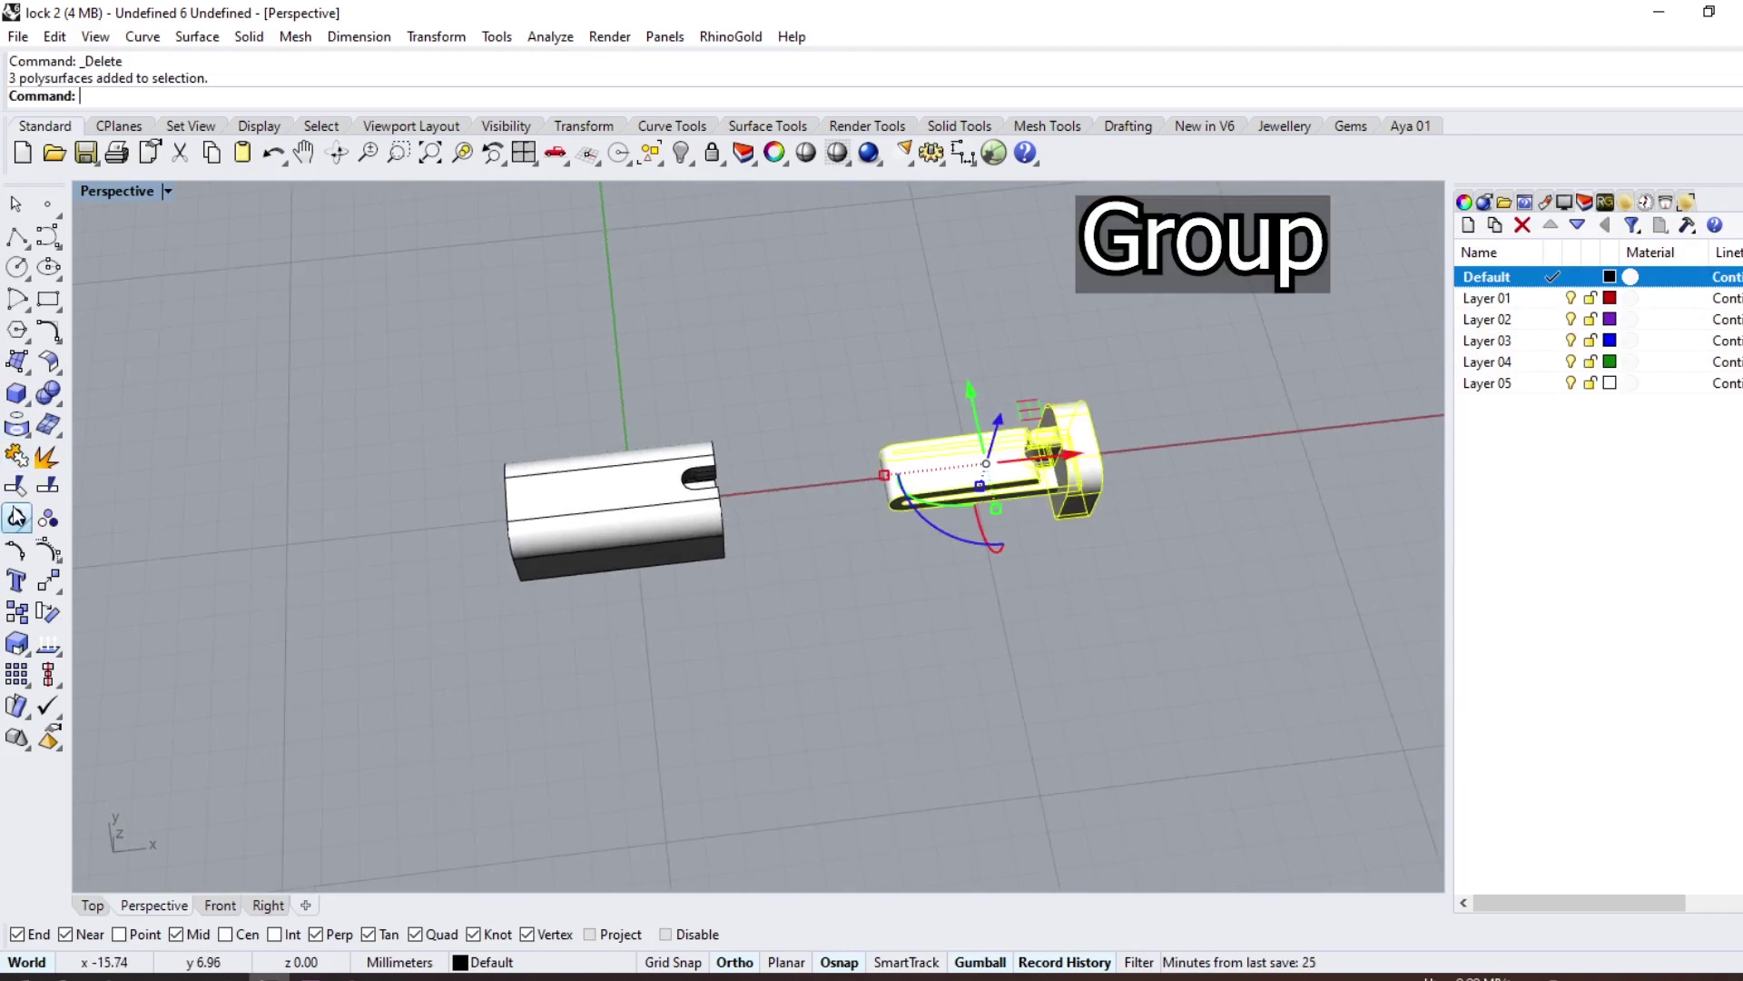
pyautogui.moveTo(837, 380); pyautogui.dragTo(583, 628)
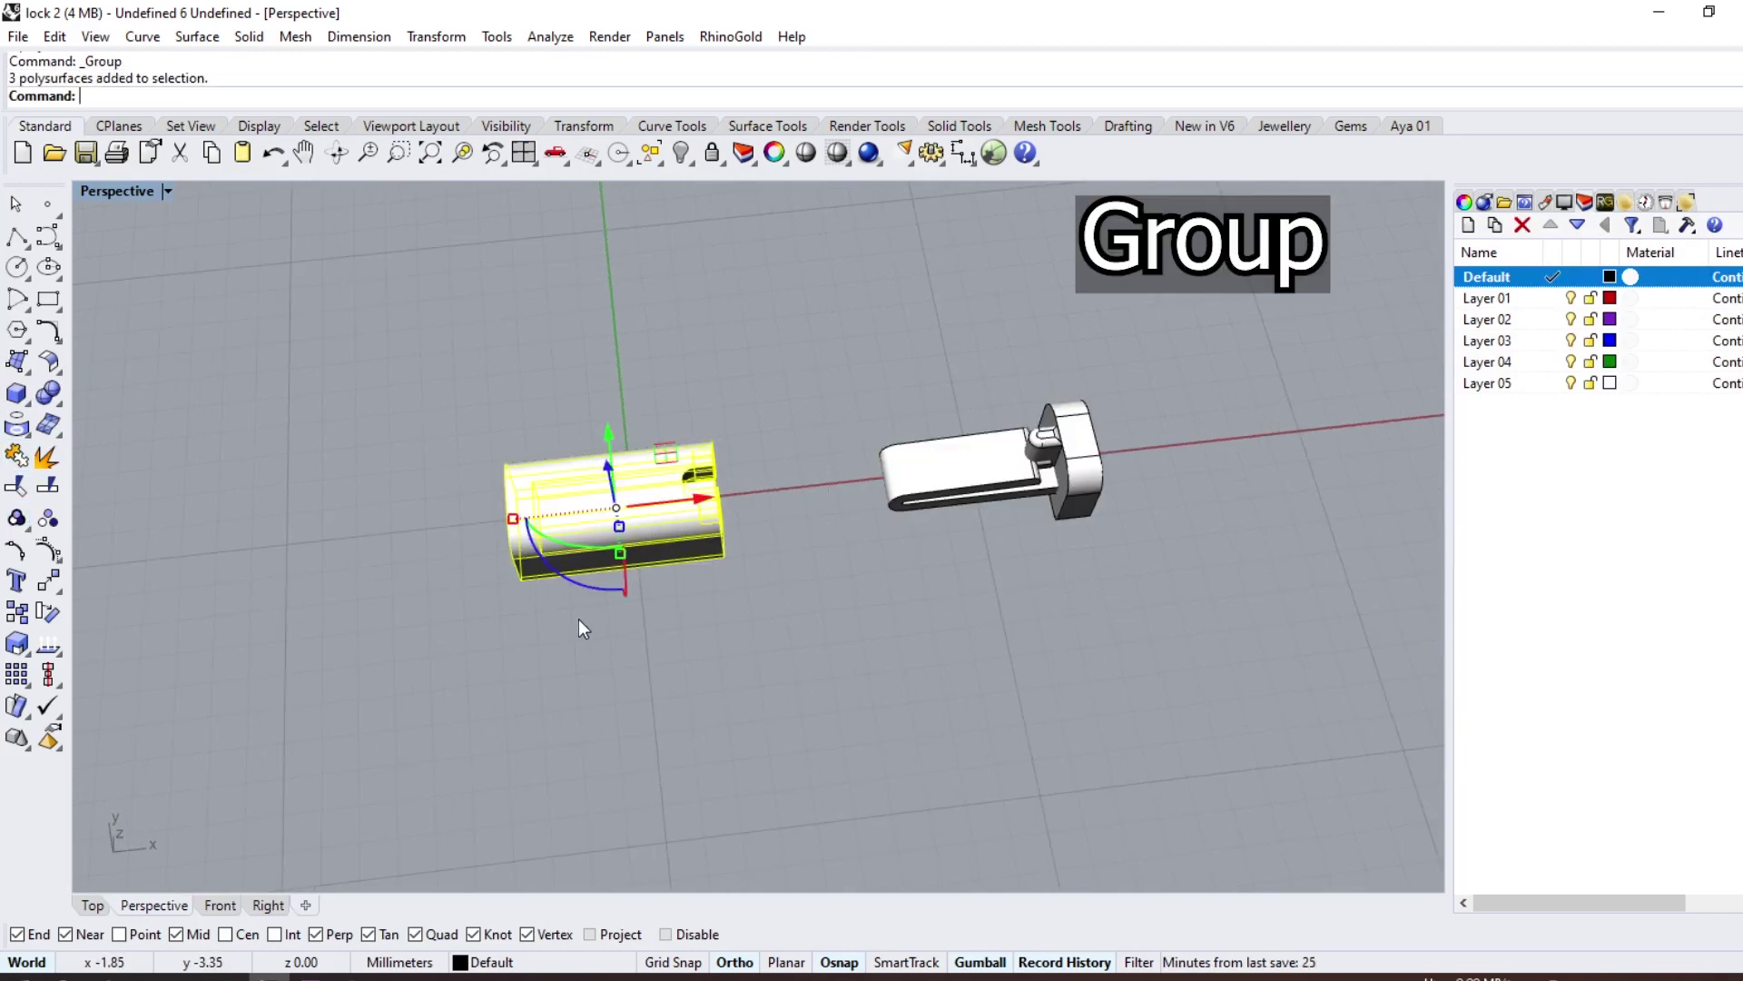
pyautogui.moveTo(1077, 454); pyautogui.dragTo(820, 493)
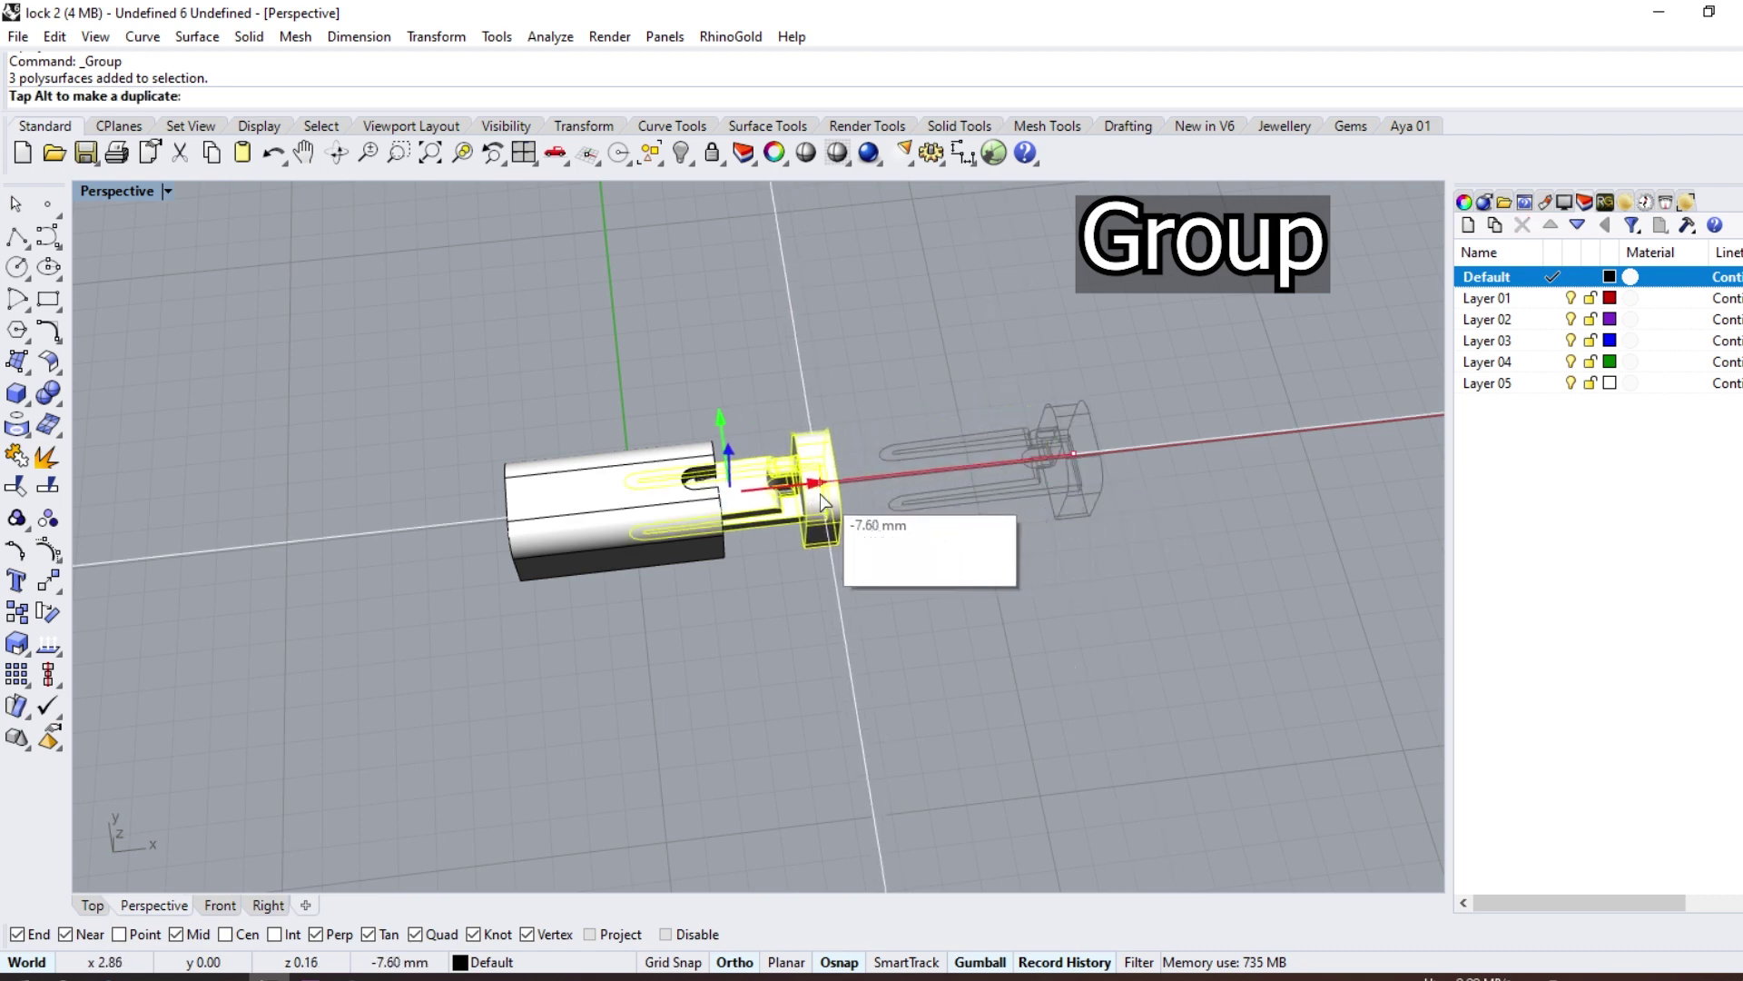
pyautogui.write('10')
pyautogui.press('Return')
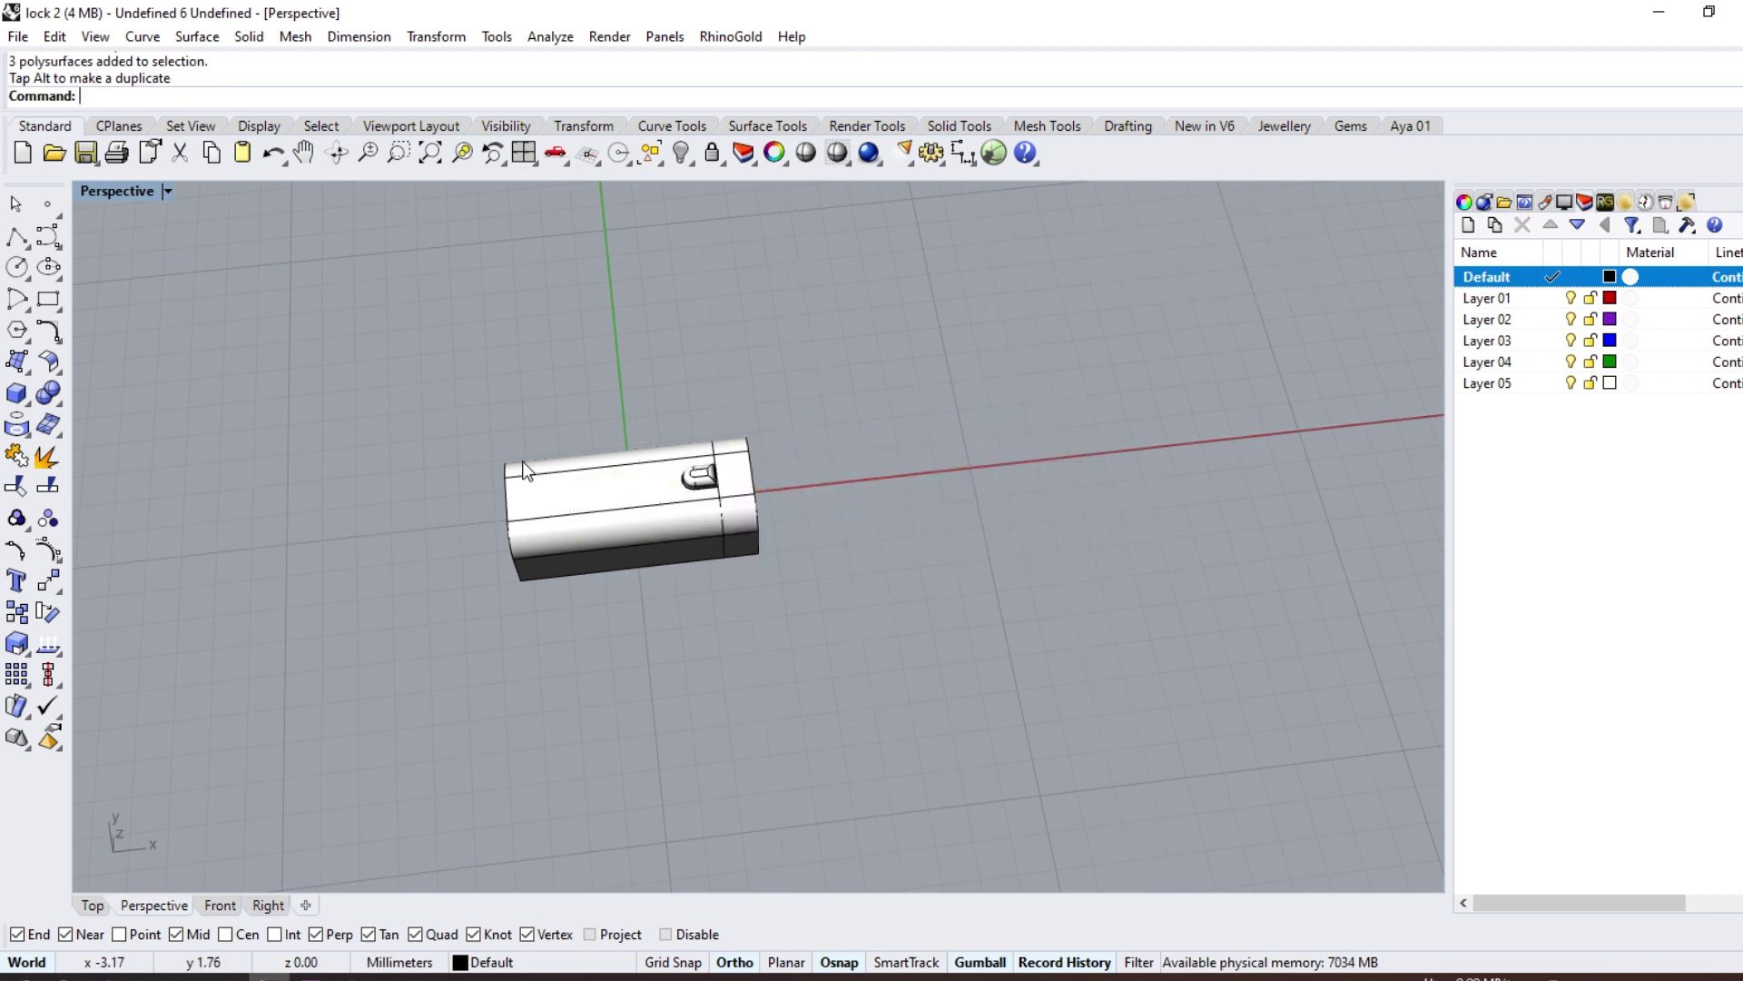
pyautogui.hotkey('ctrl', 'F1')
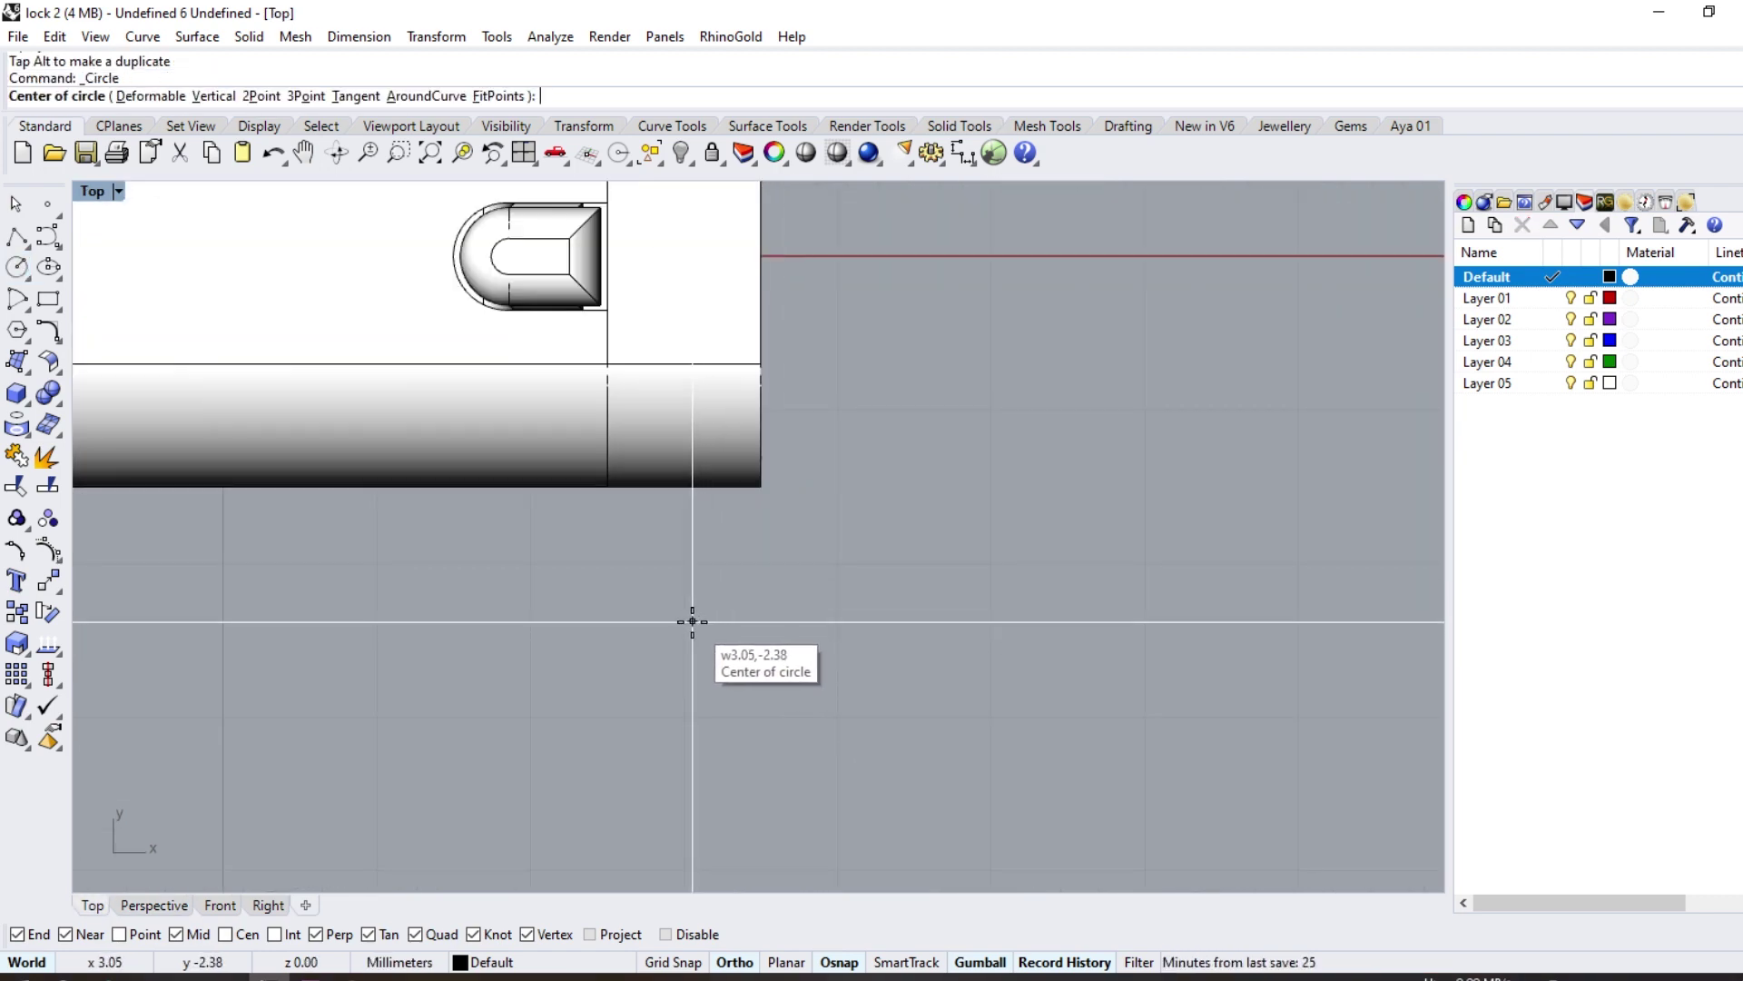
# Step: Draw a 0.6 mm circle below the housing and offset it 0.5 mm outward
pyautogui.click(690, 623)
pyautogui.write('0.6')
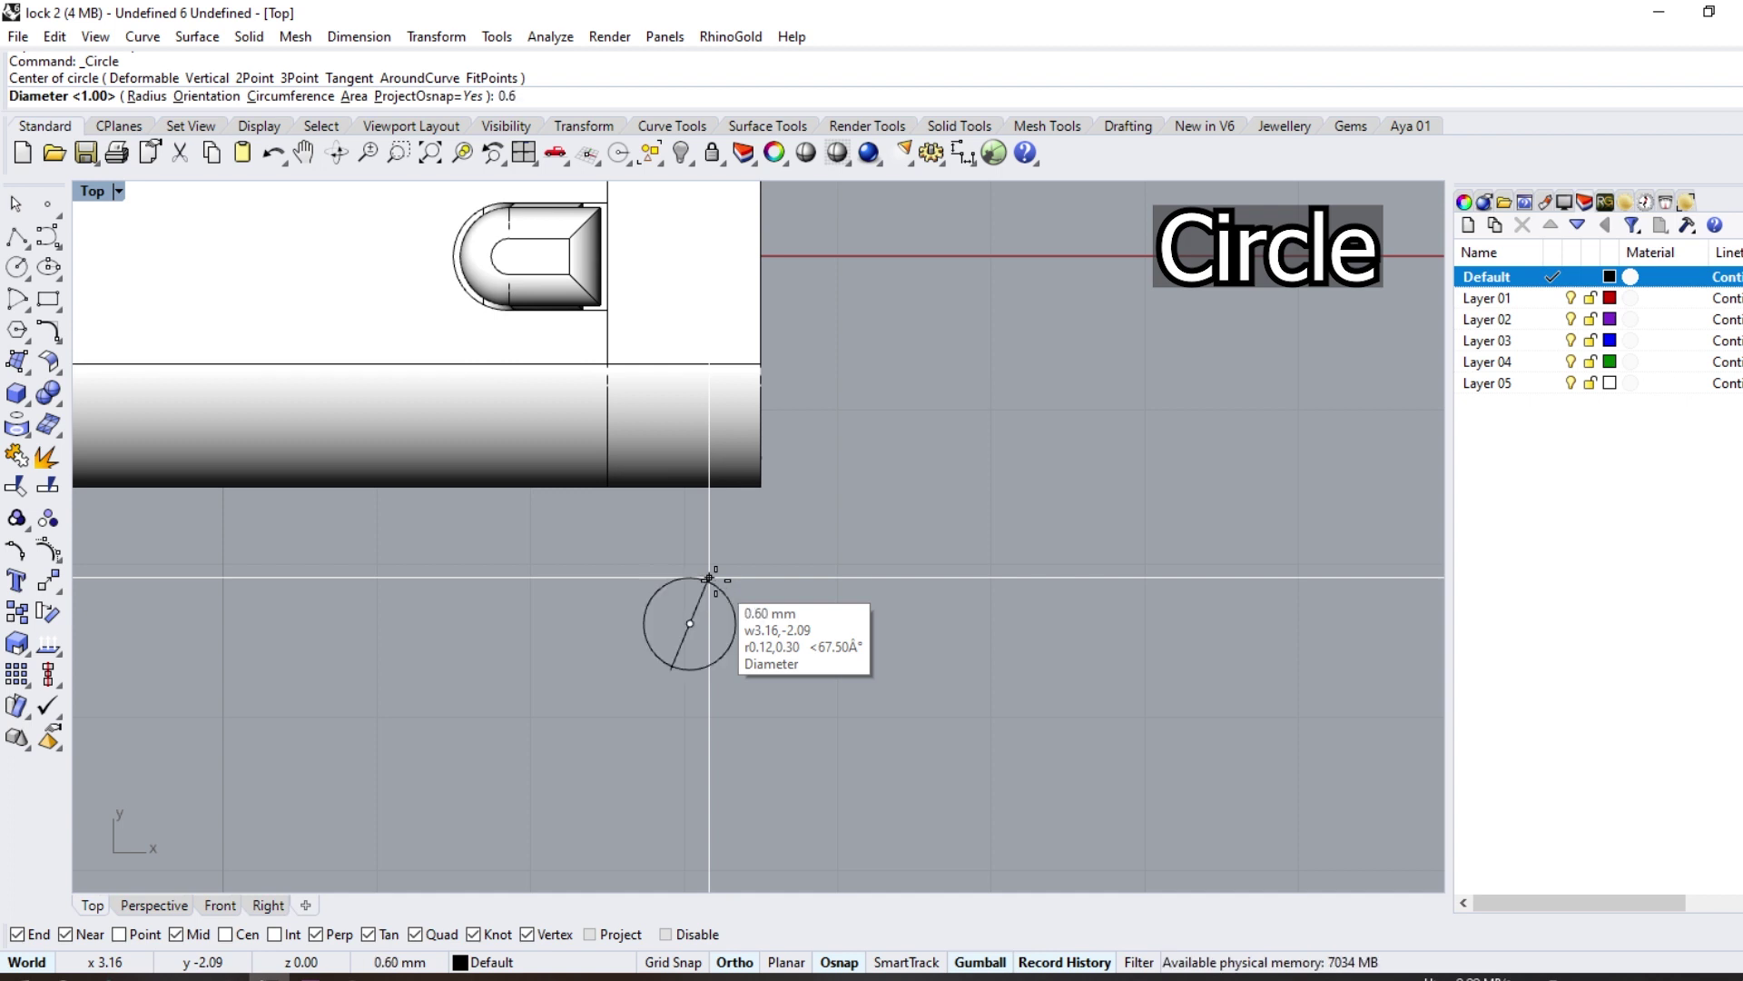
pyautogui.press('Return')
pyautogui.click(727, 590)
pyautogui.click(57, 340)
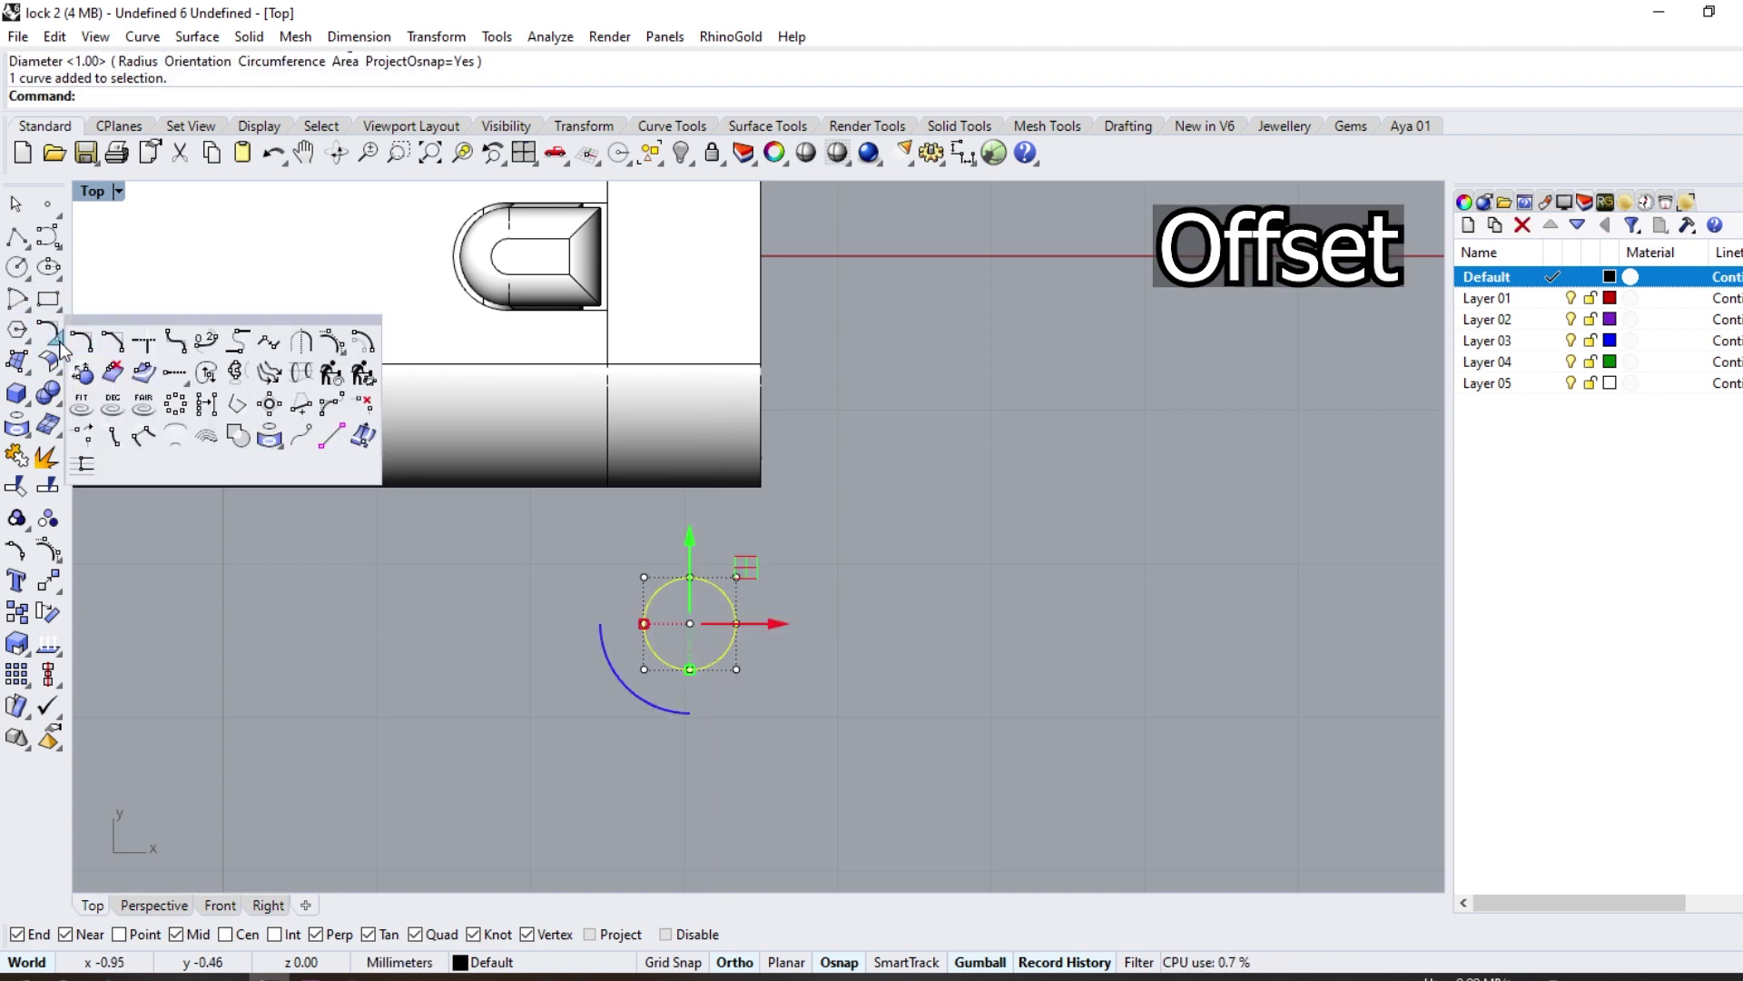
pyautogui.click(360, 351)
pyautogui.write('.5')
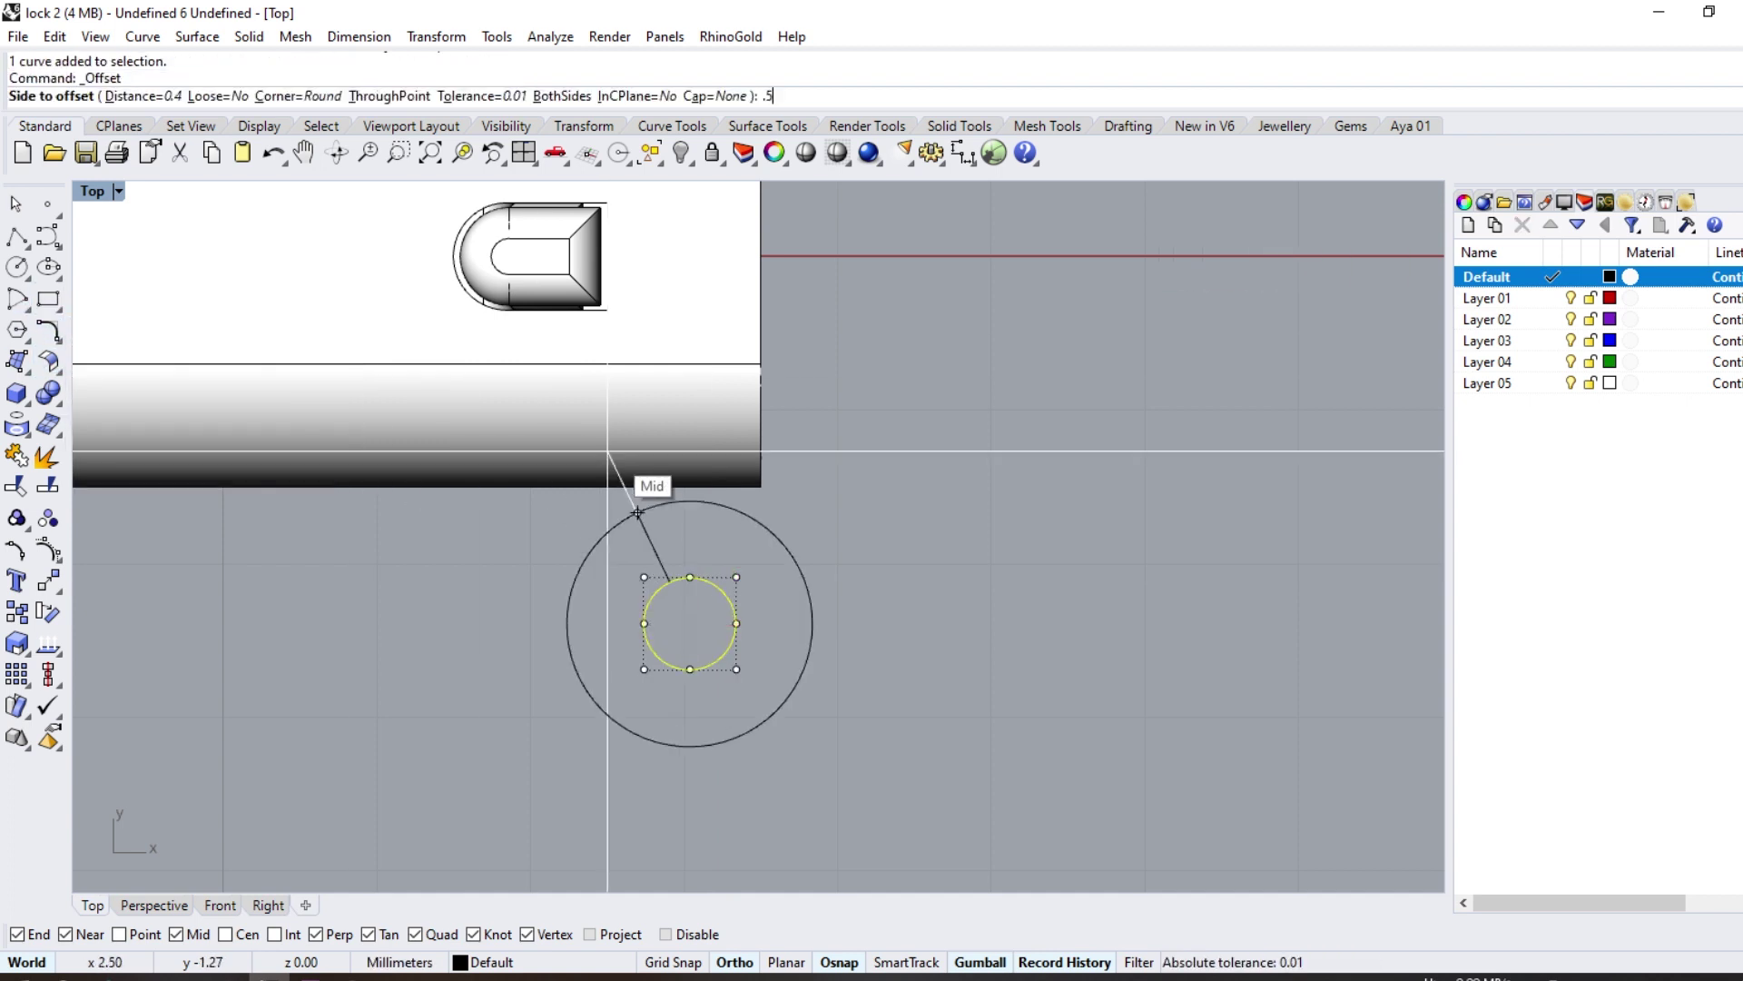
pyautogui.press('Return')
# Step: Loft the two circles with straight sections into a flat ring surface
pyautogui.moveTo(815, 645); pyautogui.dragTo(715, 710)
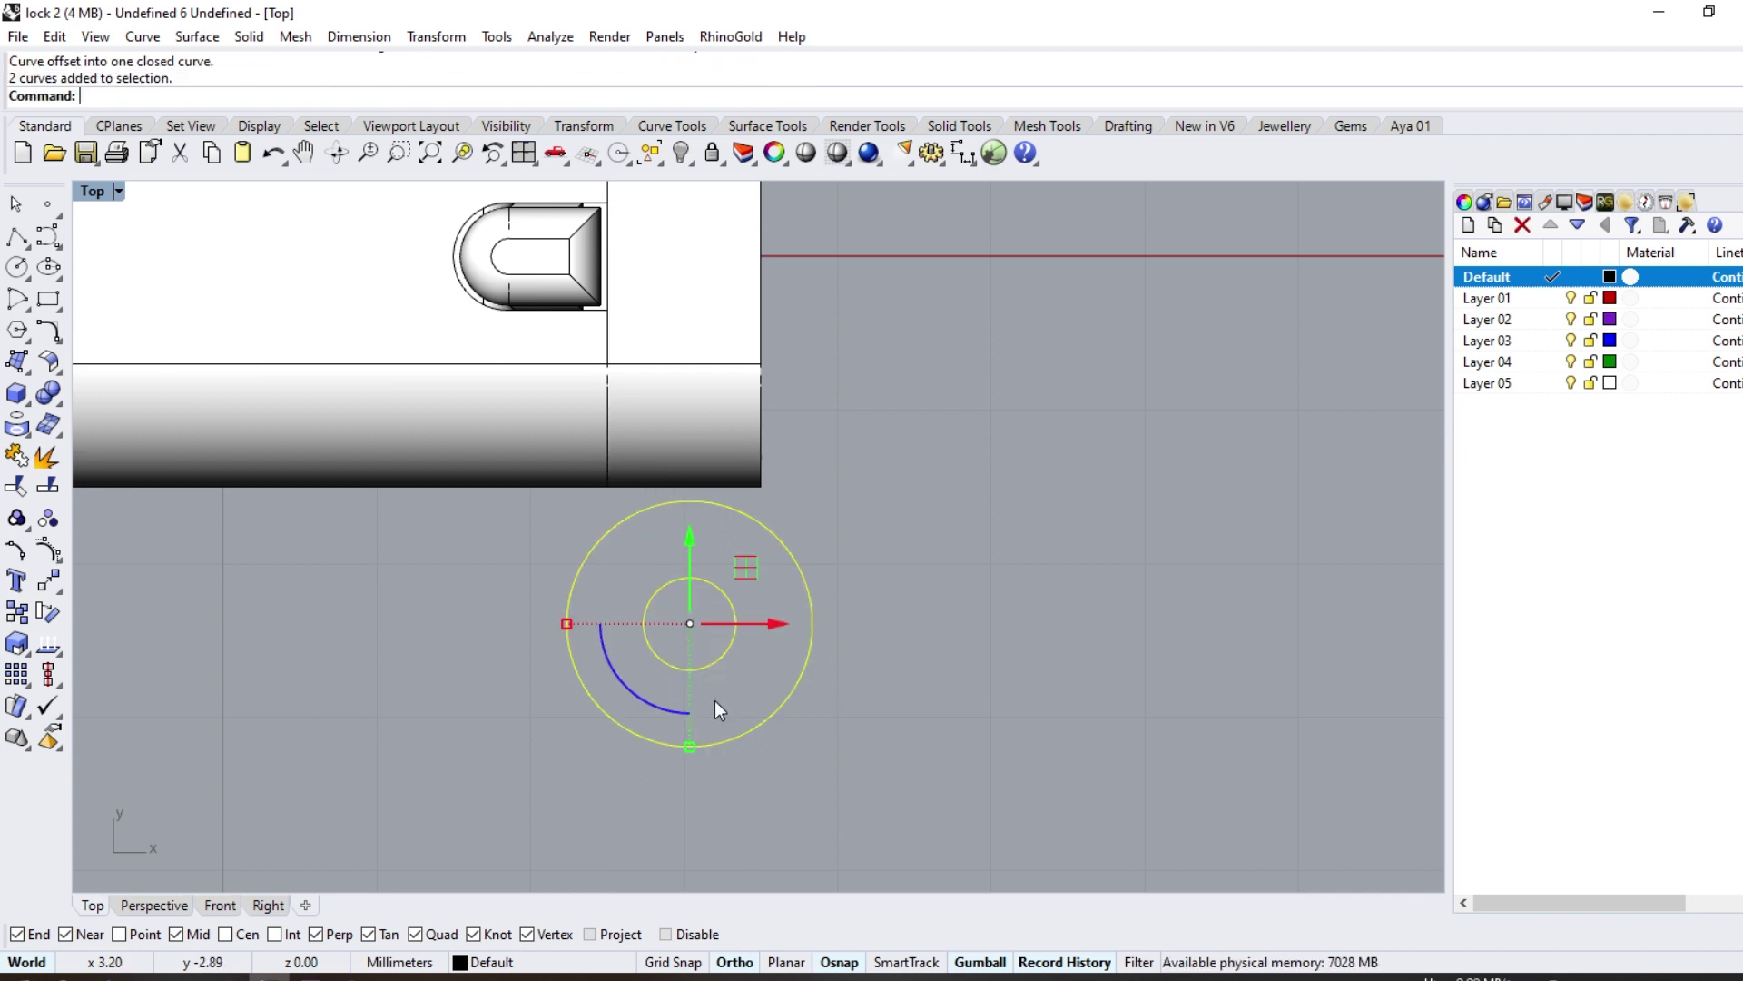
pyautogui.click(197, 36)
pyautogui.click(209, 91)
pyautogui.press('Return')
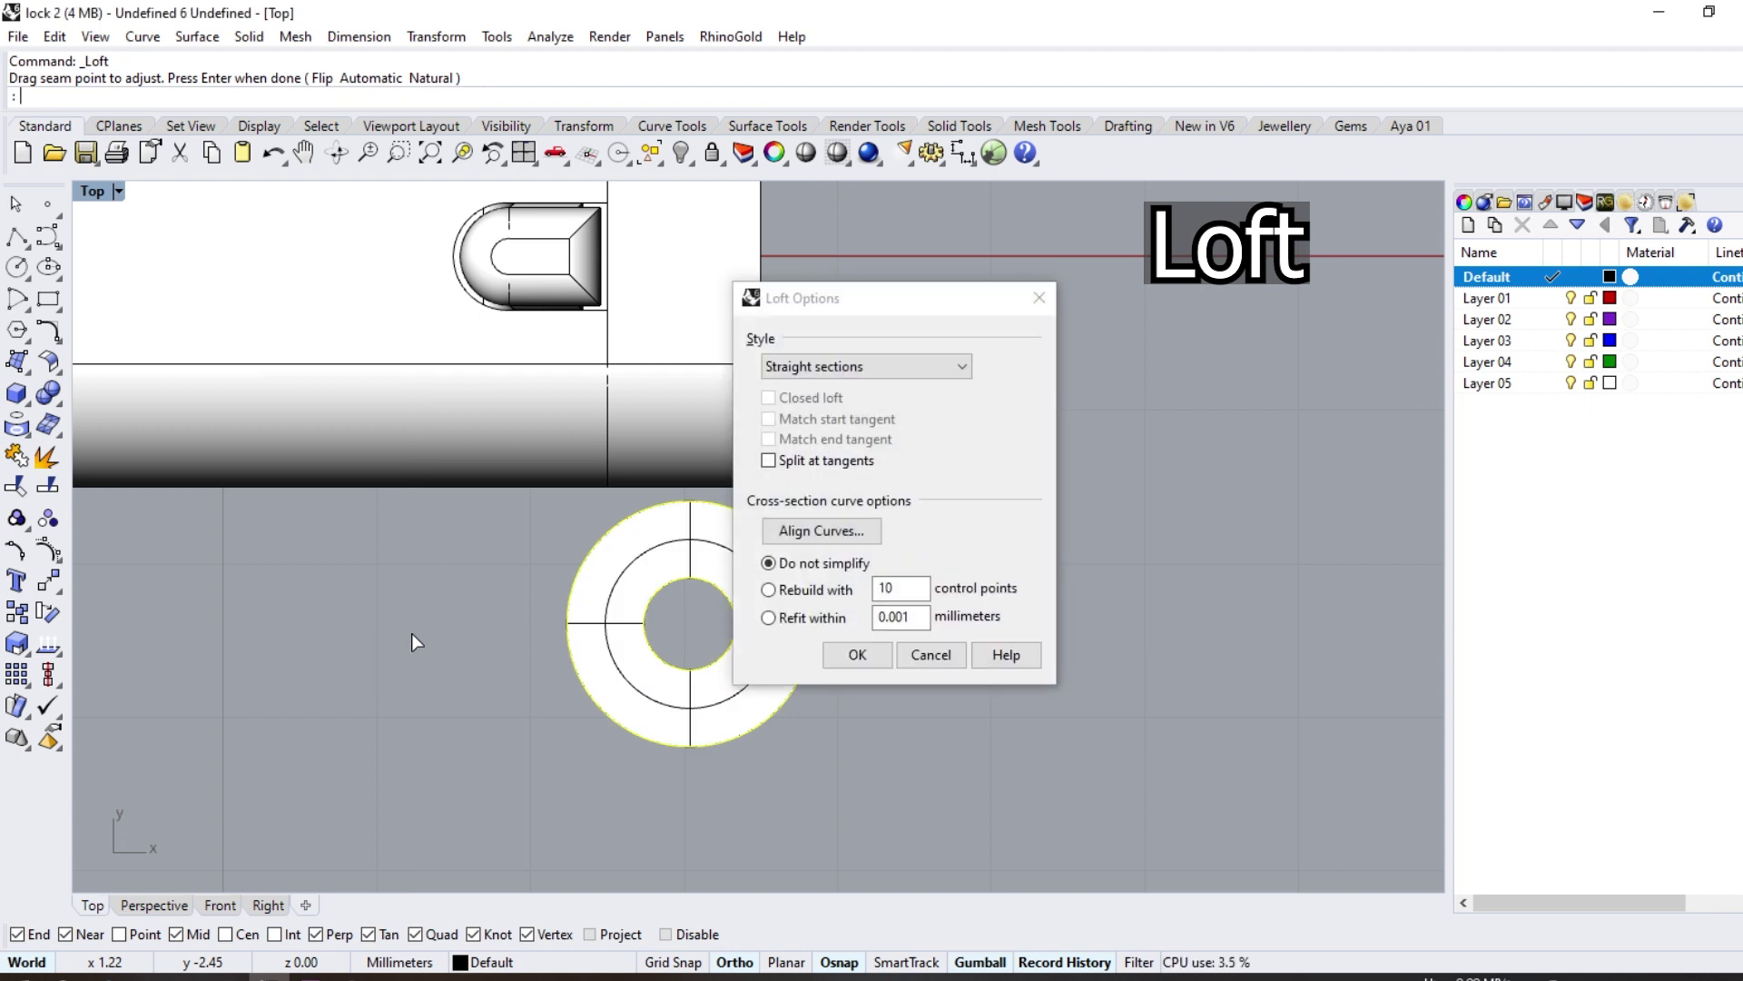
pyautogui.press('Return')
pyautogui.scroll(2, 718, 690)
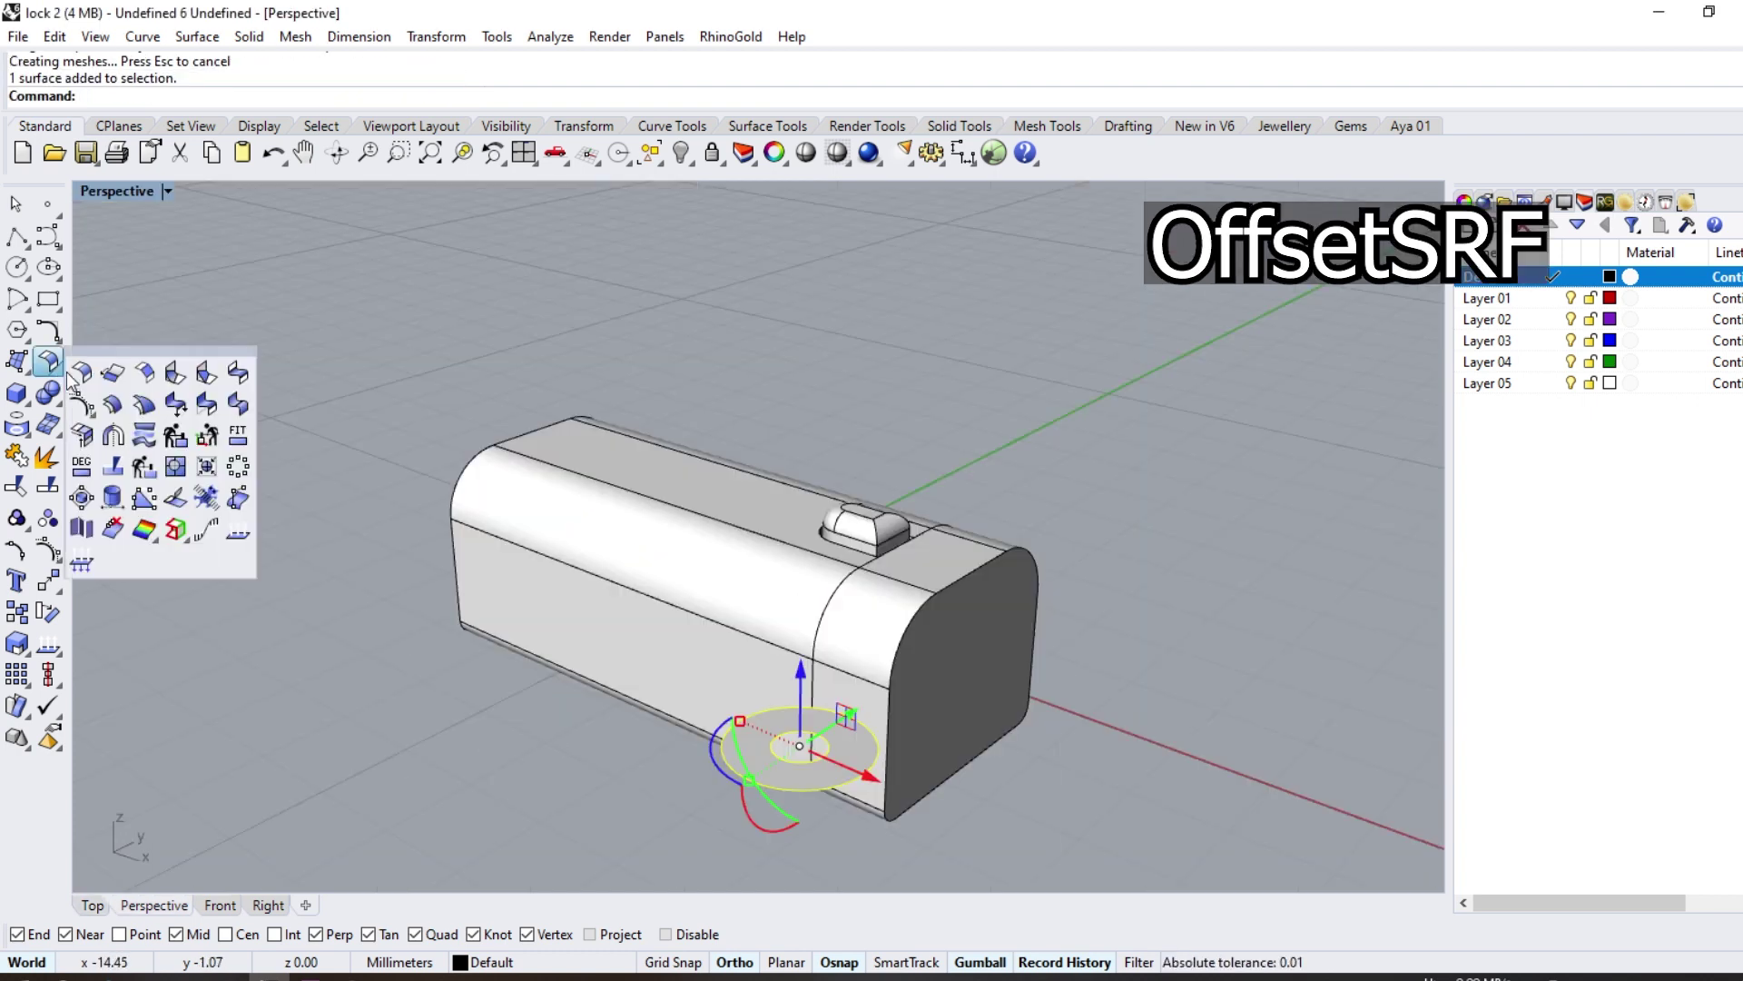
# Step: Offset the ring surface into a solid washer 0.4 mm to both sides
pyautogui.click(112, 405)
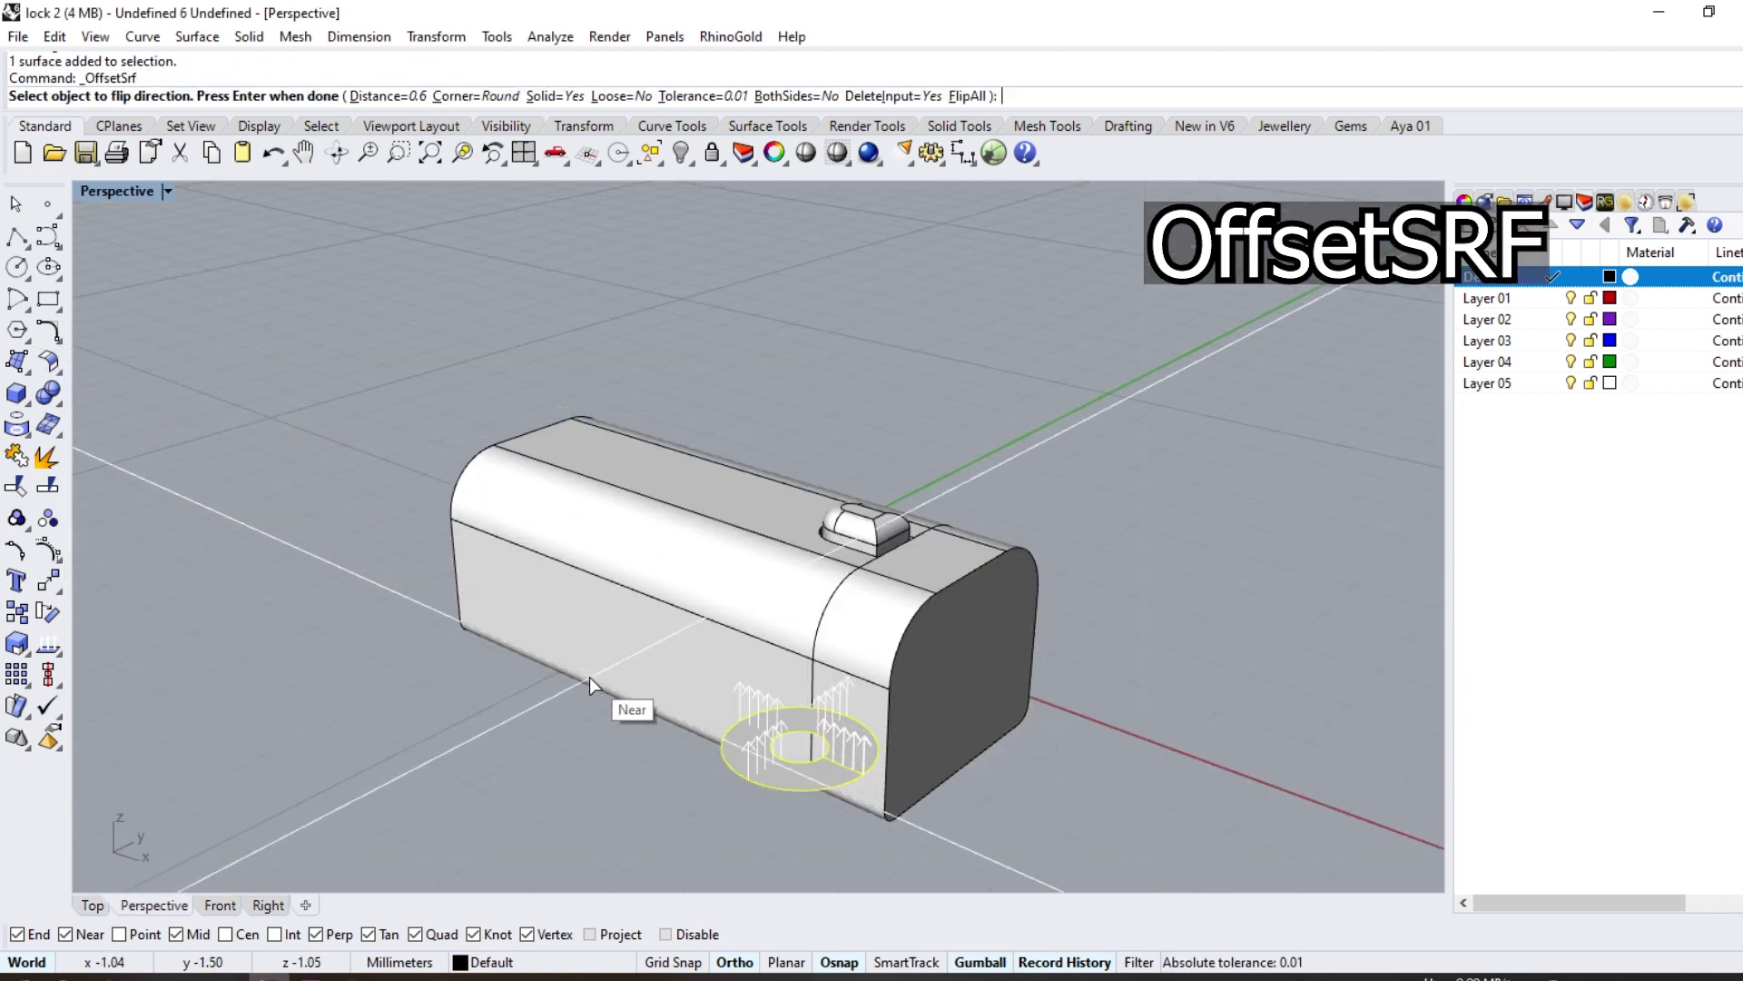
pyautogui.click(795, 96)
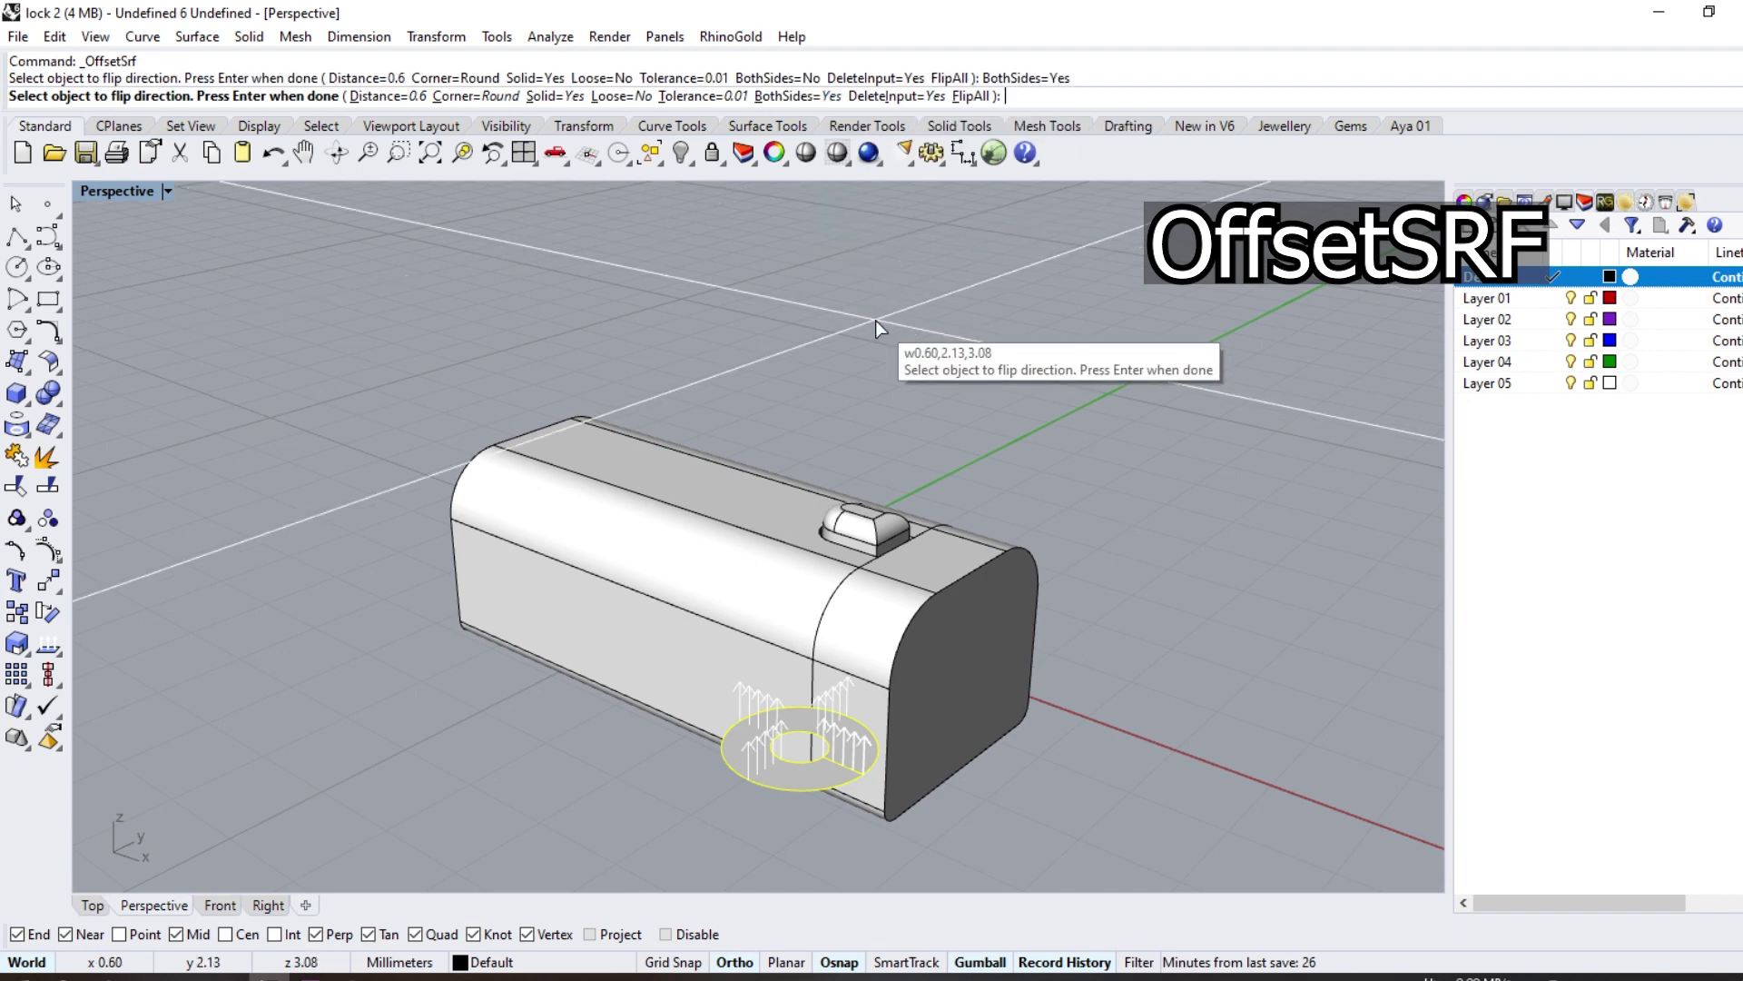
pyautogui.write('0.4')
pyautogui.press('Return')
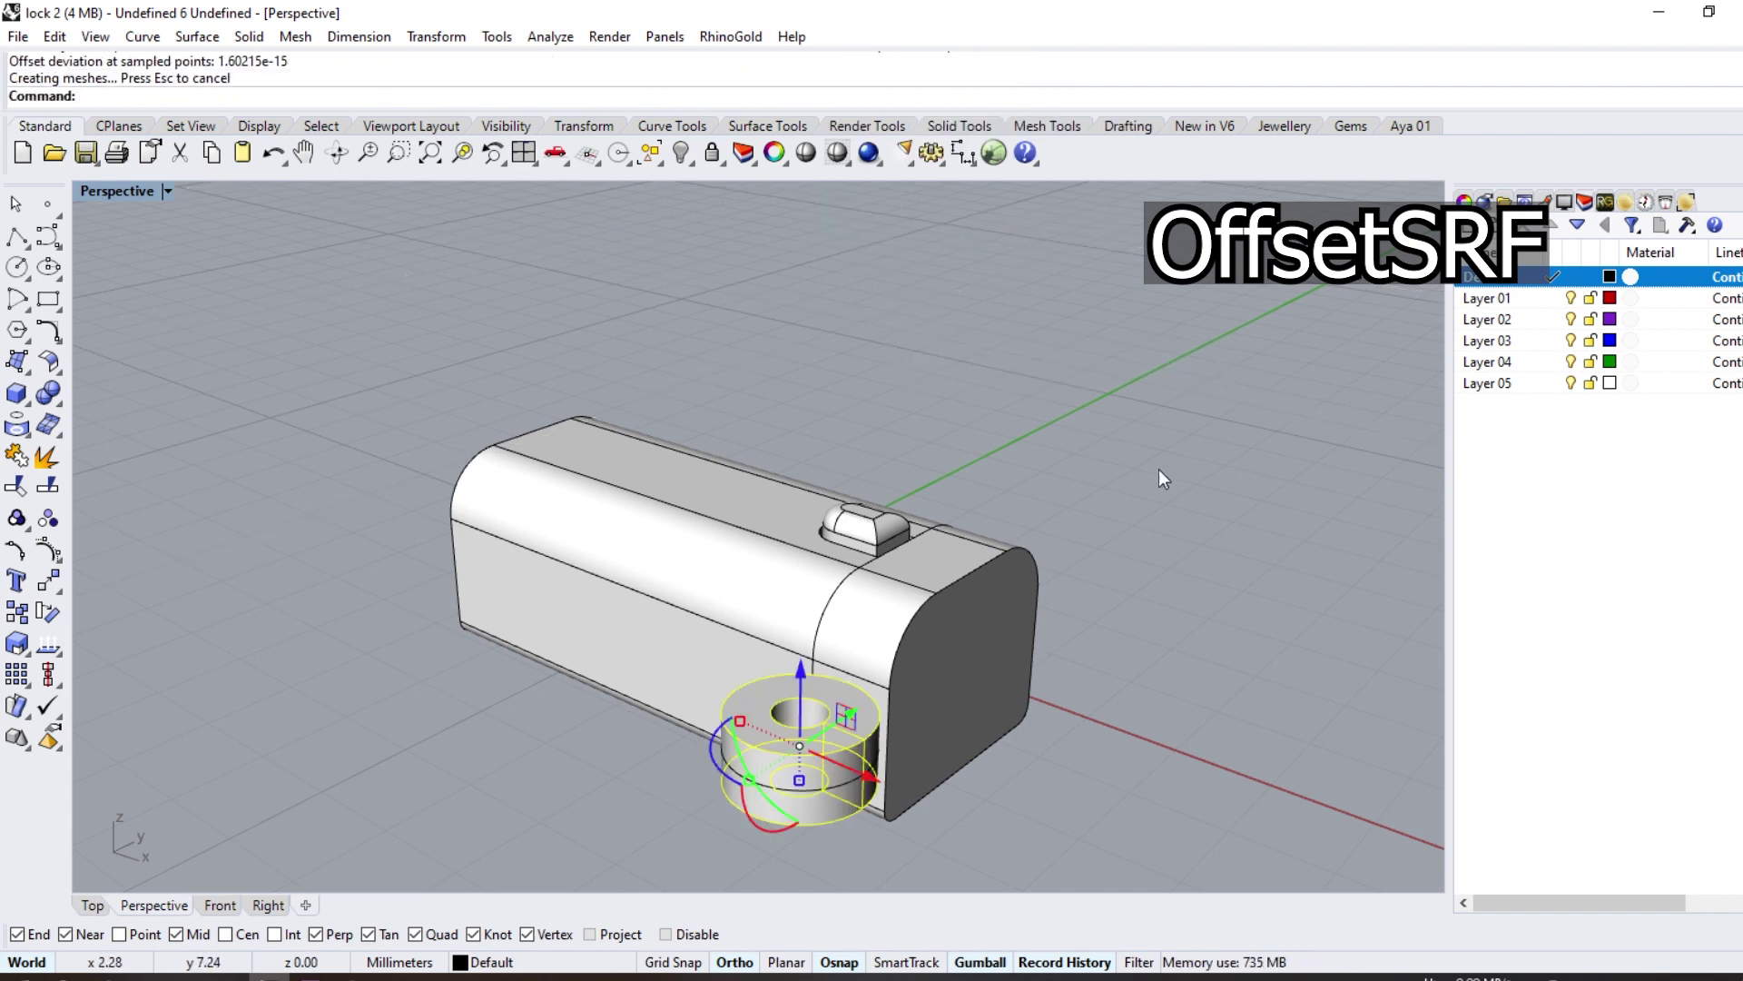
pyautogui.moveTo(1158, 468)
pyautogui.mouseDown(button='right')
pyautogui.moveTo(1041, 542)
pyautogui.moveTo(1171, 762)
pyautogui.mouseUp(button='right')
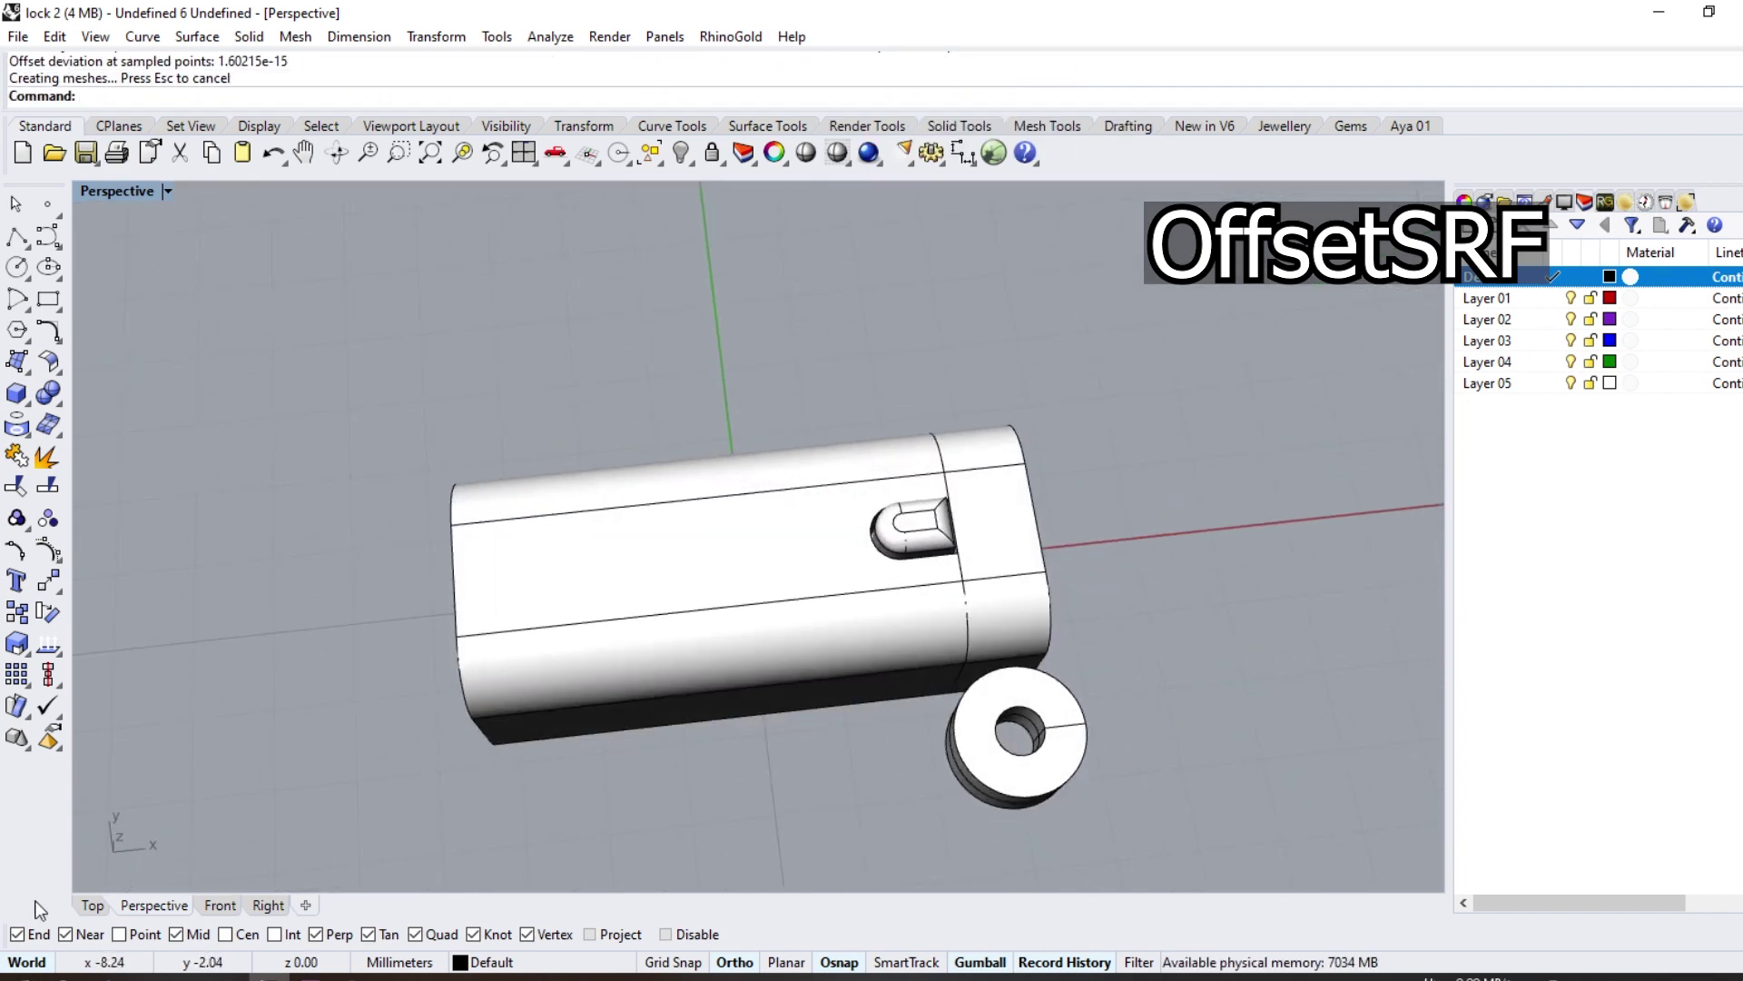
# Step: In Top view, move the washer up against the housing's side near its end
pyautogui.click(91, 905)
pyautogui.moveTo(894, 575)
pyautogui.mouseDown()
pyautogui.moveTo(680, 572)
pyautogui.moveTo(679, 505)
pyautogui.mouseUp()
pyautogui.click(973, 379)
pyautogui.scroll(-3, 767, 654)
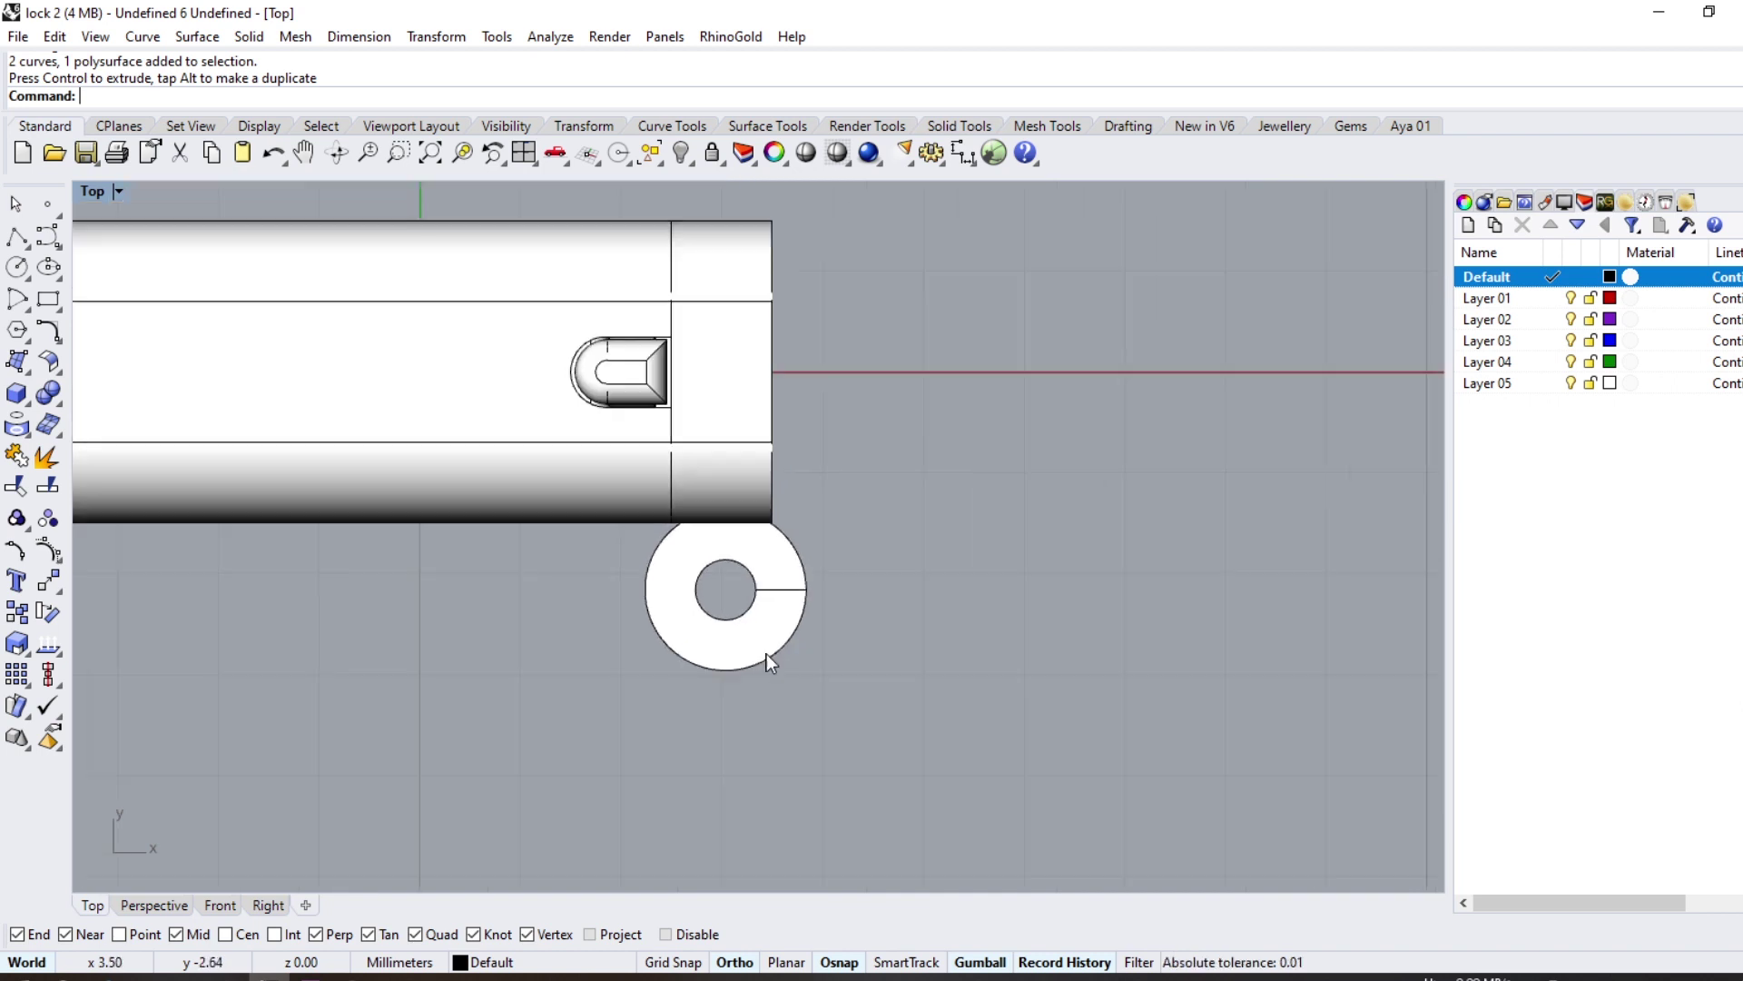
pyautogui.moveTo(623, 661); pyautogui.dragTo(749, 630, button='right')
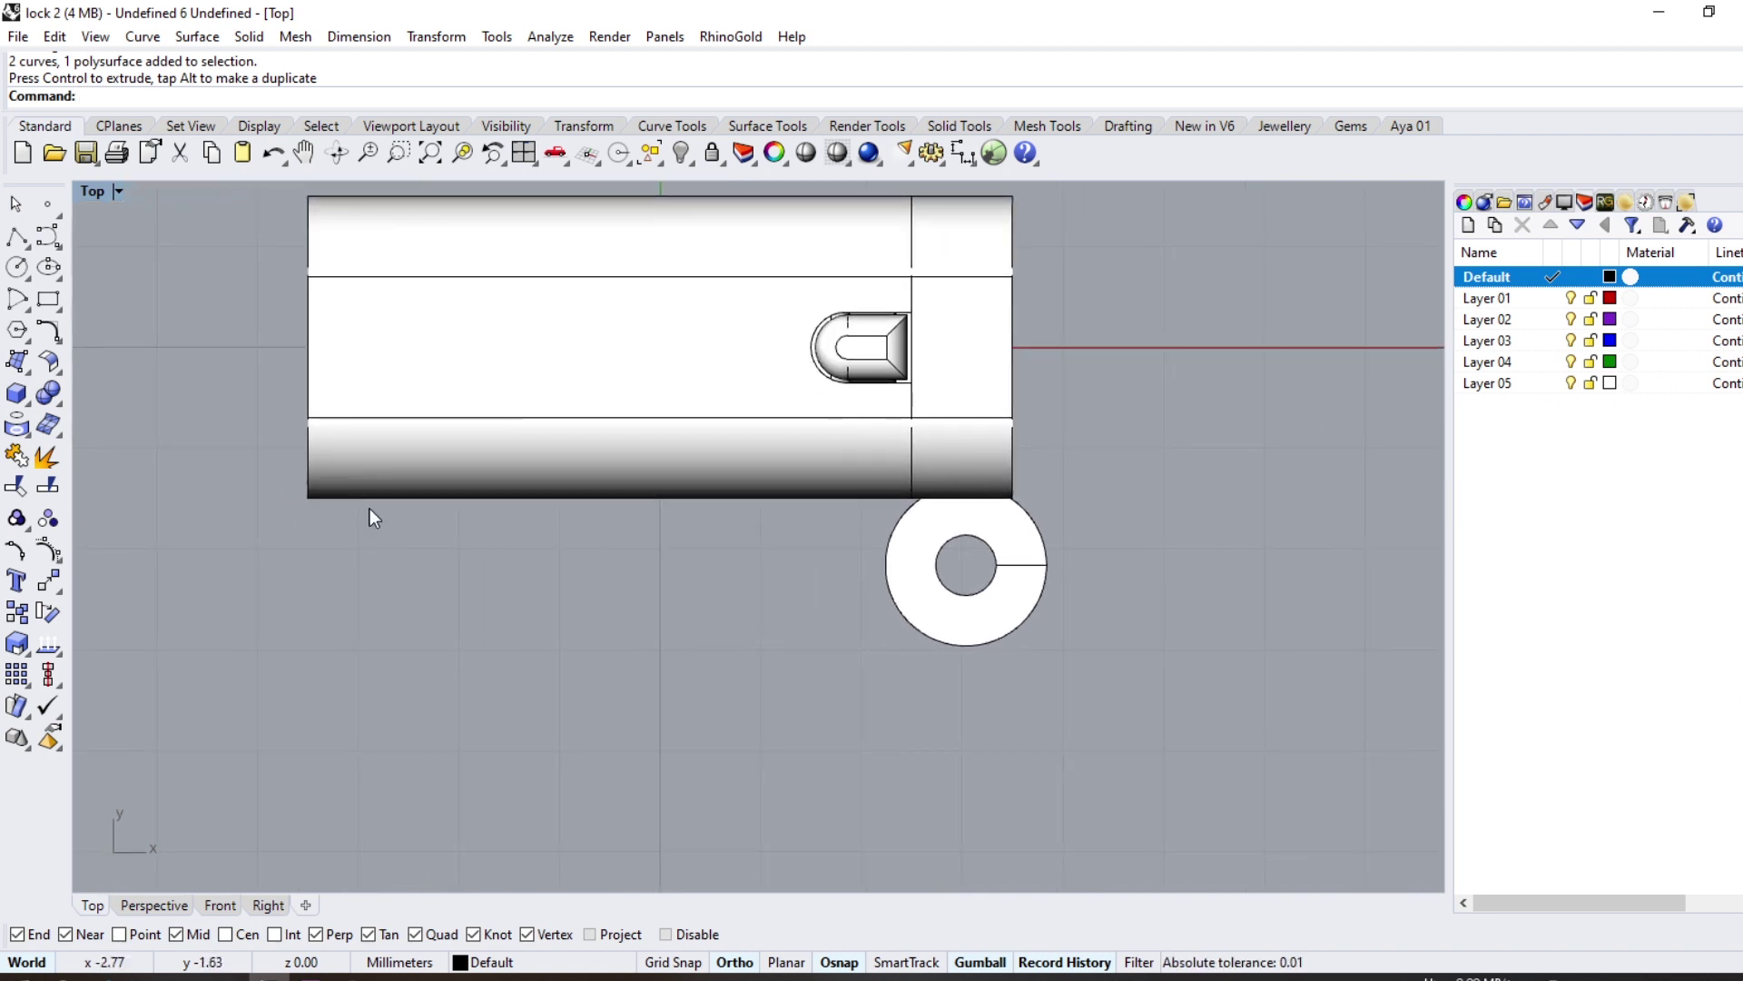
pyautogui.click(30, 410)
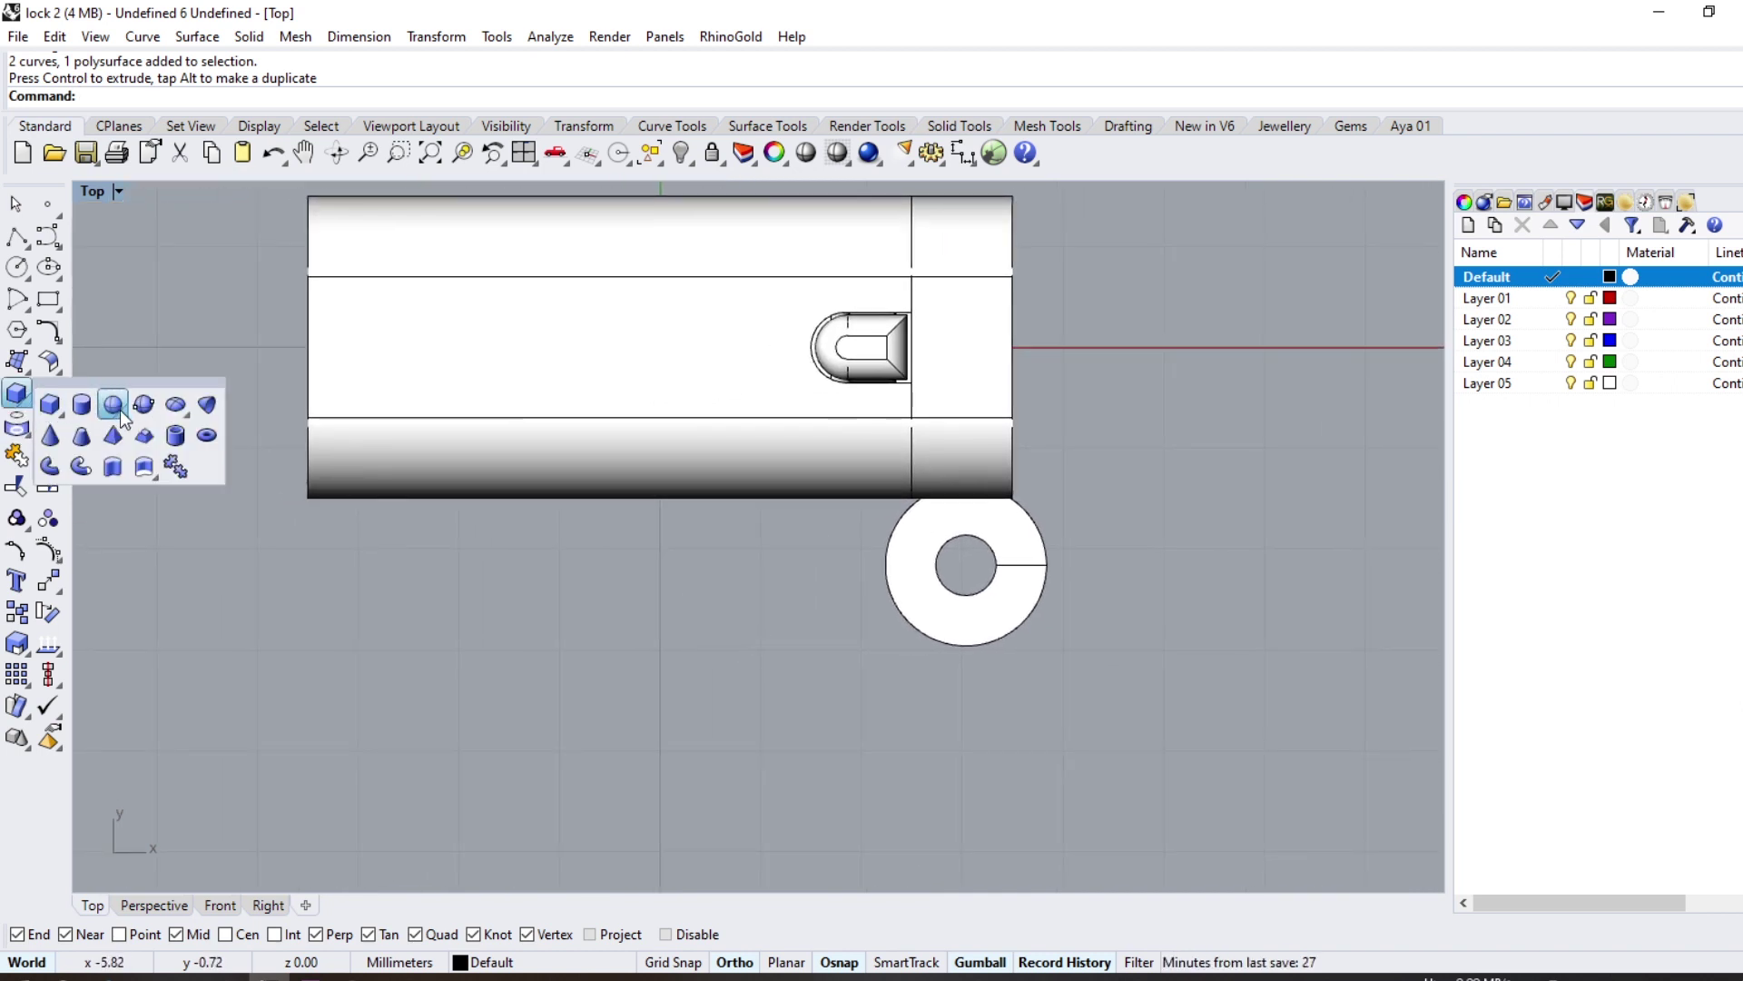
# Step: Create a 1 mm sphere below the housing's left end
pyautogui.click(112, 409)
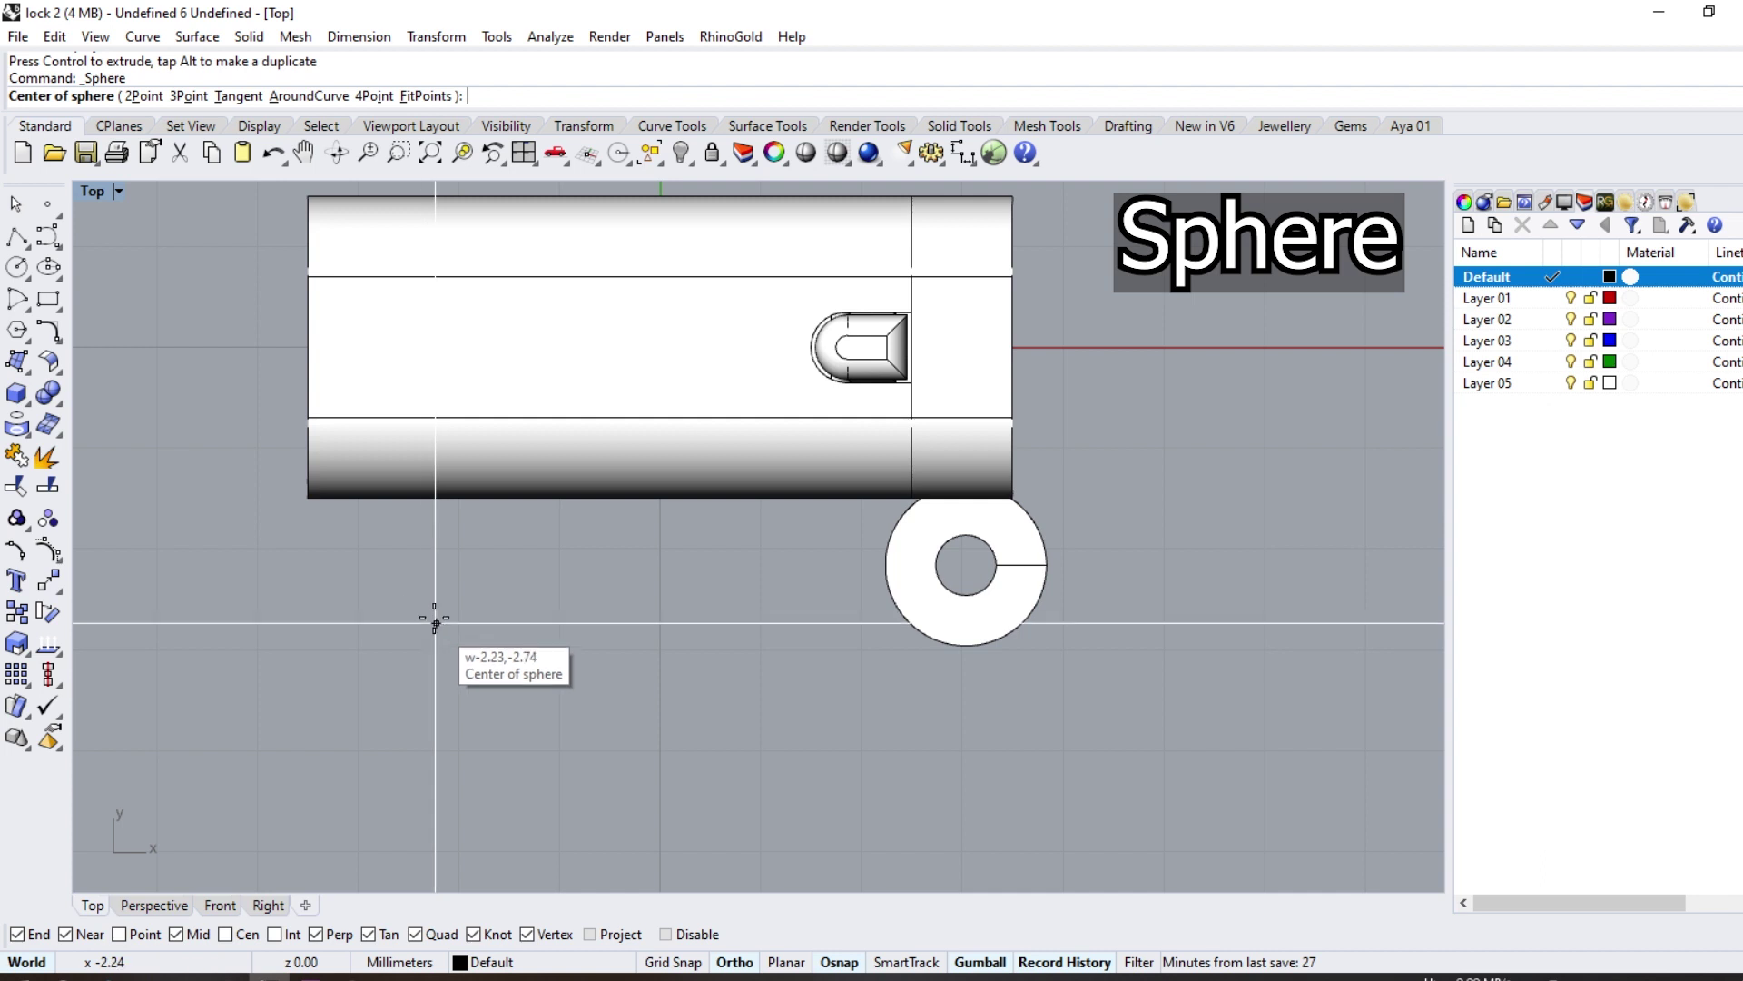
pyautogui.click(415, 564)
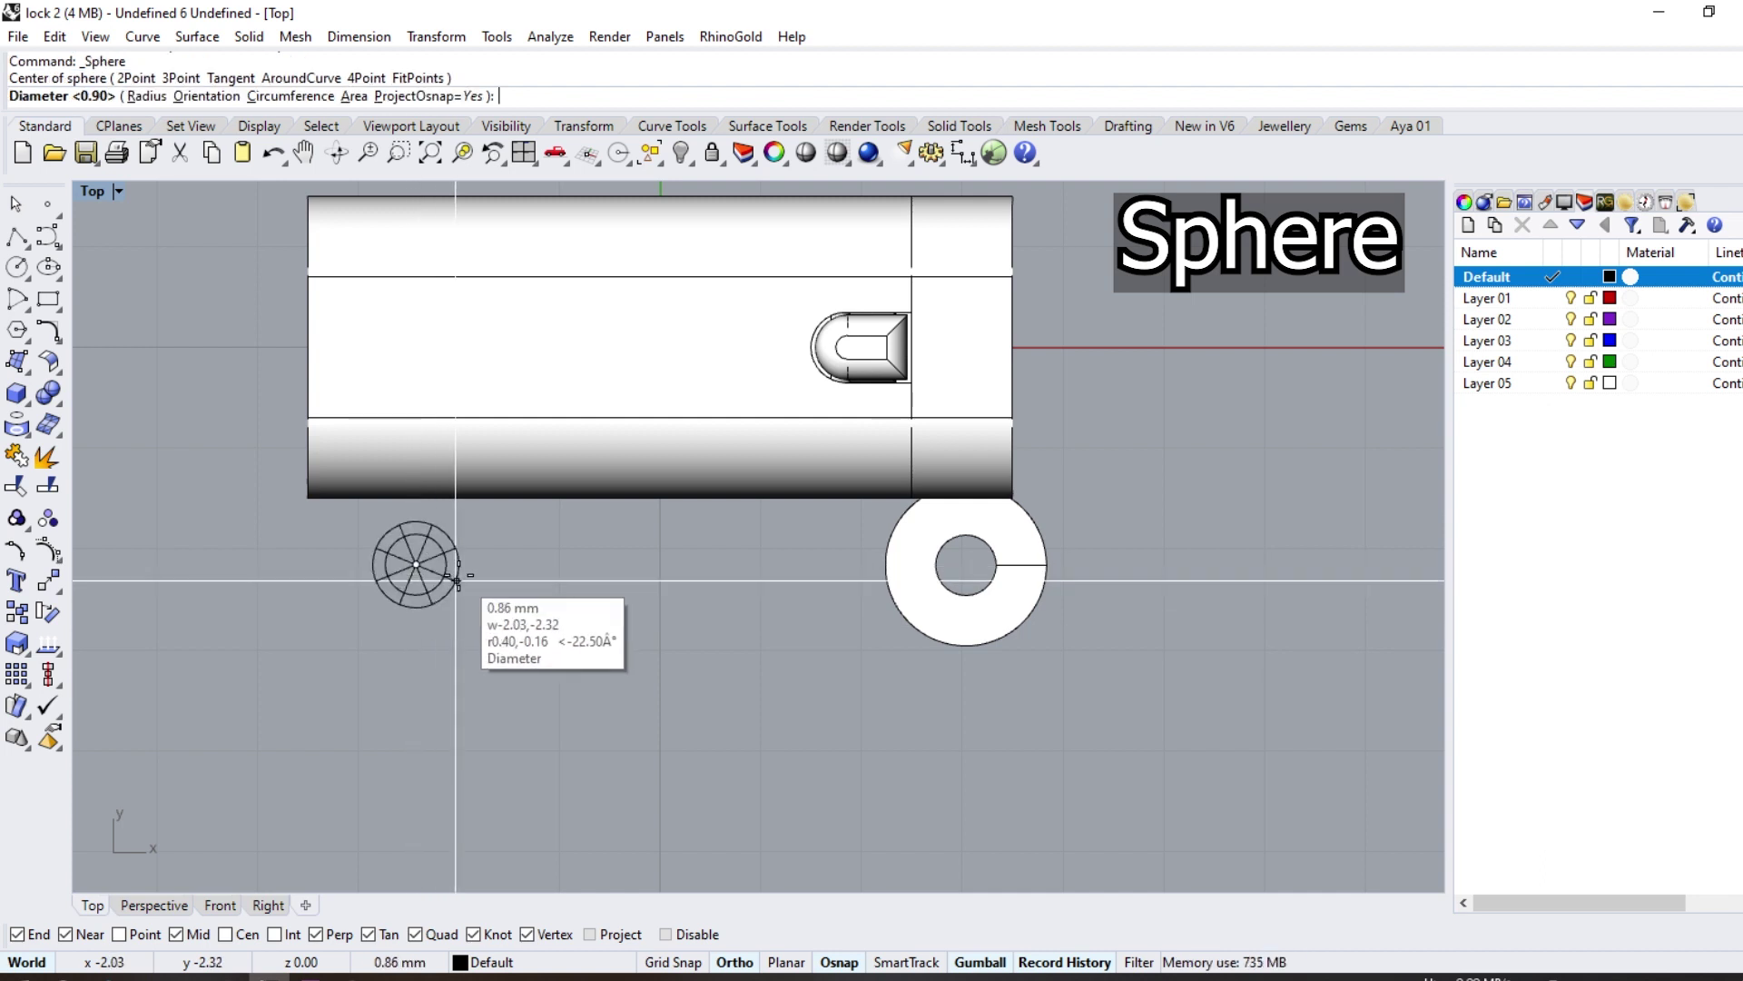
pyautogui.write('1')
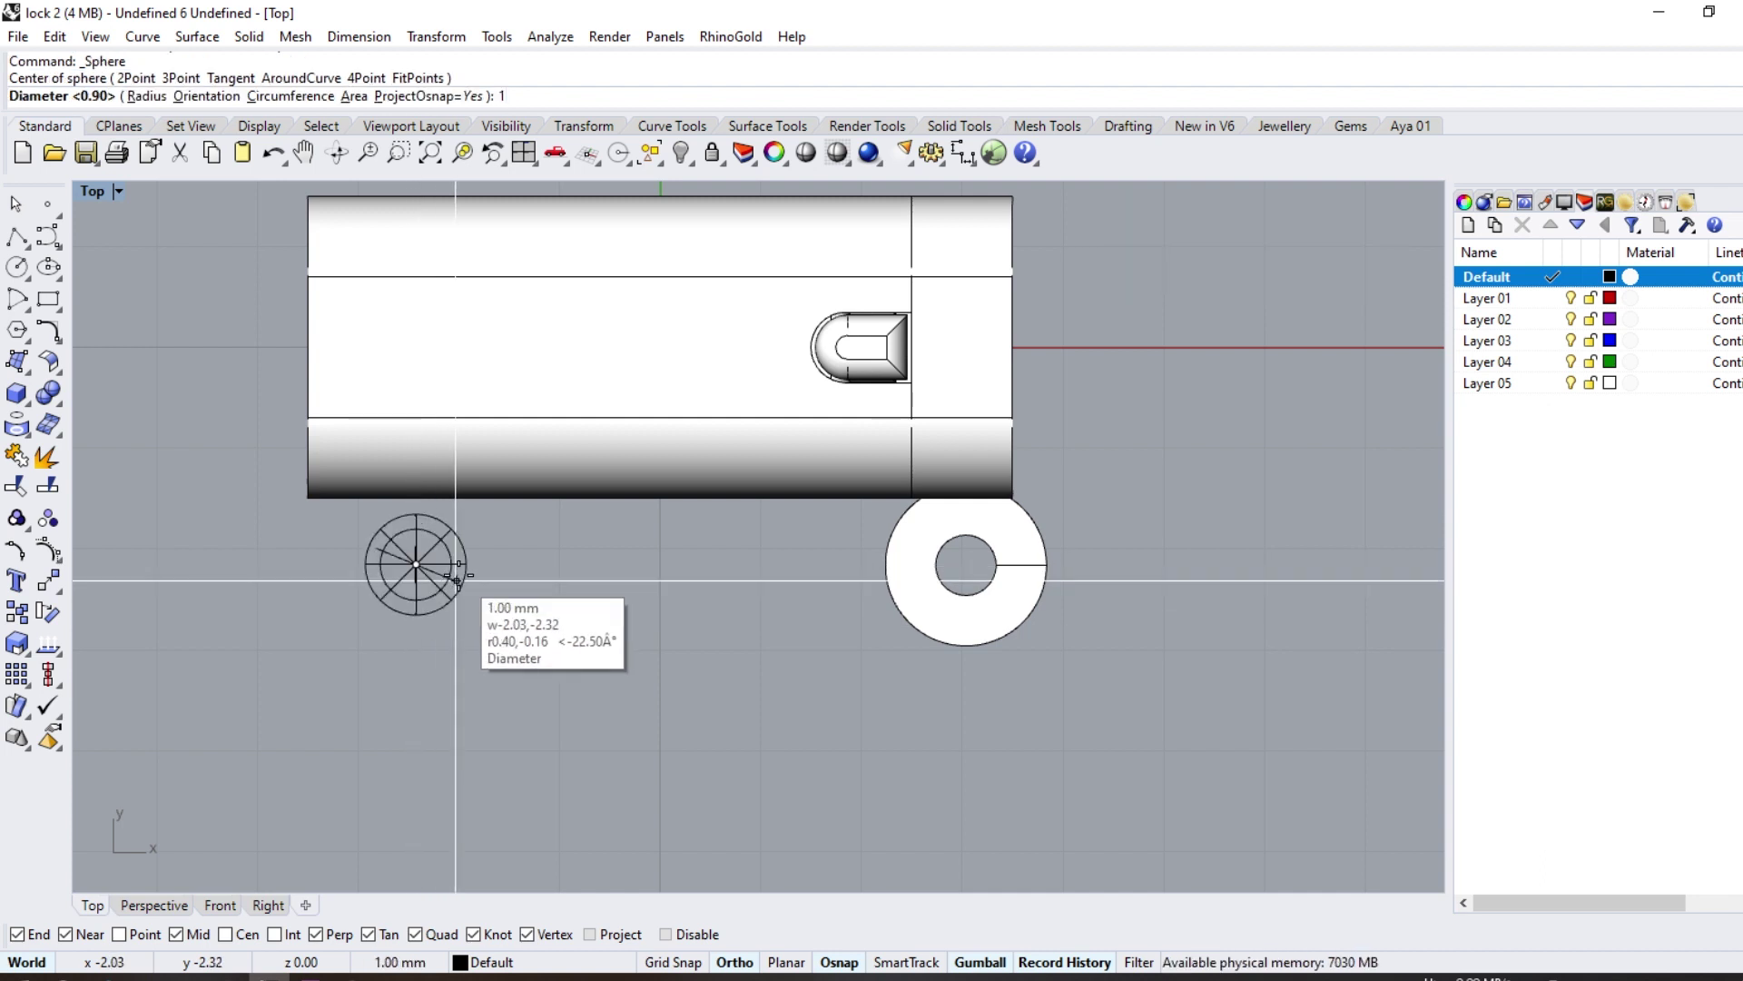
pyautogui.press('Return')
pyautogui.scroll(1, 427, 558)
# Step: Draw a line from the sphere centre to the housing edge and pipe it at 0.6 mm
pyautogui.click(24, 251)
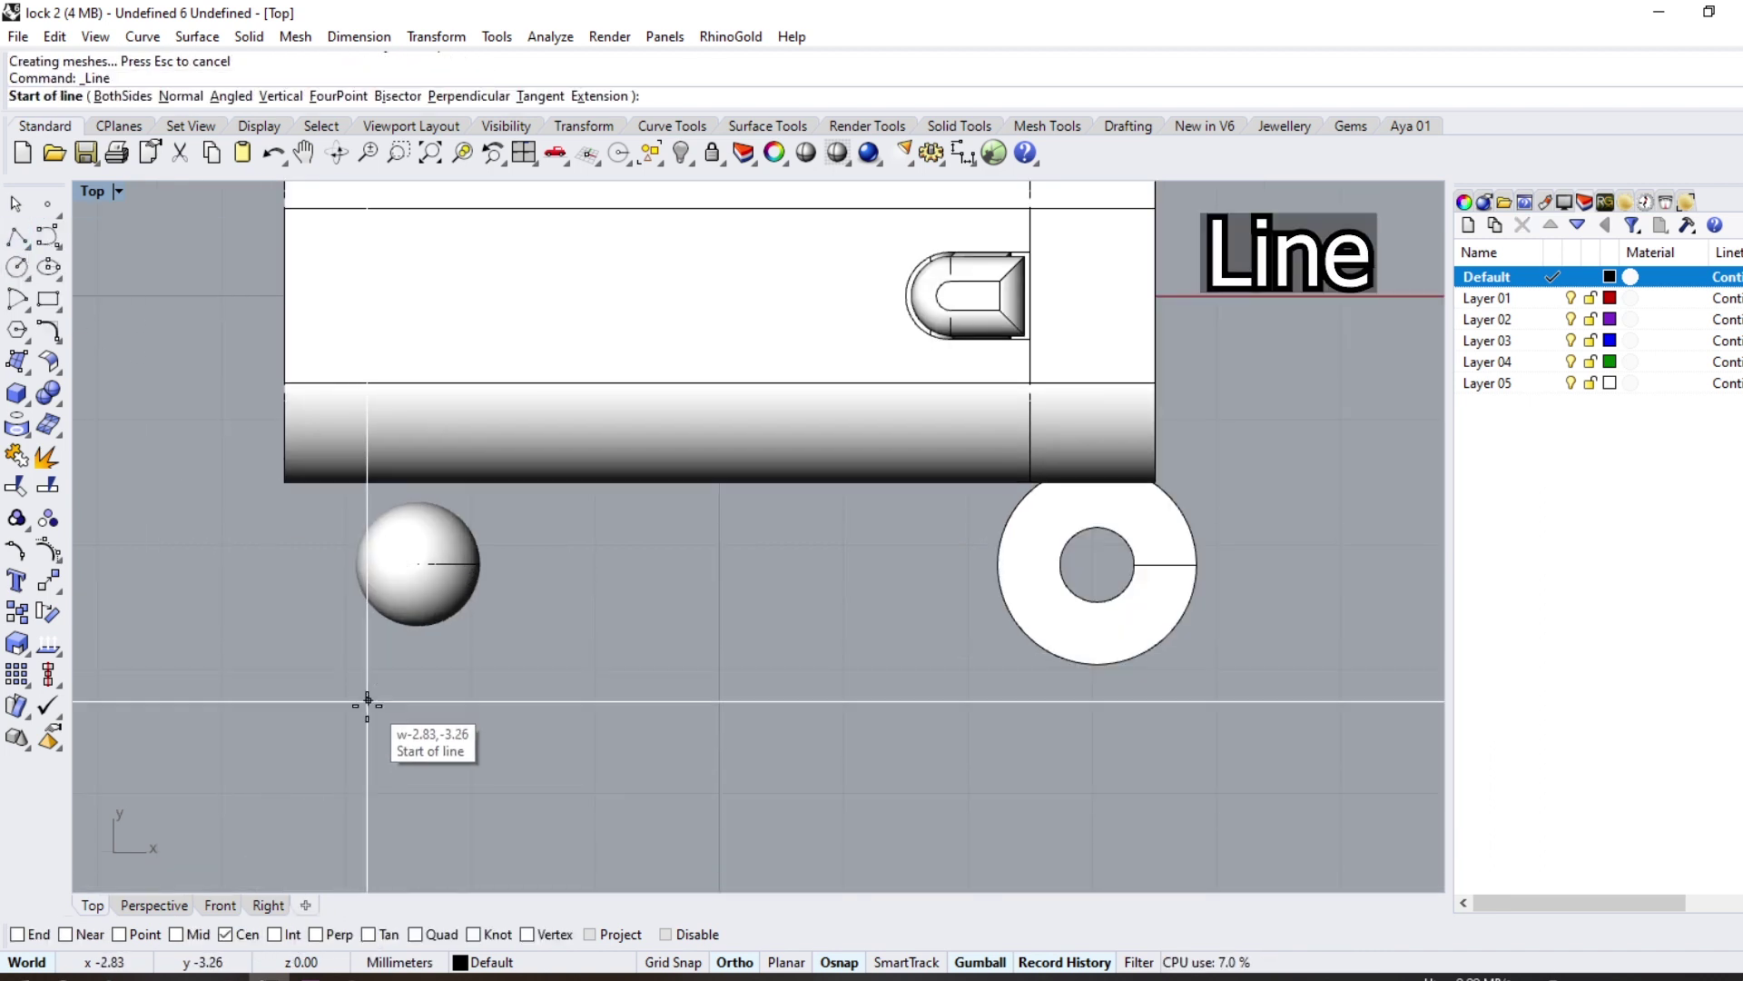
pyautogui.click(419, 567)
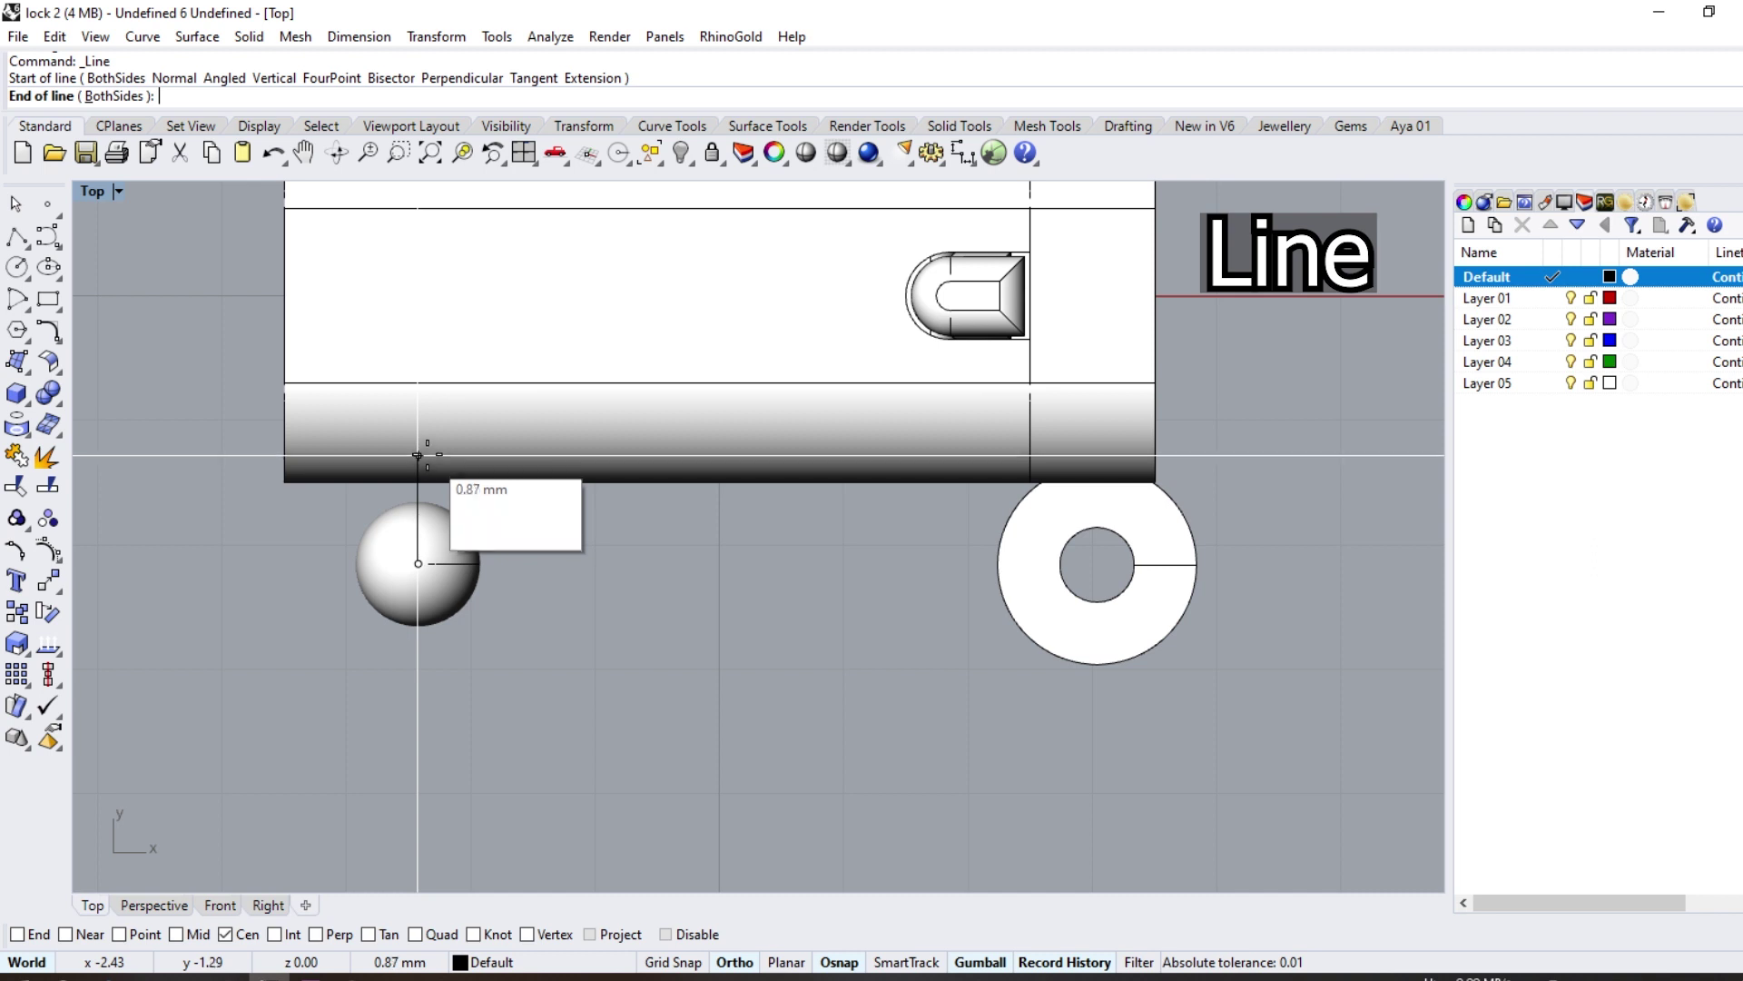
pyautogui.click(417, 457)
pyautogui.scroll(2, 412, 495)
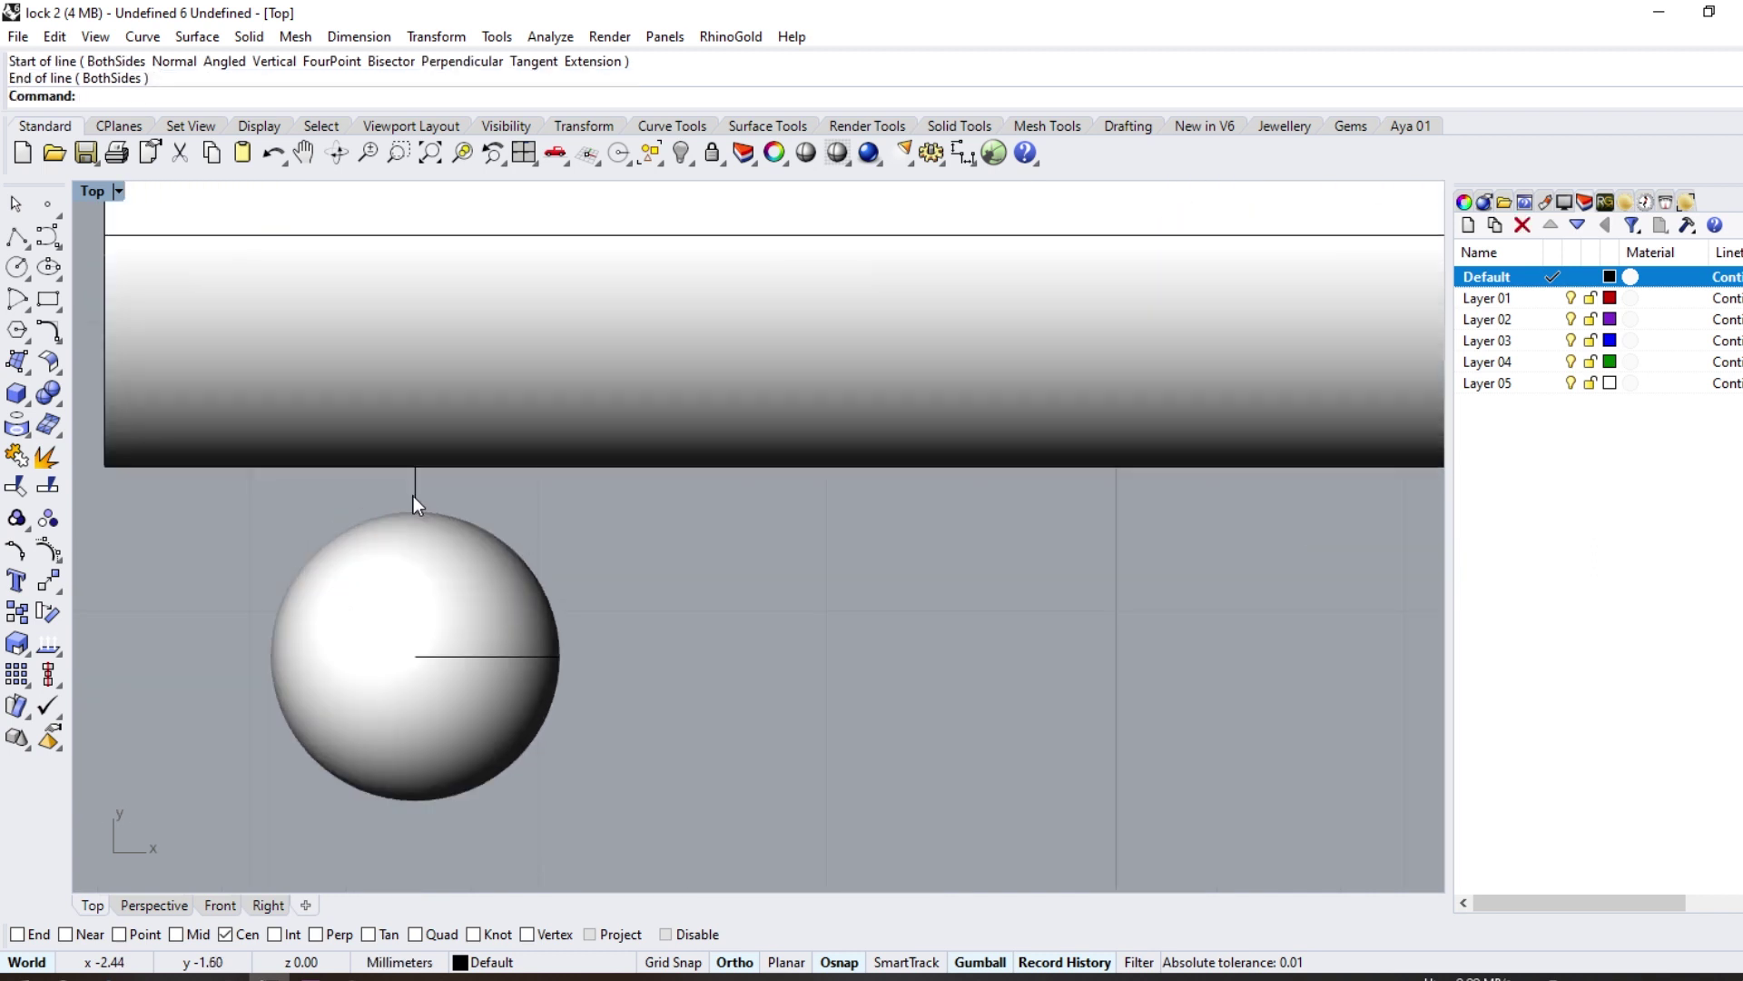
pyautogui.click(30, 406)
pyautogui.click(70, 445)
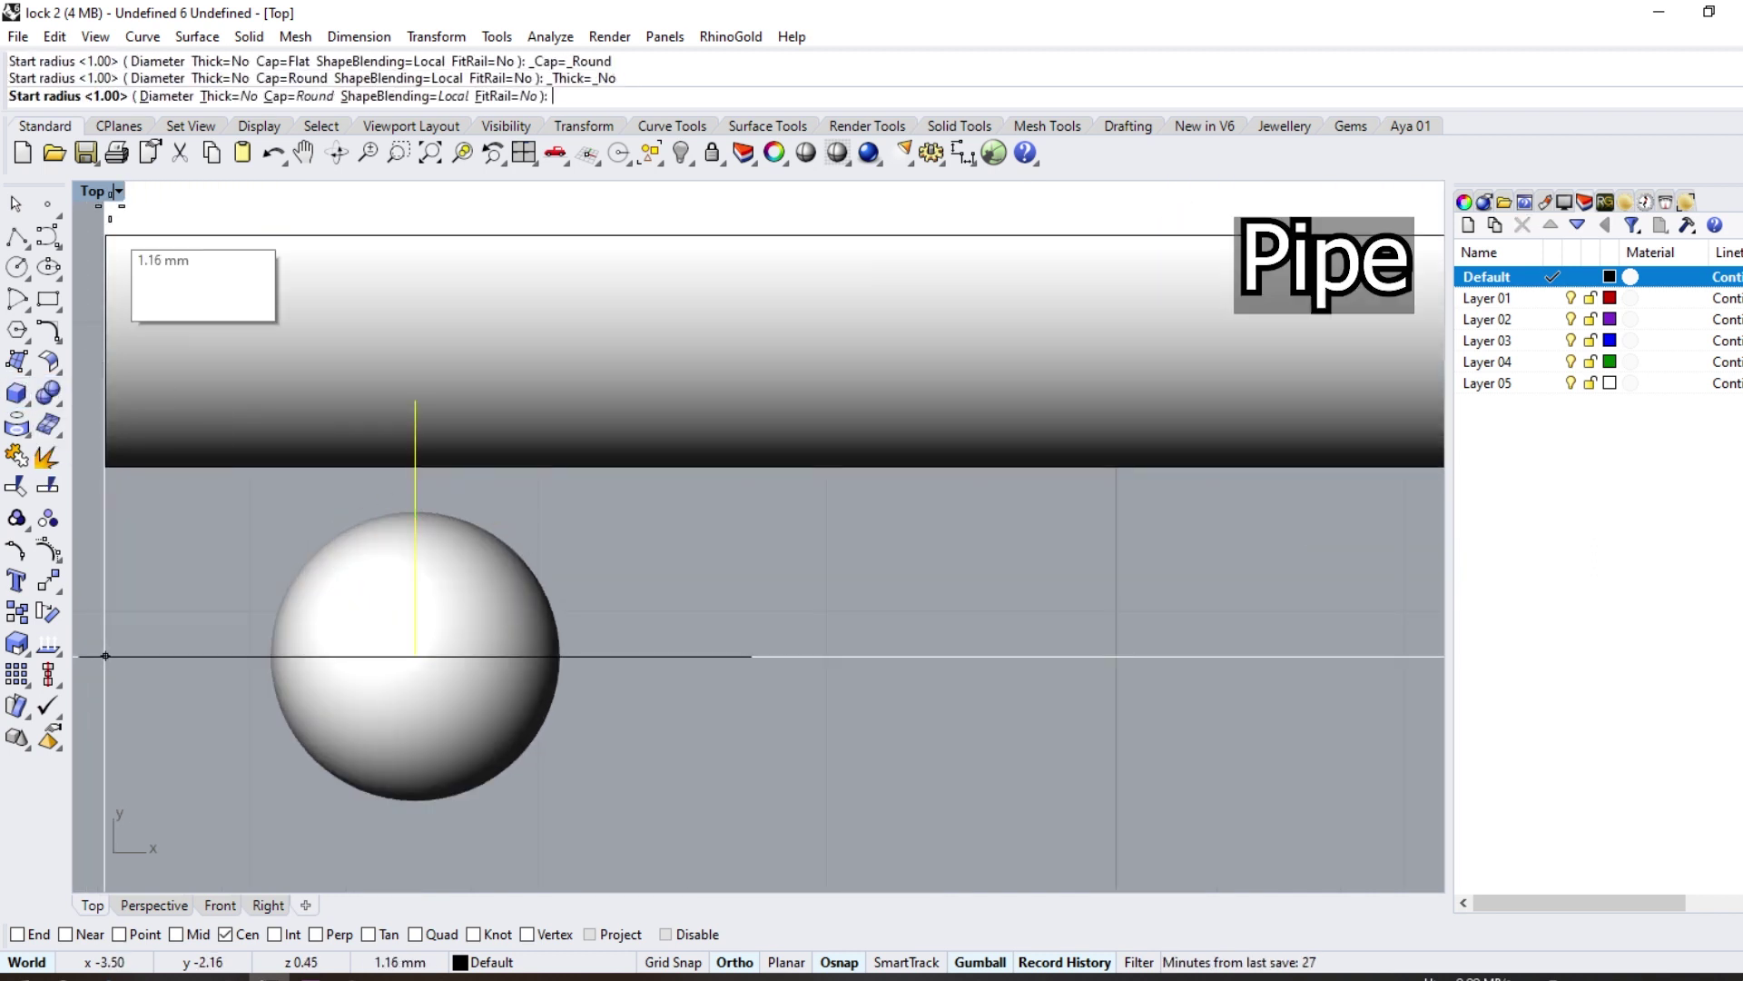
pyautogui.click(156, 96)
pyautogui.write('.6')
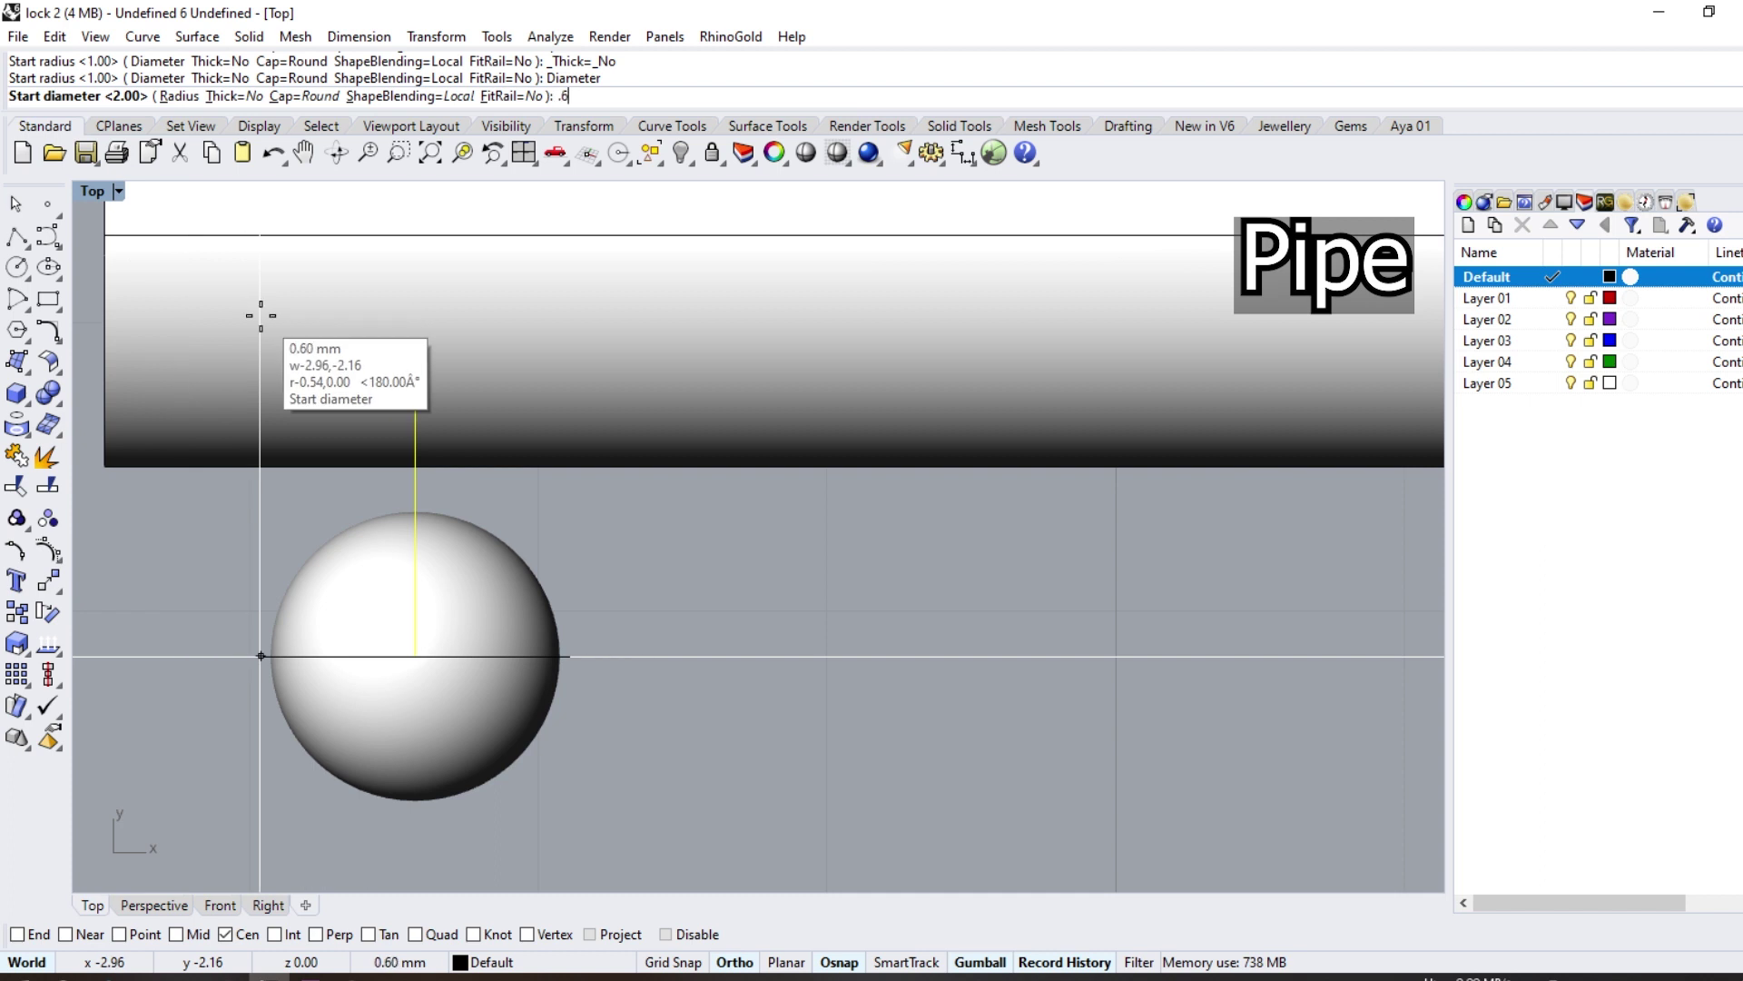
pyautogui.press('Return')
pyautogui.press('Return')
# Step: Boolean-union the sphere and pipe, nudge the knob slightly down, and show Front view
pyautogui.moveTo(626, 539)
pyautogui.mouseDown()
pyautogui.moveTo(392, 746)
pyautogui.moveTo(304, 763)
pyautogui.mouseUp()
pyautogui.click(40, 404)
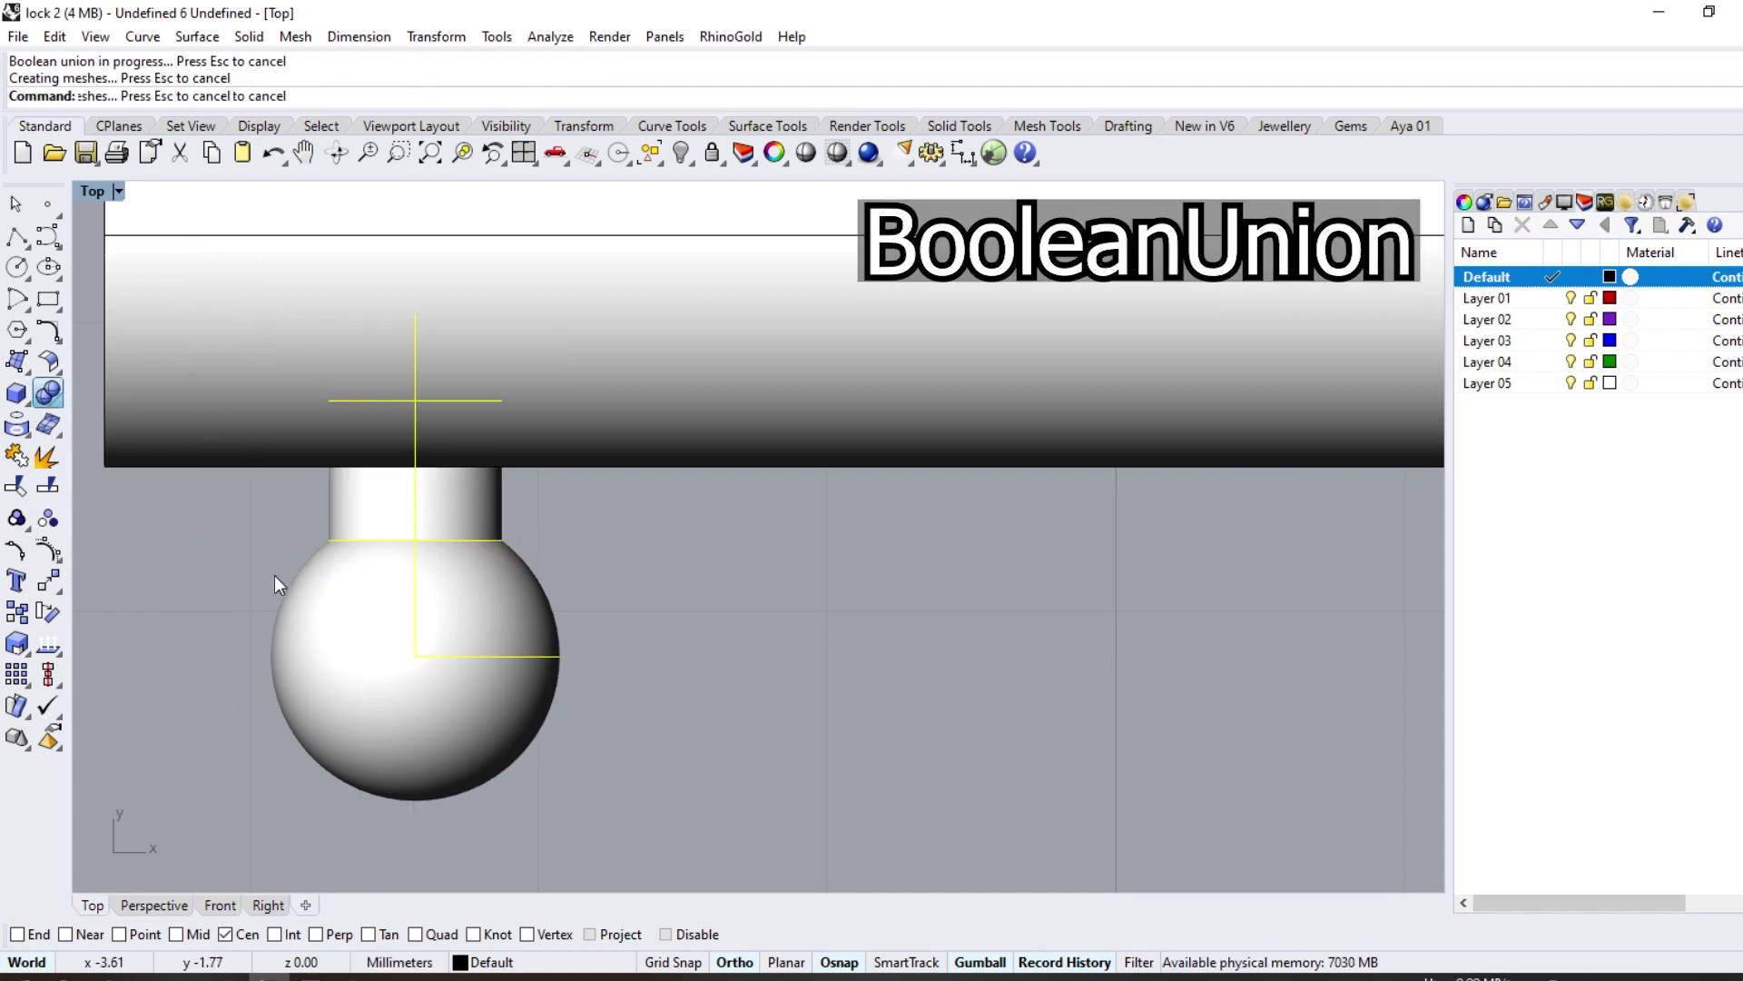
pyautogui.scroll(-5, 274, 575)
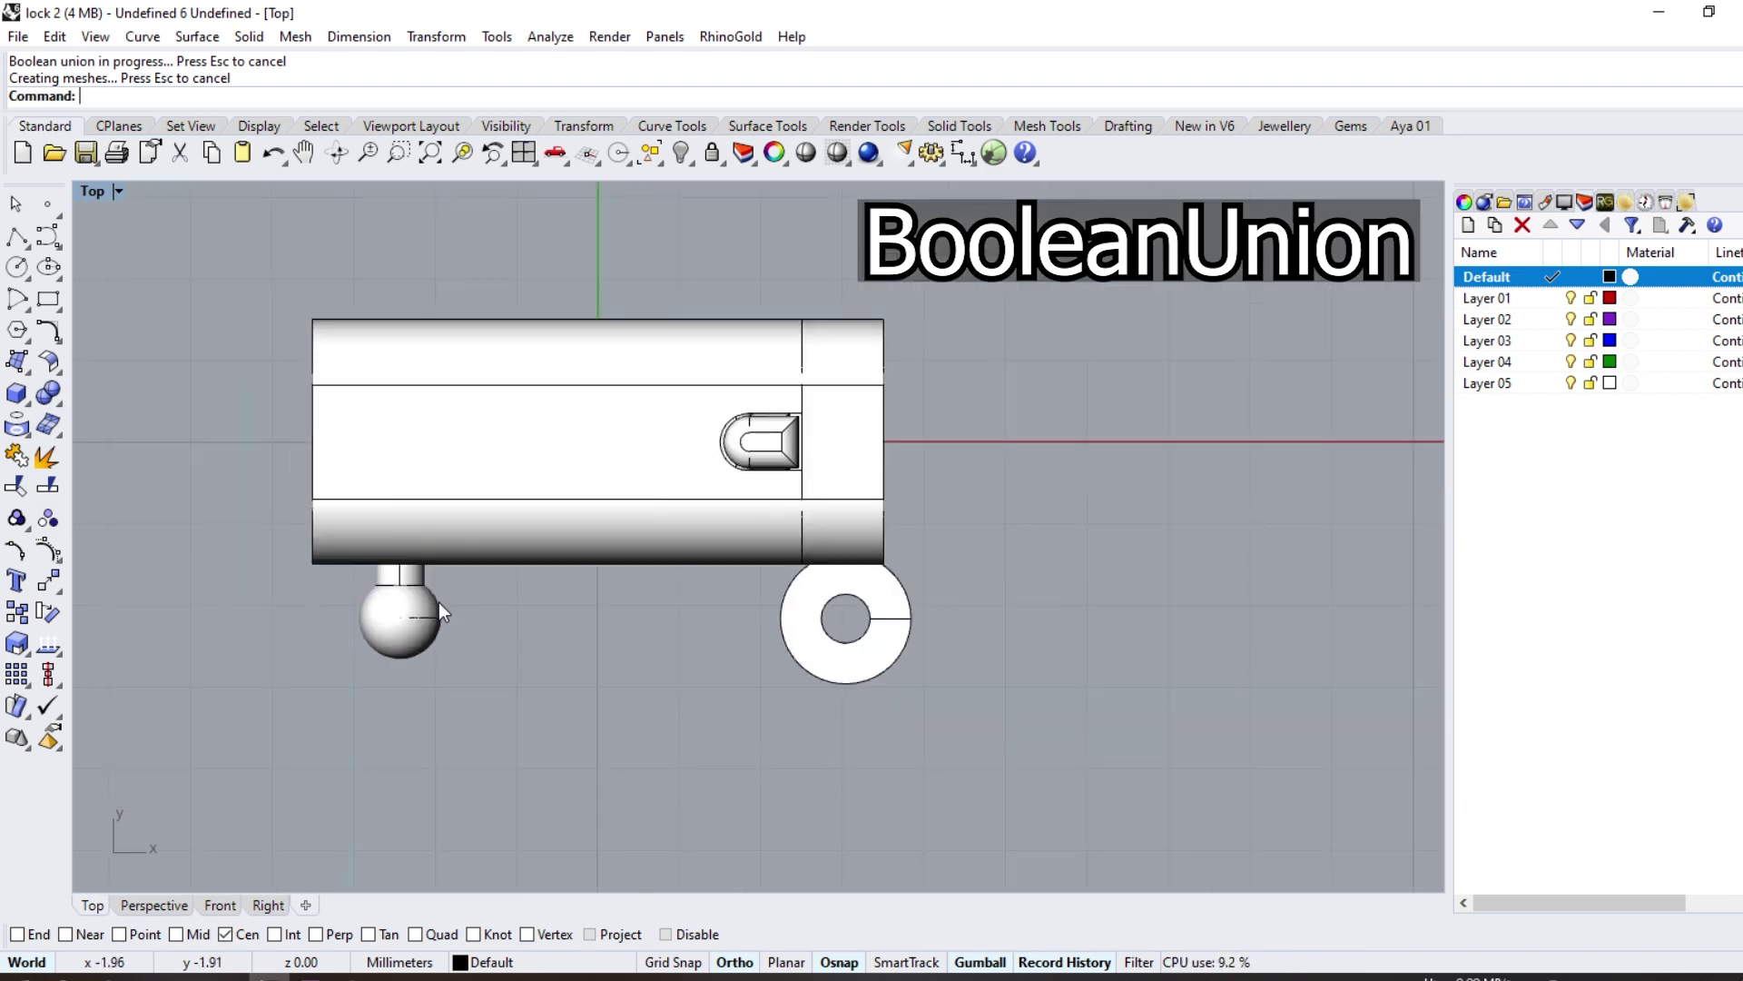
pyautogui.scroll(3, 418, 567)
pyautogui.moveTo(400, 515); pyautogui.dragTo(400, 536)
pyautogui.scroll(-5, 611, 612)
pyautogui.click(220, 905)
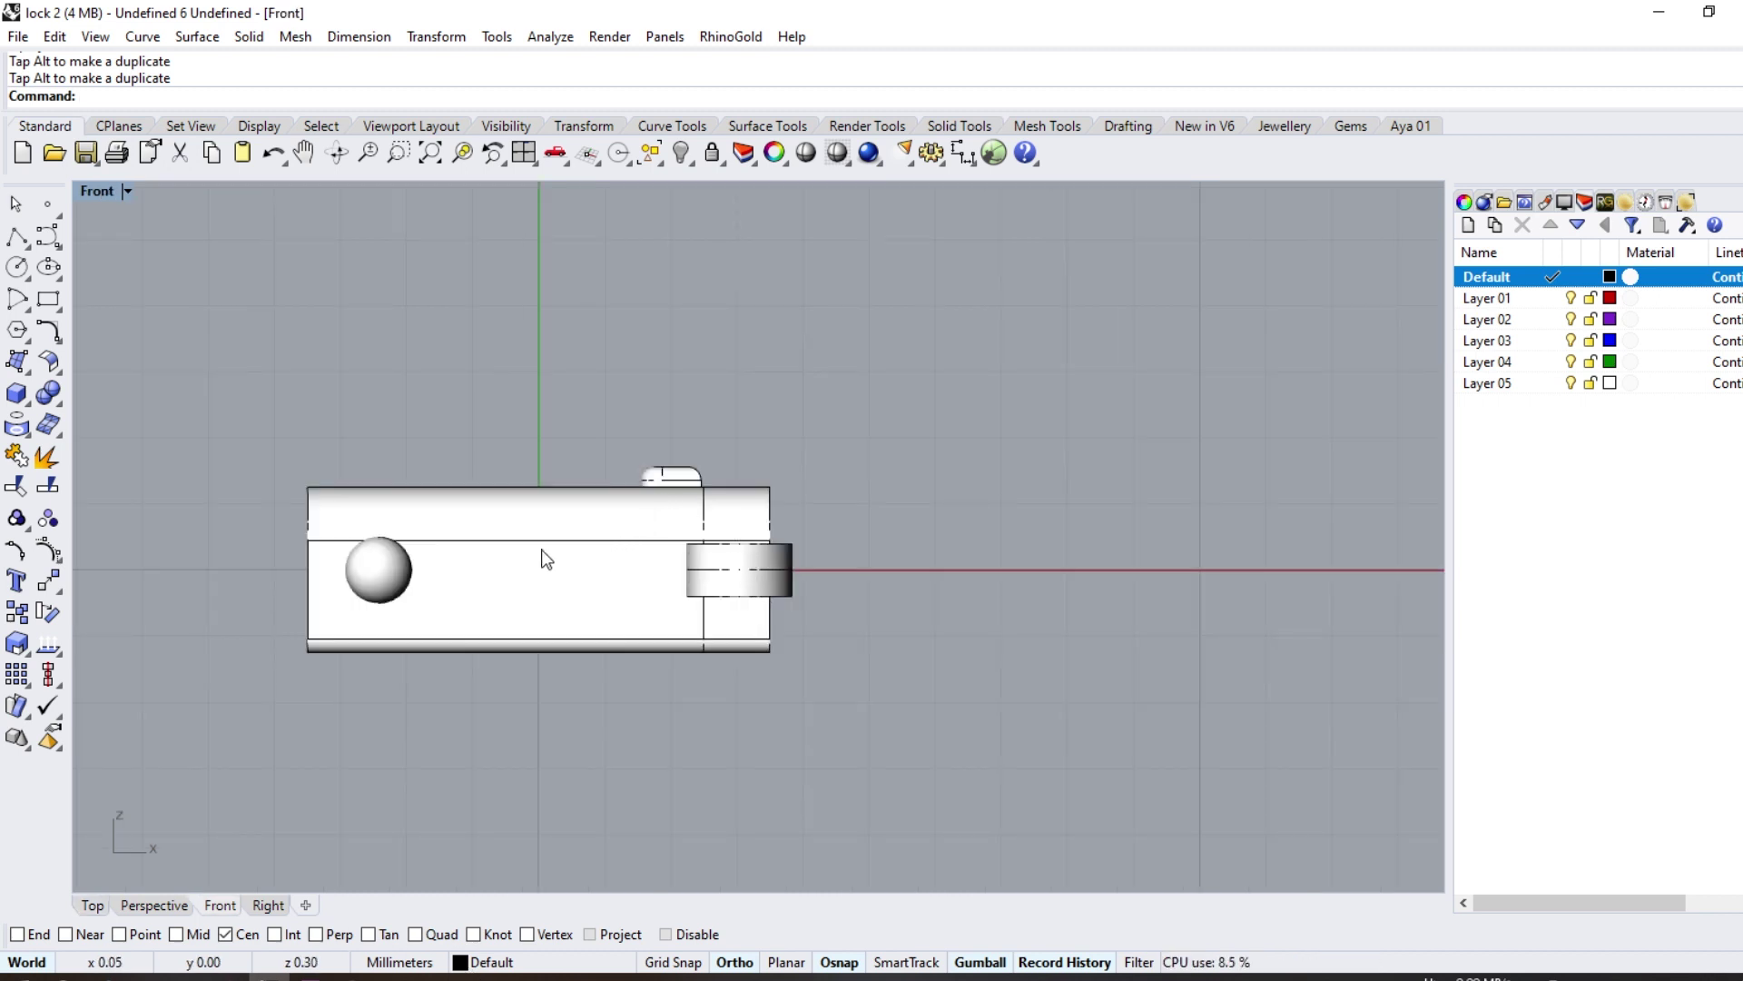
# Step: Lock all existing objects and make Layer 01 the current layer
pyautogui.hotkey('ctrl', 'a')
pyautogui.hotkey('ctrl', 'l')
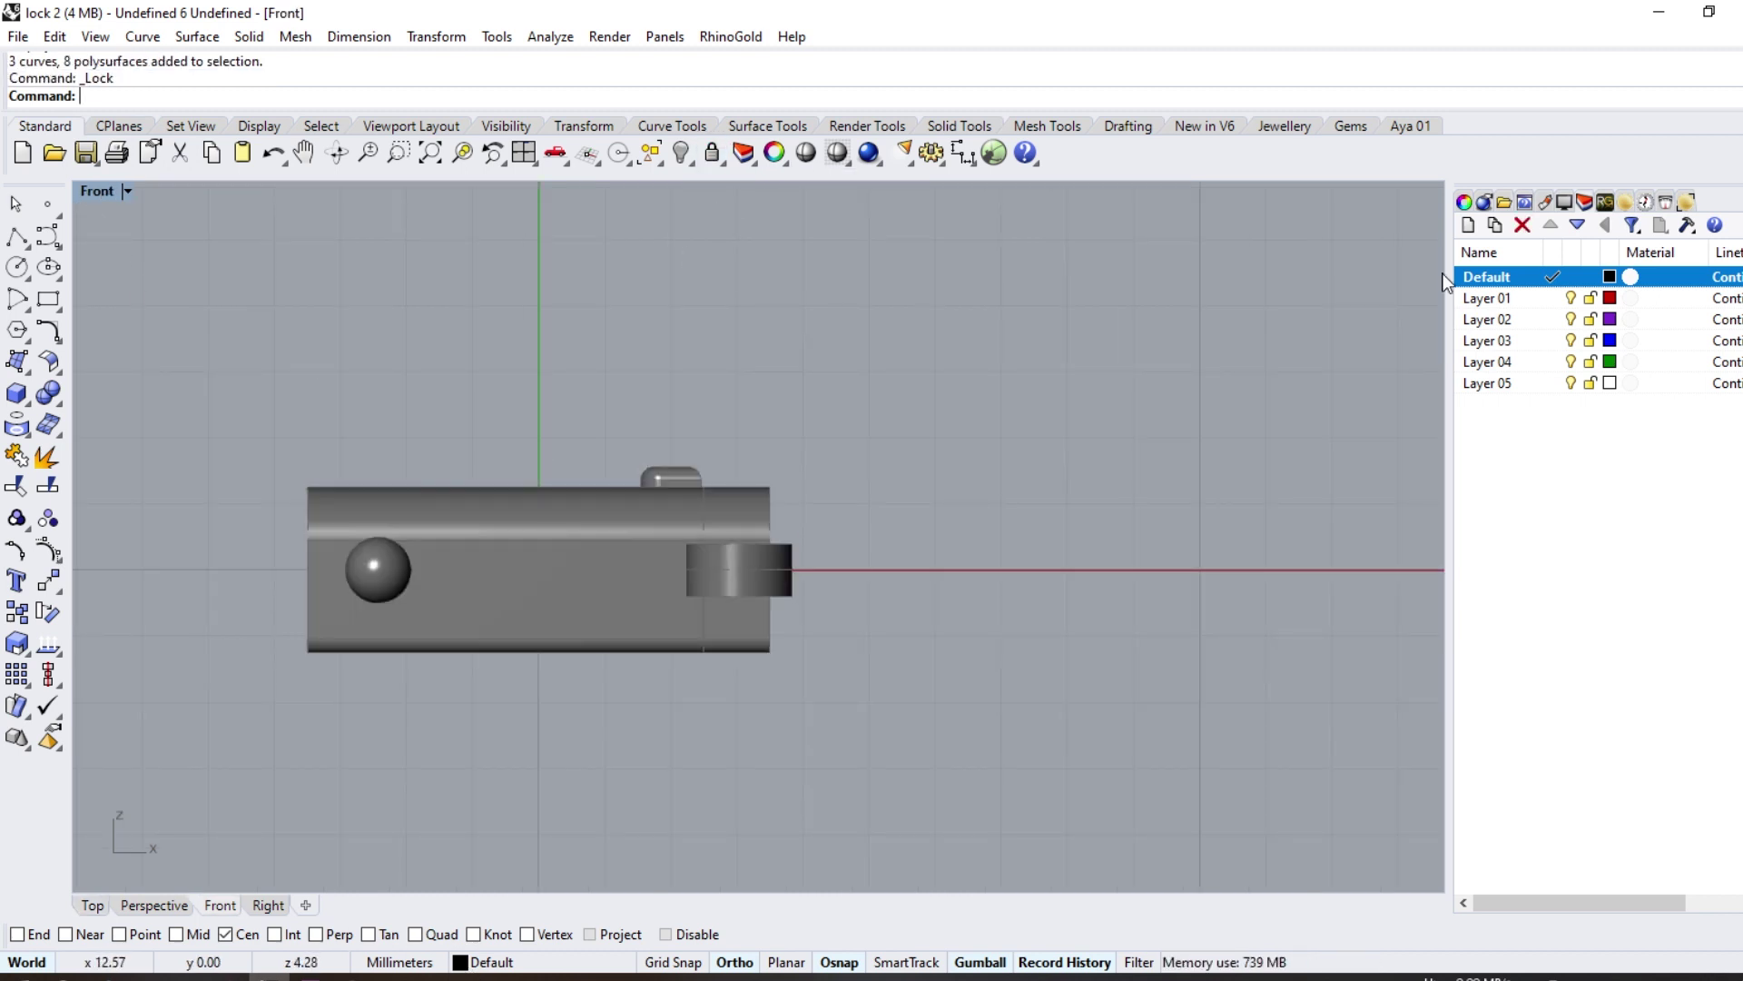
pyautogui.click(1556, 299)
# Step: Start a freeform curve at the small cylinder's centre, arching leftward
pyautogui.click(52, 245)
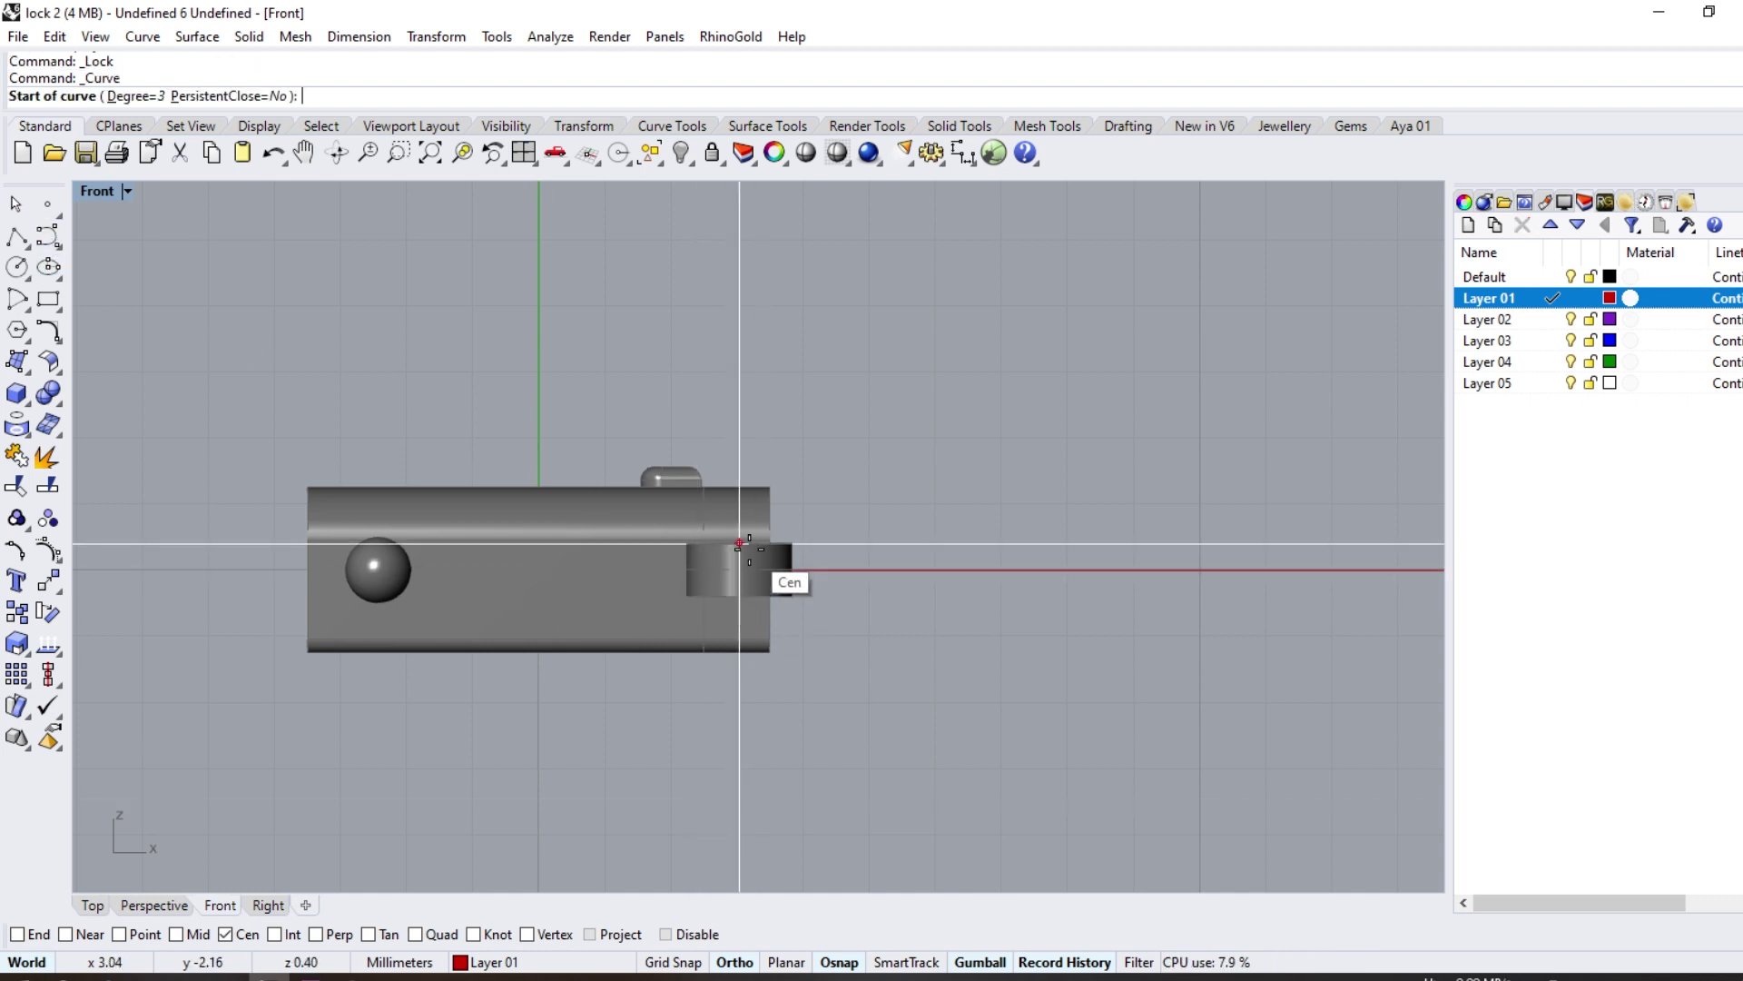
pyautogui.click(736, 547)
pyautogui.scroll(3, 722, 508)
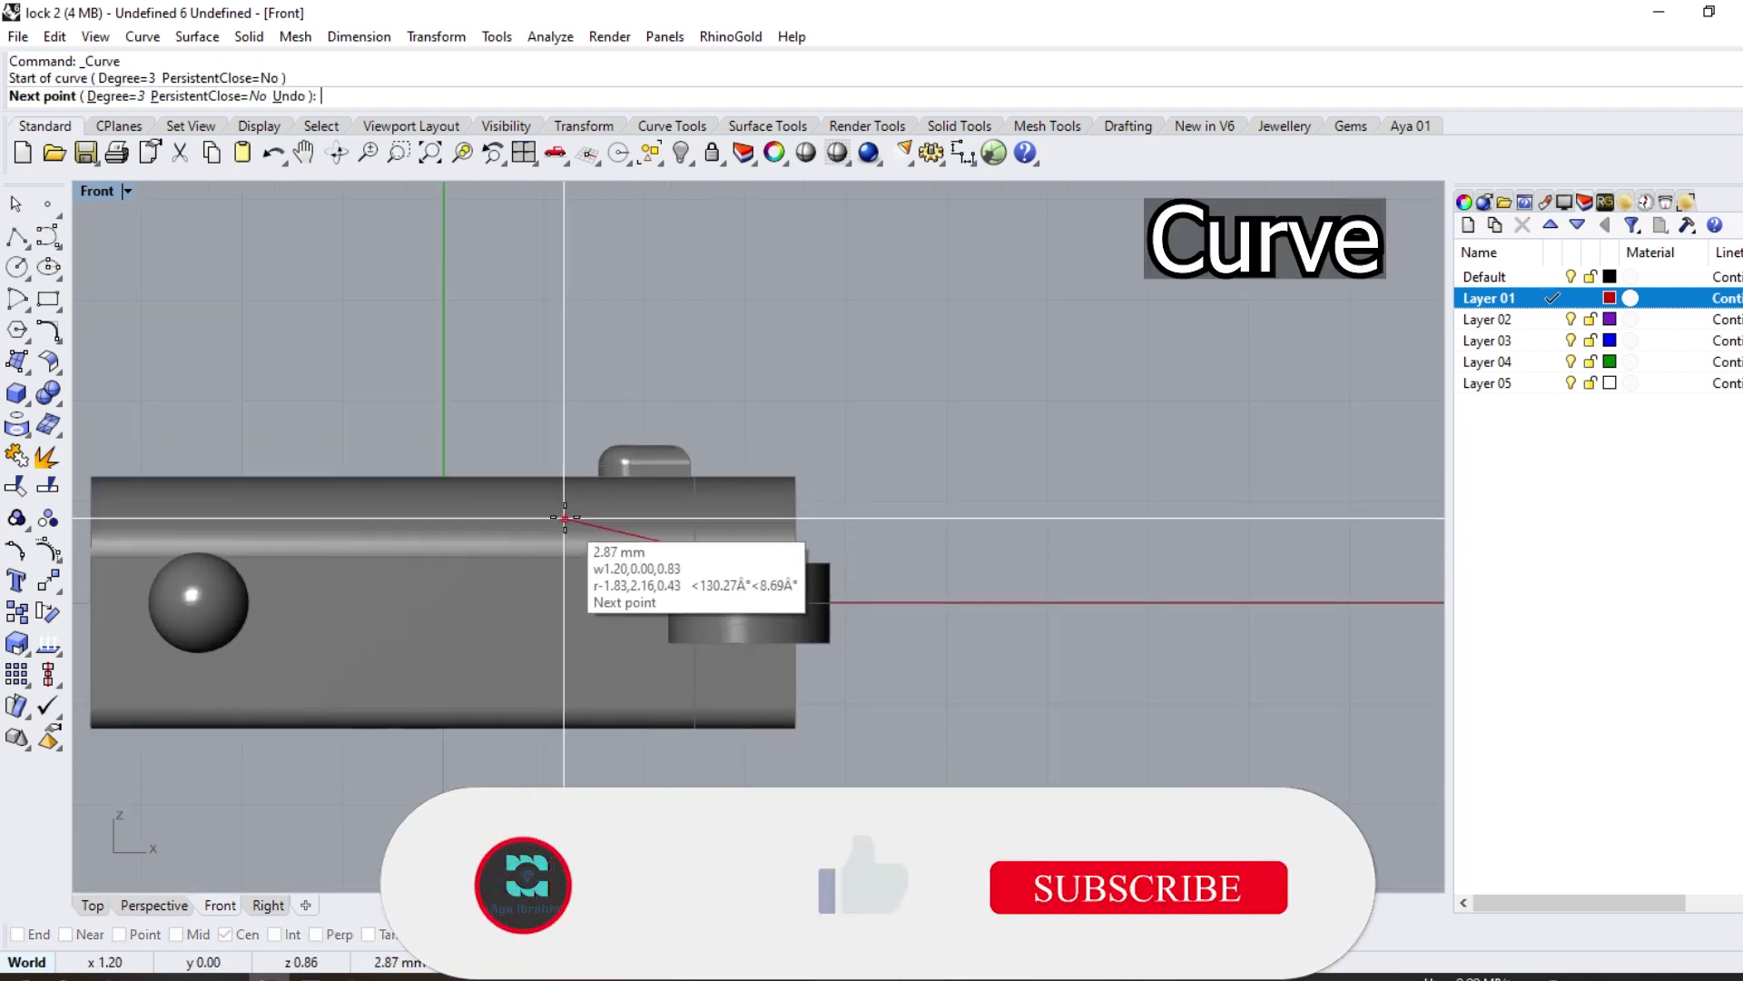
pyautogui.click(635, 506)
pyautogui.click(544, 507)
pyautogui.click(455, 581)
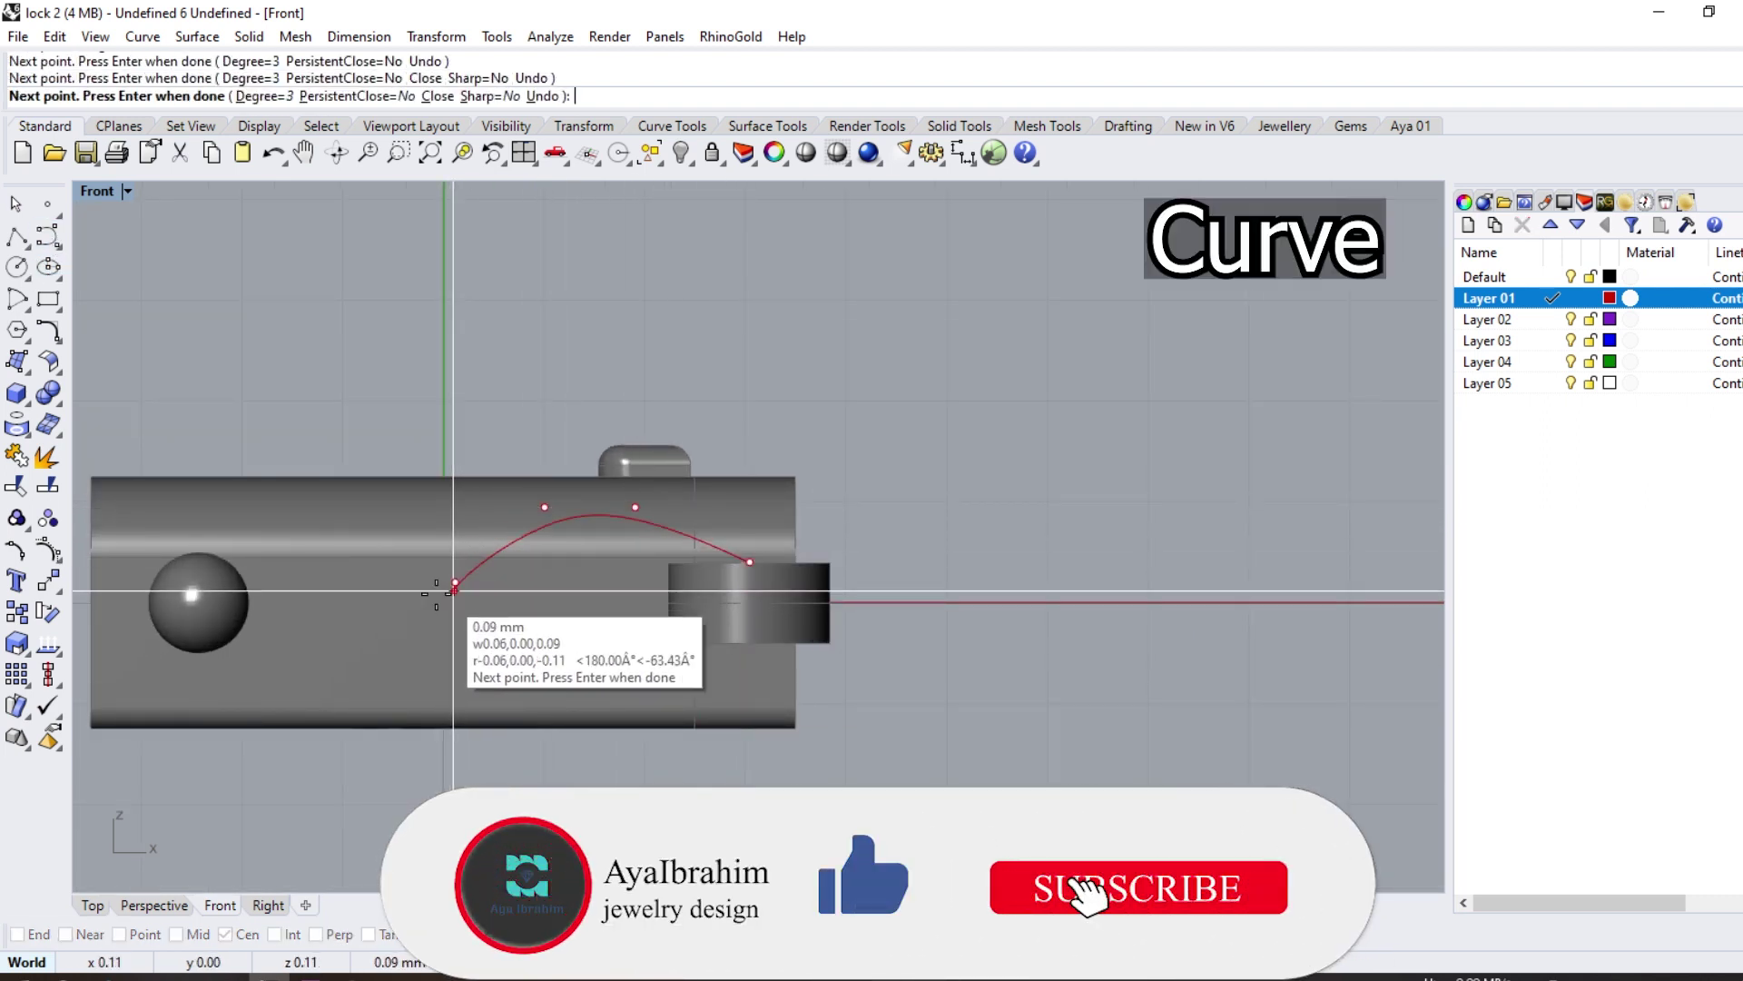
# Step: Undo a stray point and continue the wavy curve leftward past the sphere
pyautogui.click(542, 95)
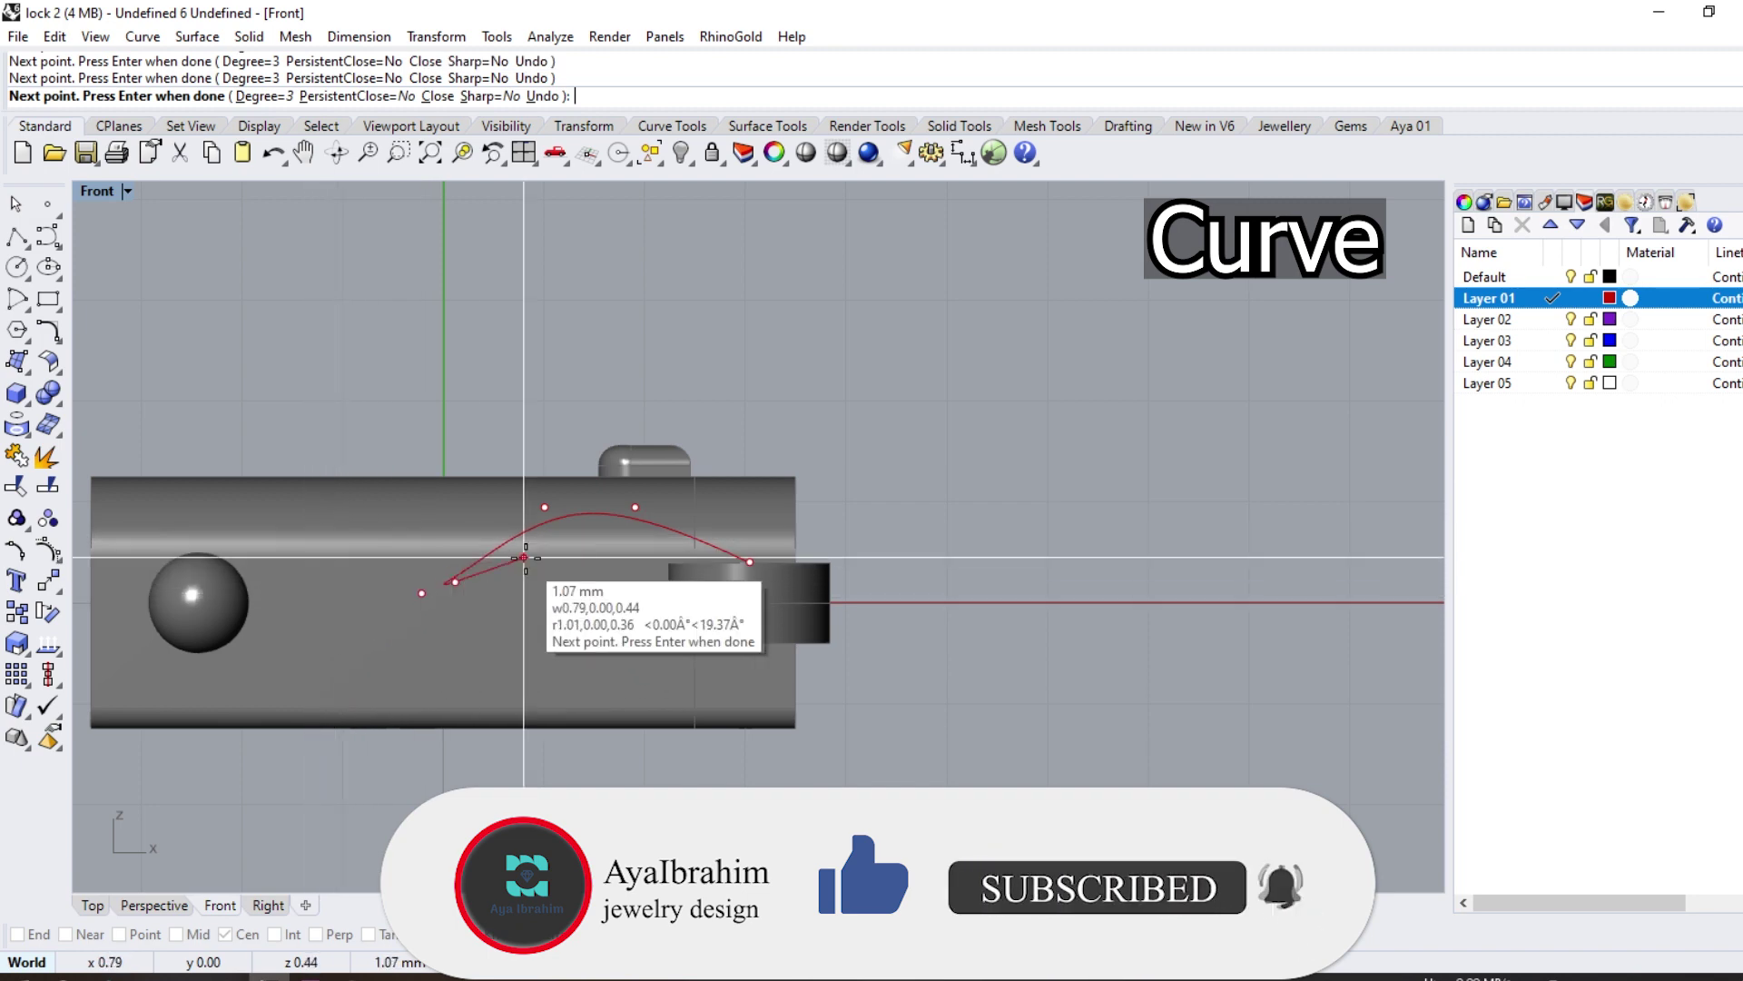
pyautogui.scroll(2, 403, 591)
pyautogui.click(467, 570)
pyautogui.click(309, 493)
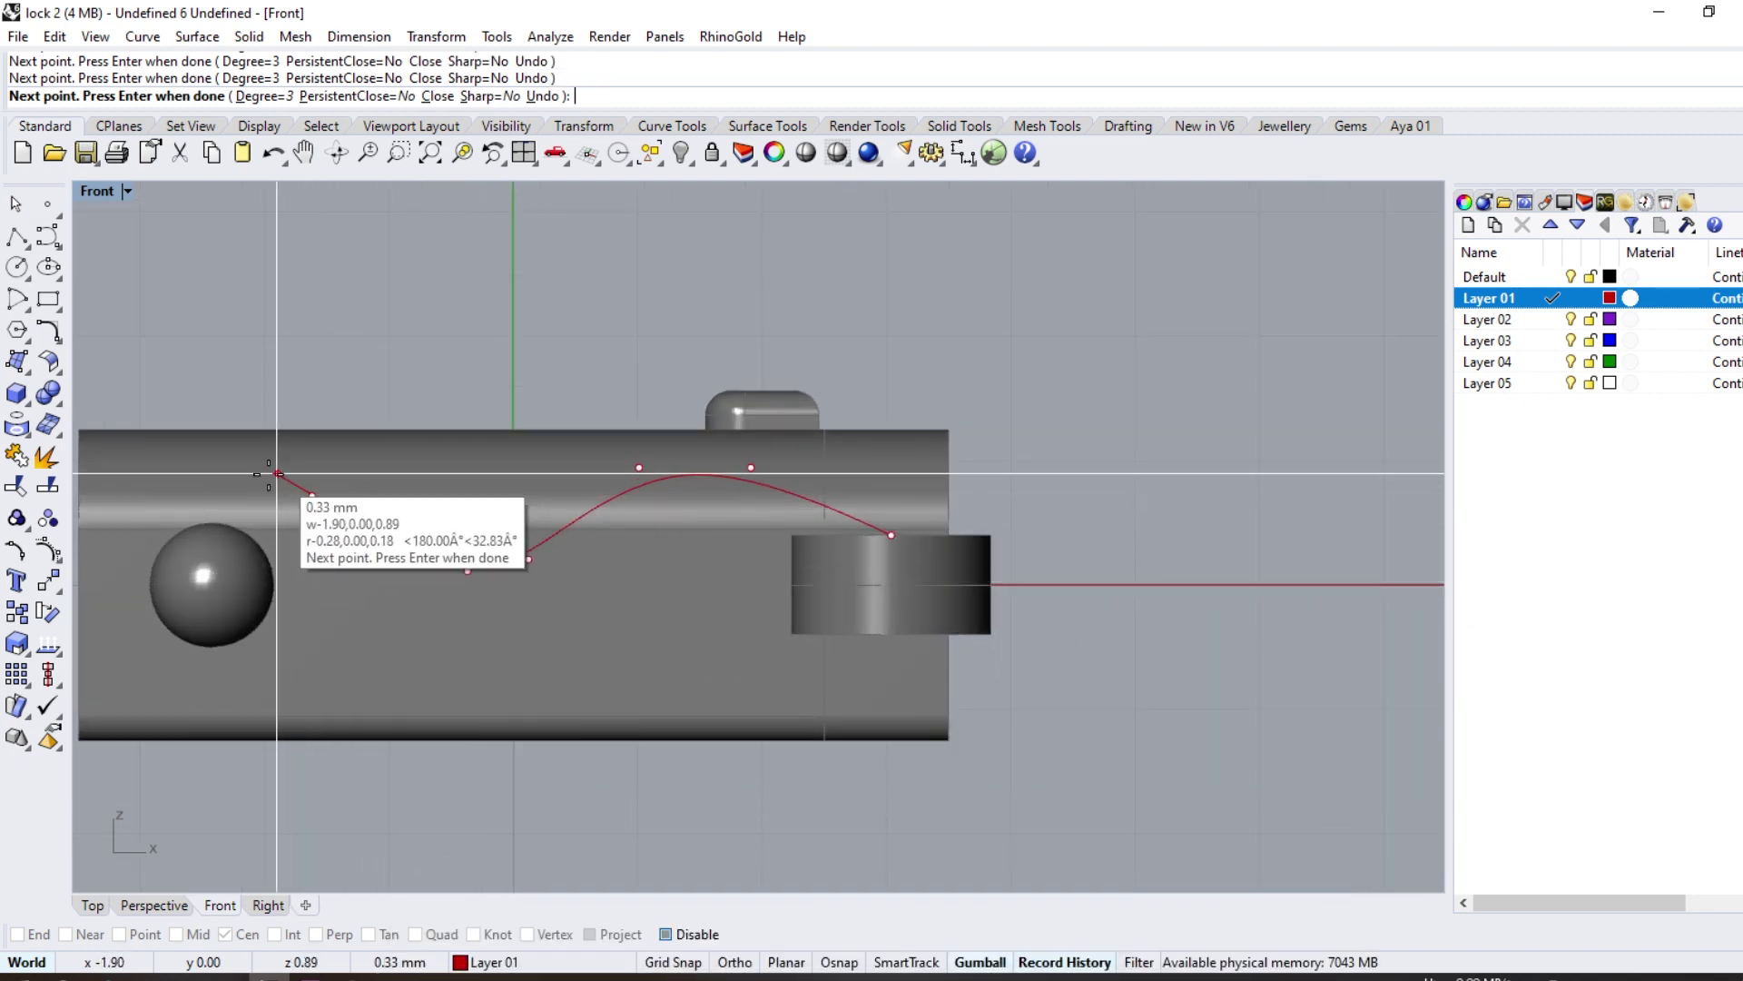
pyautogui.click(193, 460)
pyautogui.scroll(-2, 250, 557)
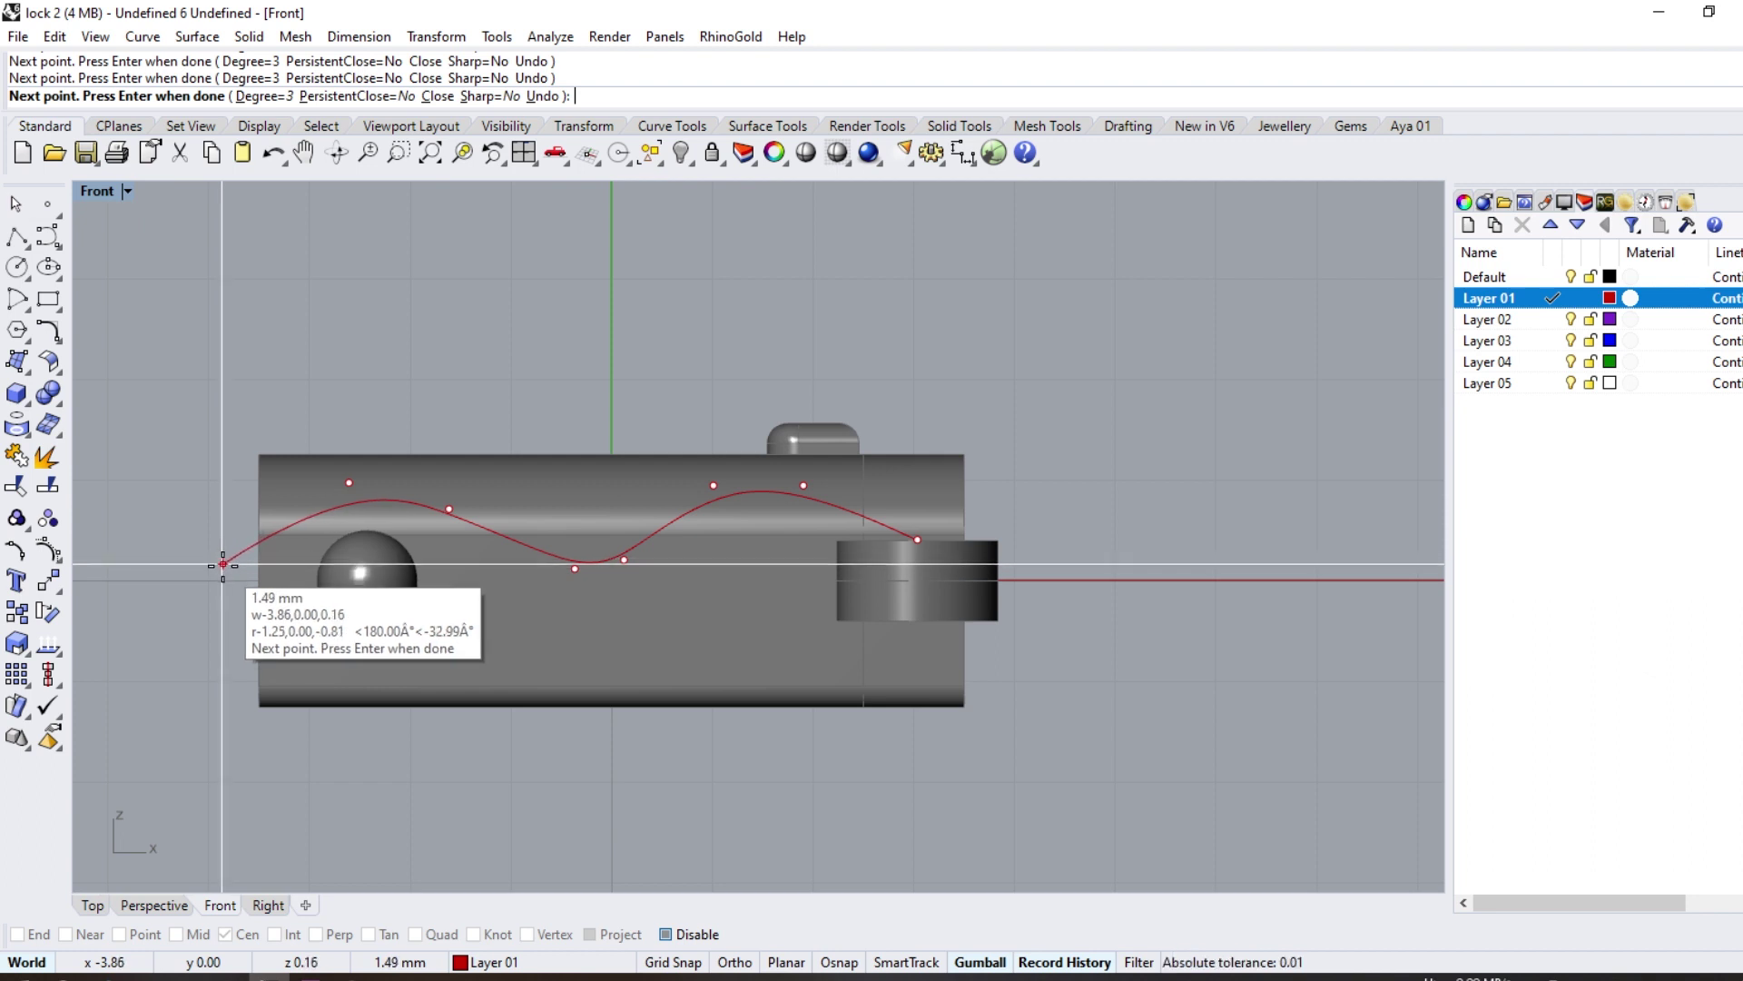
pyautogui.click(228, 564)
pyautogui.press('Return')
pyautogui.scroll(1, 249, 558)
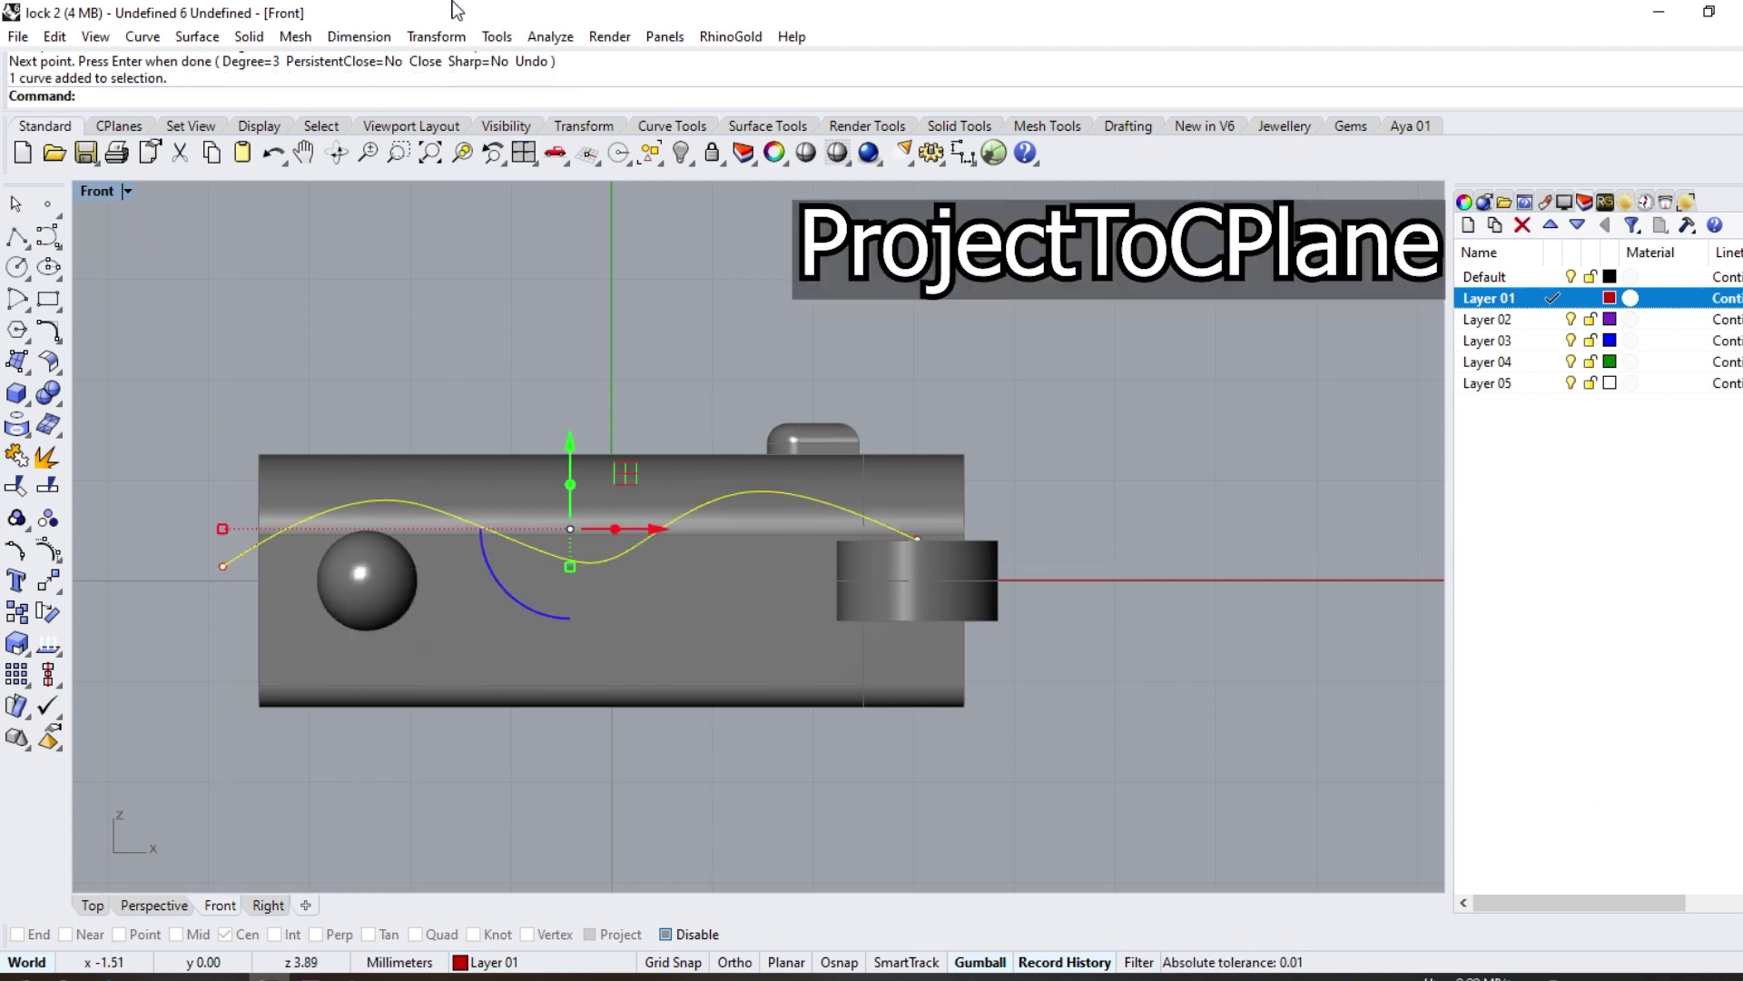
# Step: Project the curve to the CPlane, deleting the original, and set Front to wireframe
pyautogui.click(436, 36)
pyautogui.click(503, 355)
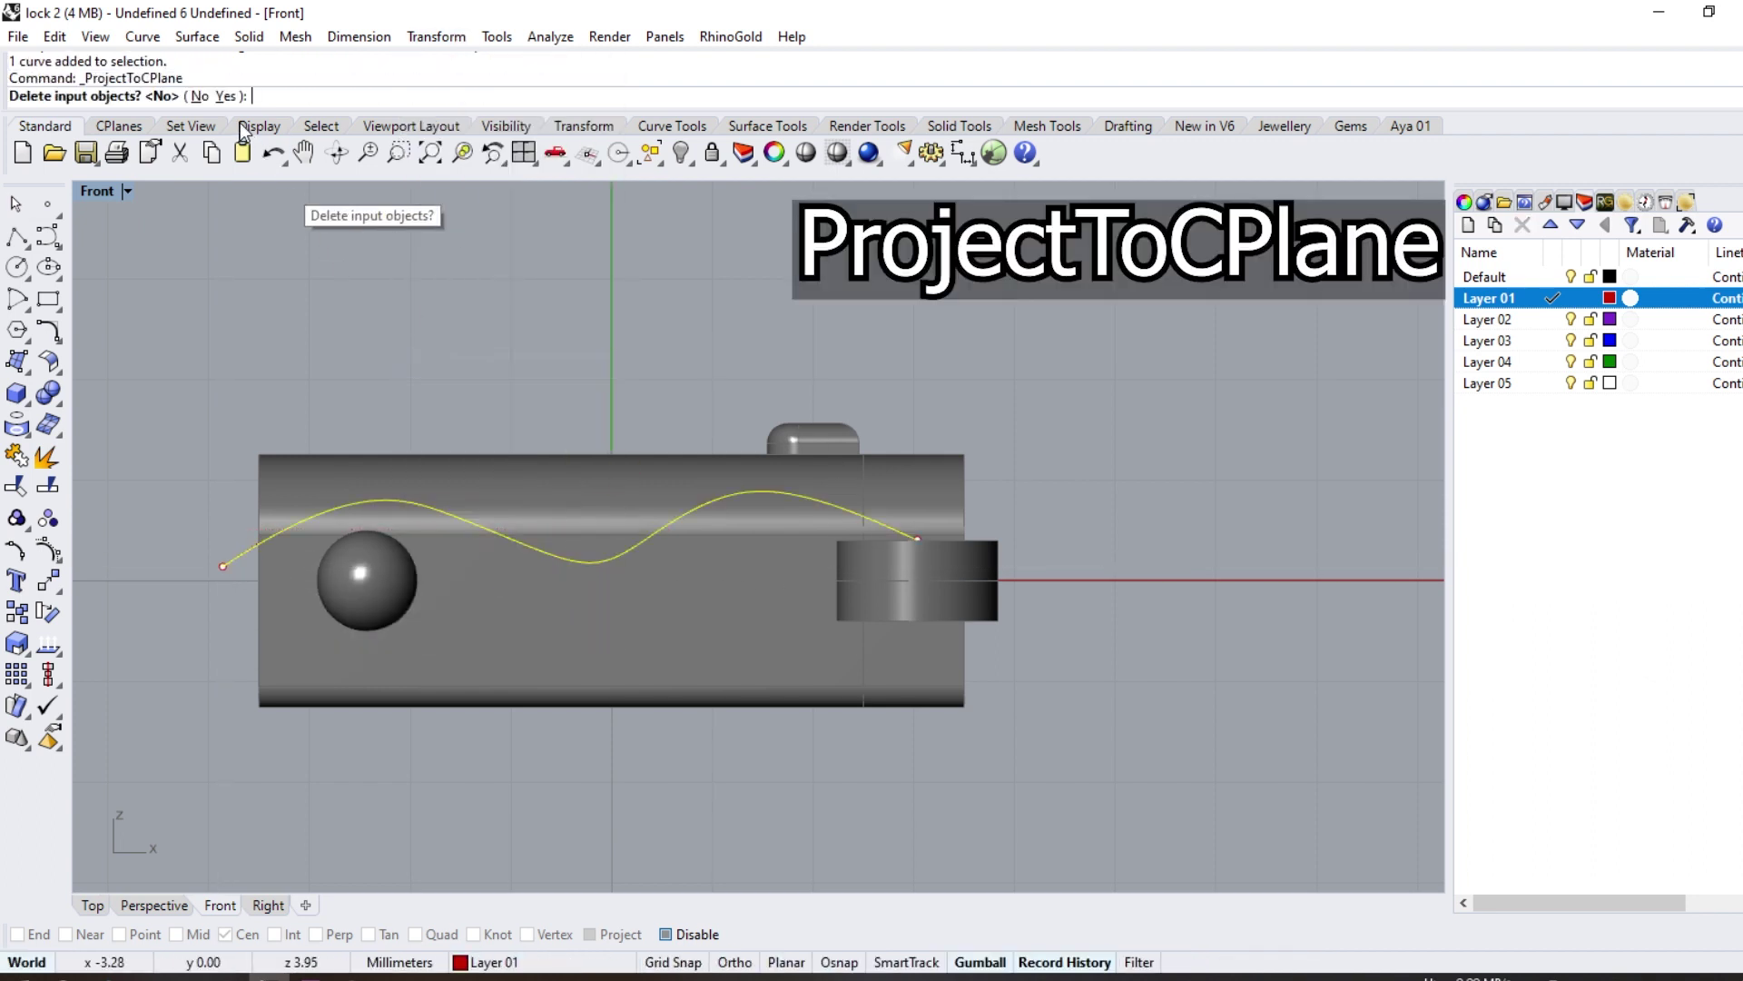
pyautogui.click(226, 96)
pyautogui.click(123, 181)
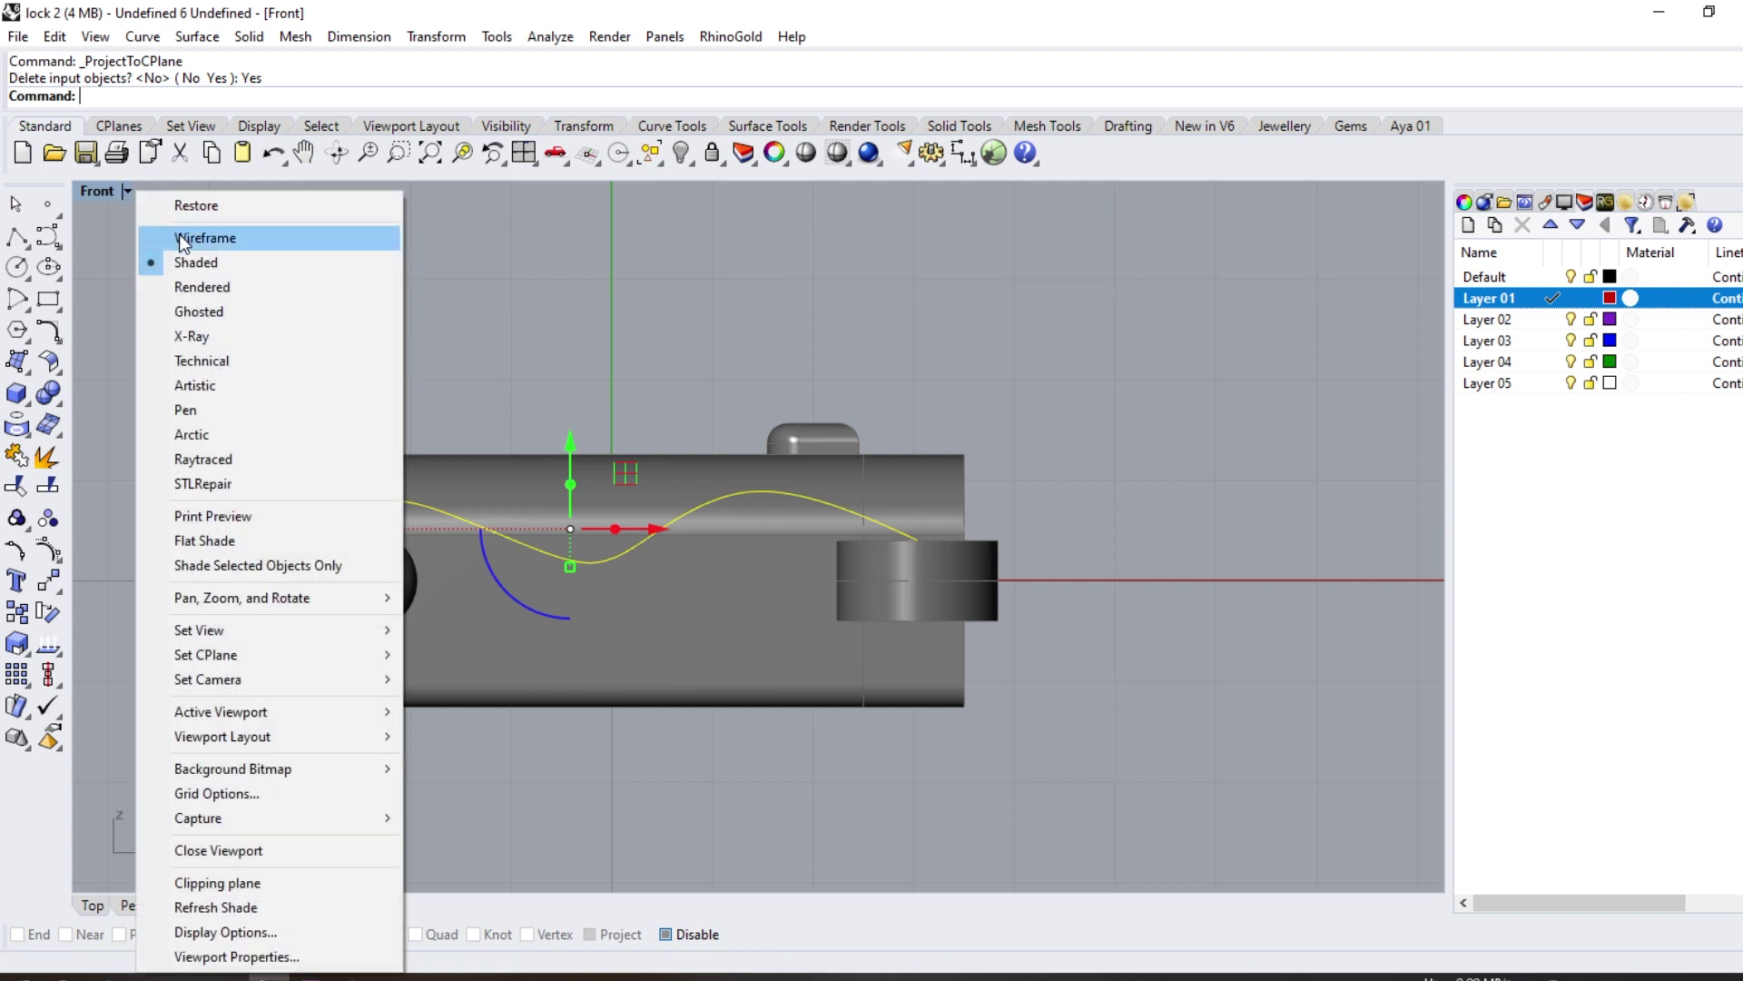
pyautogui.click(207, 237)
pyautogui.scroll(2, 602, 601)
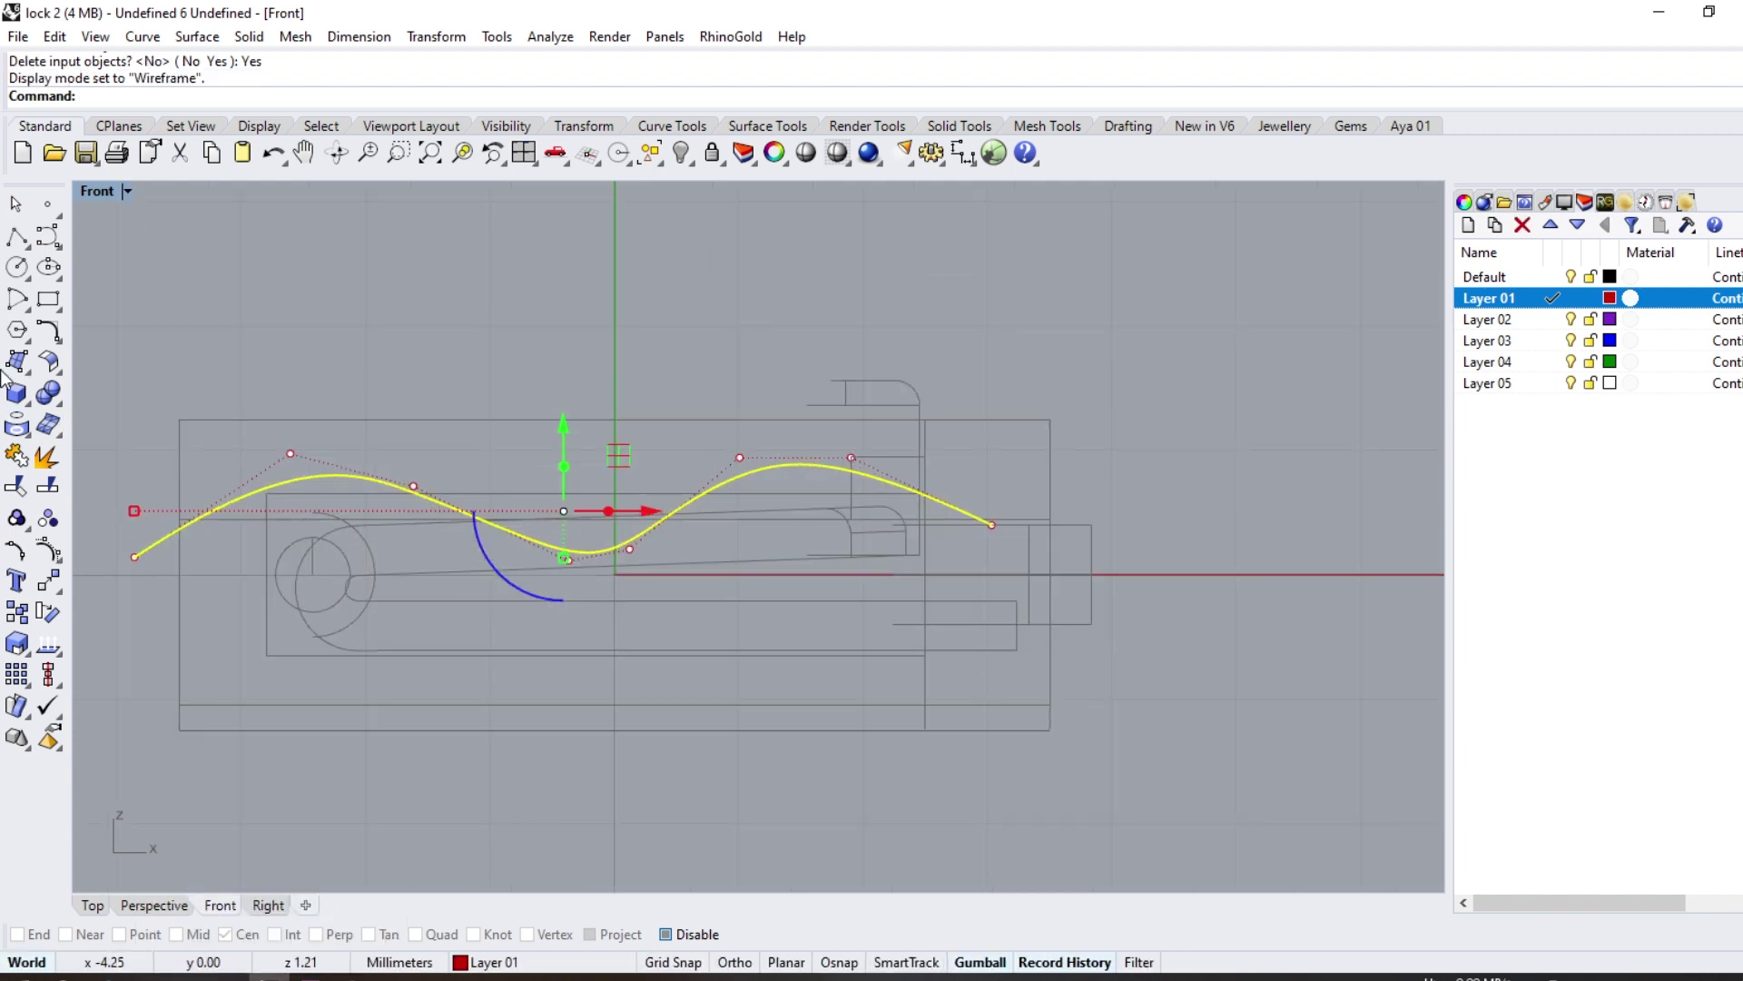
# Step: Rebuild the curve and raise one control point to reshape the wave
pyautogui.click(58, 344)
pyautogui.click(331, 374)
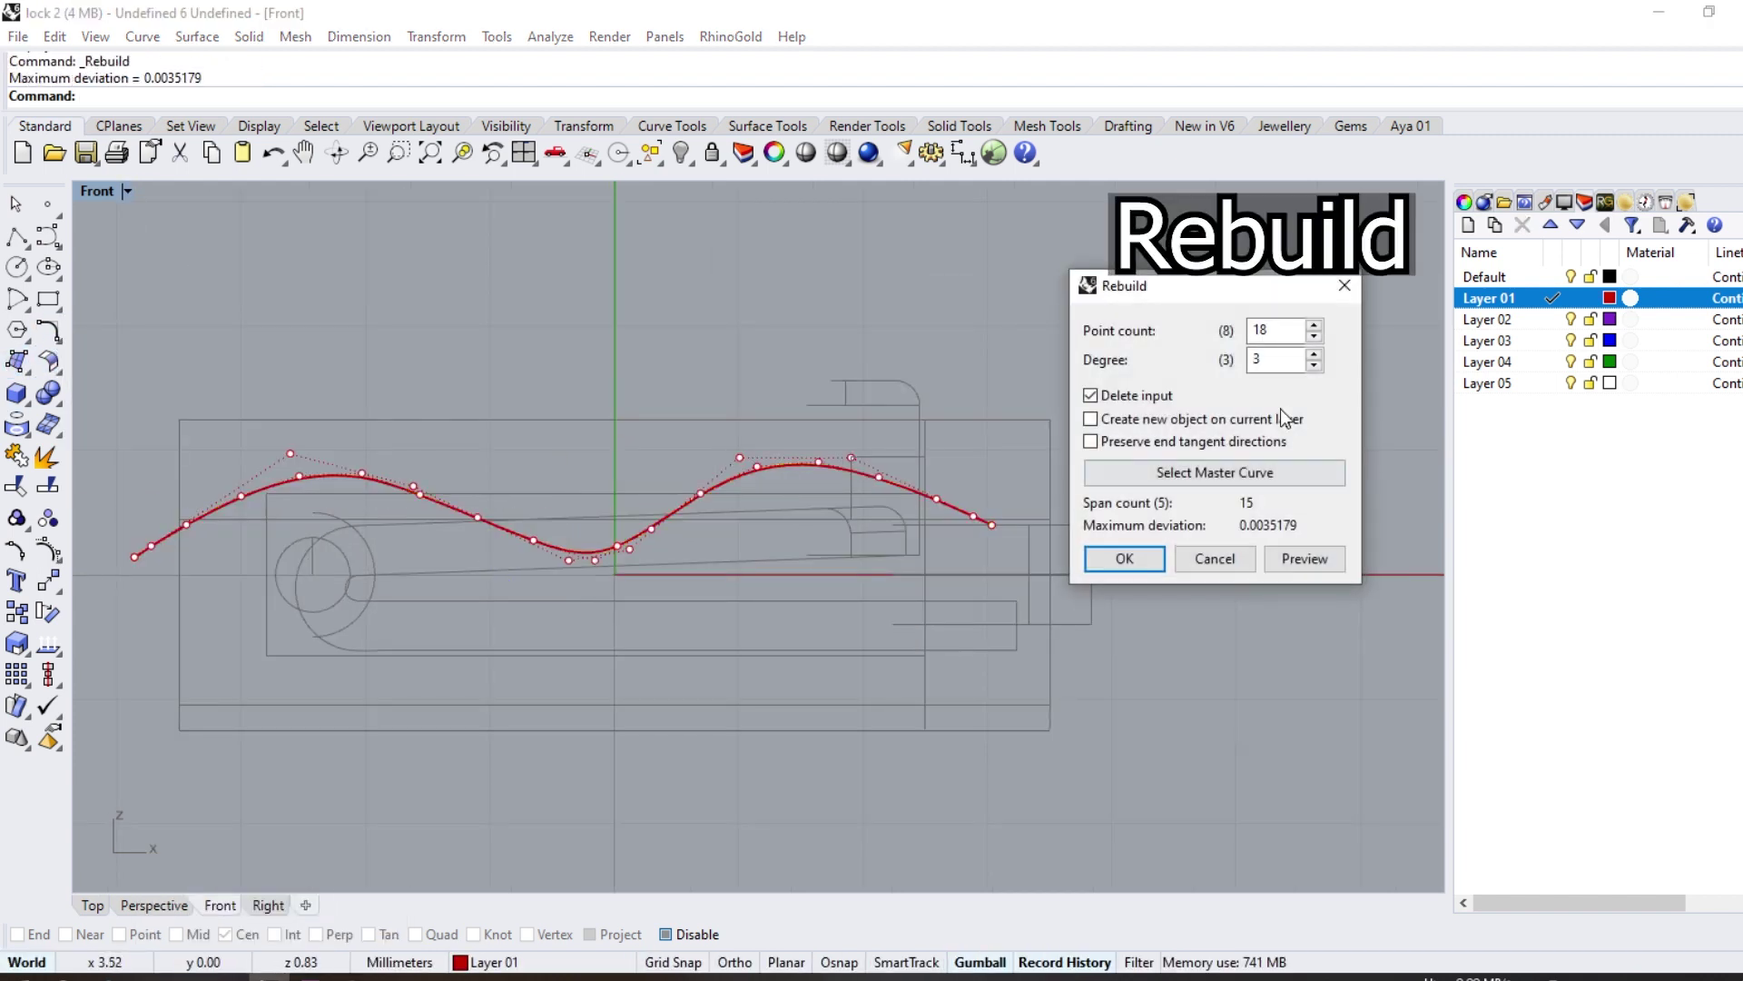
pyautogui.write('8')
pyautogui.press('Return')
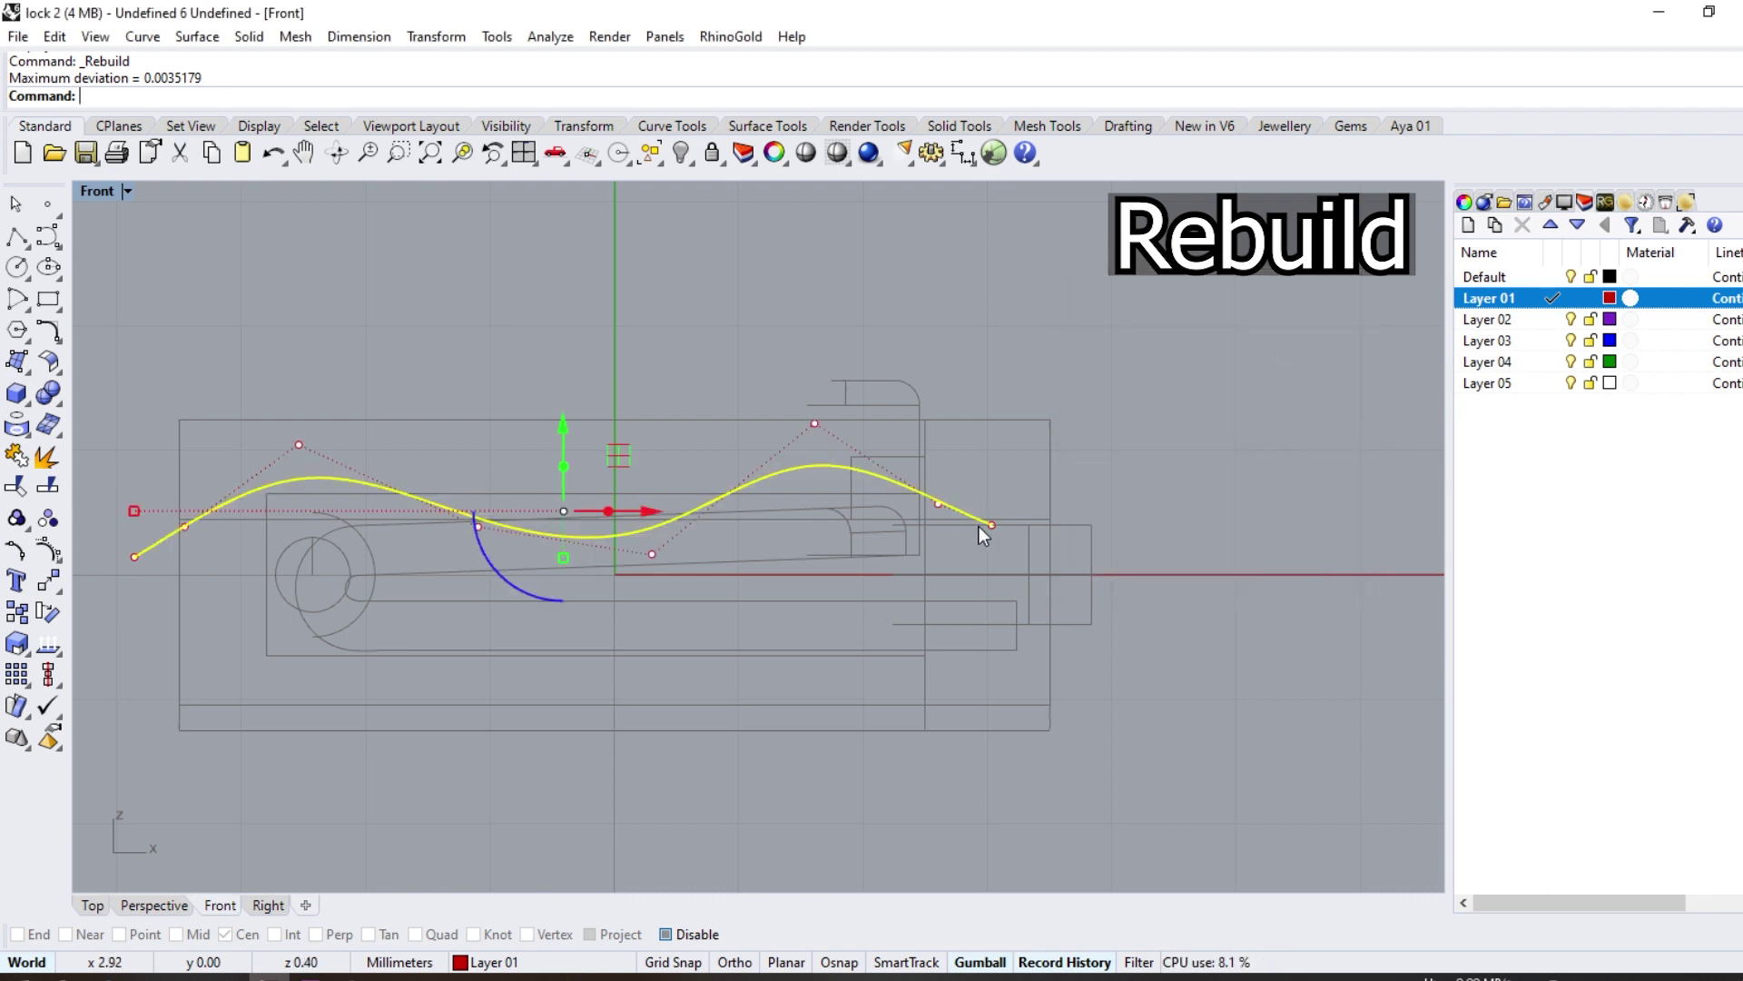
pyautogui.click(939, 503)
pyautogui.moveTo(941, 504); pyautogui.dragTo(940, 469)
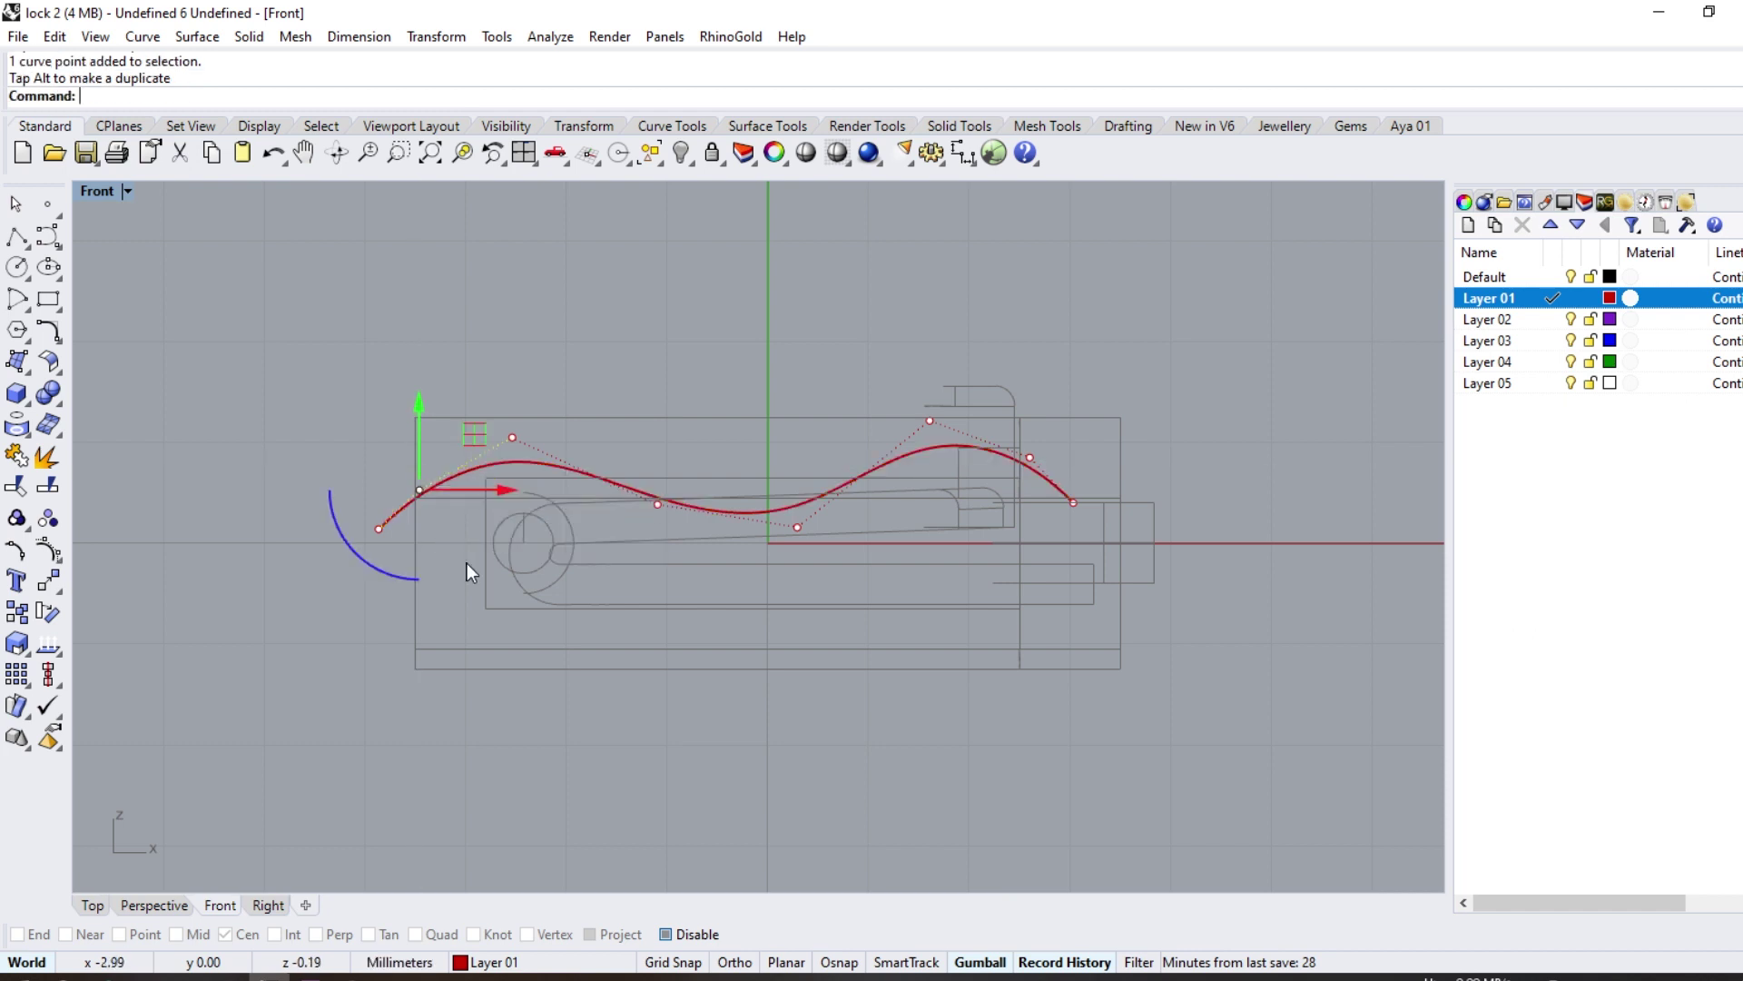
pyautogui.click(656, 495)
# Step: Create a pipe along the wavy curve
pyautogui.click(31, 411)
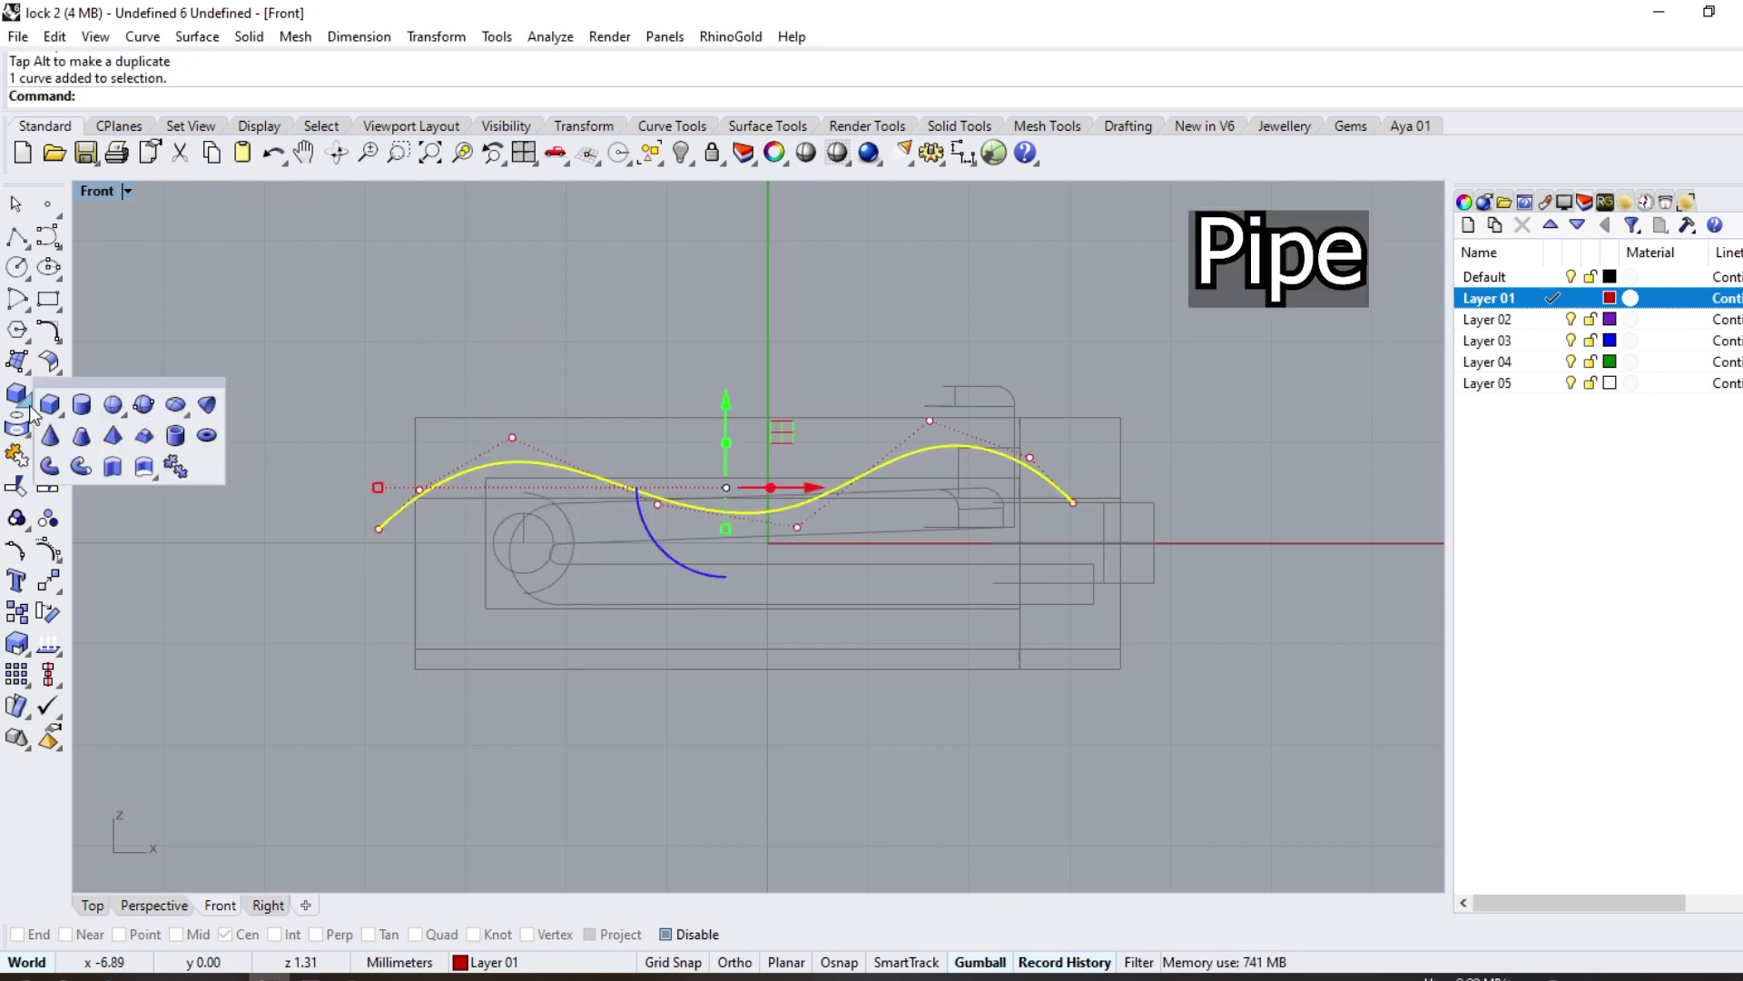
pyautogui.click(82, 466)
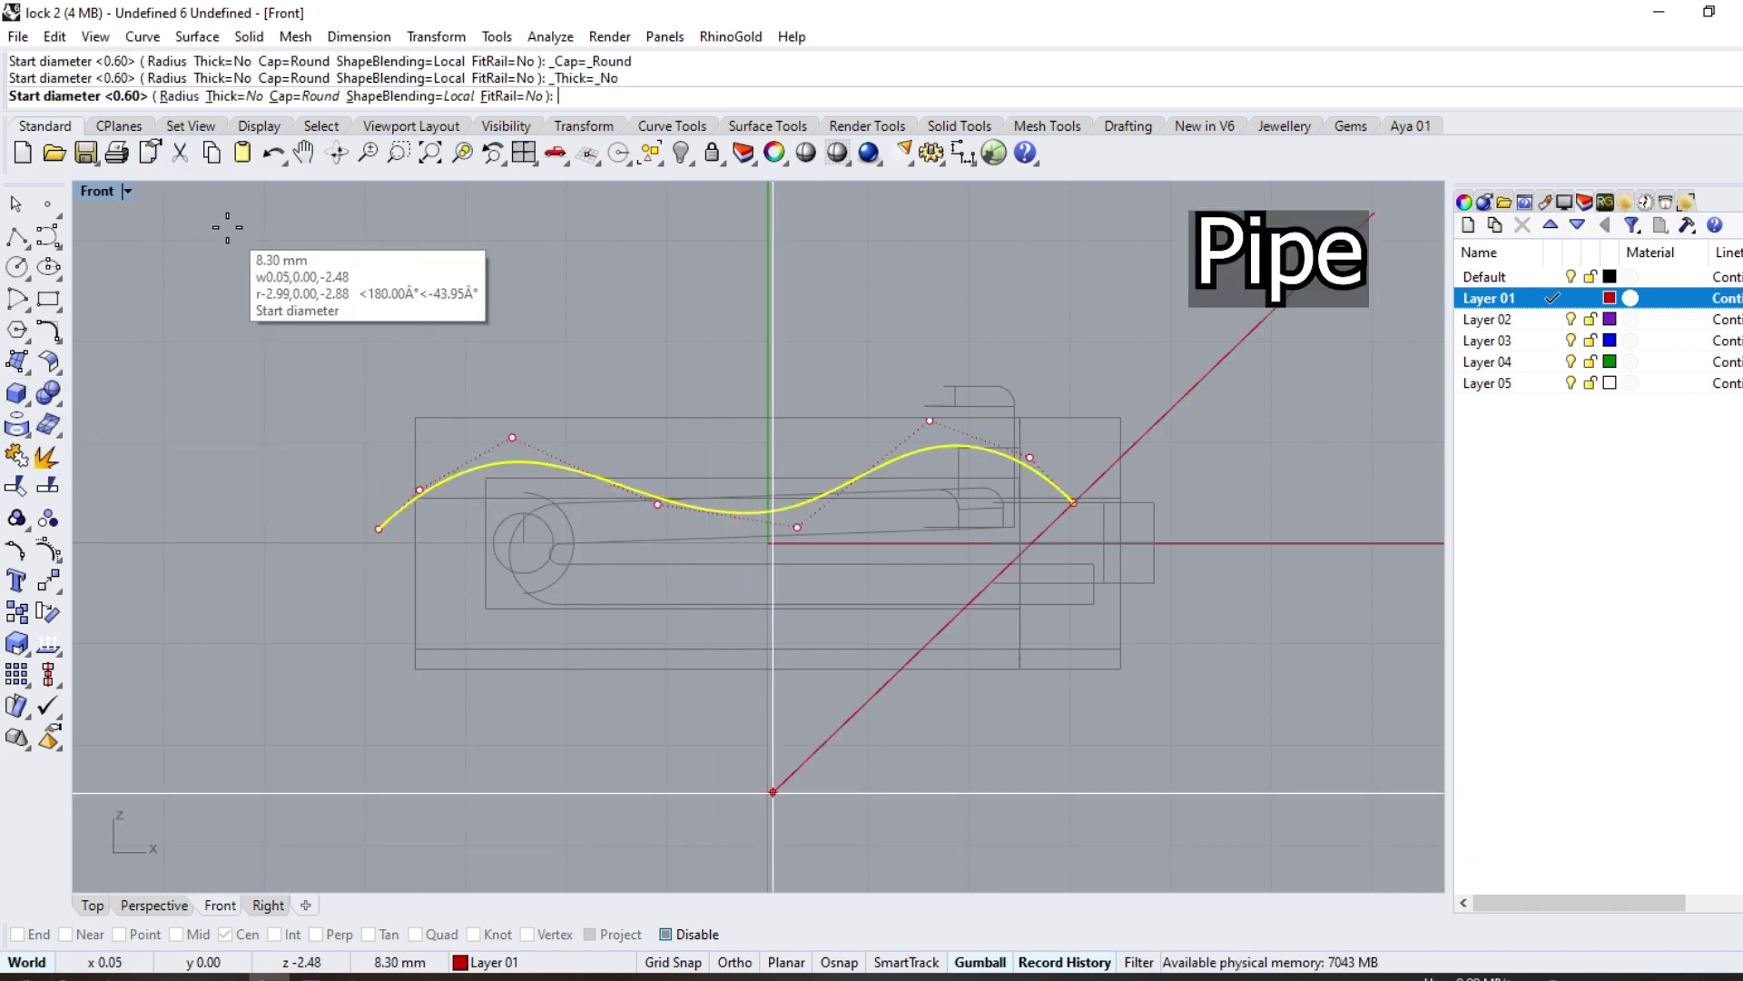
pyautogui.write('0.')
pyautogui.press('Return')
pyautogui.press('Return')
pyautogui.press('Return')
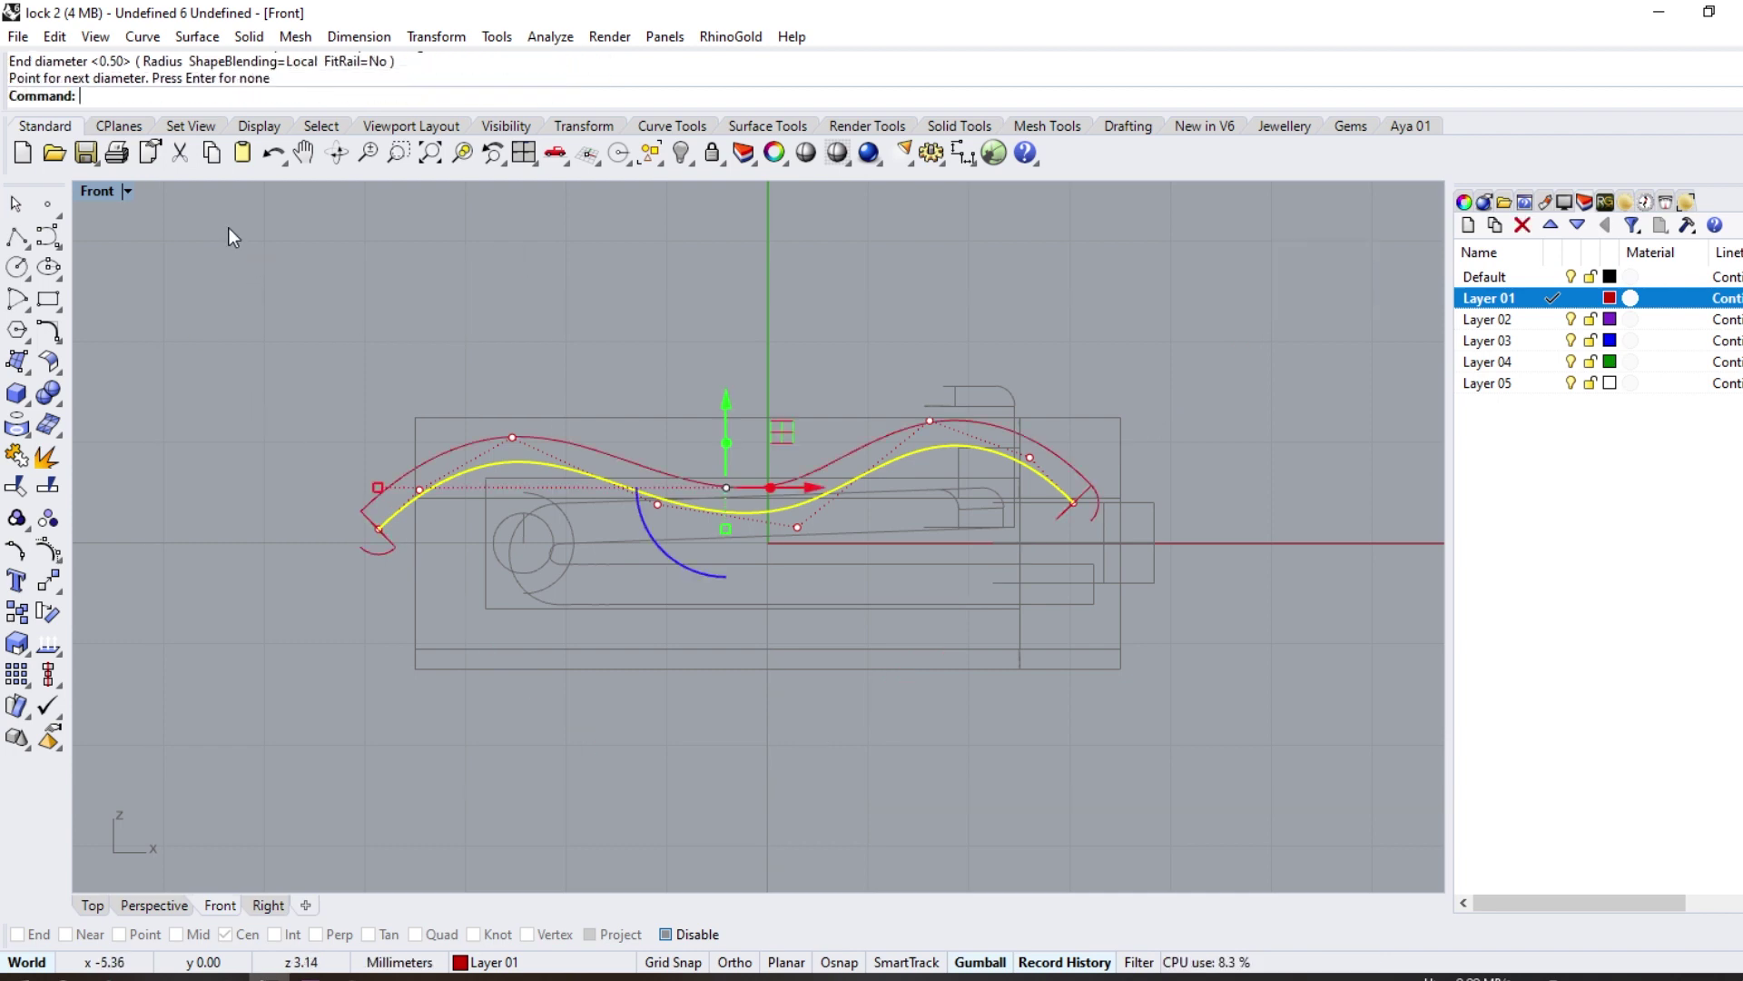
pyautogui.click(574, 442)
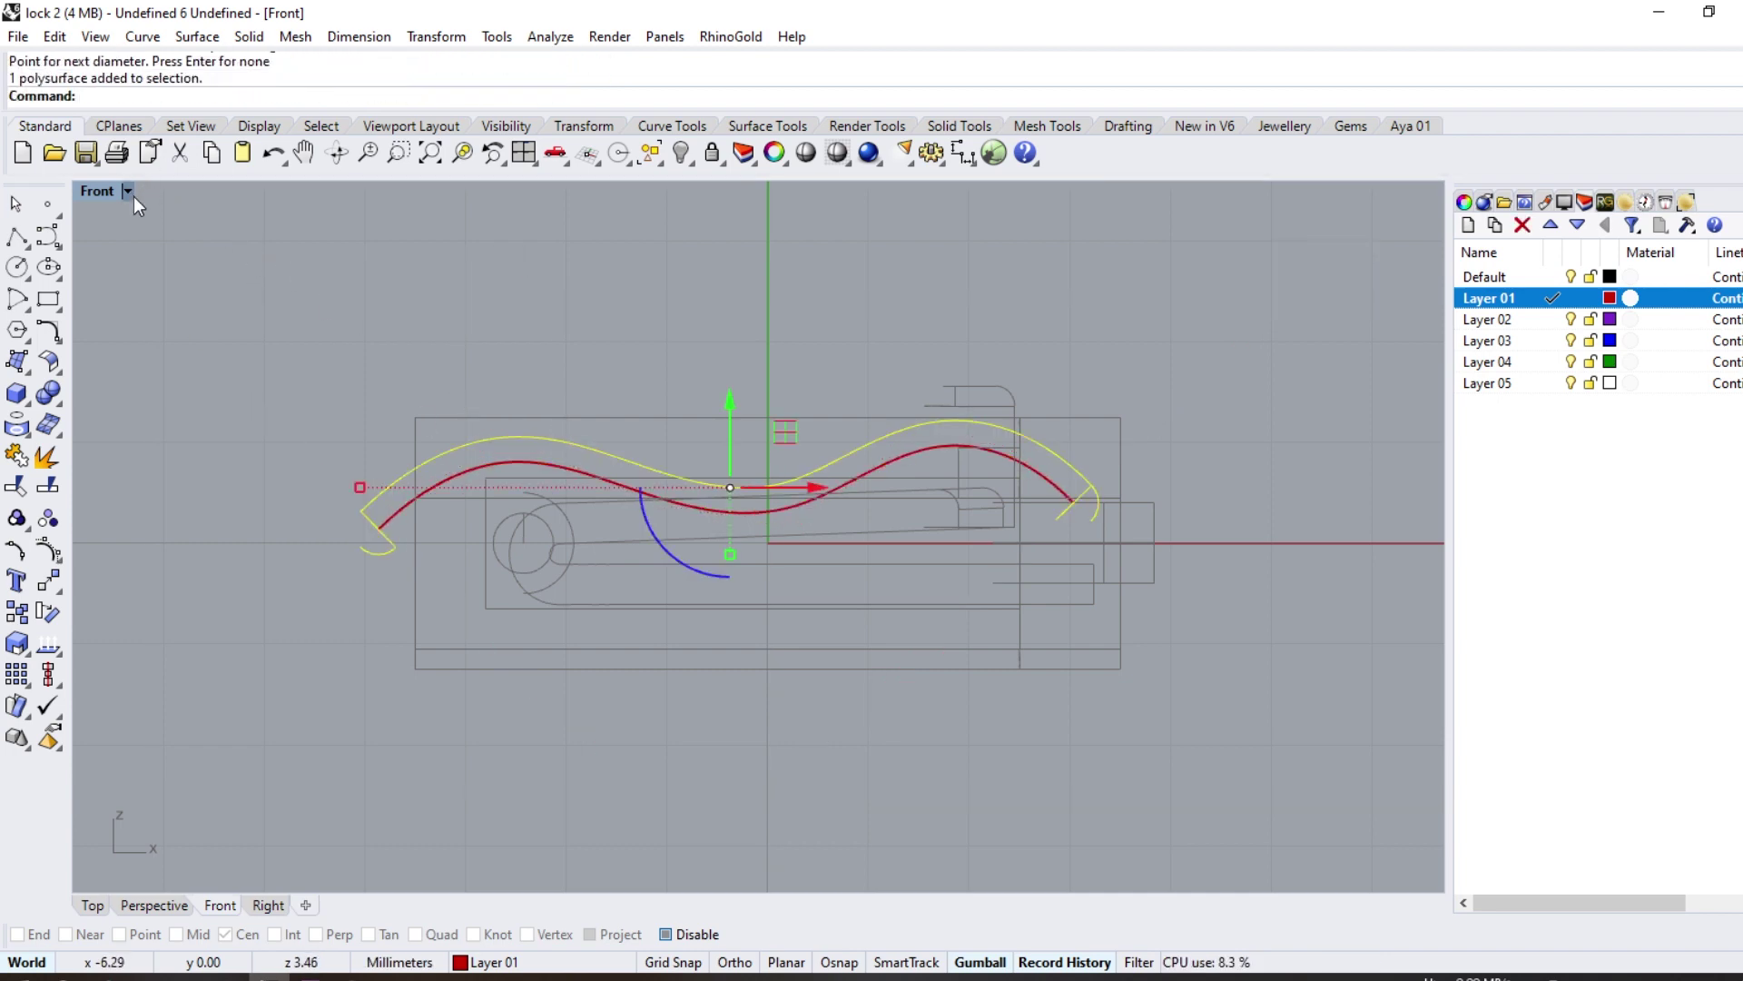
# Step: Set the Front view to Ghosted and mirror the pipe across the X axis
pyautogui.click(128, 193)
pyautogui.click(209, 311)
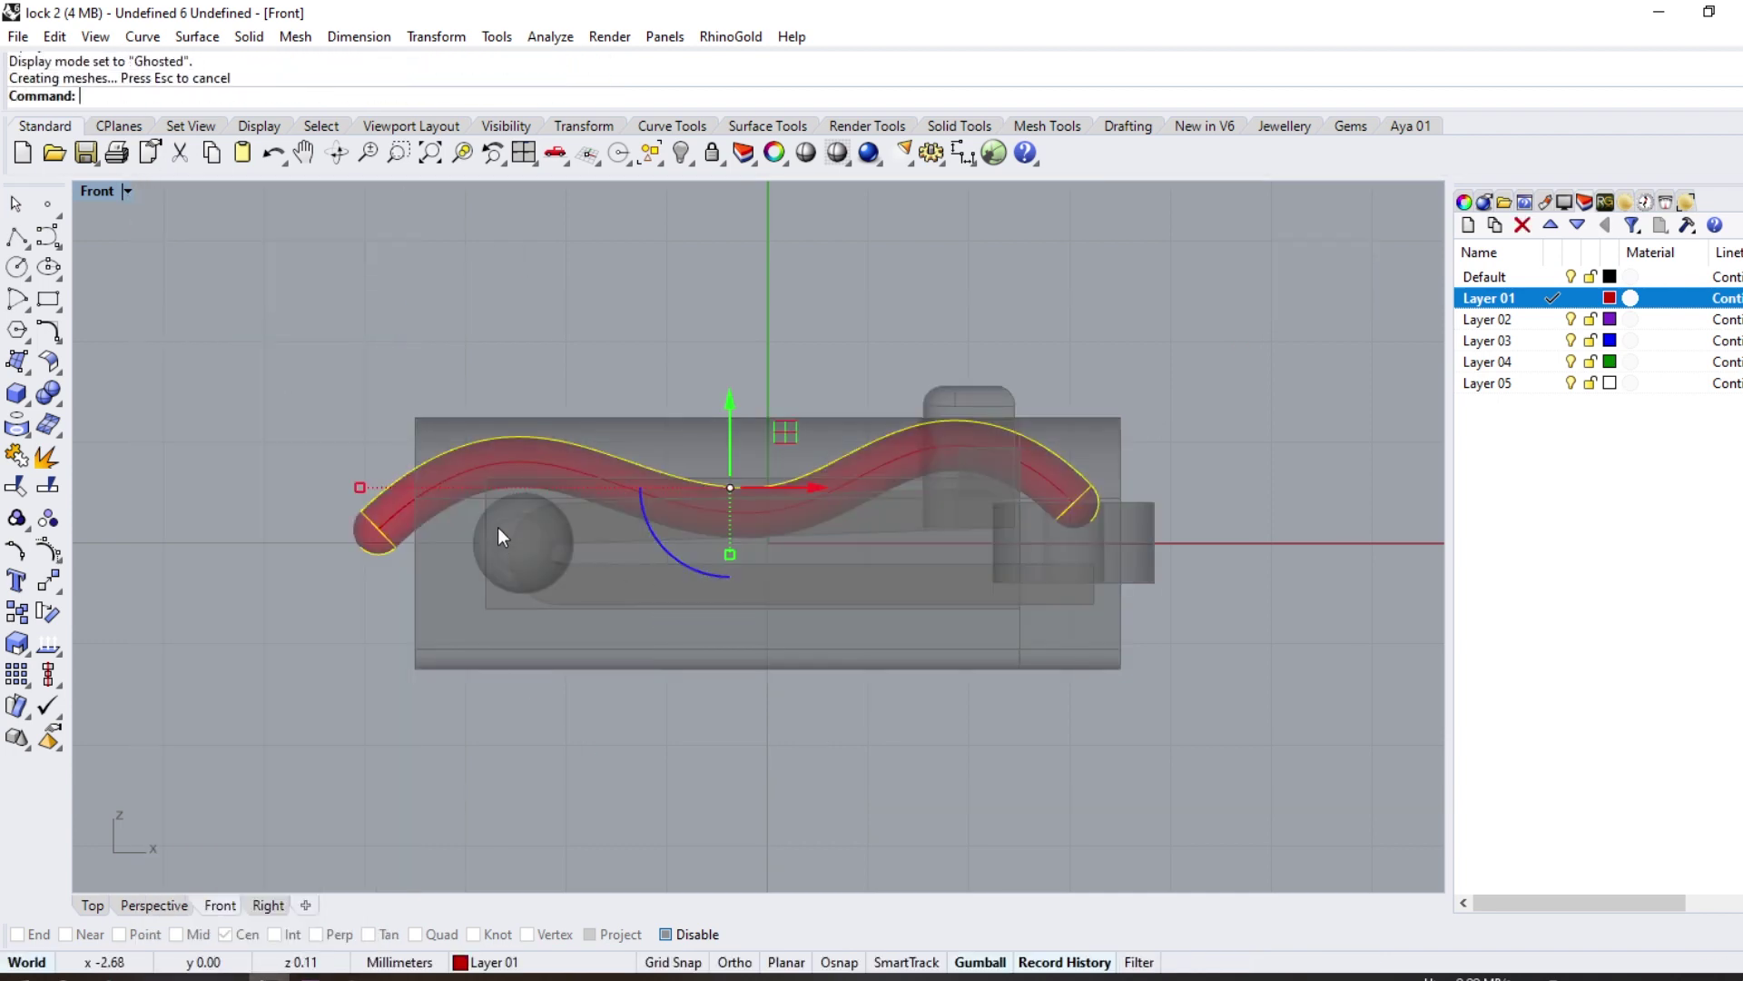
pyautogui.click(56, 594)
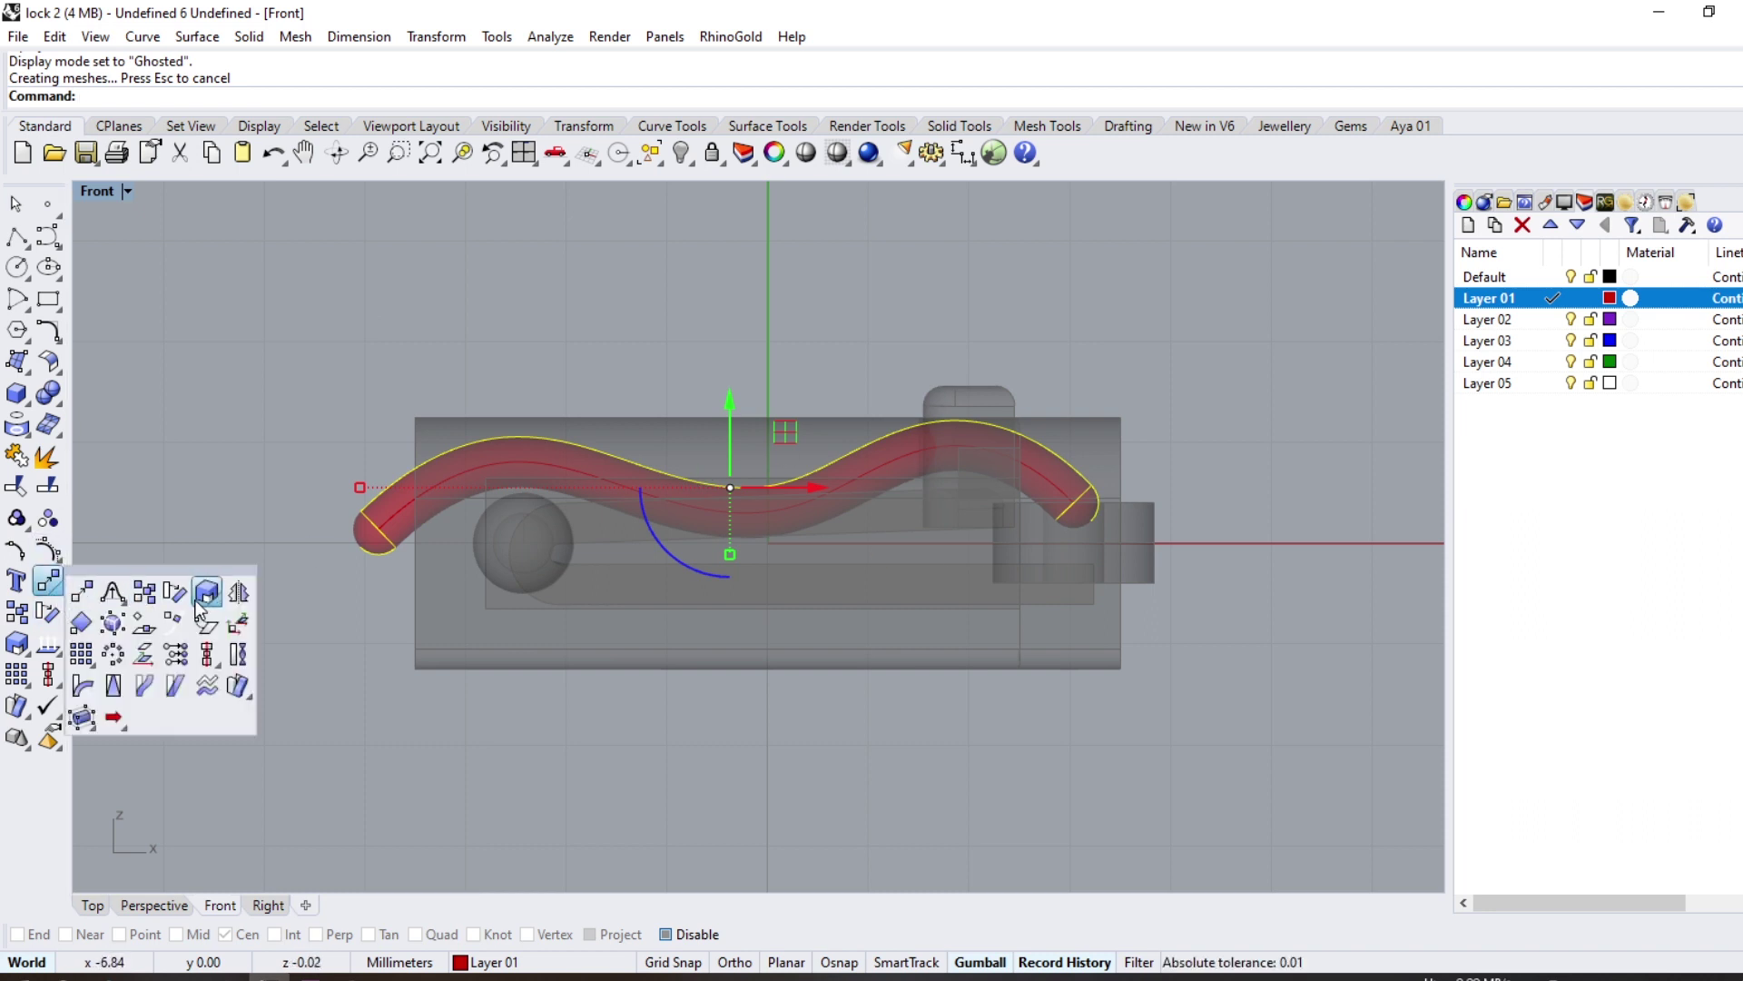
pyautogui.click(238, 594)
pyautogui.click(287, 97)
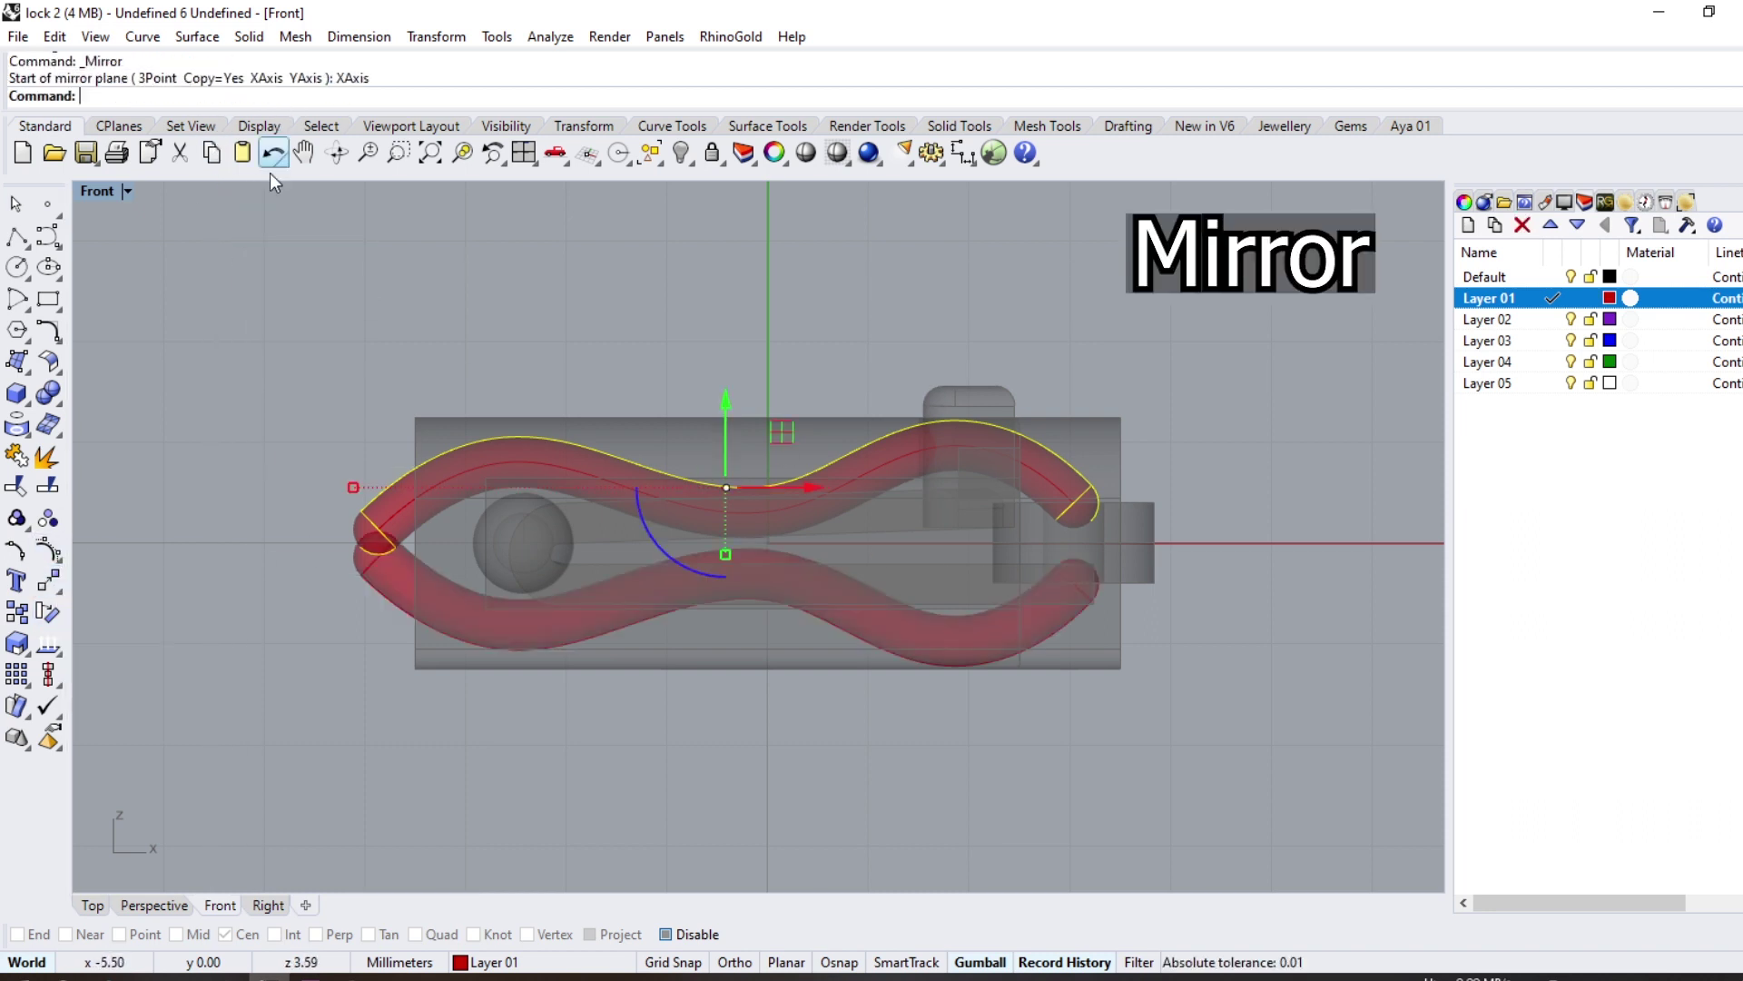
pyautogui.click(1061, 454)
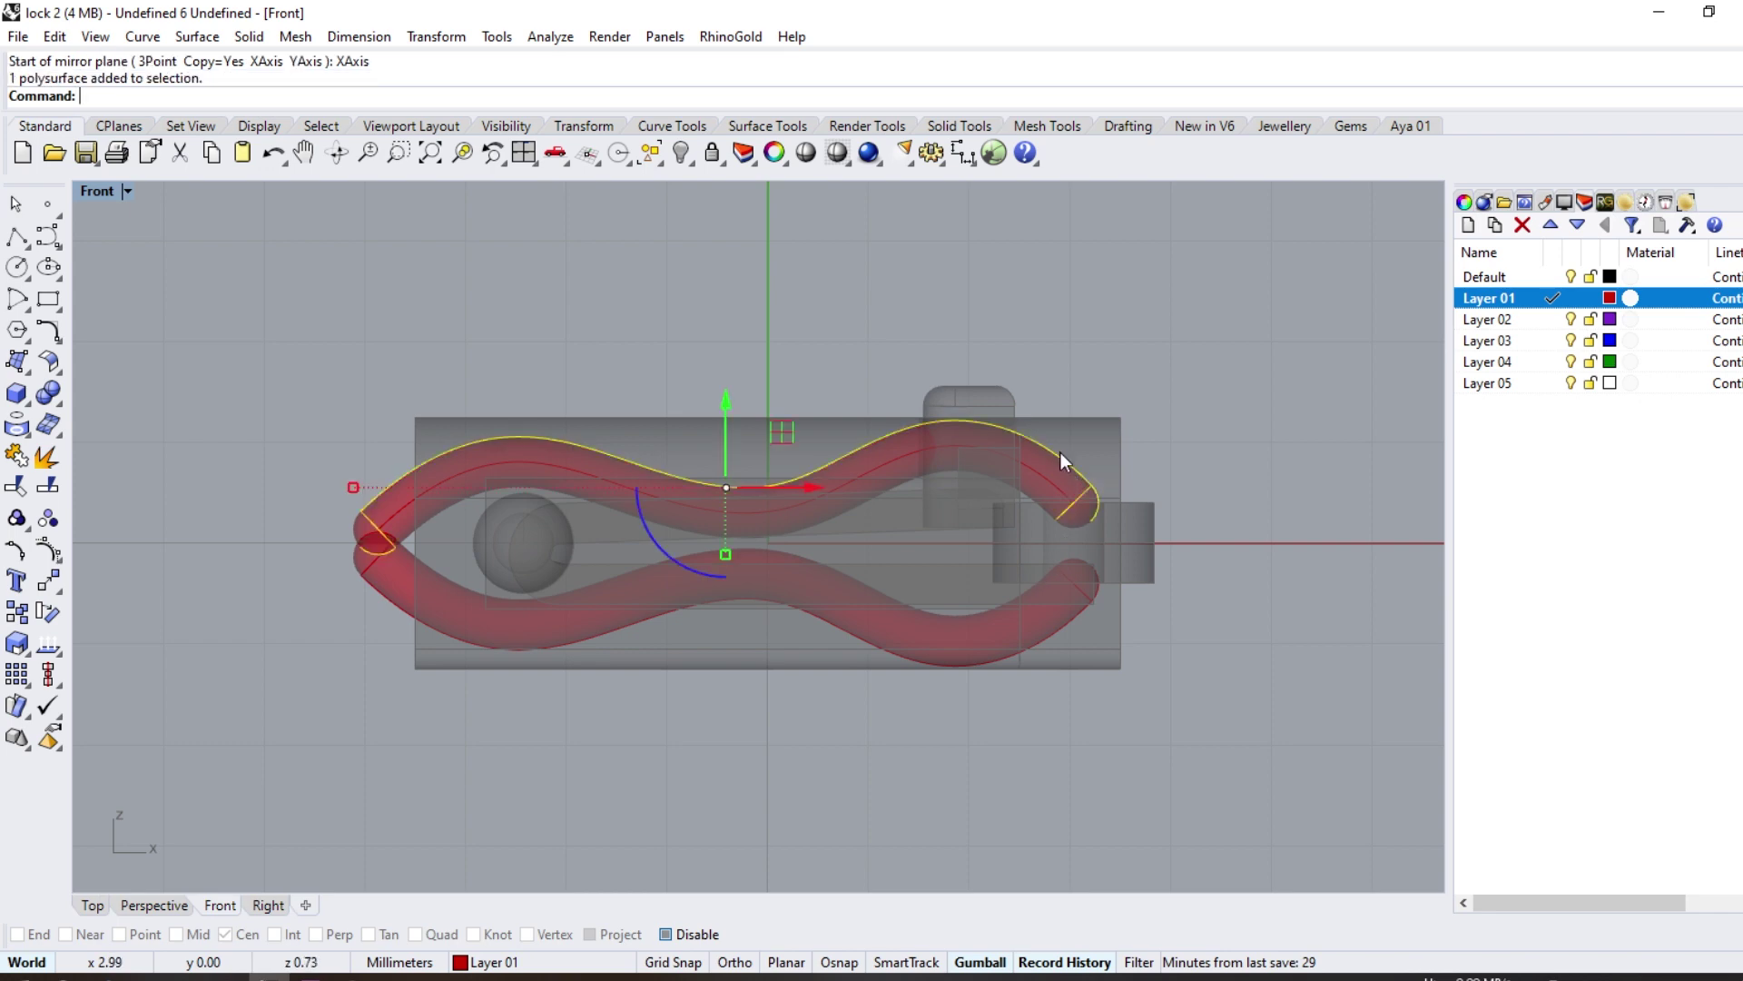
pyautogui.hotkey('ctrl', 'l')
# Step: Show the curve's control points and move two to bend the pipes' right ends
pyautogui.scroll(3, 1055, 559)
pyautogui.click(1071, 509)
pyautogui.press('F10')
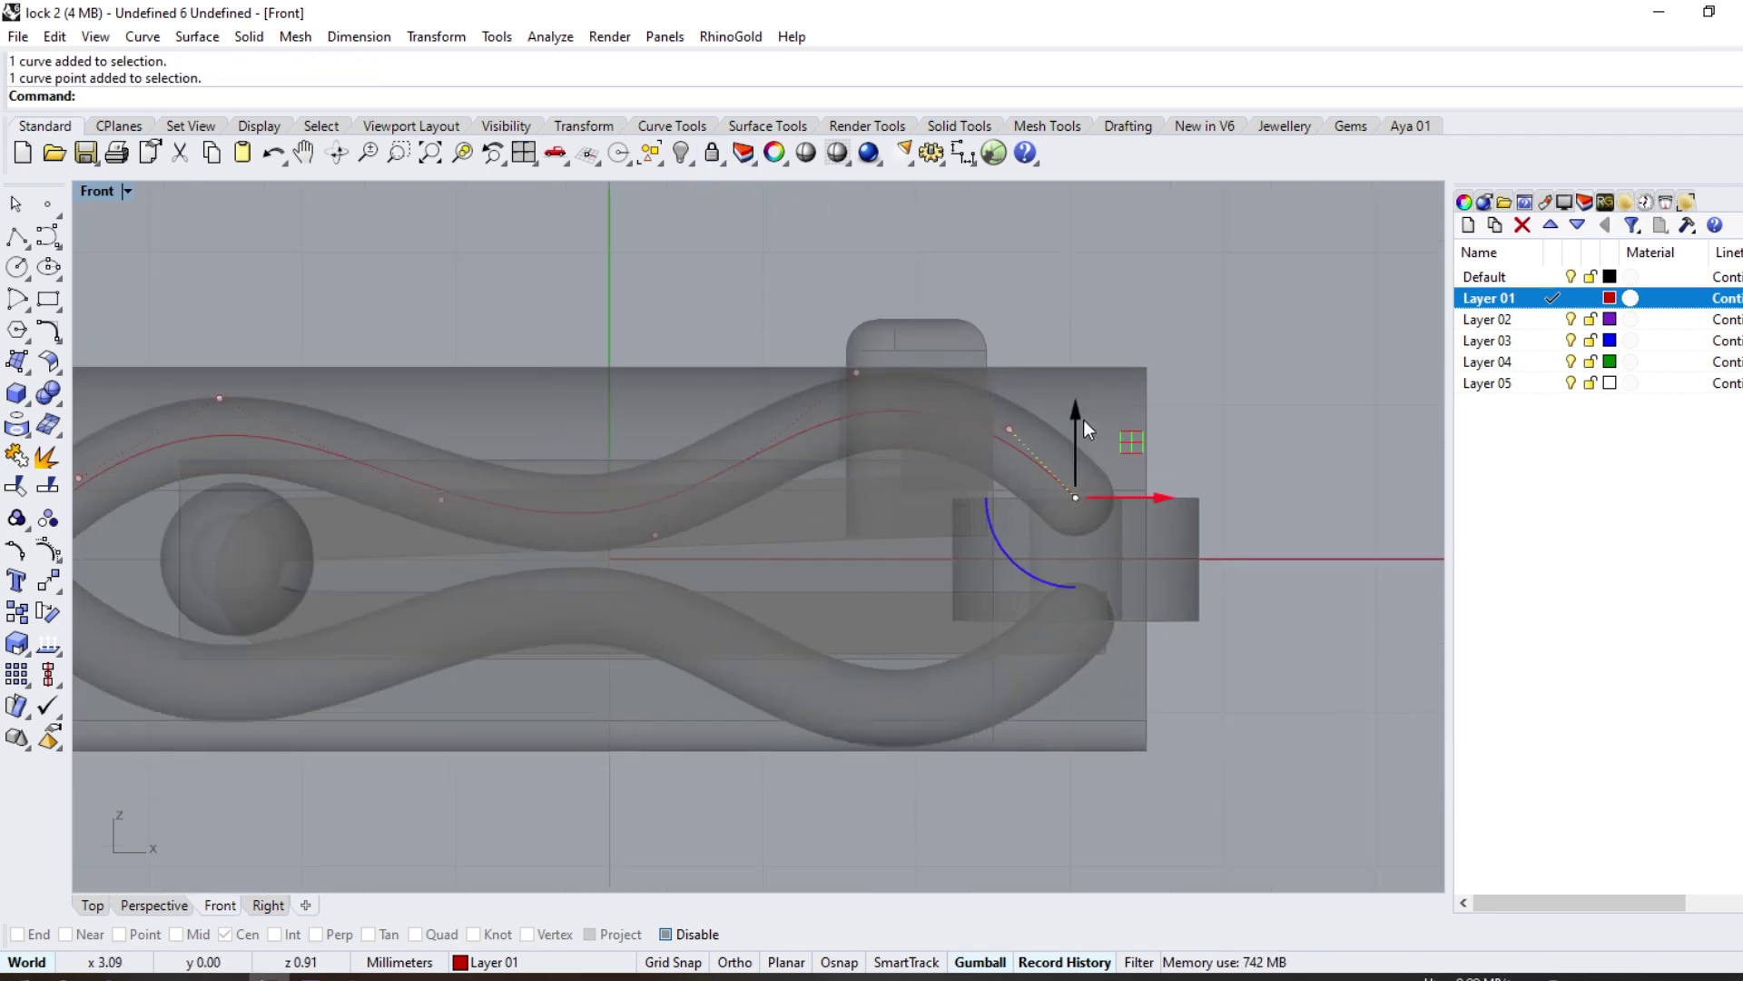
pyautogui.moveTo(1082, 419); pyautogui.dragTo(1090, 487)
pyautogui.scroll(3, 1039, 487)
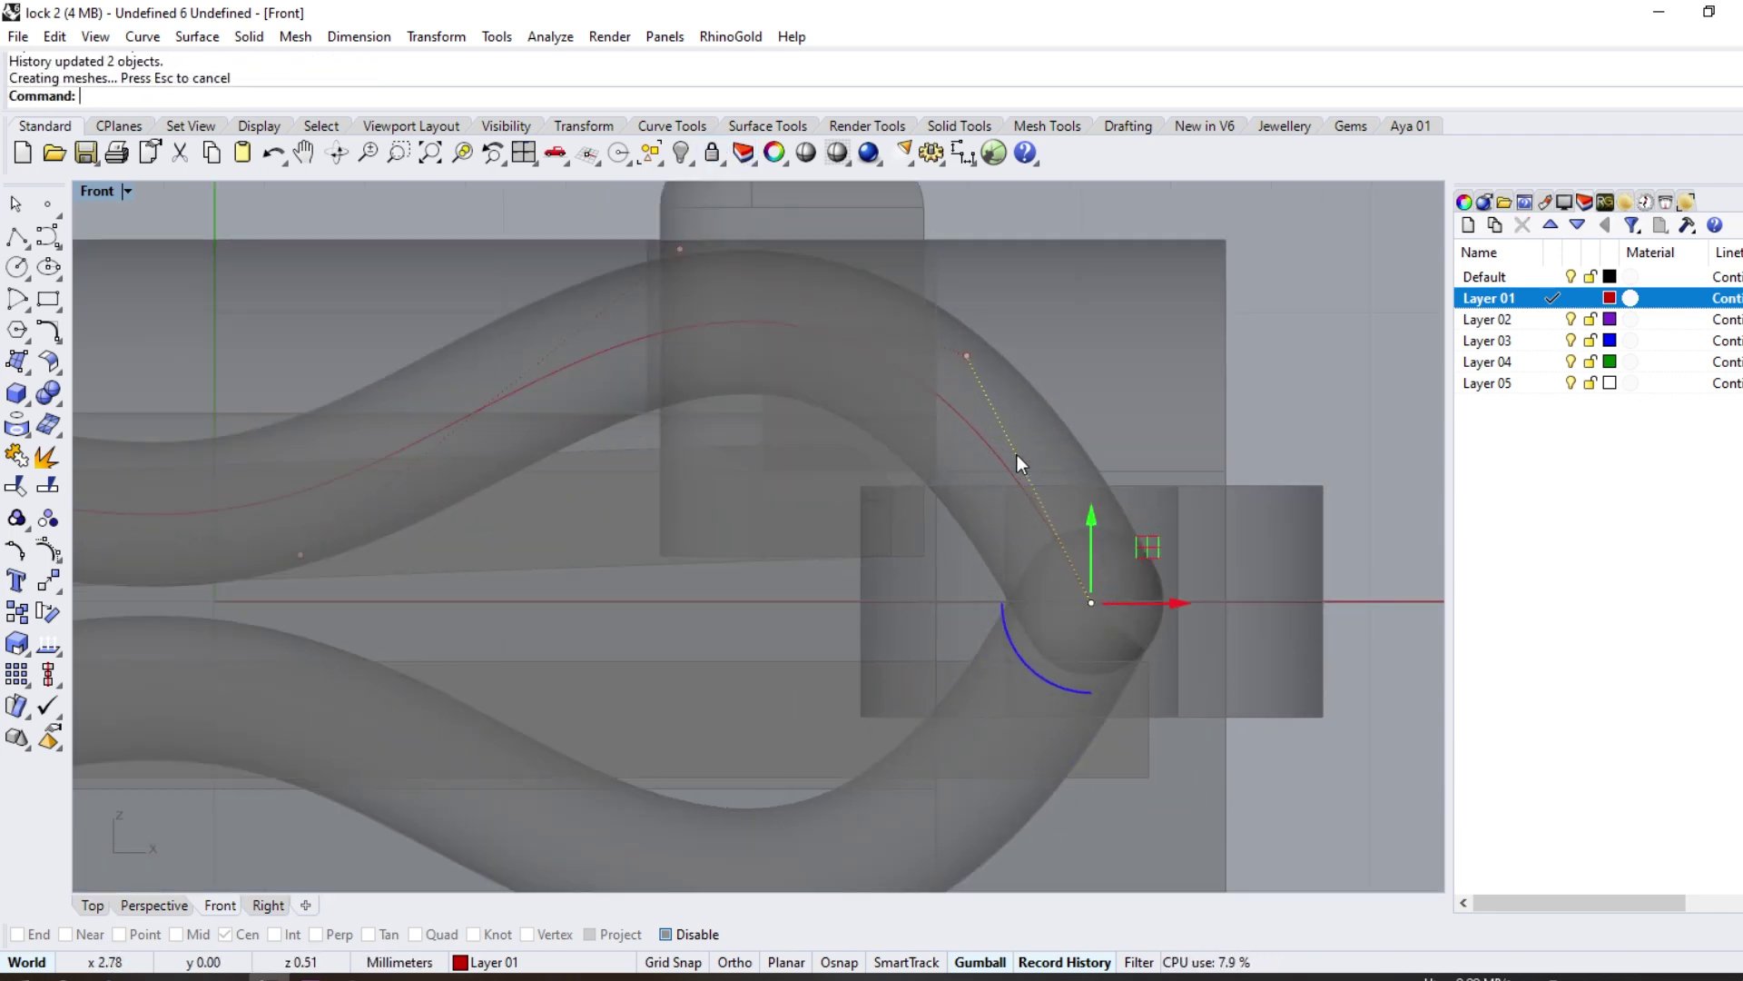
pyautogui.click(967, 355)
pyautogui.scroll(-3, 1075, 404)
pyautogui.moveTo(971, 358); pyautogui.dragTo(1073, 405)
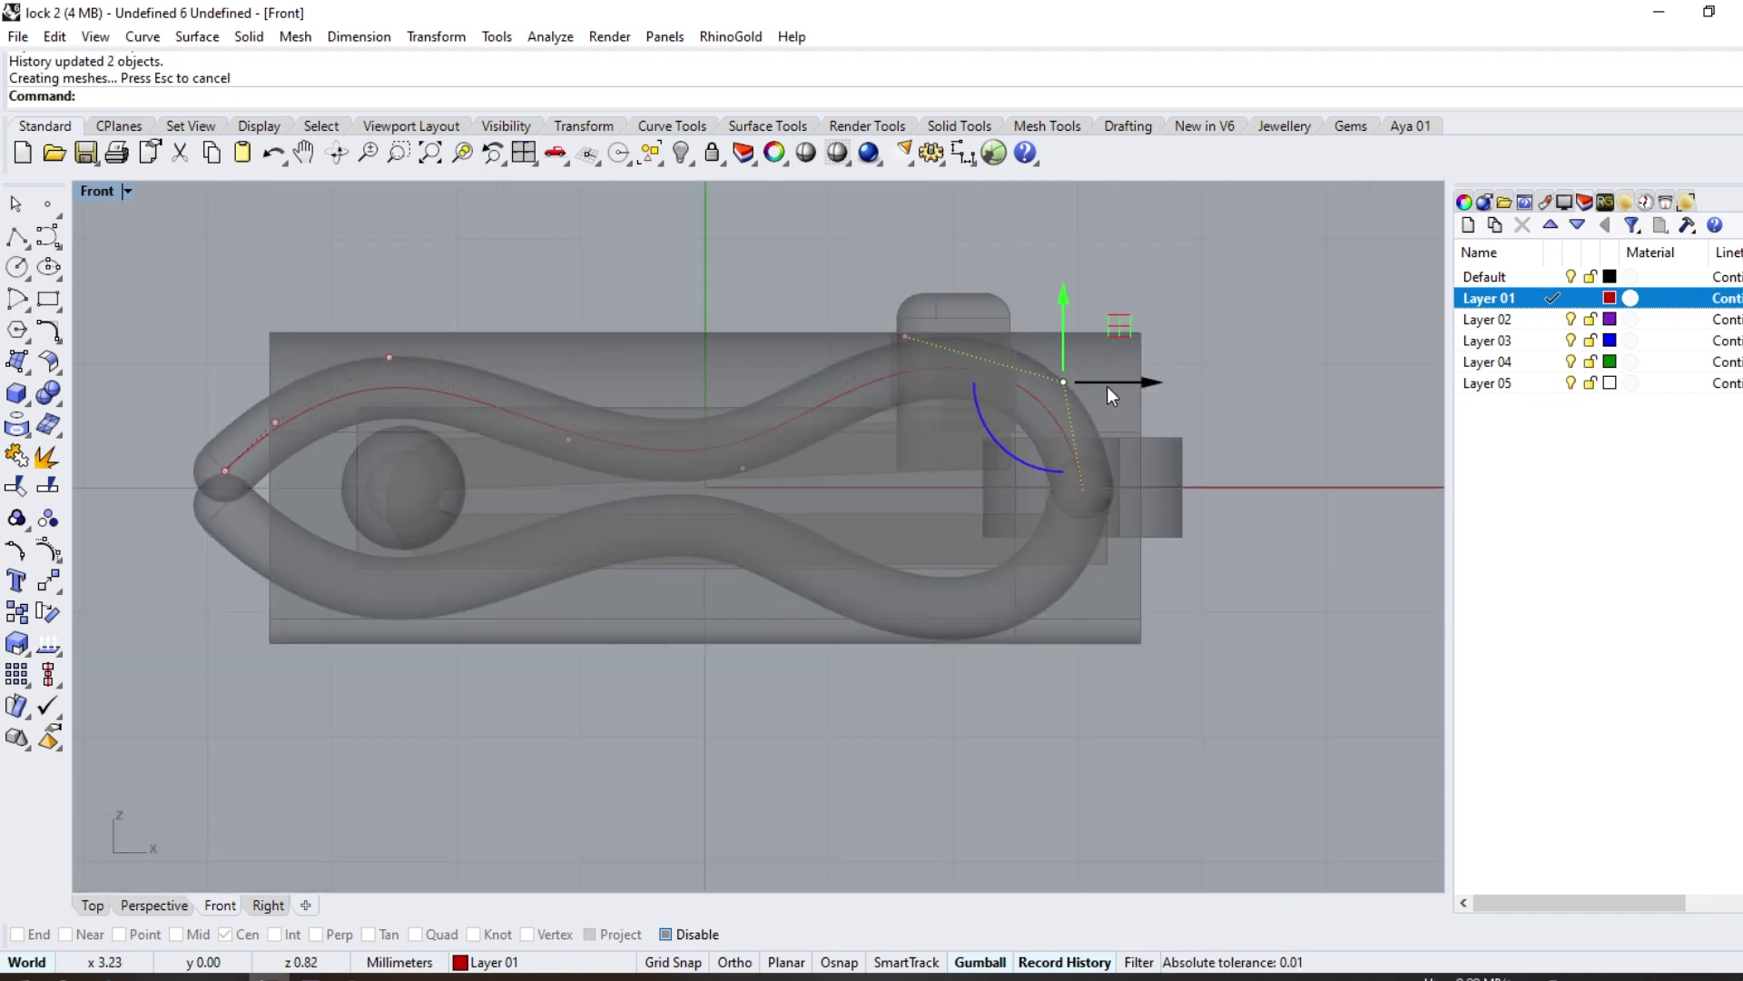
# Step: Adjust two more curve control points to refine the bend
pyautogui.moveTo(585, 472); pyautogui.dragTo(644, 478, button='right')
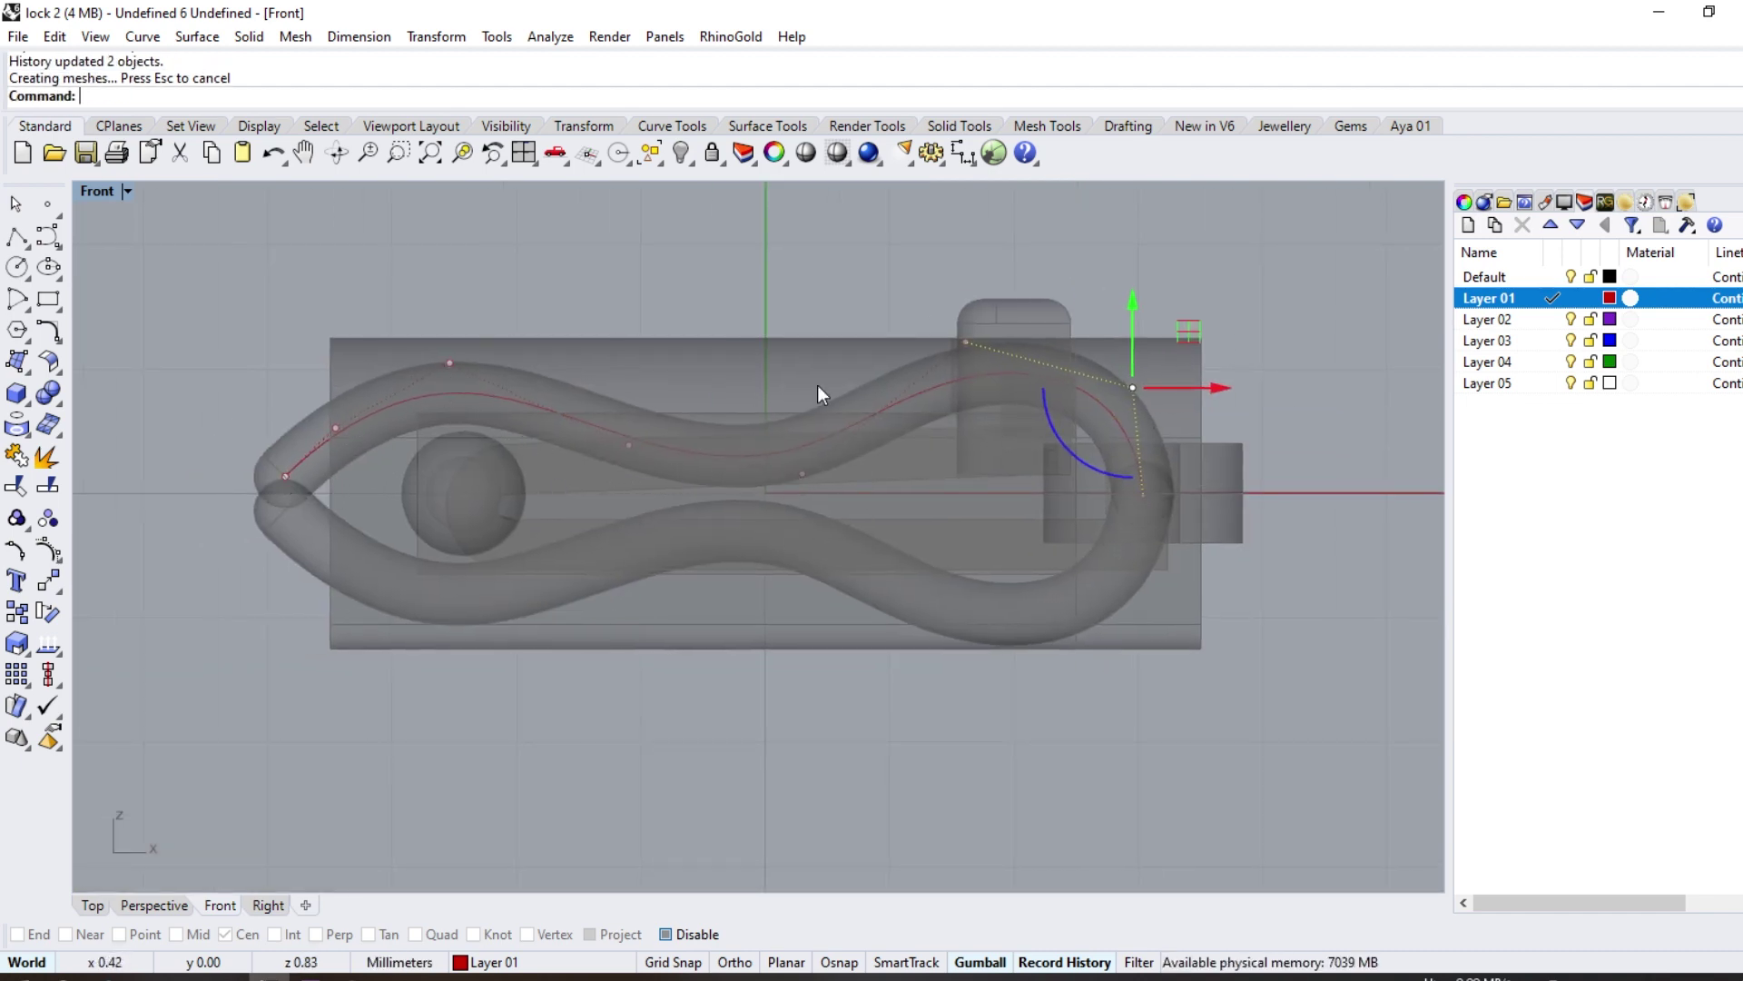
pyautogui.click(629, 445)
pyautogui.moveTo(630, 448); pyautogui.dragTo(630, 459)
pyautogui.click(803, 473)
pyautogui.moveTo(803, 380); pyautogui.dragTo(800, 393)
# Step: In Perspective, shift the curve and pipes outward along Y, then view from Top
pyautogui.click(155, 905)
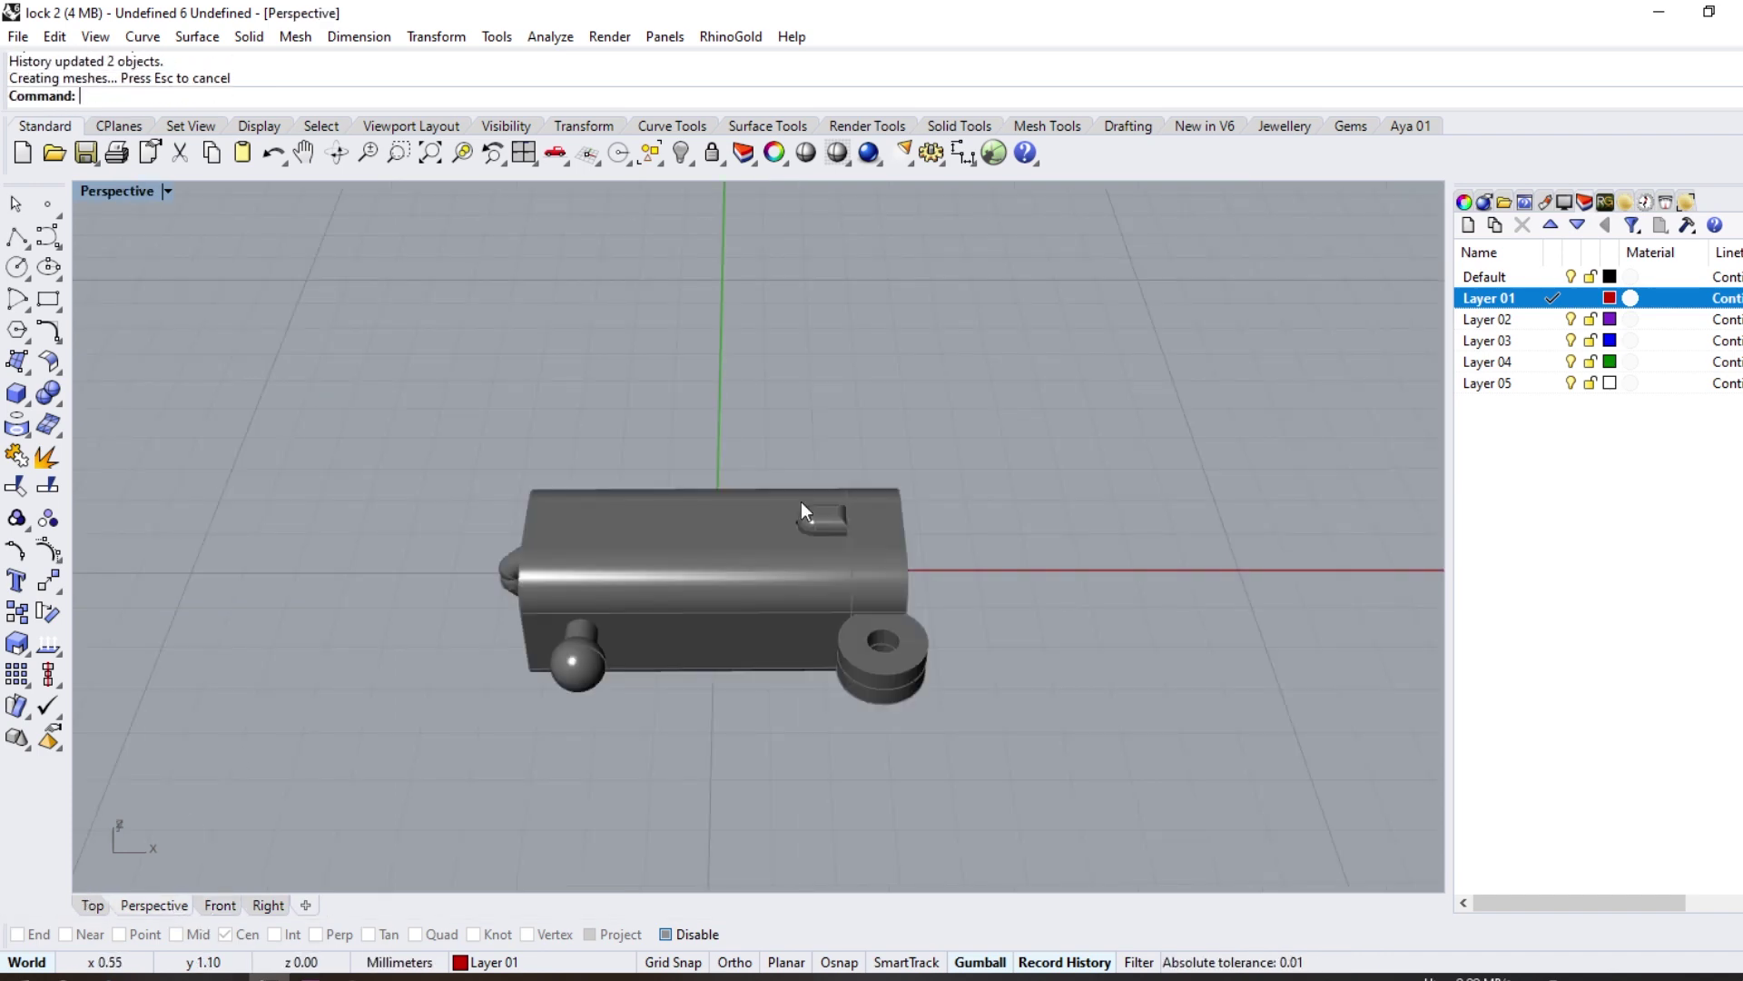
pyautogui.moveTo(801, 501); pyautogui.dragTo(700, 380, button='right')
pyautogui.moveTo(370, 884); pyautogui.dragTo(372, 886)
pyautogui.scroll(2, 753, 597)
pyautogui.scroll(3, 753, 598)
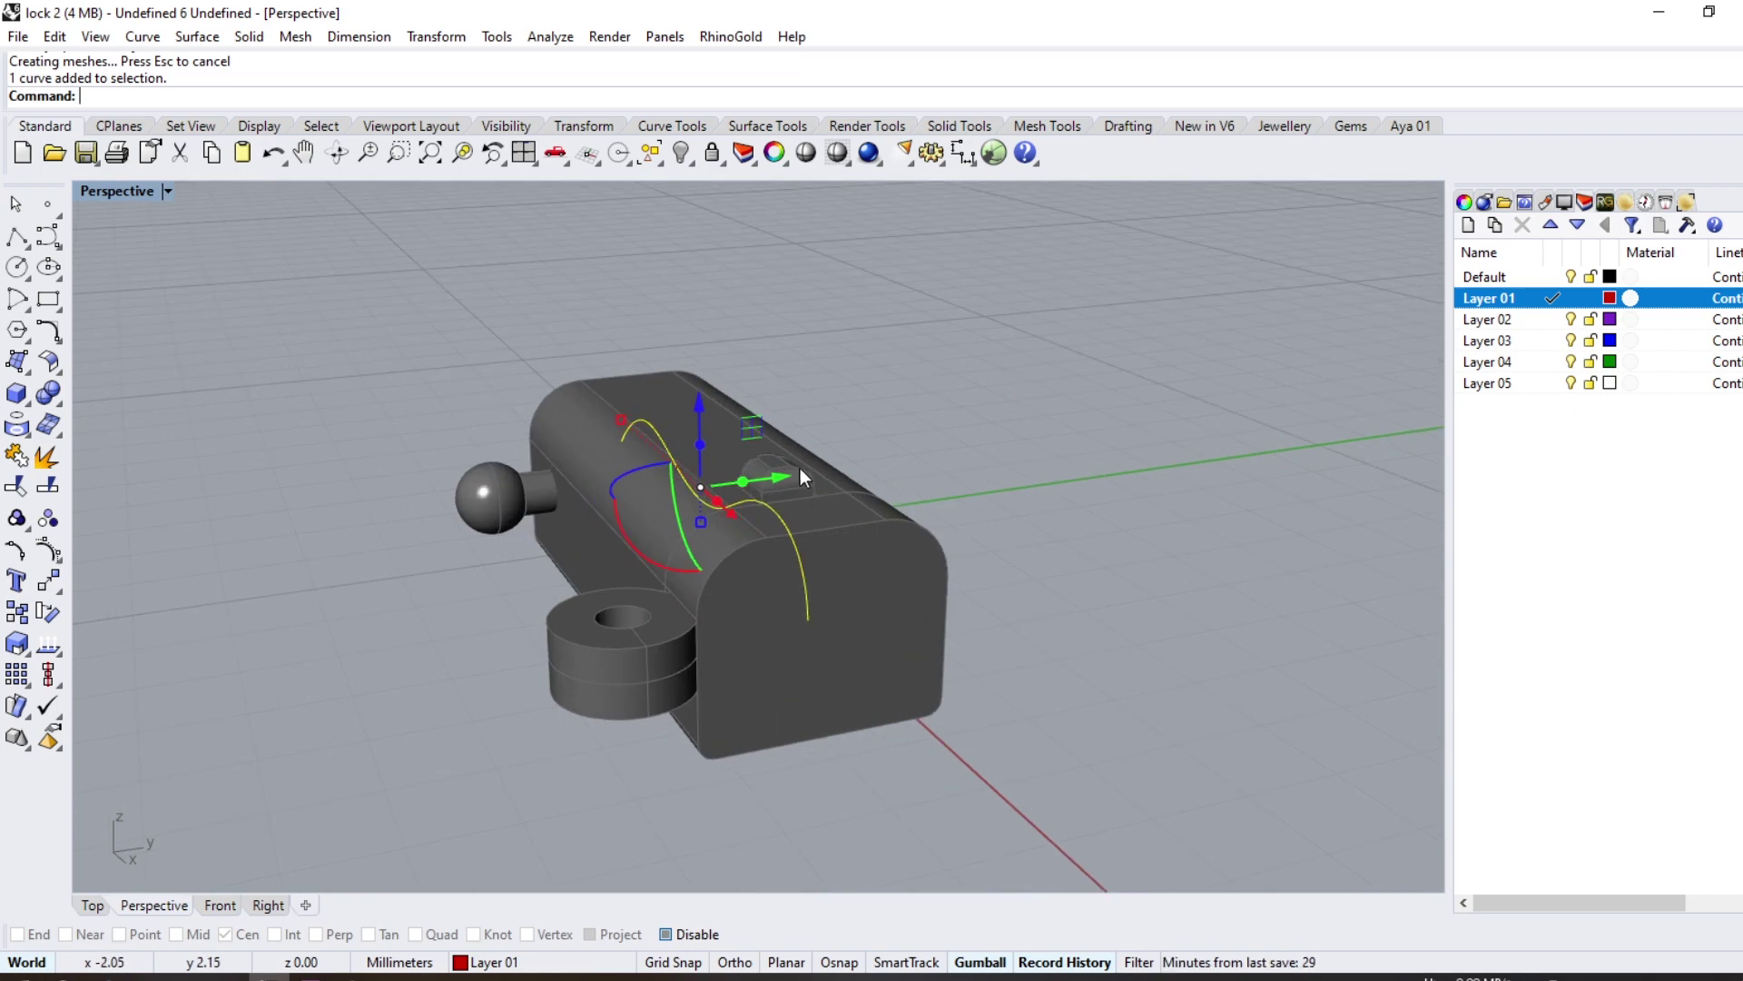
pyautogui.moveTo(778, 476); pyautogui.dragTo(625, 481)
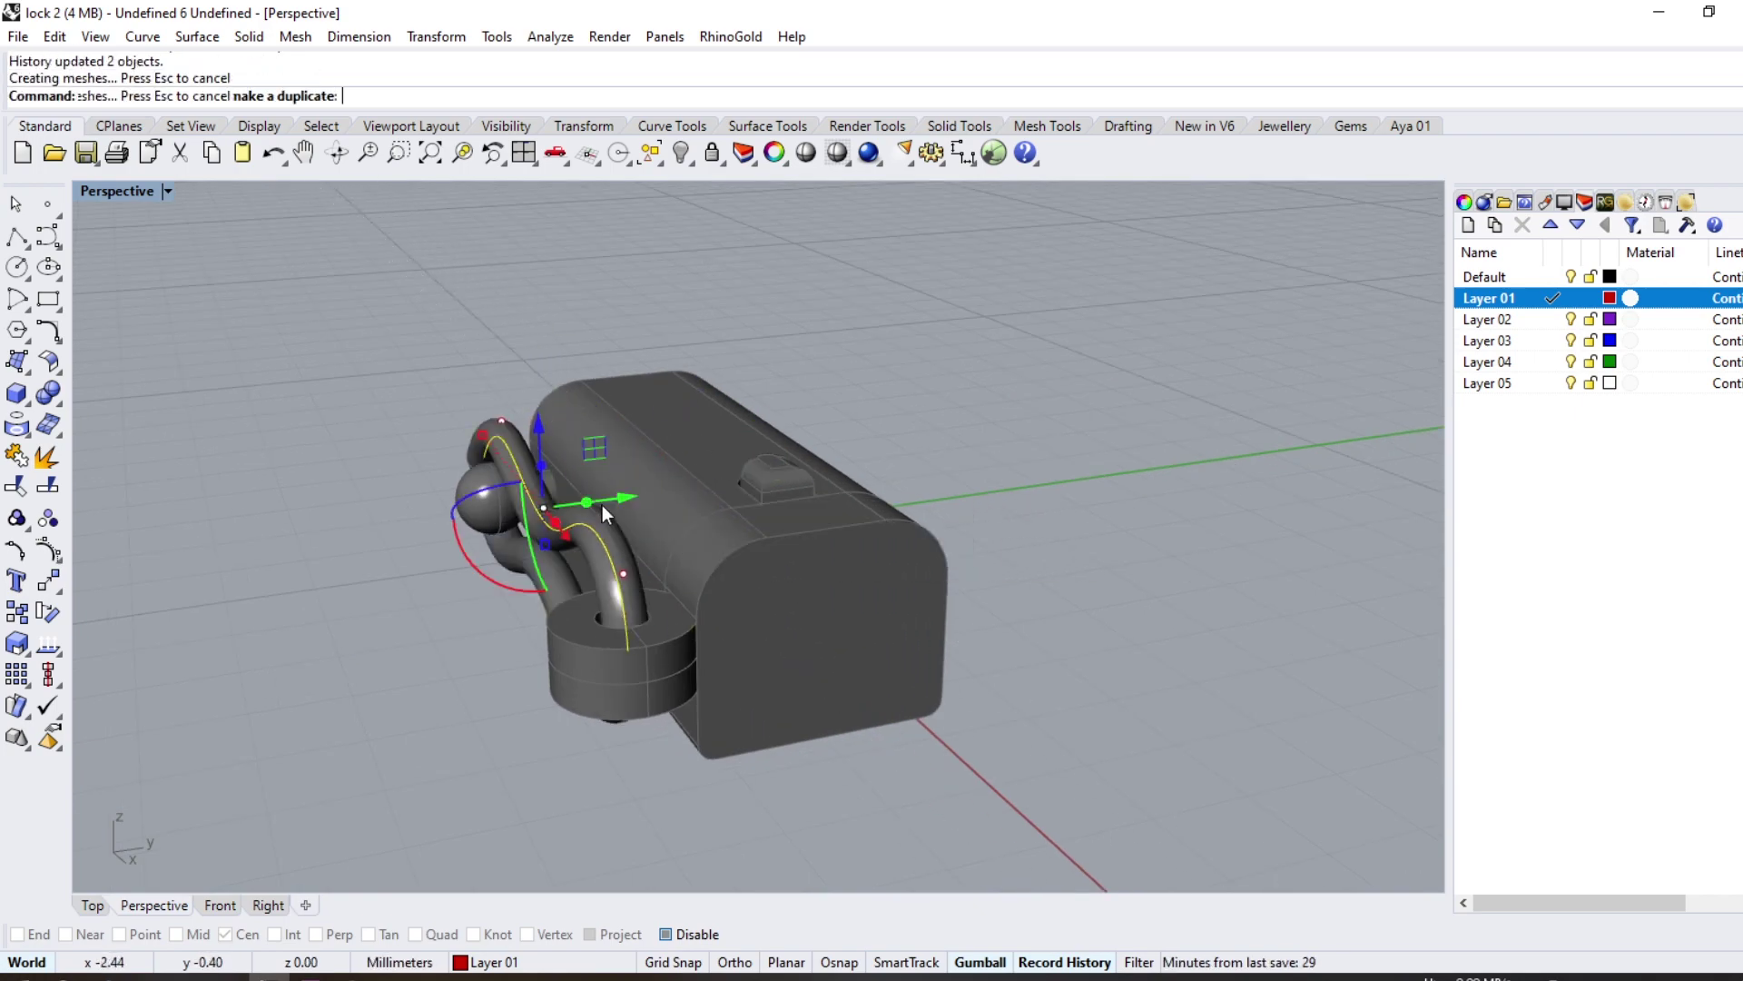
pyautogui.moveTo(602, 504)
pyautogui.mouseDown(button='right')
pyautogui.moveTo(688, 437)
pyautogui.moveTo(642, 750)
pyautogui.mouseUp(button='right')
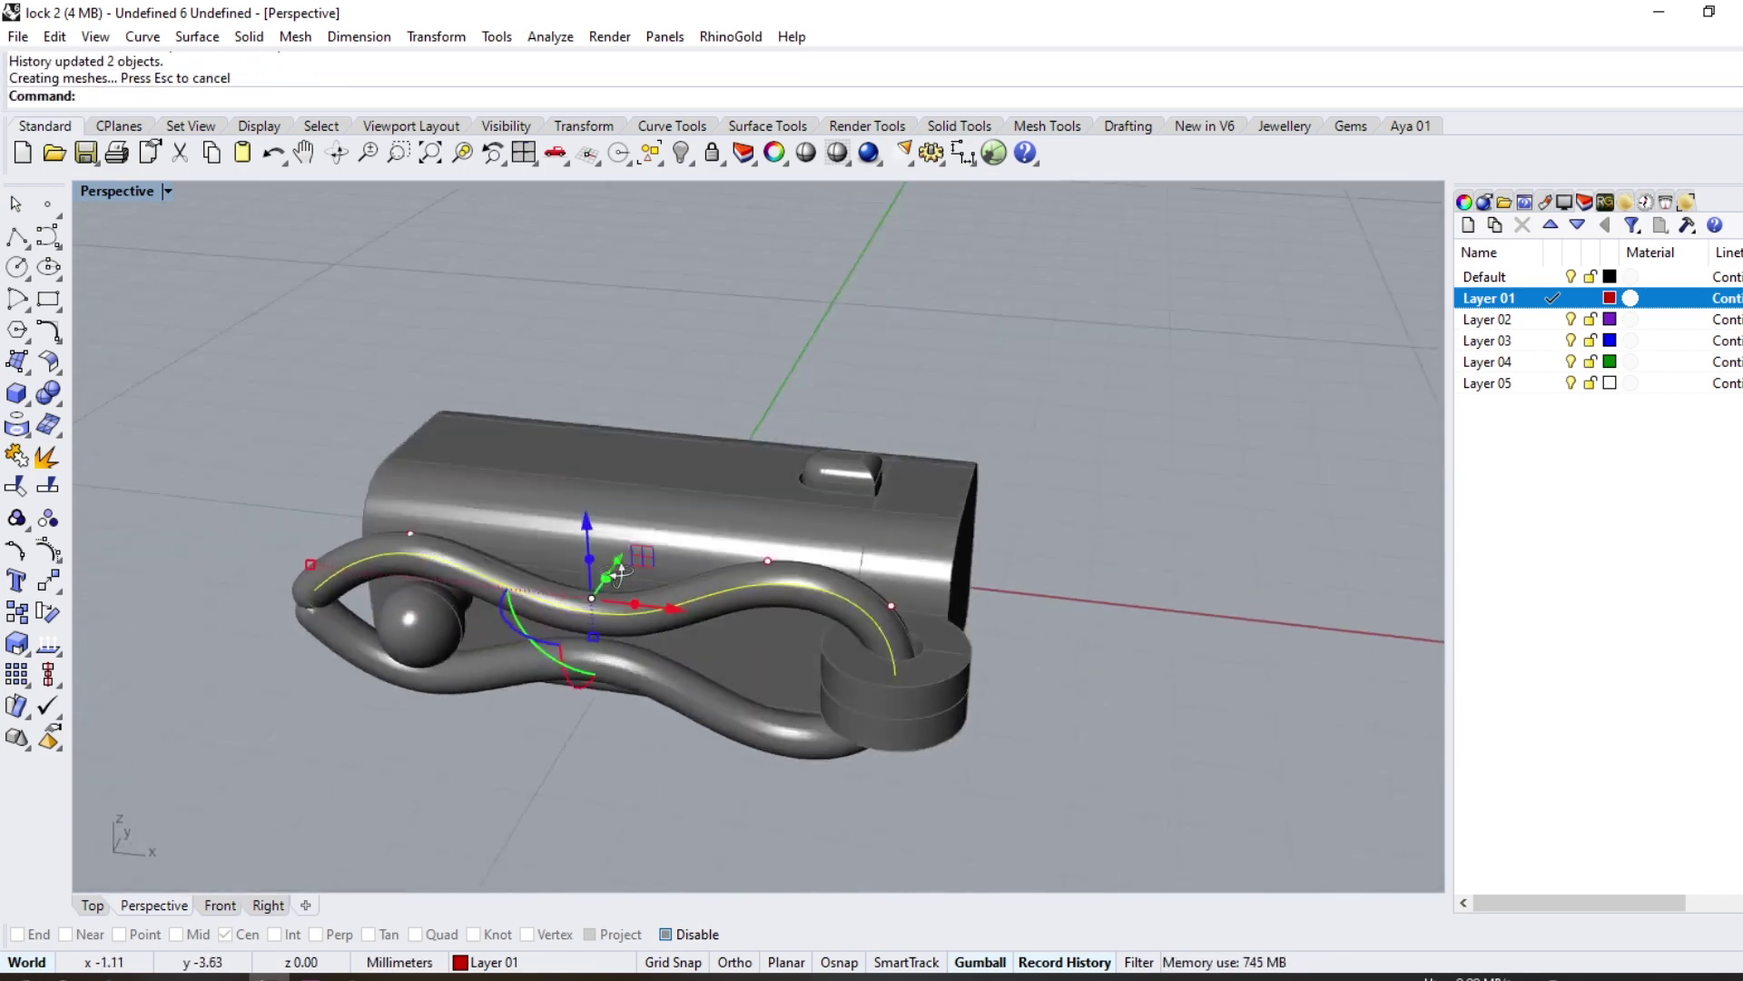
pyautogui.click(92, 906)
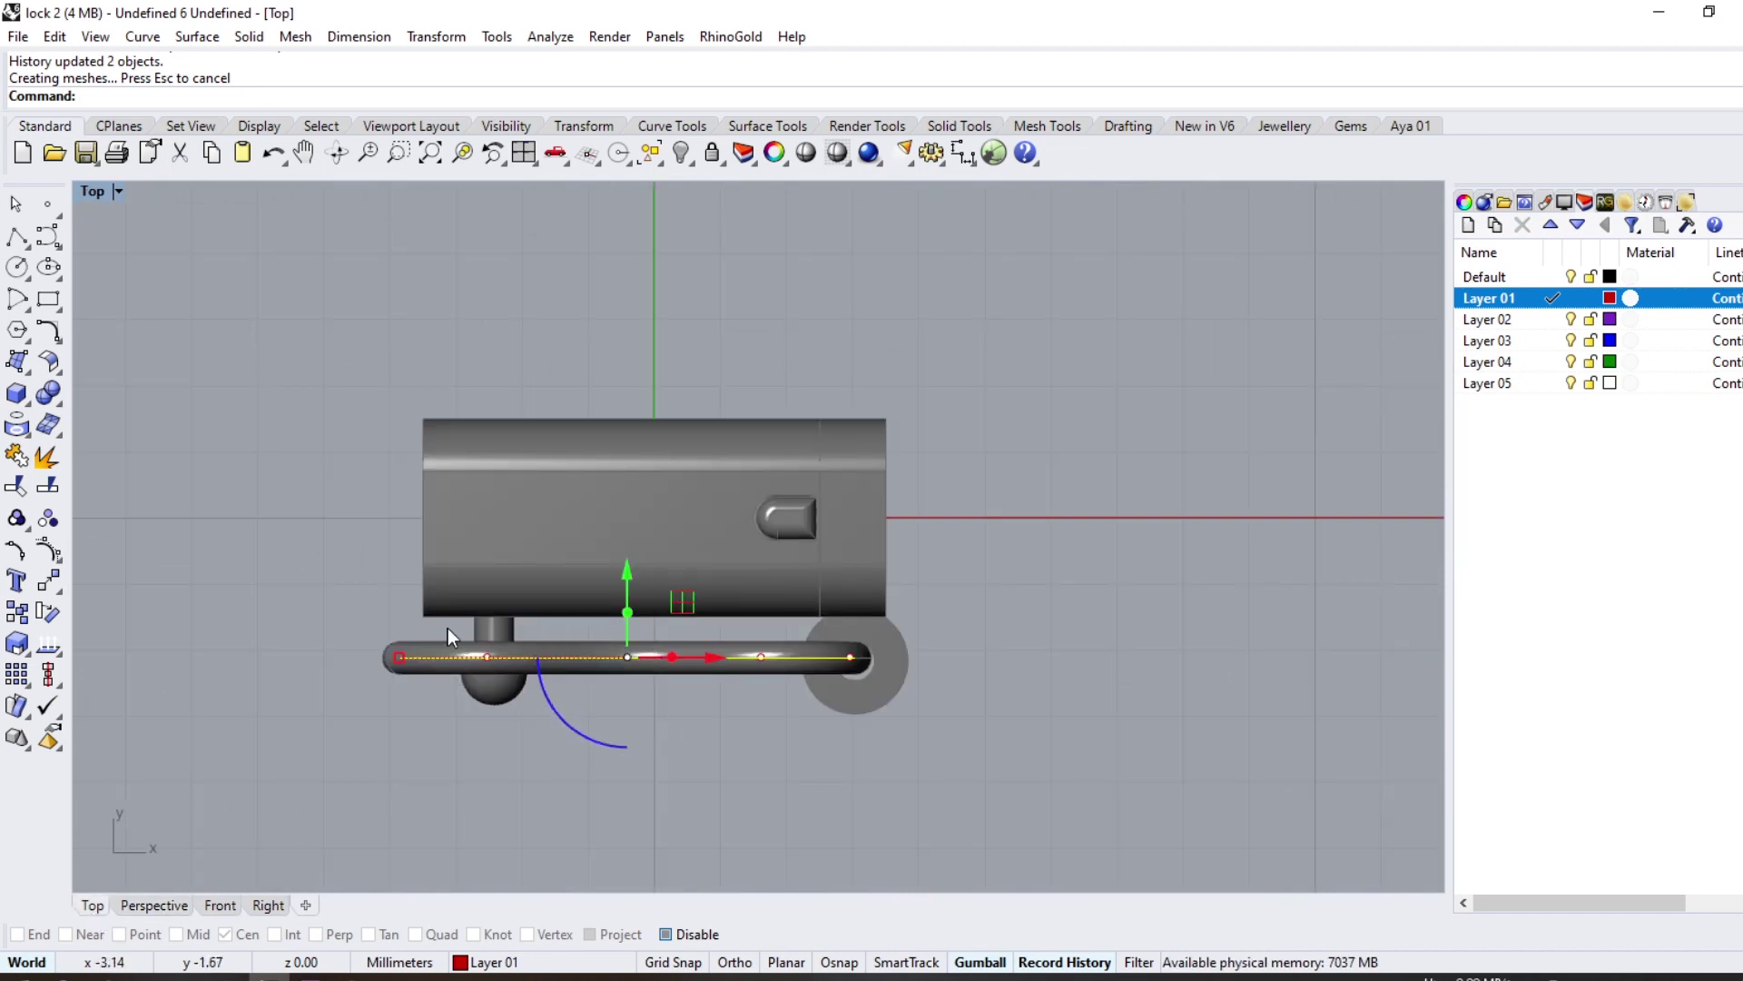
# Step: Place a bounding-box control cage around the wavy curve
pyautogui.press('Escape')
pyautogui.moveTo(780, 607); pyautogui.dragTo(689, 732)
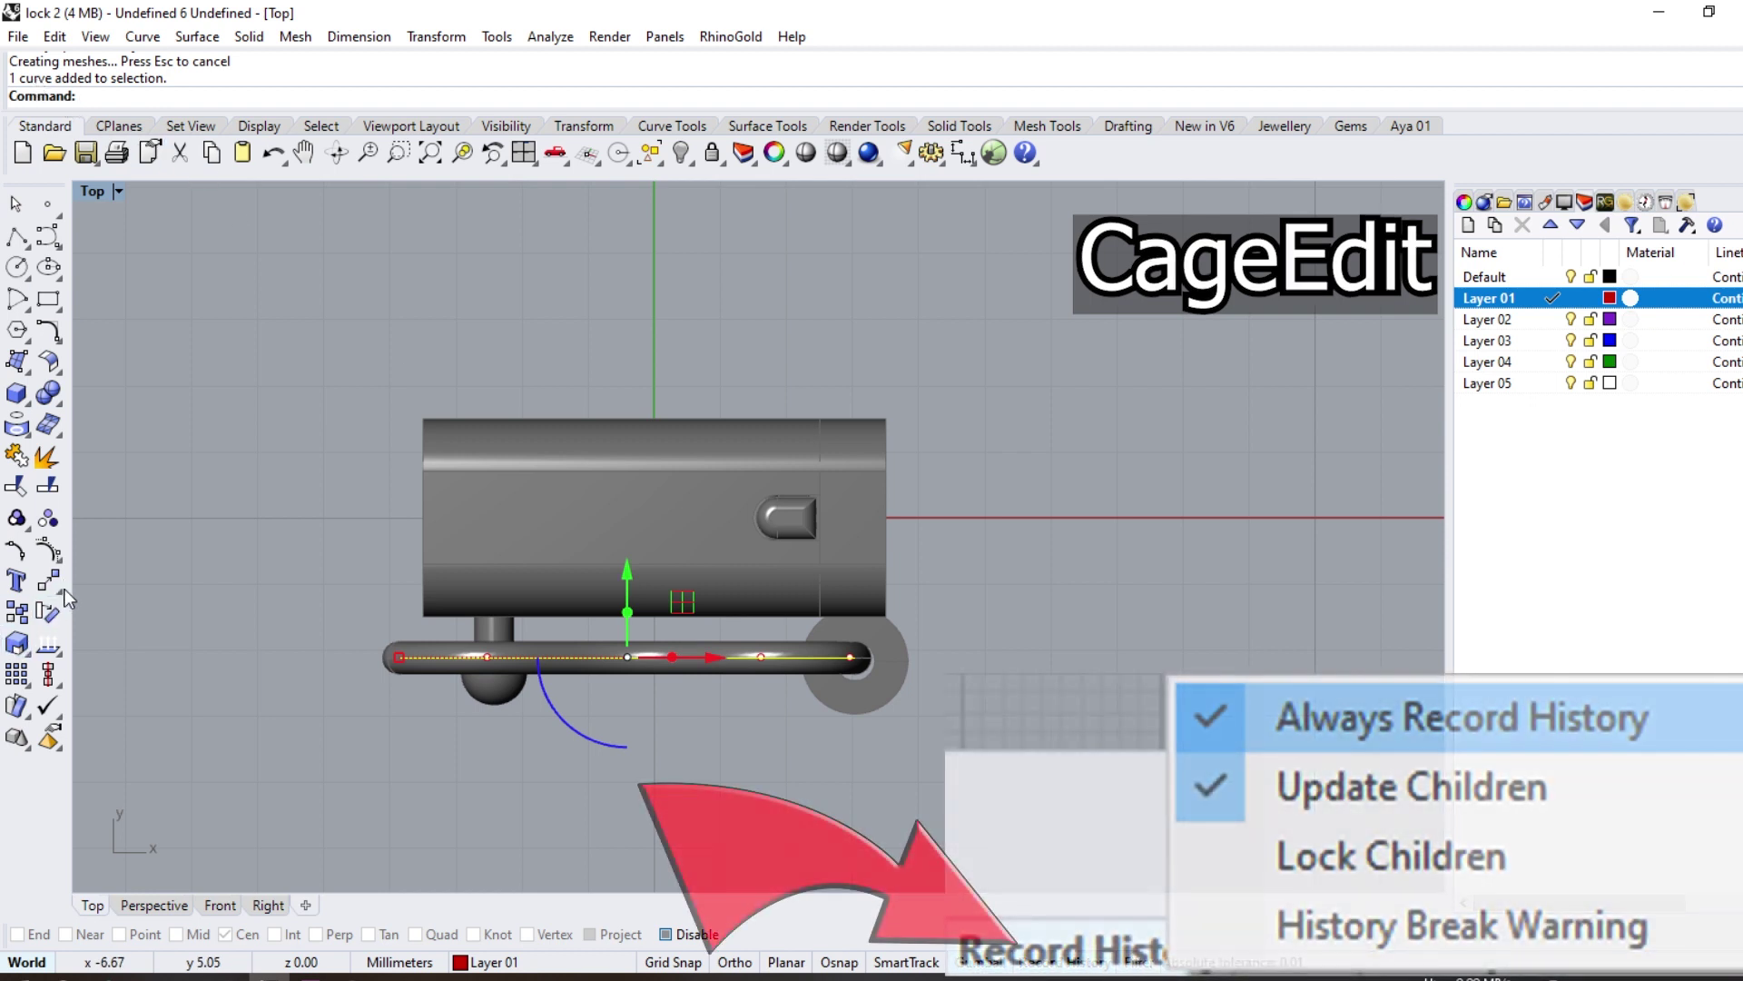
pyautogui.click(62, 590)
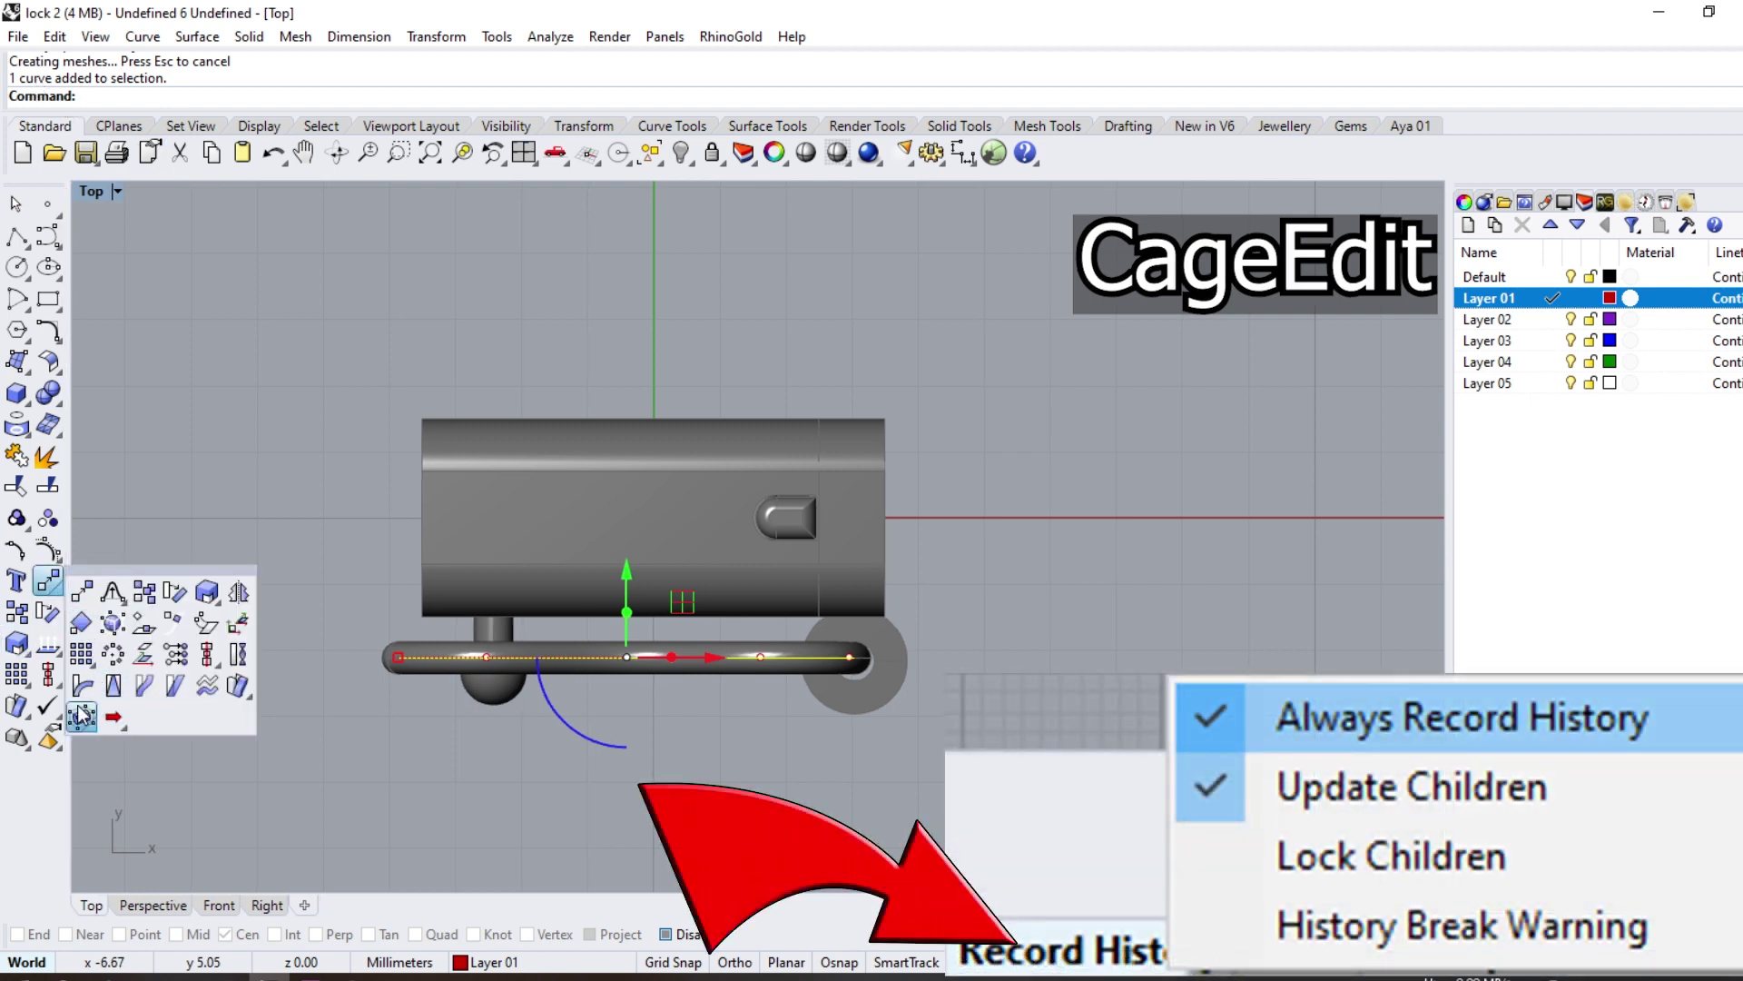
pyautogui.click(114, 717)
pyautogui.click(195, 95)
pyautogui.click(215, 96)
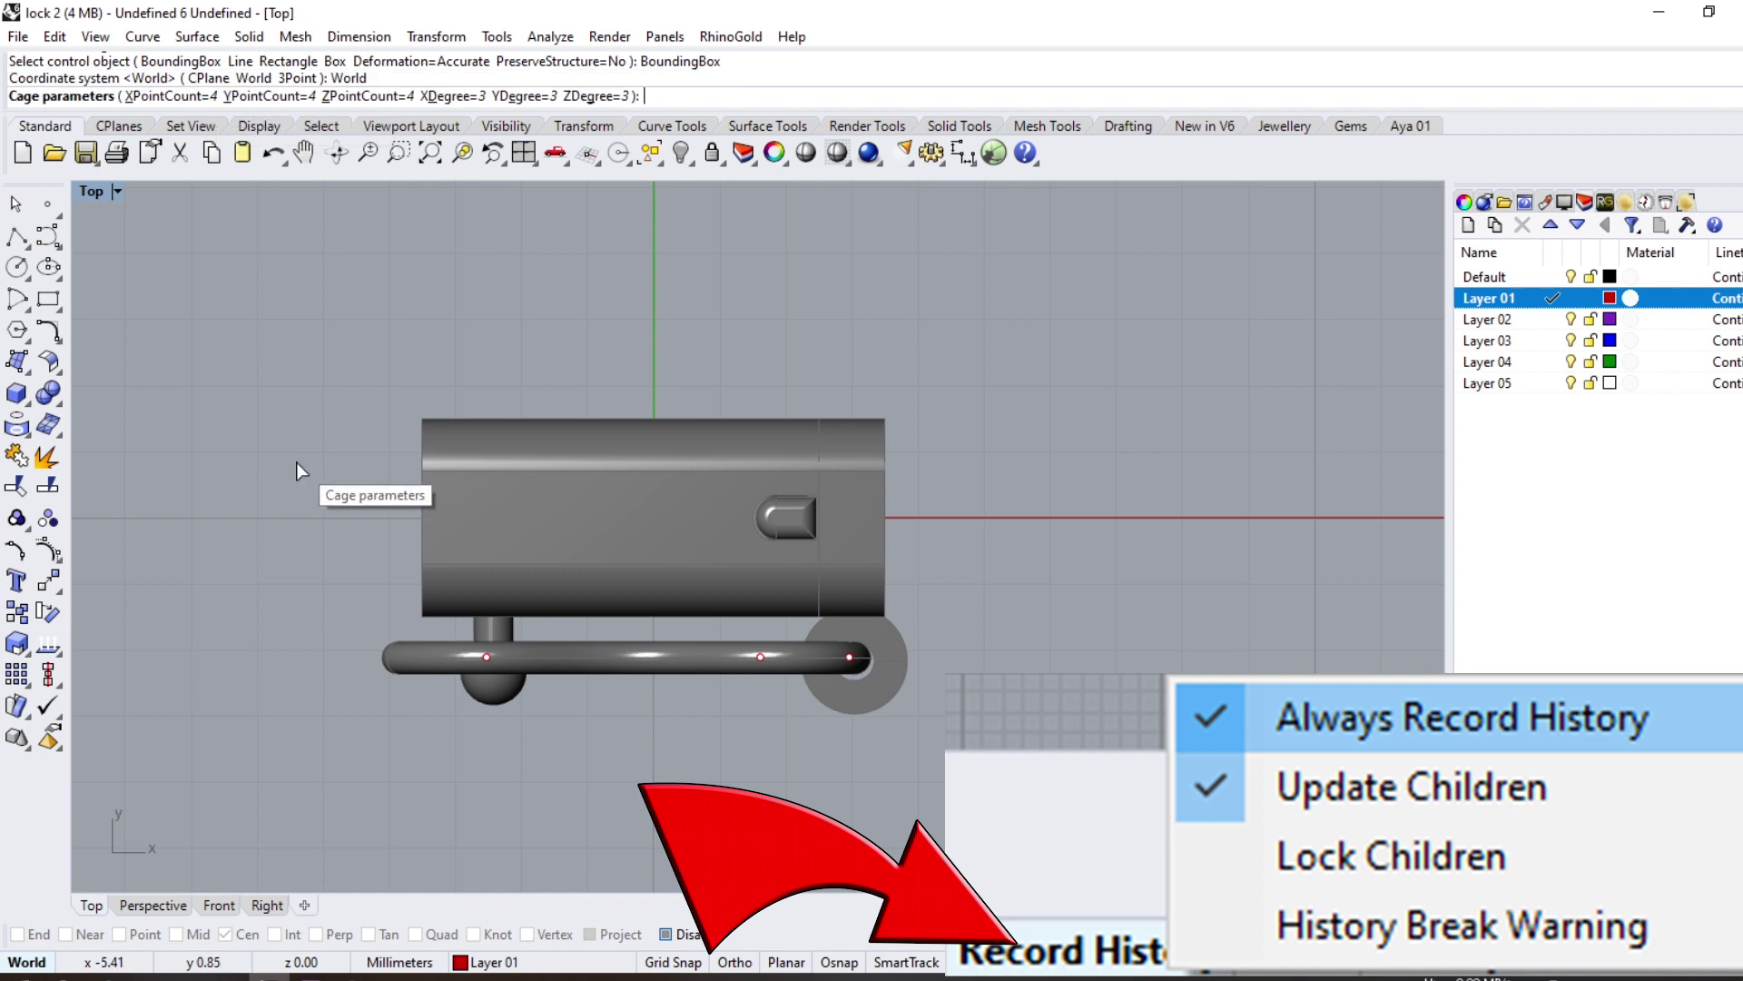
pyautogui.press('Return')
pyautogui.press('Return')
# Step: Drag the middle and left cage points to bend the pipes, then delete the cage
pyautogui.scroll(1, 545, 690)
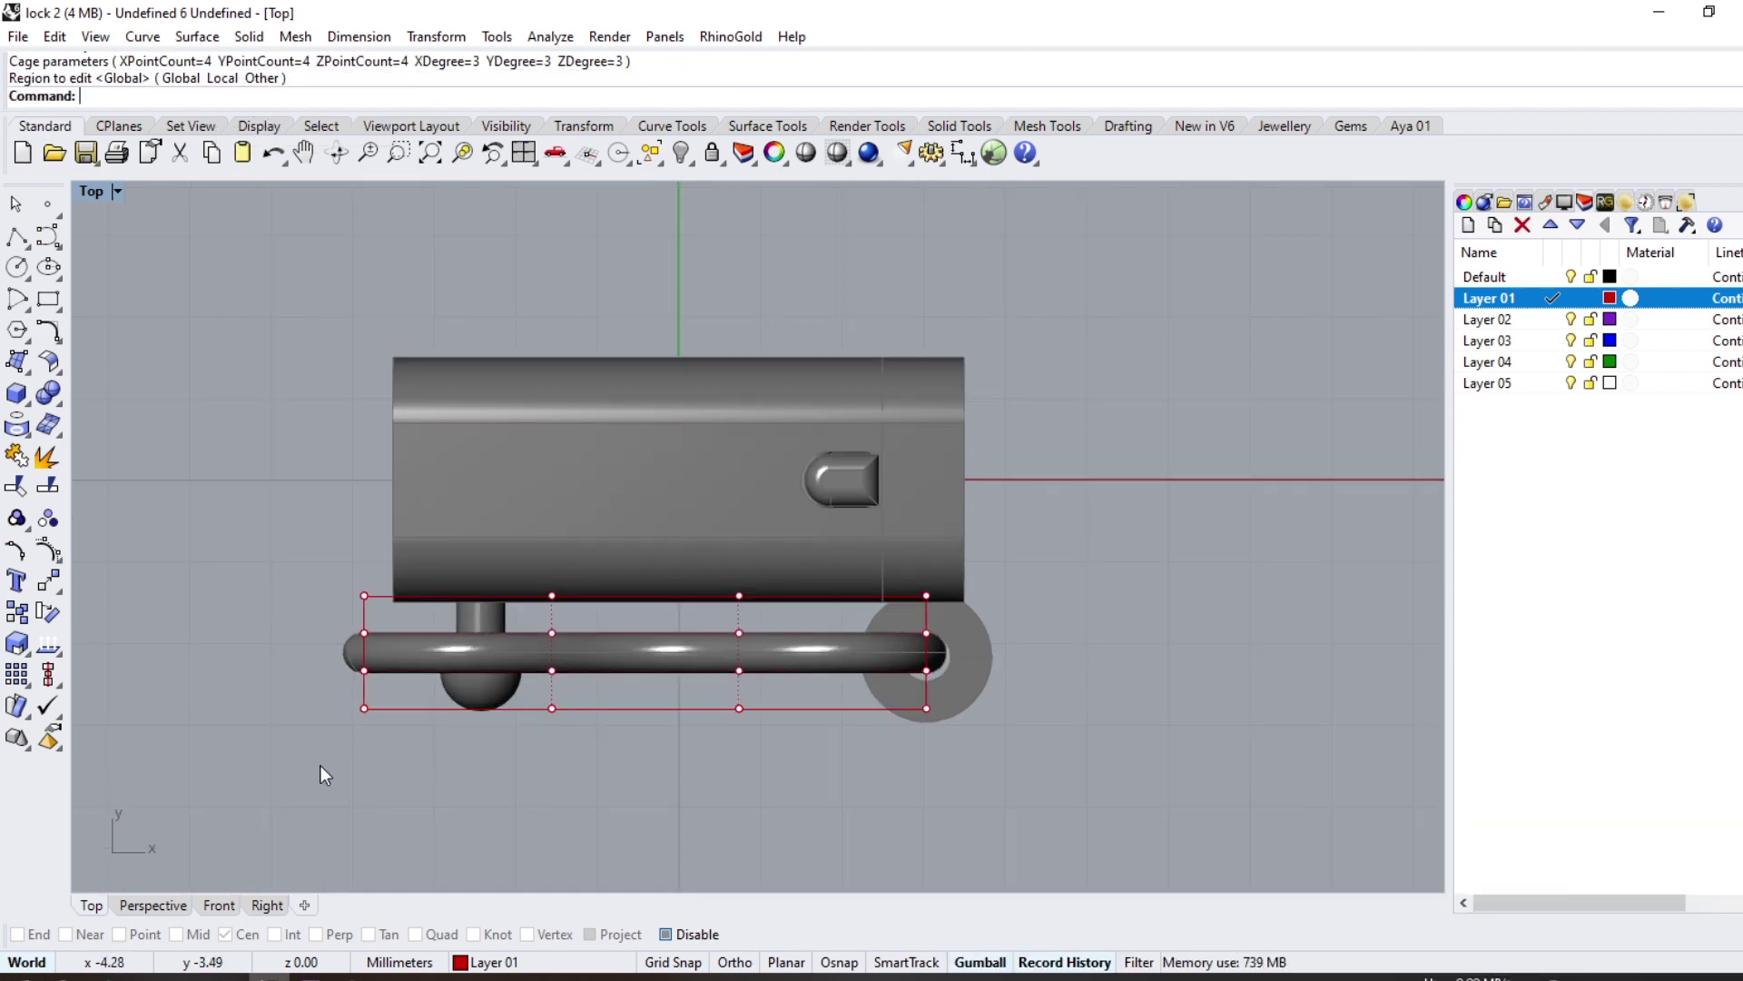
pyautogui.moveTo(735, 590); pyautogui.dragTo(653, 563)
pyautogui.scroll(2, 637, 618)
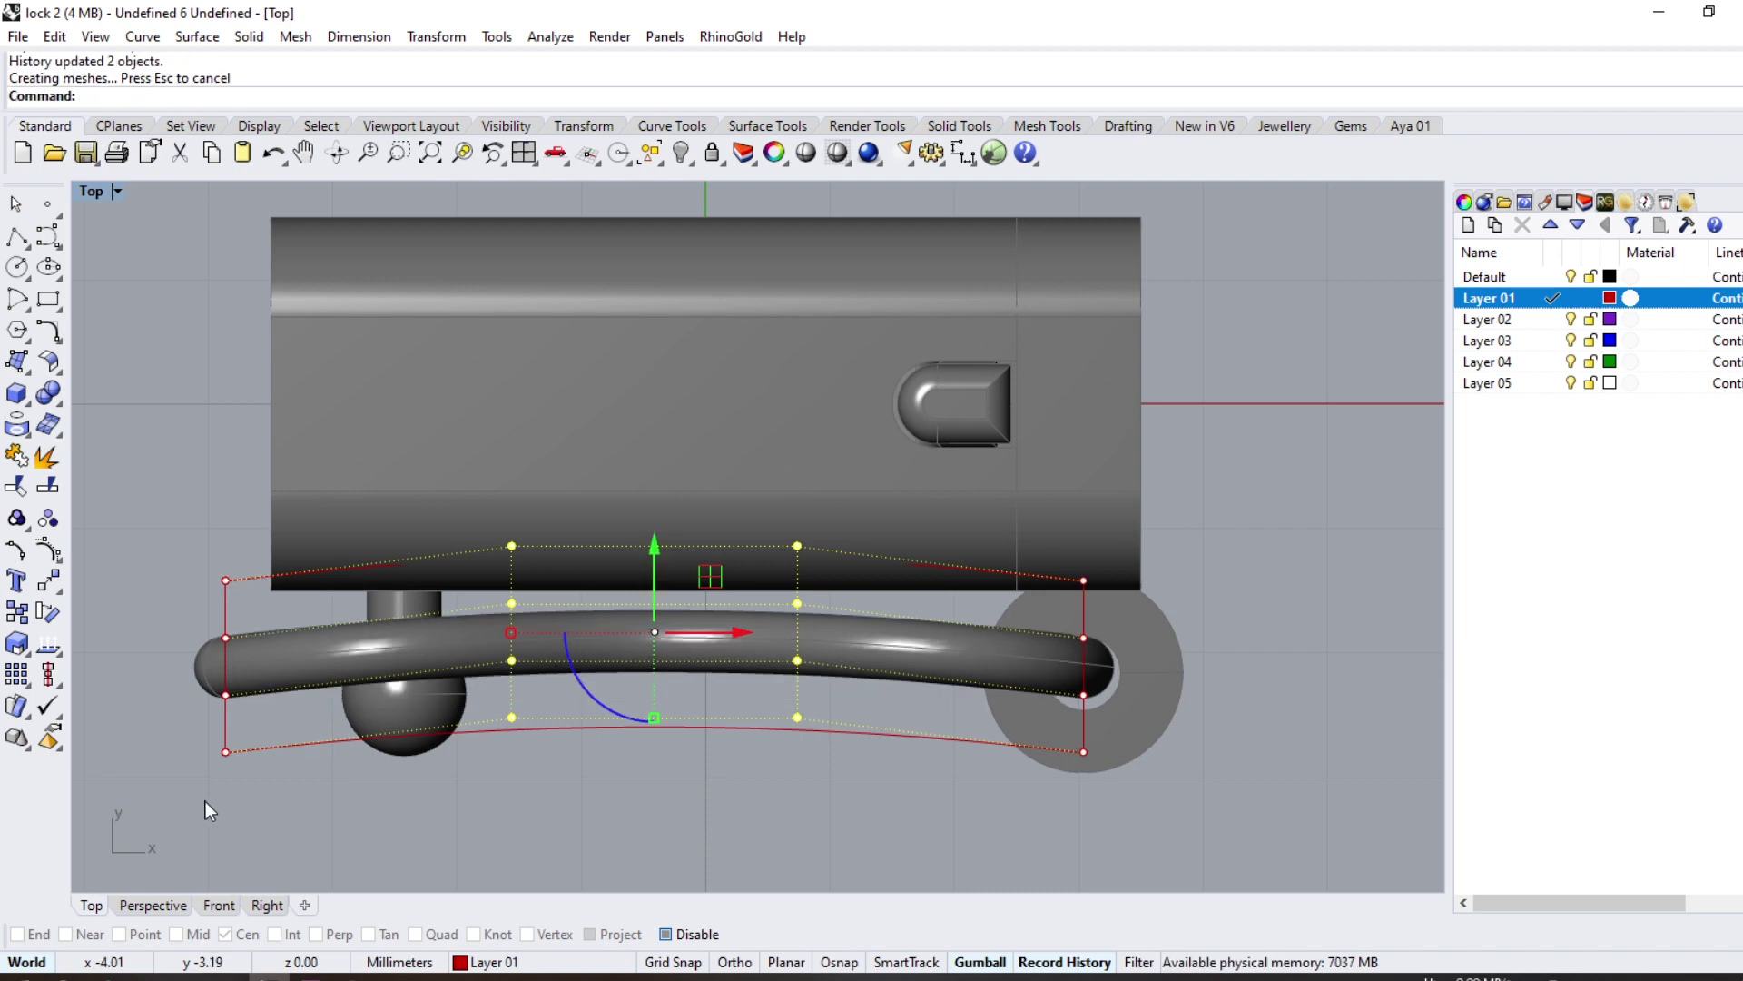
pyautogui.moveTo(159, 785)
pyautogui.mouseDown()
pyautogui.moveTo(268, 558)
pyautogui.moveTo(221, 550)
pyautogui.mouseUp()
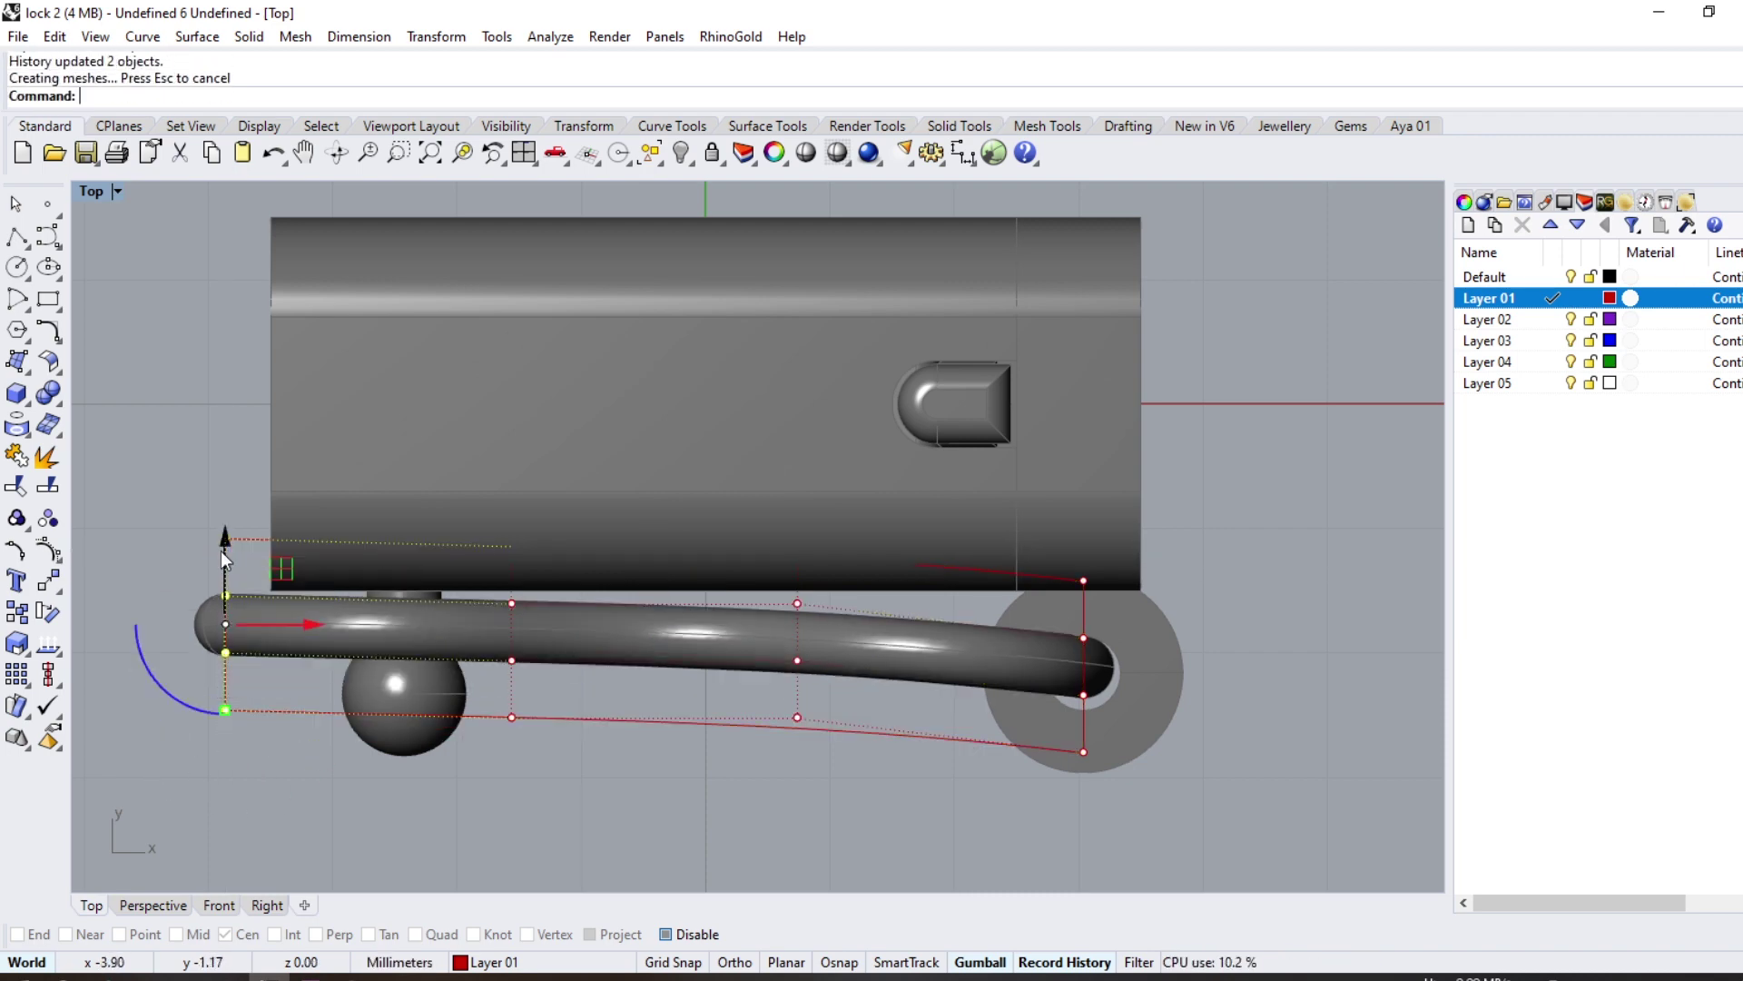
pyautogui.hotkey('ctrl', 'Tab')
pyautogui.click(907, 592)
pyautogui.press('Delete')
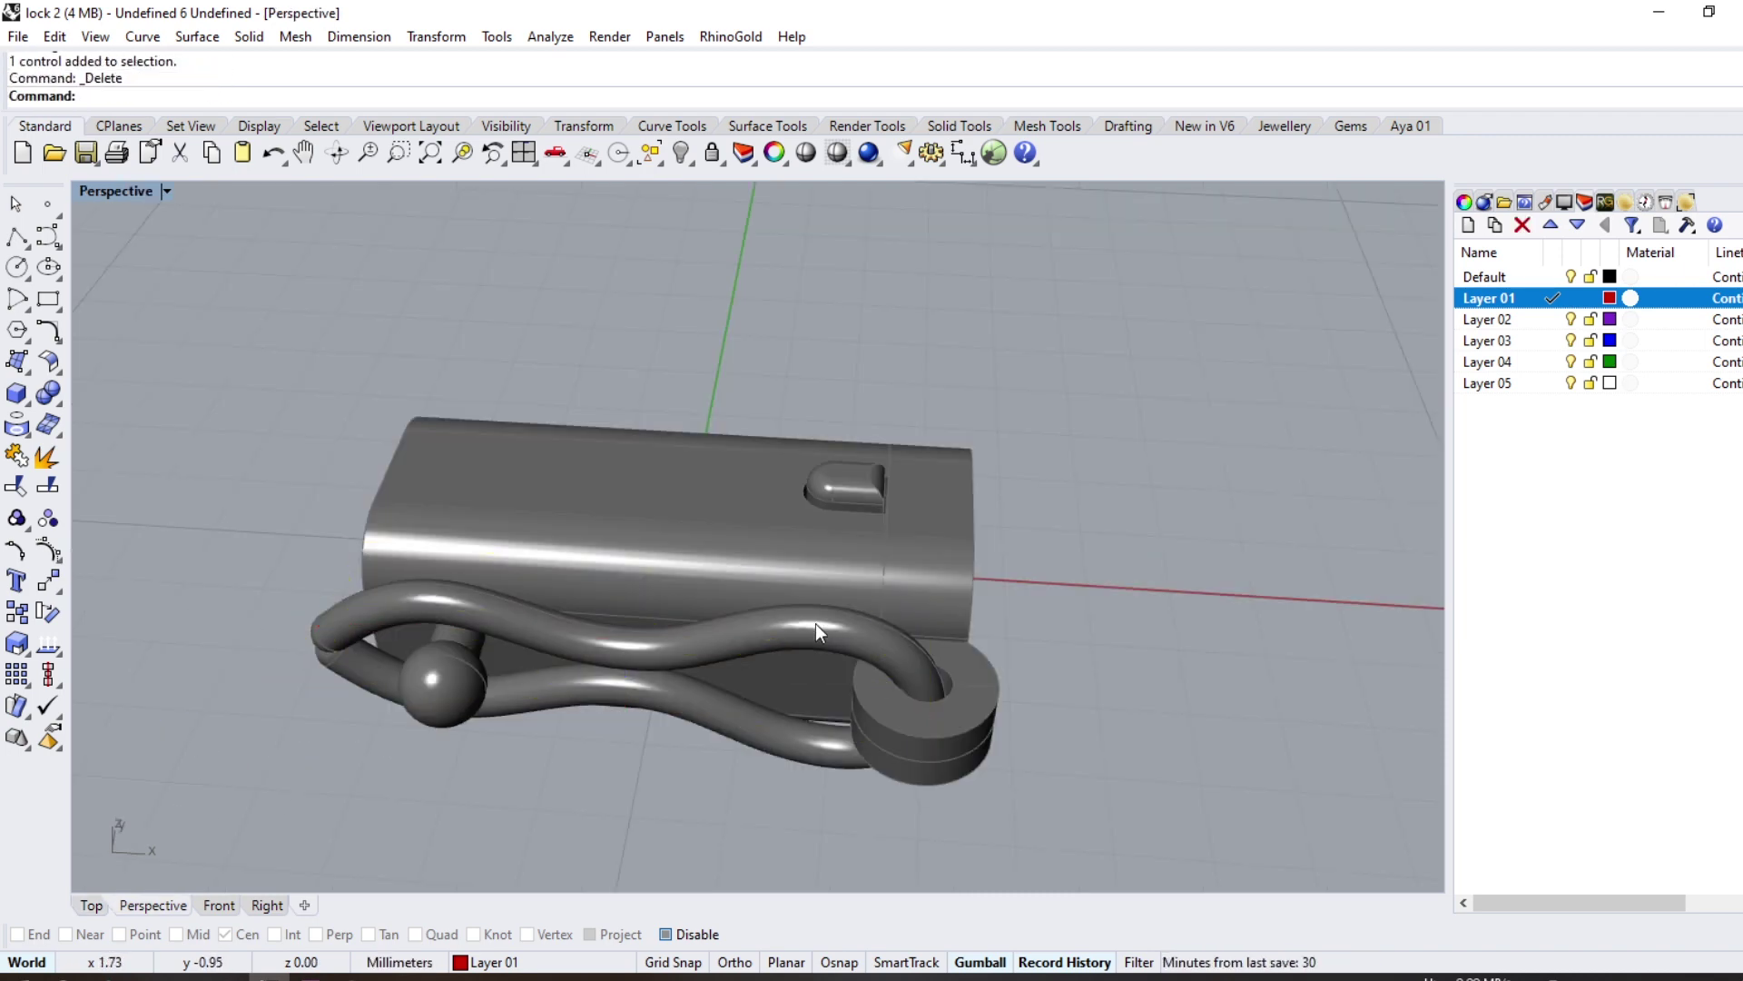
# Step: Unlock all objects, group the two wire pipes, and move them to Layer 03
pyautogui.hotkey('ctrl', 'alt', 'l')
pyautogui.click(810, 628)
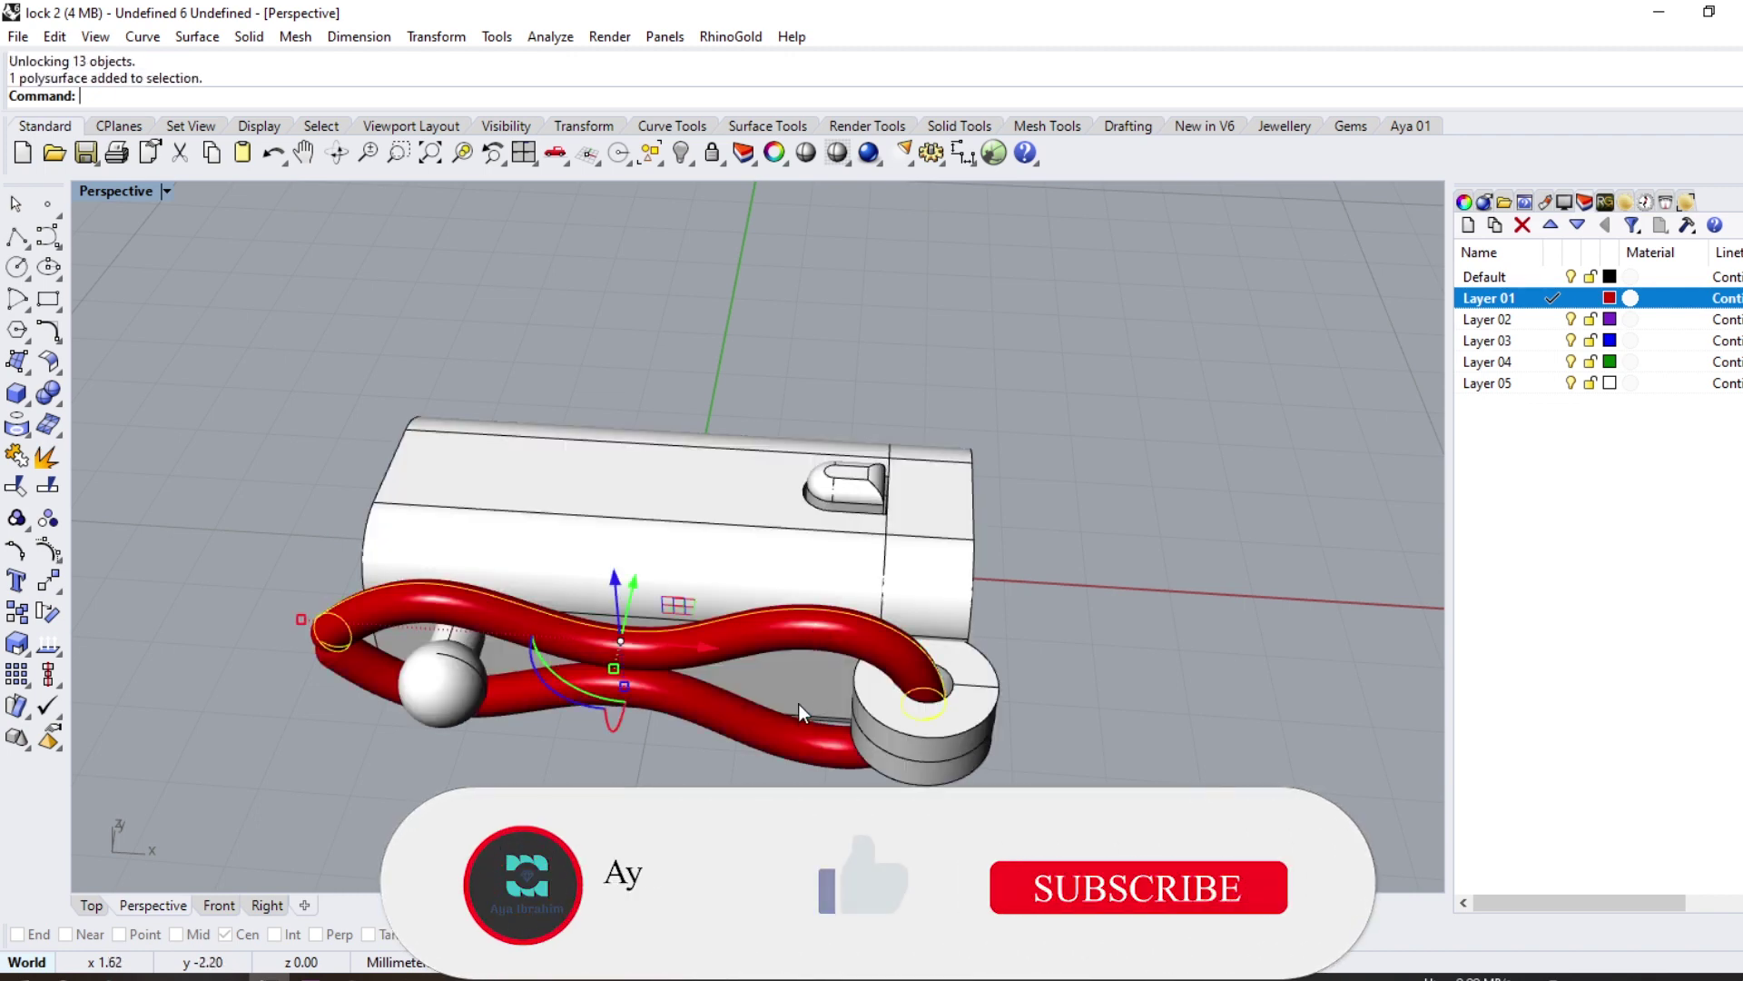
pyautogui.keyDown('shift'); pyautogui.click(798, 704); pyautogui.keyUp('shift')
pyautogui.click(16, 517)
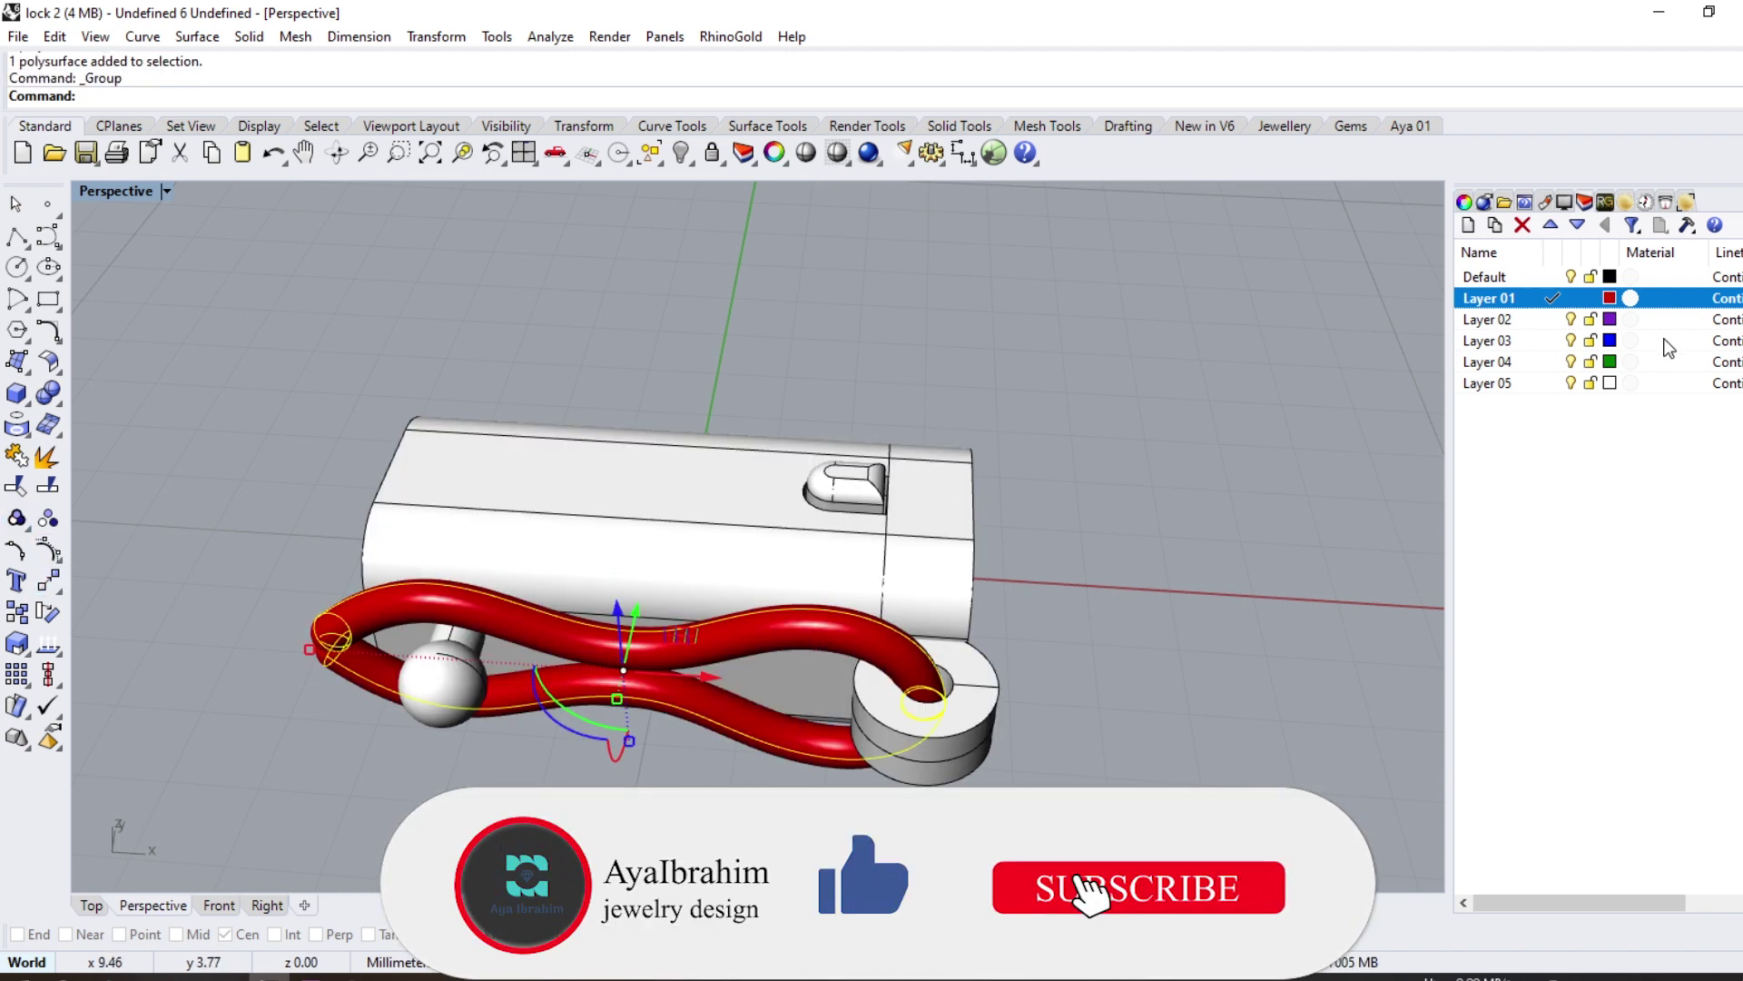
pyautogui.rightClick(1544, 342)
pyautogui.click(1603, 736)
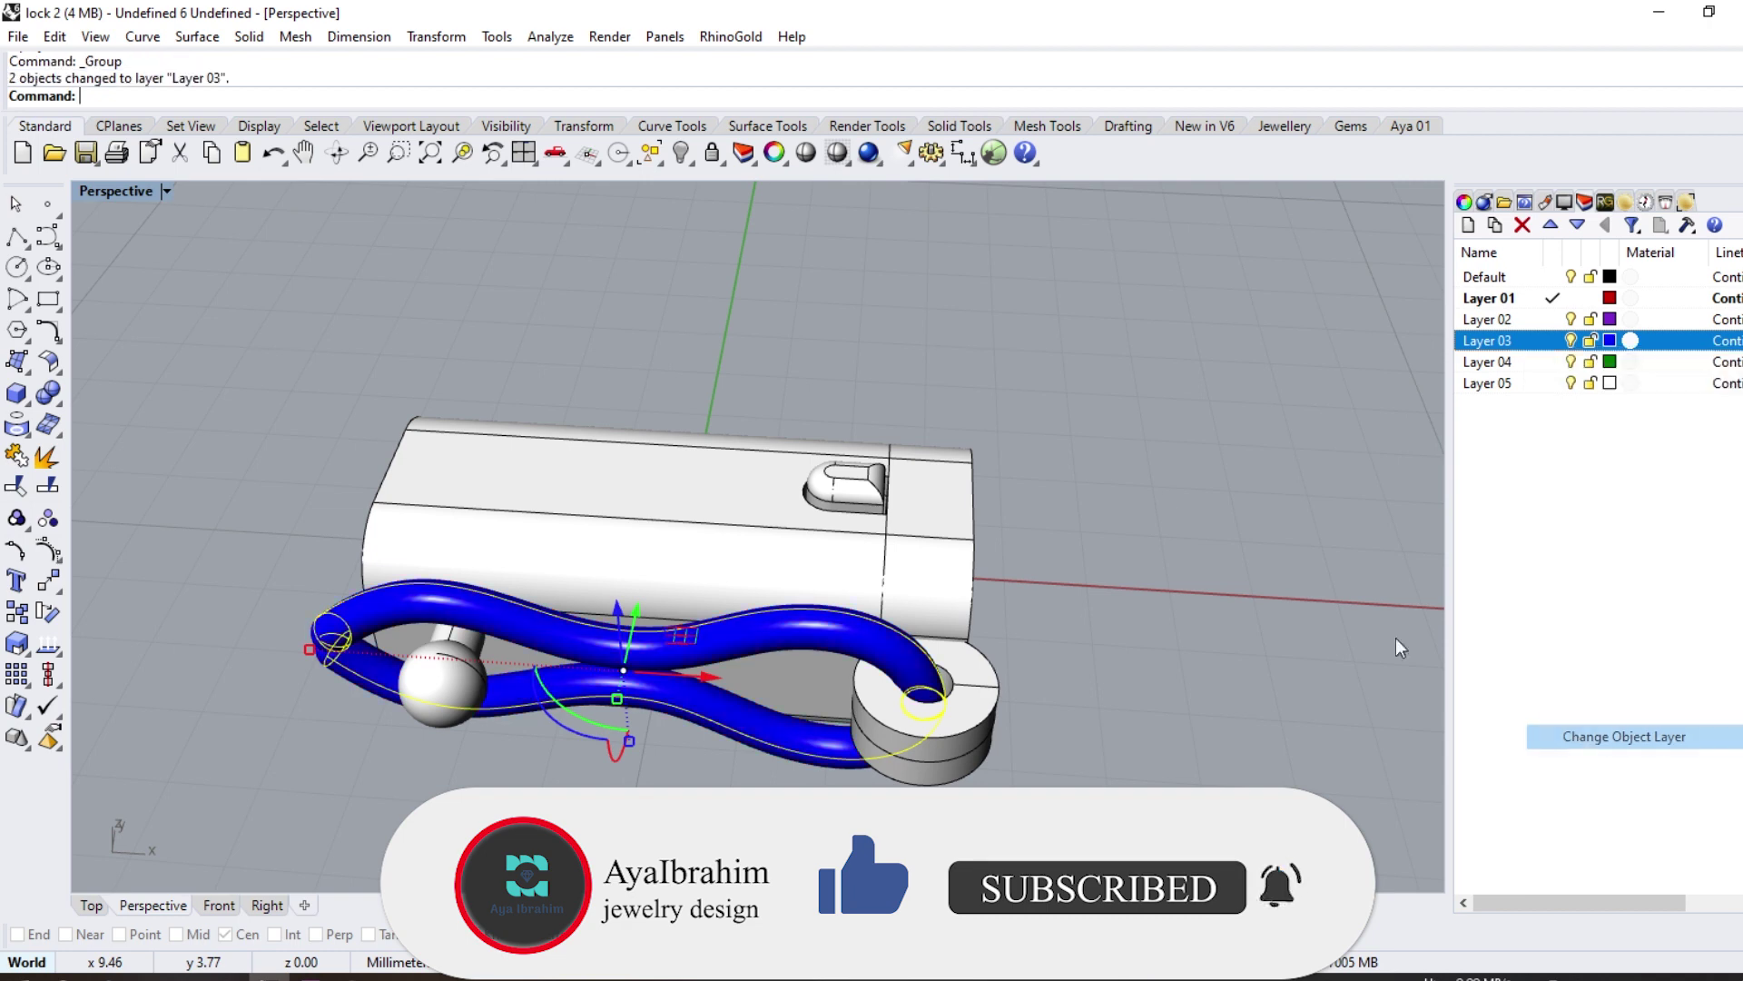
# Step: With object snap on, place a sphere centred at the pipes' left end
pyautogui.click(17, 392)
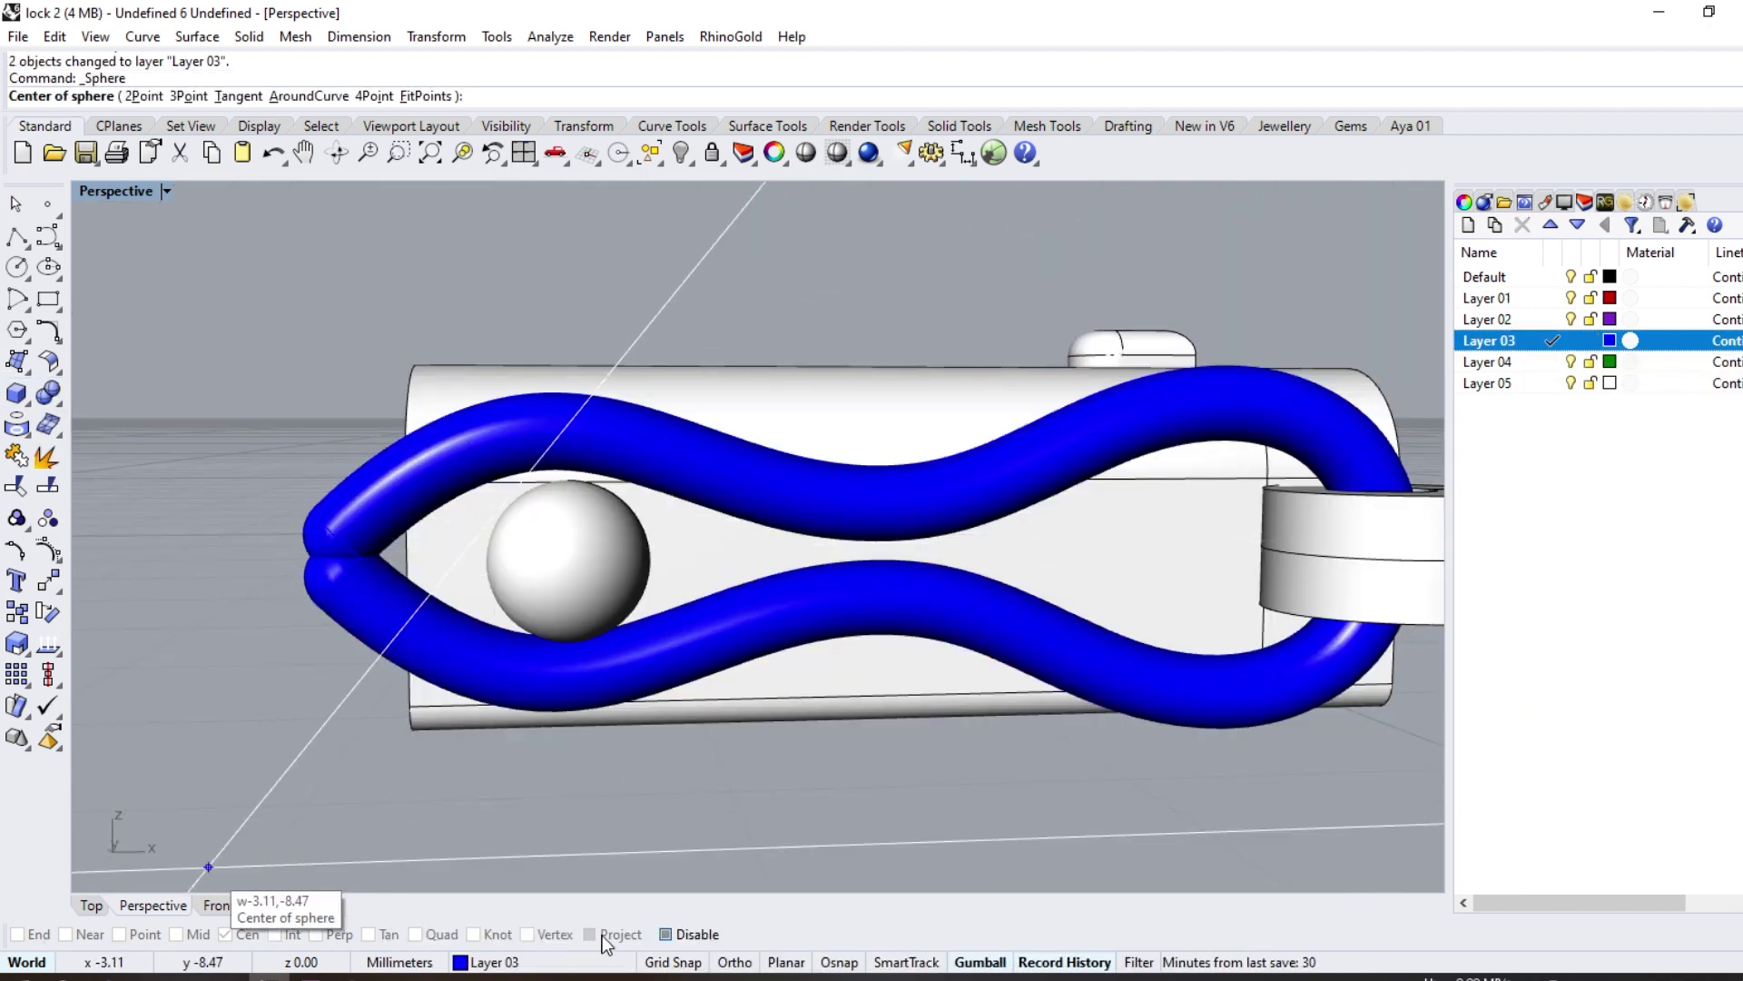
pyautogui.click(665, 934)
pyautogui.hotkey('ctrl', 'alt', 'w')
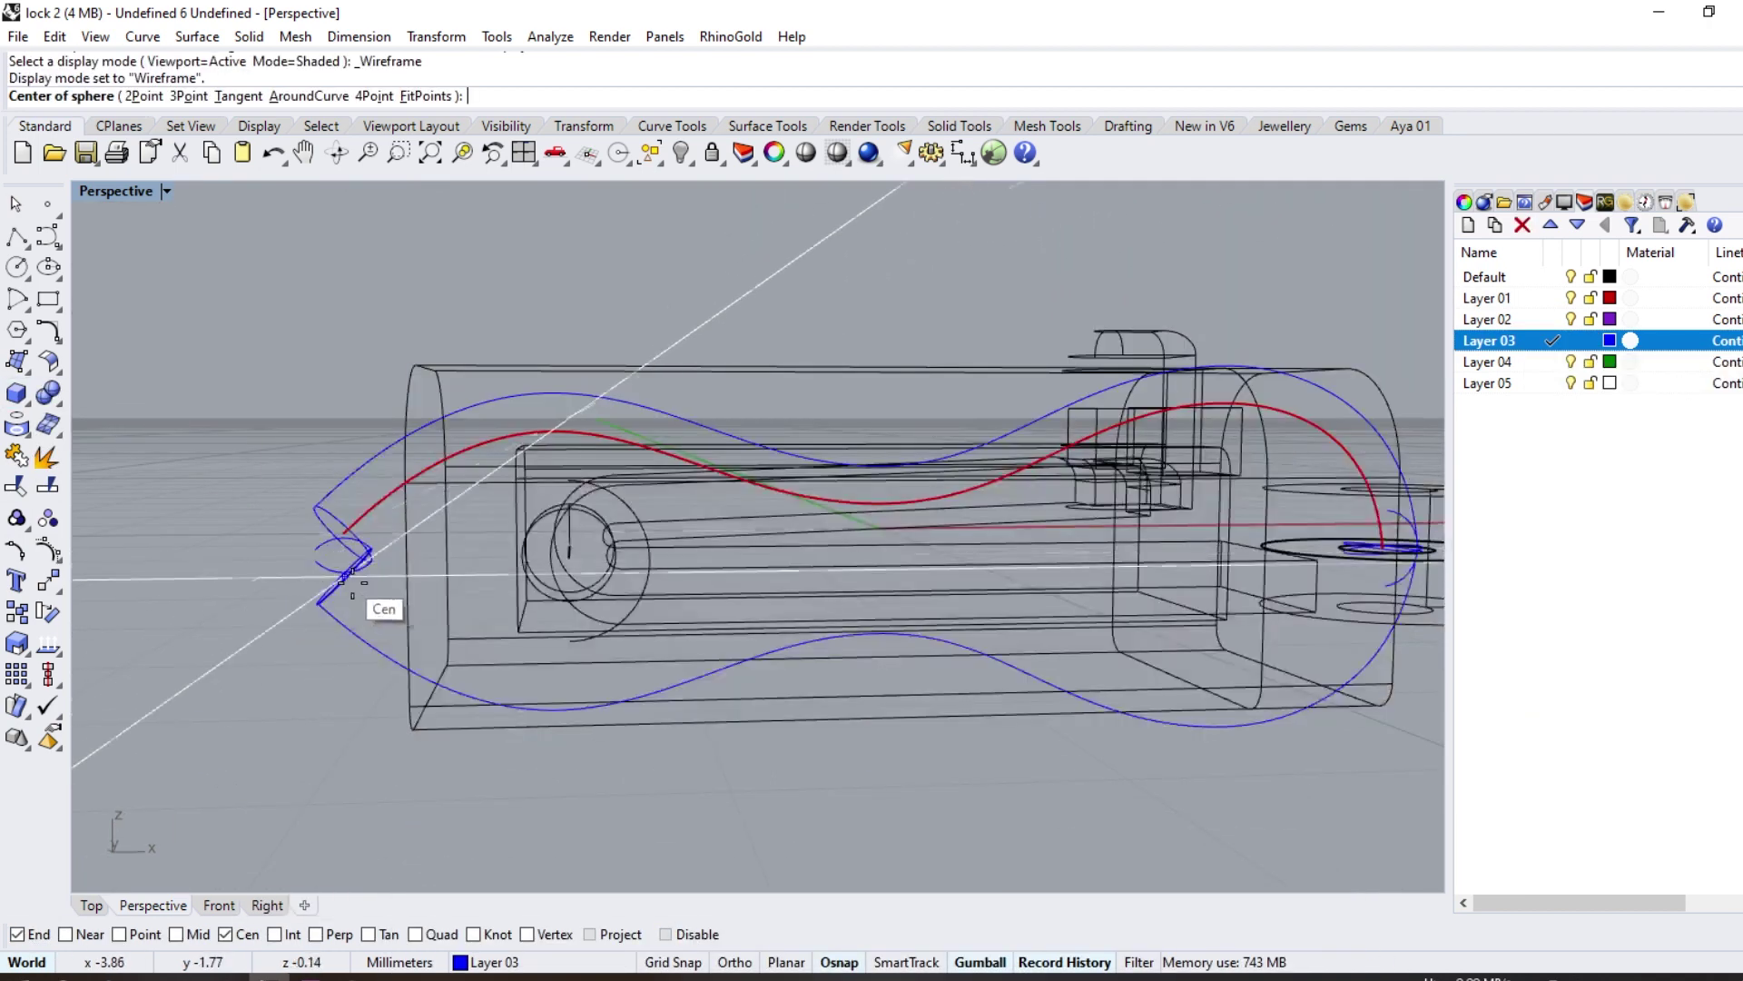
pyautogui.click(346, 575)
pyautogui.hotkey('ctrl', 'alt', 's')
pyautogui.scroll(-2, 300, 508)
pyautogui.scroll(-2, 303, 517)
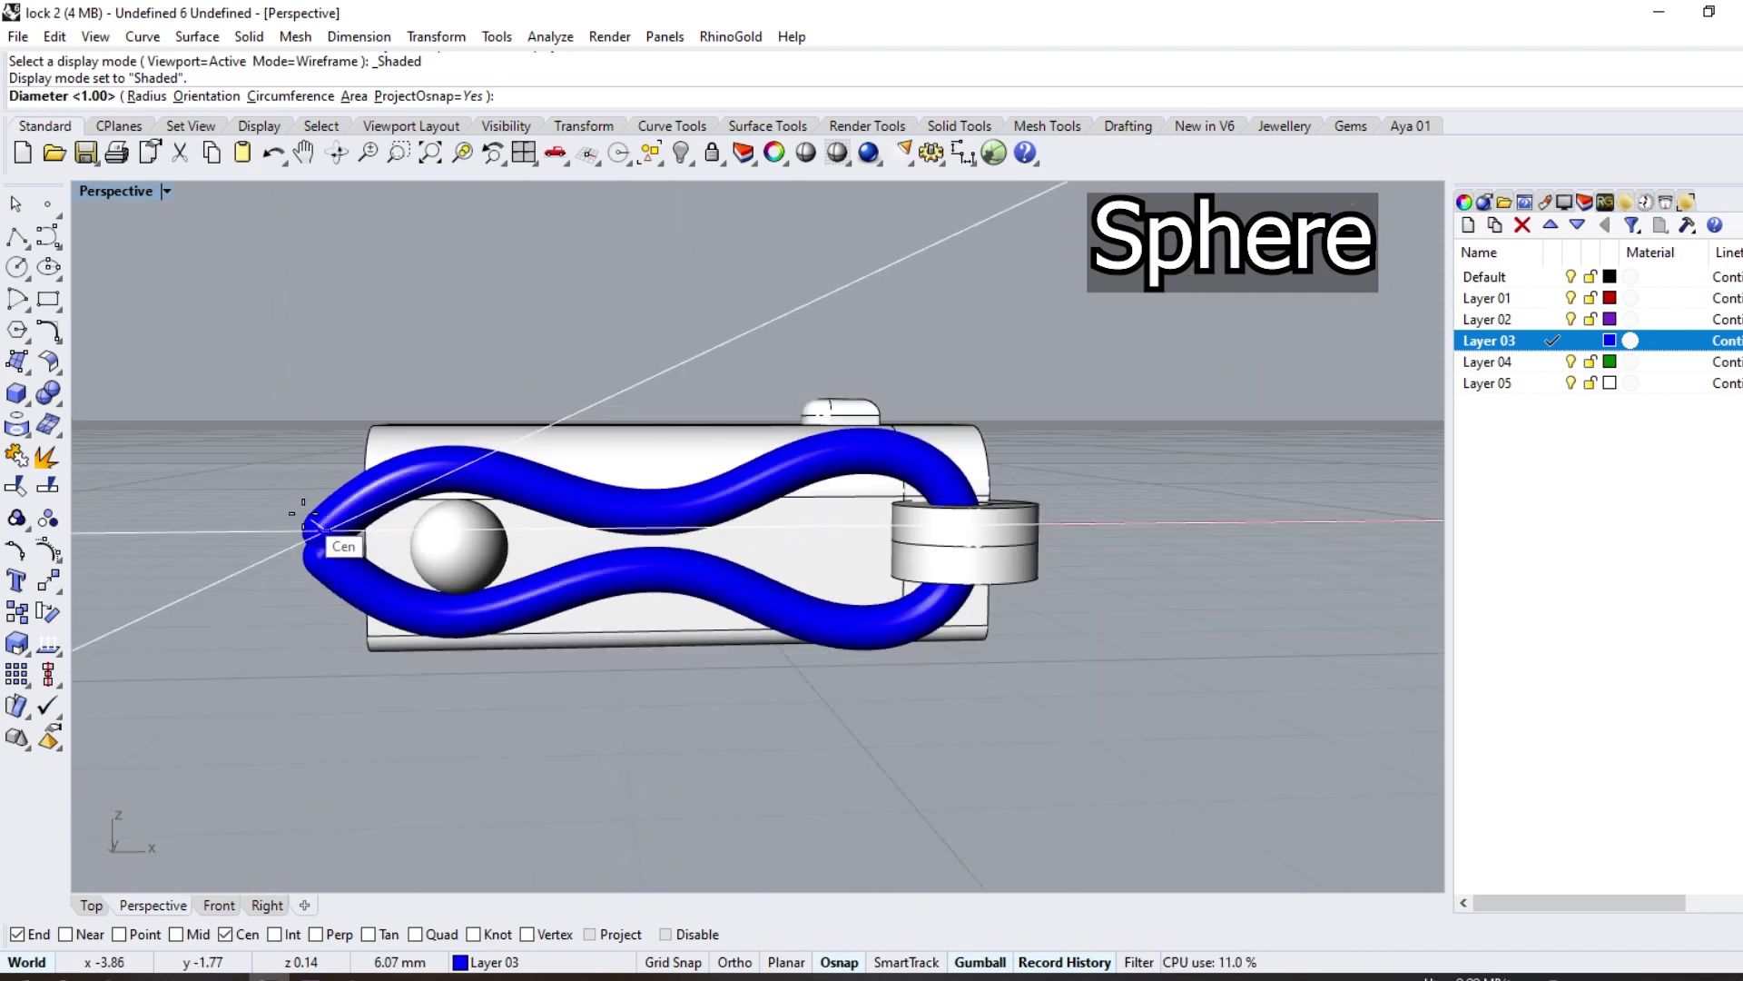
pyautogui.click(303, 514)
# Step: Group the pipe group together with the end sphere
pyautogui.scroll(3, 368, 486)
pyautogui.scroll(2, 382, 491)
pyautogui.click(390, 495)
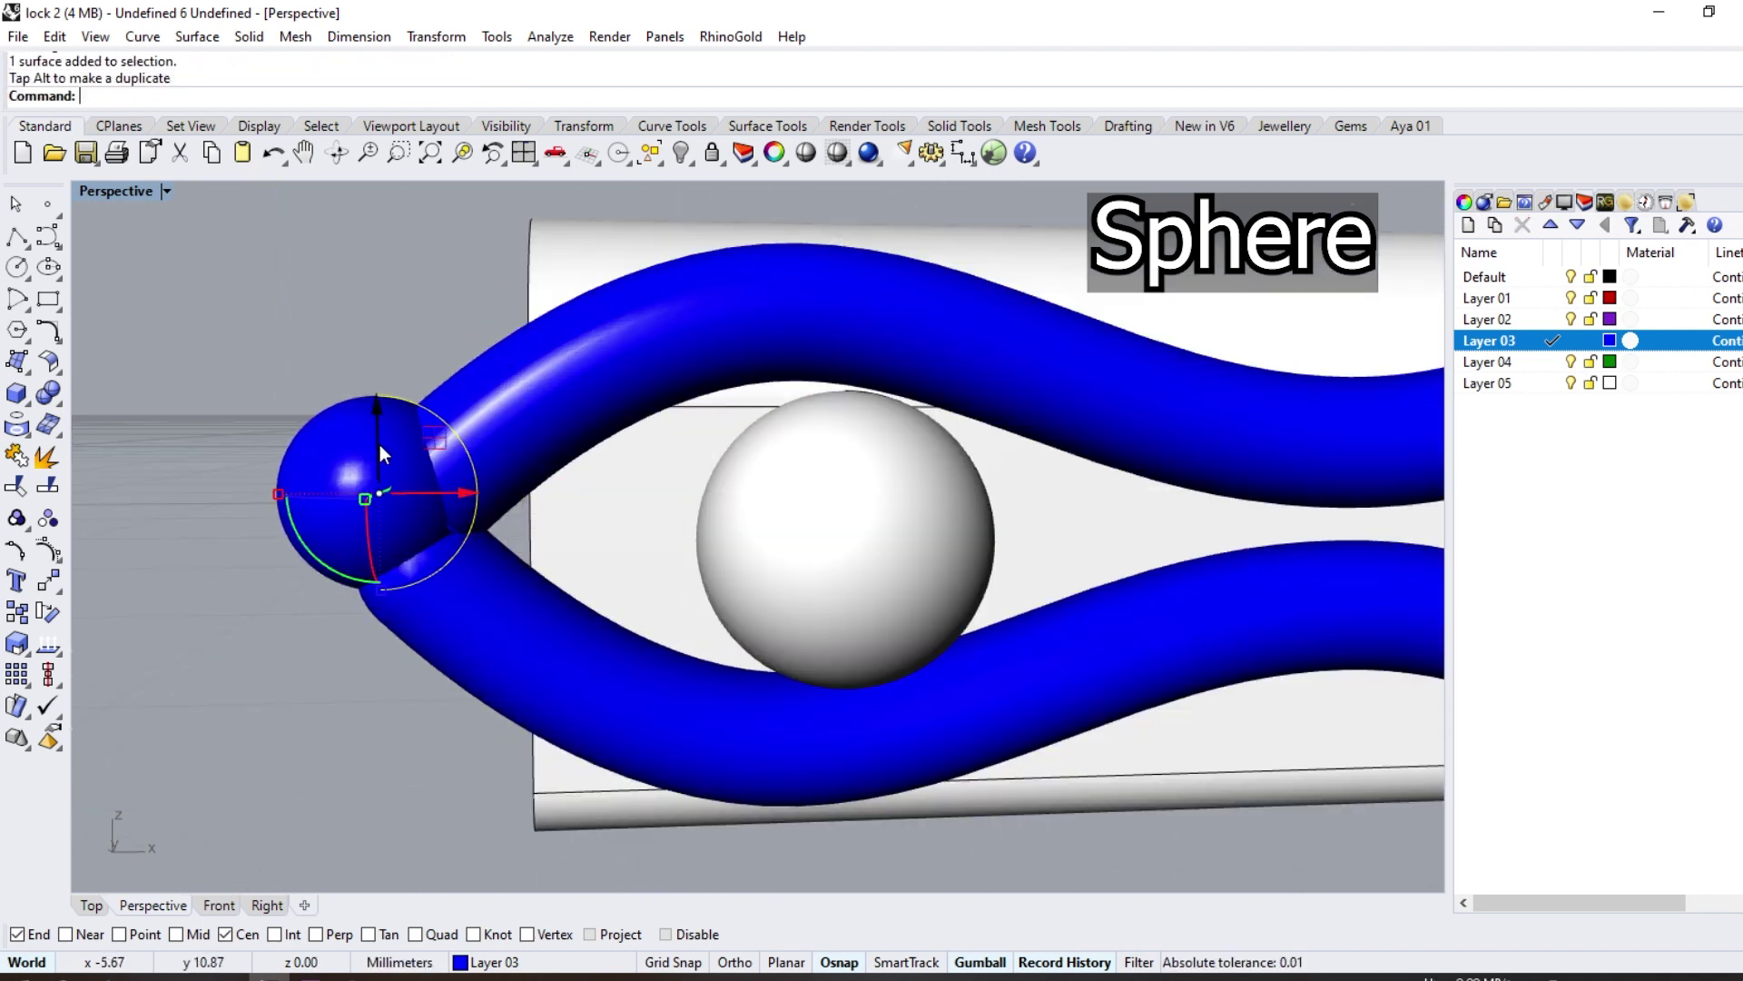
pyautogui.click(380, 444)
pyautogui.press('Escape')
pyautogui.moveTo(548, 499); pyautogui.dragTo(621, 707, button='right')
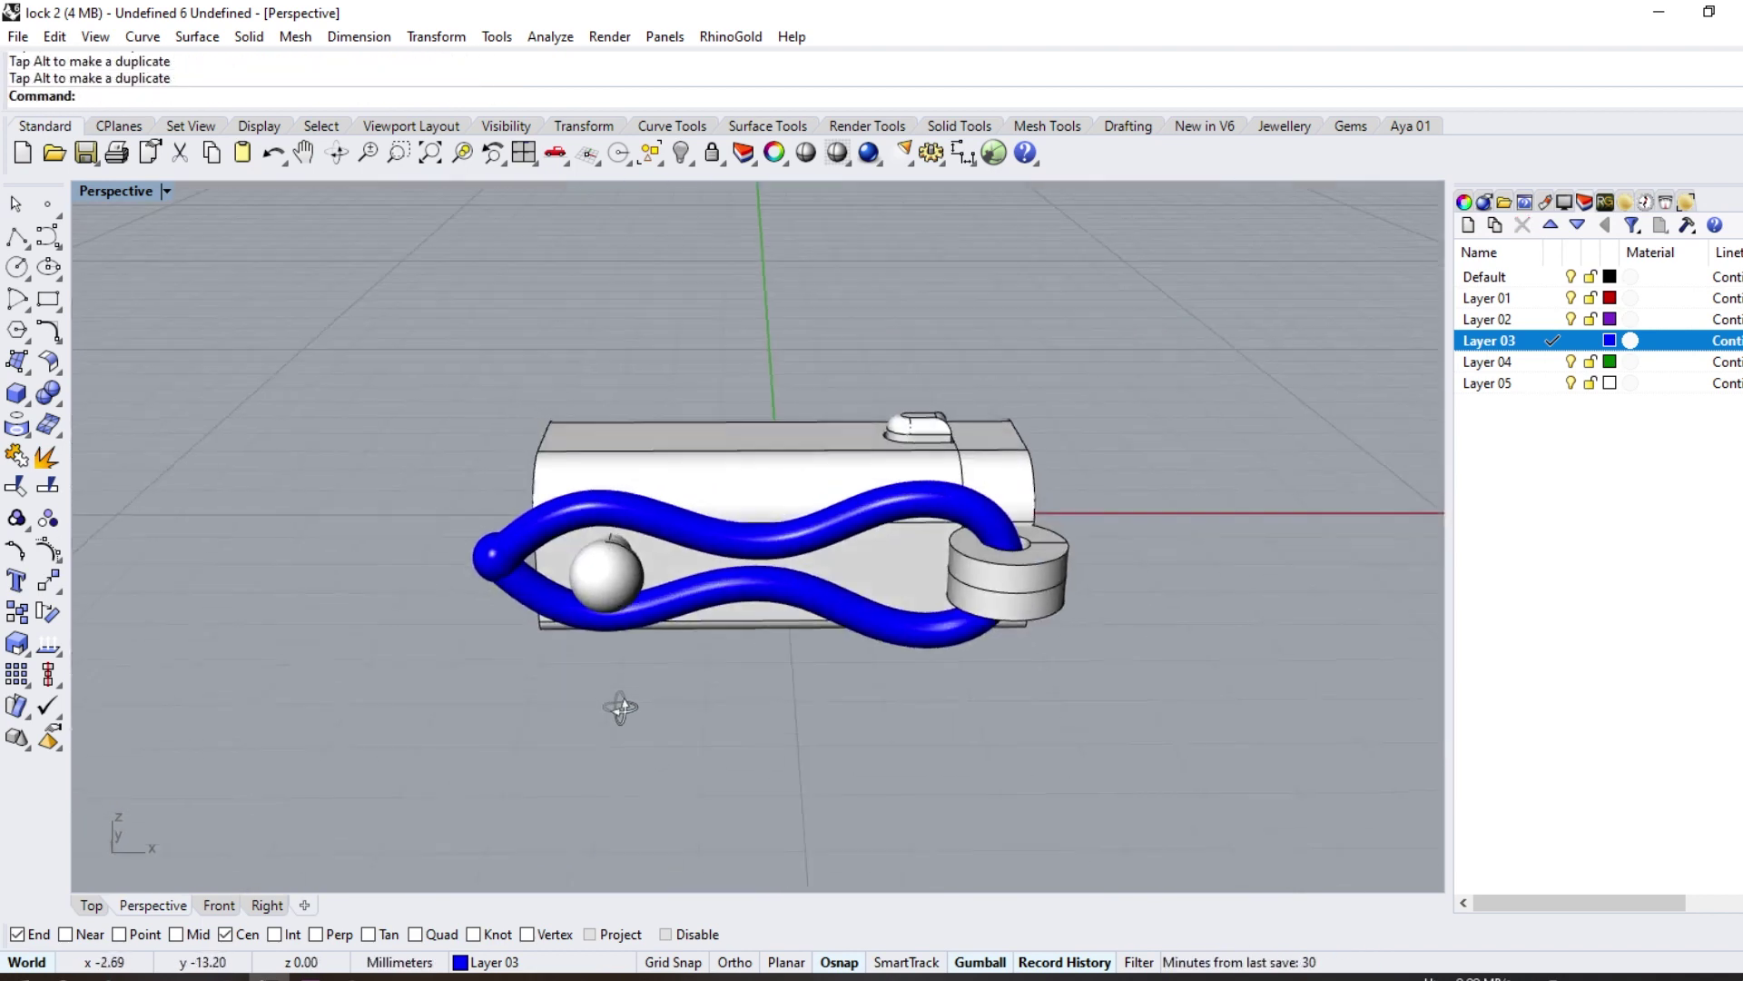
pyautogui.click(498, 557)
pyautogui.keyDown('shift'); pyautogui.click(606, 572); pyautogui.keyUp('shift')
pyautogui.click(17, 516)
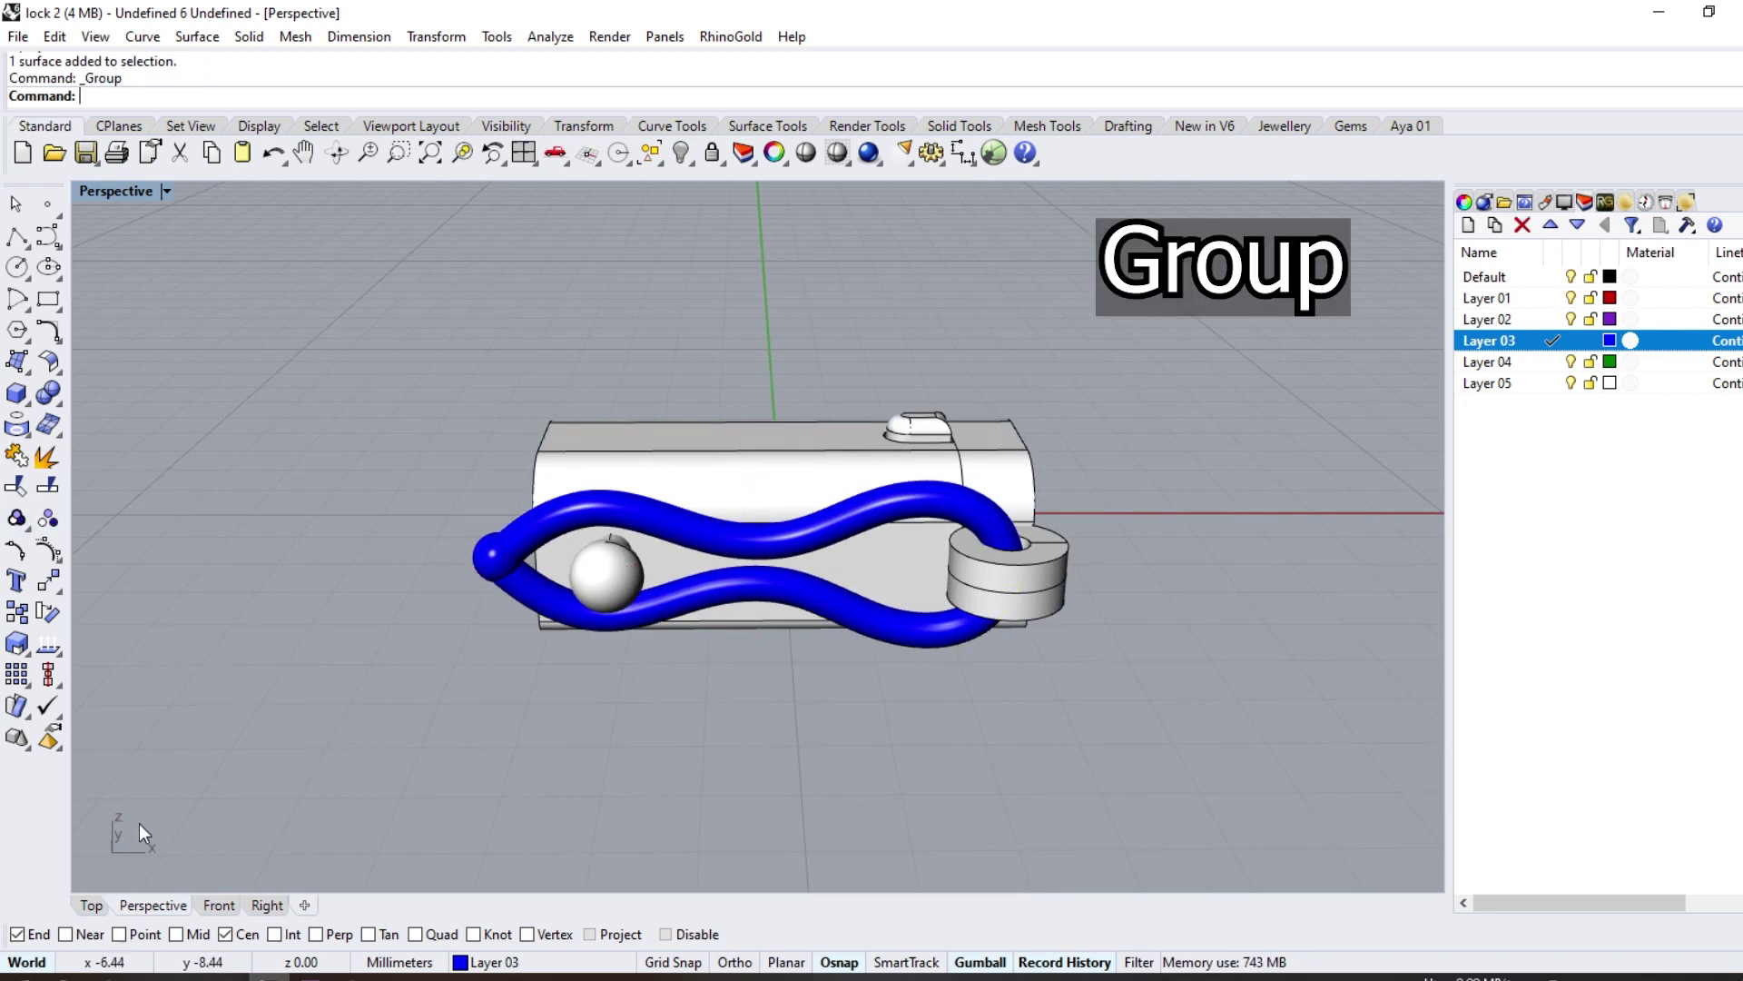
# Step: In Top view, mirror the blue latch group and white disc across the X axis and group the copy
pyautogui.click(90, 911)
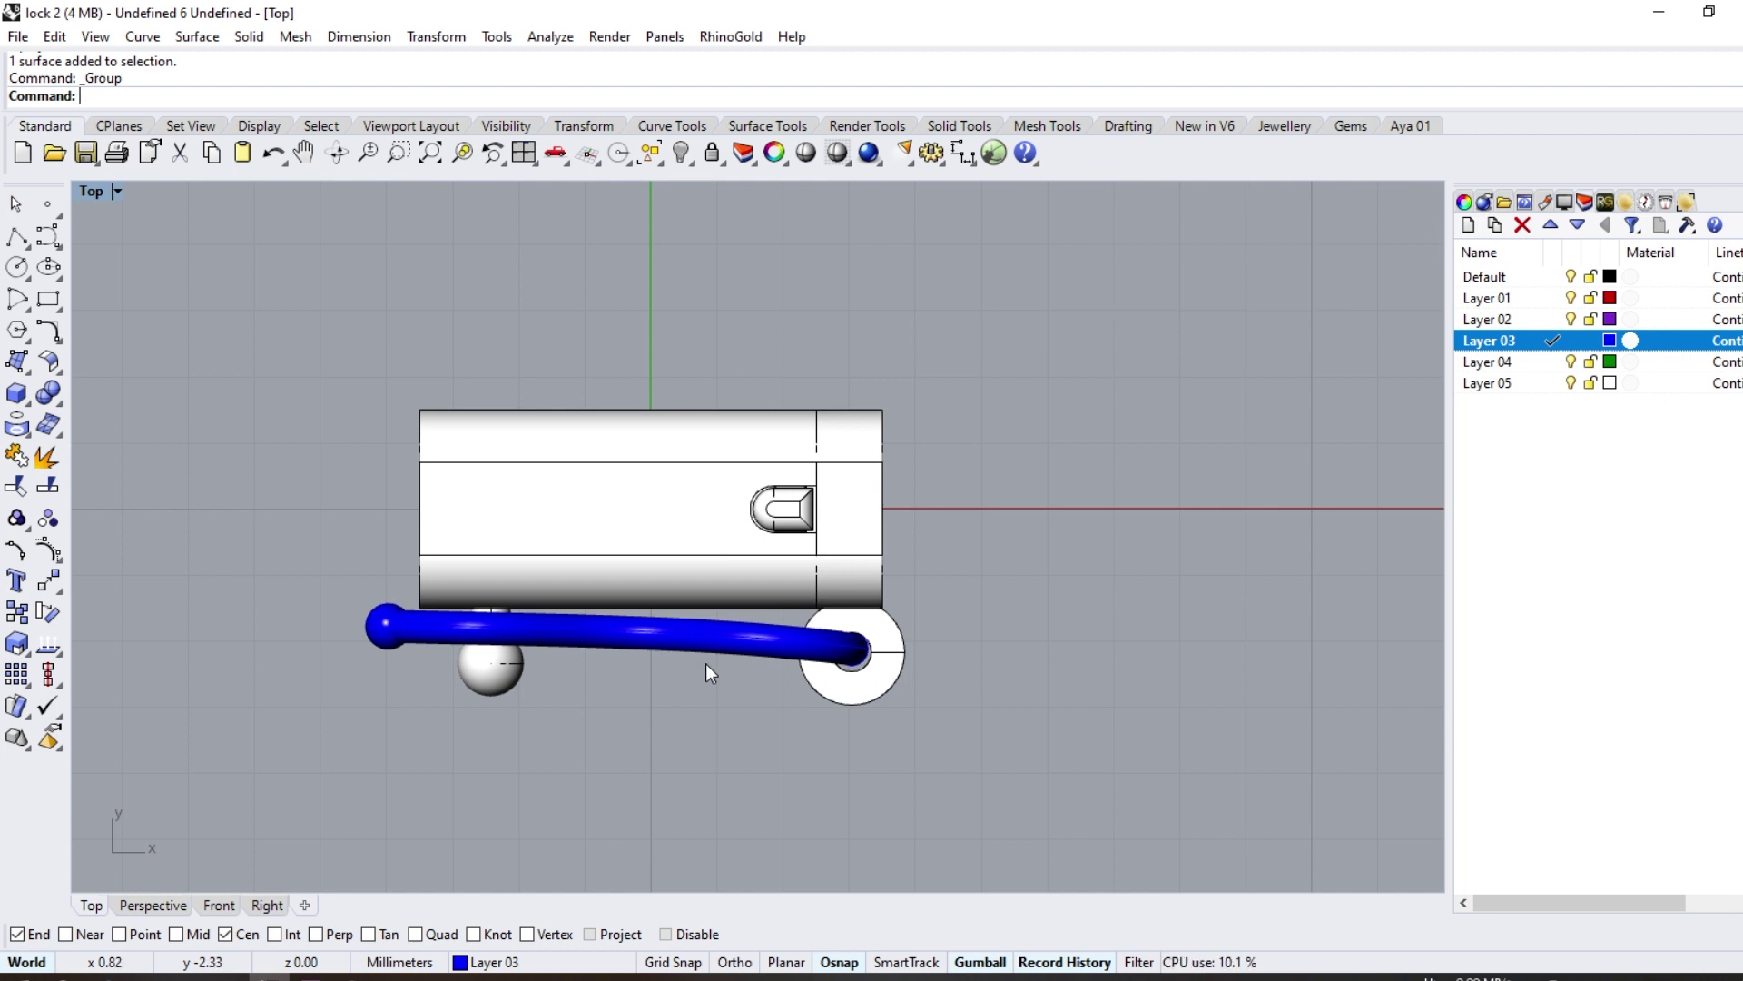
pyautogui.click(835, 646)
pyautogui.keyDown('shift'); pyautogui.click(897, 667); pyautogui.keyUp('shift')
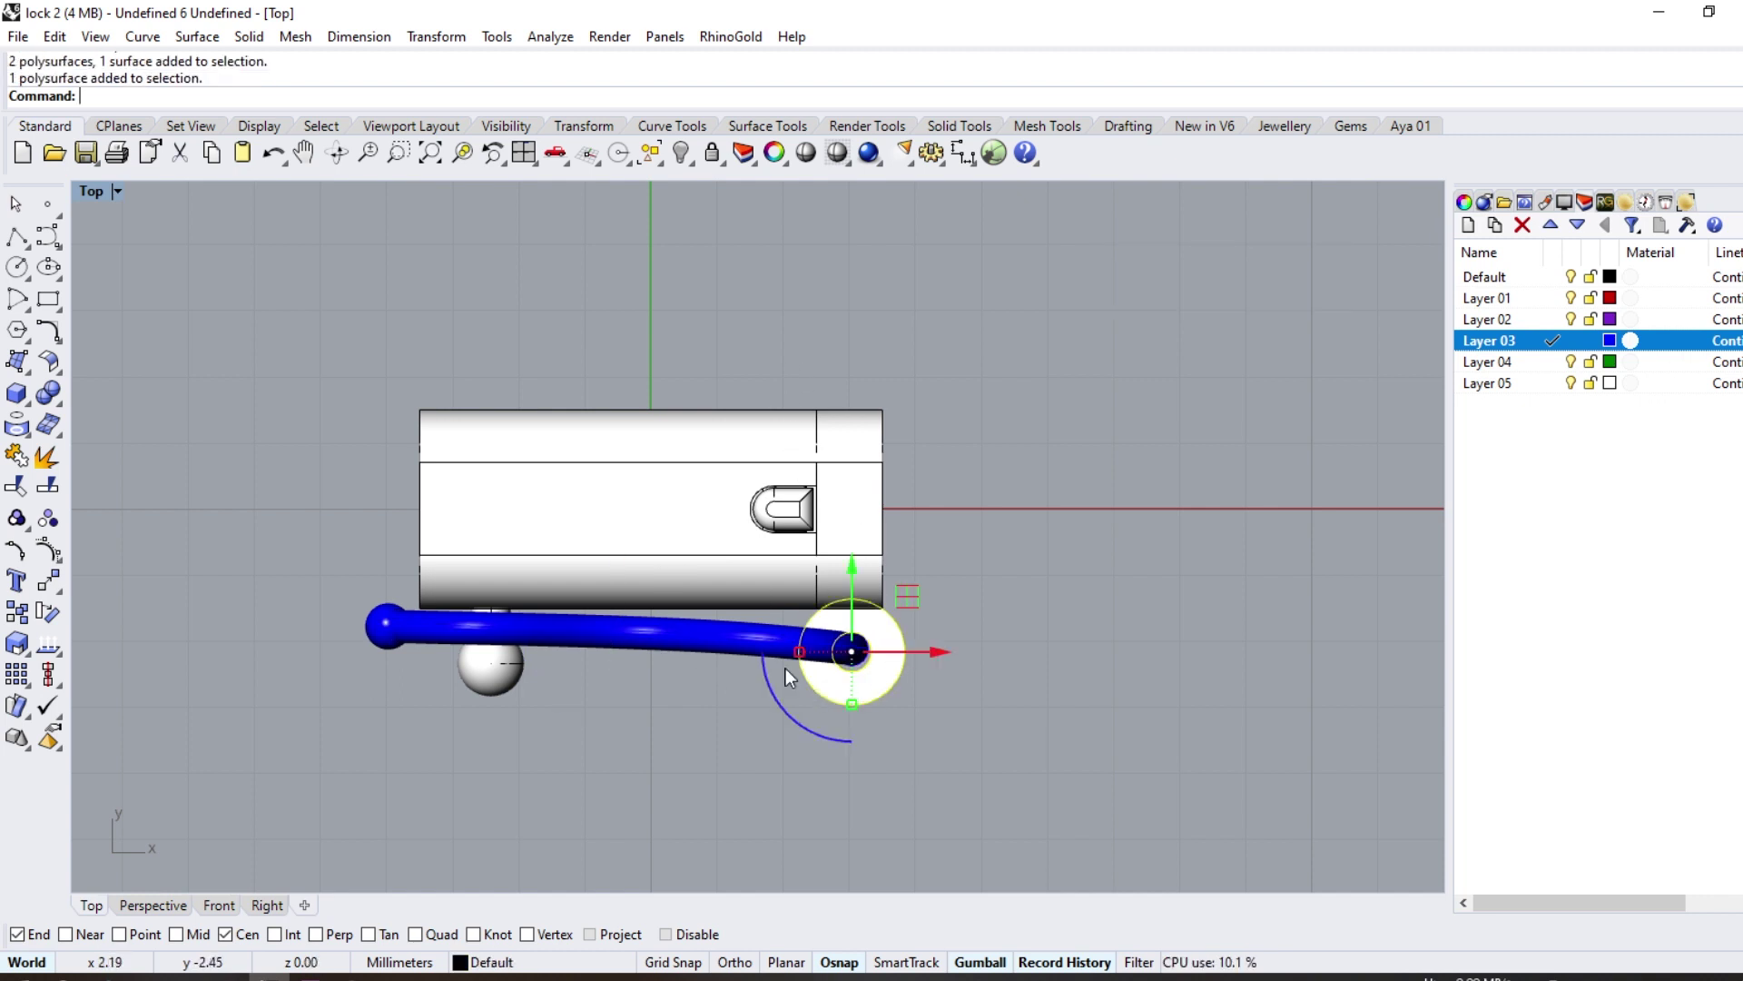
pyautogui.click(56, 620)
pyautogui.click(239, 595)
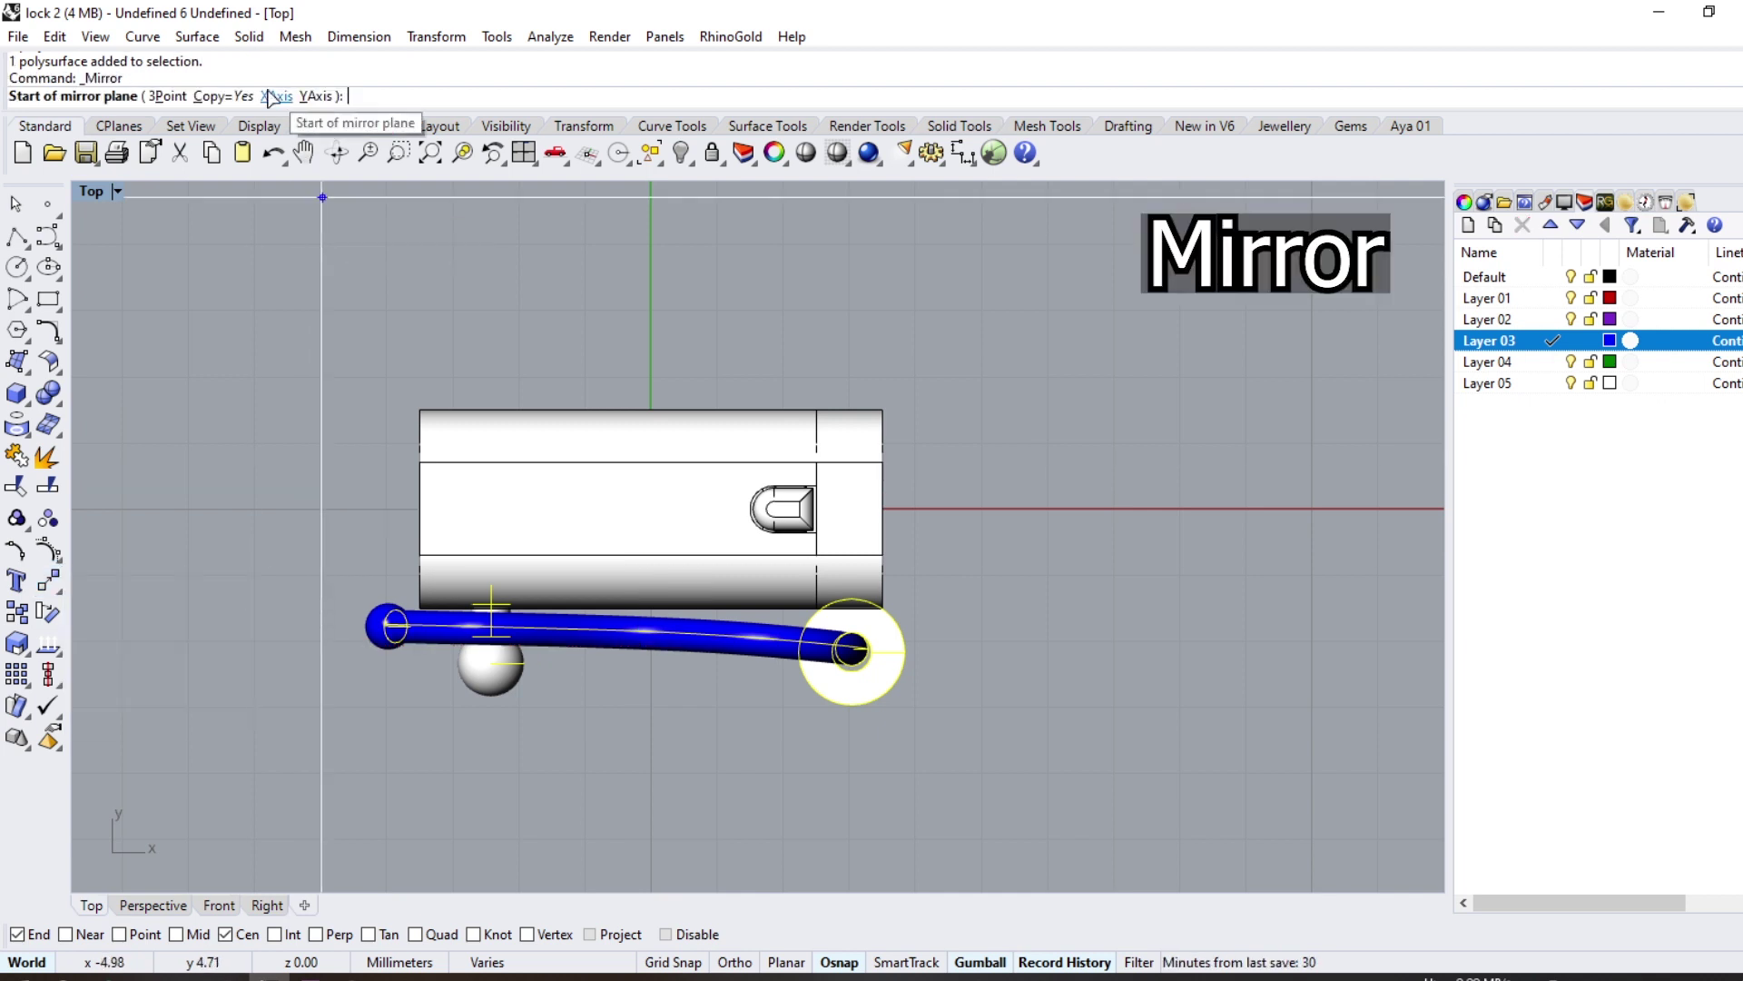
pyautogui.click(277, 98)
pyautogui.hotkey('ctrl', 'g')
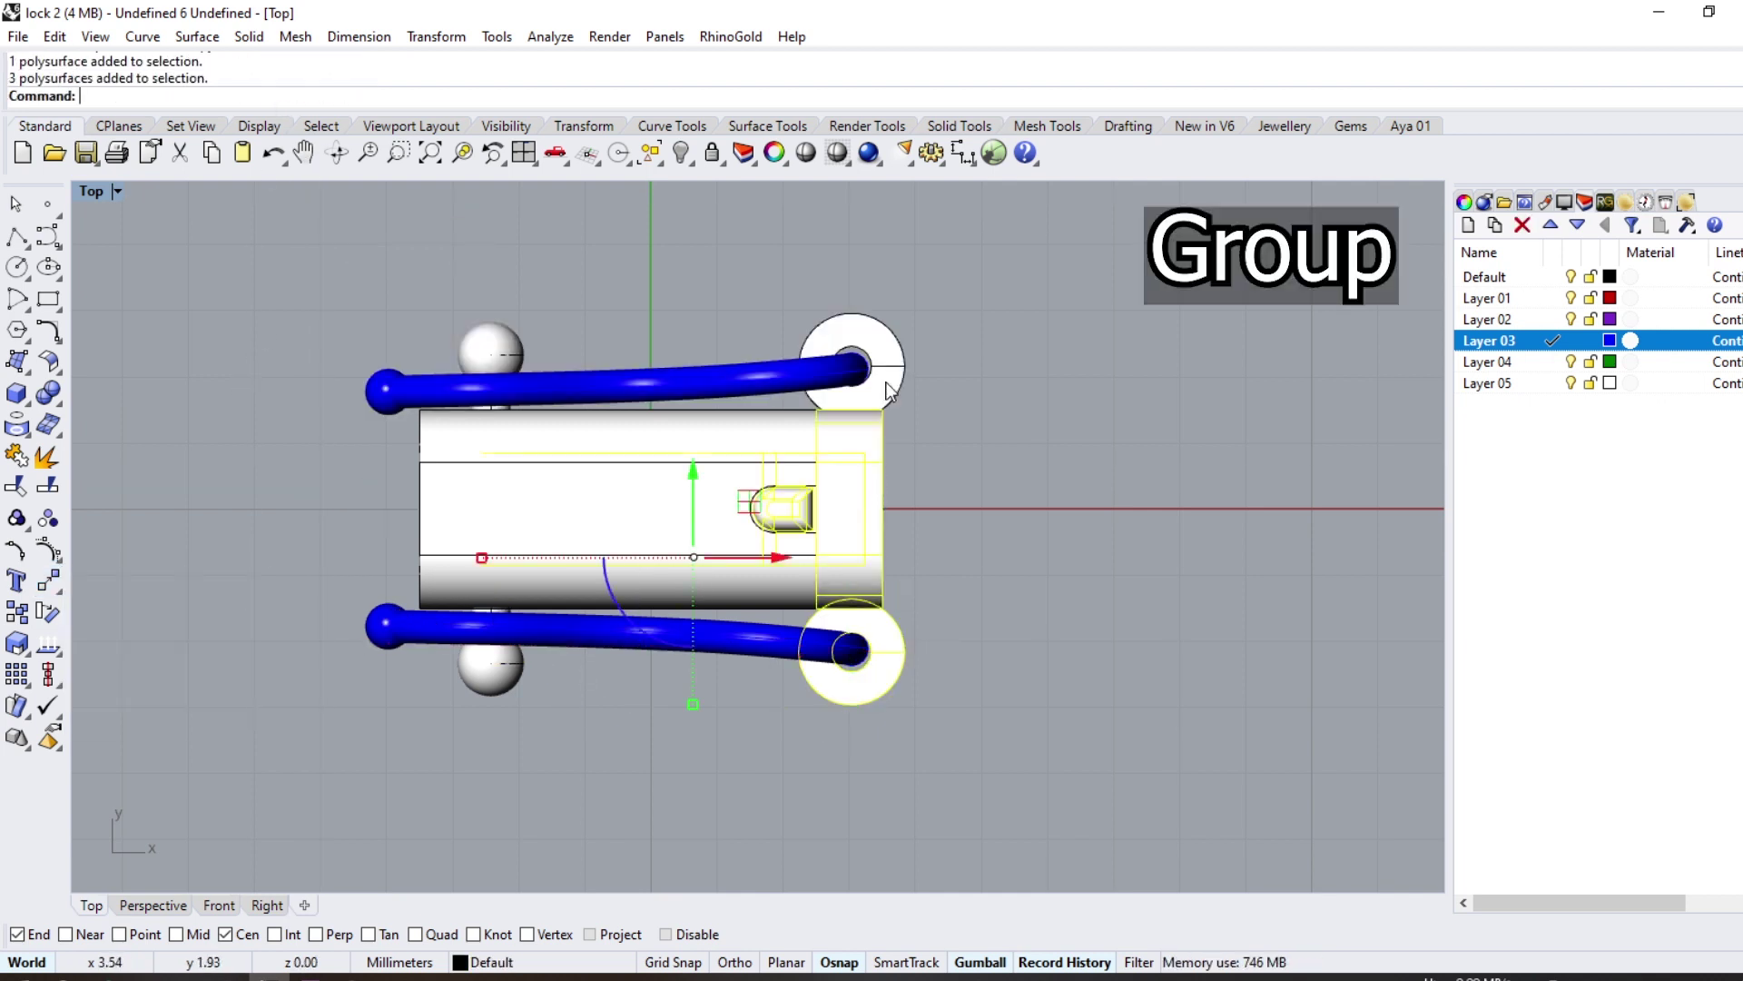
# Step: Move the tongue section out to the right, then select the clasp body and both spheres
pyautogui.scroll(-3, 346, 519)
pyautogui.moveTo(708, 525); pyautogui.dragTo(1103, 536)
pyautogui.scroll(1, 443, 433)
pyautogui.click(443, 433)
pyautogui.keyDown('shift'); pyautogui.click(449, 677); pyautogui.keyUp('shift')
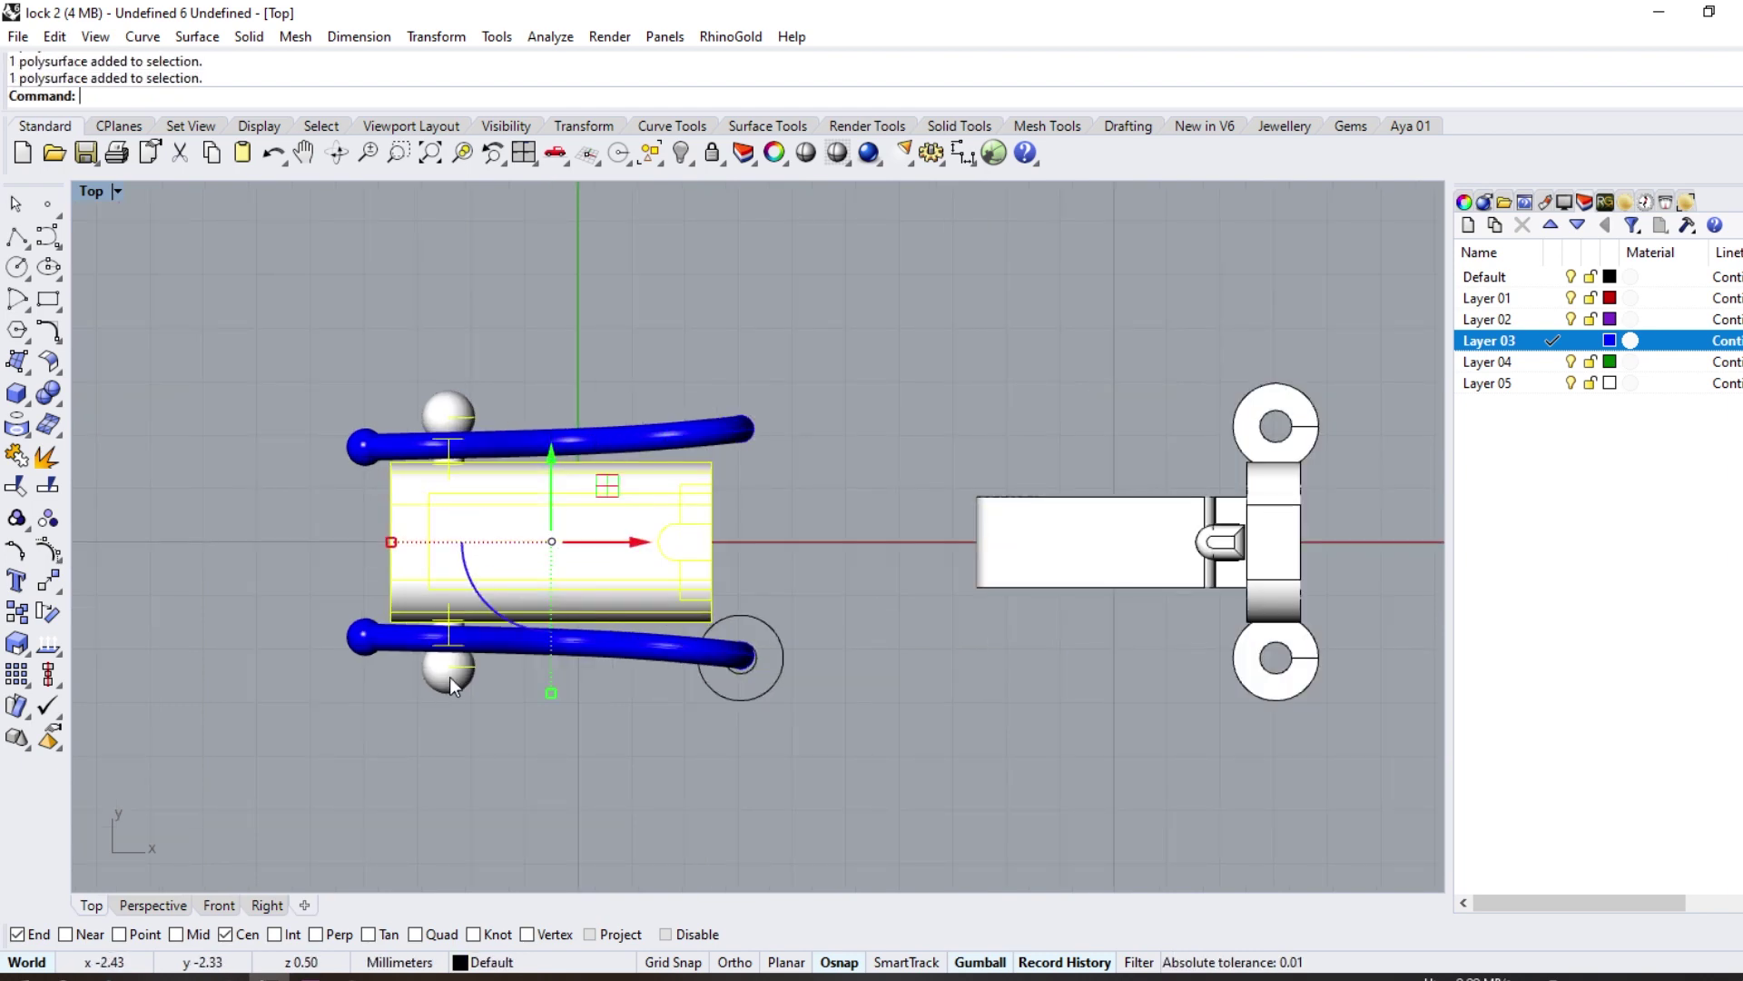
pyautogui.click(1463, 201)
# Step: Set the clasp body's display colour to magenta and the tongue section's to cyan
pyautogui.click(1671, 367)
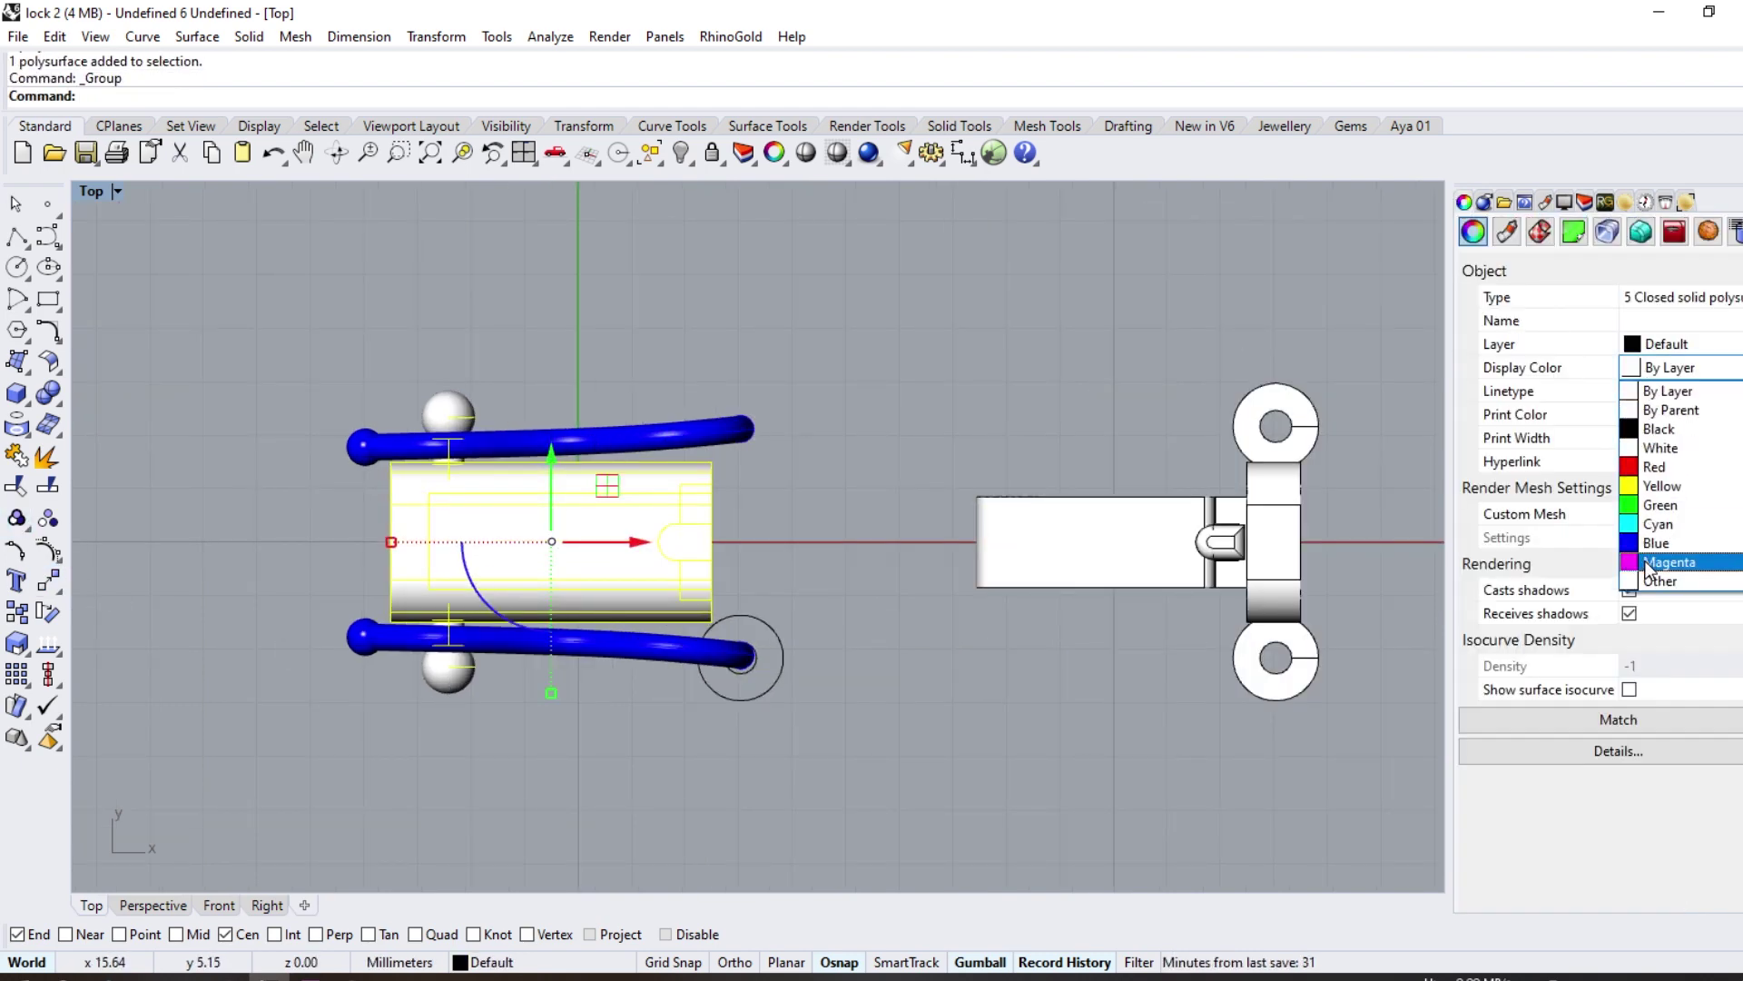
pyautogui.click(1580, 557)
pyautogui.click(1173, 554)
pyautogui.click(1673, 367)
pyautogui.click(1579, 509)
# Step: Slide the tongue section back onto the body
pyautogui.click(521, 417)
pyautogui.scroll(-2, 521, 417)
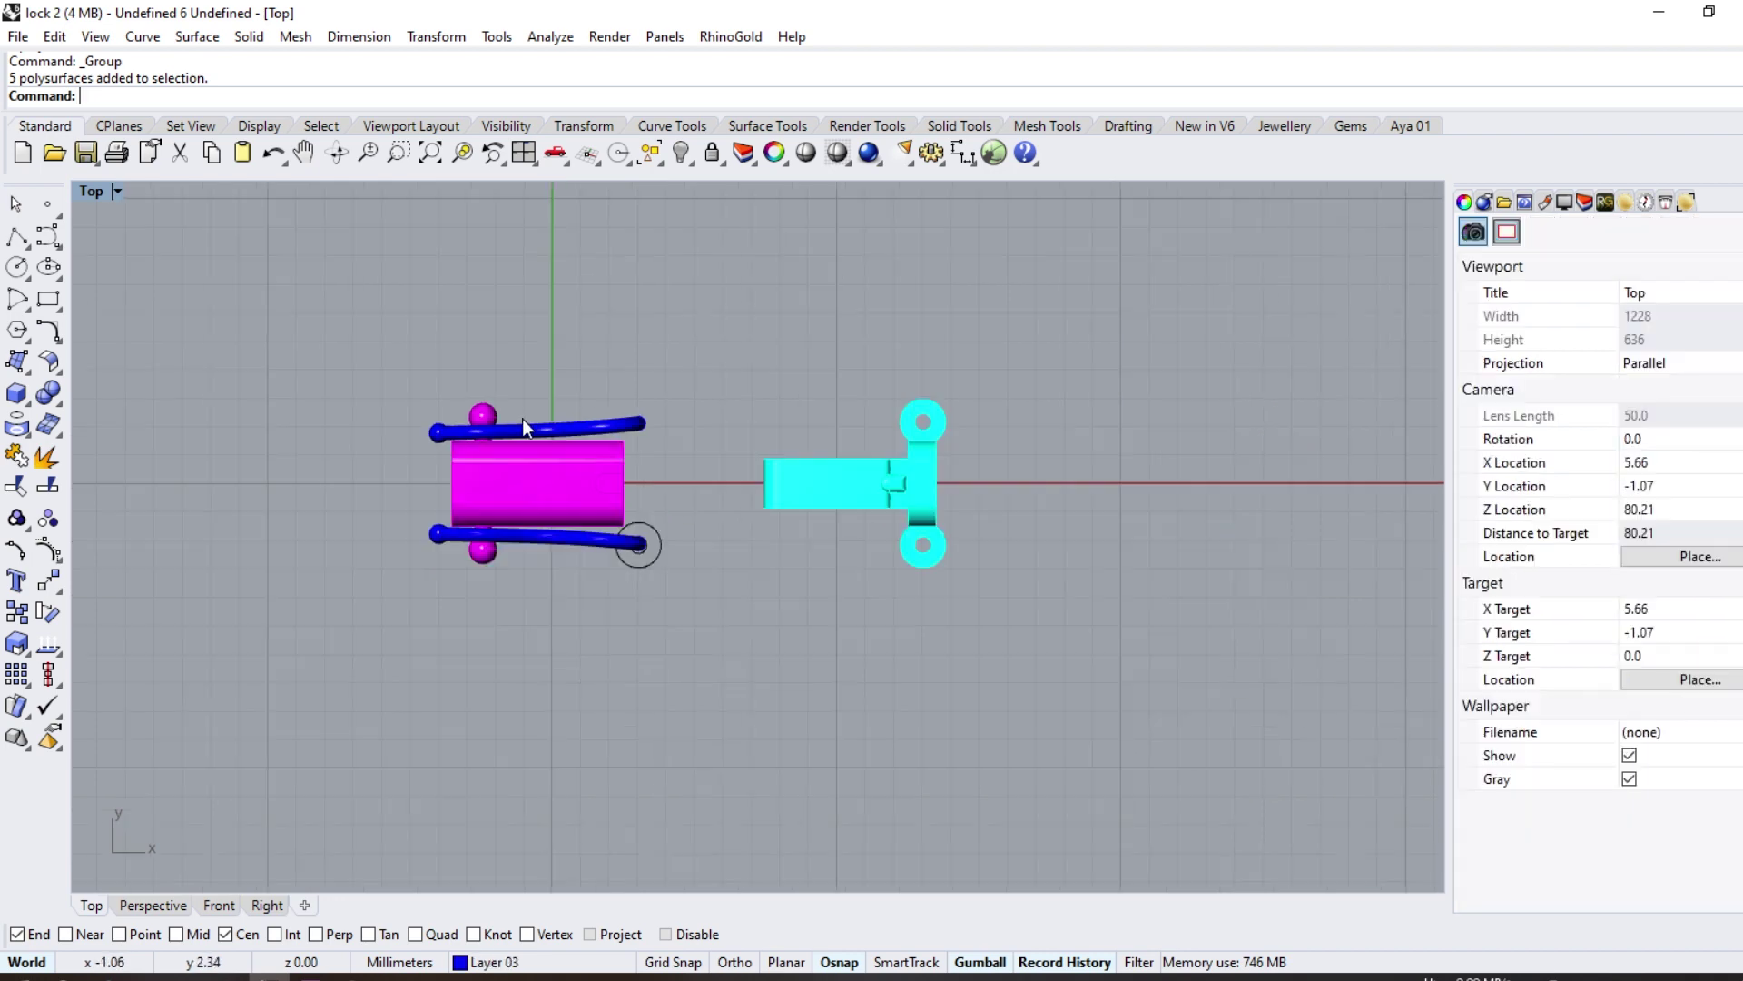
pyautogui.scroll(2, 700, 623)
pyautogui.moveTo(990, 406); pyautogui.dragTo(584, 401)
# Step: In Perspective view, rotate the blue latch tube outward
pyautogui.click(152, 906)
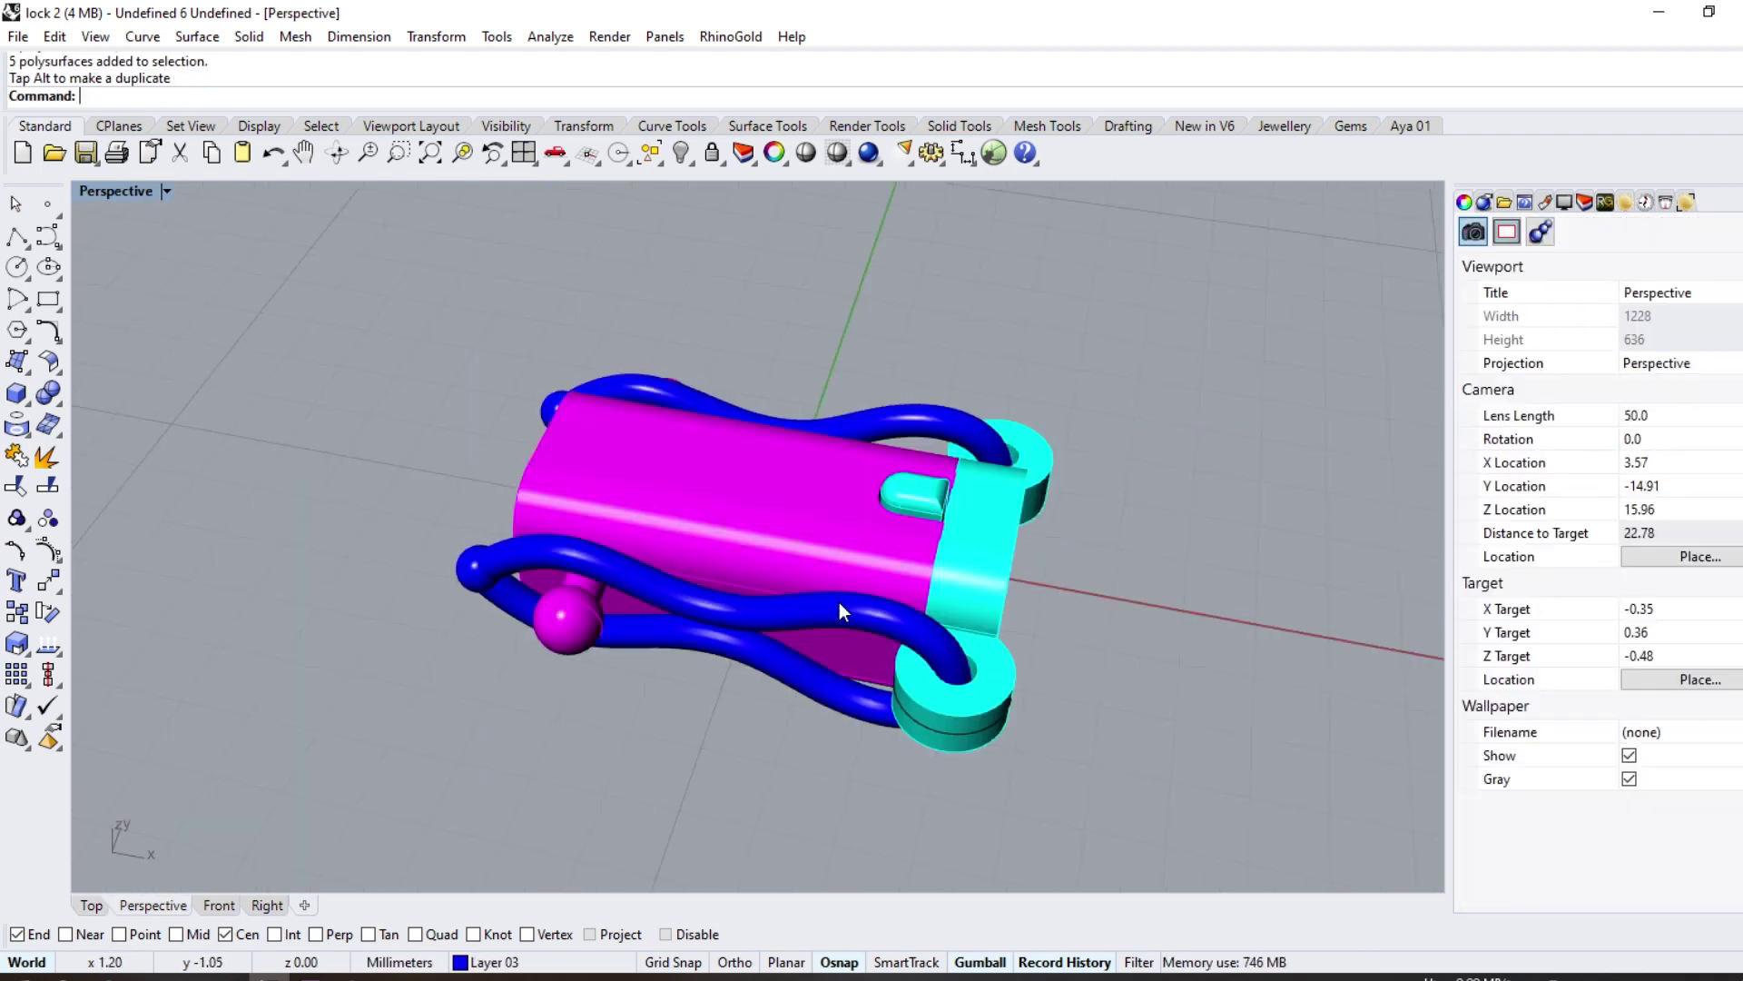
pyautogui.click(838, 602)
pyautogui.click(48, 611)
pyautogui.click(953, 679)
pyautogui.click(420, 705)
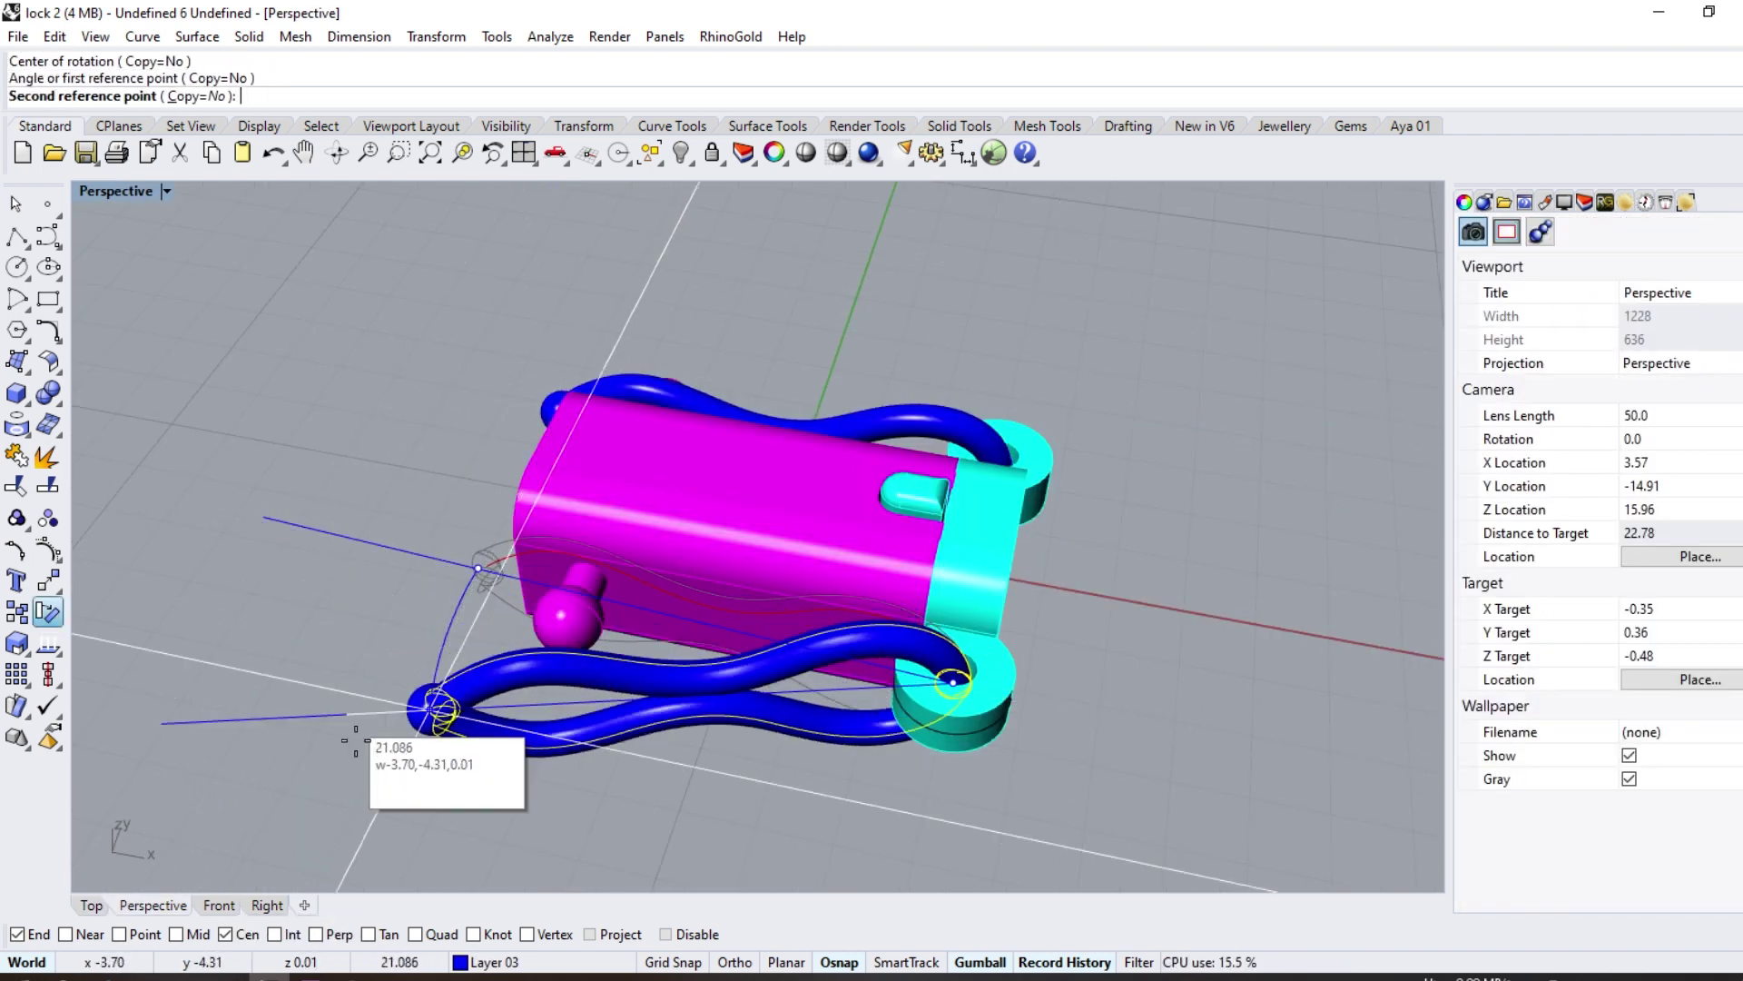
# Step: Move the magenta body away to the left and hide the construction curves
pyautogui.click(836, 542)
pyautogui.moveTo(835, 542); pyautogui.dragTo(597, 345)
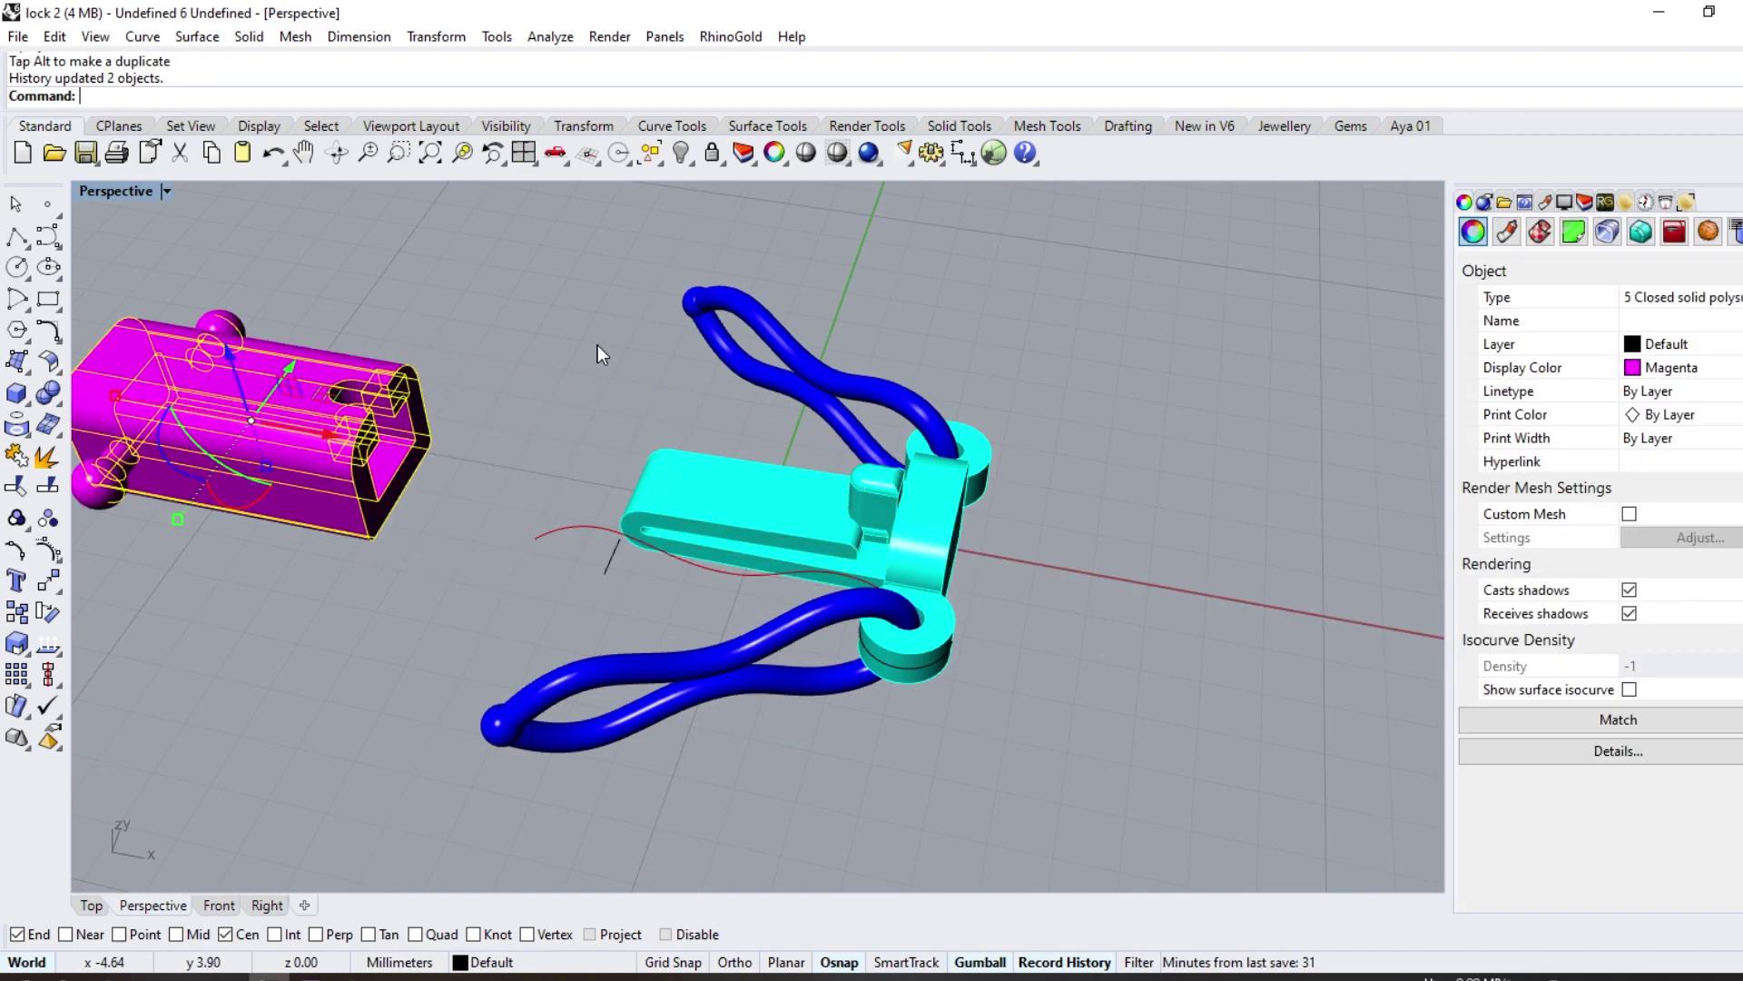
pyautogui.click(597, 345)
pyautogui.moveTo(598, 345); pyautogui.dragTo(825, 398, button='right')
pyautogui.click(677, 201)
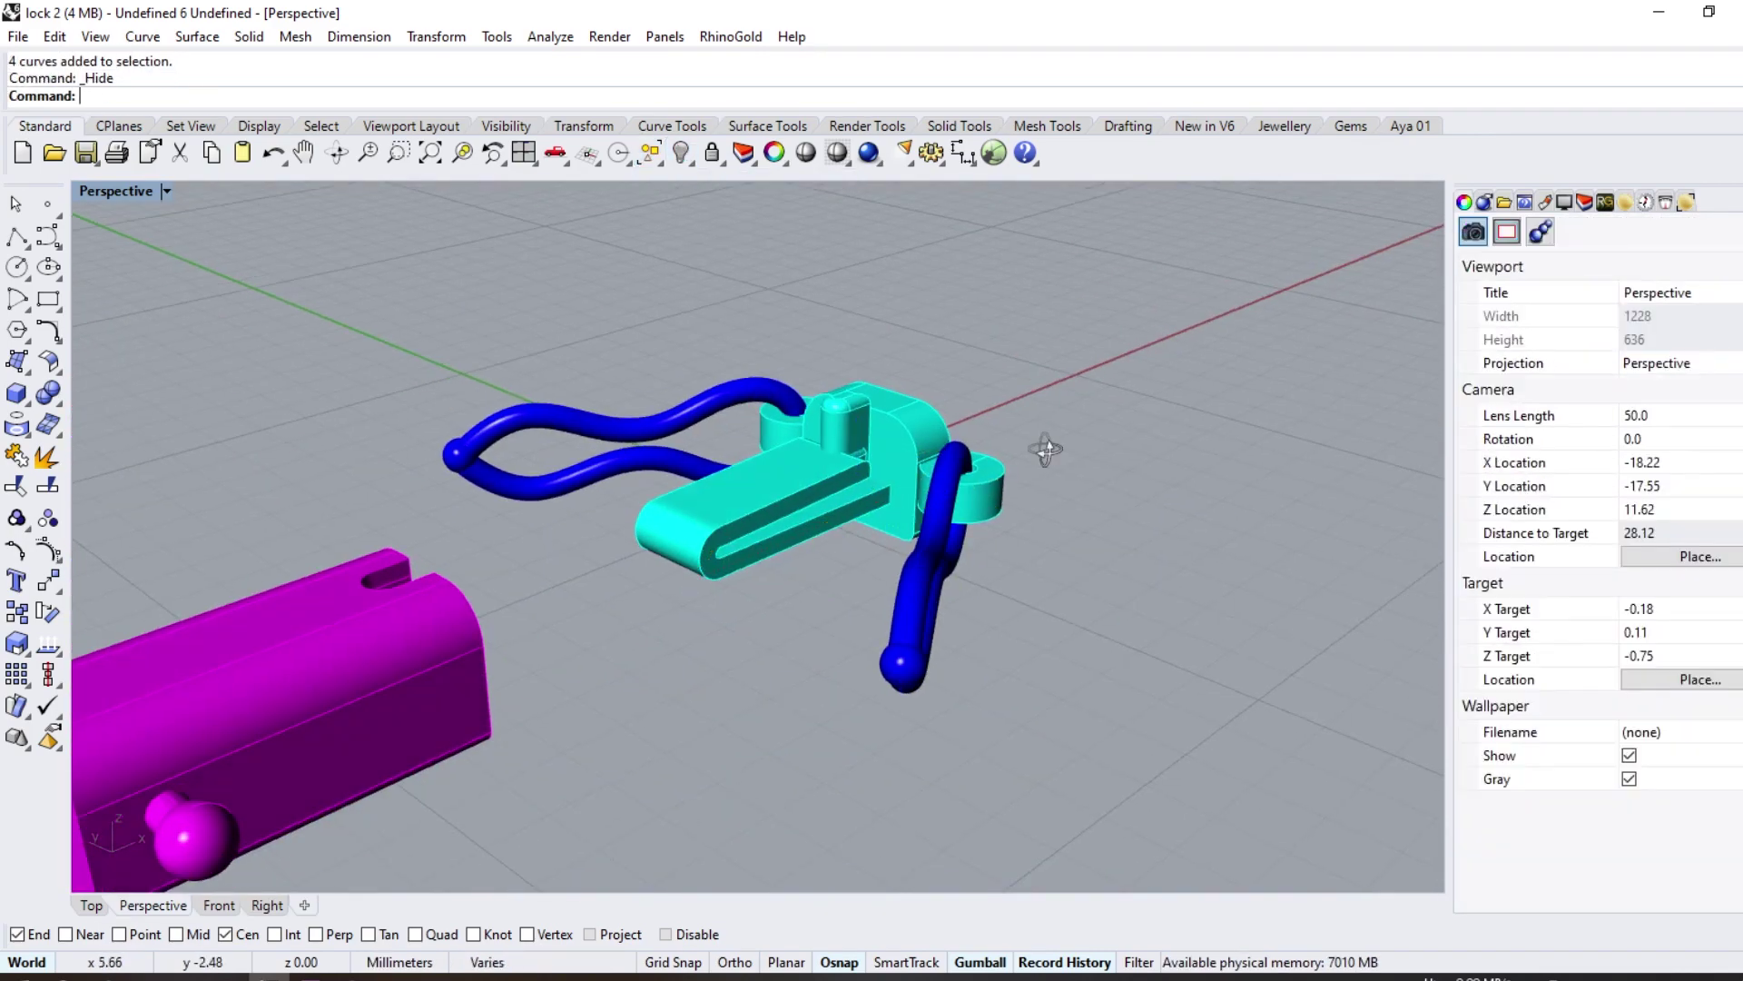
pyautogui.moveTo(1042, 448)
pyautogui.mouseDown(button='right')
pyautogui.moveTo(653, 494)
pyautogui.moveTo(993, 350)
pyautogui.moveTo(912, 542)
pyautogui.mouseUp(button='right')
# Step: Select every object and bring up the metal materials in the jewellery materials library
pyautogui.scroll(-3, 912, 542)
pyautogui.hotkey('ctrl', 'a')
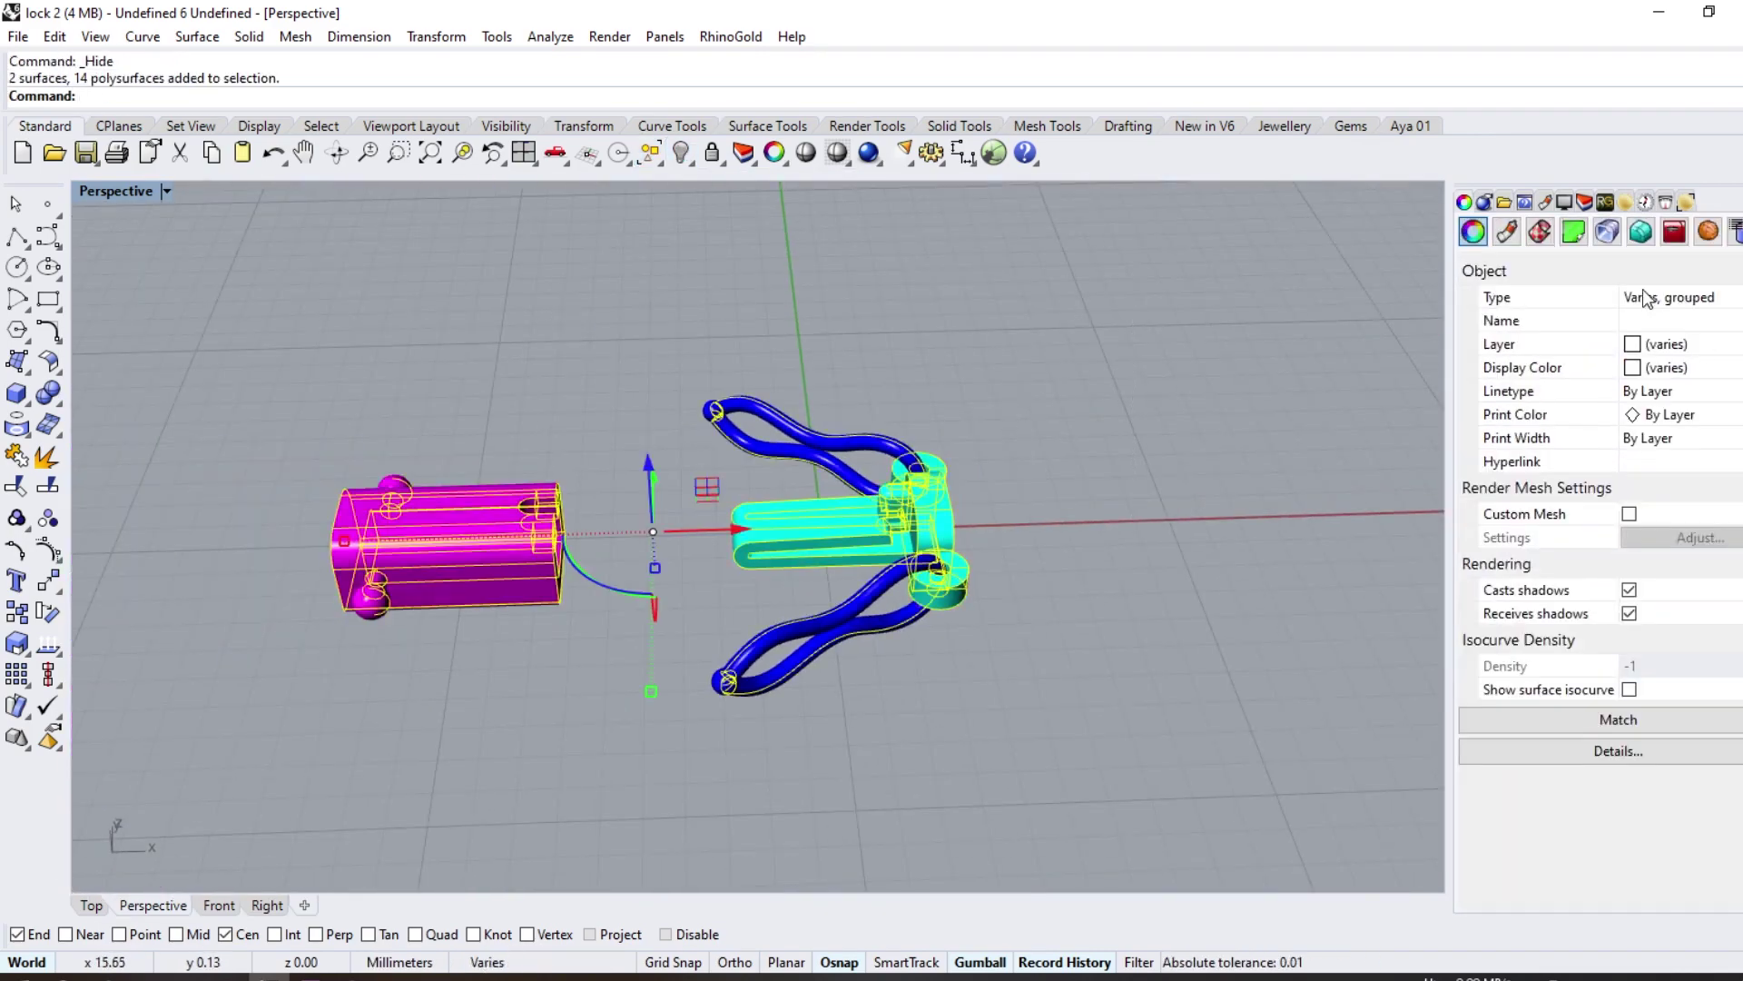
pyautogui.click(1625, 201)
pyautogui.click(1465, 334)
# Step: Slide the body onto the tongue, test-rotate the latched part, then undo the rotation
pyautogui.moveTo(1089, 392)
pyautogui.mouseDown(button='right')
pyautogui.moveTo(673, 482)
pyautogui.moveTo(841, 385)
pyautogui.moveTo(880, 669)
pyautogui.moveTo(811, 511)
pyautogui.moveTo(526, 583)
pyautogui.mouseUp(button='right')
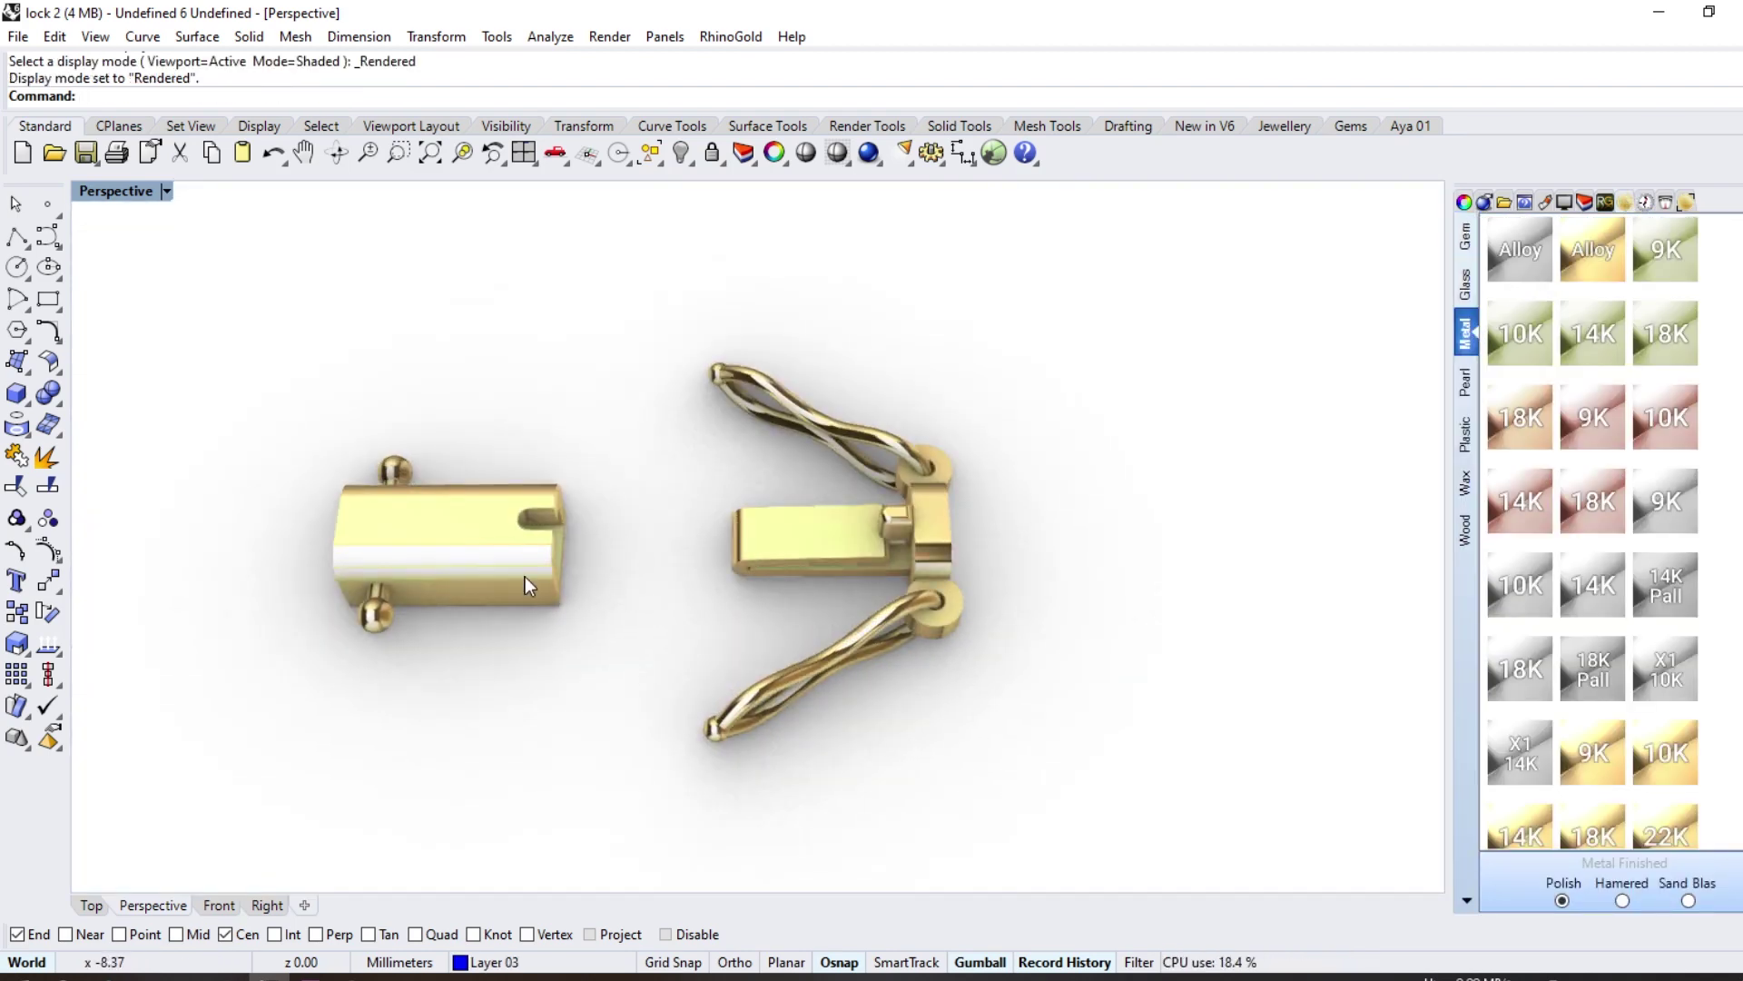
pyautogui.moveTo(526, 583); pyautogui.dragTo(806, 564)
pyautogui.click(47, 611)
pyautogui.click(714, 723)
pyautogui.click(935, 601)
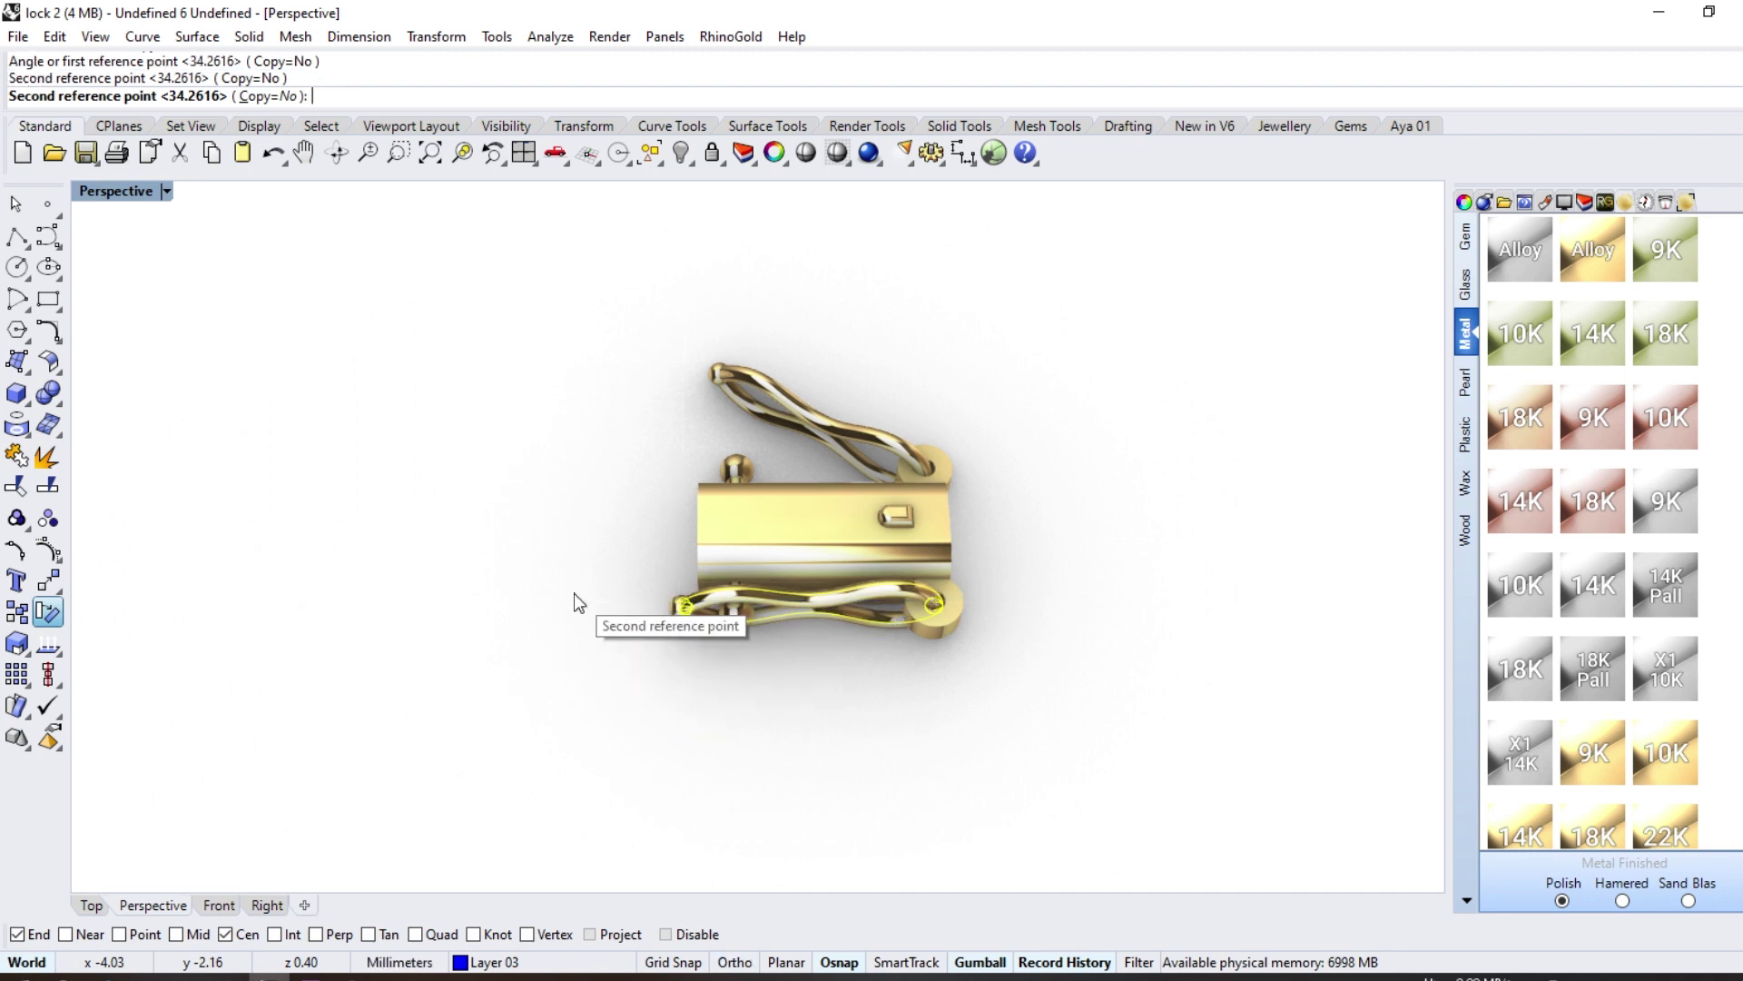
pyautogui.click(578, 603)
pyautogui.moveTo(918, 650)
pyautogui.mouseDown(button='right')
pyautogui.moveTo(163, 596)
pyautogui.moveTo(706, 658)
pyautogui.moveTo(1102, 774)
pyautogui.moveTo(1113, 595)
pyautogui.moveTo(899, 704)
pyautogui.moveTo(989, 738)
pyautogui.mouseUp(button='right')
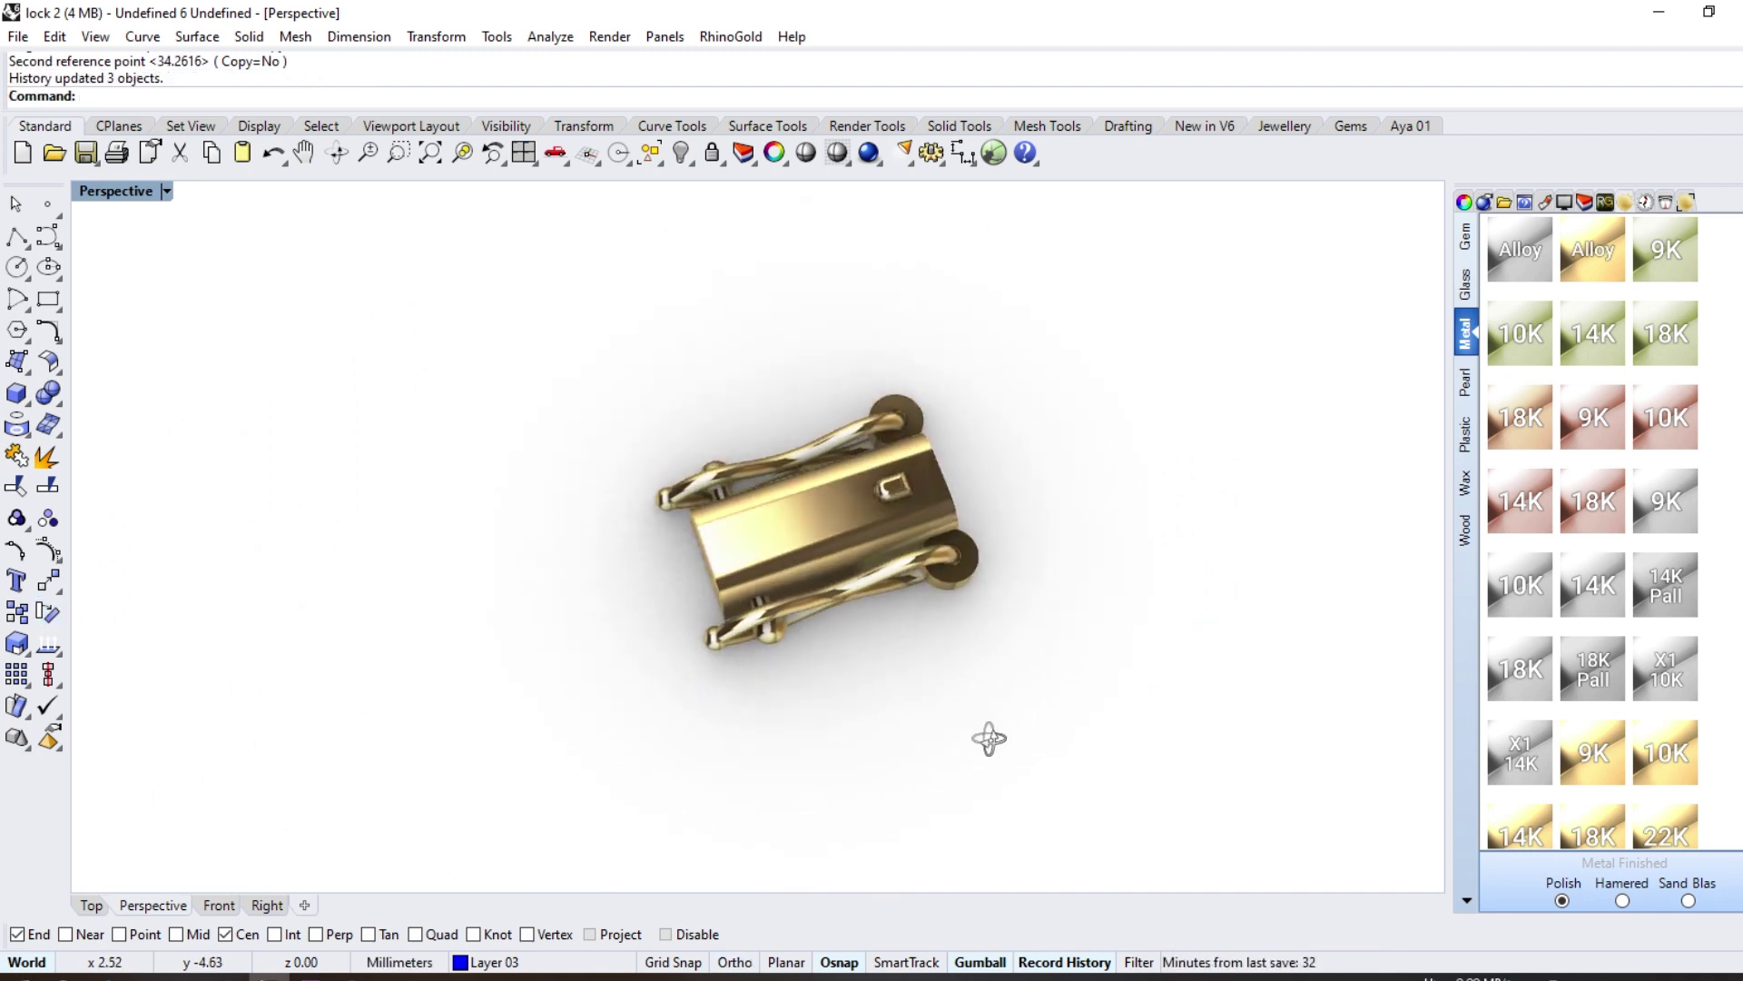
pyautogui.hotkey('ctrl', 'z')
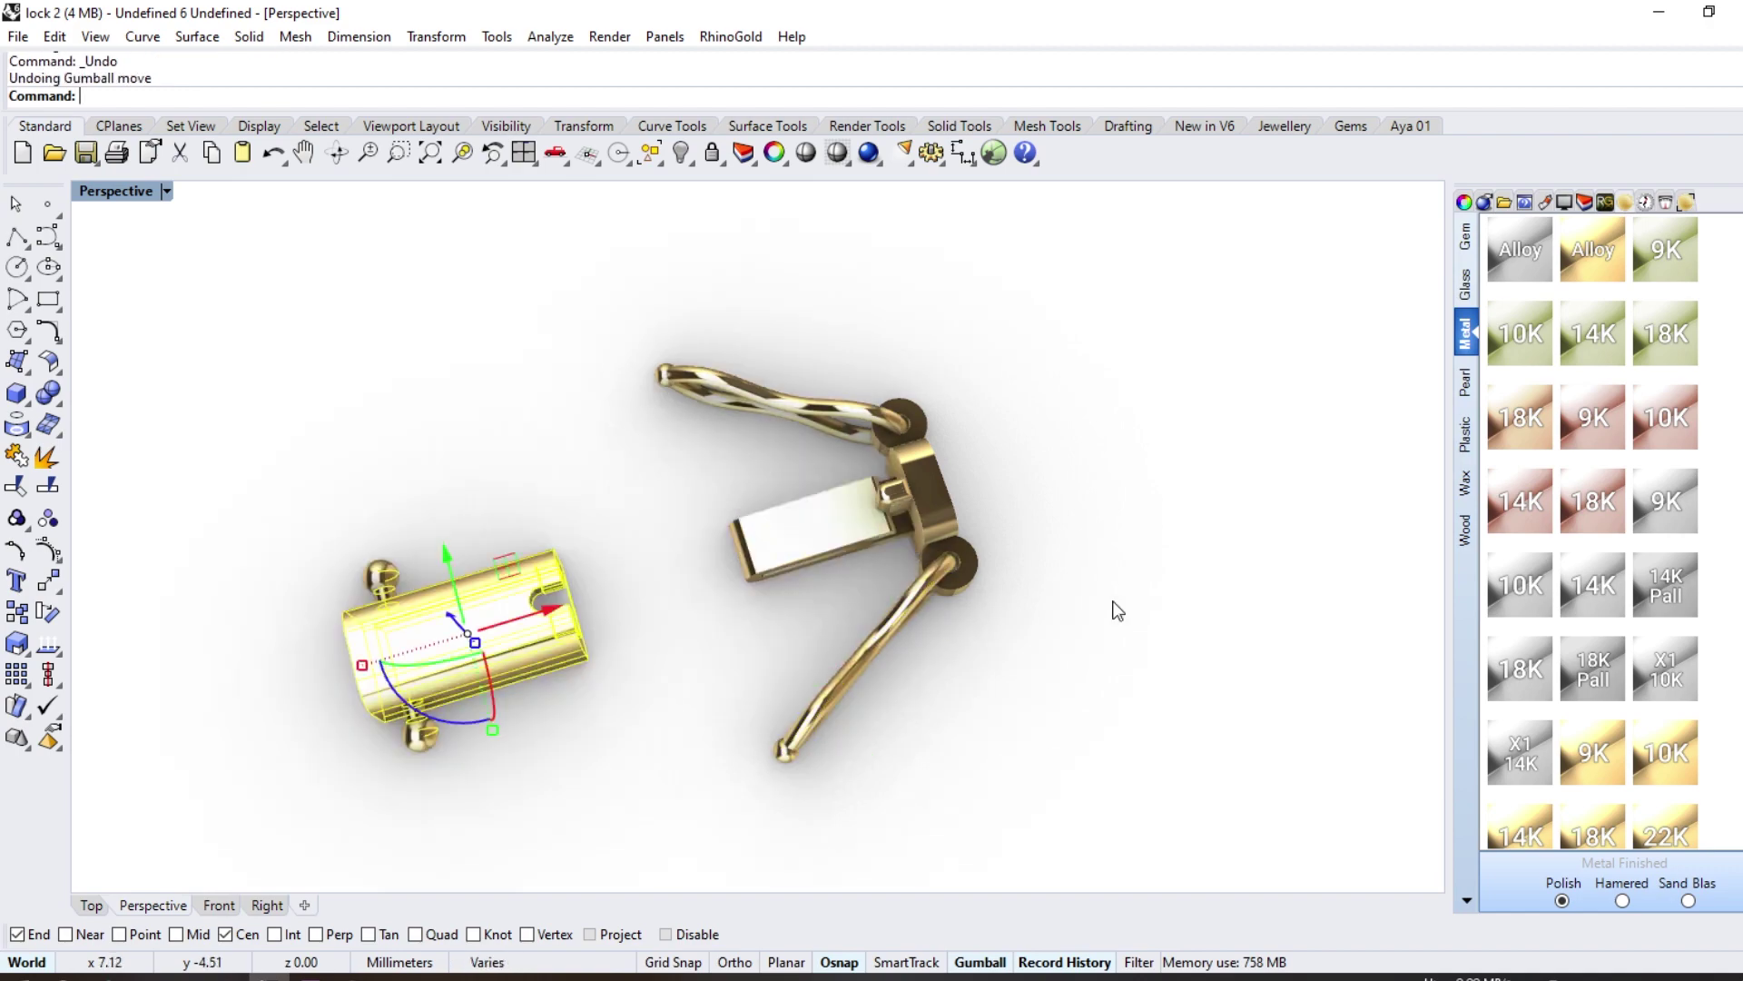